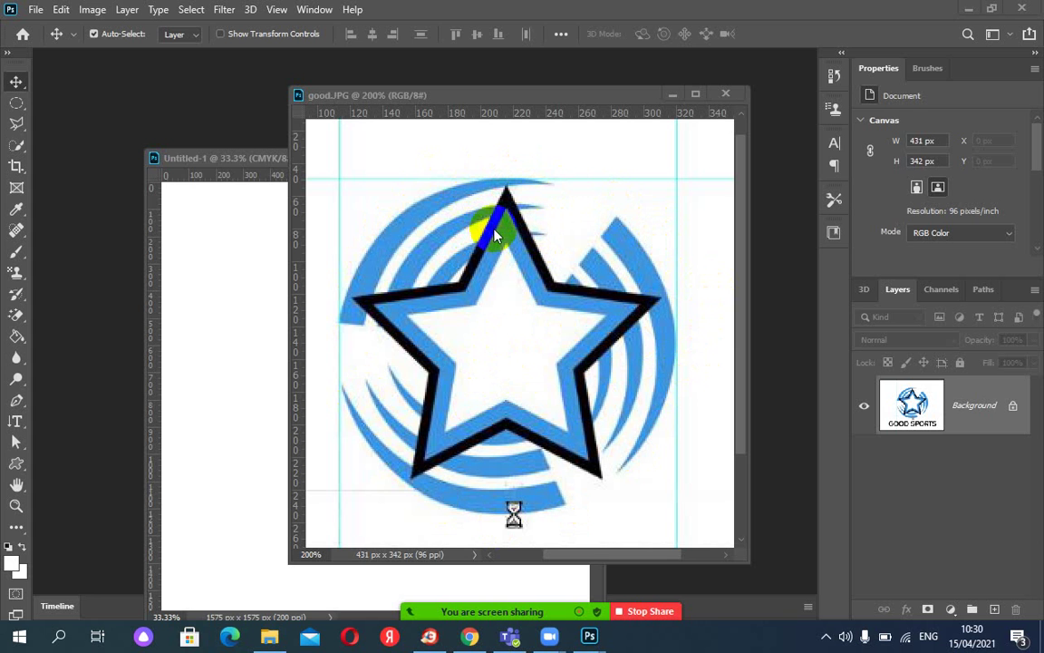
Bring the blank 1575 × 1575 px Untitled-1 canvas in front of the good.JPG reference.
mouse_move(531, 603)
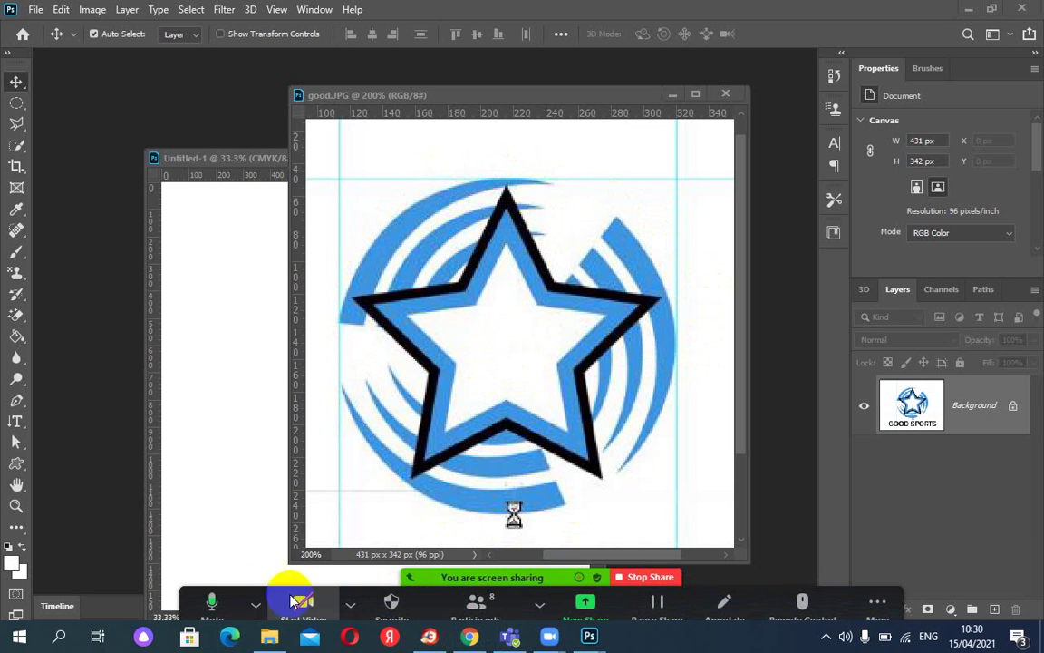
click(218, 612)
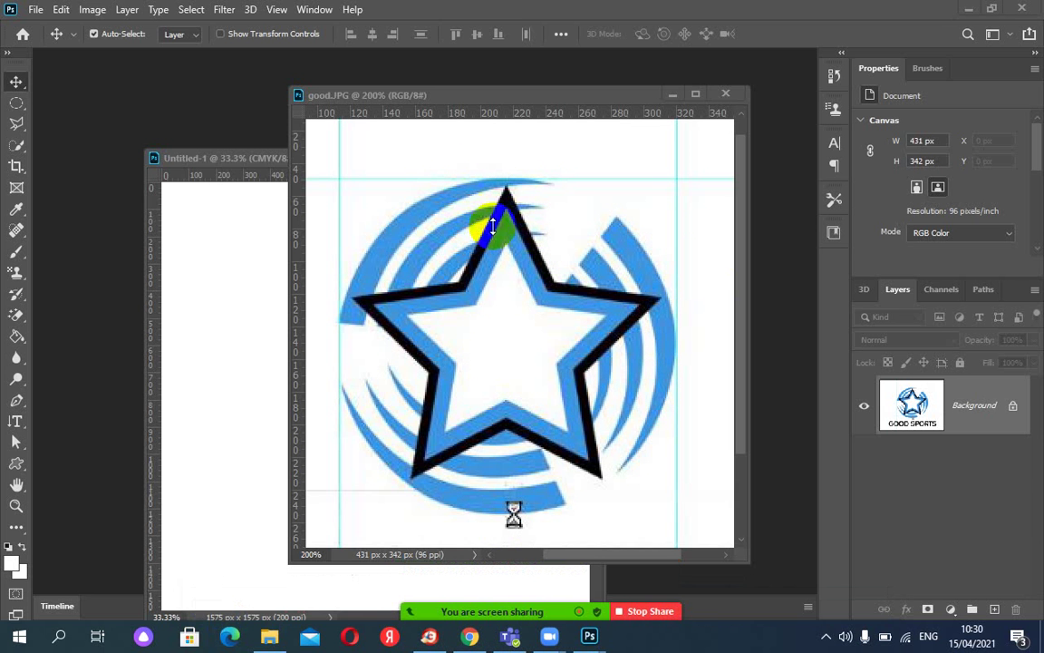
click(224, 159)
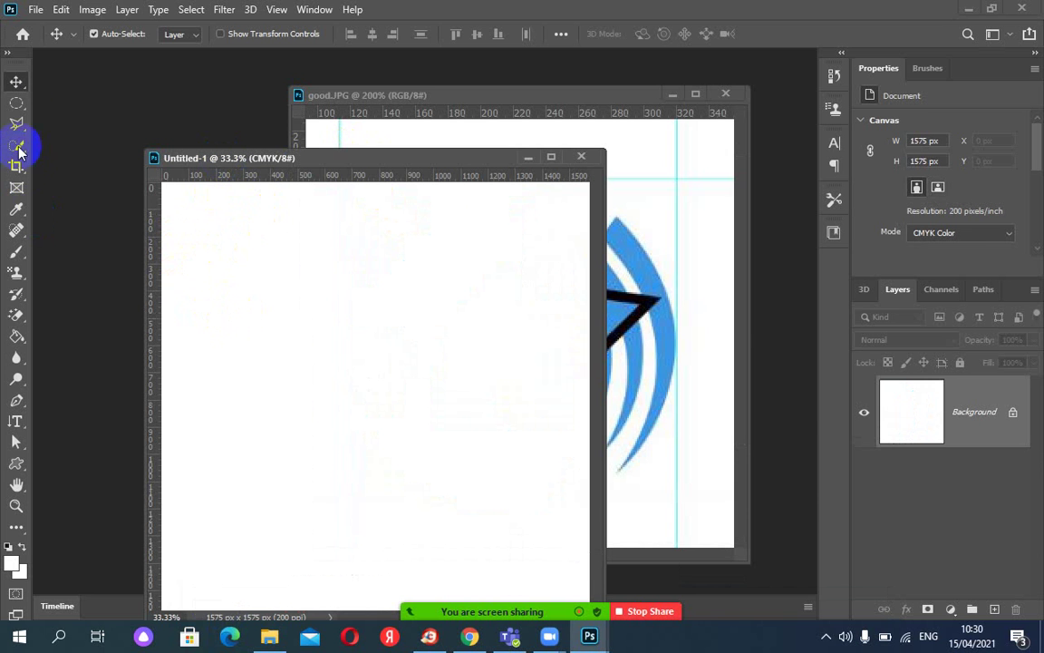
Fill a circular elliptical selection with bright cyan on a new layer.
click(18, 105)
drag(311, 319, 401, 416)
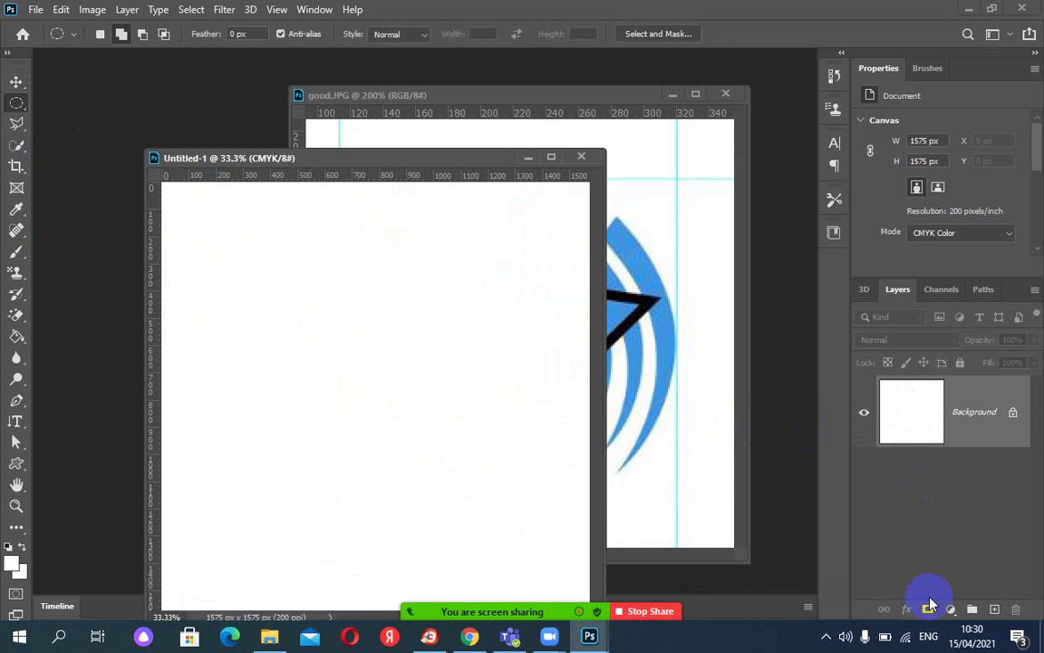
click(993, 610)
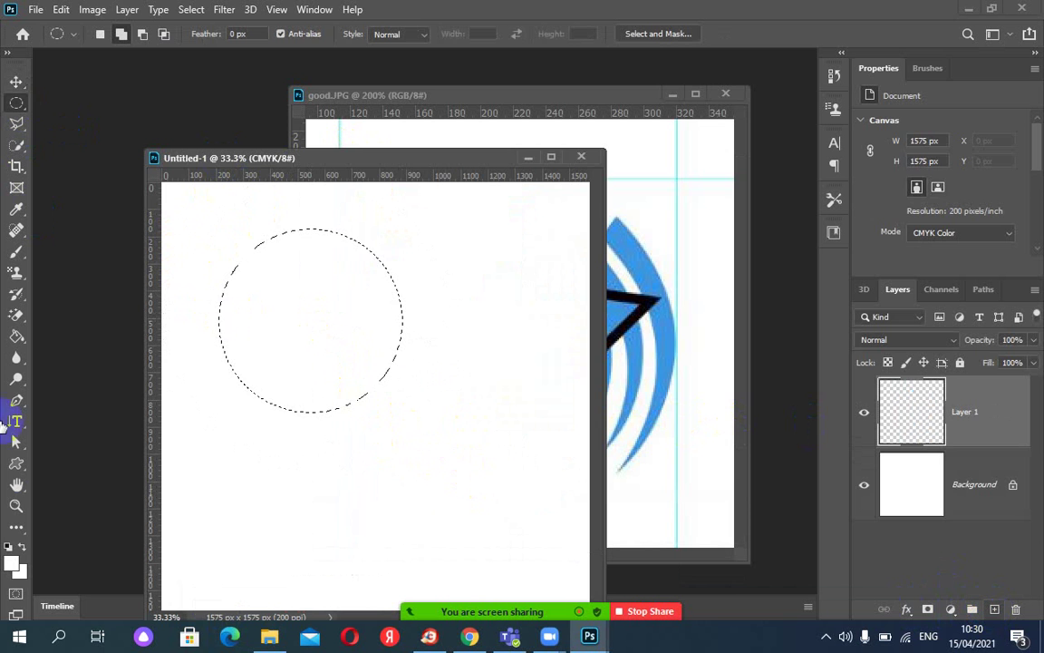
click(14, 567)
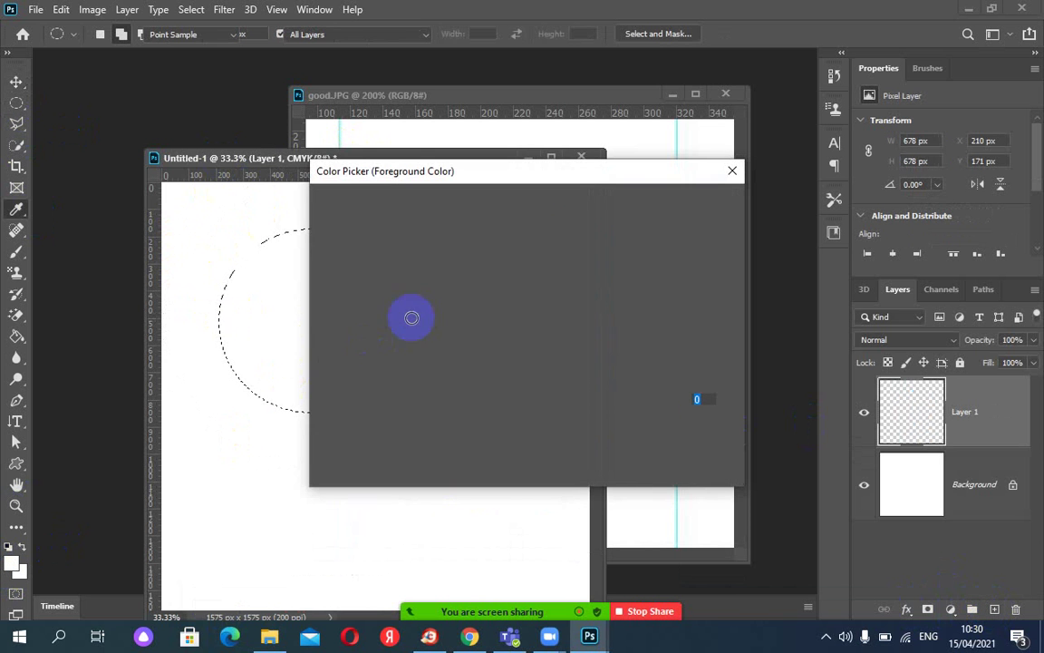
click(539, 305)
click(508, 226)
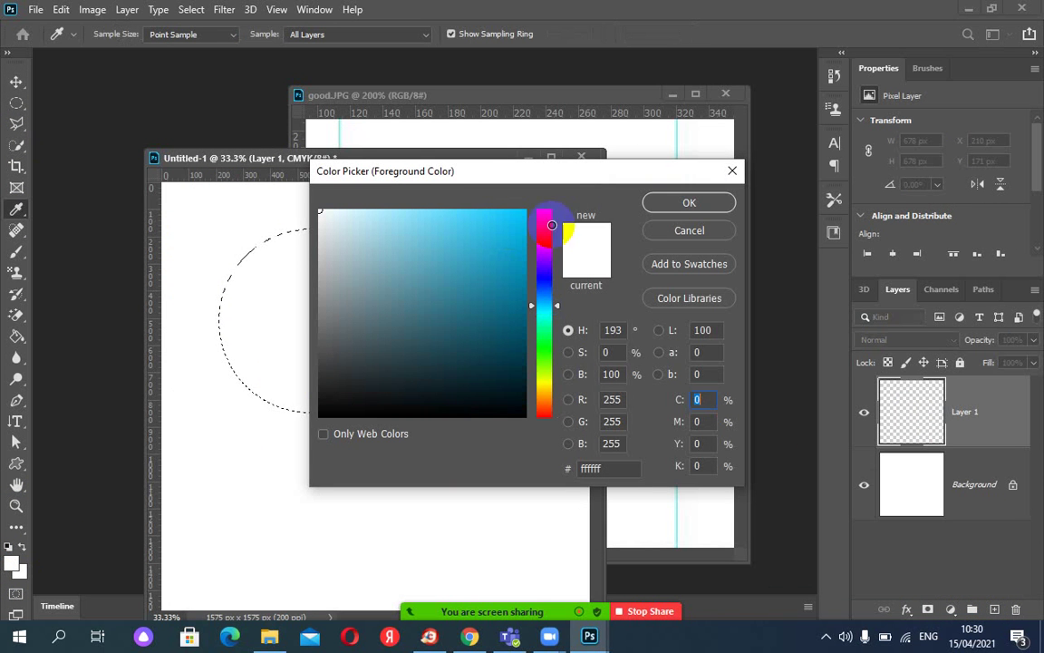
key(Return)
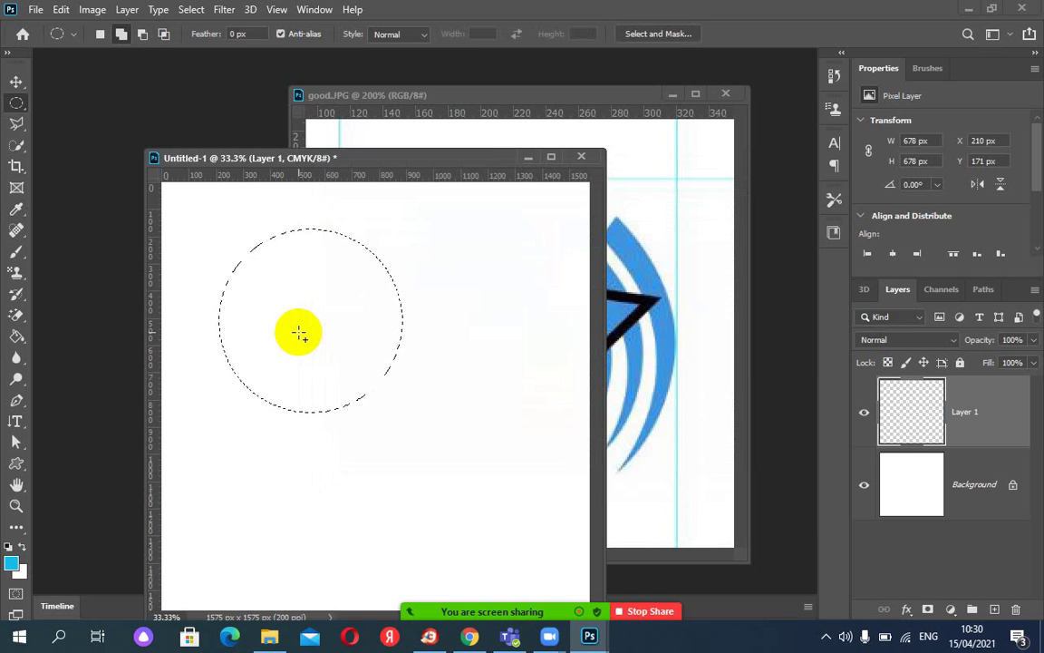
key(alt+BackSpace)
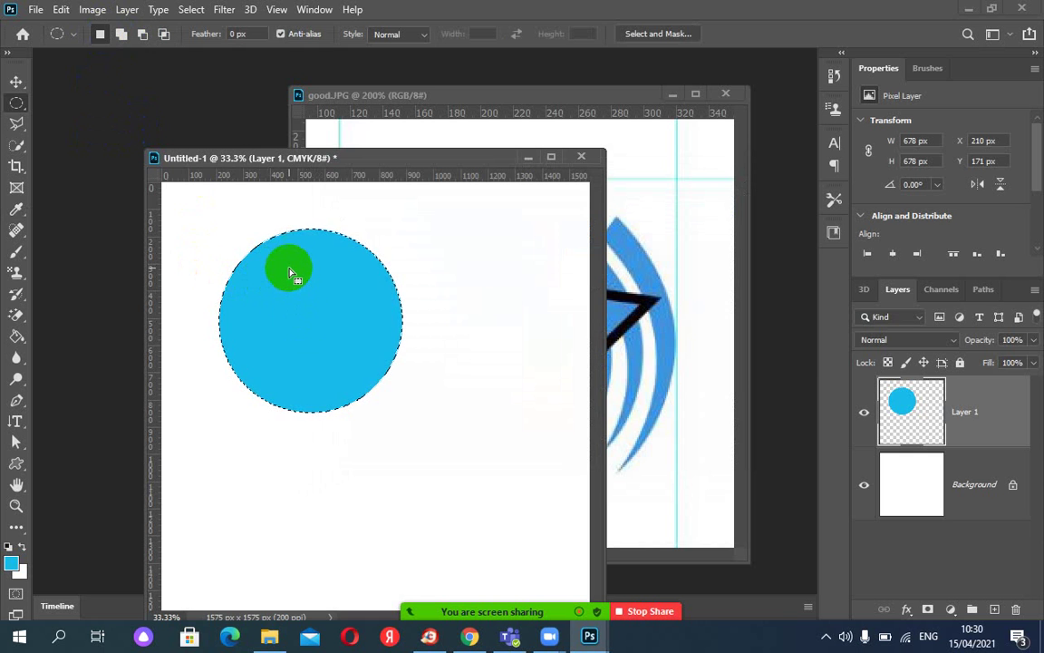
Offset the selection and delete inside it, leaving a 512 × 662 px cyan crescent.
drag(290, 274, 307, 277)
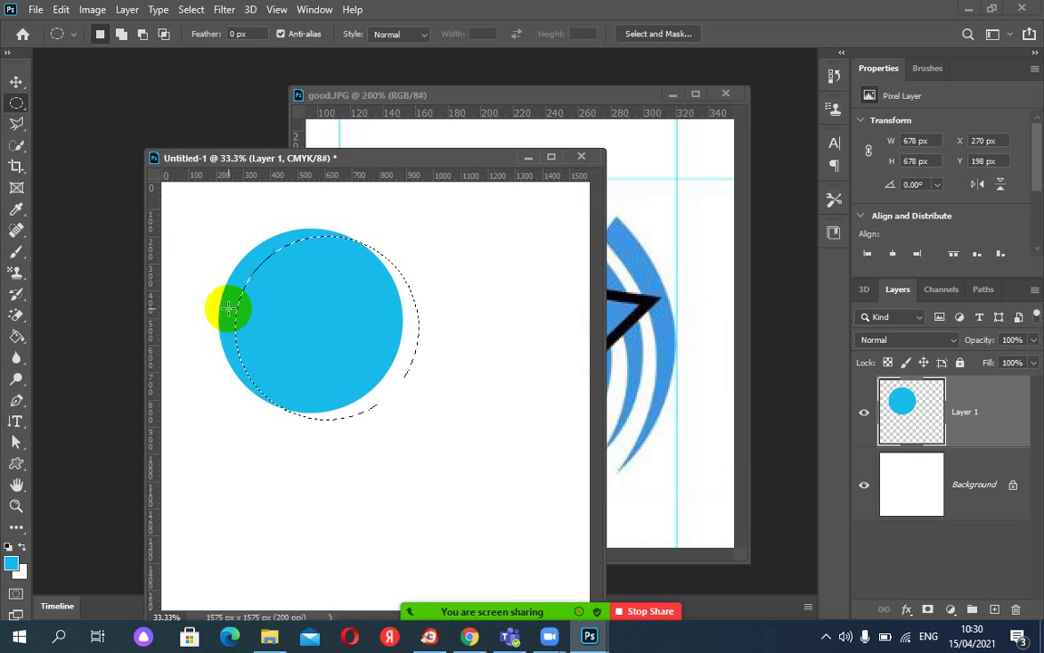
key(Delete)
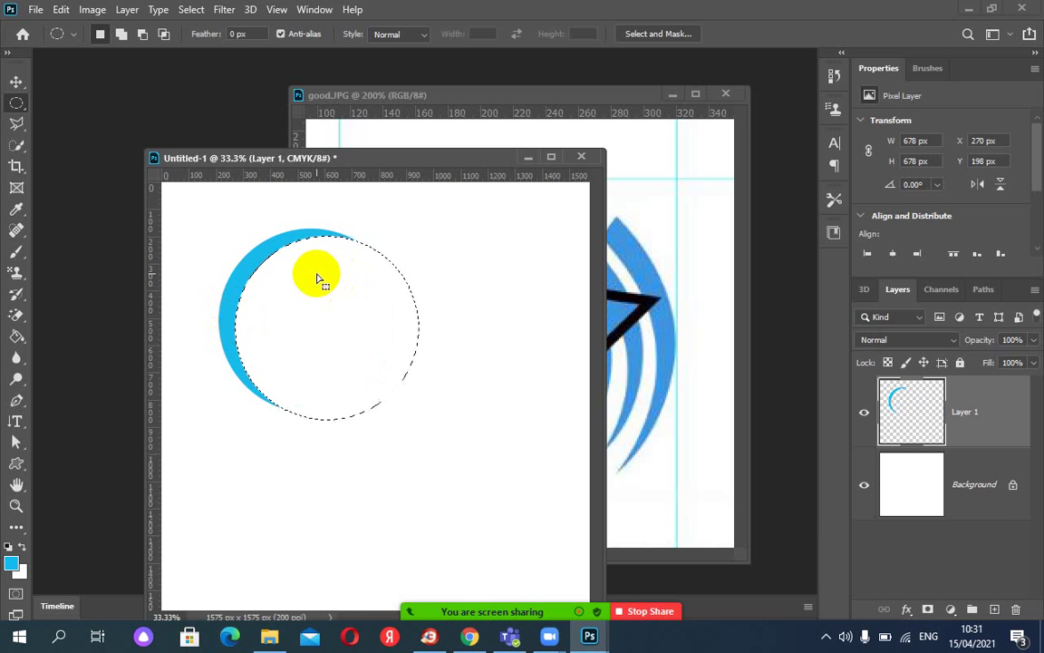
click(315, 273)
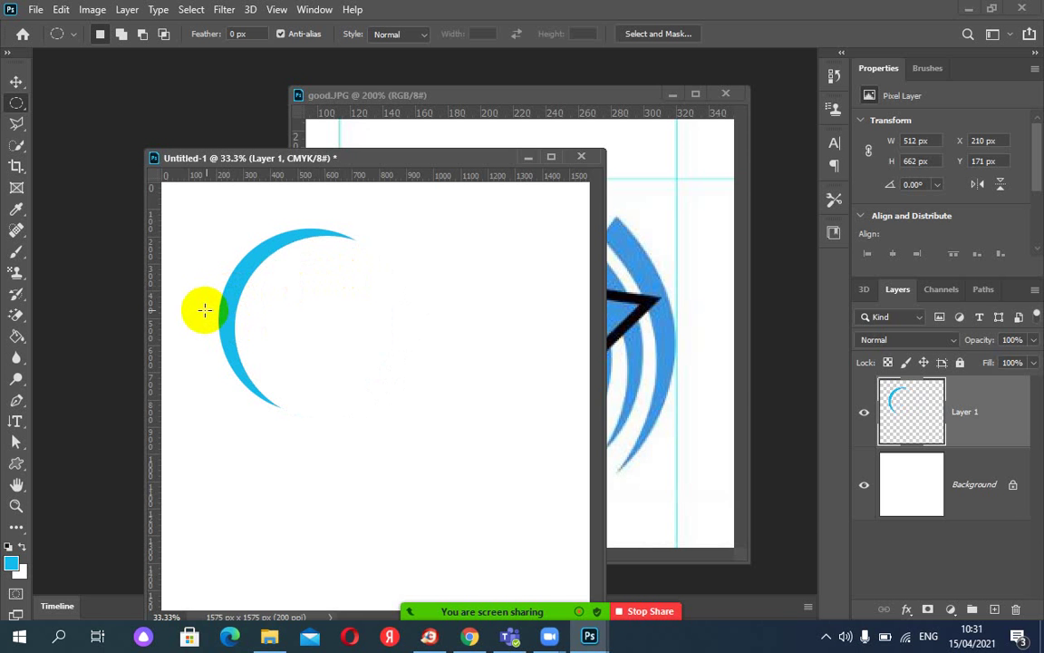
Delete the crescent's lower half with a rectangular selection, leaving a 507 × 279 px arc.
drag(443, 159, 846, 158)
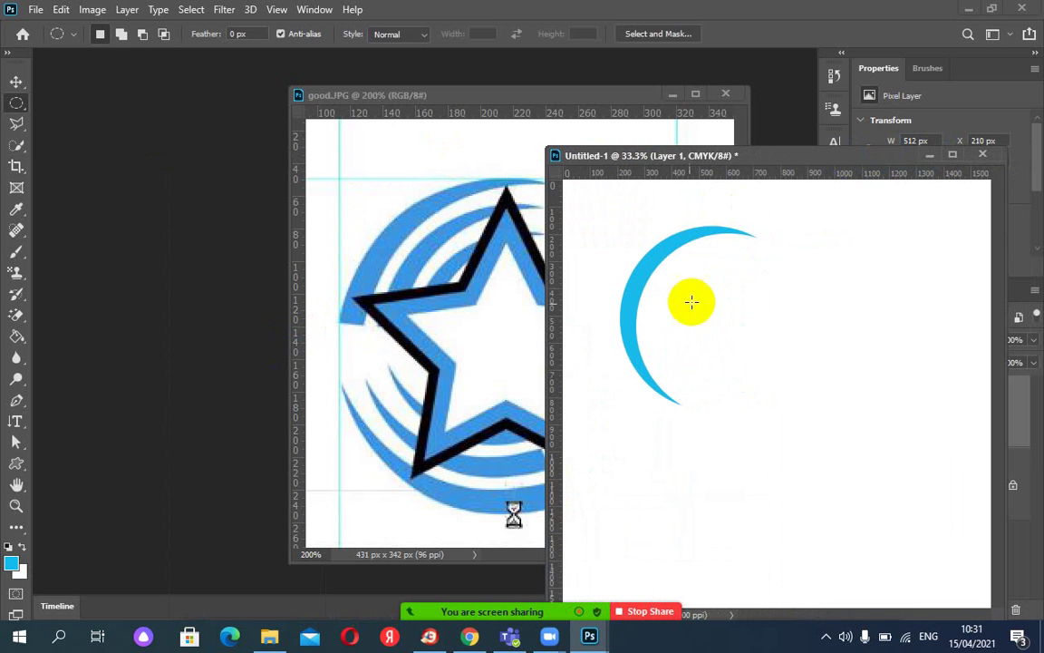
drag(18, 100, 80, 103)
drag(580, 299, 741, 465)
click(734, 463)
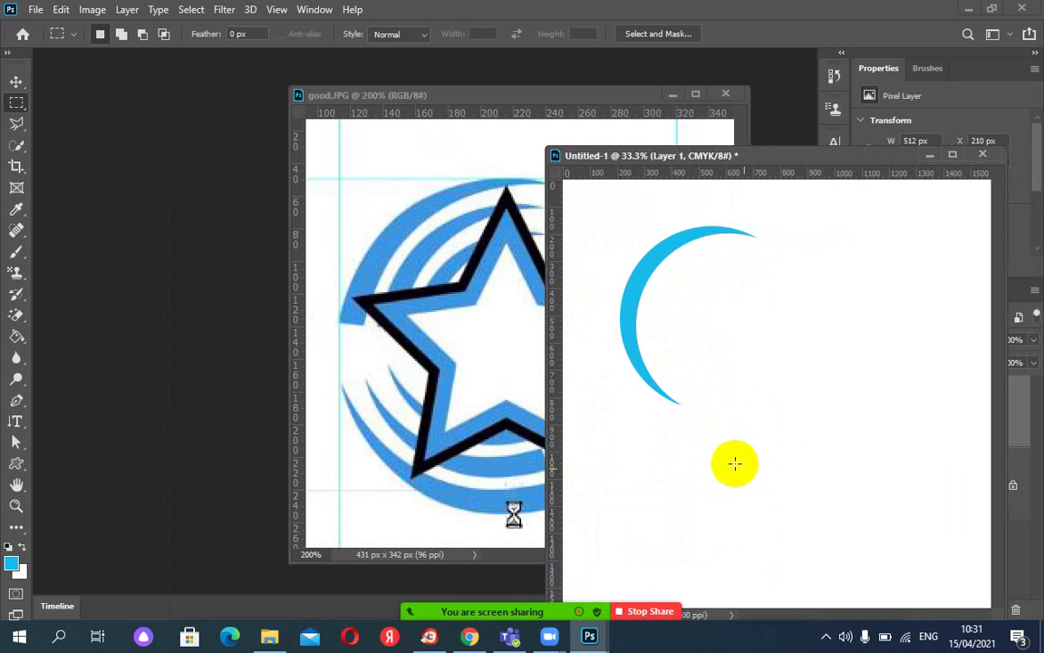
key(Delete)
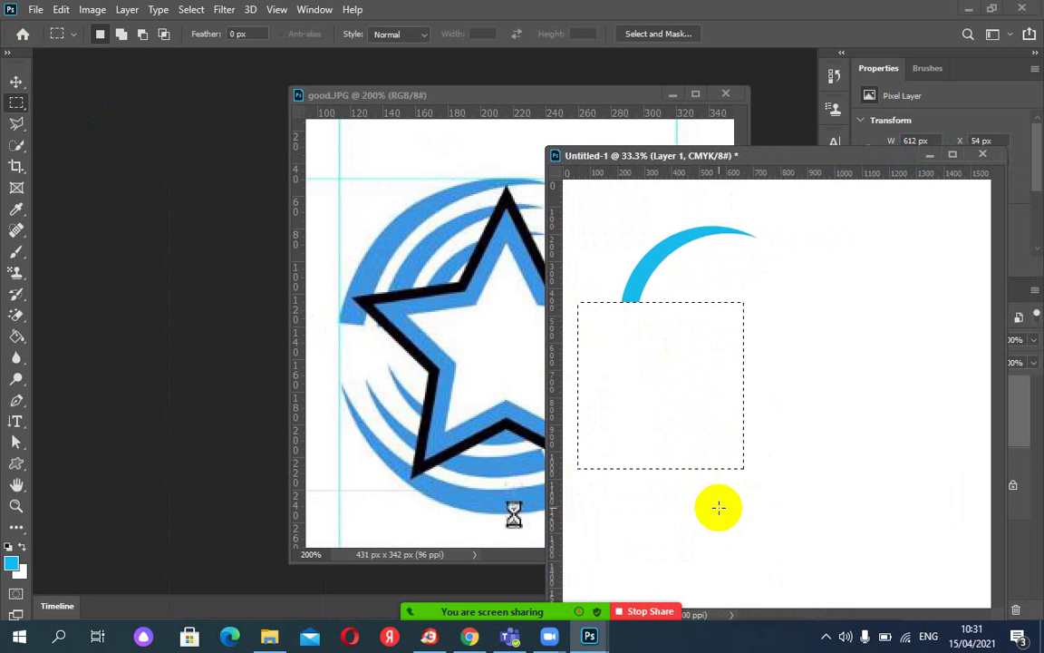
key(ctrl+d)
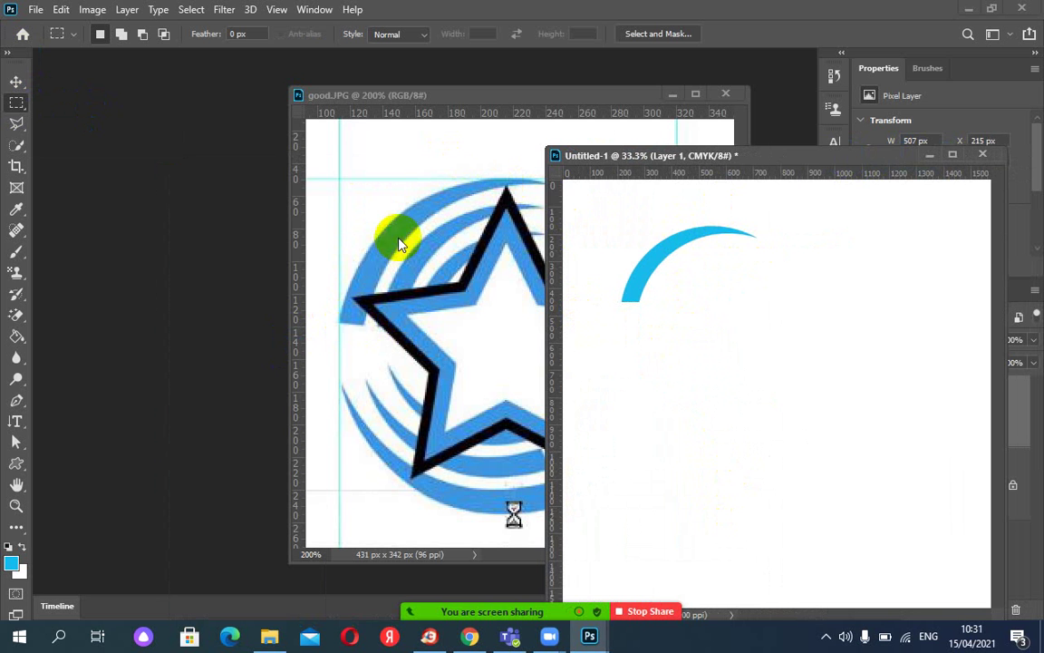
drag(693, 162, 330, 217)
Put guides through the star's centre on good.JPG: horizontal at Y 151.8 px, vertical at X 215.5 px.
click(447, 94)
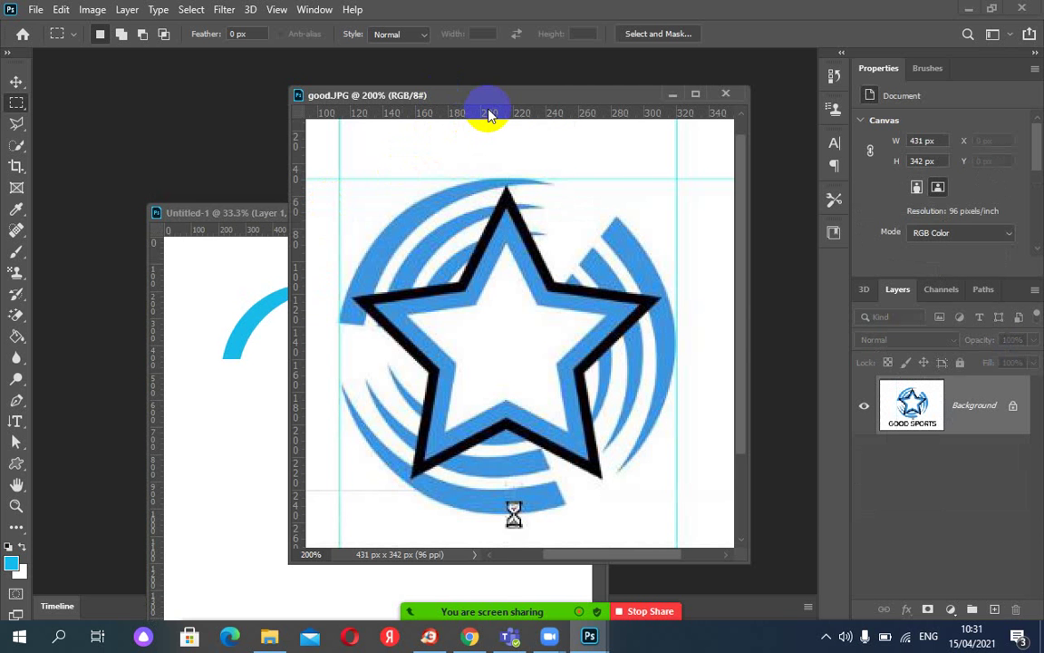
drag(487, 113, 482, 344)
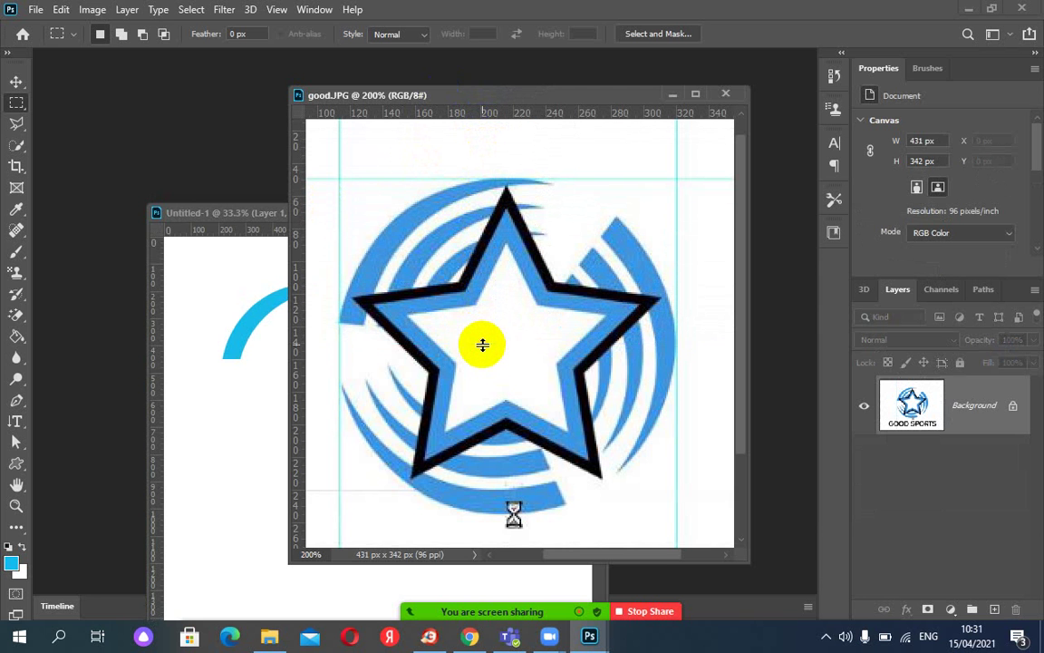
drag(301, 281, 504, 294)
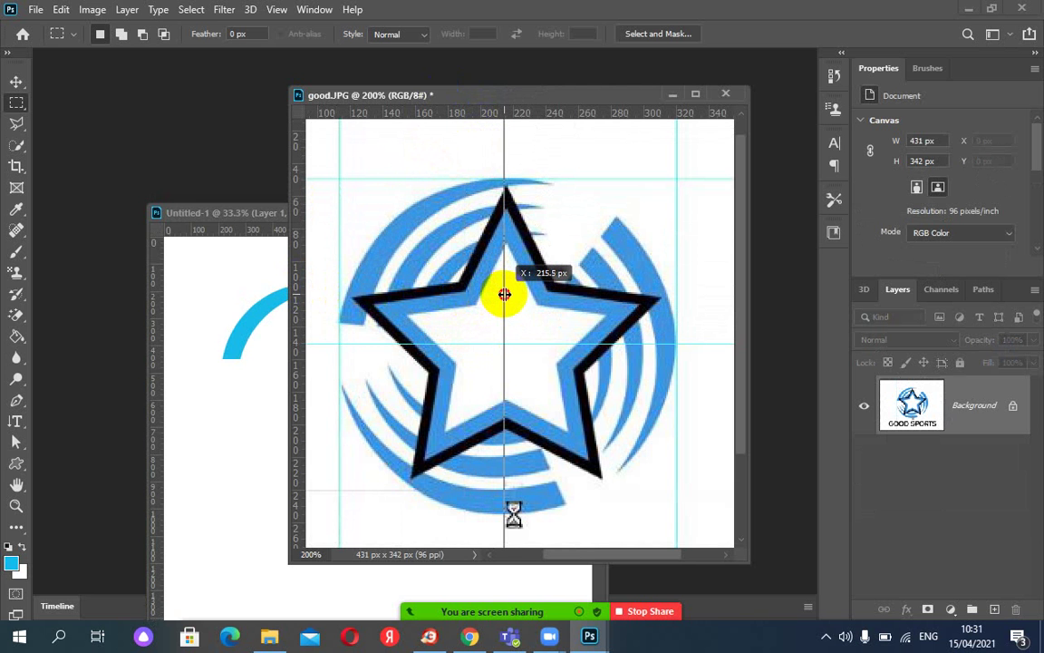
drag(504, 293, 504, 293)
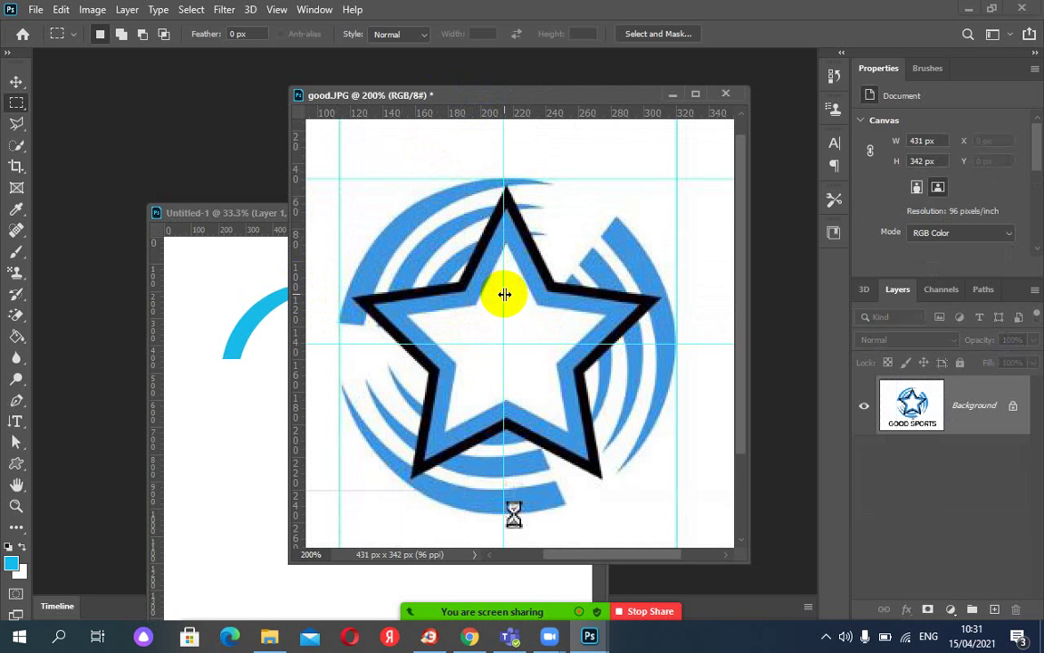
click(245, 212)
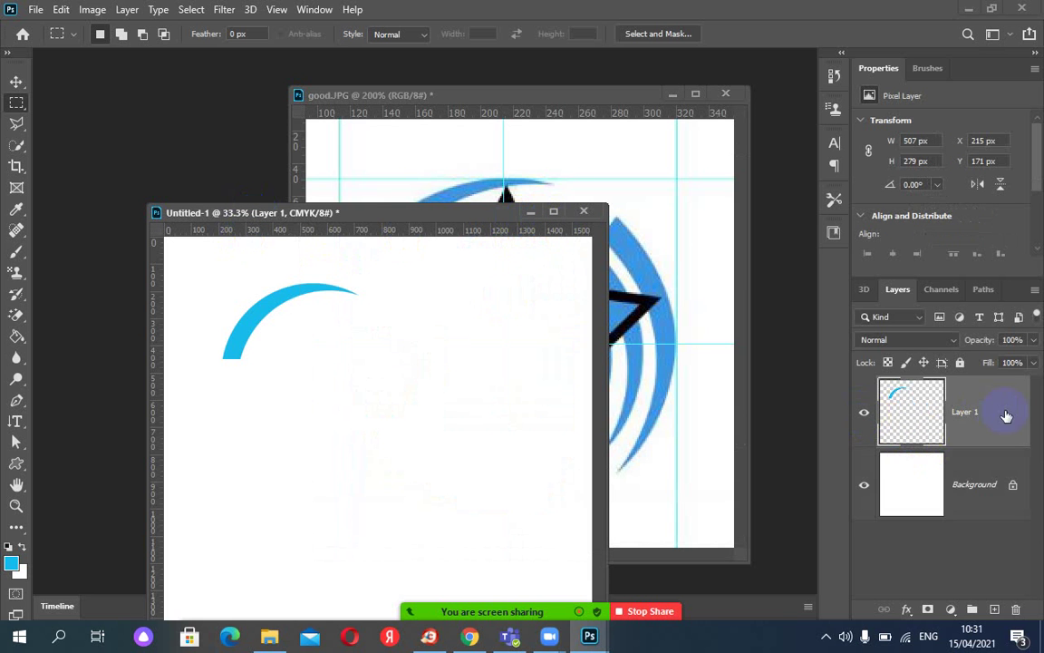
Delete Layer 1 with the crescent and move the Untitled-1 window aside.
click(1014, 608)
click(461, 247)
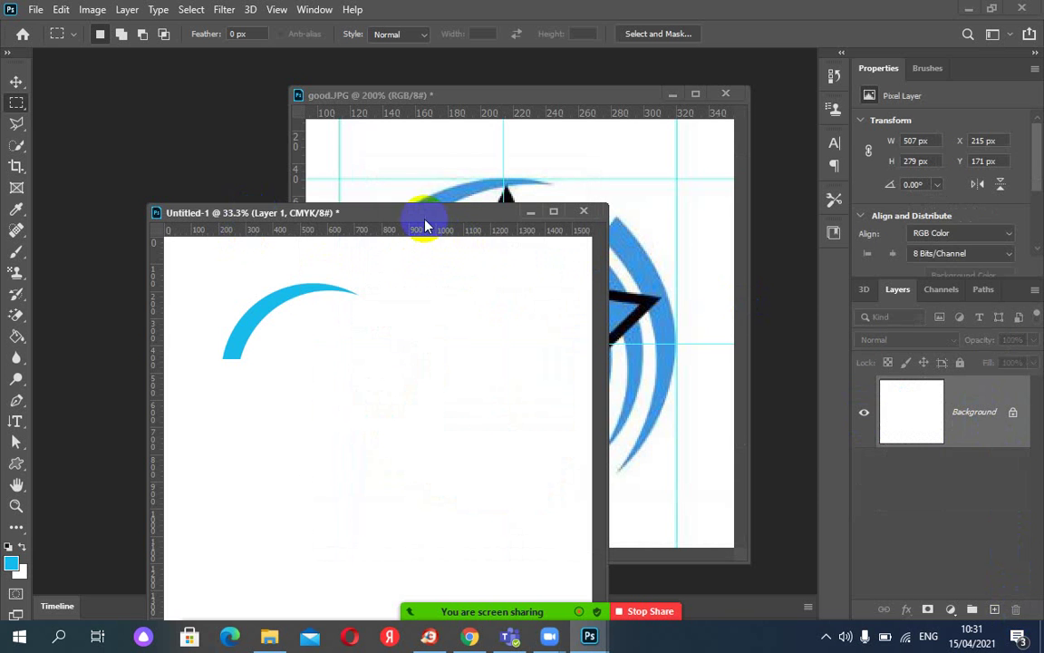
drag(420, 217, 505, 317)
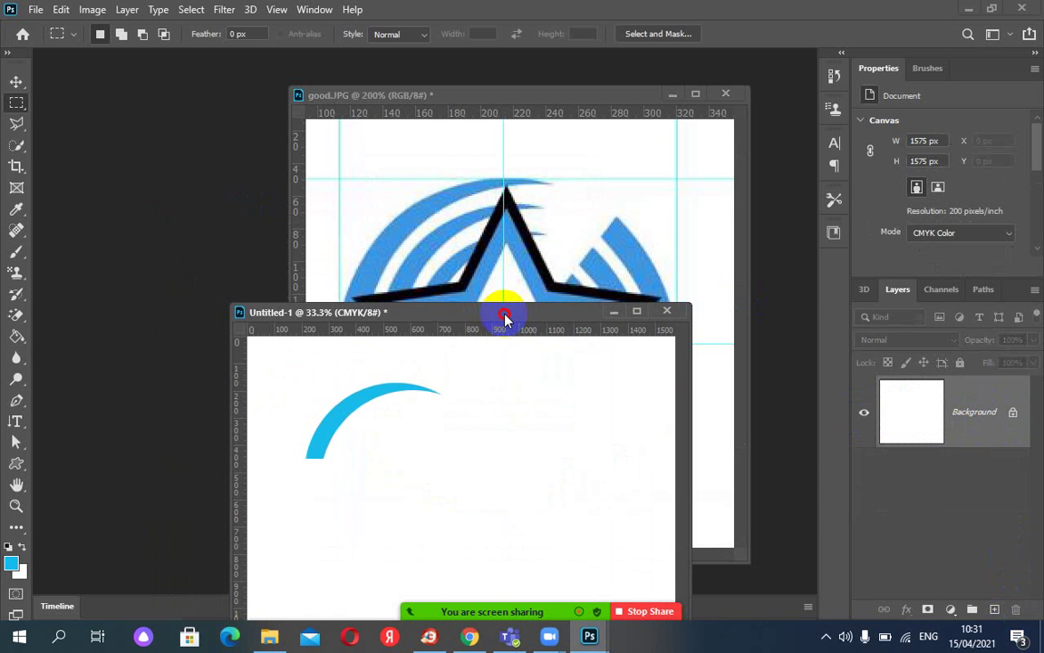
drag(505, 317, 861, 132)
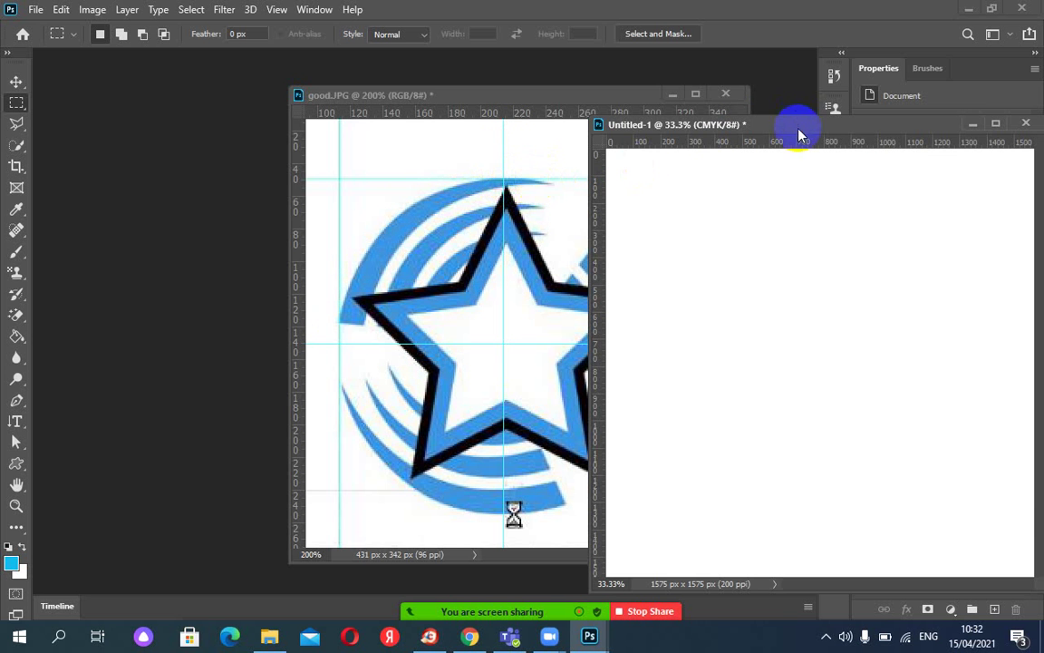
Add horizontal and vertical guides crossing at 787.5 px on Untitled-1.
drag(799, 128, 757, 149)
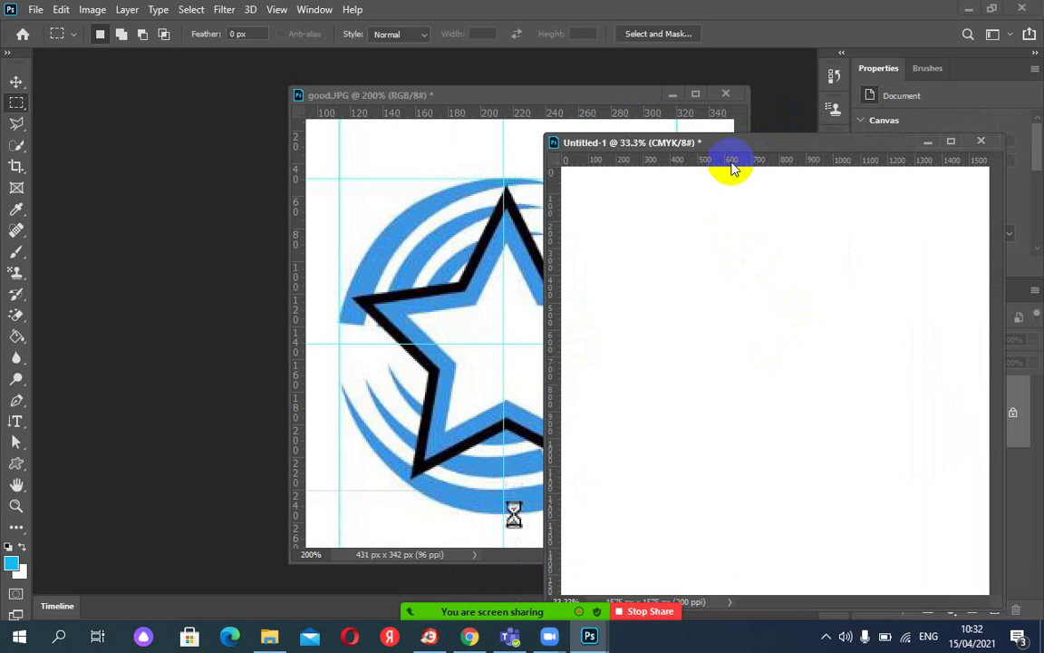
drag(730, 158, 740, 381)
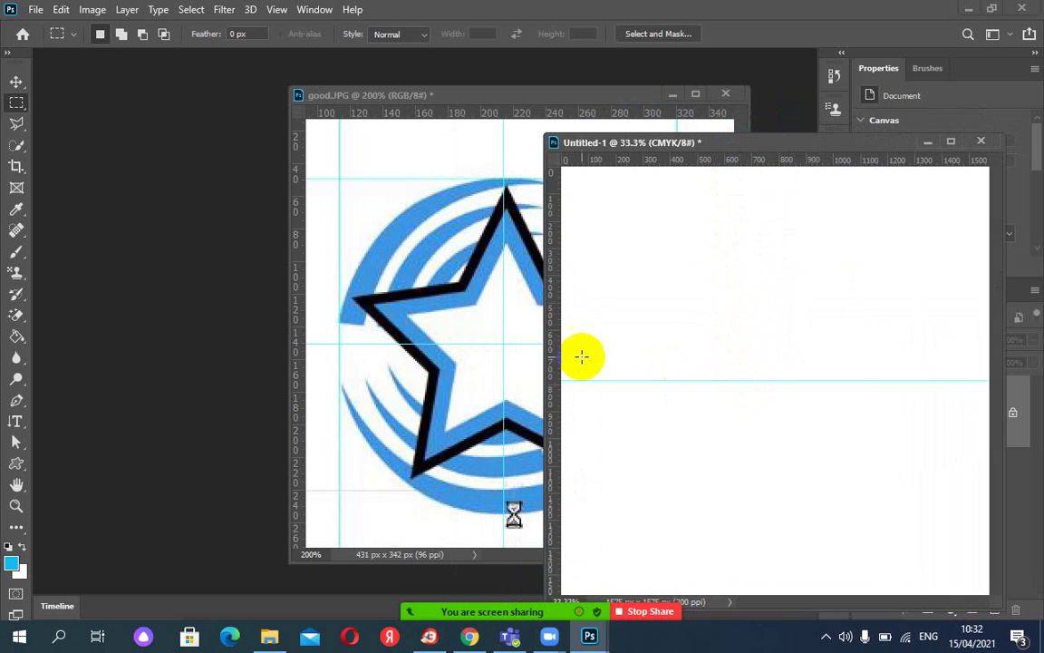
drag(558, 358, 777, 378)
Finish the vertical guide and arrange good.JPG and Untitled-1 side by side.
click(485, 98)
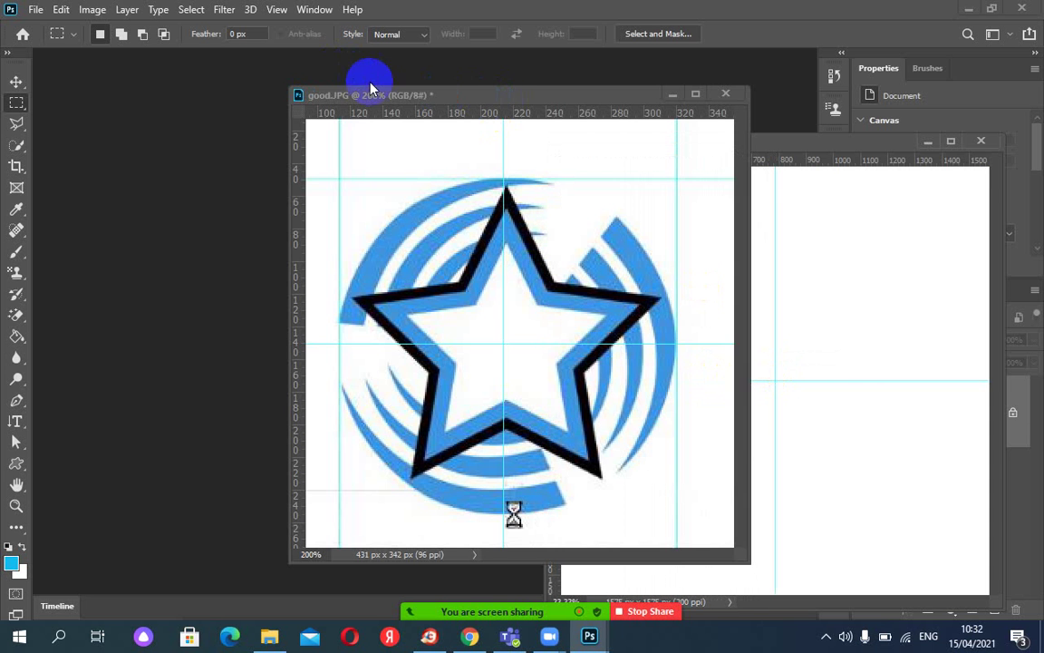
drag(370, 88, 146, 35)
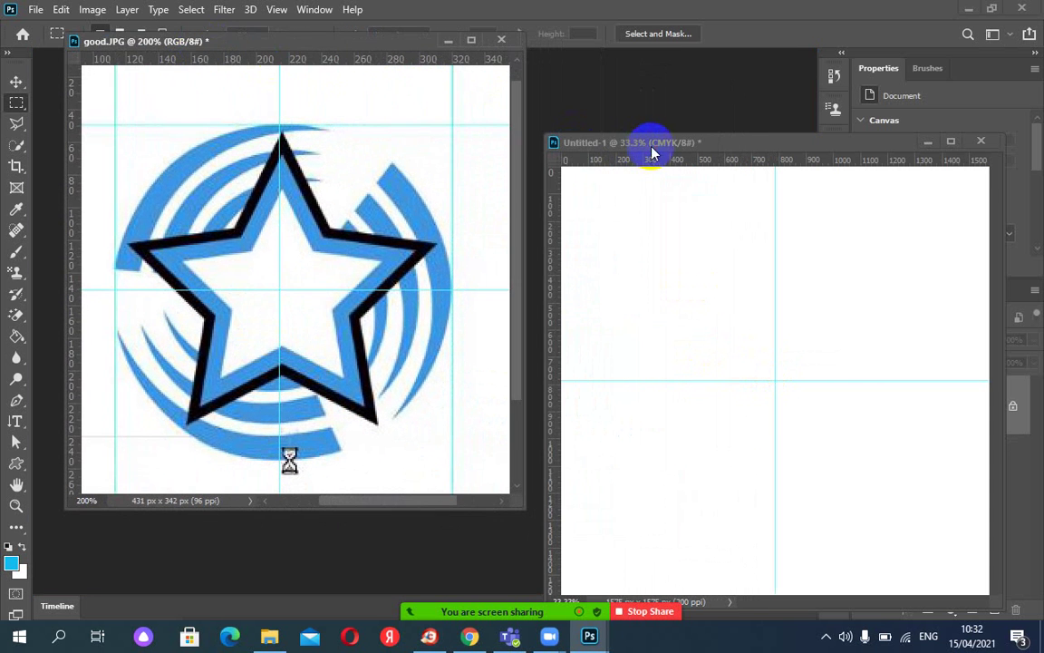
drag(652, 146, 639, 94)
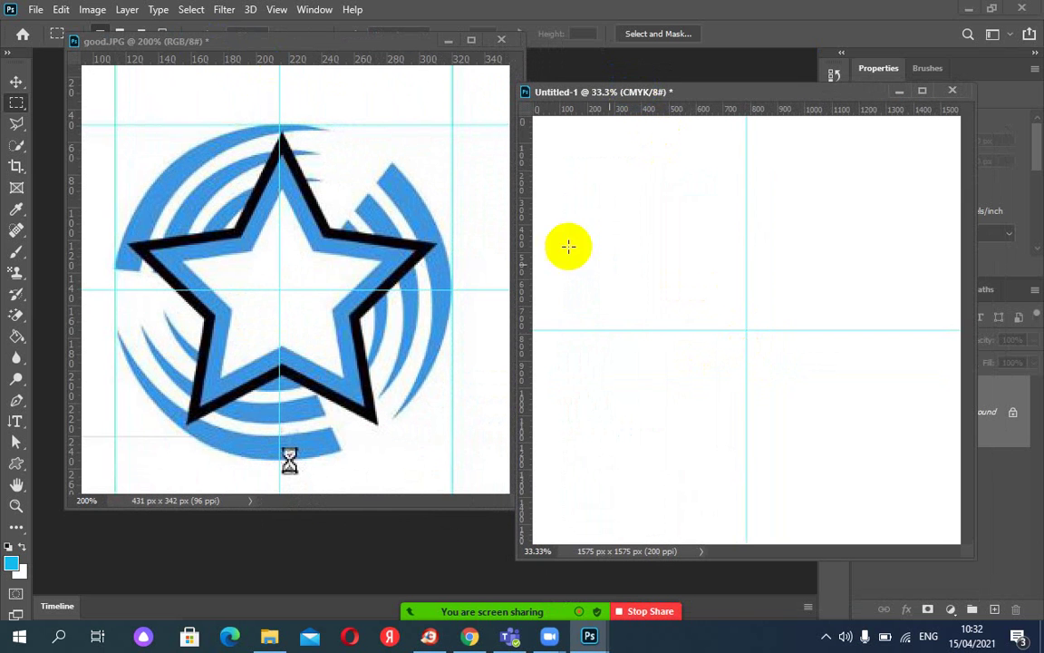
right_click(17, 110)
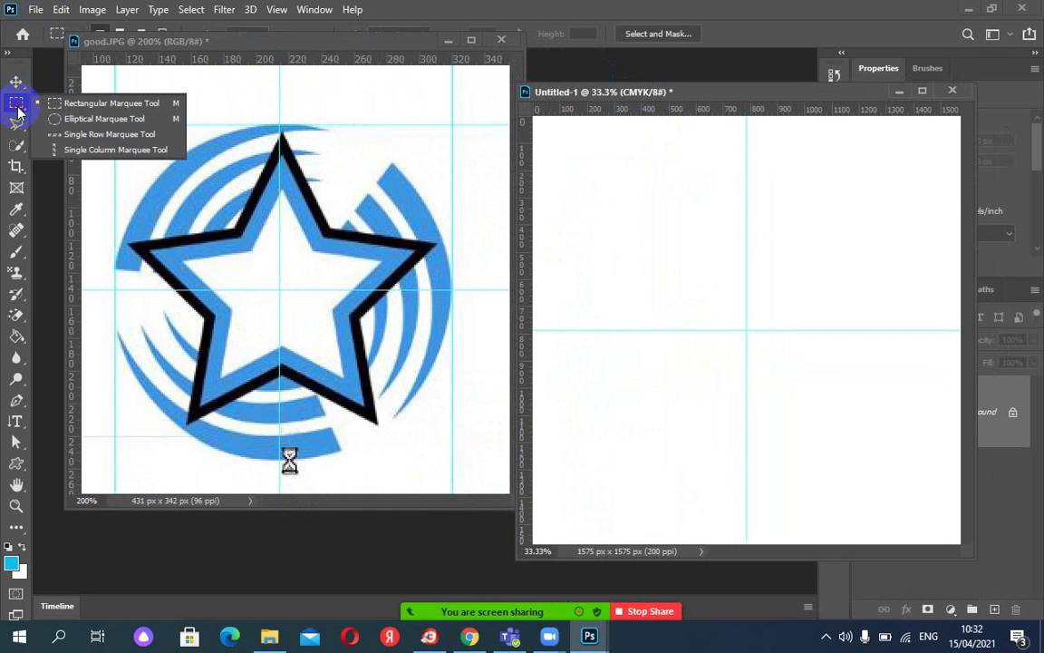
click(77, 116)
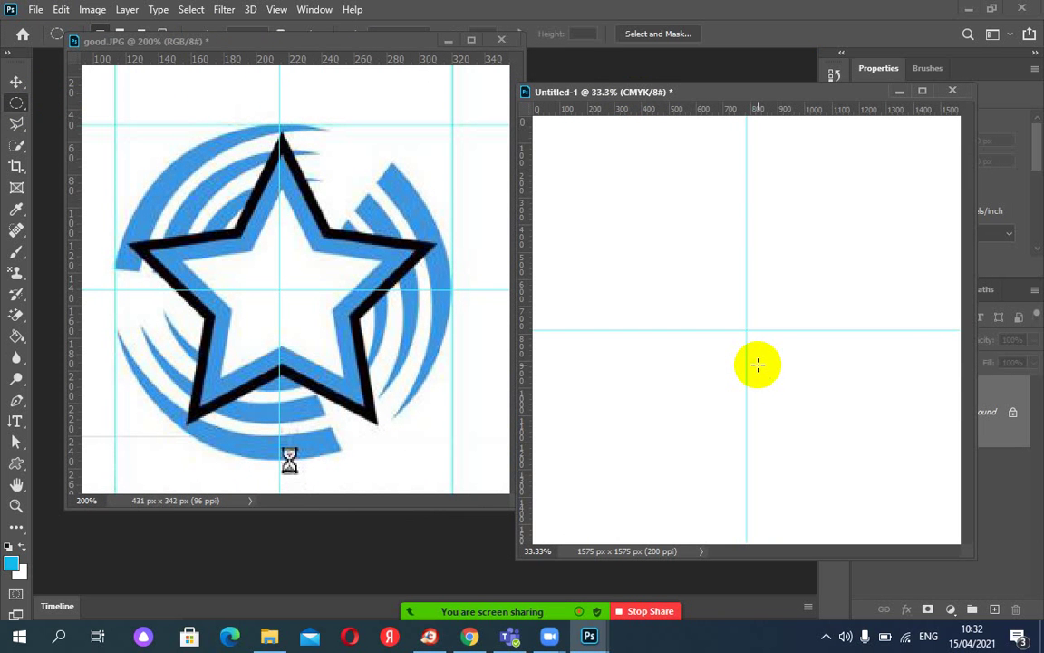
Draw a 631 px circular selection centred on the Untitled-1 guide crossing.
key(ctrl+plus)
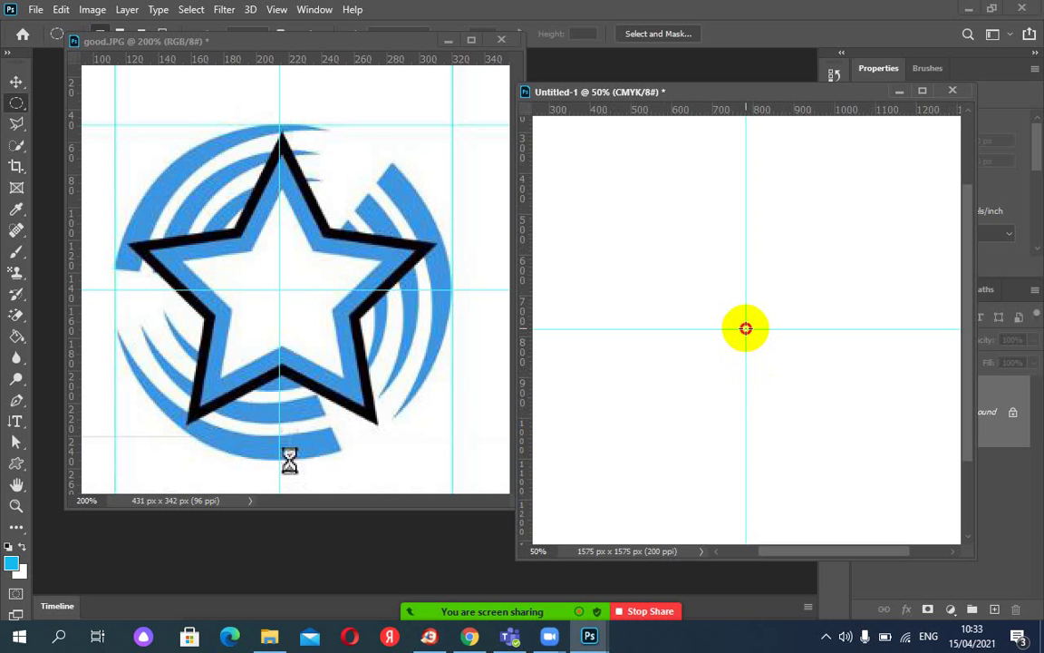
drag(745, 328, 618, 137)
key(shift)
key(alt)
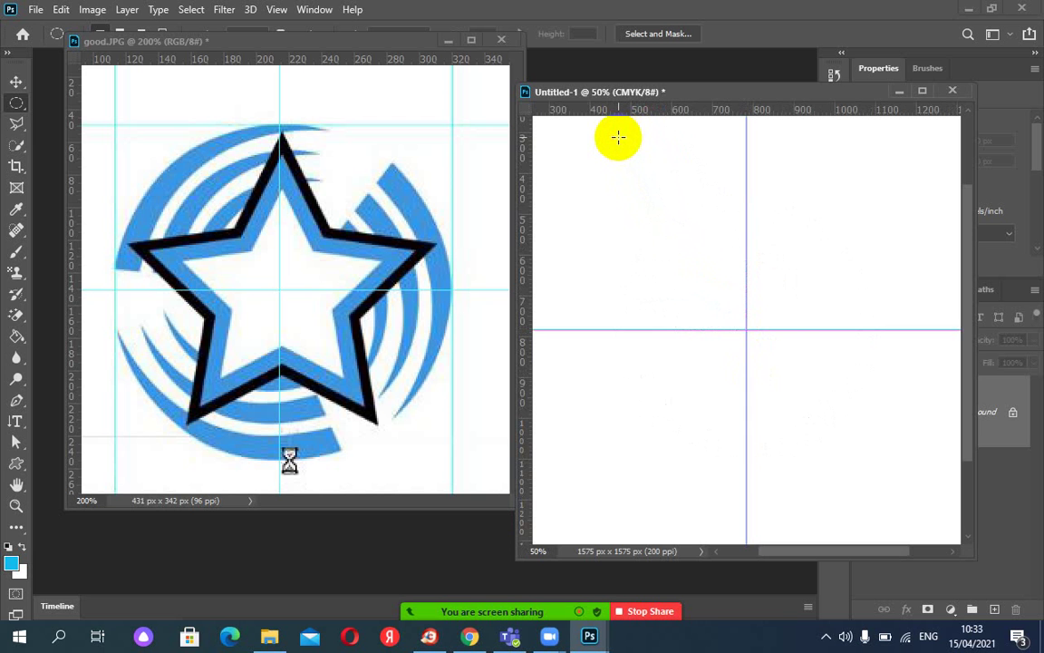
key(ctrl+z)
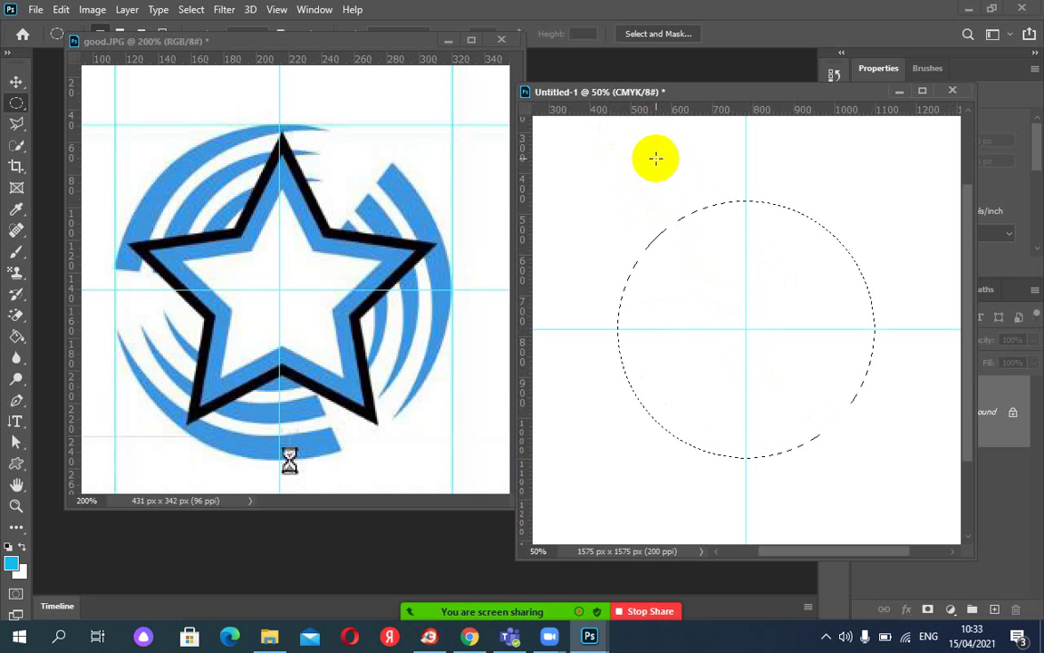
drag(701, 95, 613, 98)
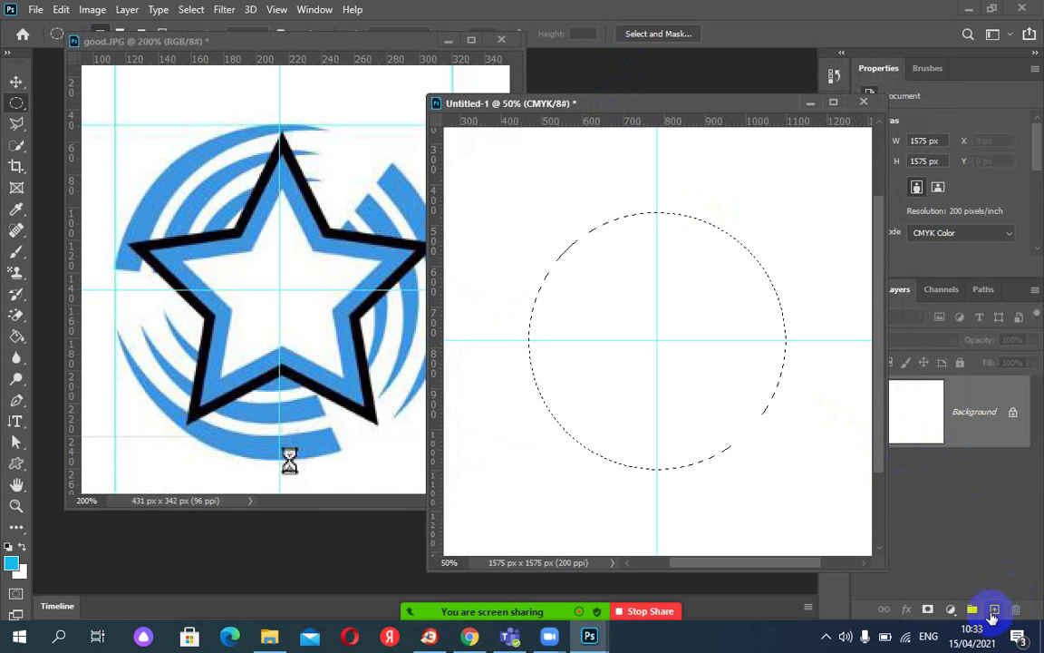
On a new Layer 1, fill the circle with the logo's blue sampled from good.JPG.
click(994, 609)
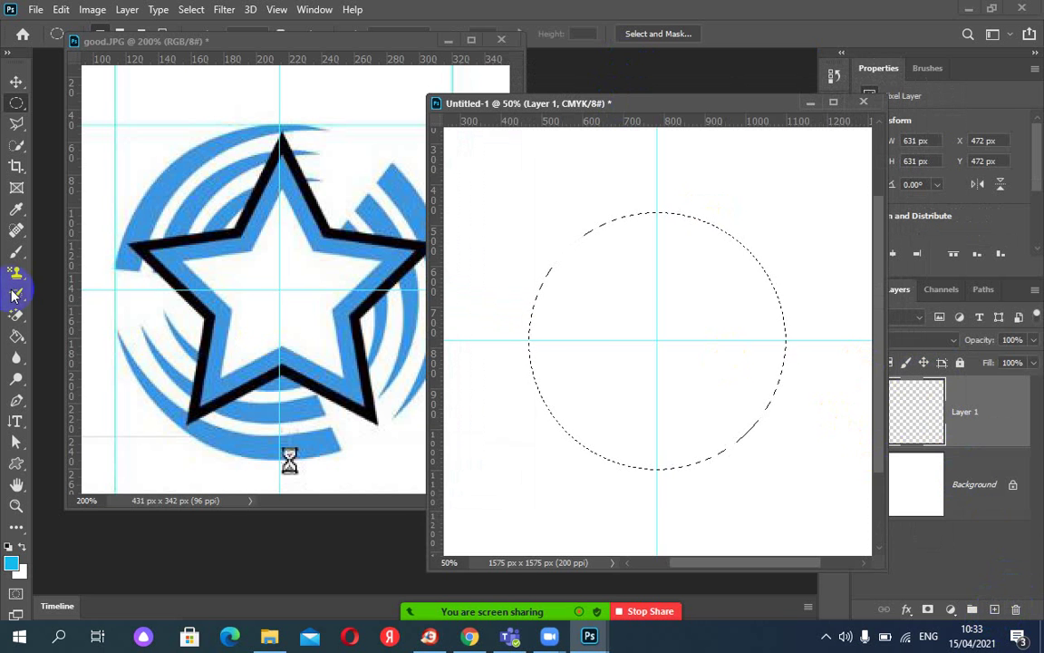
click(14, 214)
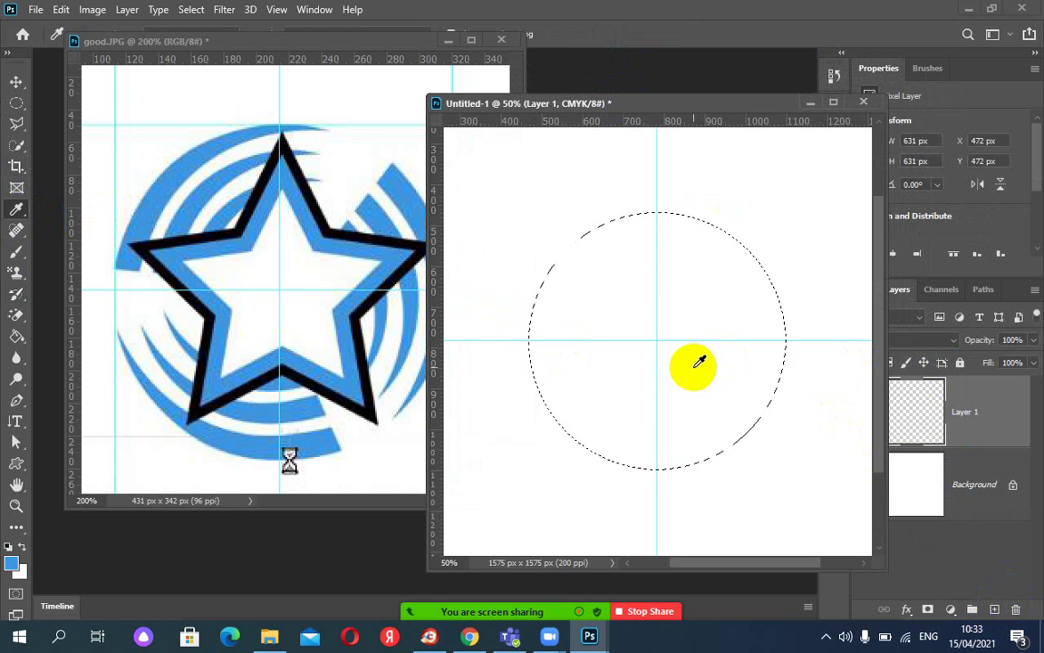
key(alt+BackSpace)
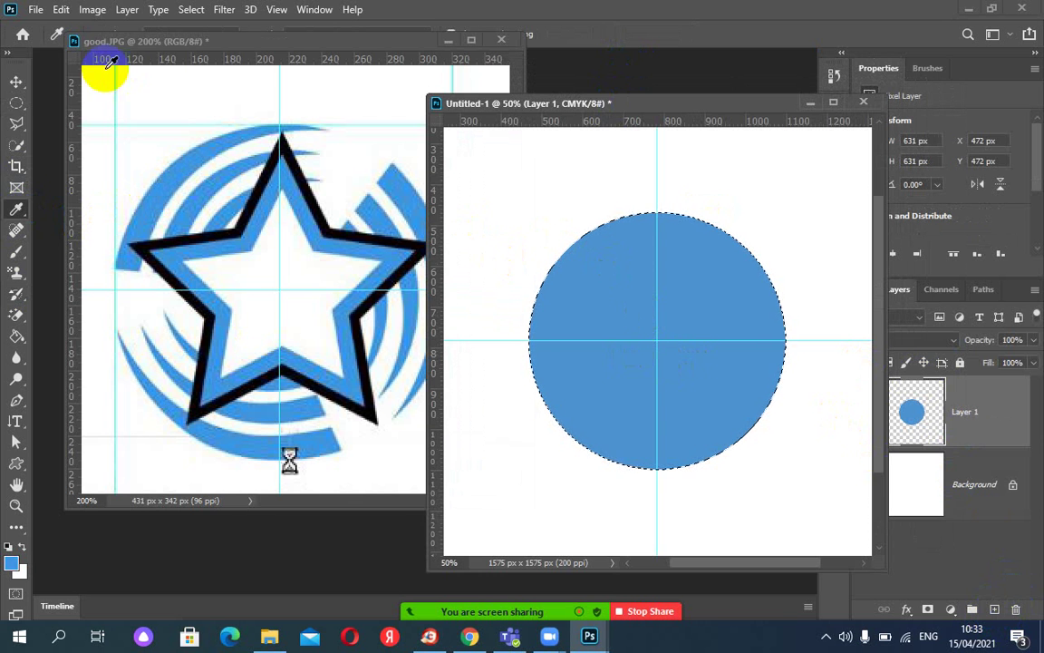
click(15, 82)
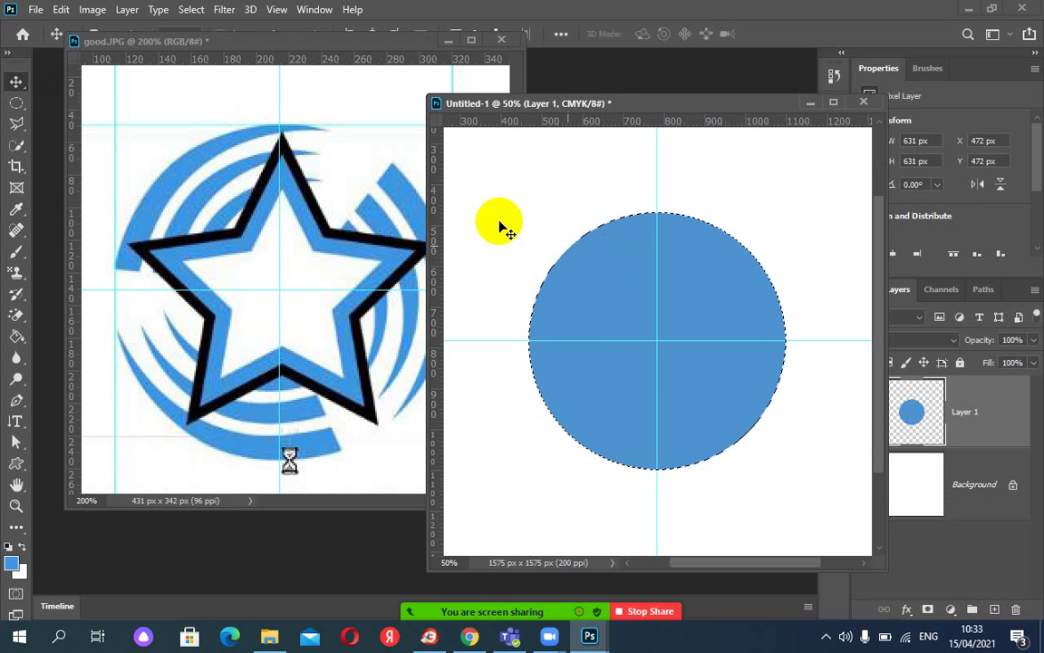
click(16, 102)
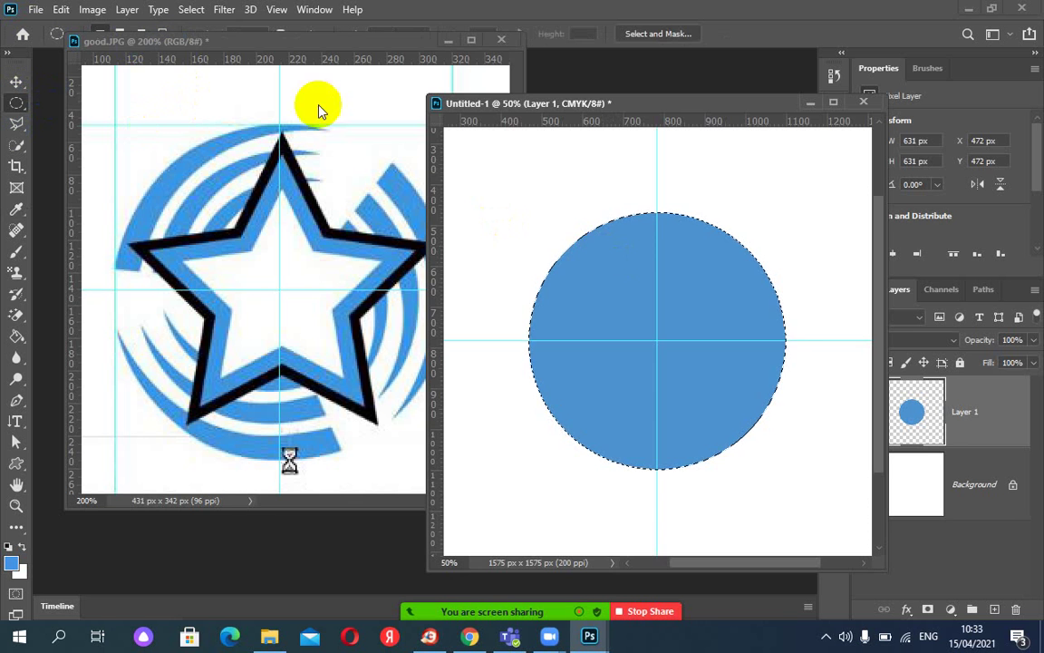
Shift the circular selection right and down, trial-deleting the overlap and undoing it.
drag(598, 301, 618, 304)
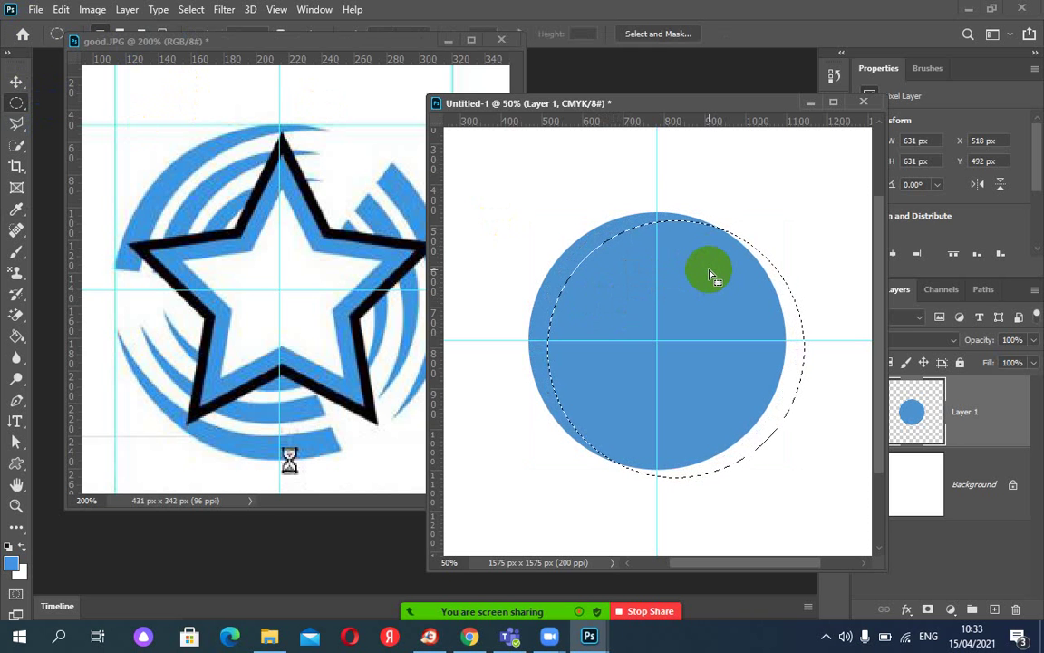
key(Delete)
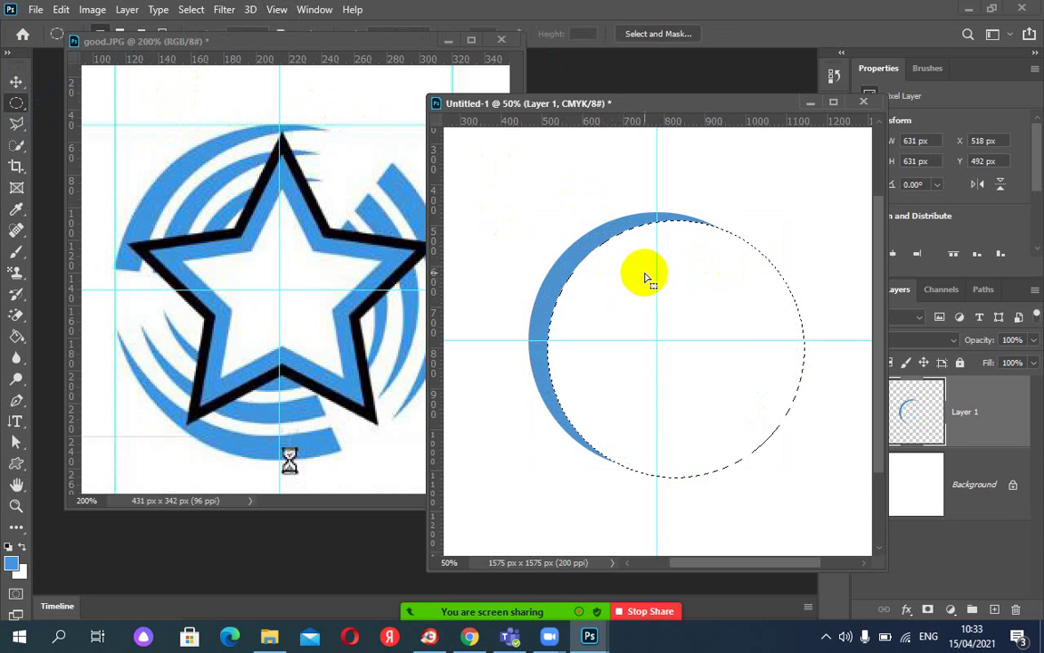
key(ctrl+z)
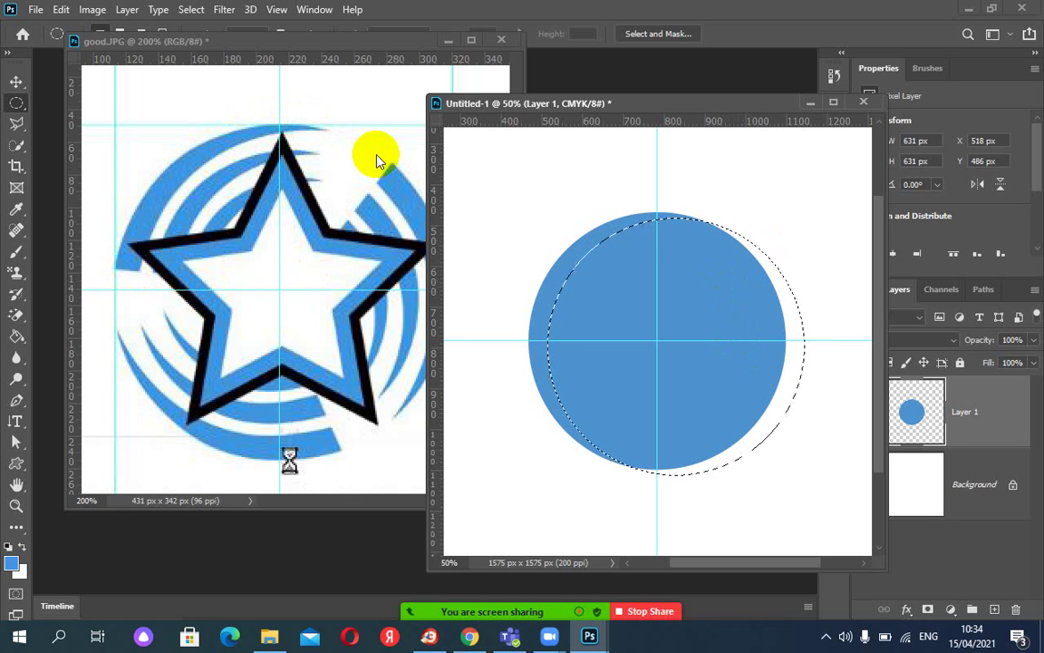
key(Down)
key(Down)
key(Right)
key(Right)
key(Right)
key(Right)
key(Right)
key(Right)
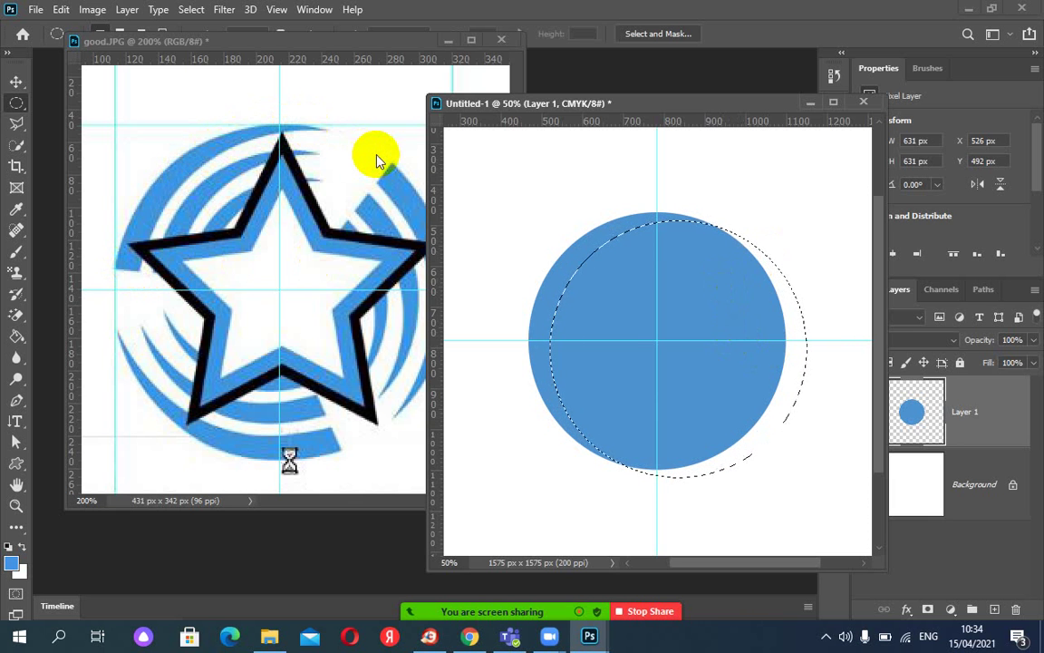
key(Down)
key(Down)
key(Down)
key(Down)
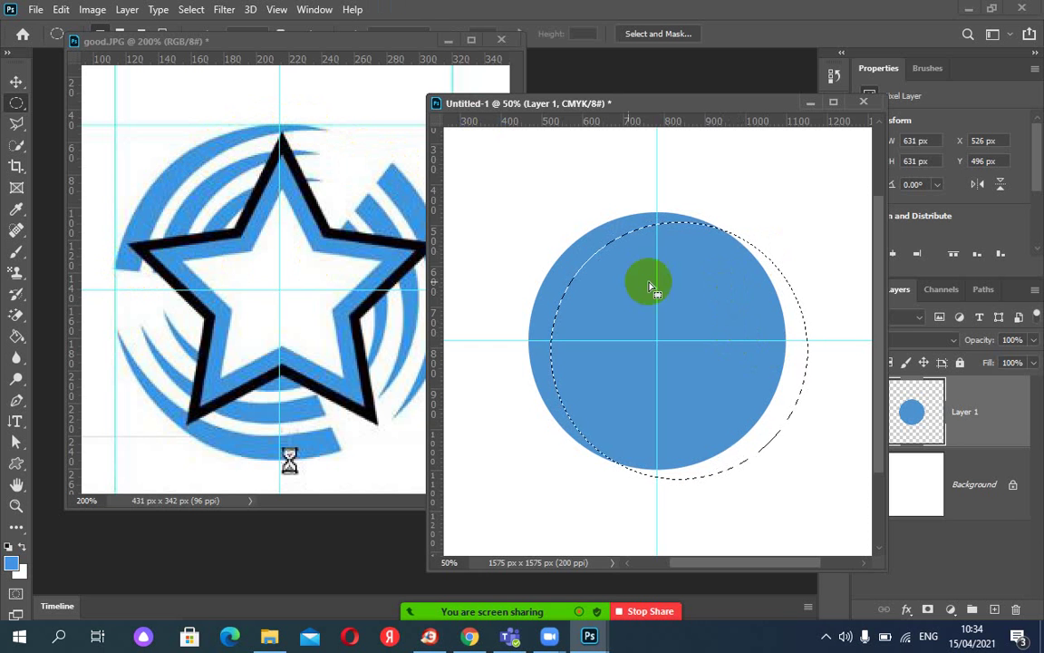
Enlarge the selection to 675 px with Transform Selection, then nudge it right and down.
click(224, 10)
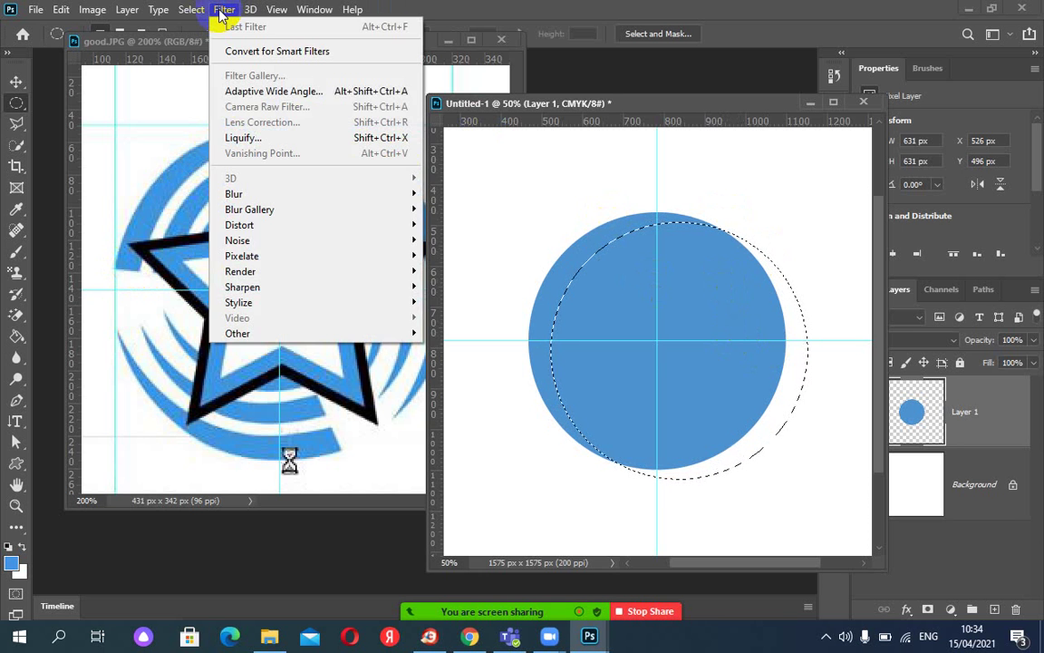
mouse_move(187, 11)
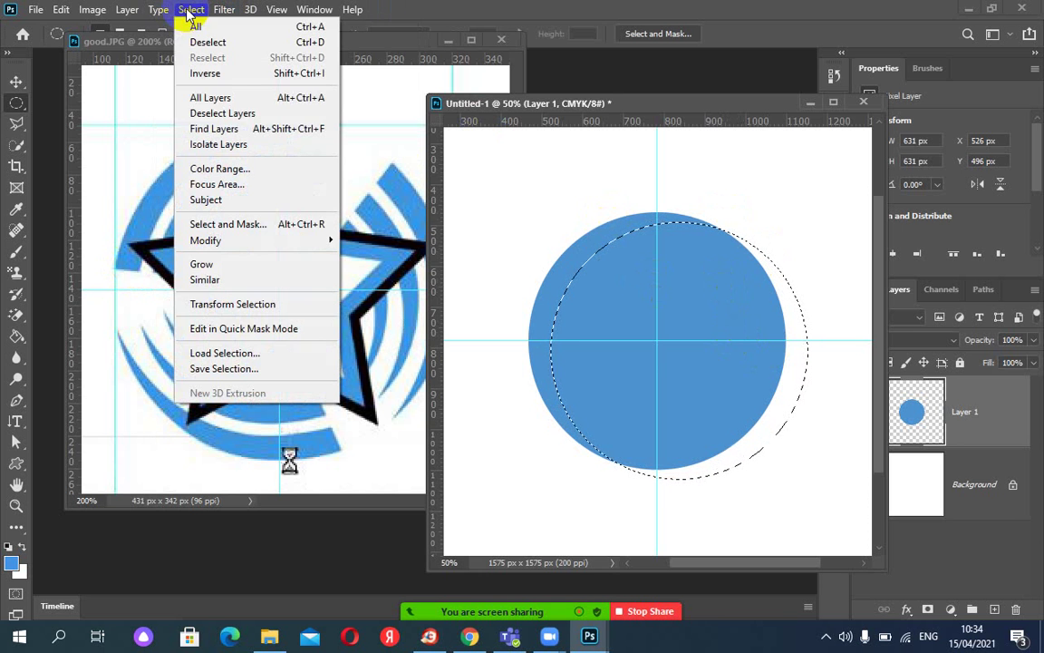
click(243, 308)
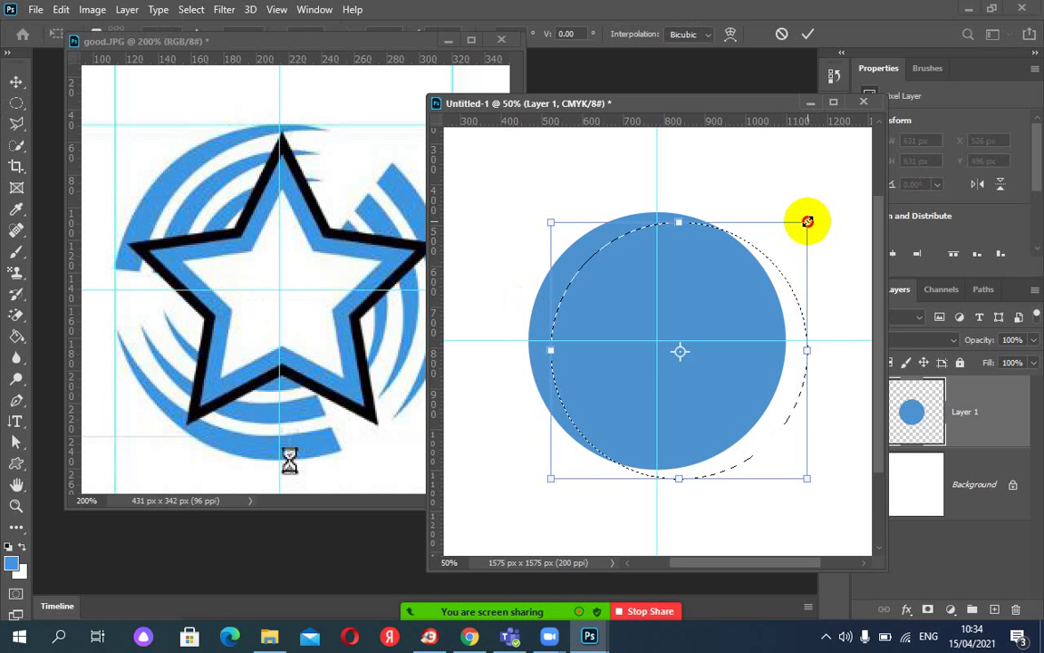
drag(808, 221, 815, 215)
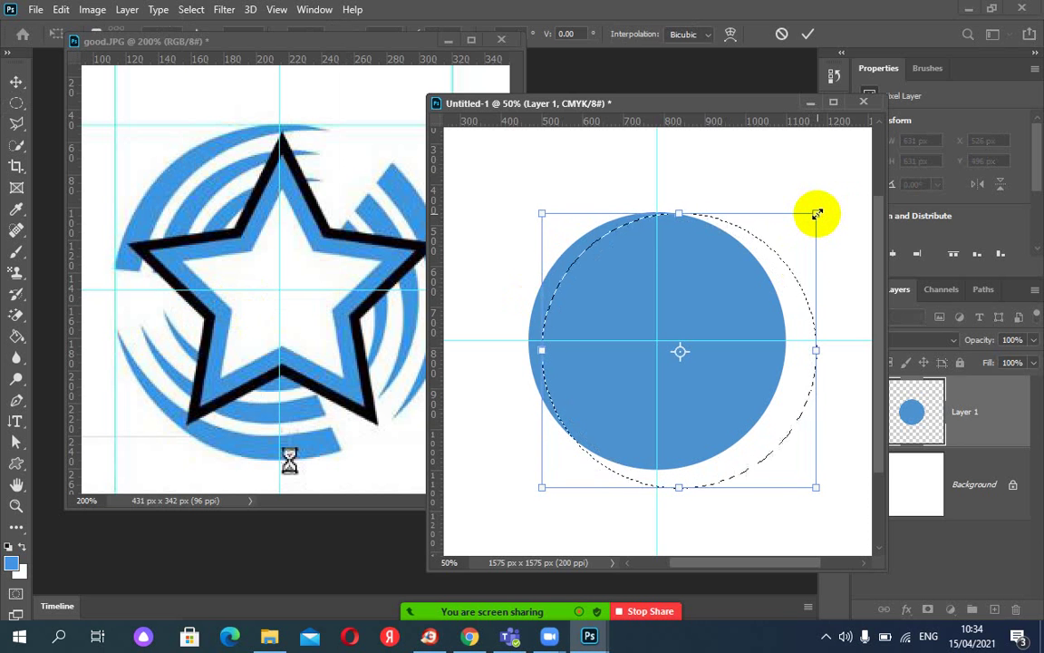
click(808, 33)
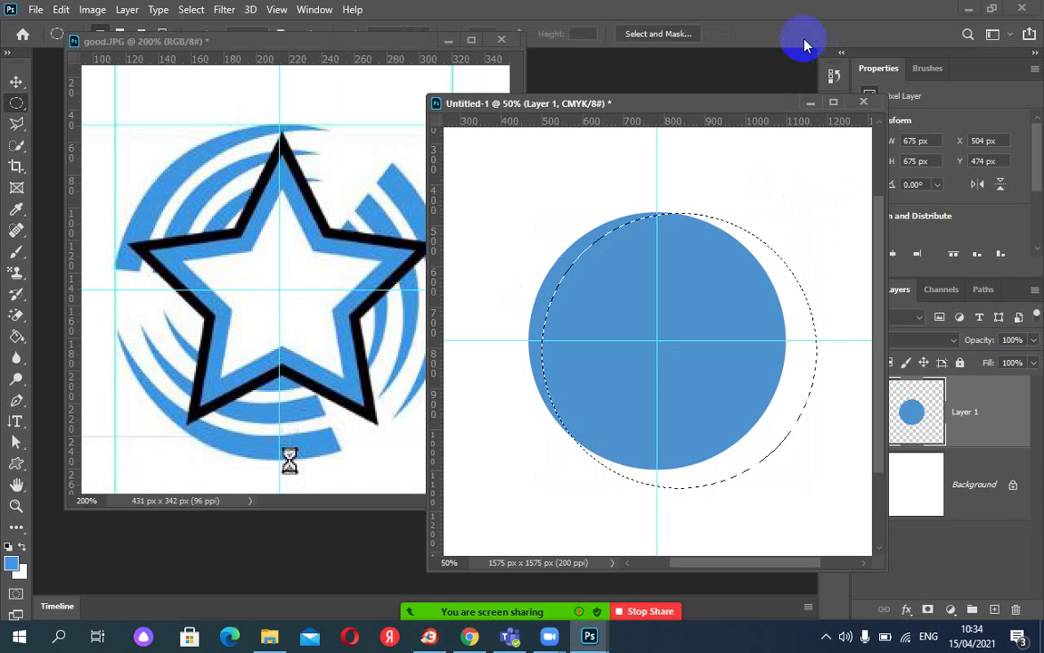
key(Down)
key(Down)
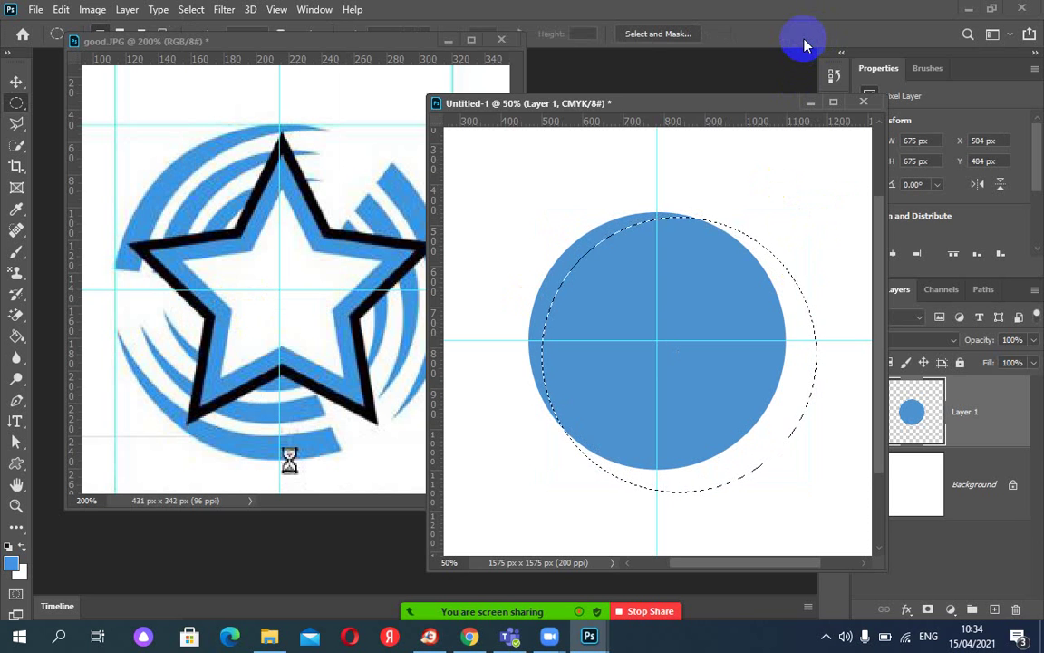
key(Right)
key(Right)
key(Right)
key(Right)
key(Right)
key(Right)
key(Right)
key(Right)
key(Right)
key(Right)
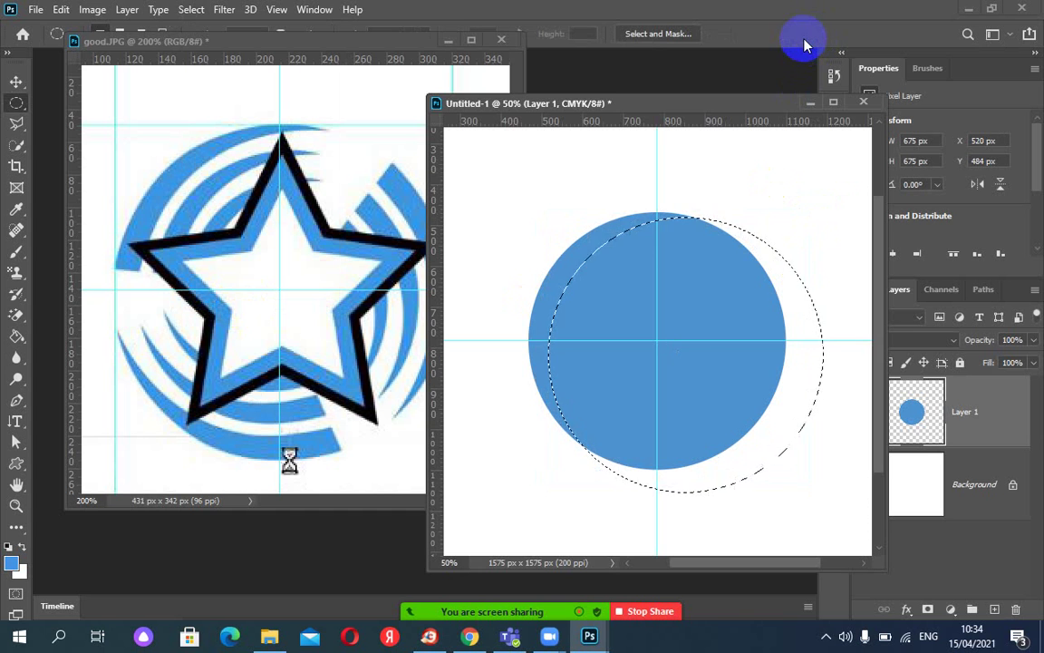
key(Right)
key(Right)
key(Right)
key(Right)
key(Right)
key(Right)
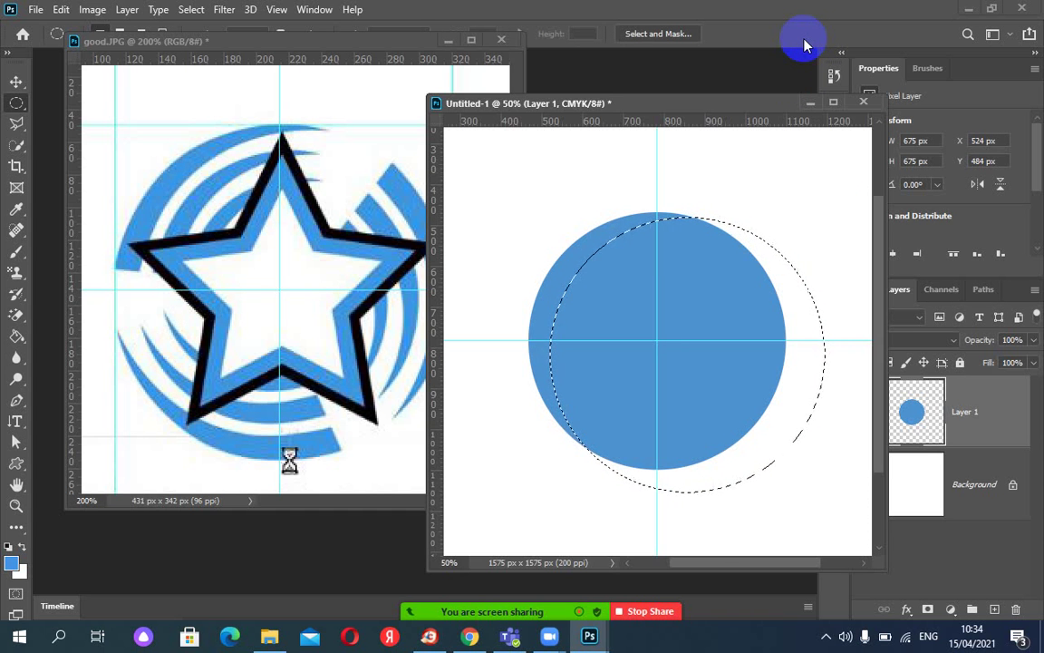
key(Right)
key(Right)
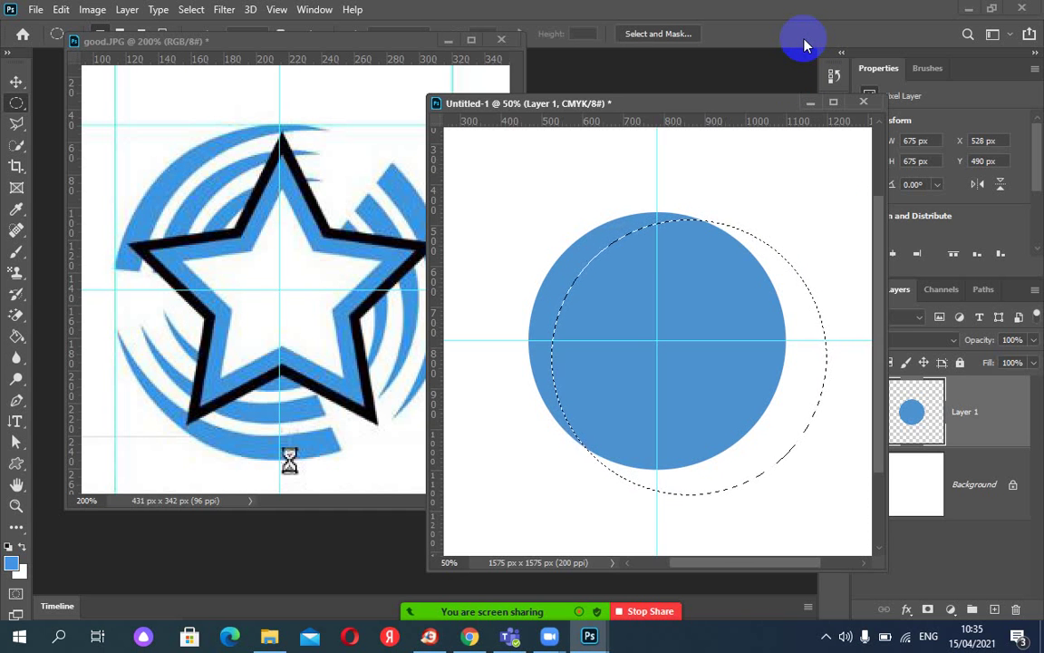
key(Right)
key(Right)
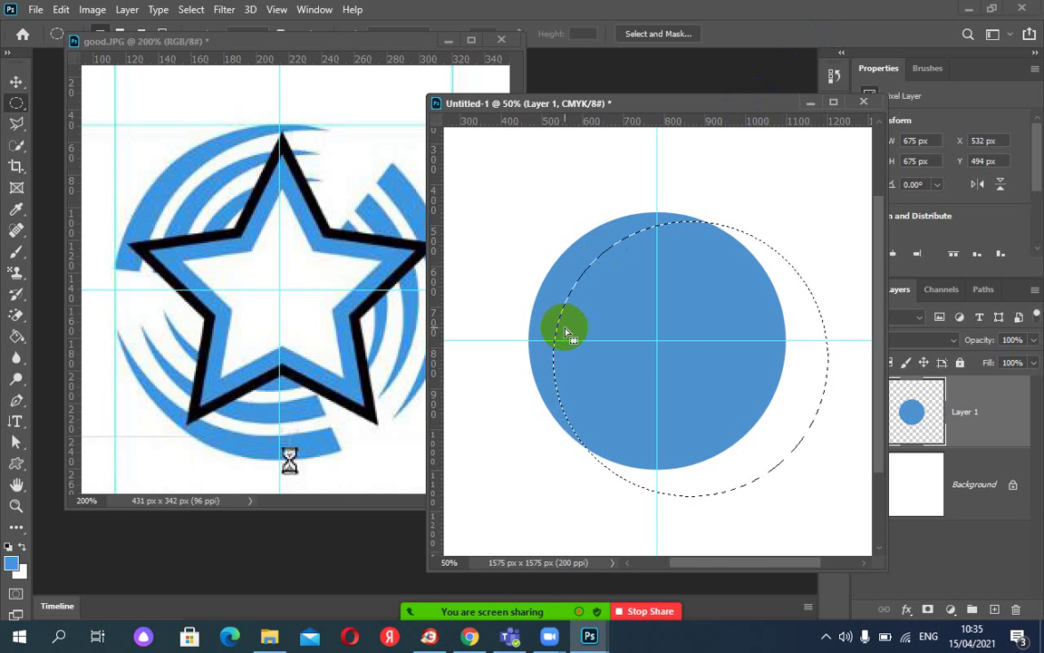
Offset the selection right of the circle and delete the overlap, leaving a 452 × 623 px crescent.
click(576, 246)
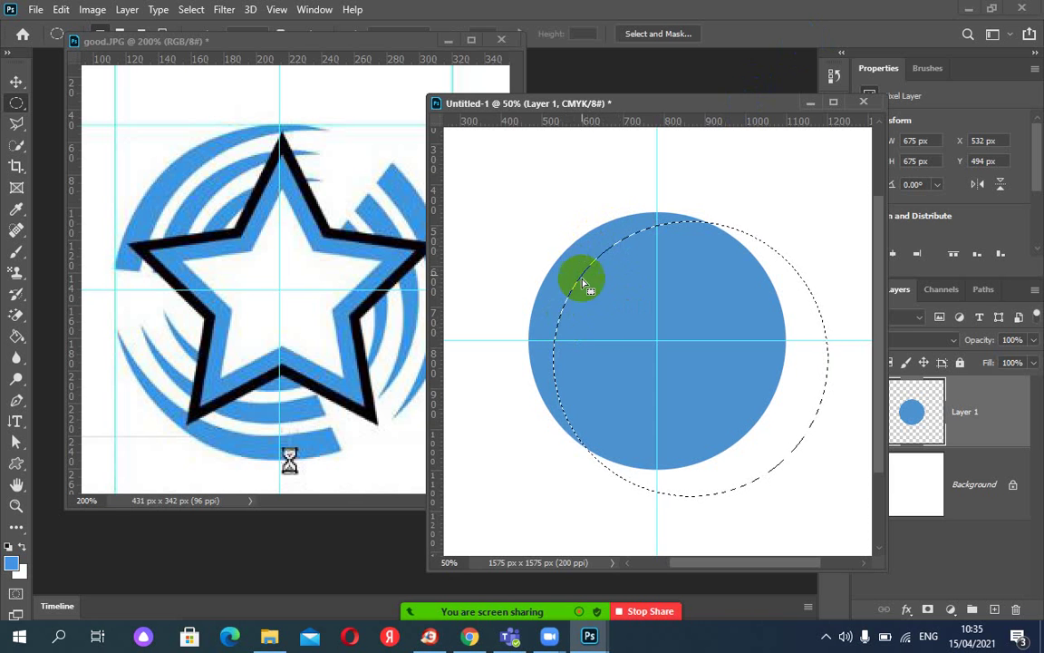
drag(609, 322, 600, 323)
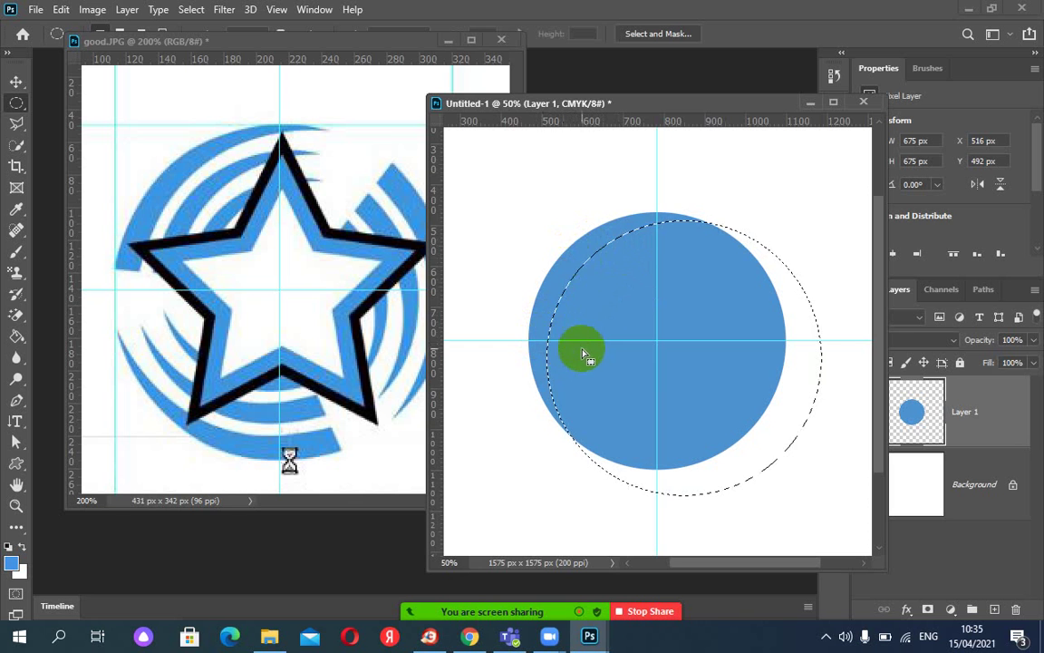
drag(594, 349, 595, 351)
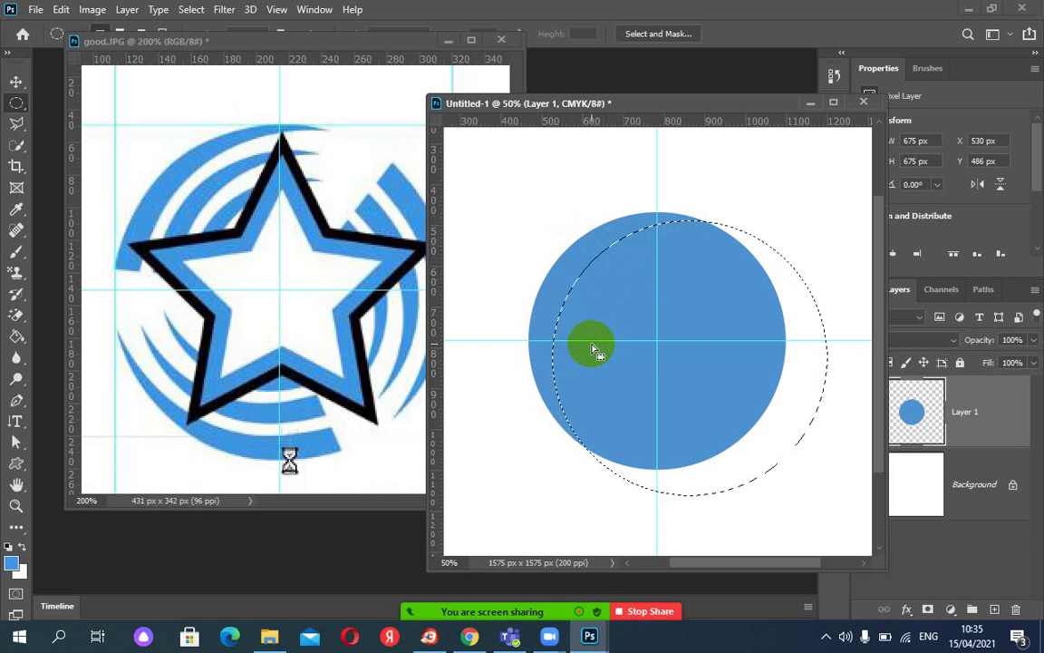
key(Up)
key(Up)
key(Up)
key(Up)
key(Up)
key(Up)
key(Up)
key(Up)
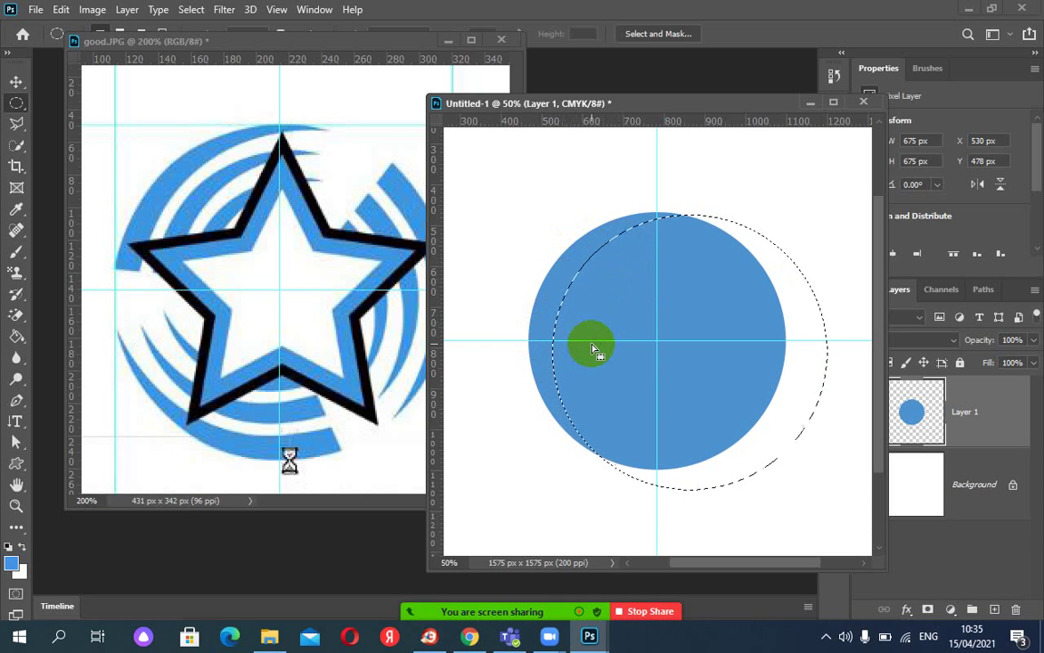
mouse_move(594, 351)
mouse_down()
mouse_move(729, 286)
mouse_move(716, 241)
mouse_up()
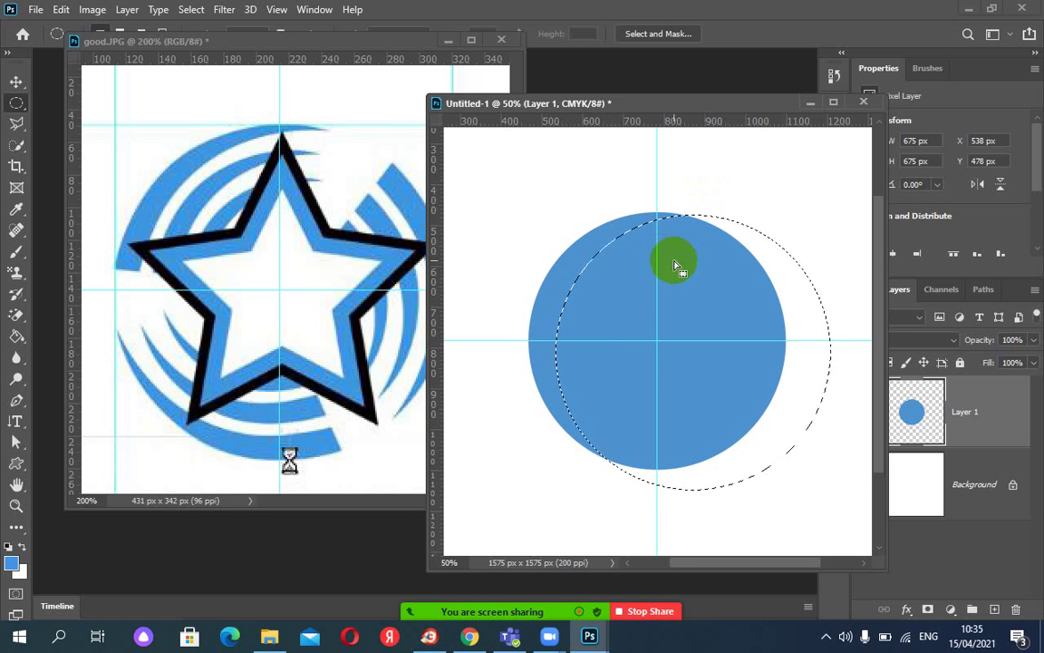
drag(675, 265, 675, 266)
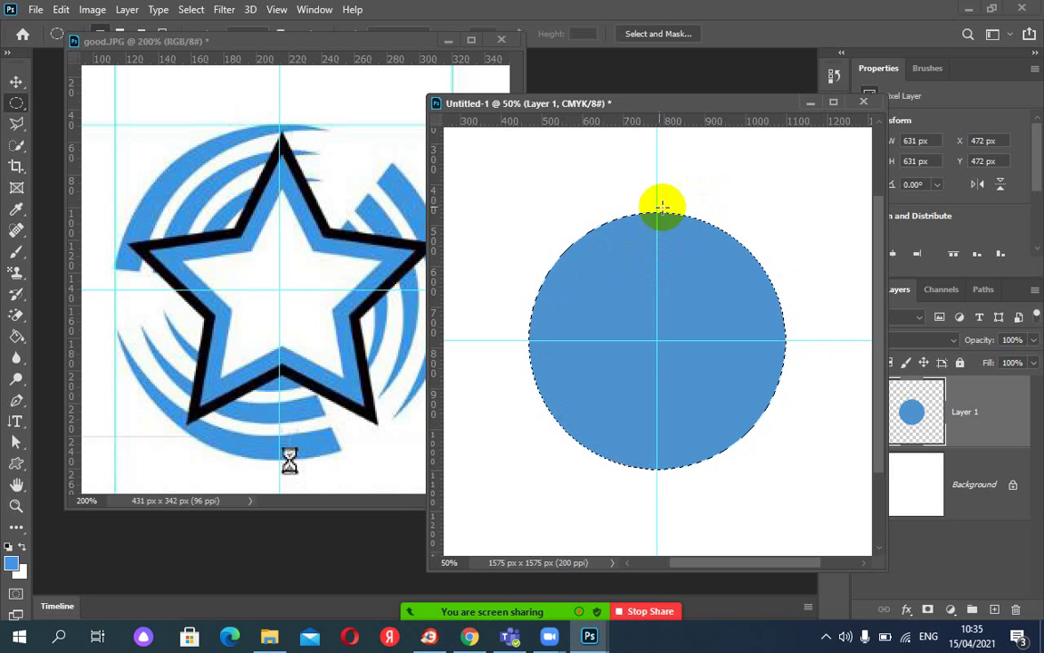
drag(617, 290, 637, 298)
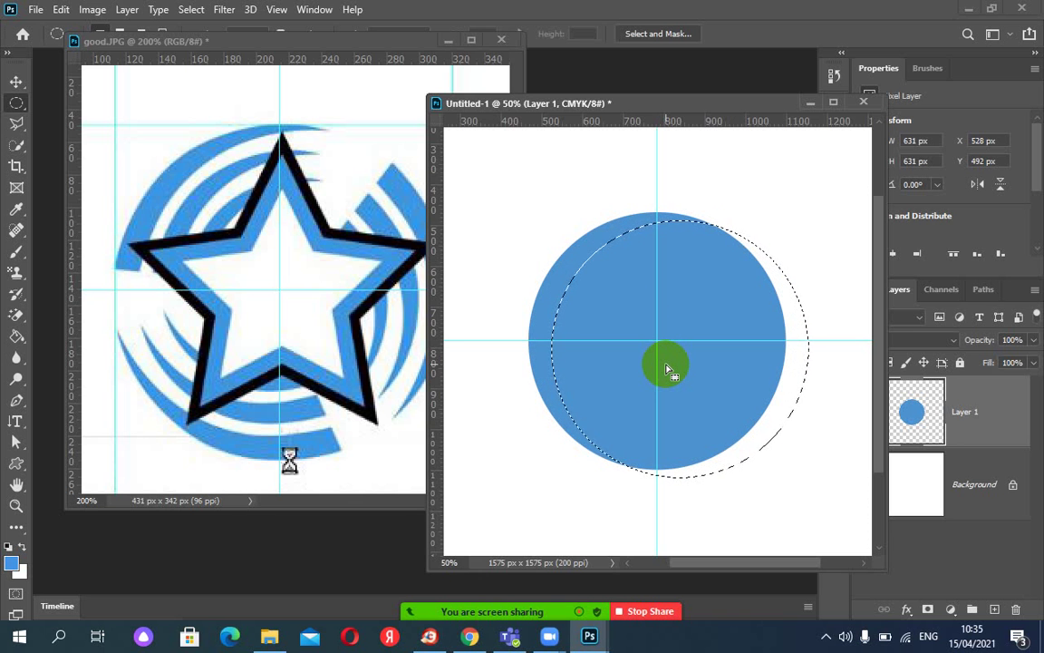
key(Delete)
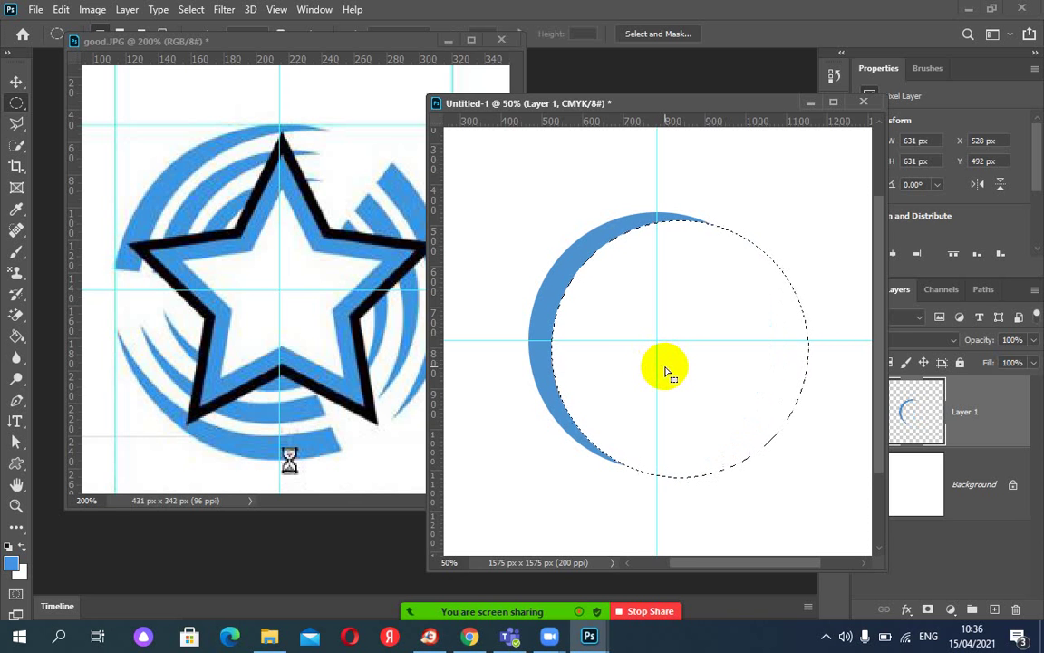
key(ctrl+d)
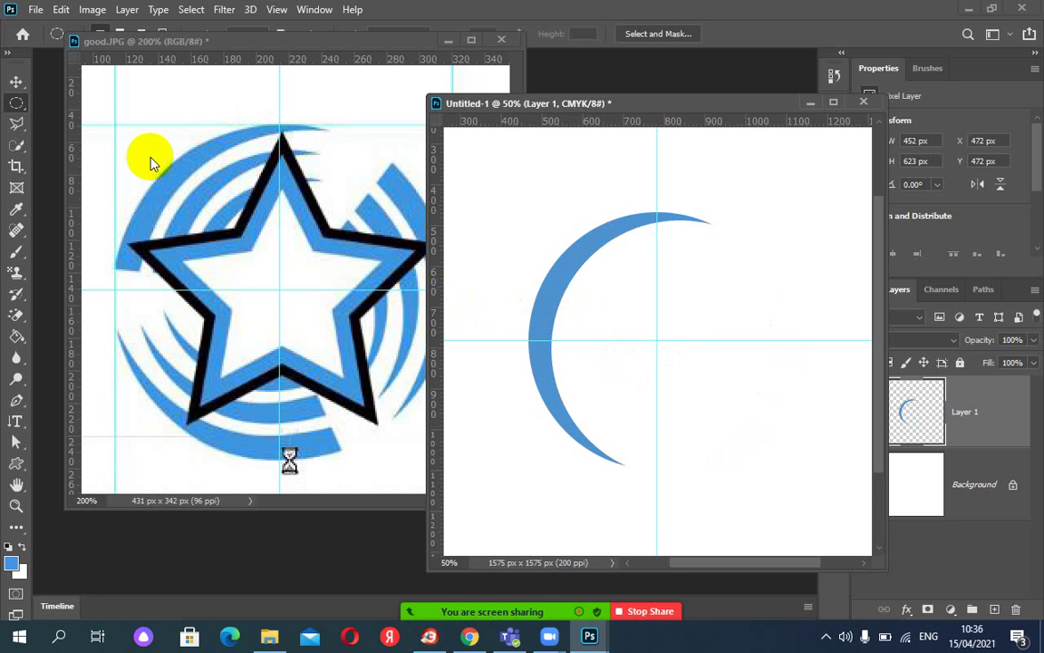
Add guides over the canvas and restore the previous full circular selection.
click(15, 106)
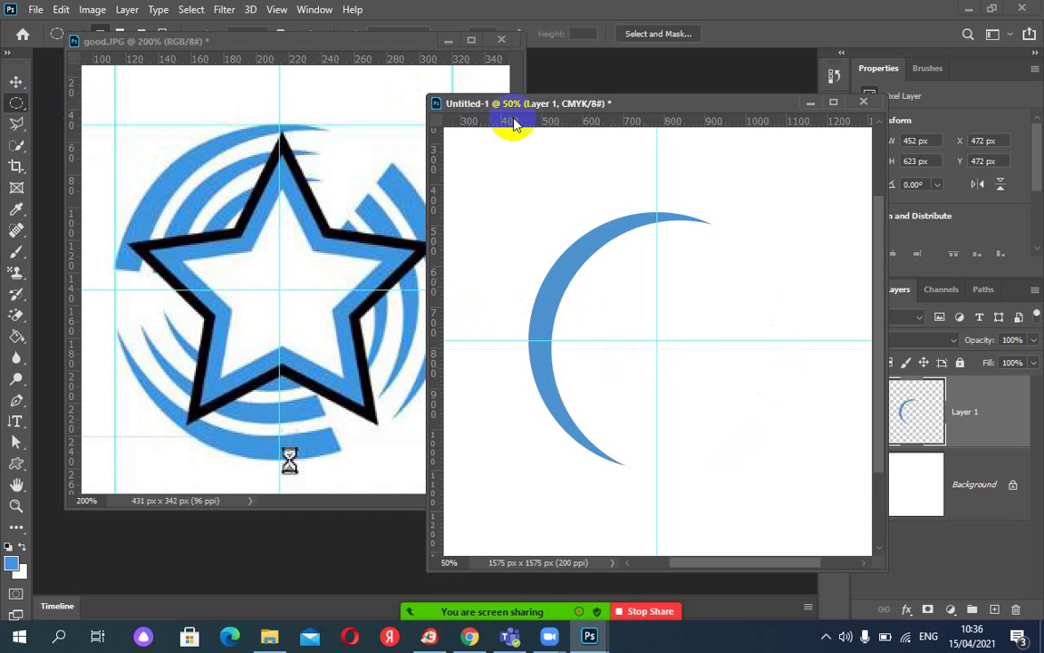
drag(513, 123, 504, 120)
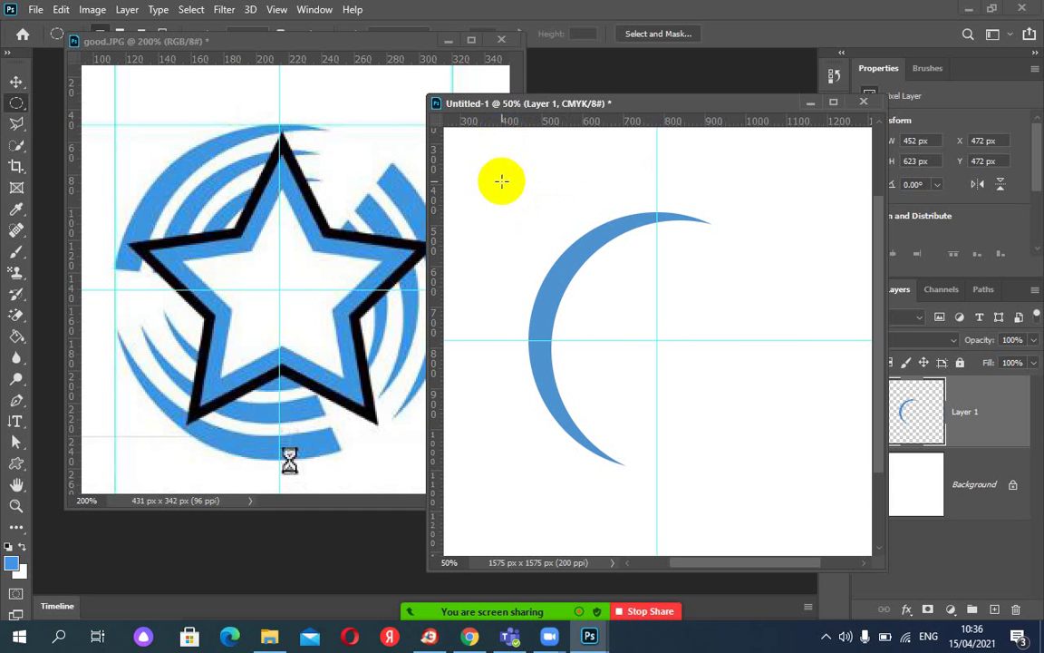
key(ctrl+shift+d)
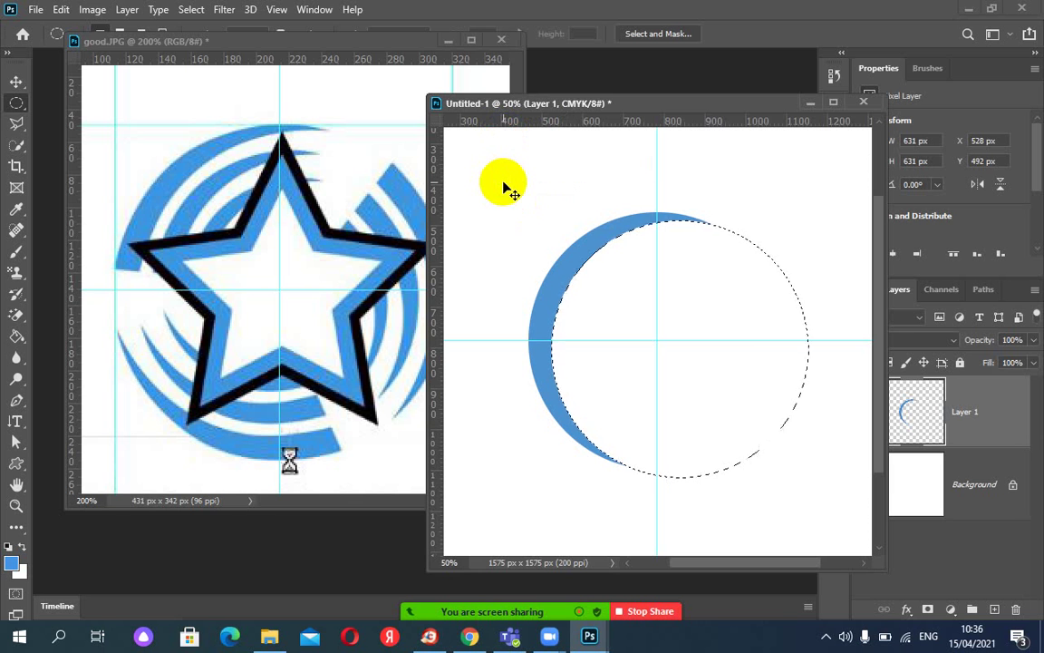
key(ctrl+z)
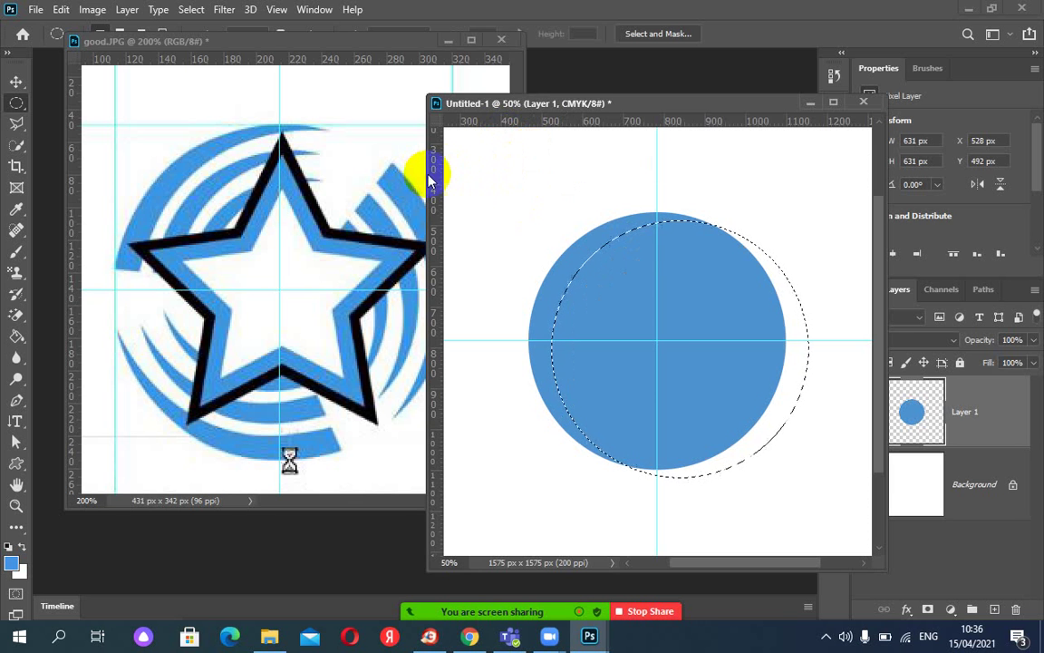
drag(439, 174, 689, 245)
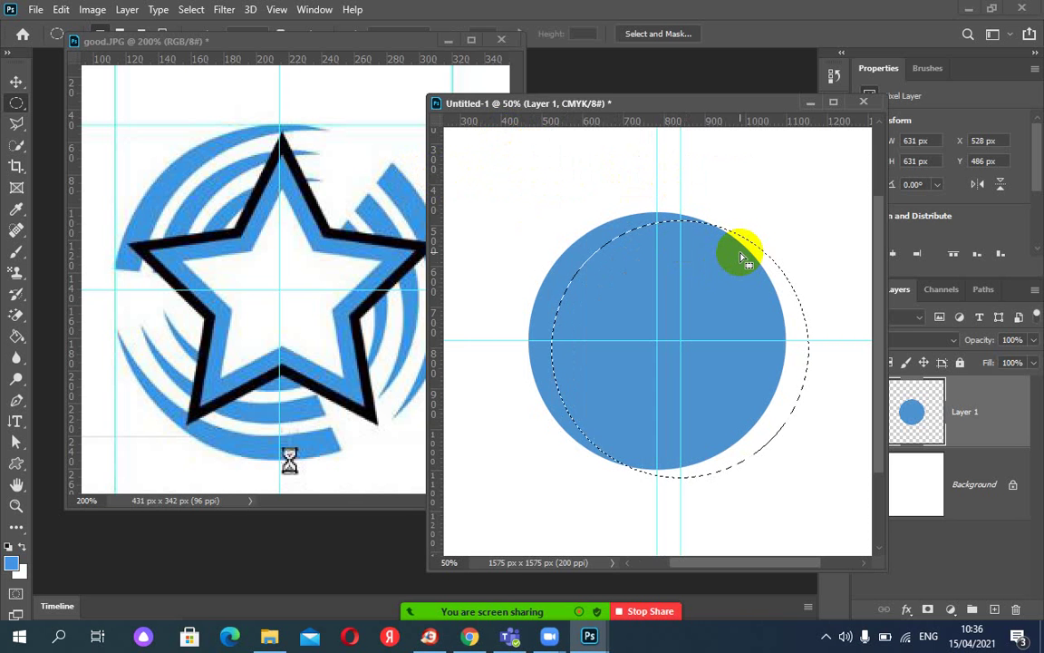
Nudge the circle selection slightly upward and place a horizontal guide at Y 726.5 px.
drag(741, 259, 741, 257)
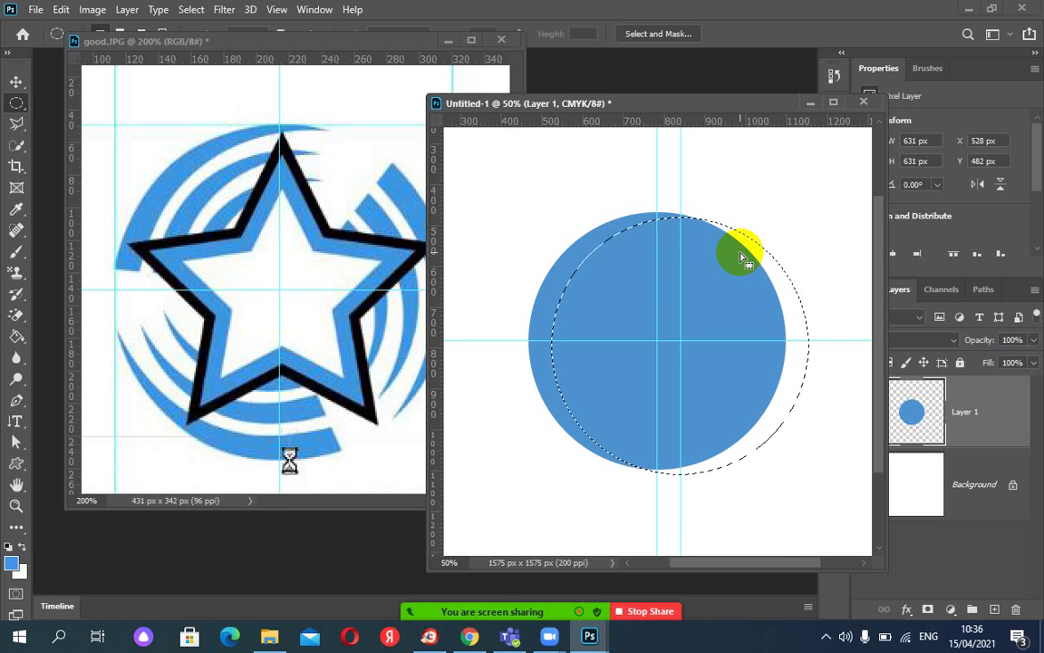
click(687, 215)
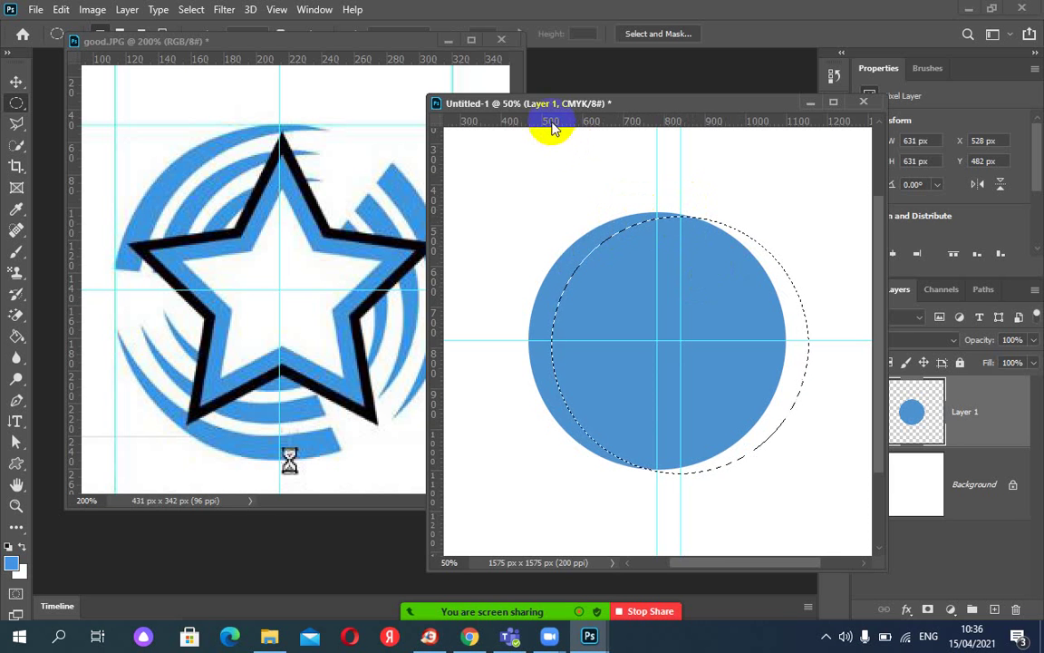
drag(552, 125, 546, 316)
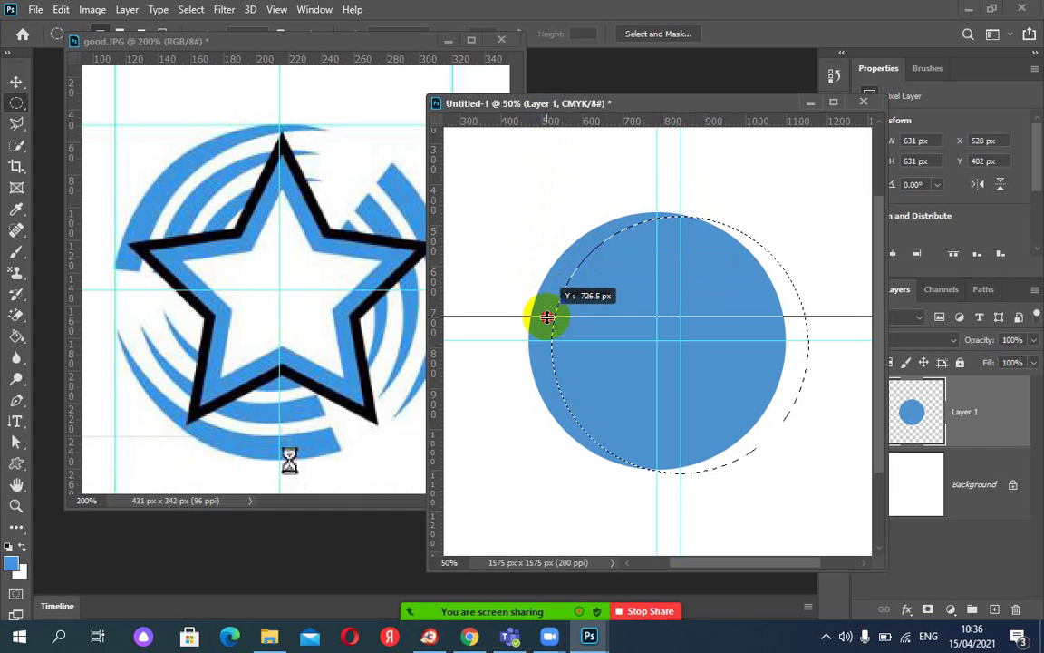
drag(546, 316, 547, 316)
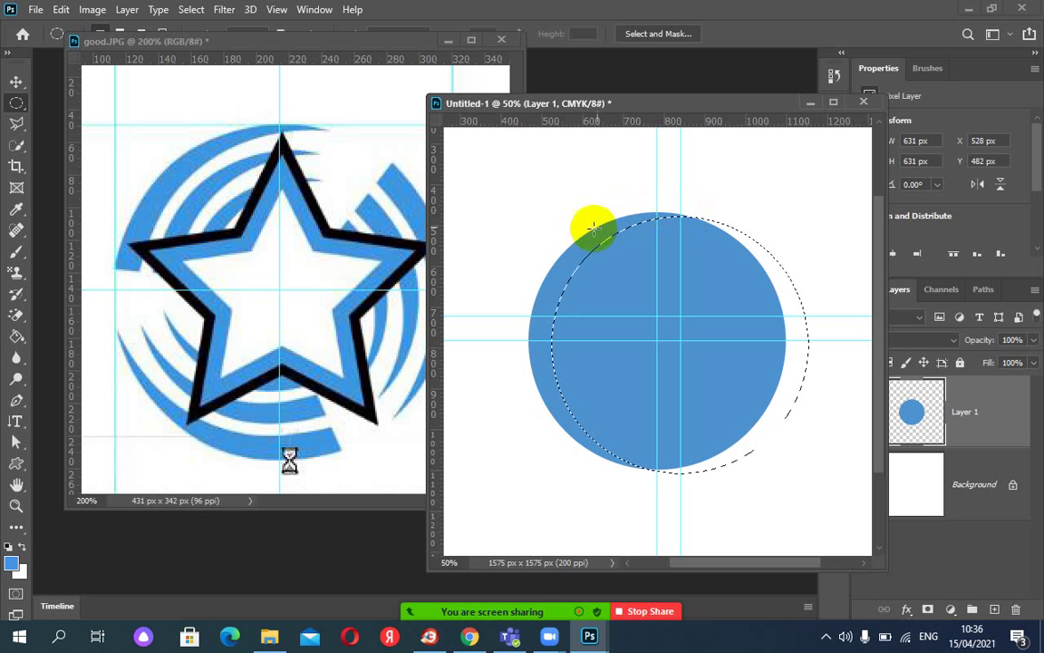
mouse_move(682, 232)
mouse_down()
mouse_move(695, 247)
mouse_move(682, 225)
mouse_move(716, 248)
mouse_up()
key(ctrl+plus)
Cut the raised circle out of the crescent, leaving a thinner 382 × 631 px crescent, and deselect.
key(Delete)
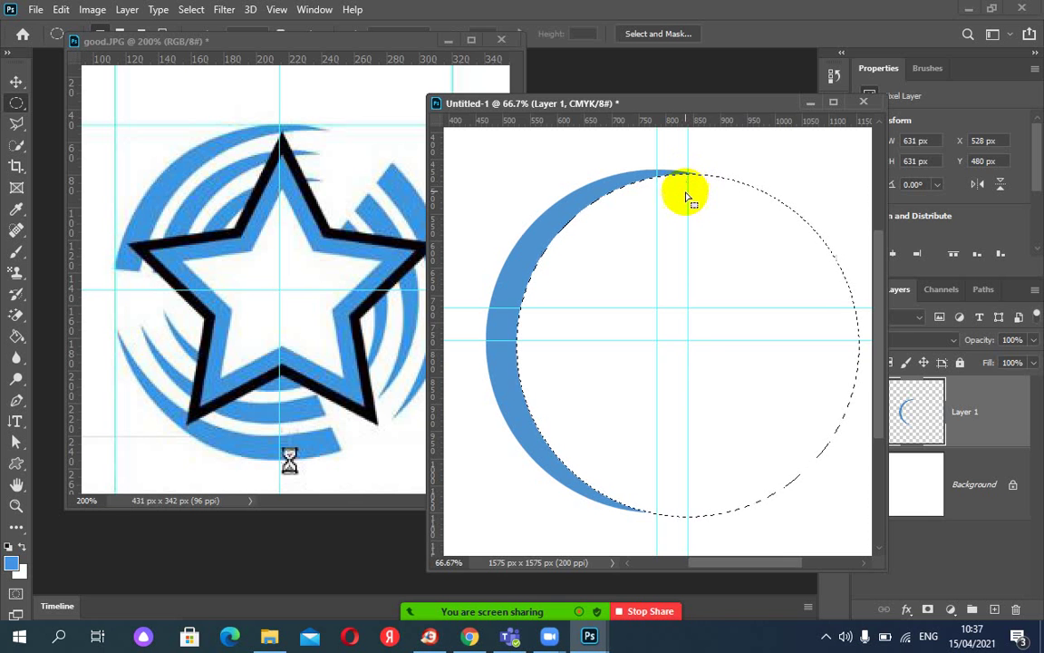
key(ctrl+z)
click(696, 225)
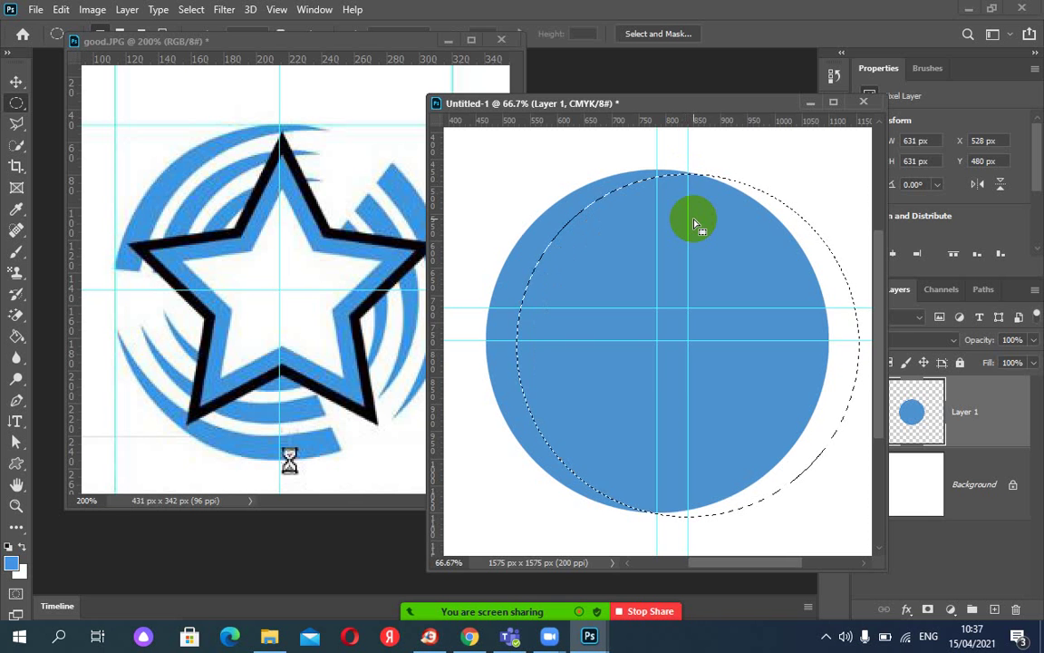
drag(696, 225, 696, 223)
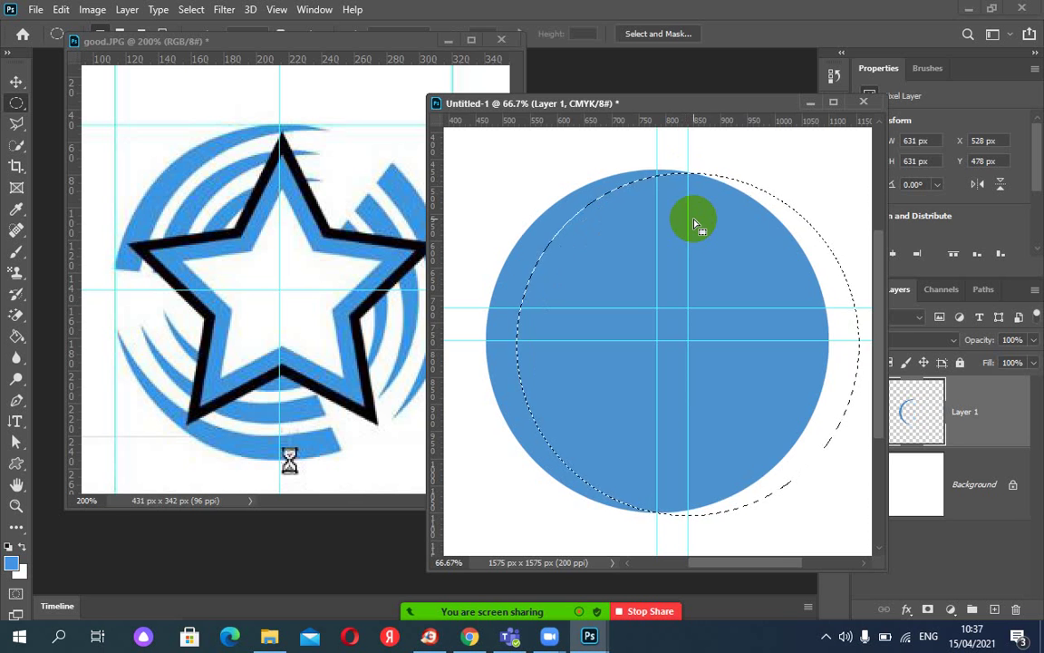
key(Delete)
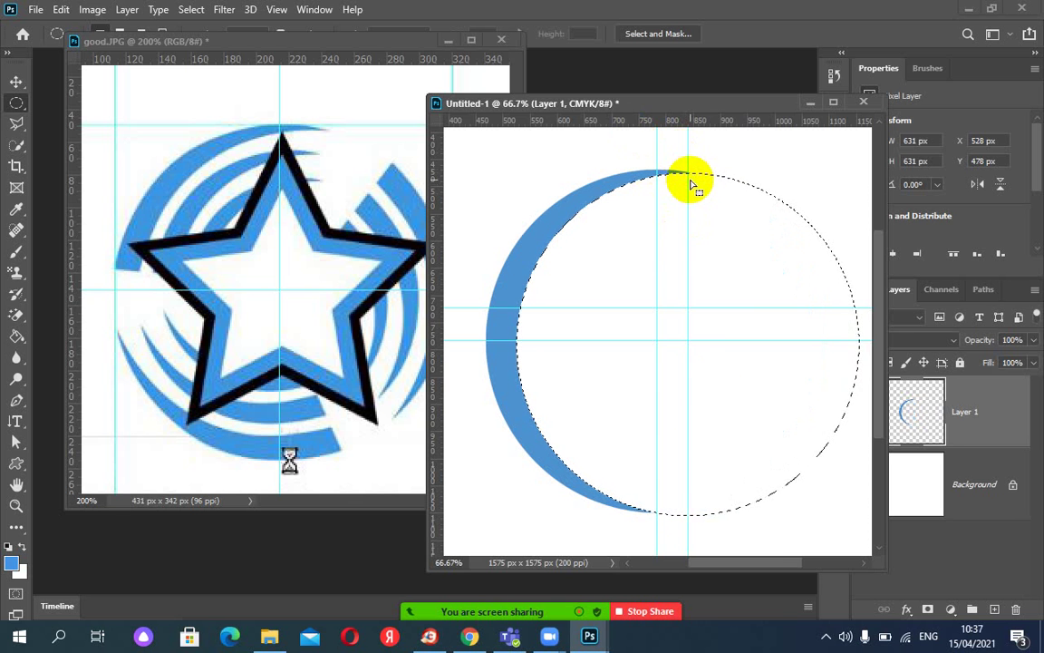
key(ctrl+d)
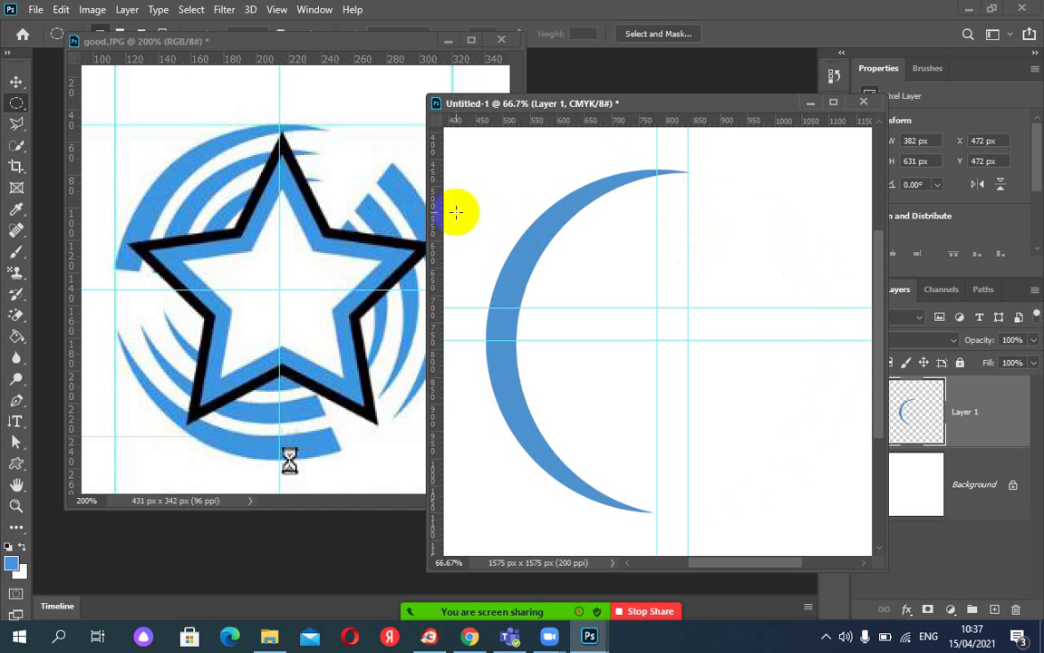
right_click(17, 103)
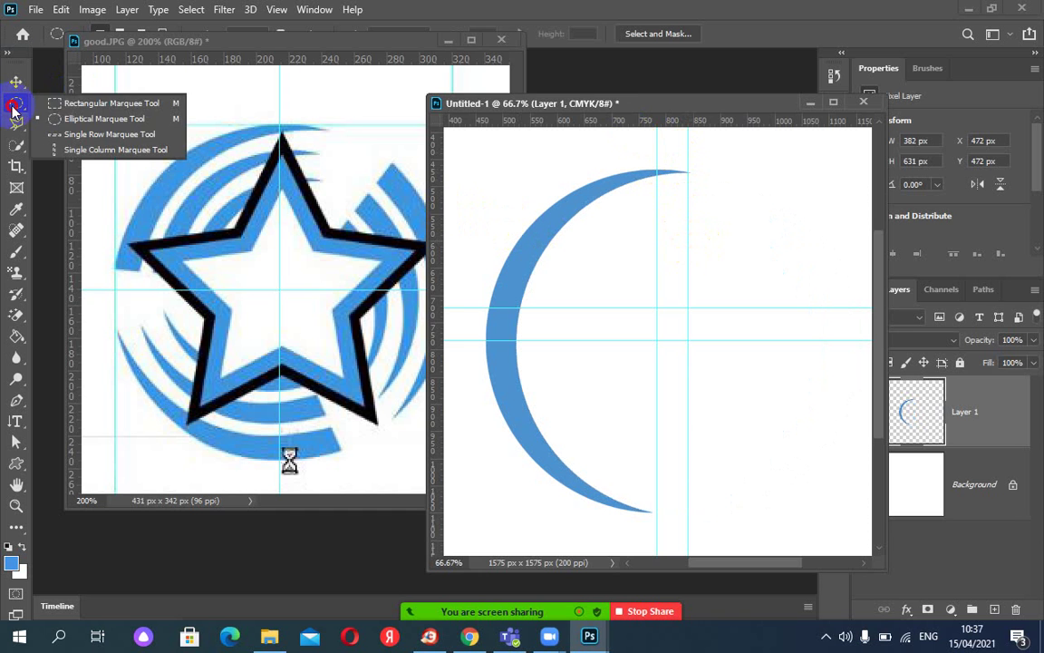
Delete the crescent's lower half with a rectangular selection, leaving a 376 × 254 px upper arc.
click(60, 102)
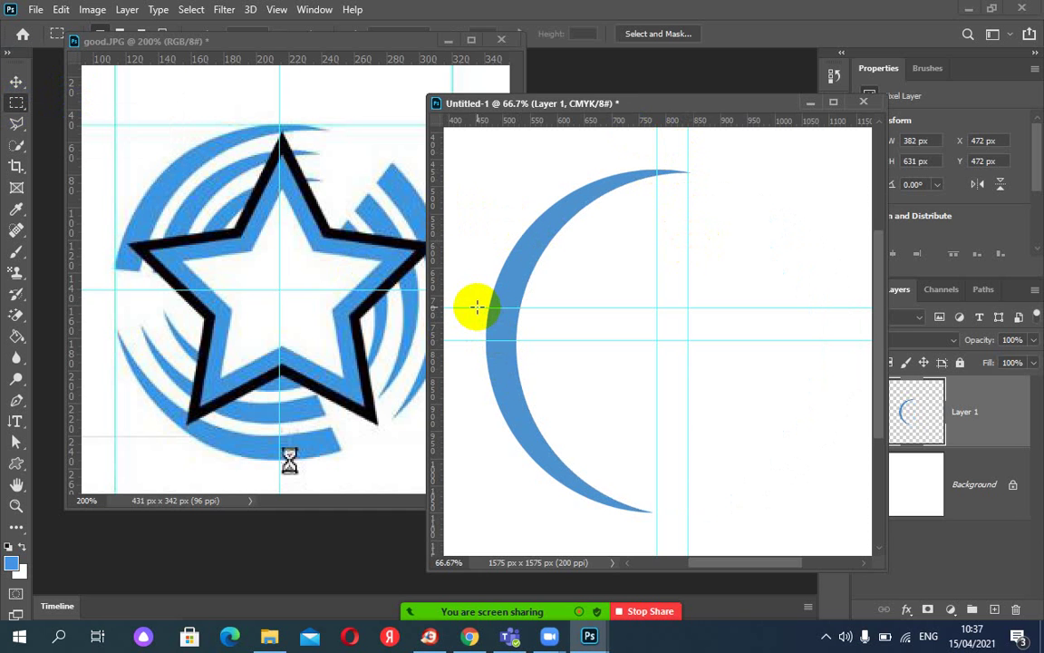
drag(470, 306, 665, 497)
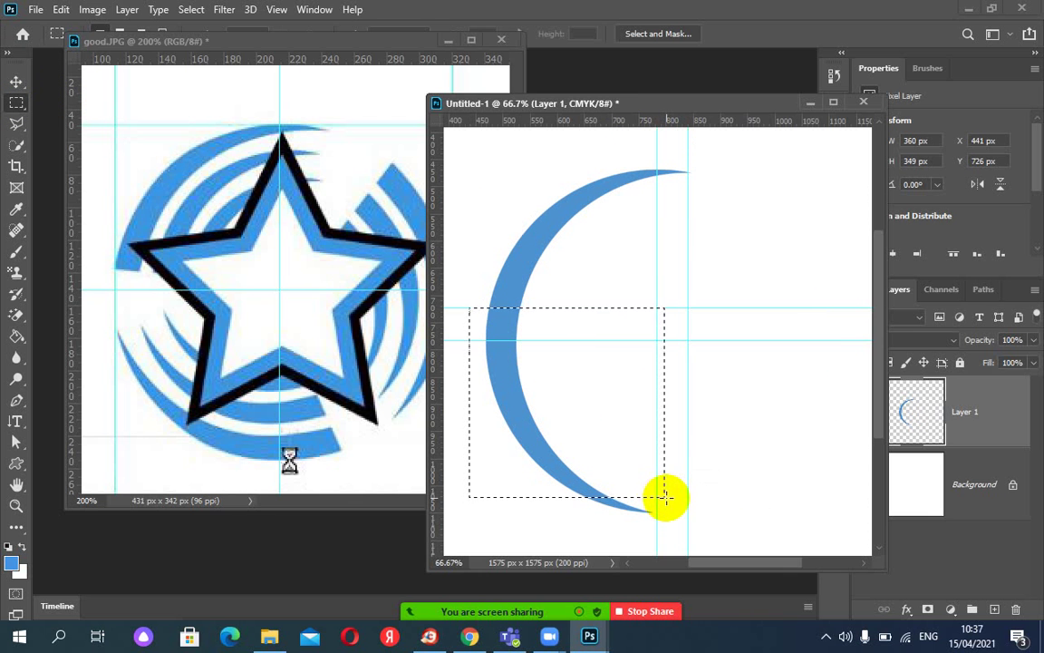
drag(477, 308, 680, 523)
click(689, 520)
key(ctrl+z)
key(Delete)
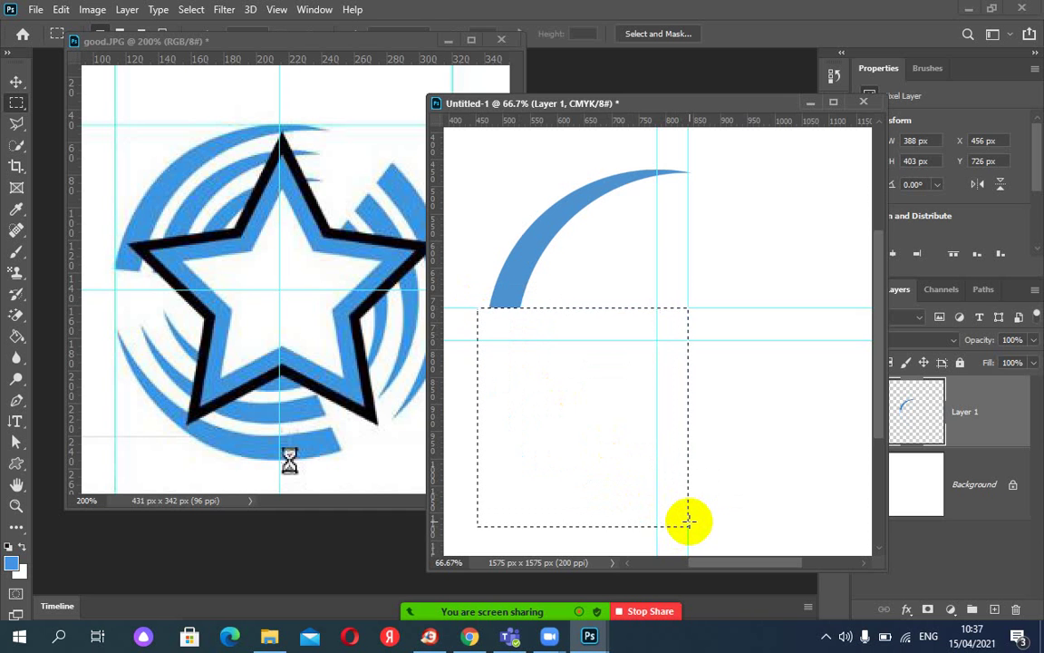
key(ctrl+d)
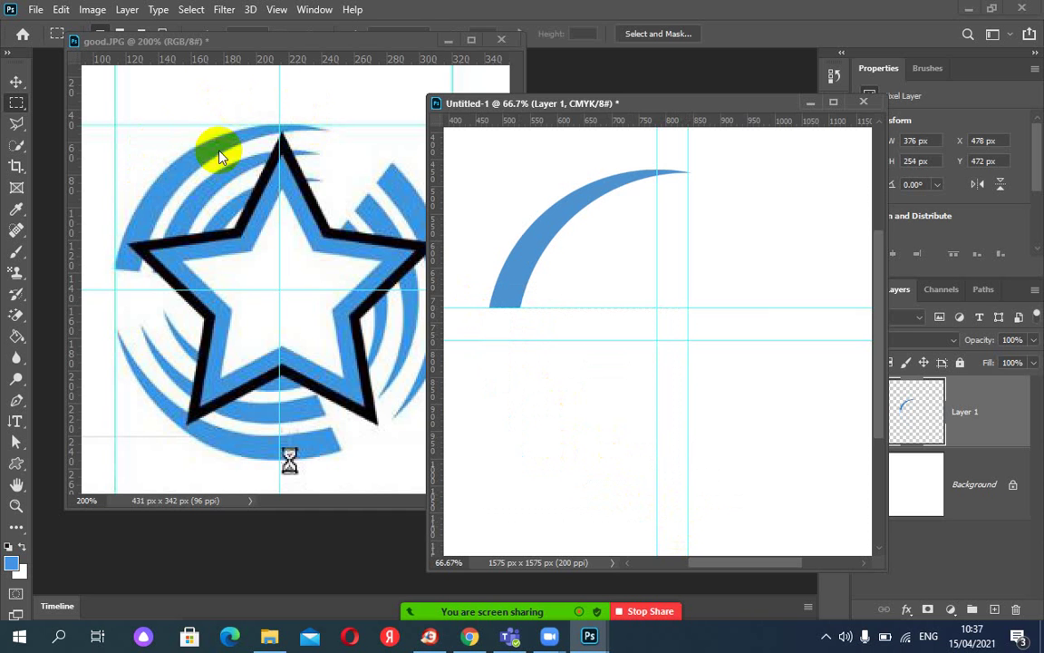
Add a vertical and a horizontal guide on the good.JPG reference logo.
drag(75, 191, 320, 191)
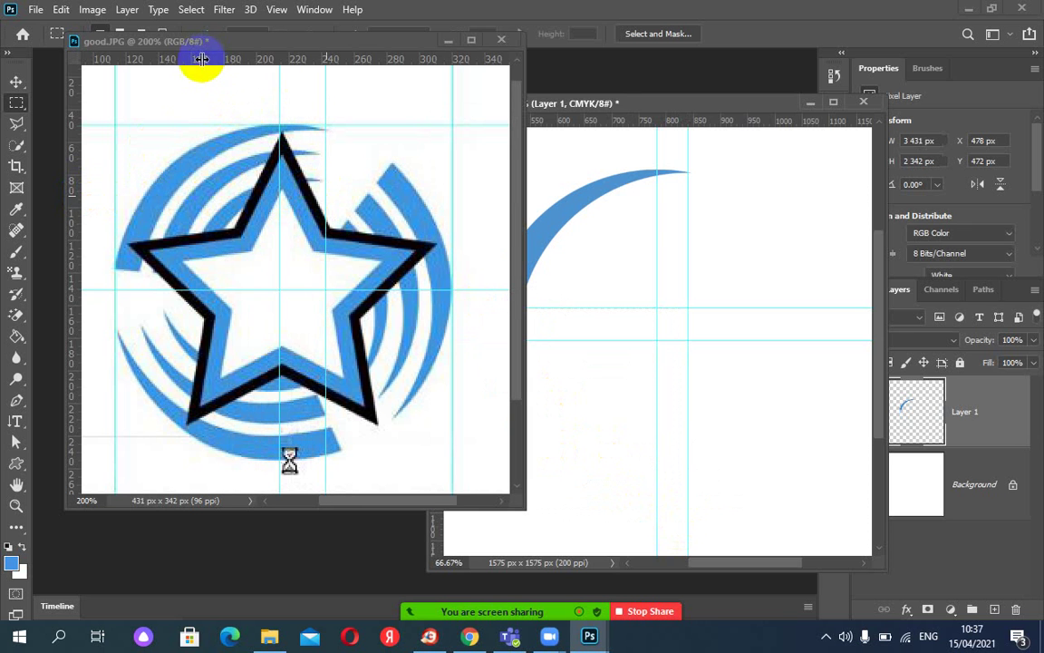
drag(200, 58, 354, 268)
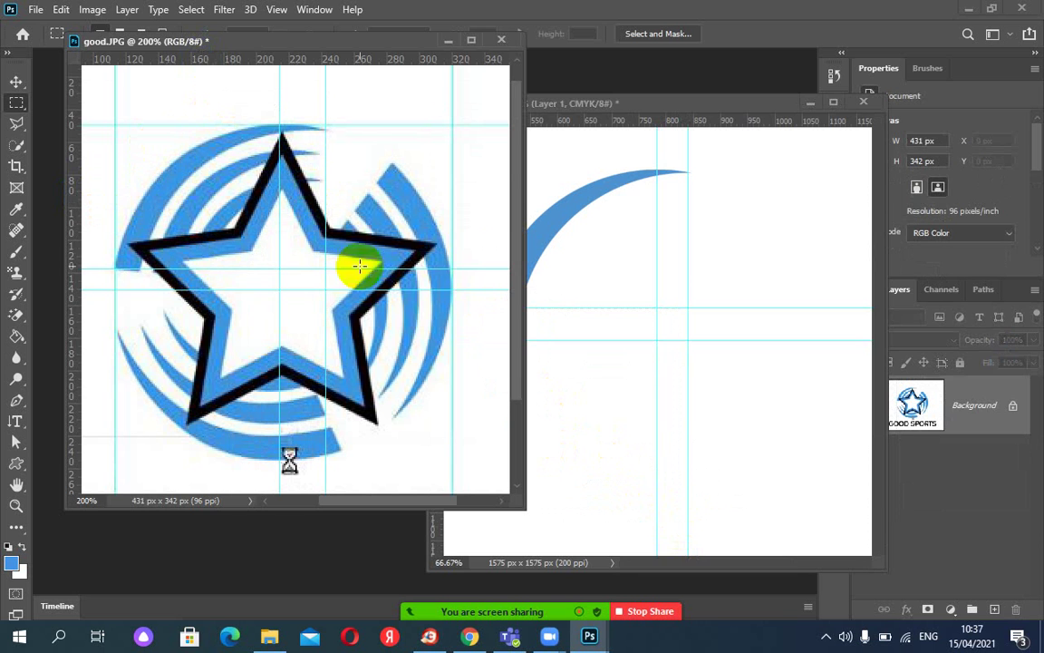
click(585, 276)
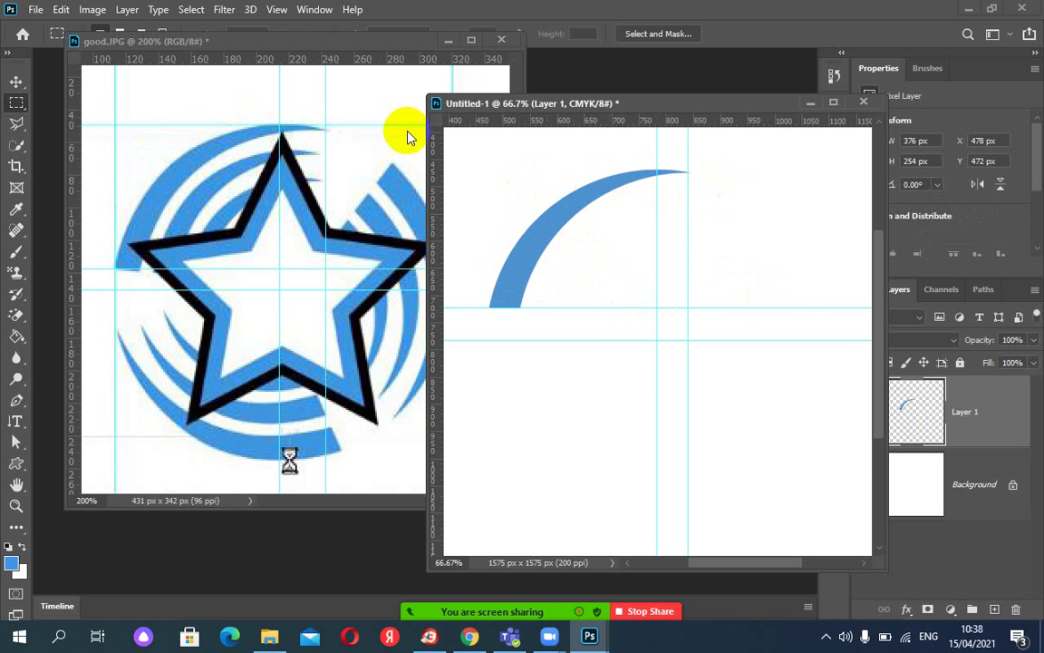
click(16, 83)
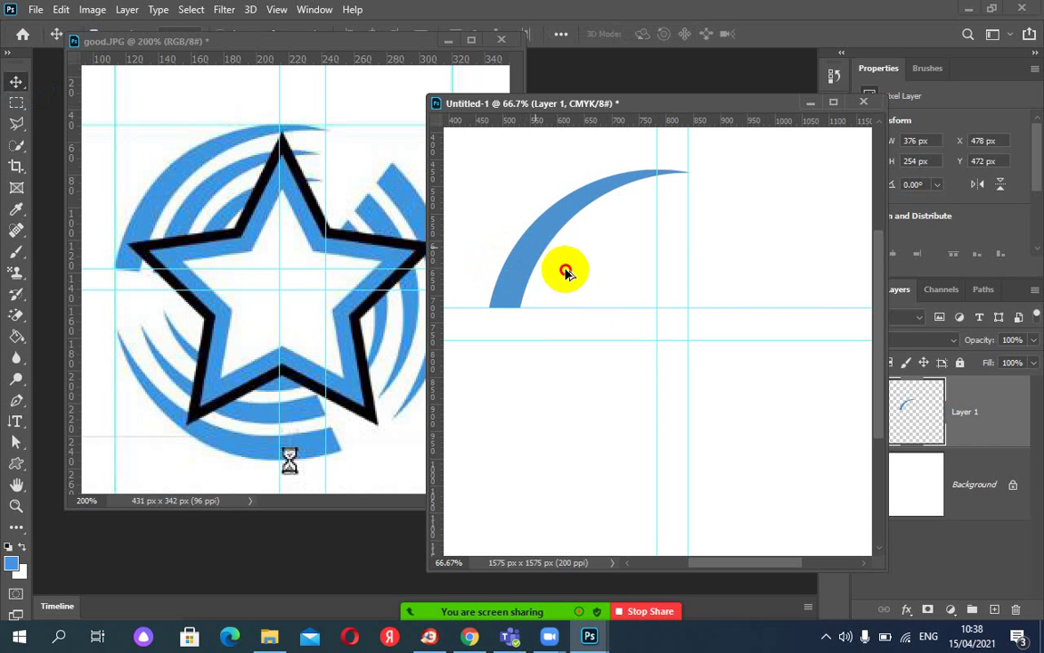
drag(565, 271, 585, 255)
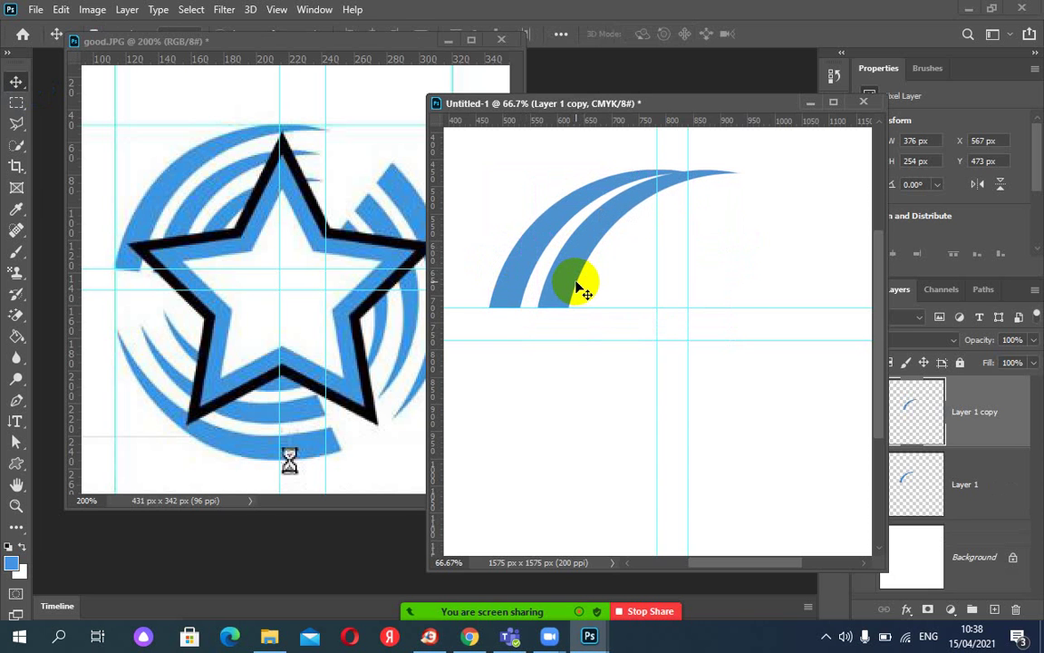
click(581, 255)
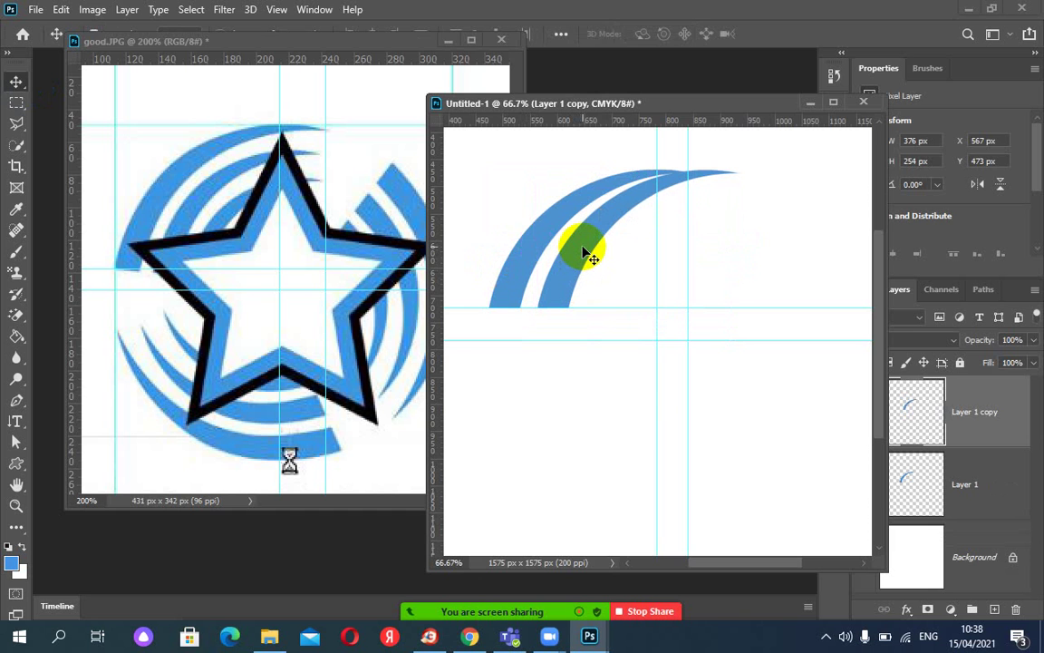
key(ctrl+t)
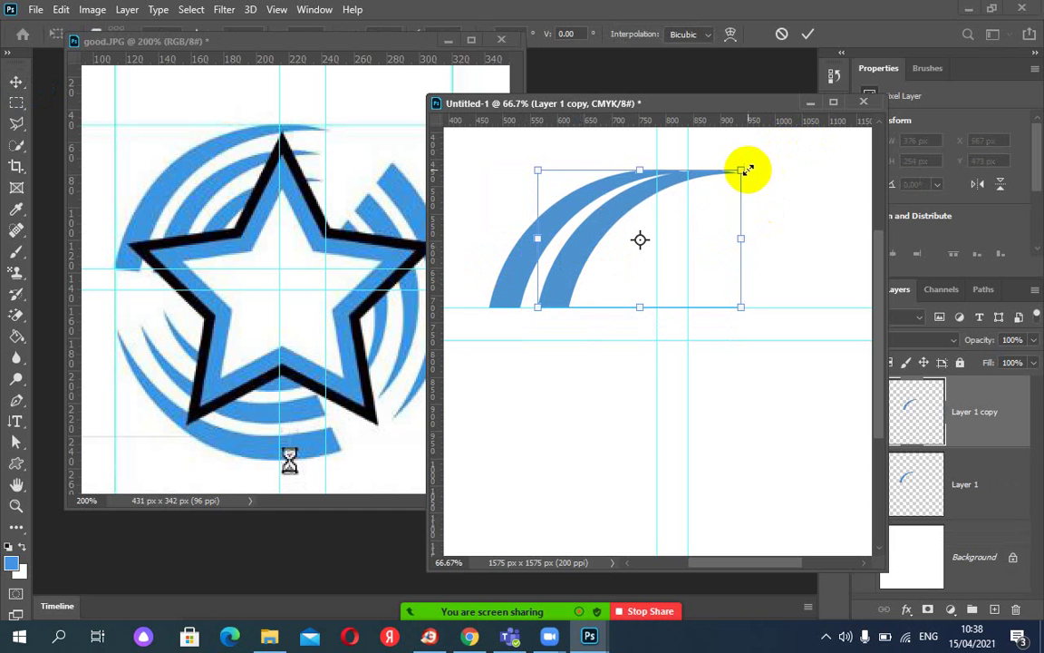
drag(736, 174, 695, 203)
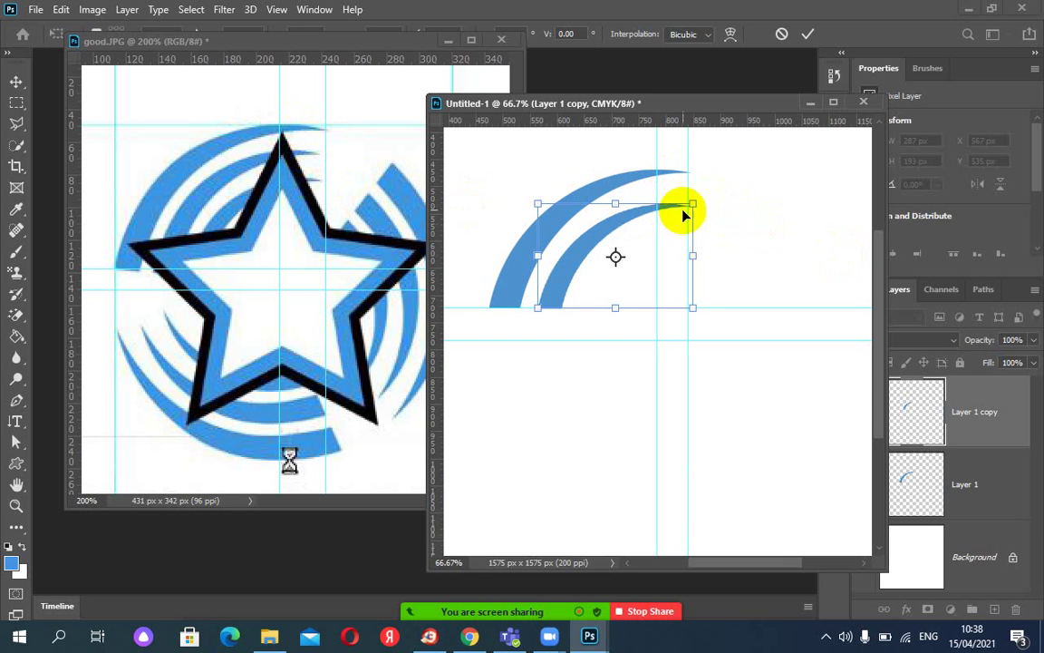
drag(691, 205, 692, 186)
click(782, 34)
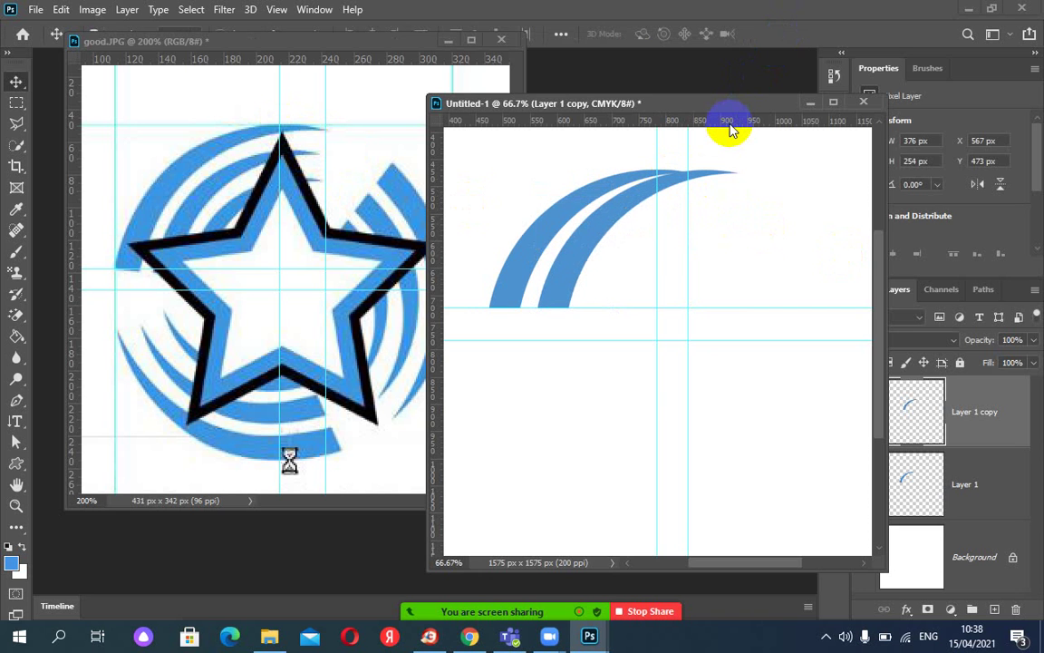
key(ctrl+t)
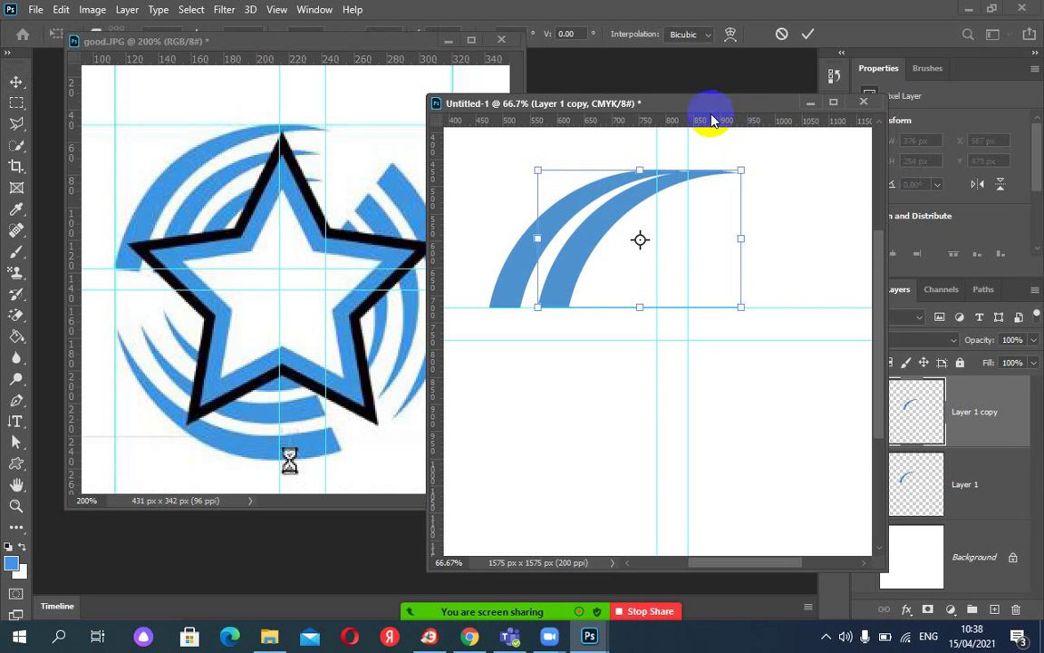
drag(743, 170, 699, 203)
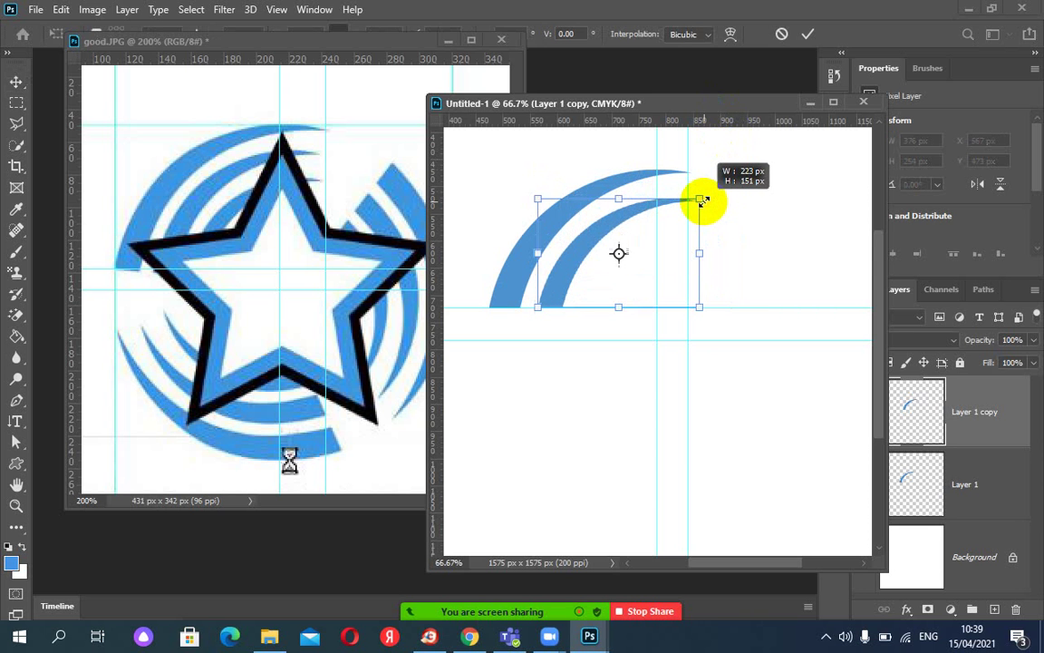
click(782, 37)
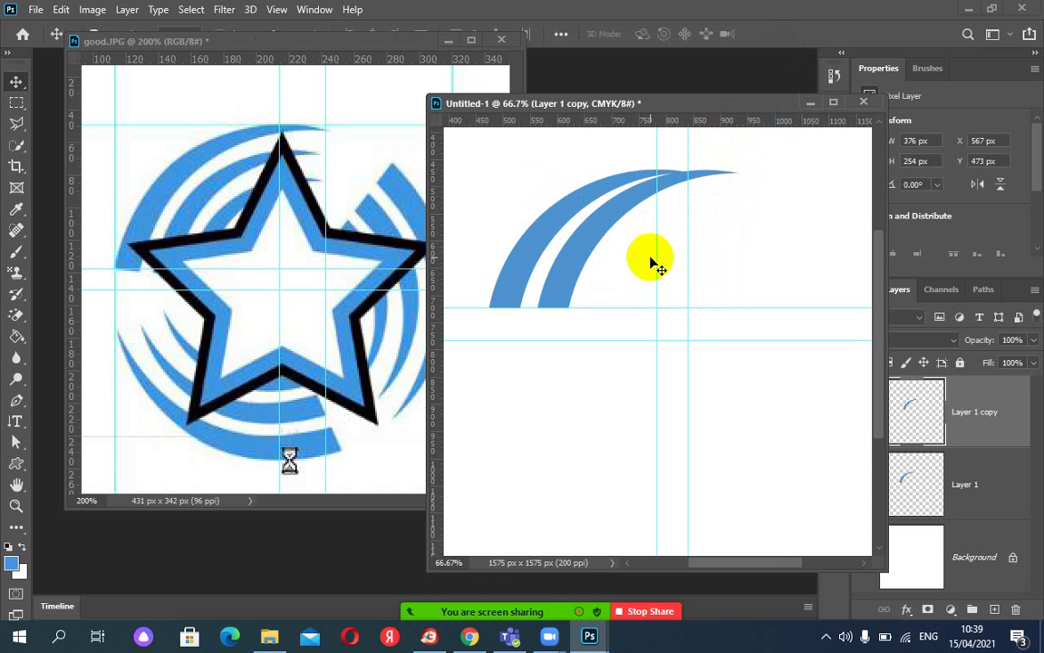
key(Delete)
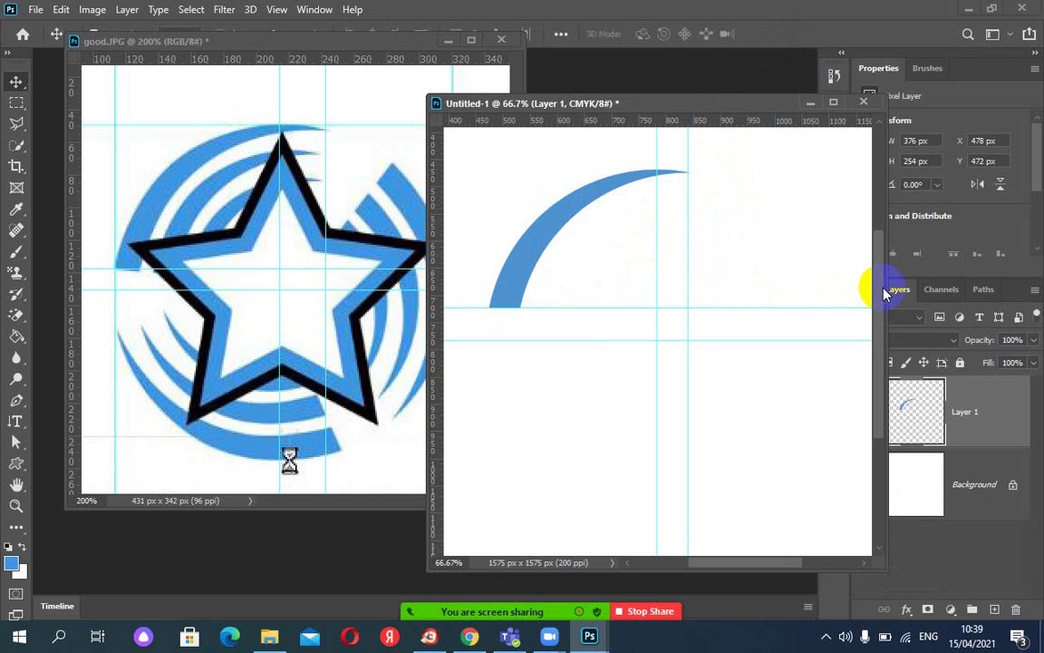
Enlarge the Untitled-1 window and position it beside the good.JPG reference.
drag(876, 283, 1016, 285)
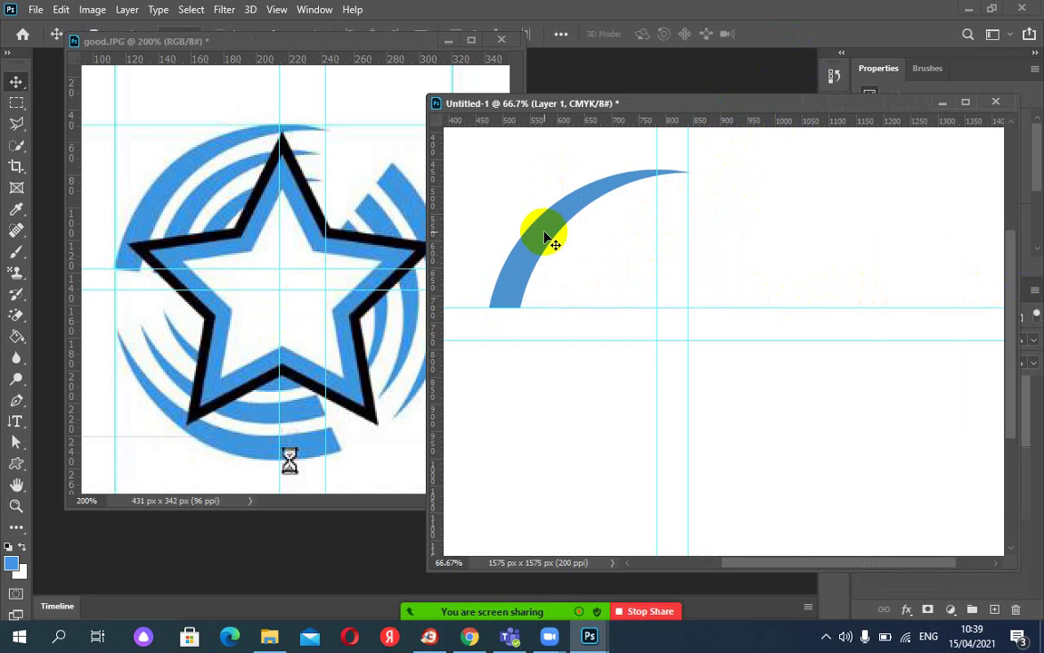
drag(634, 104, 648, 82)
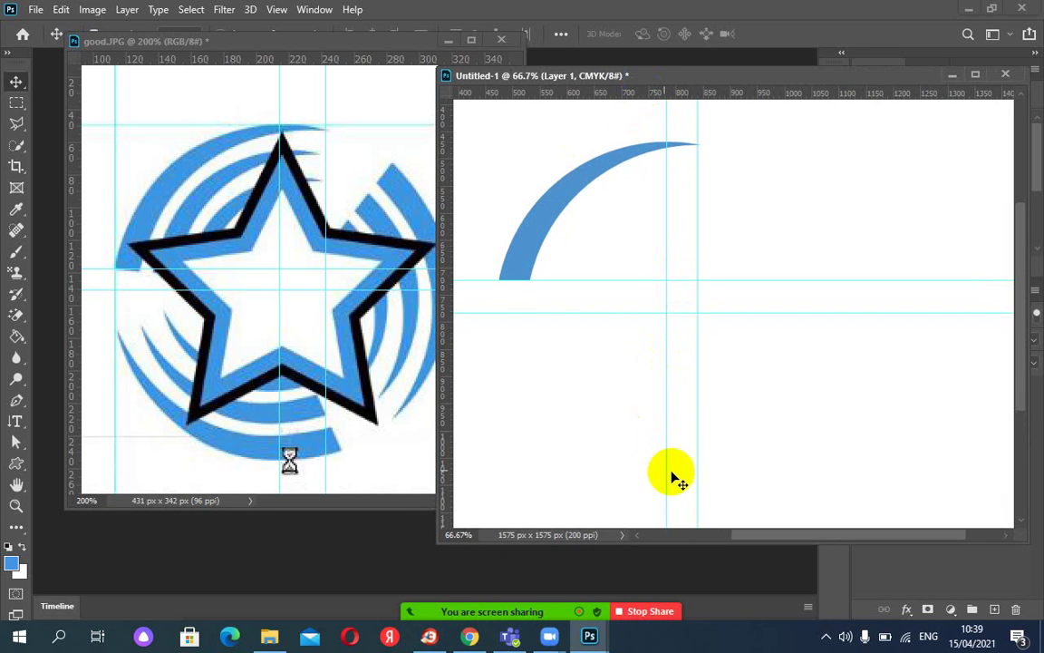
drag(675, 542, 681, 599)
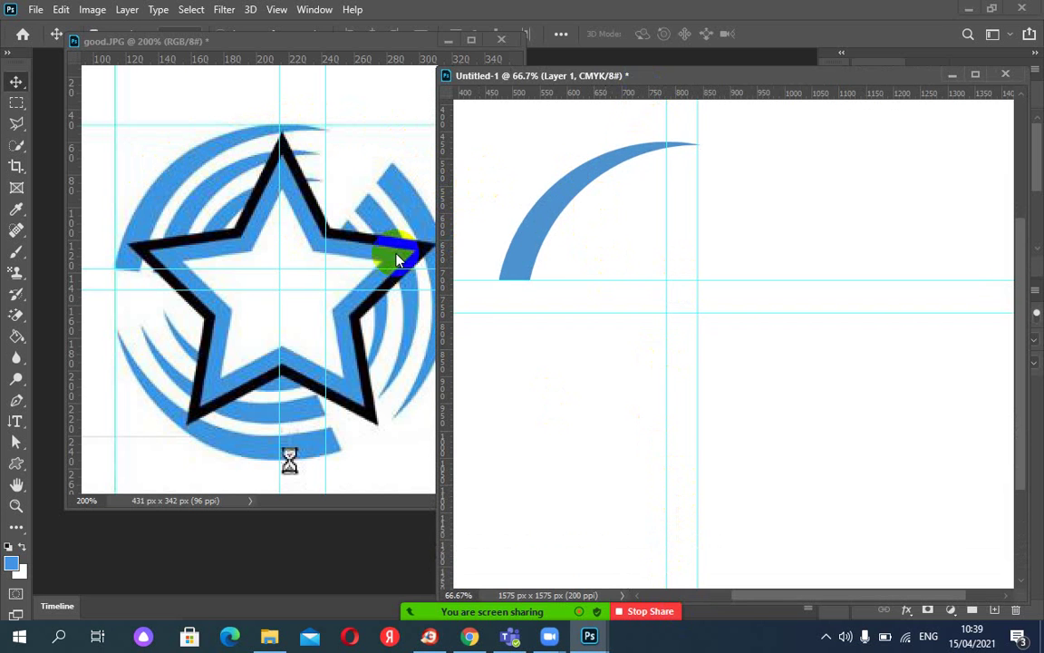
drag(558, 87, 596, 82)
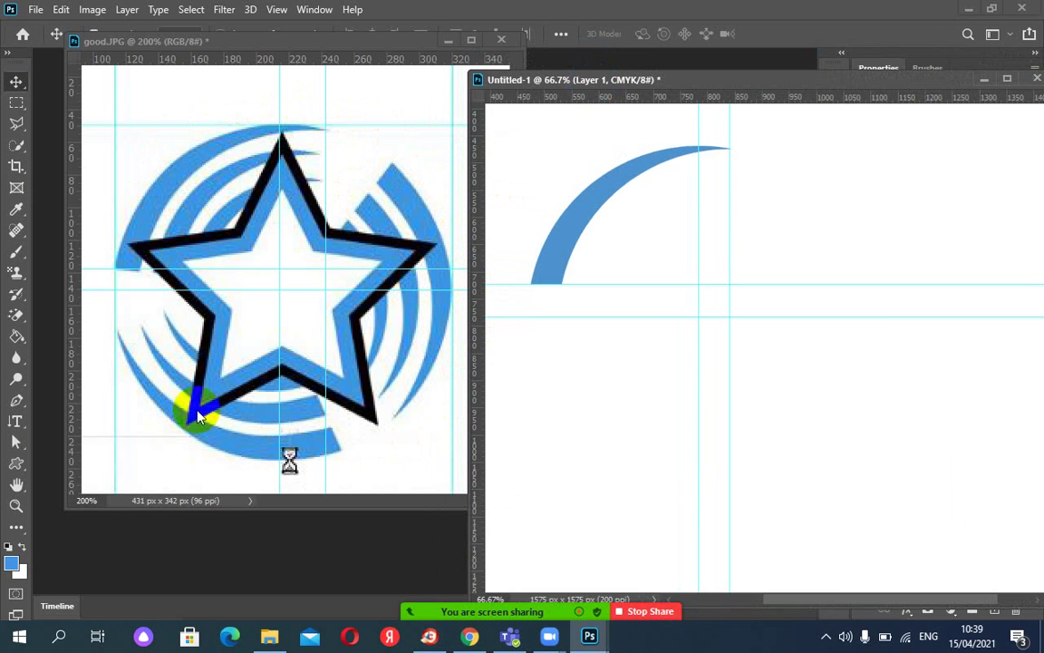
Point out the star's inner edges and the upper-right blue arc on the reference.
click(317, 405)
click(396, 244)
click(391, 179)
click(376, 367)
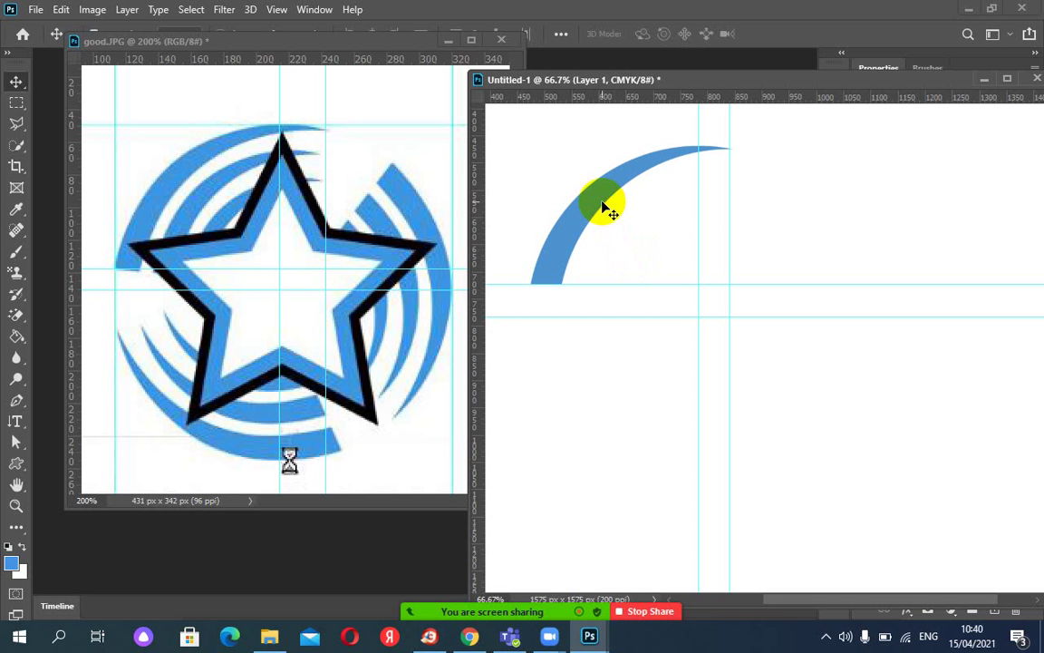
Start a Rotate transform on the blue arc and shift the star reference window lower.
key(ctrl+t)
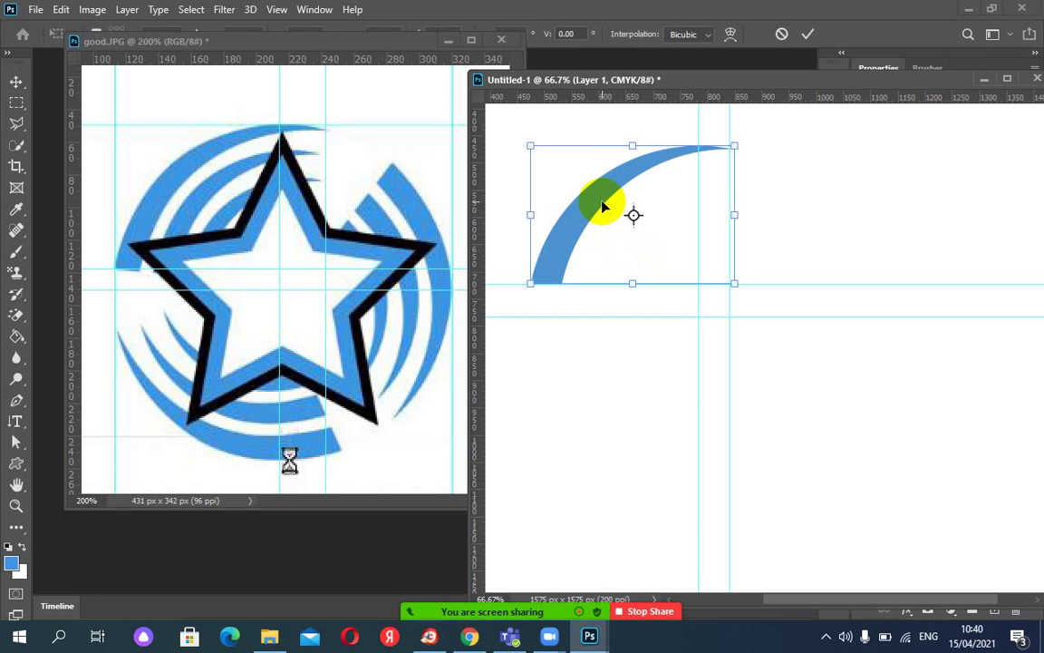
click(56, 9)
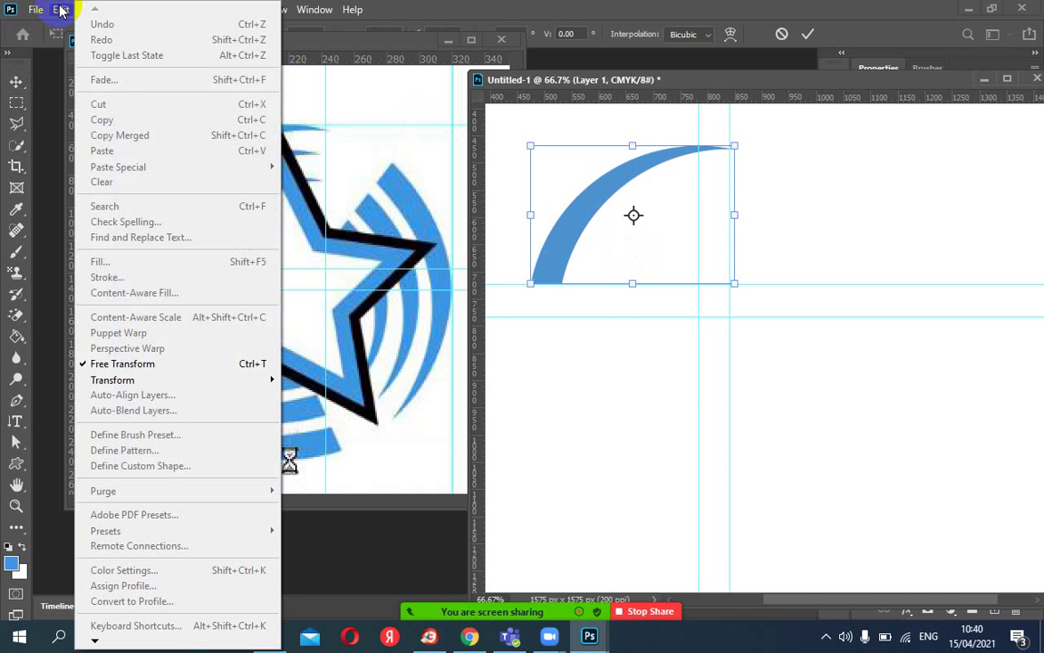
mouse_move(126, 383)
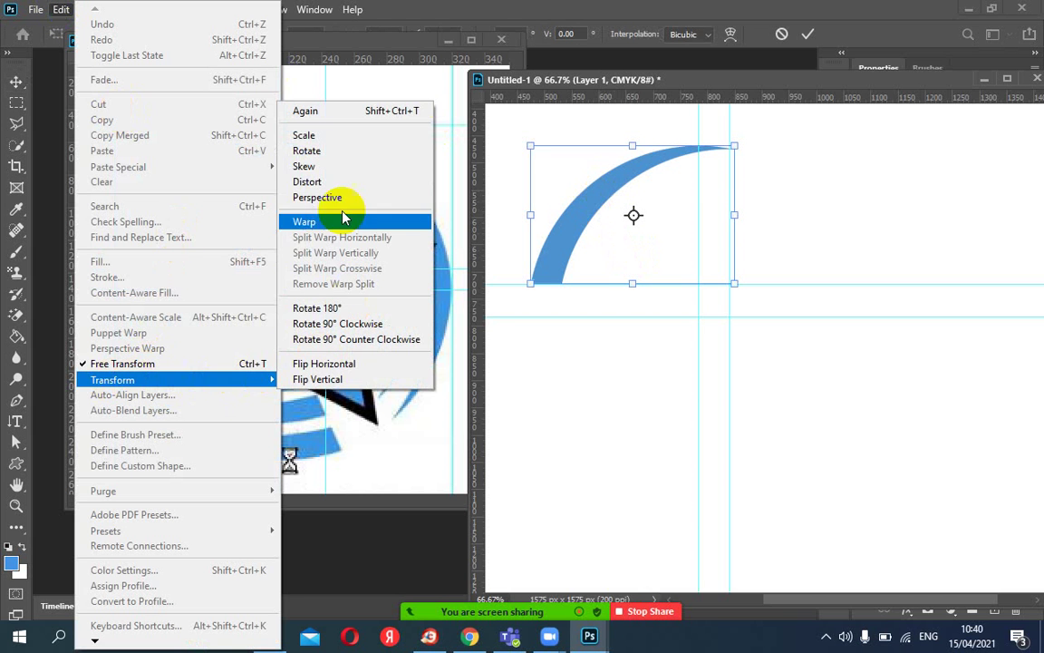
click(335, 151)
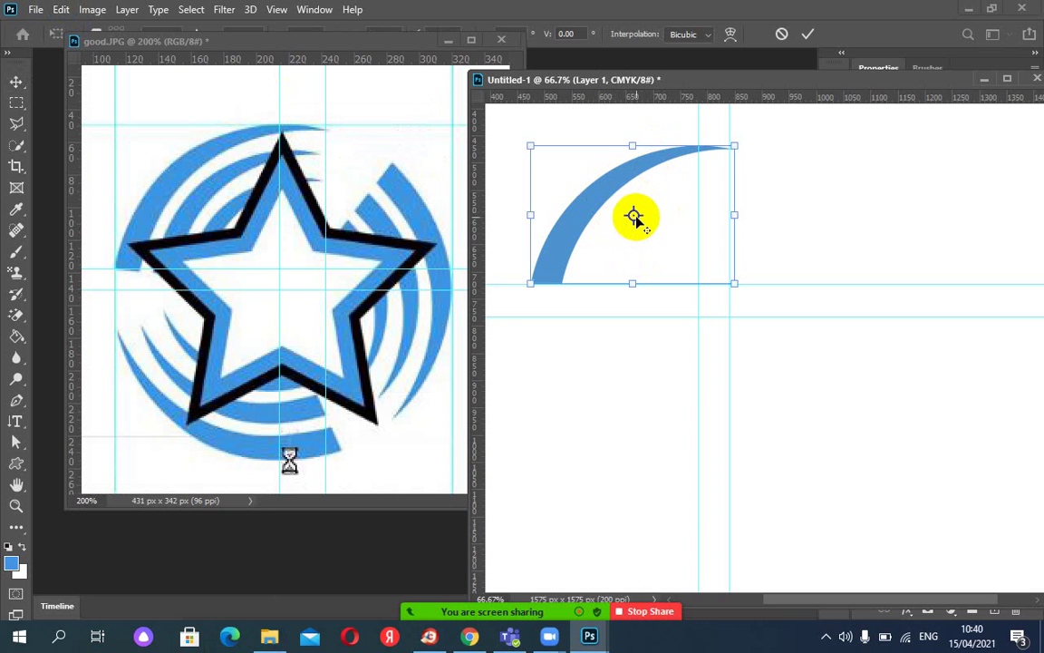
click(361, 46)
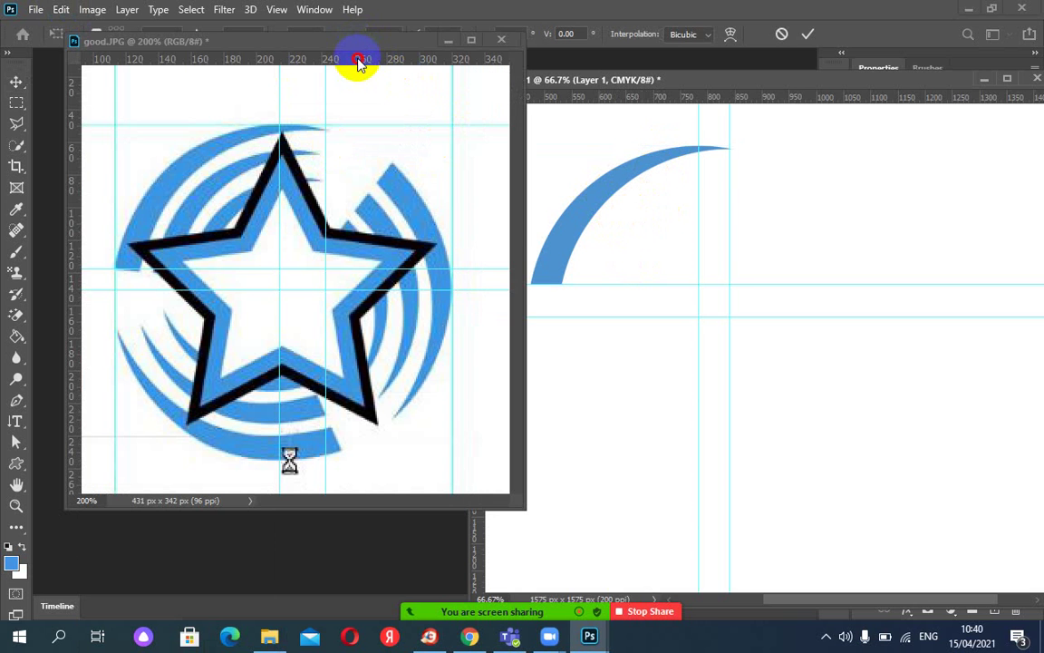
drag(351, 58, 350, 77)
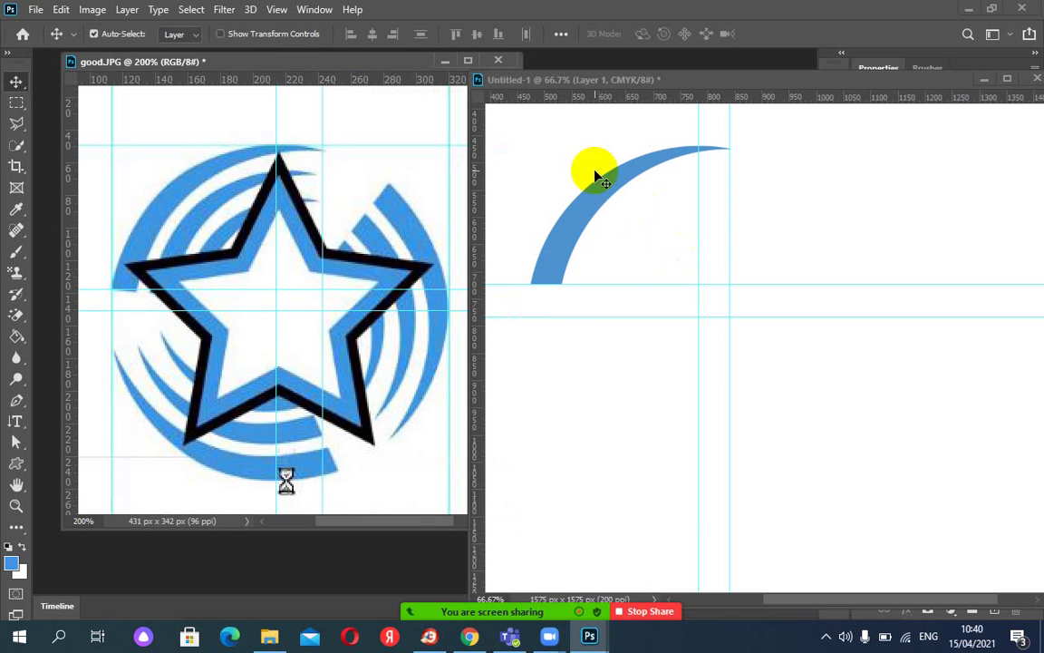
Free-transform the arc, toggle the reference point, trial-rotate to about 83°, then undo to 0°.
click(613, 201)
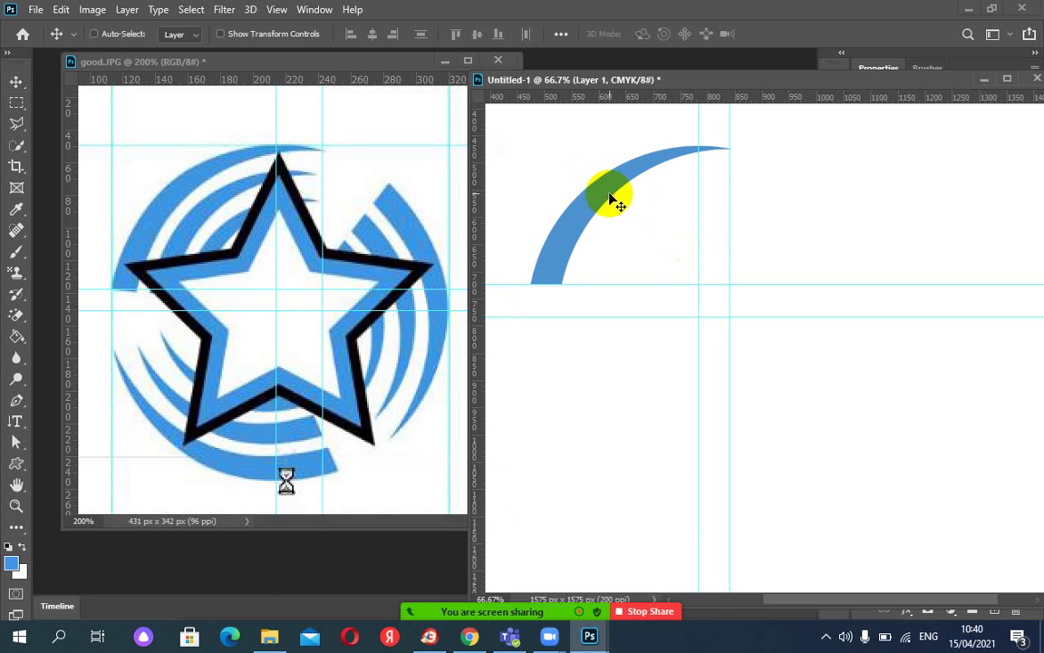
key(ctrl+t)
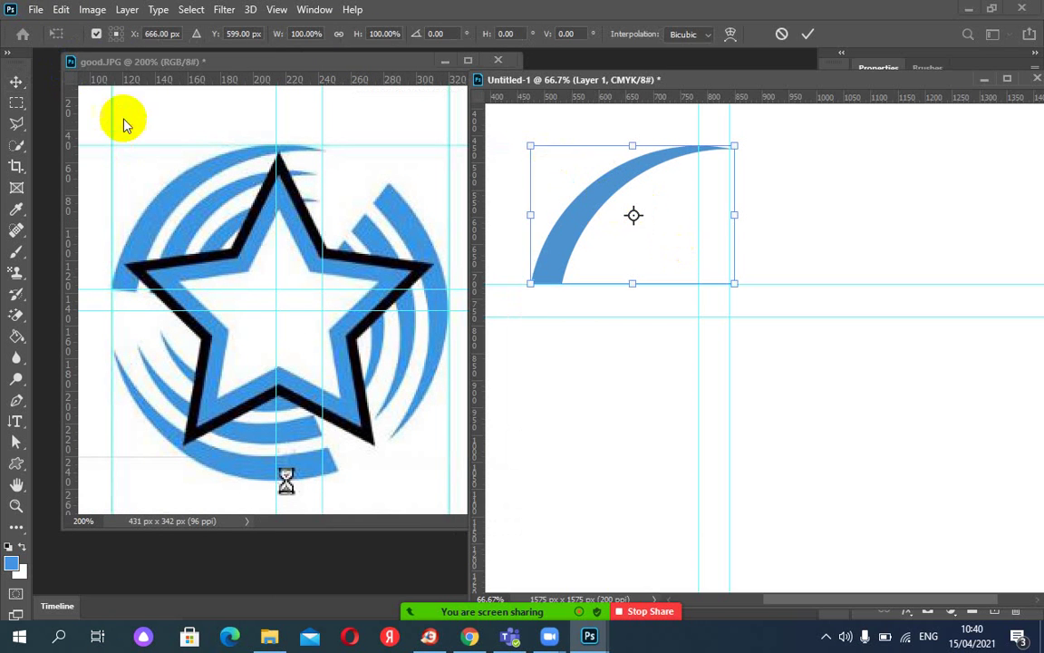
click(96, 35)
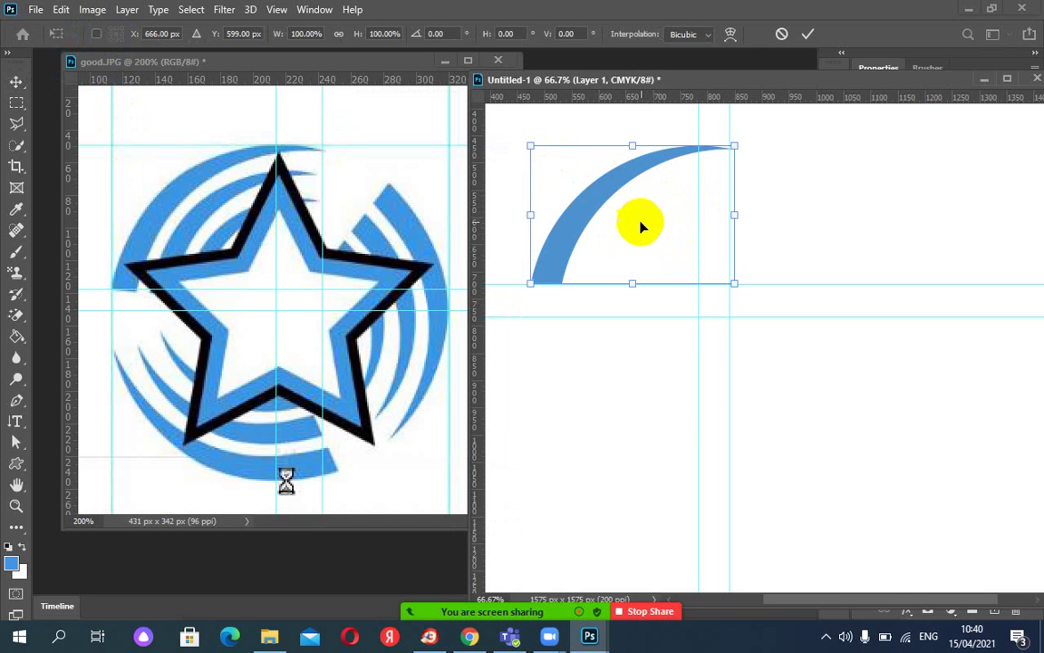
click(96, 34)
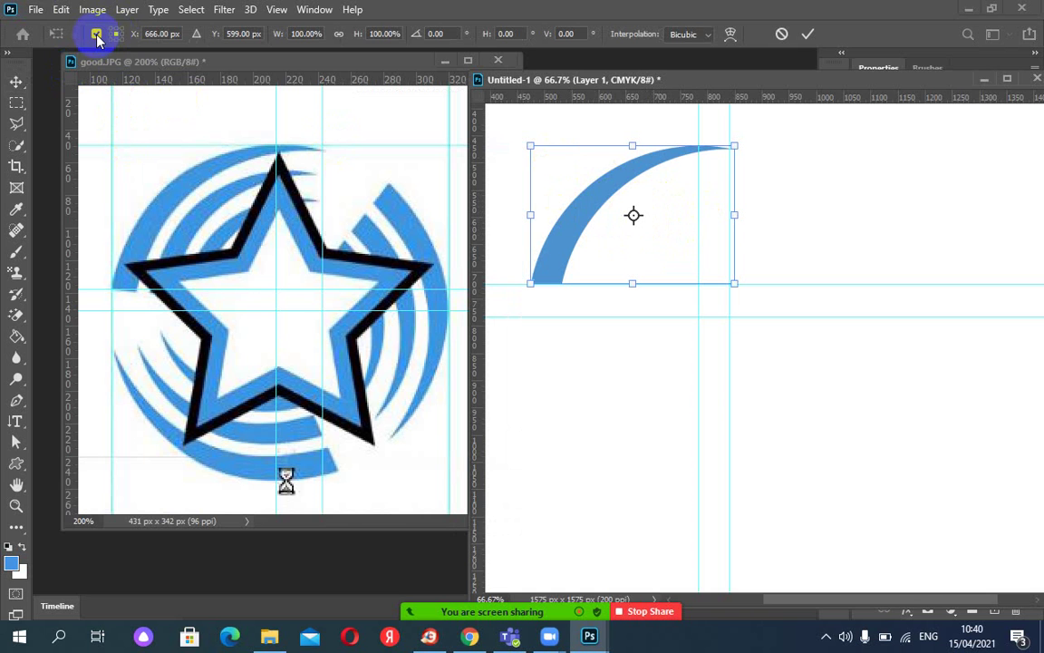
click(630, 219)
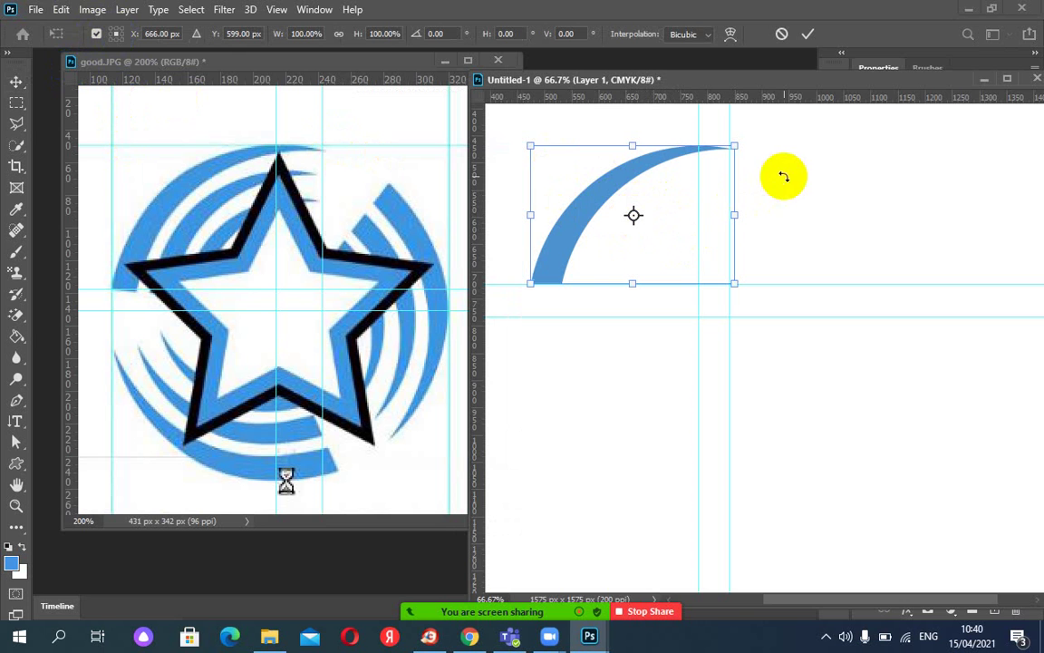
drag(783, 159, 799, 286)
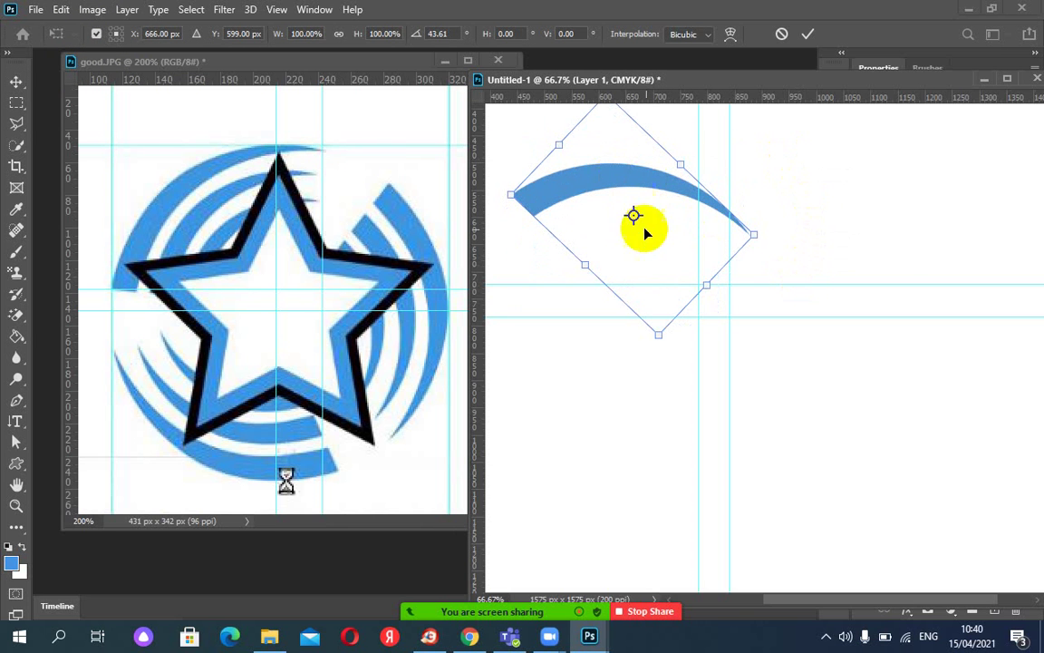
drag(768, 163, 785, 267)
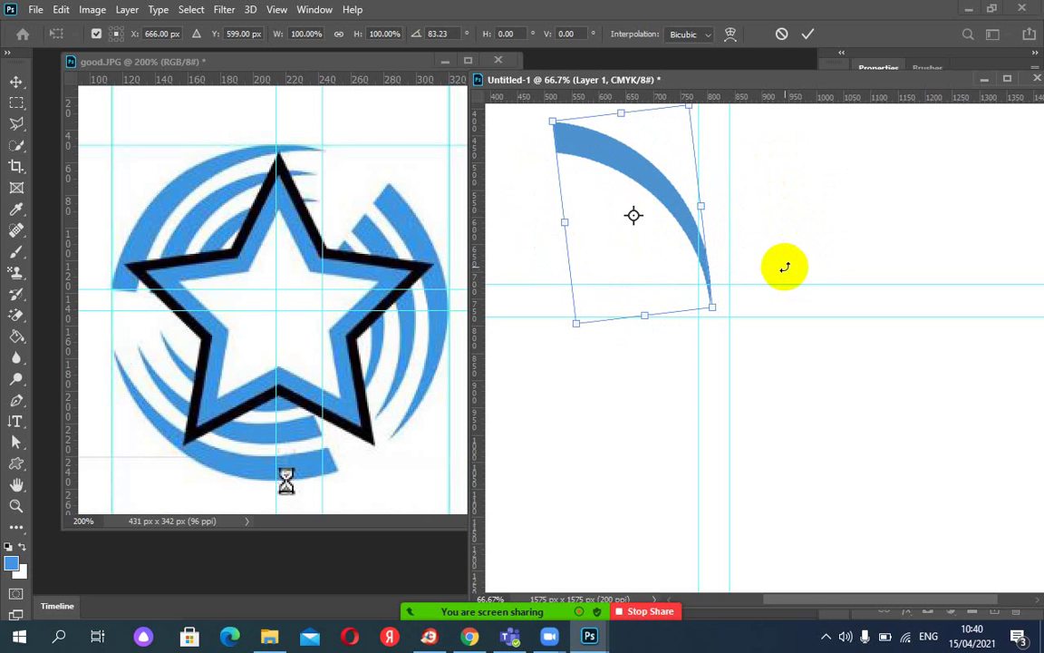
key(ctrl+z)
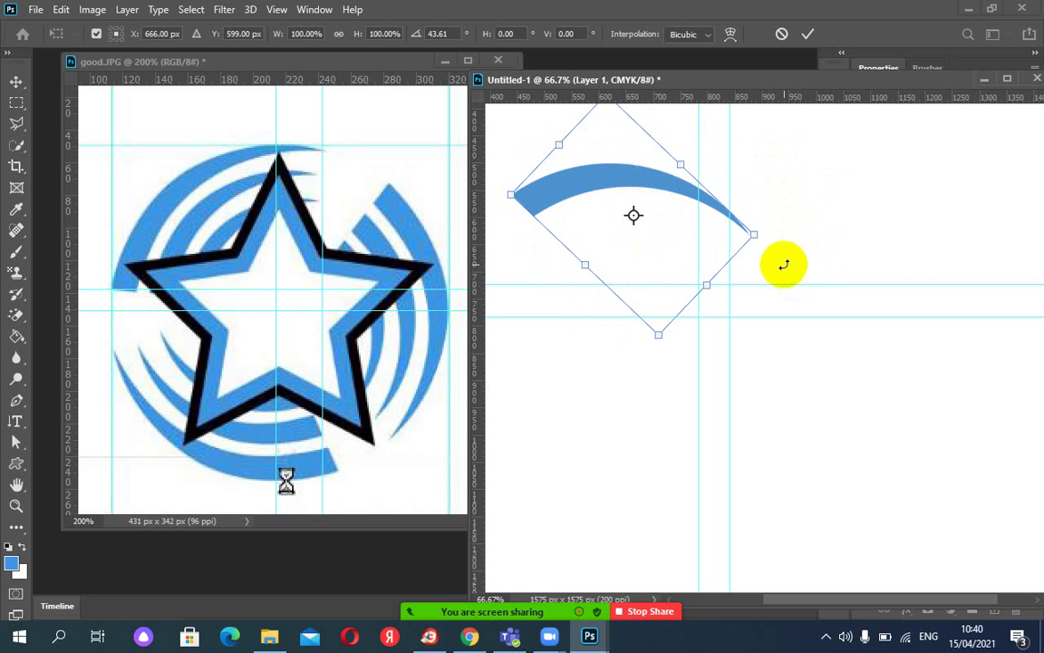
key(ctrl+z)
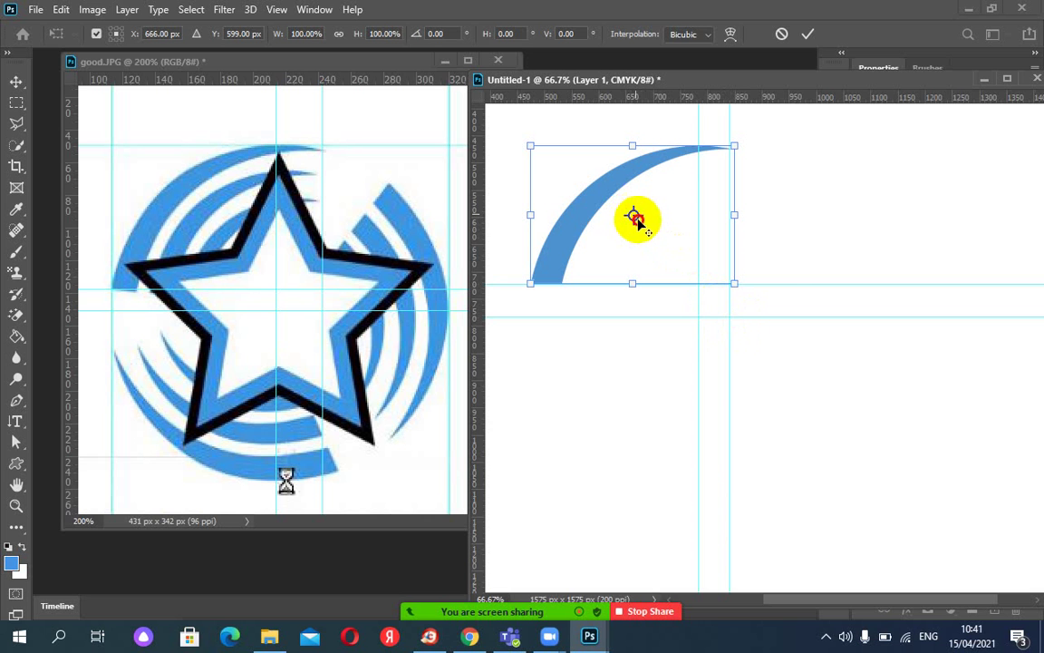
Move the transform reference point onto the guide intersection, zooming in to fine-tune it.
drag(635, 218, 728, 314)
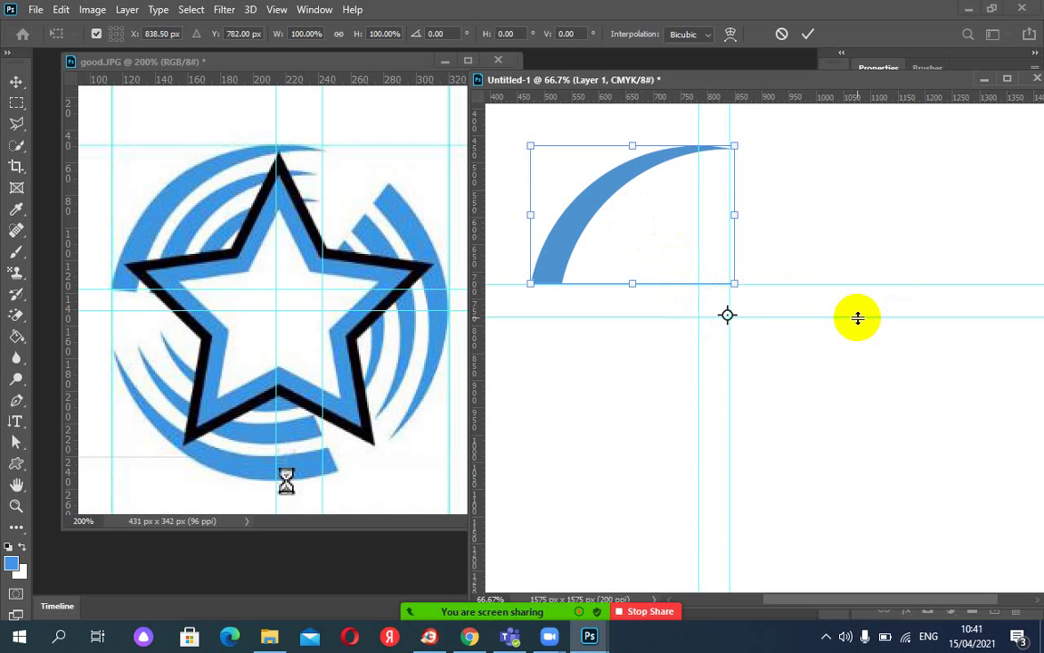
key(ctrl+plus)
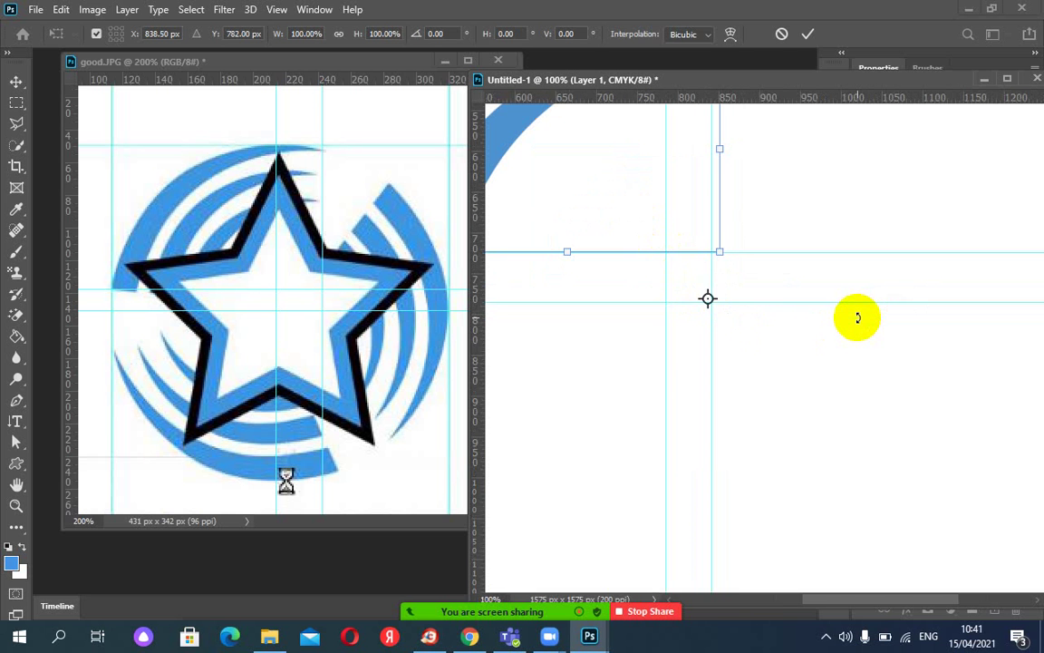
key(ctrl+plus)
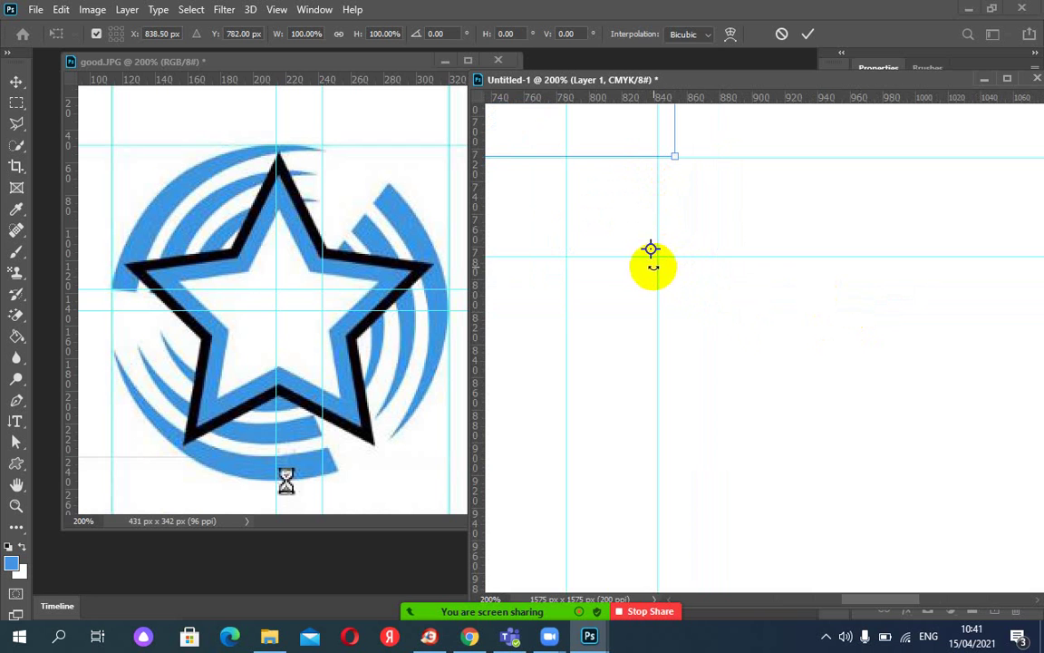
drag(650, 249, 658, 261)
key(ctrl+minus)
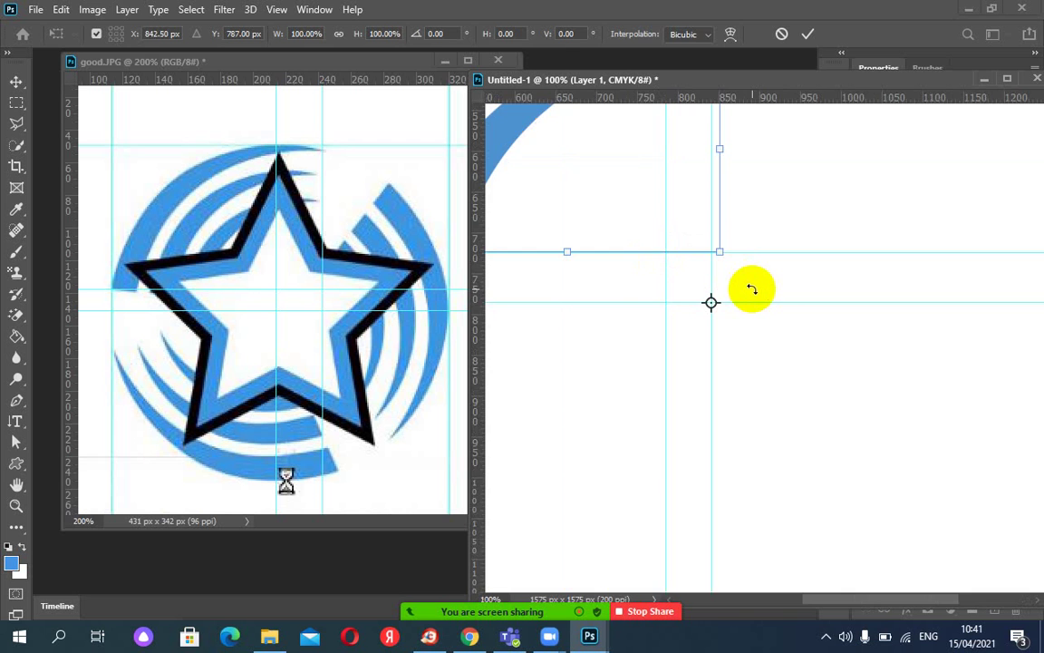
key(ctrl+minus)
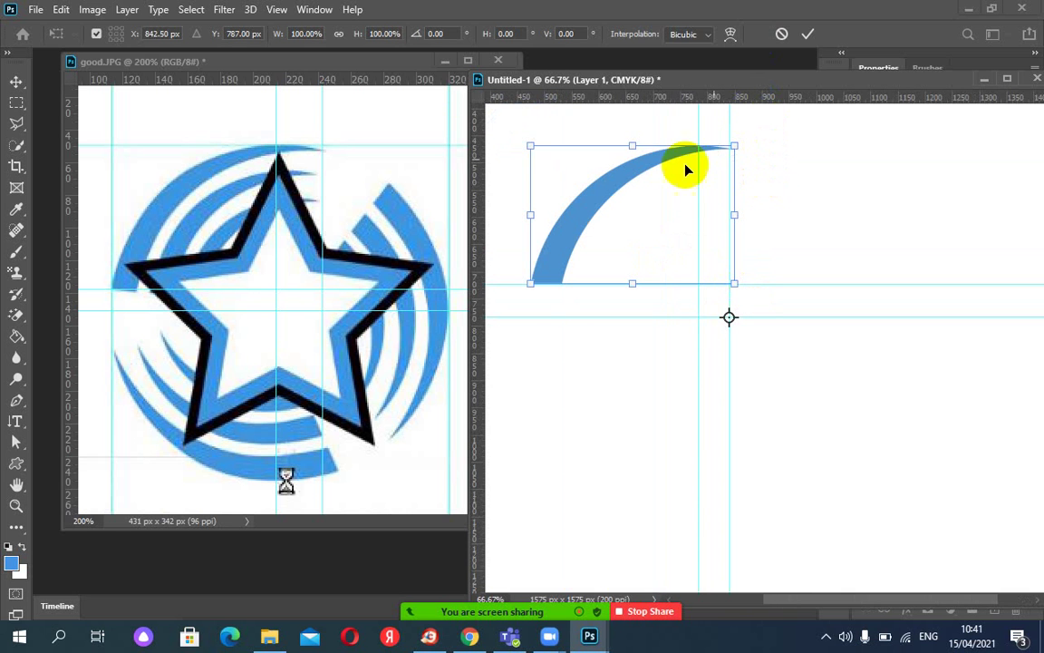
Enter a 120° rotation angle, then cancel the transform so the arc stays unrotated.
click(449, 33)
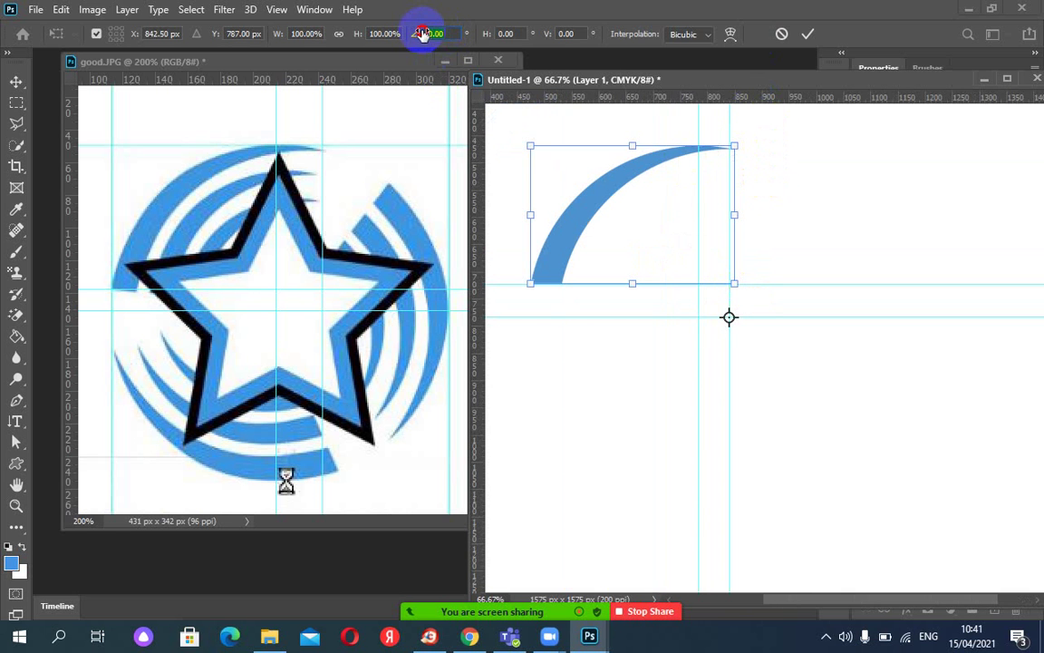
drag(802, 174, 790, 187)
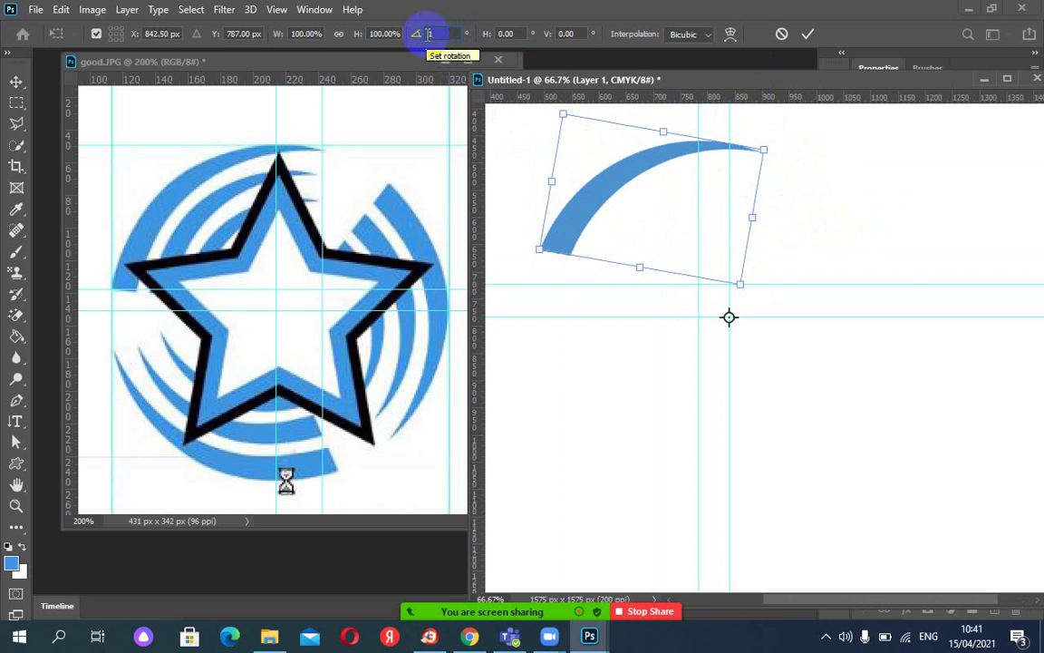
text(0)
key(Return)
text(120)
key(Return)
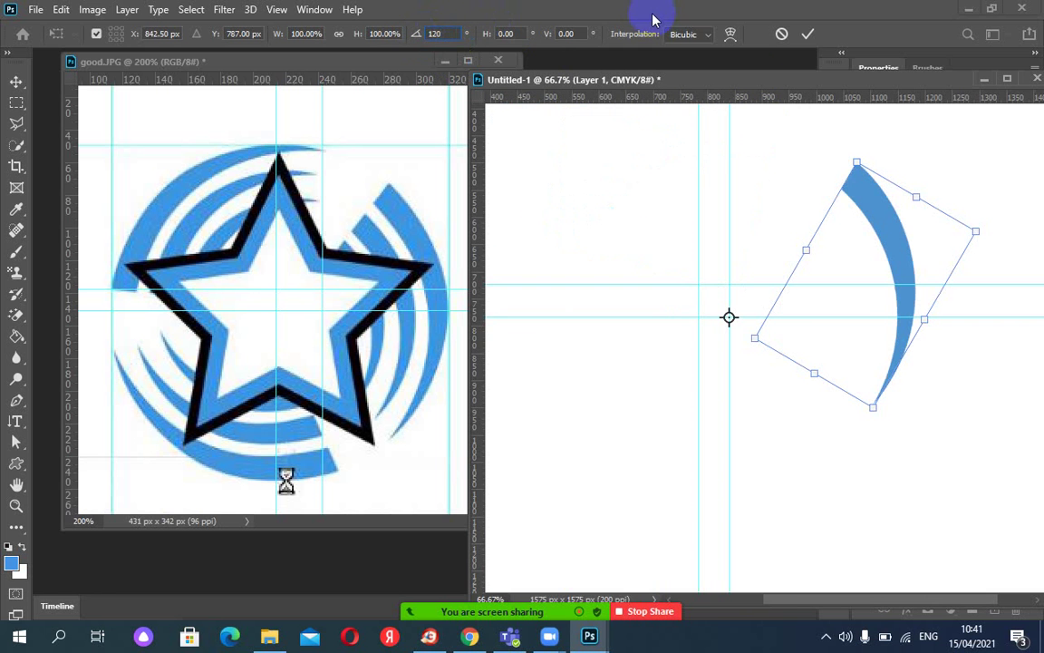
click(782, 37)
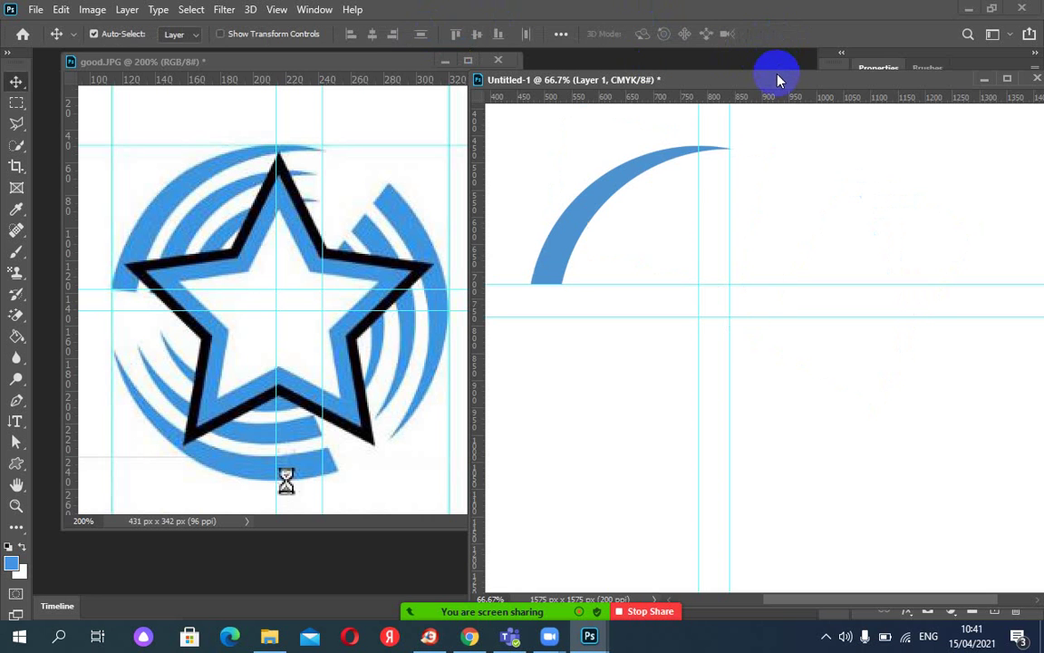
Duplicate the blue arc onto a new Layer 1 copy layer.
drag(776, 78, 552, 65)
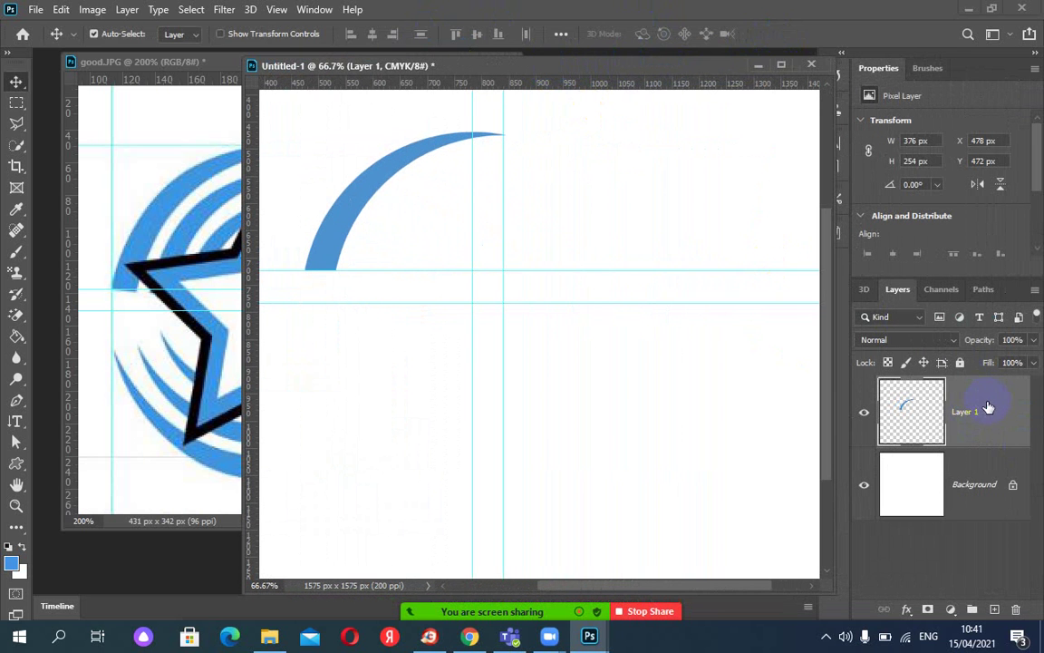
right_click(988, 408)
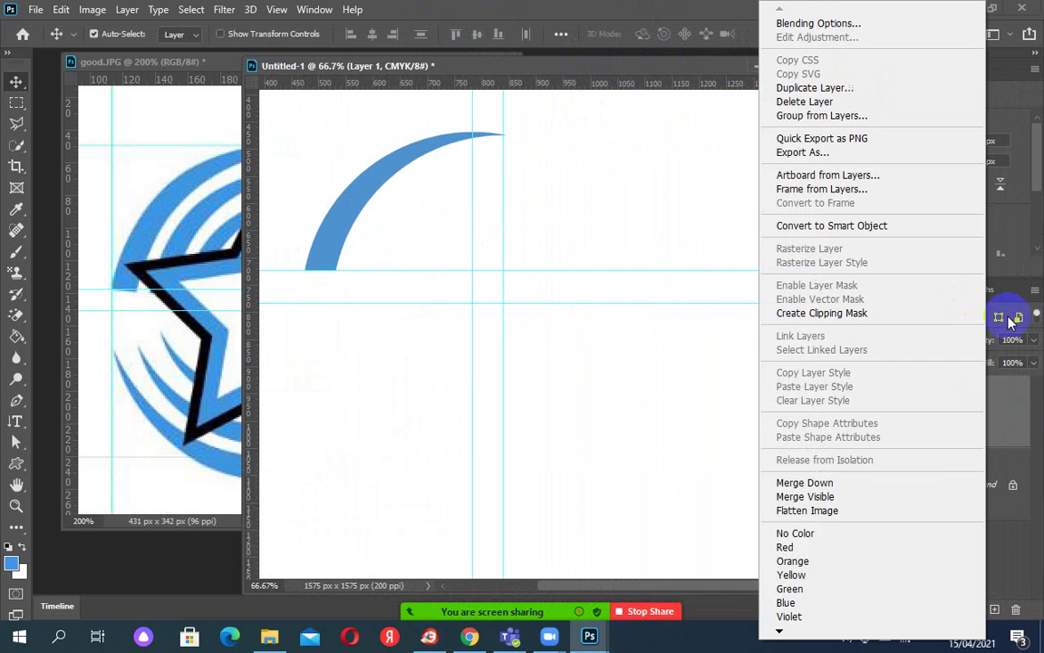
click(1010, 427)
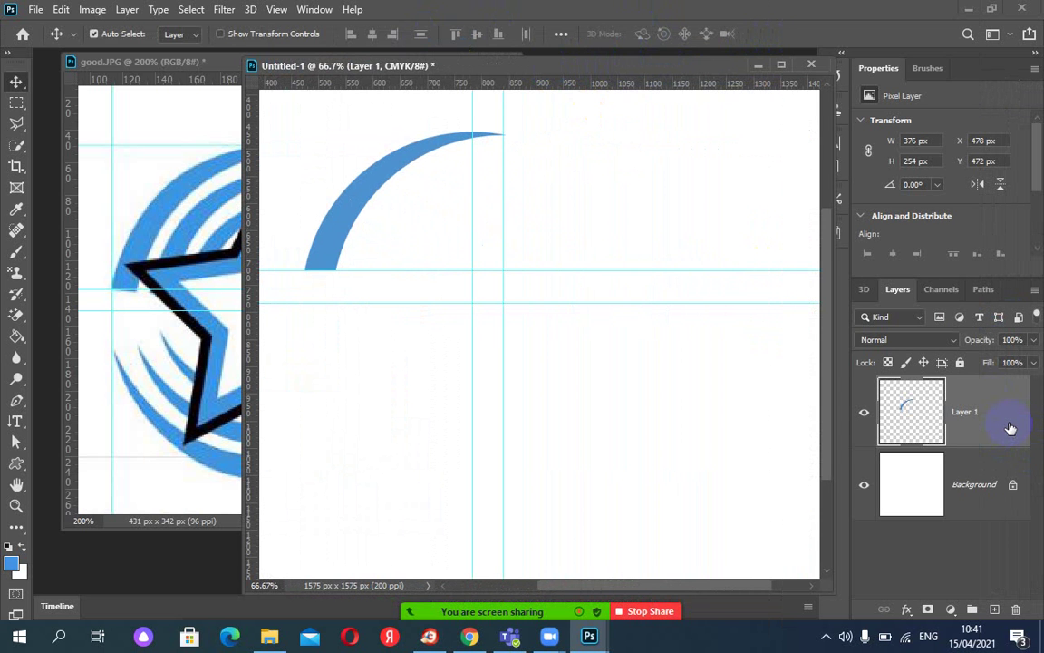
key(ctrl+j)
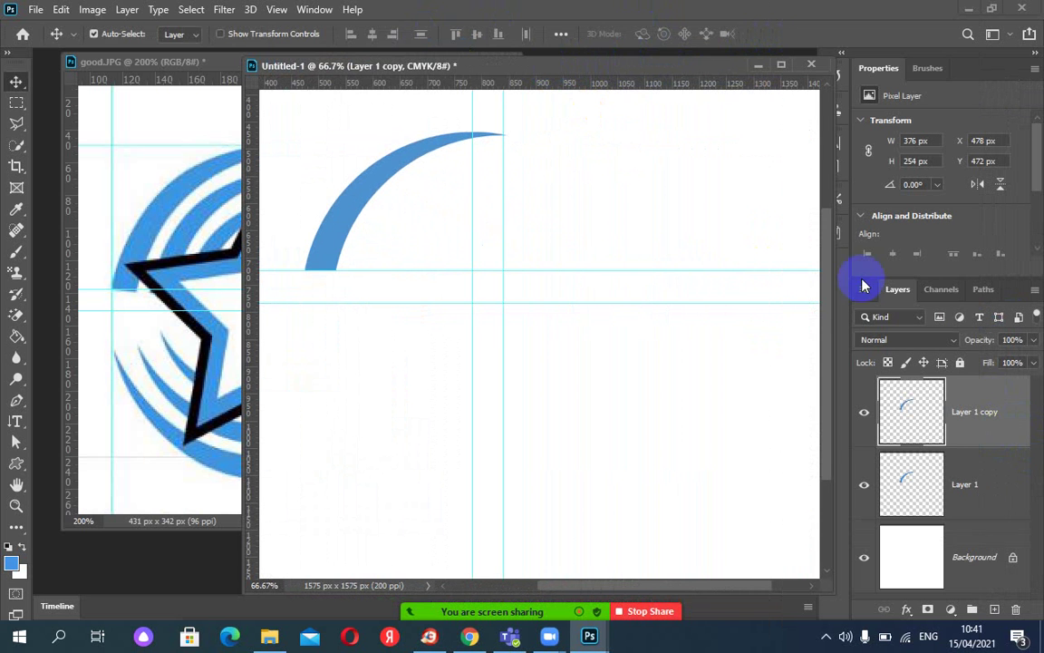
drag(581, 70, 771, 86)
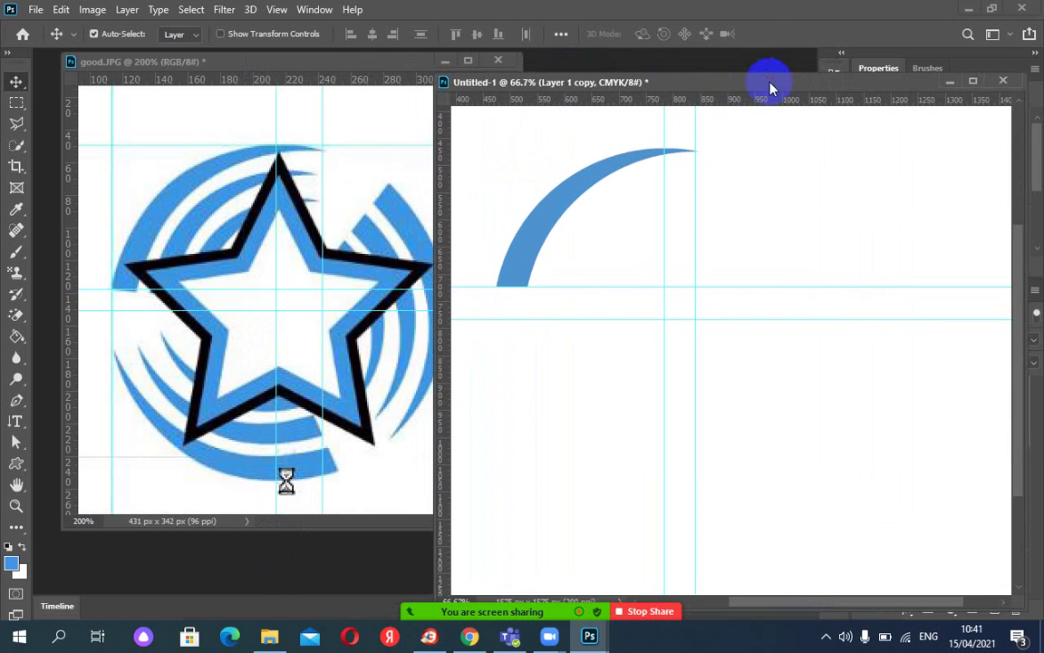
Rotate Layer 1 copy 120° around the guide intersection and commit it.
key(ctrl+t)
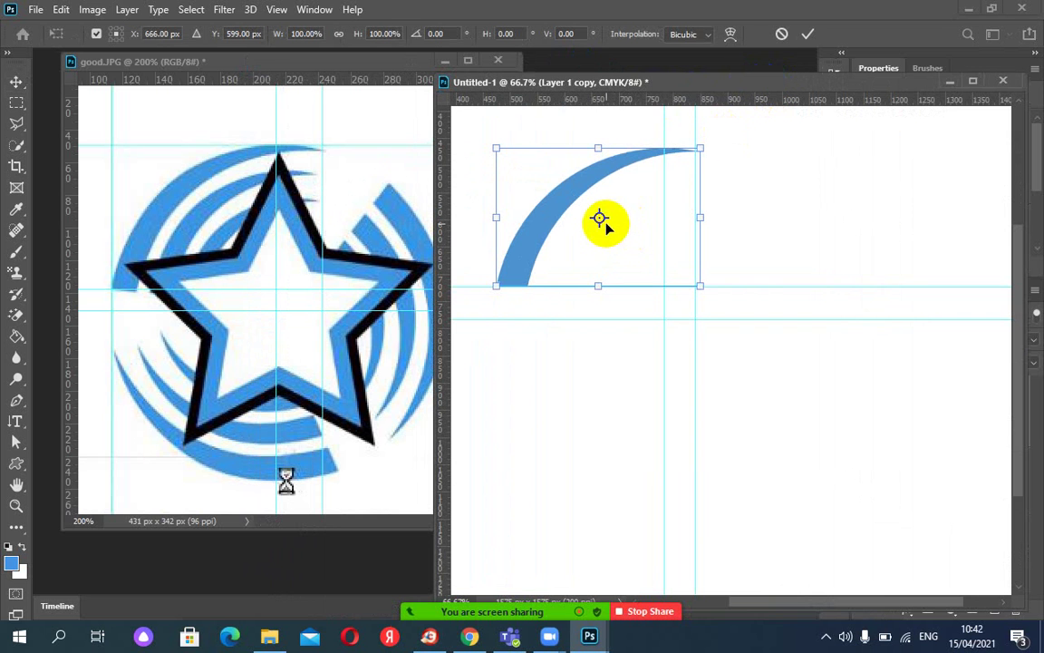
drag(604, 226, 697, 326)
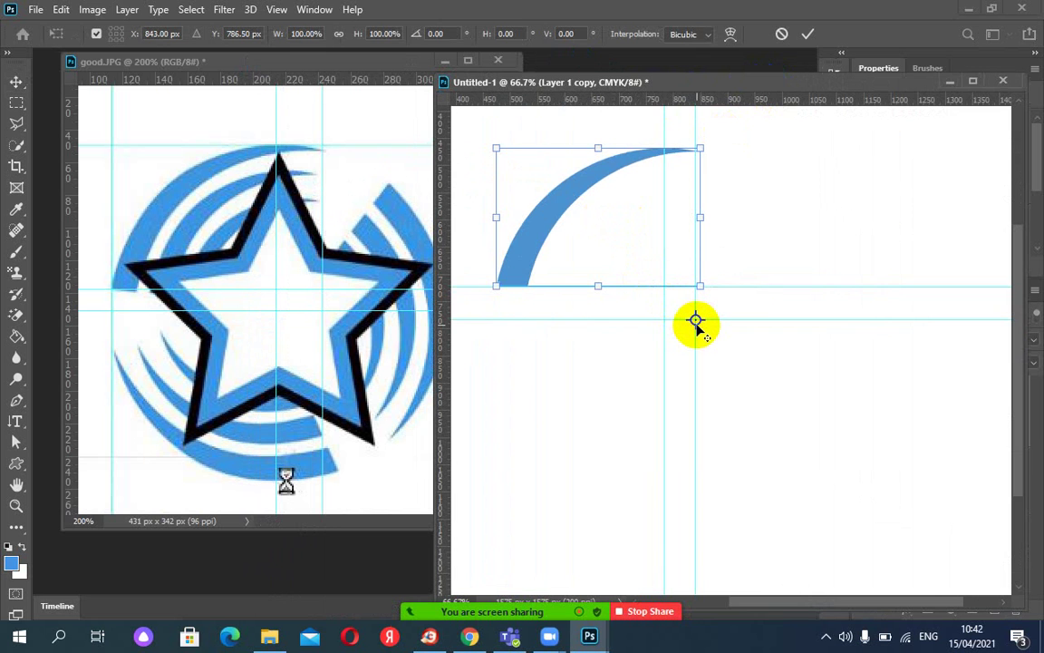
key(ctrl+plus)
key(ctrl+plus)
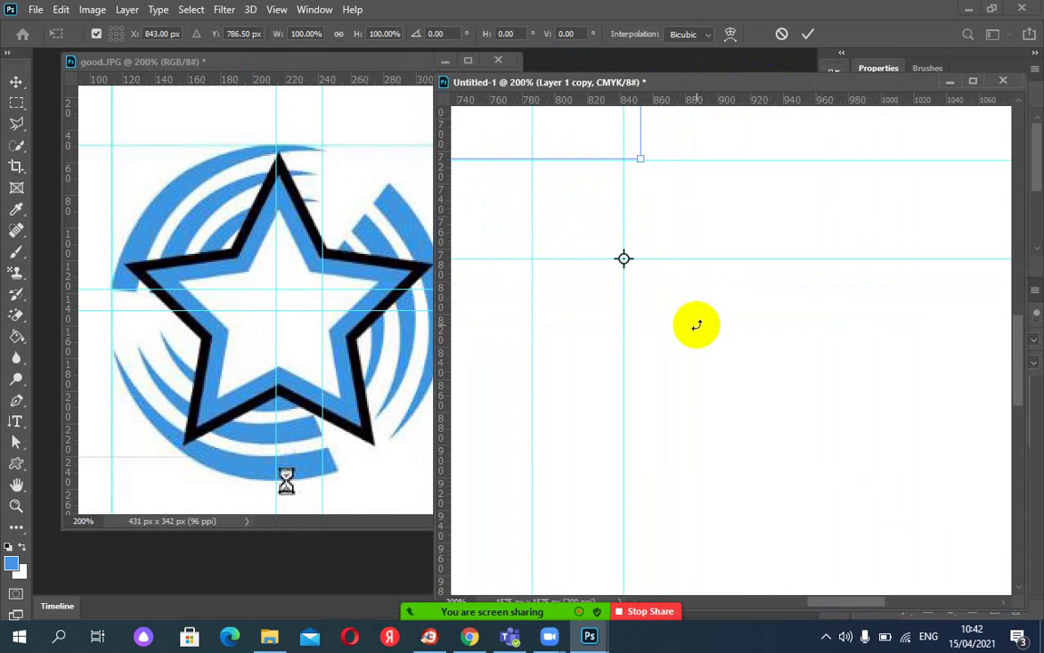
key(ctrl+minus)
key(ctrl+minus)
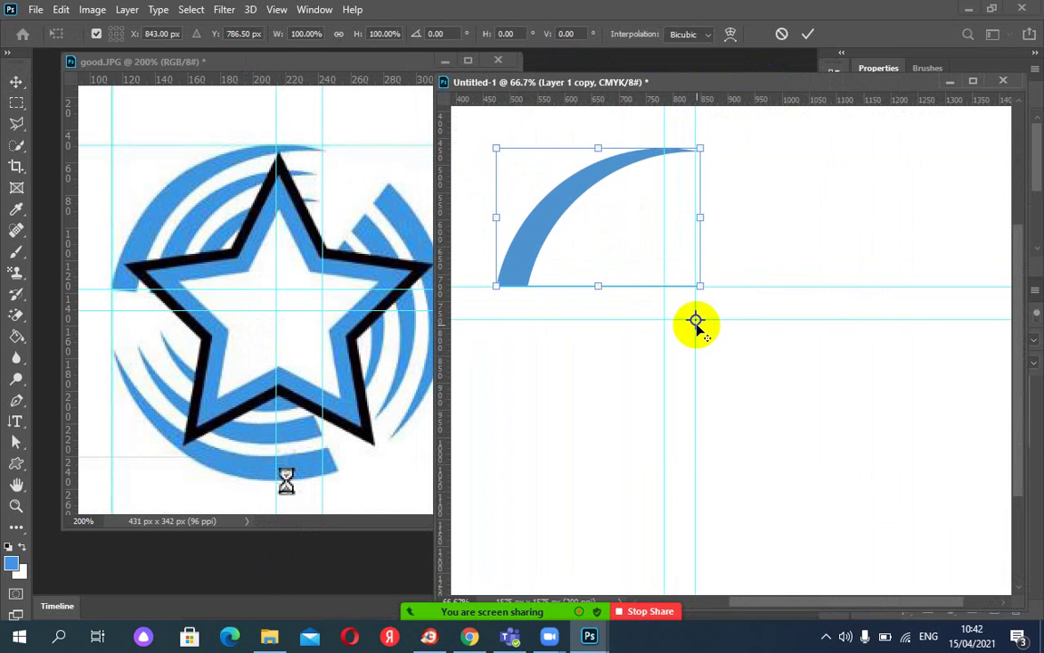
click(439, 34)
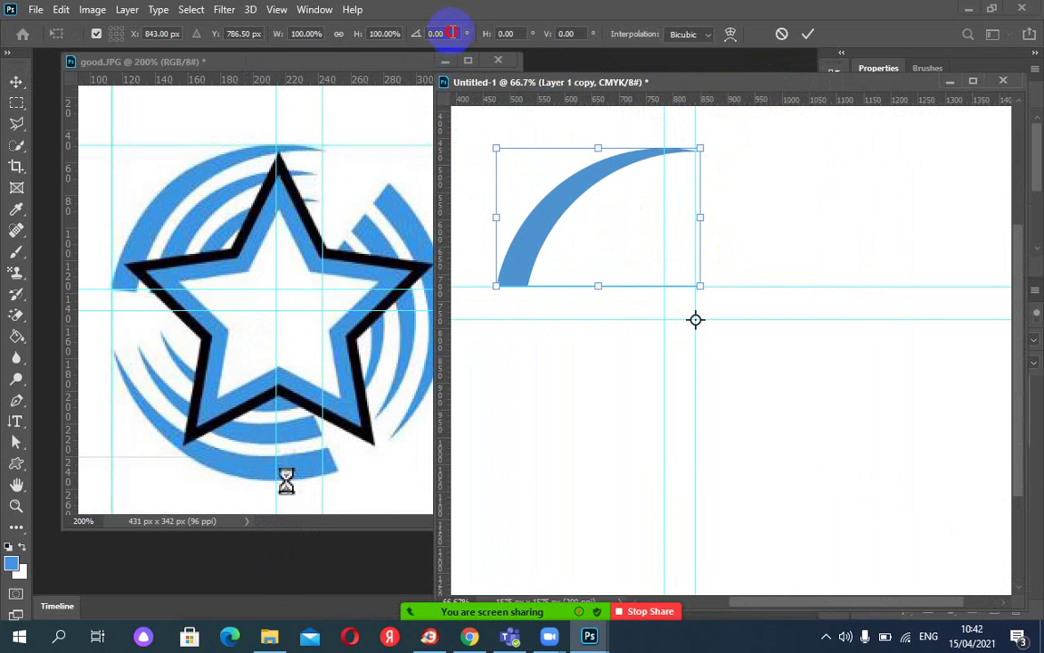
text(120)
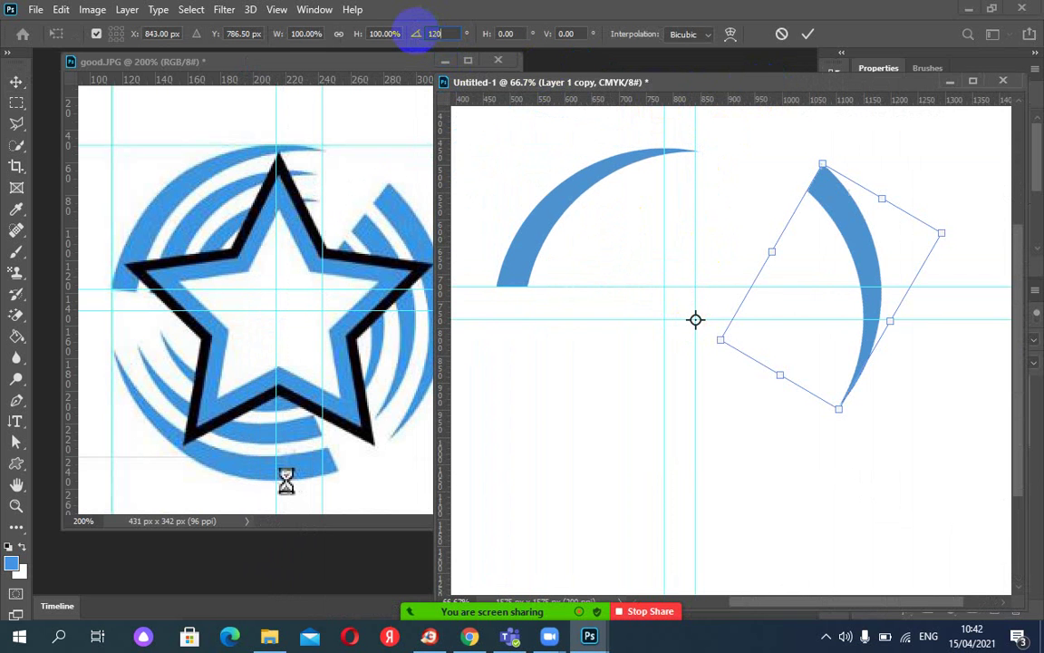
click(808, 34)
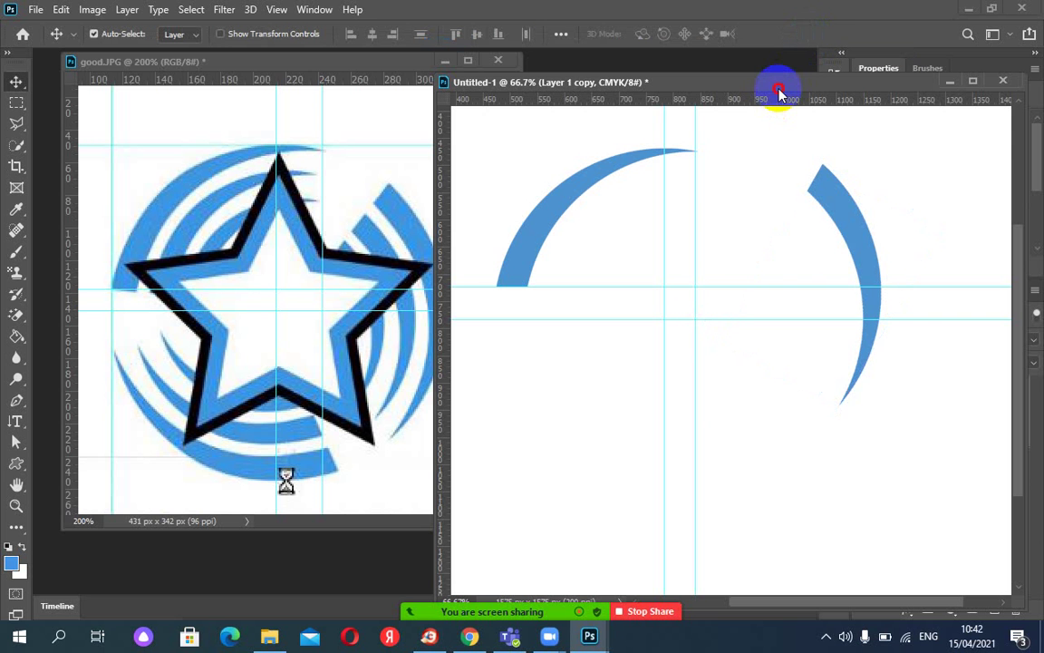
drag(780, 93, 549, 94)
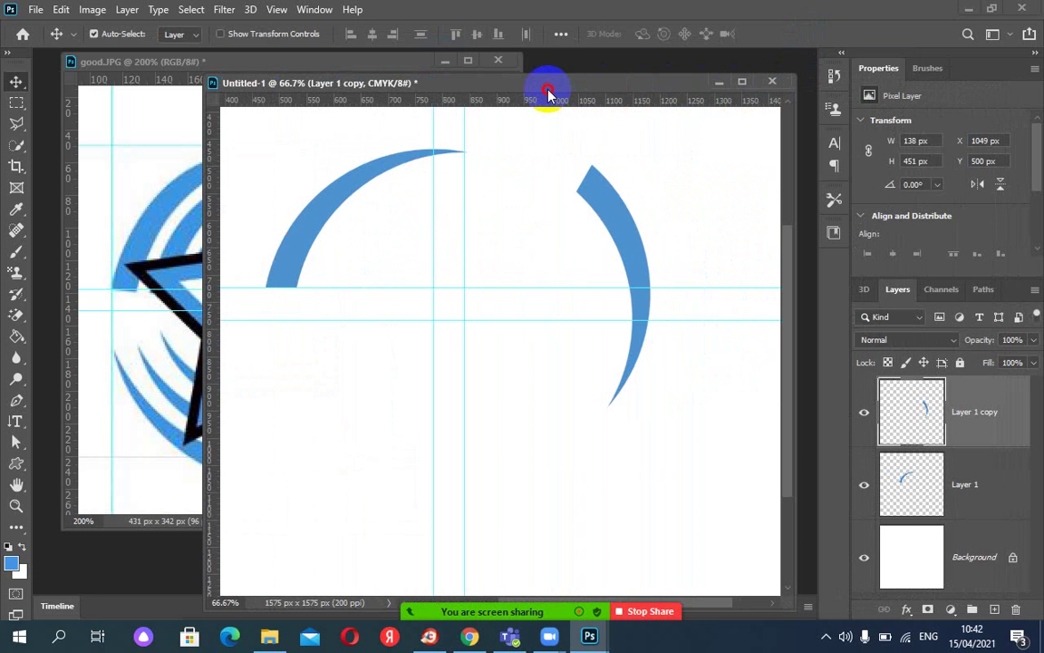
click(993, 415)
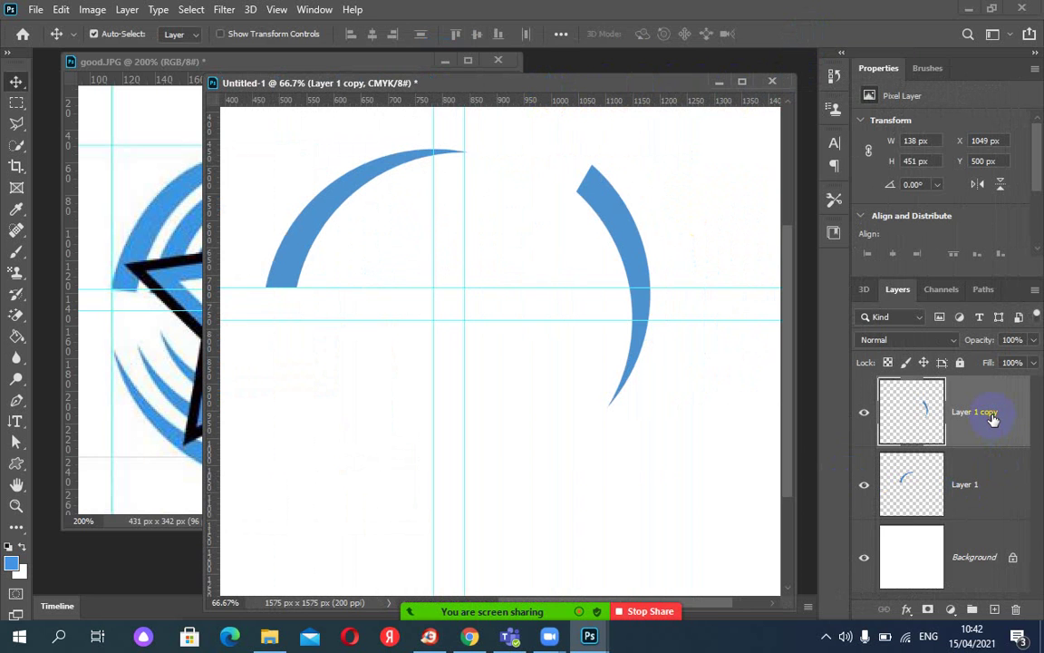
key(ctrl+j)
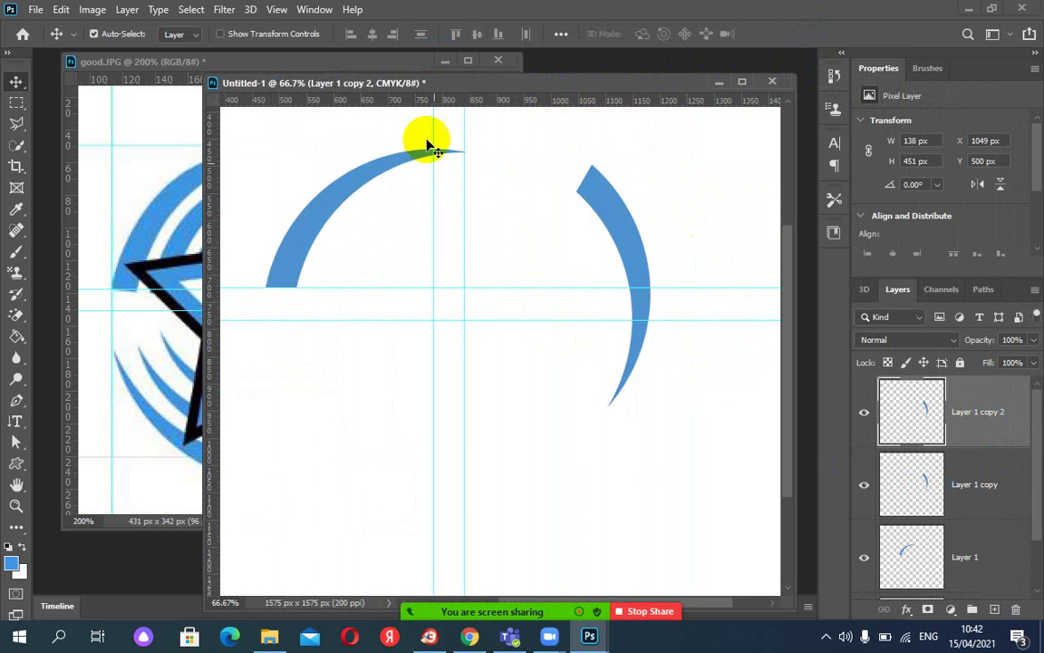
key(ctrl+t)
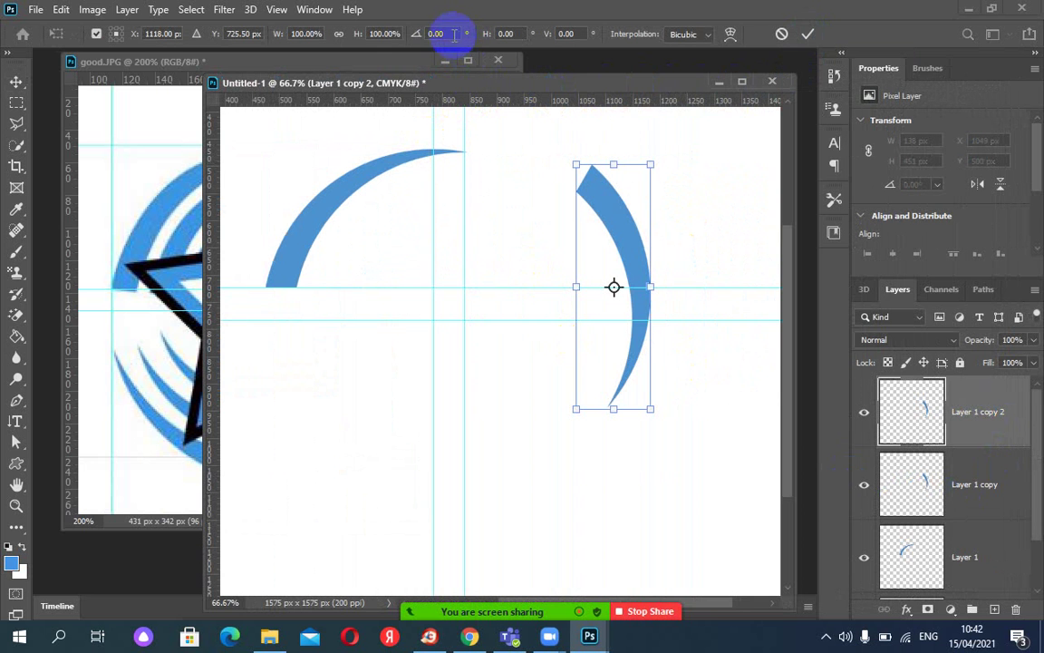
click(415, 34)
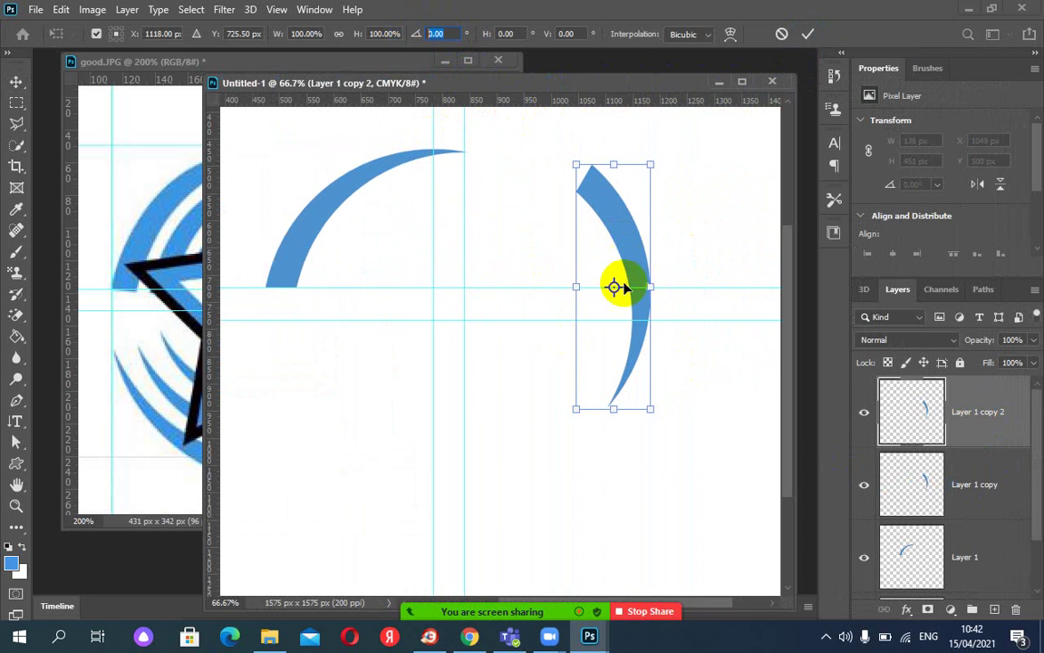
drag(614, 288, 468, 288)
drag(581, 288, 599, 286)
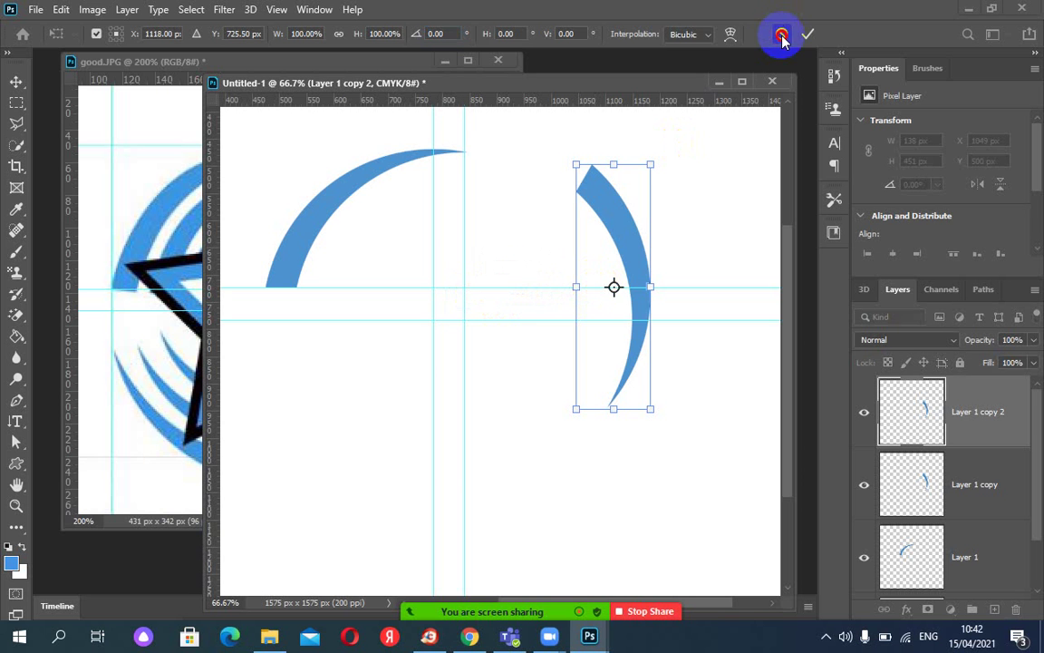
click(779, 34)
key(ctrl+z)
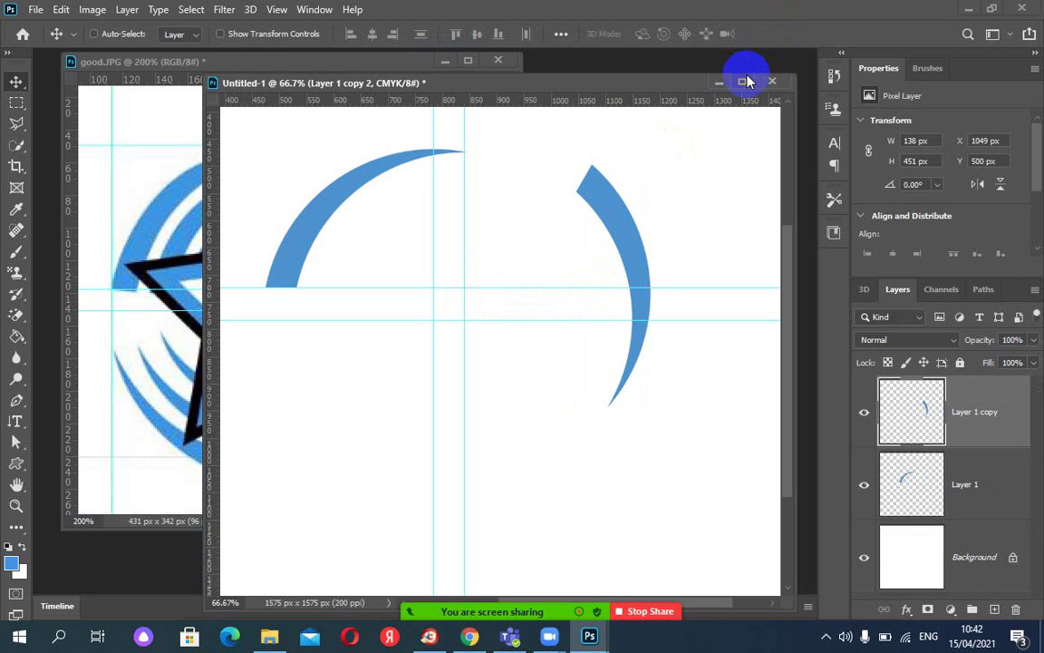
key(ctrl+z)
key(ctrl+z)
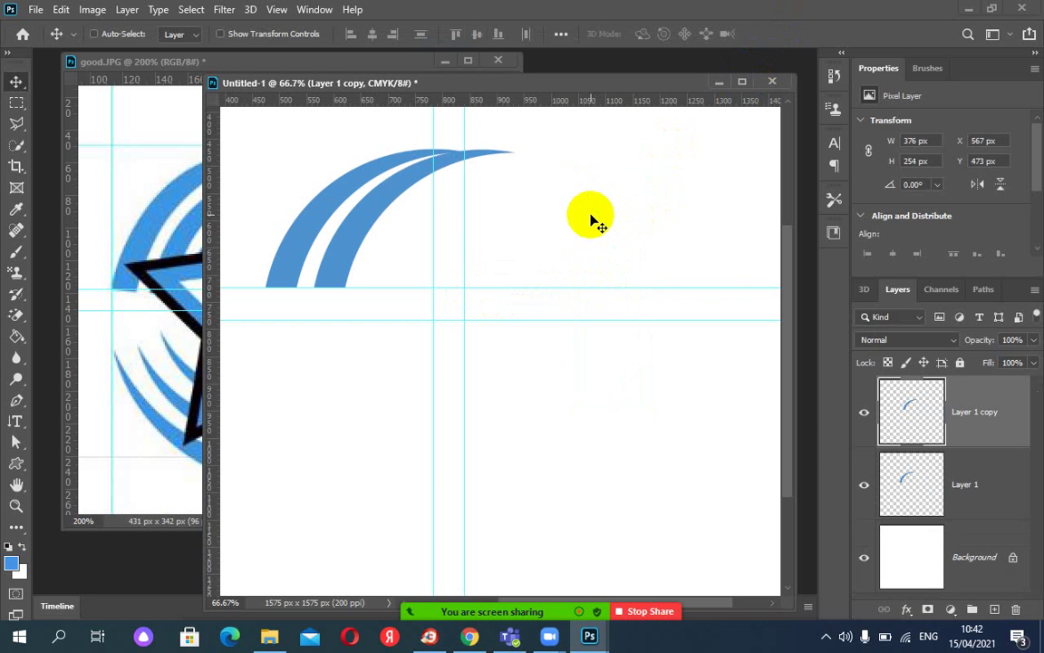
key(ctrl+z)
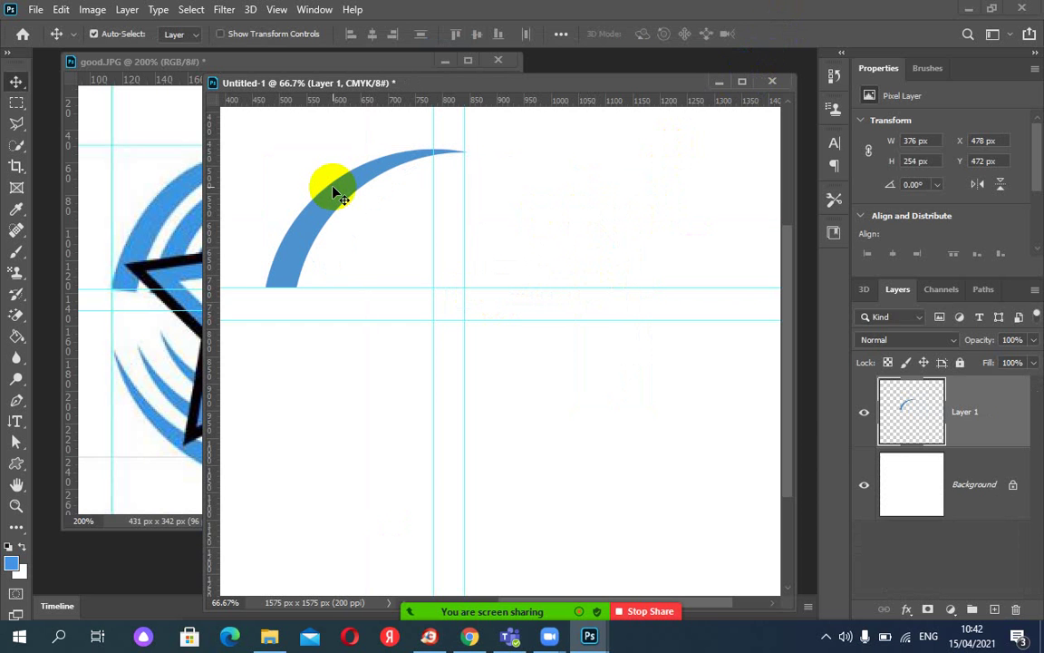
key(ctrl+j)
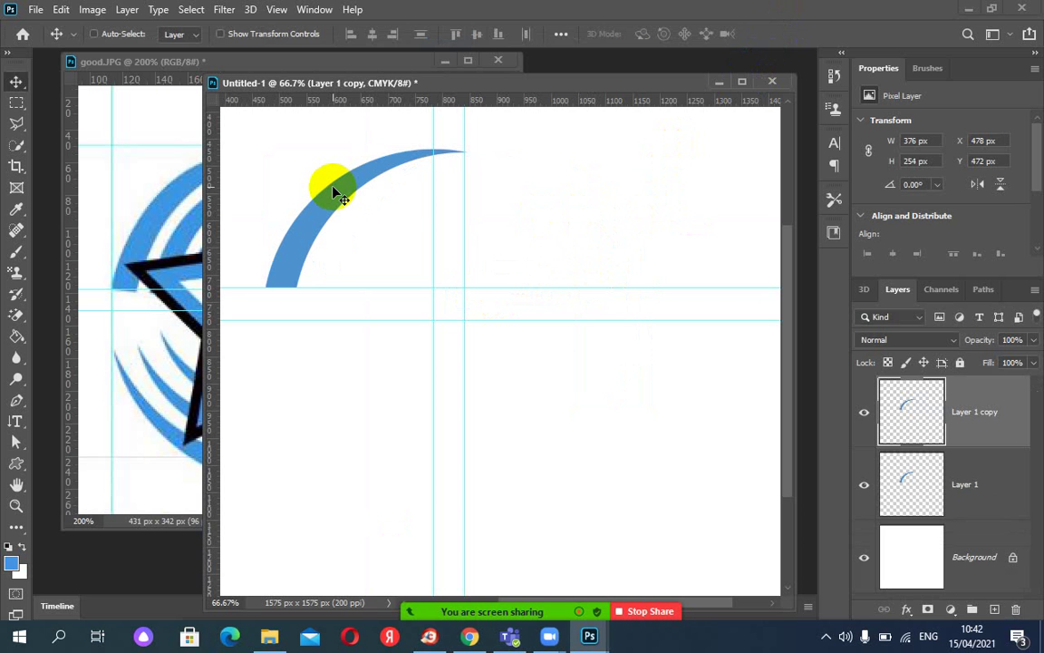
key(ctrl+t)
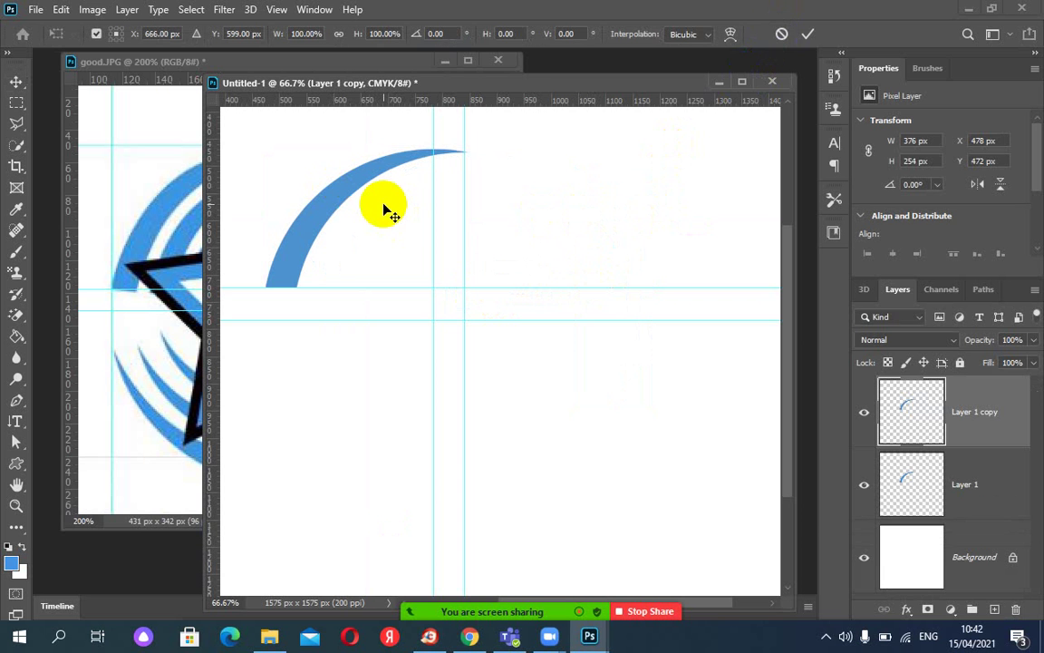
drag(430, 309, 463, 323)
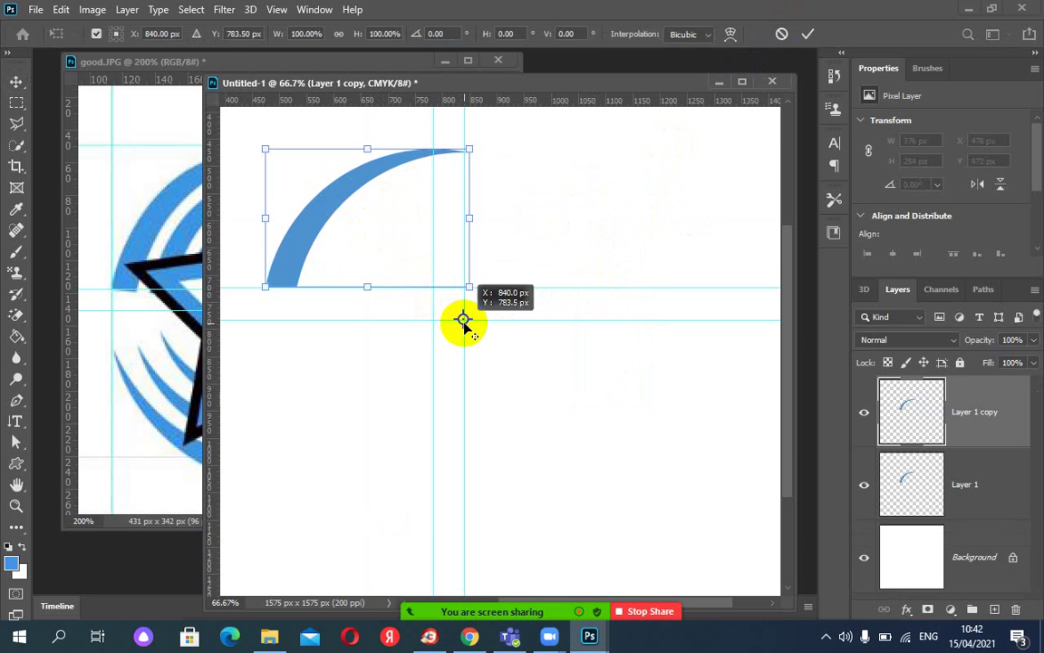
key(ctrl+plus)
key(ctrl+plus)
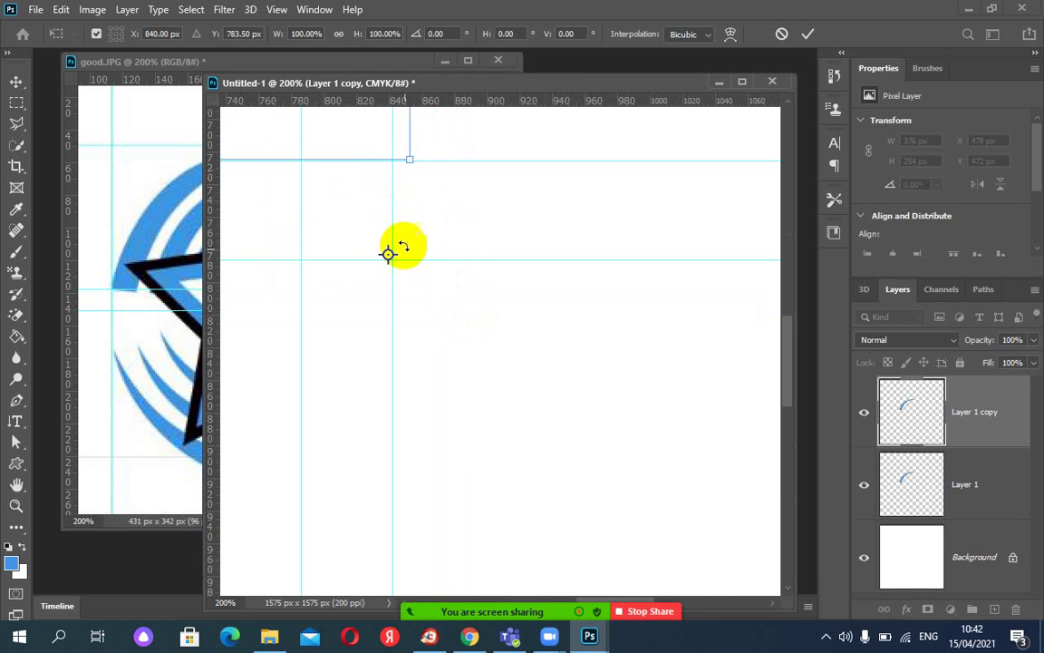
drag(387, 255, 391, 261)
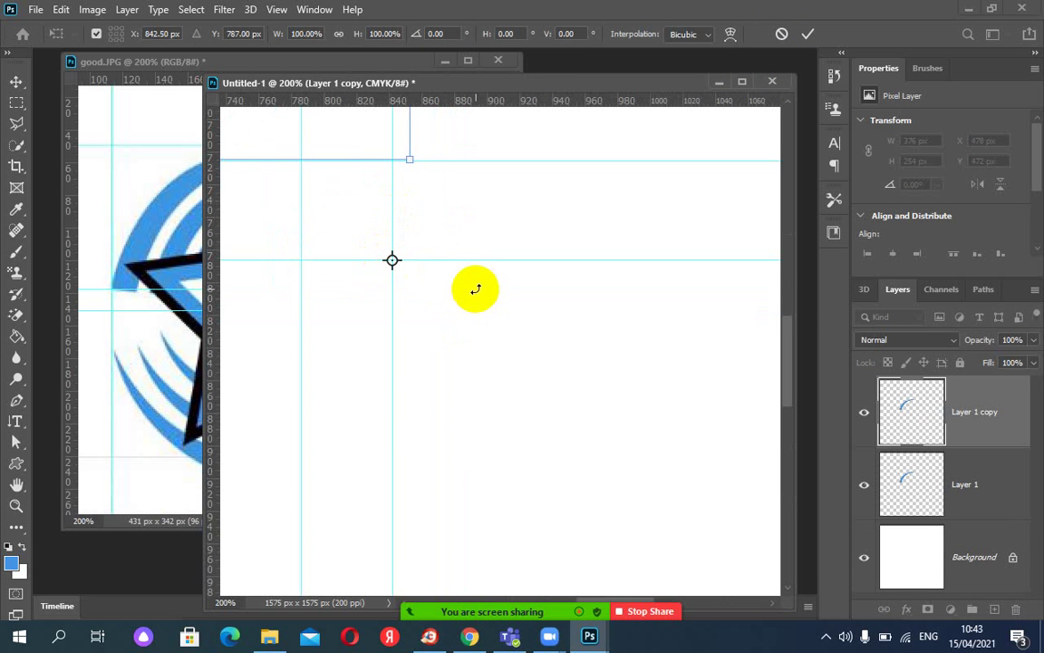
key(ctrl+minus)
key(ctrl+minus)
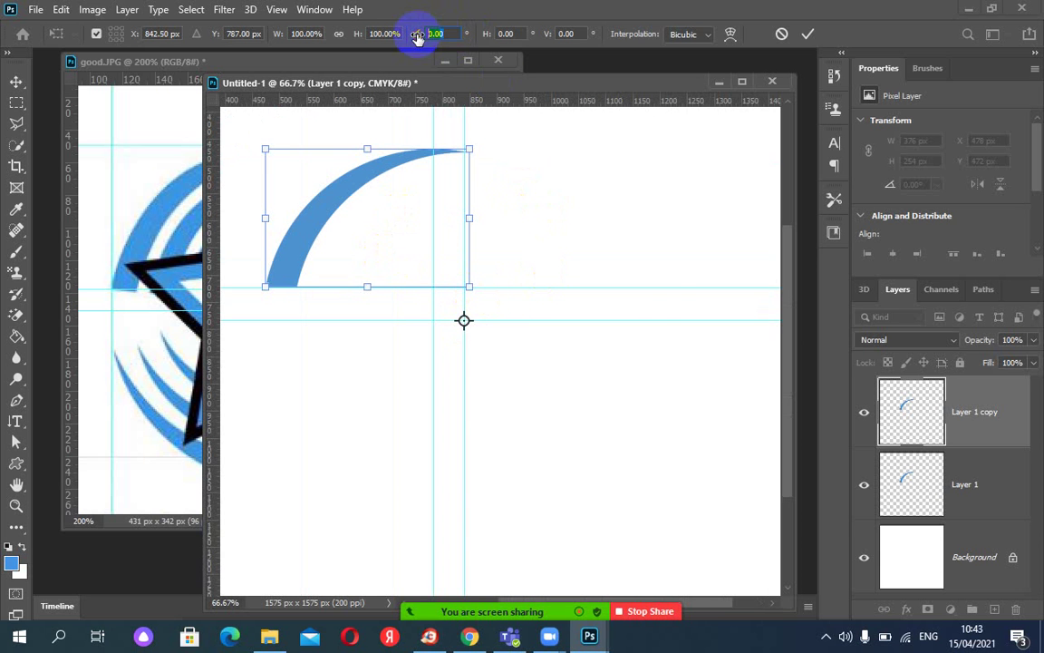
text(120)
key(Return)
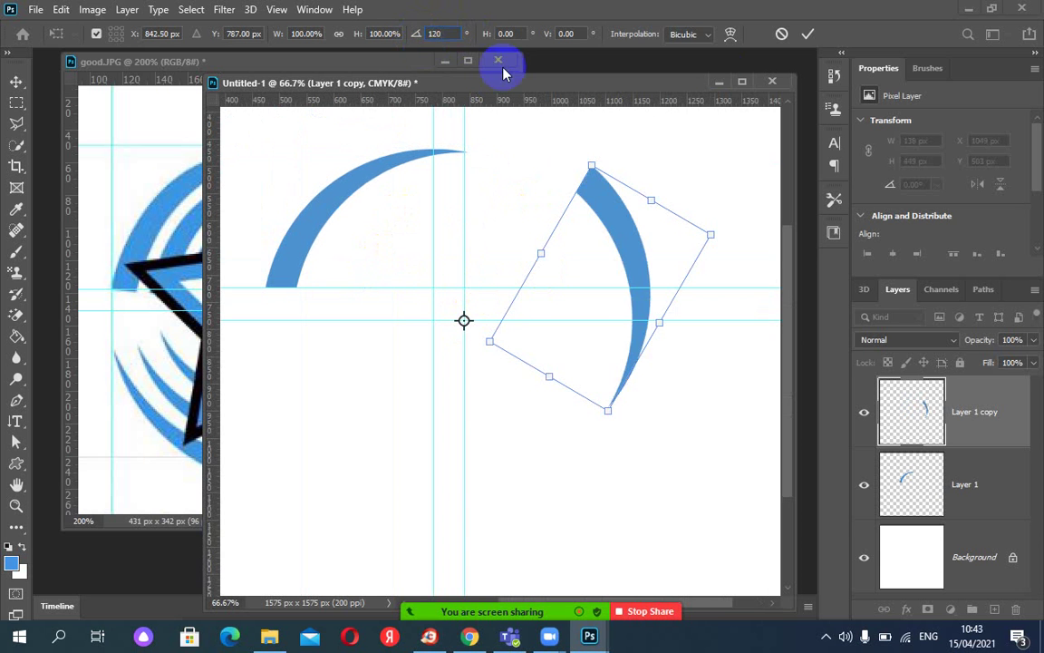
click(809, 38)
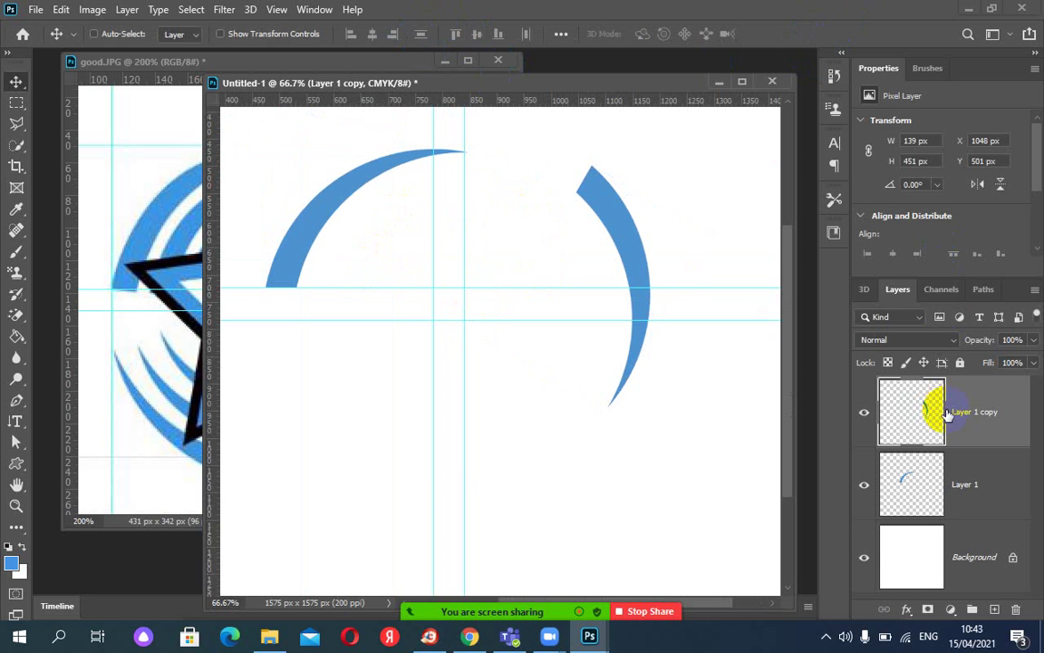
Duplicate the right arc layer twice and select Layer 1 copy 4.
key(ctrl+j)
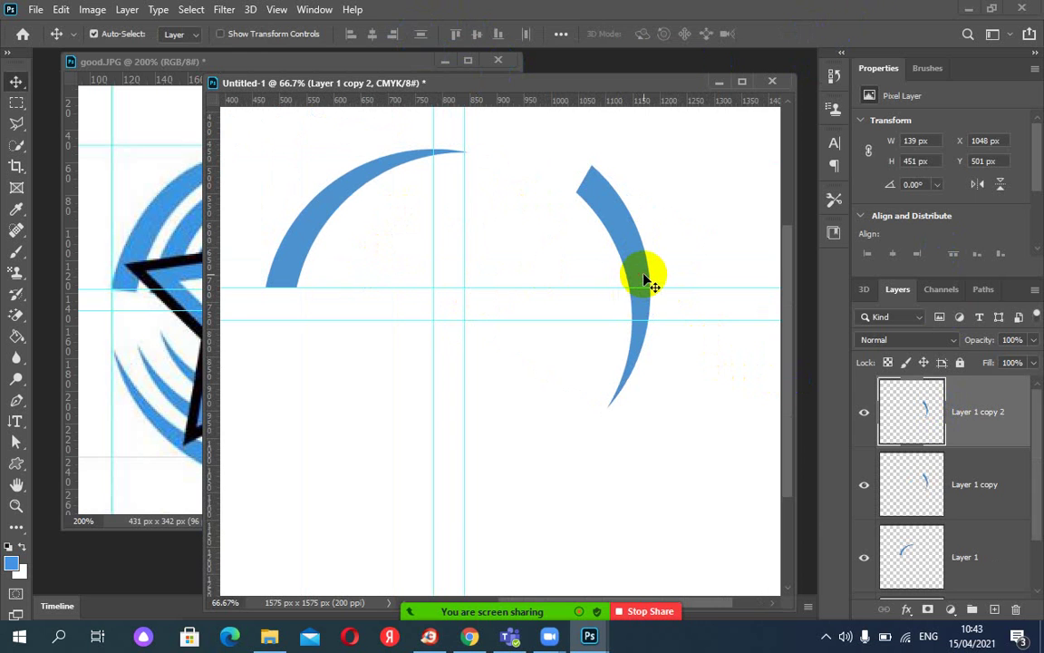
key(ctrl)
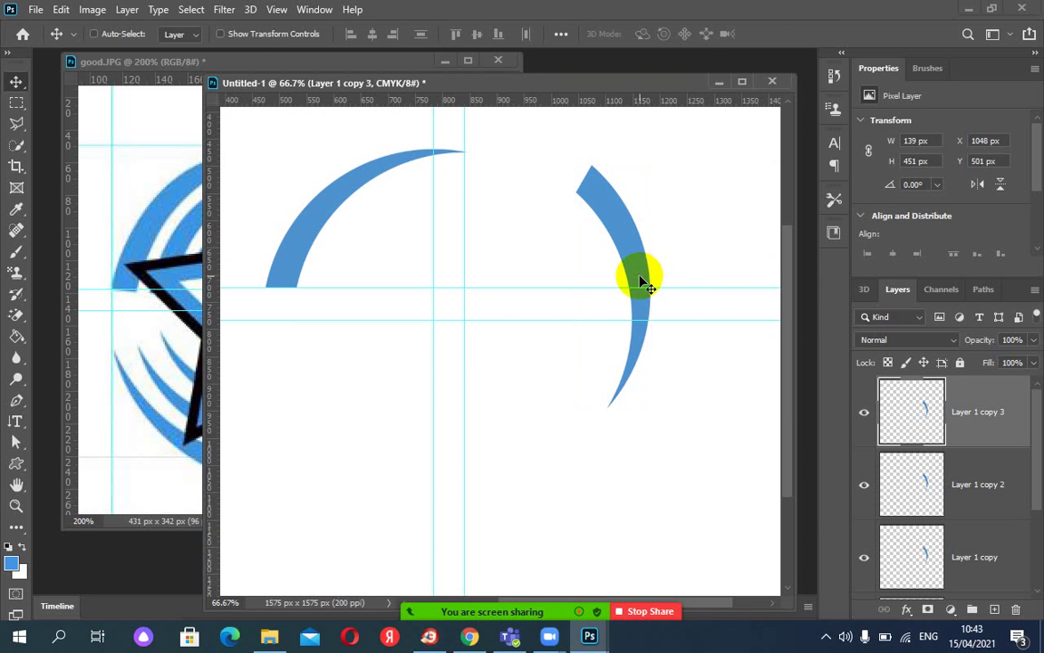
key(ctrl+j)
click(920, 465)
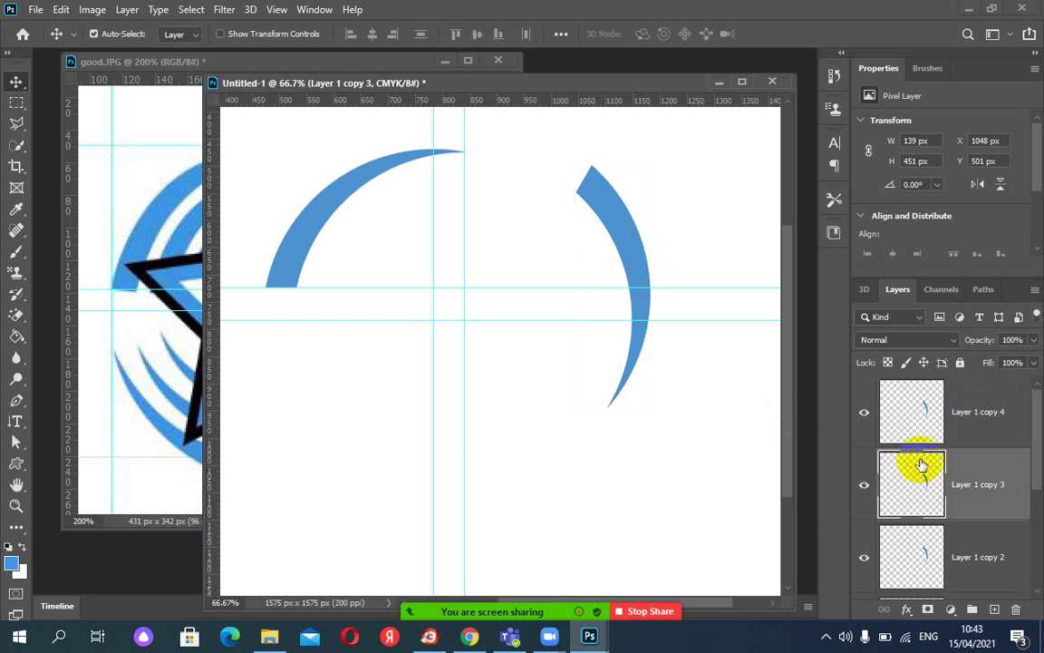
click(899, 415)
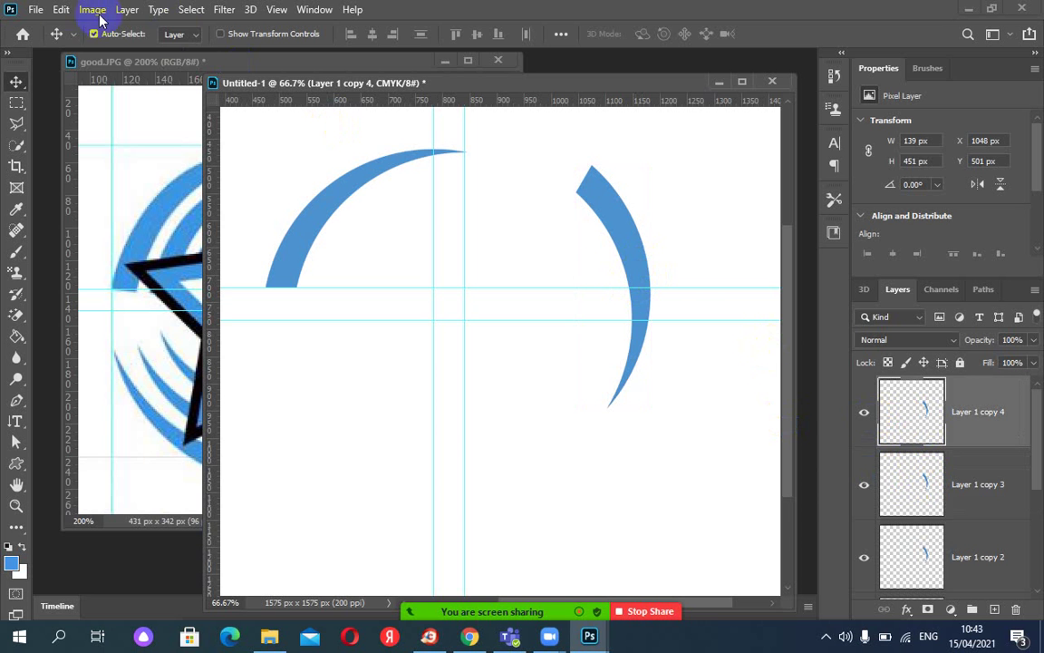
Free-transform Layer 1 copy 4 120° around the guide crossing into the bottom arc and commit.
click(62, 11)
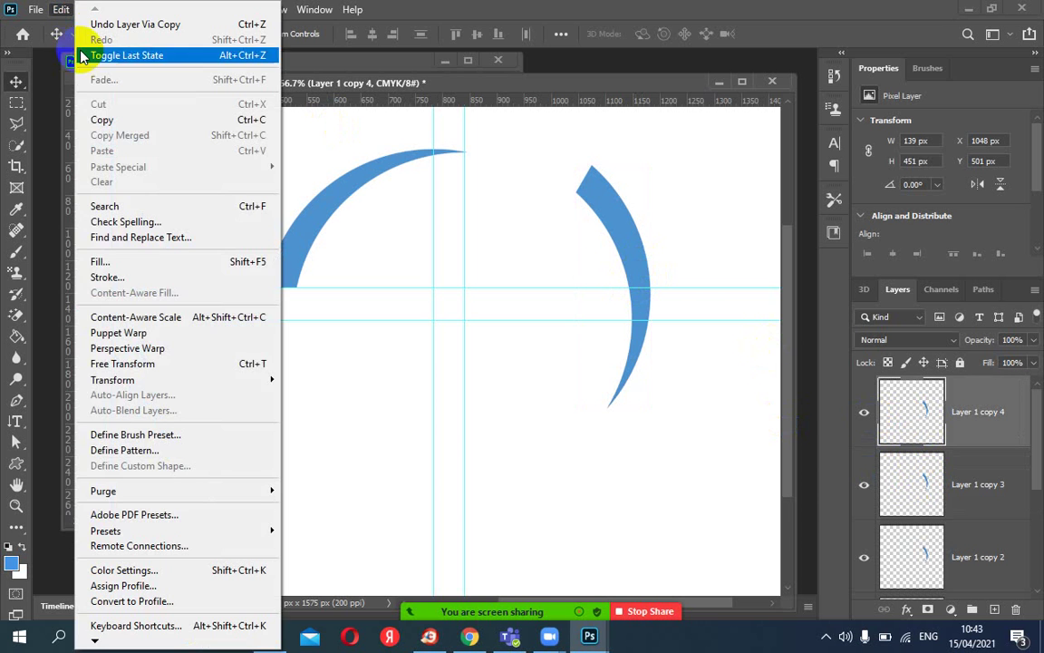
click(192, 365)
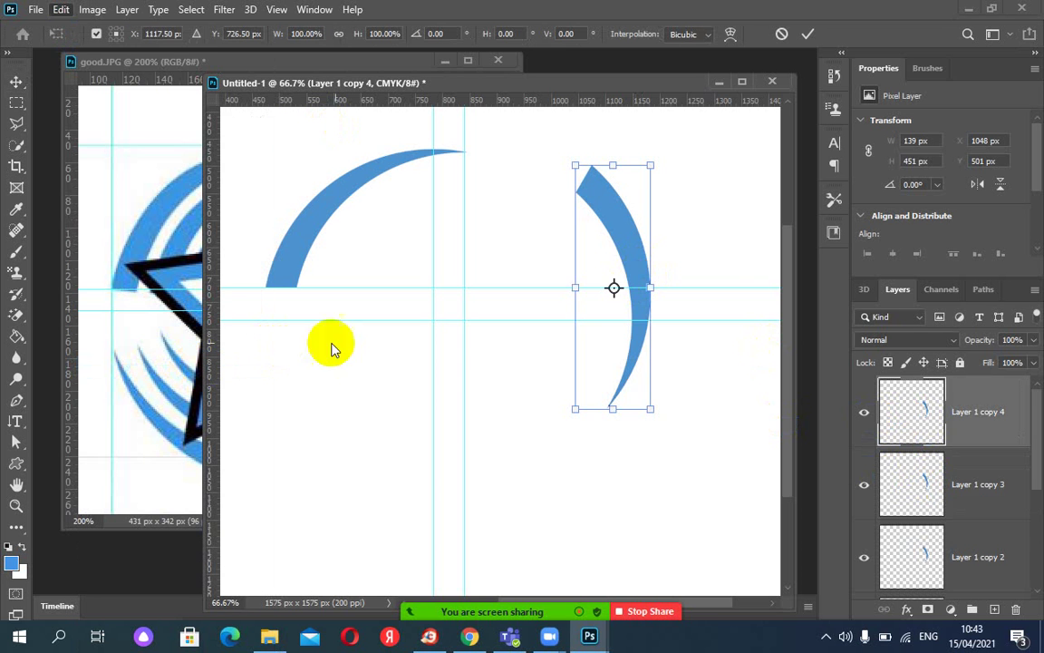
drag(612, 288, 463, 318)
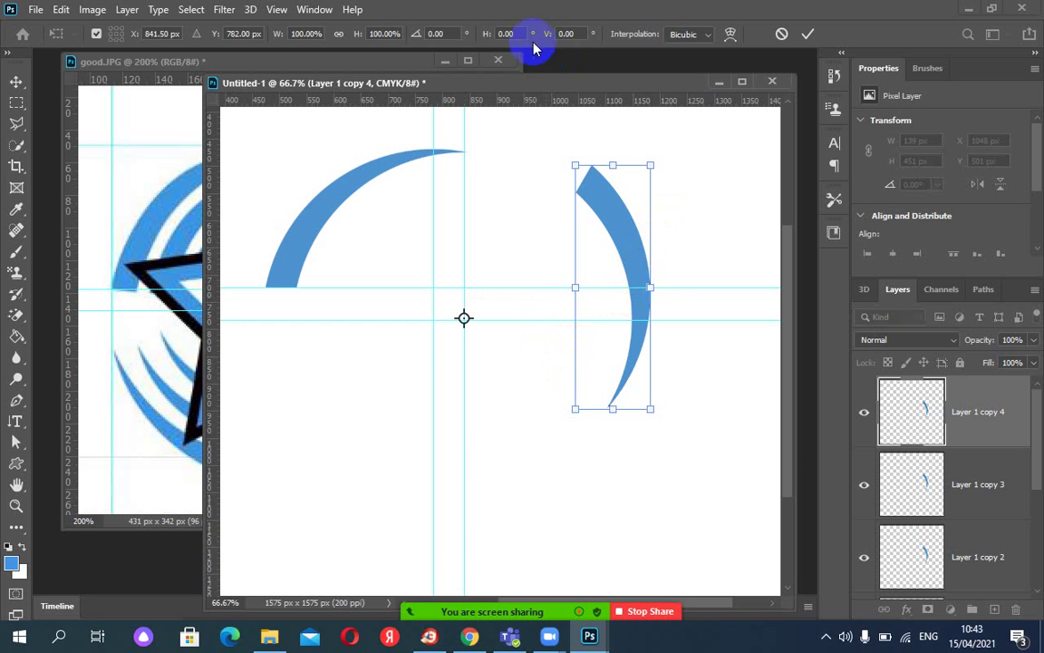
click(432, 34)
text(120)
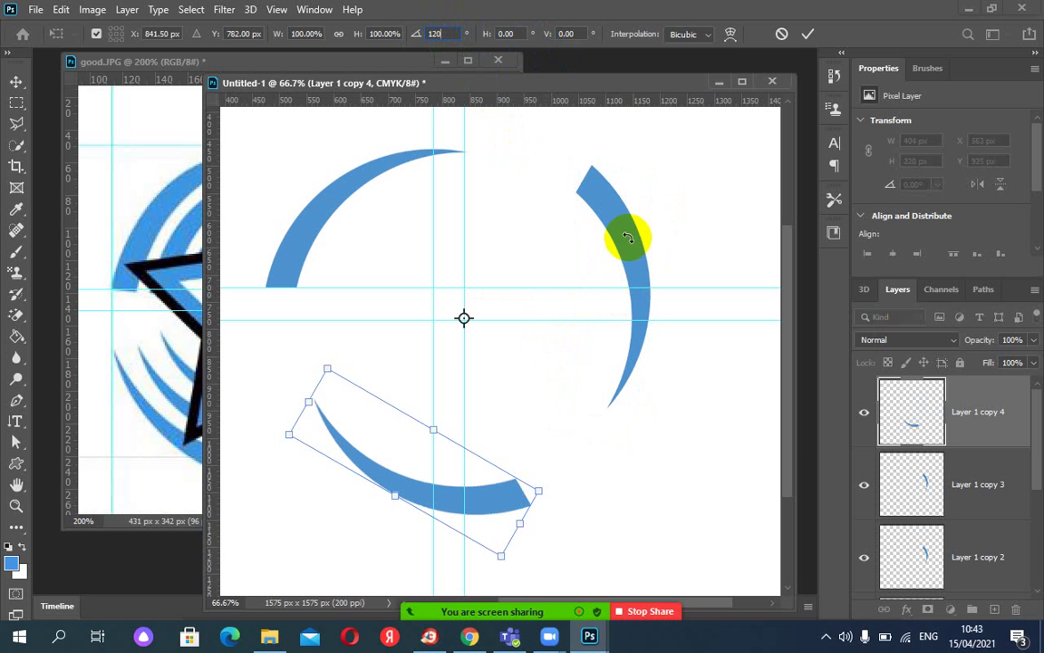
key(Return)
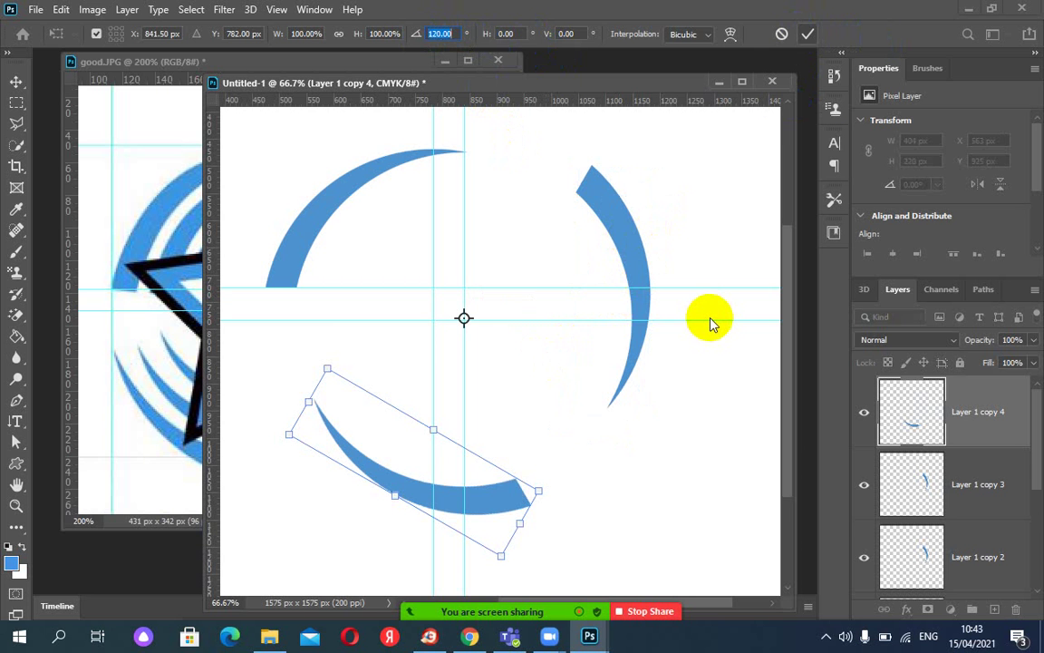
key(Return)
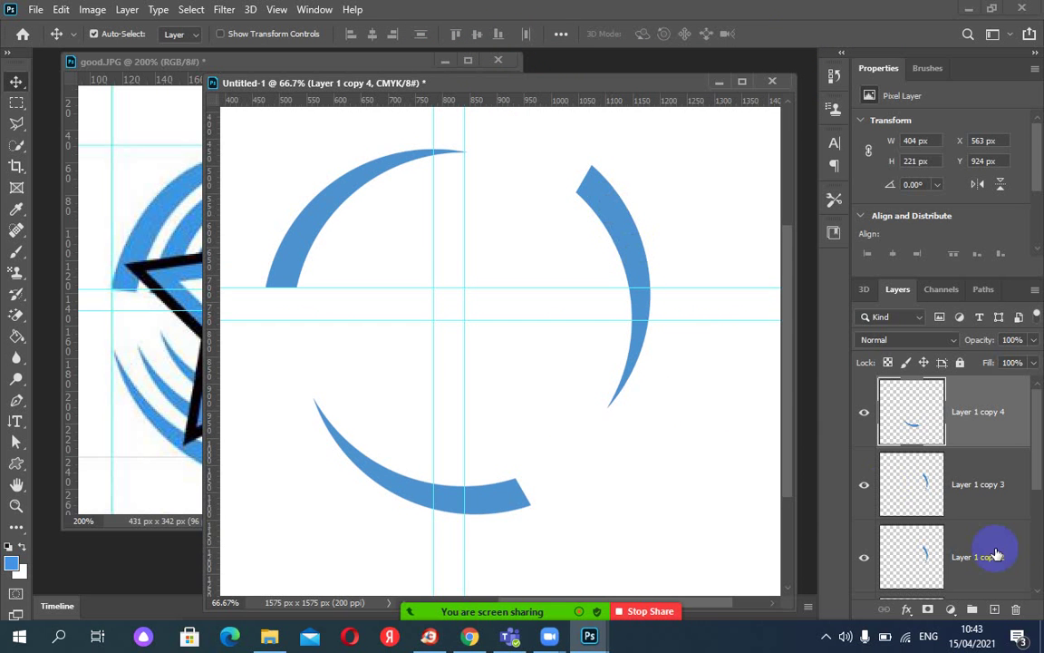
Group the three copied arc layers as Group 1.
scroll(1018, 482, down, 3)
scroll(1021, 523, up, 3)
shift+click(996, 581)
click(971, 616)
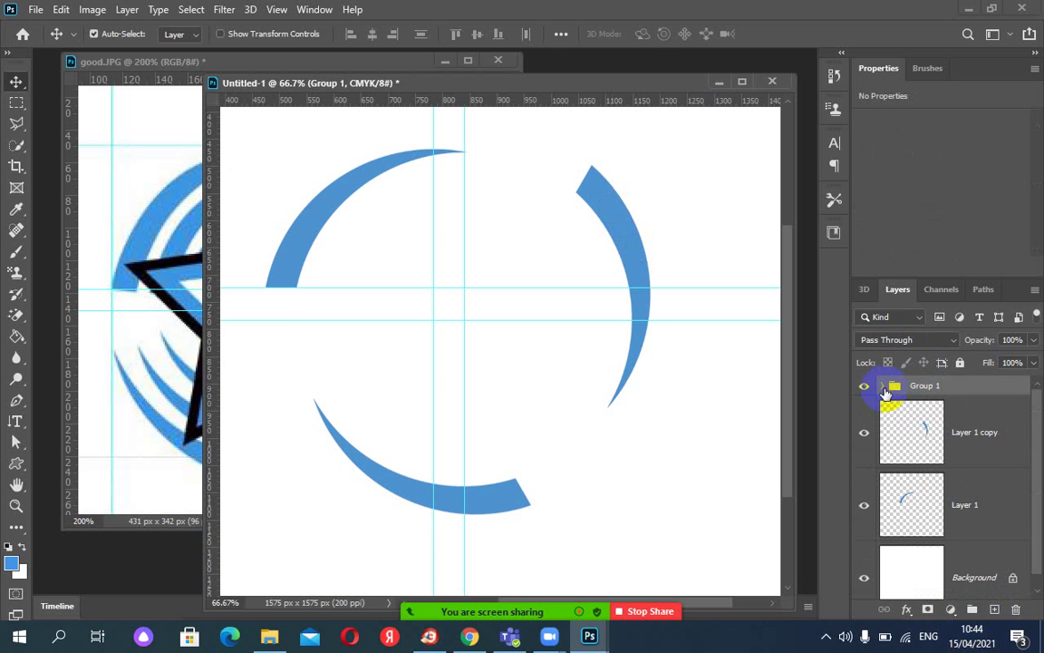
click(884, 388)
click(880, 388)
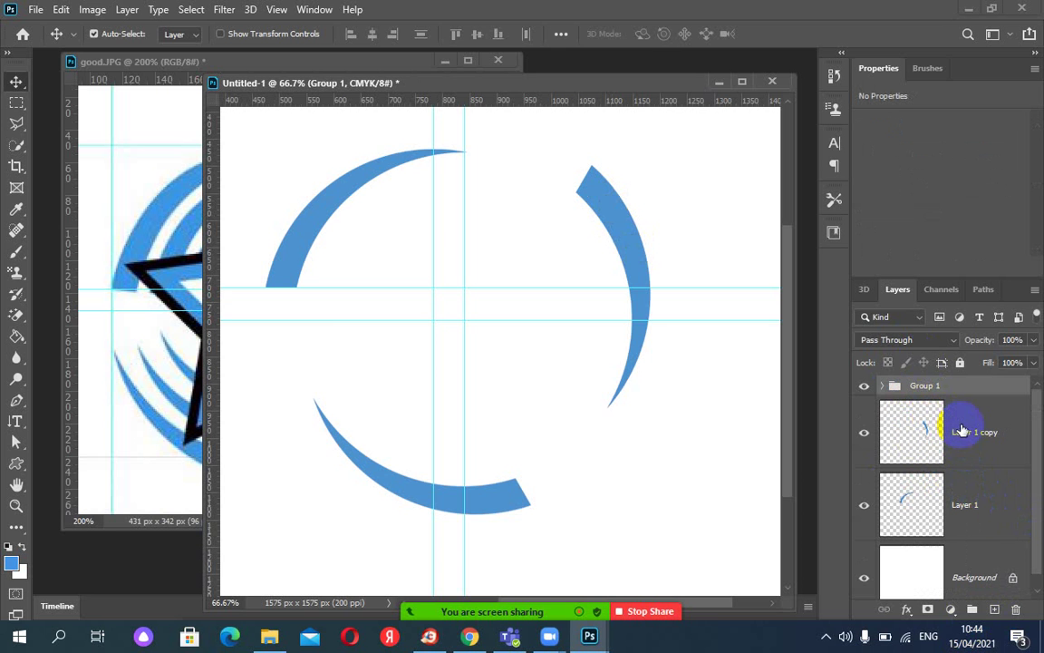
Move Layer 1 copy and Layer 1 into Group 1.
click(915, 433)
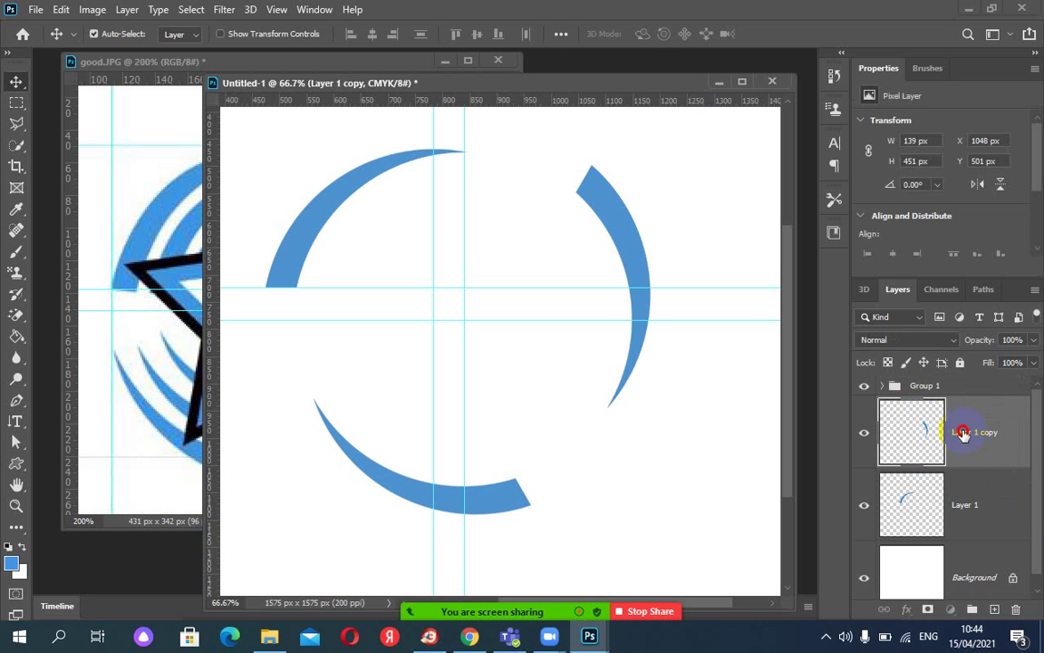
drag(915, 433, 947, 390)
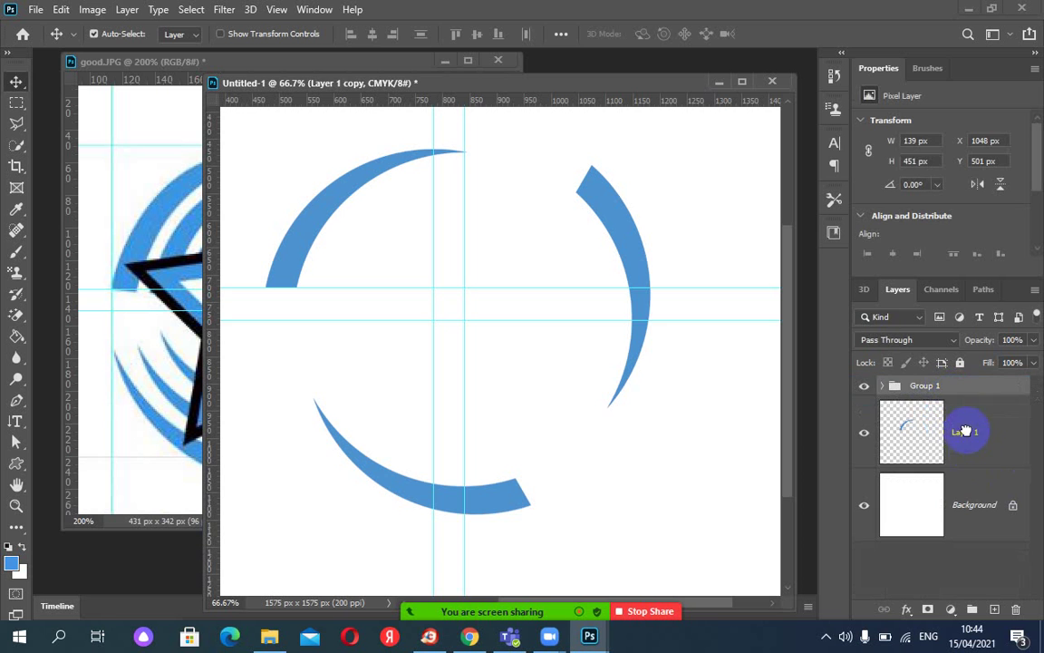
drag(958, 450, 929, 390)
click(882, 387)
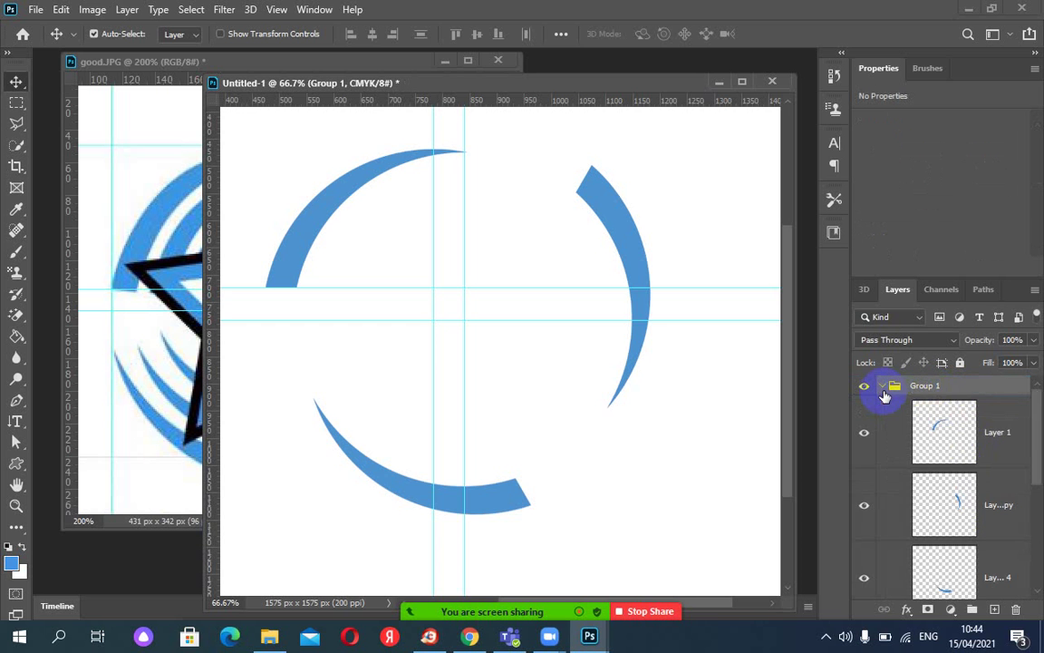
click(882, 387)
Duplicate Group 1 as Group 1 copy.
click(914, 390)
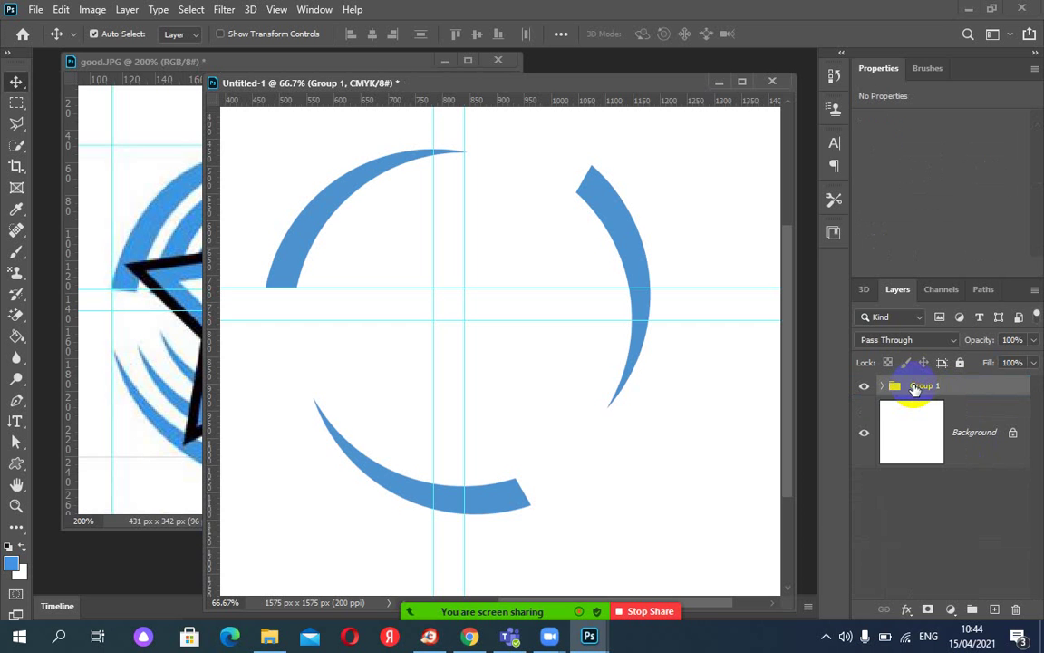
right_click(923, 387)
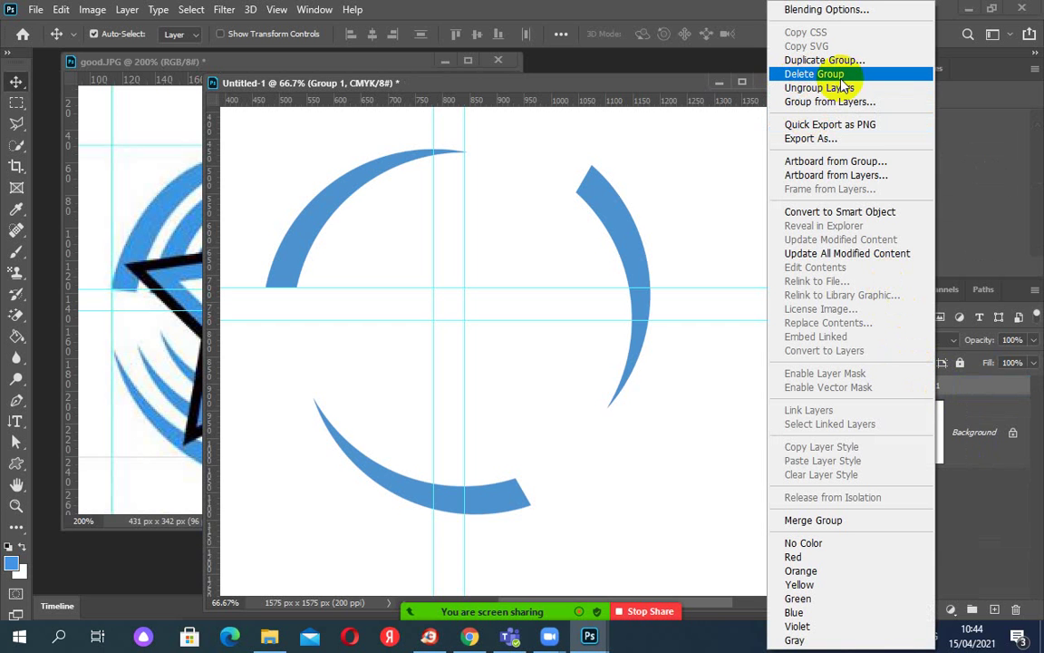
click(804, 61)
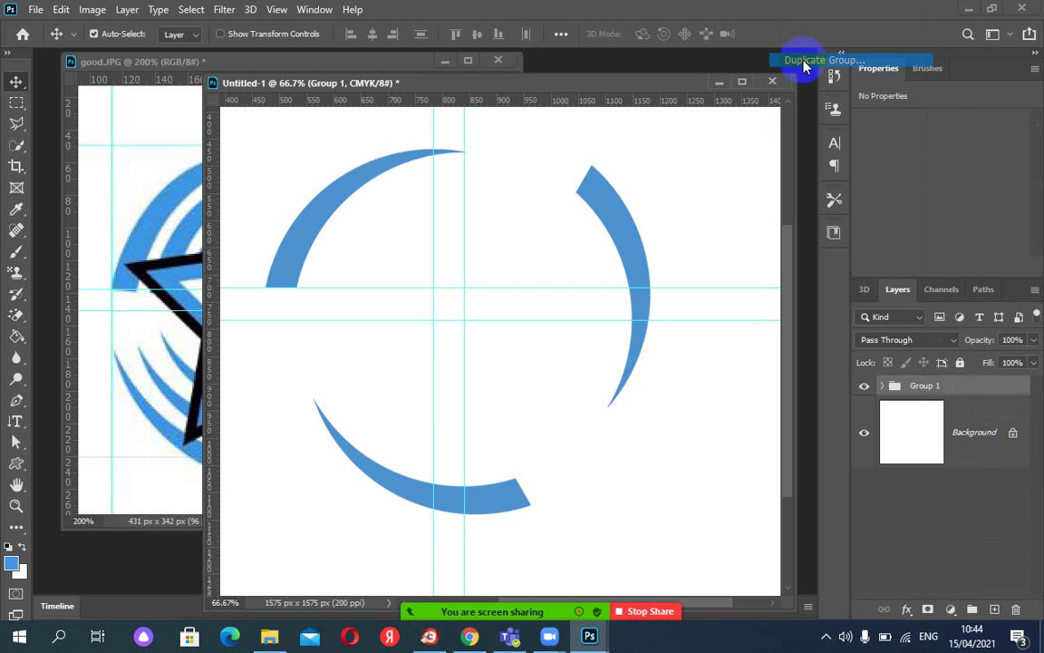
click(655, 166)
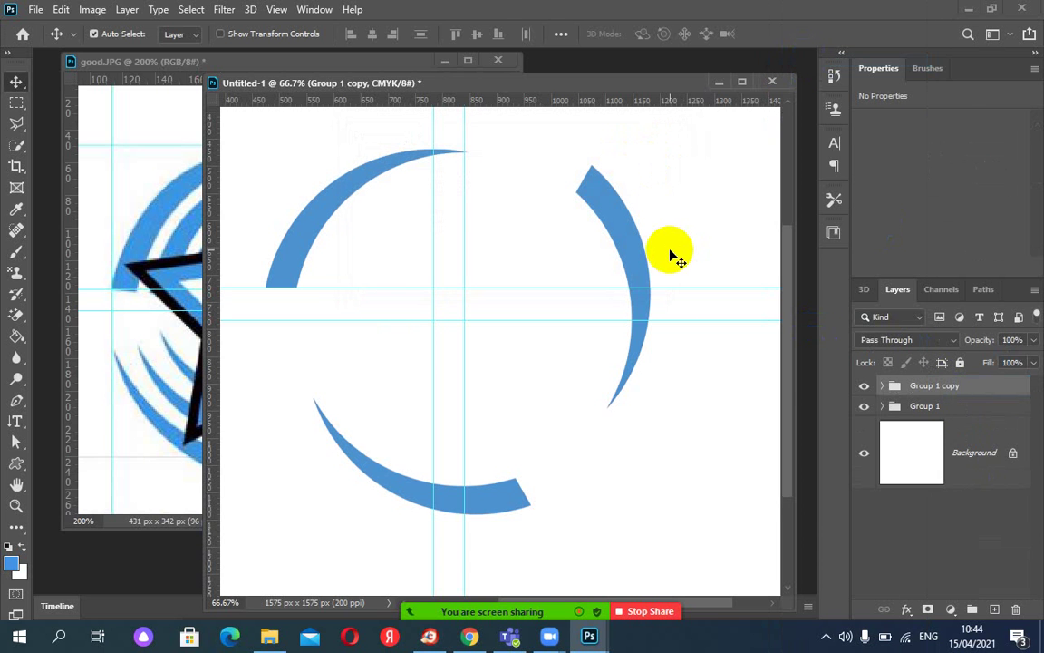
Scale Group 1 copy proportionally down to 73.34% and commit it as the inner ring.
key(ctrl+t)
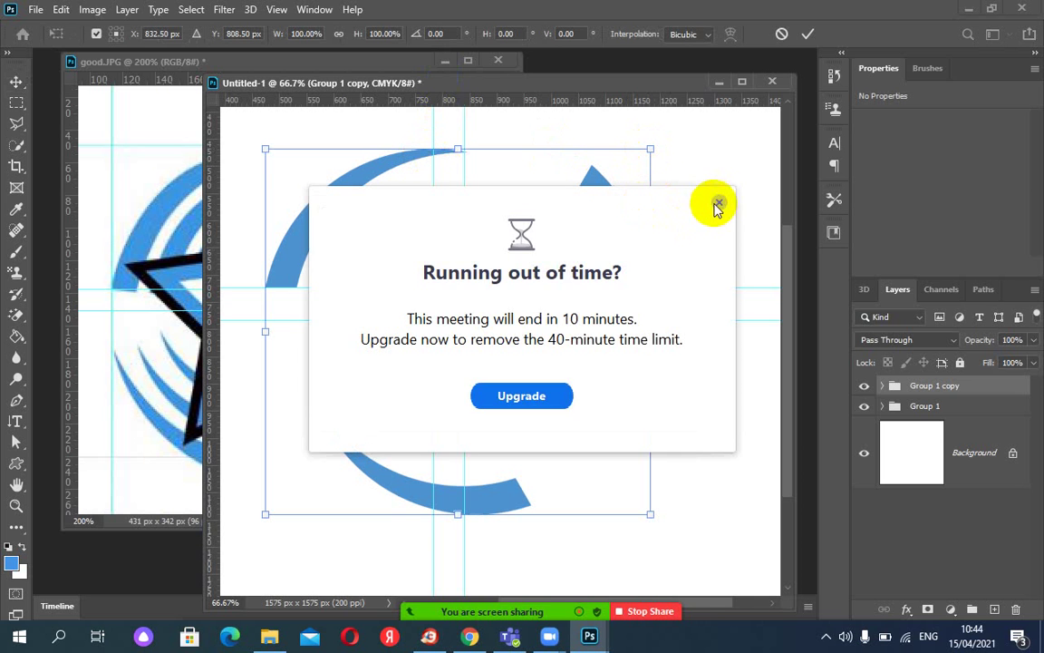
click(718, 202)
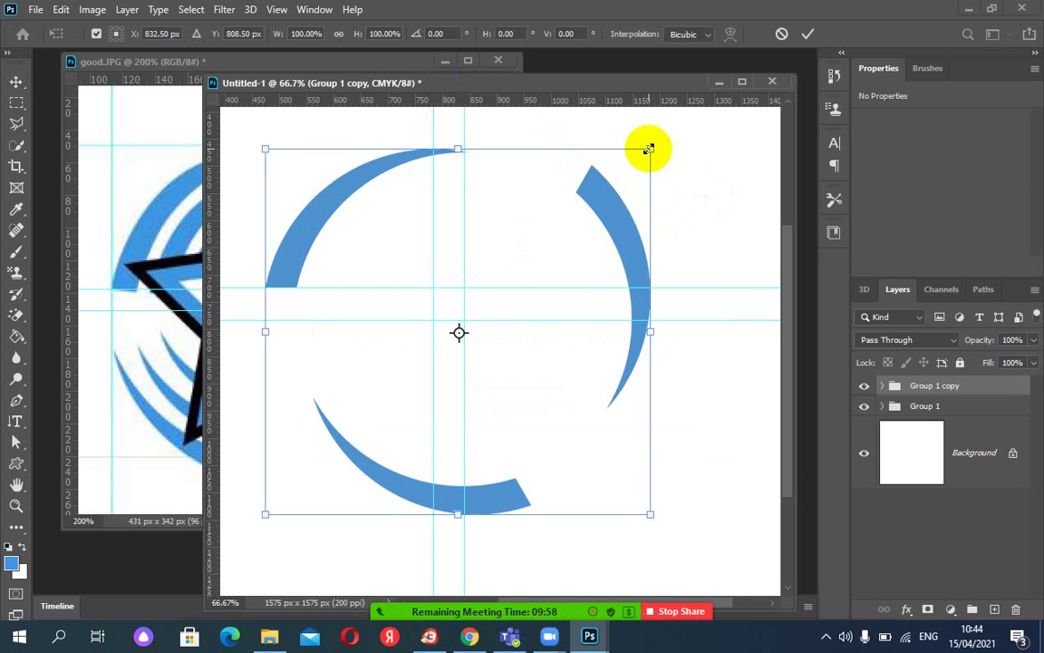
drag(649, 149, 598, 199)
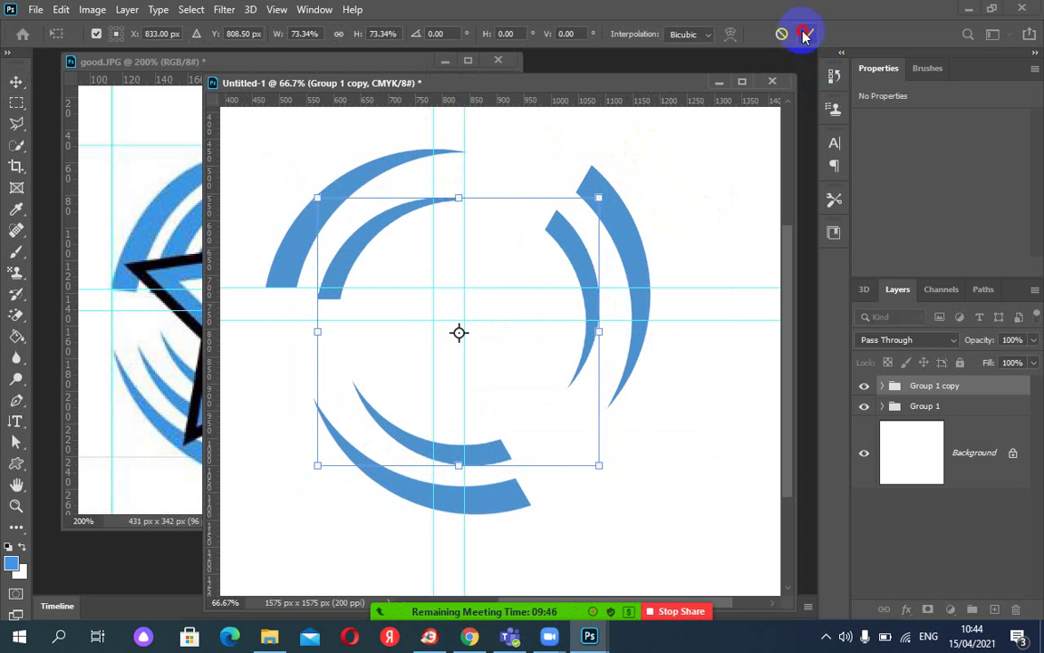
key(Return)
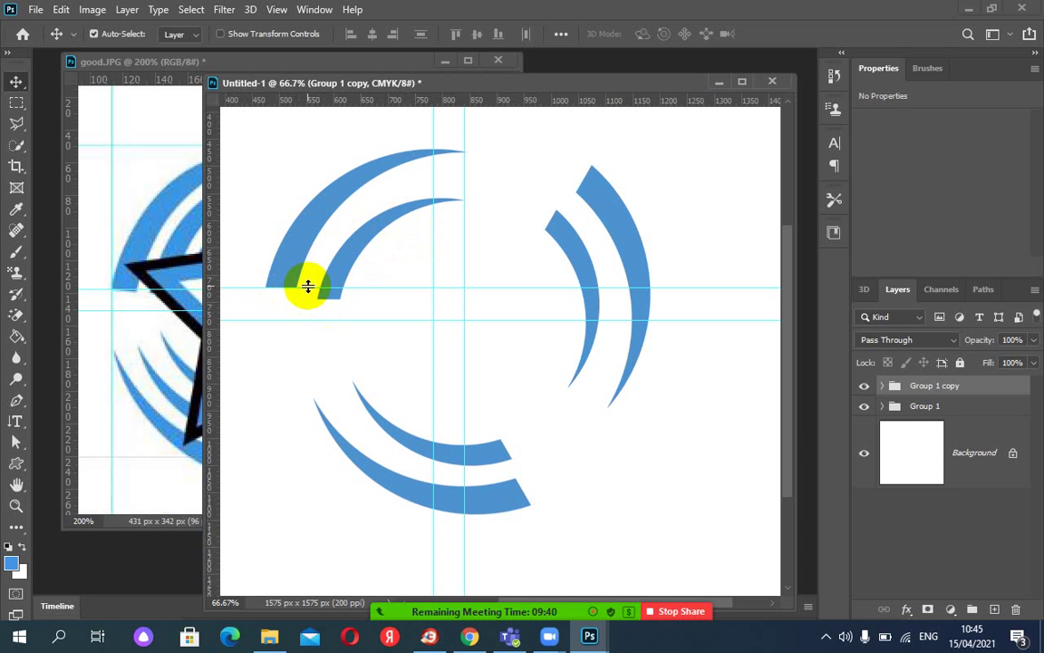
Select a rectangle across the inner left arc's end, attempt deleting it, then expand Group 1 copy.
drag(435, 83, 509, 153)
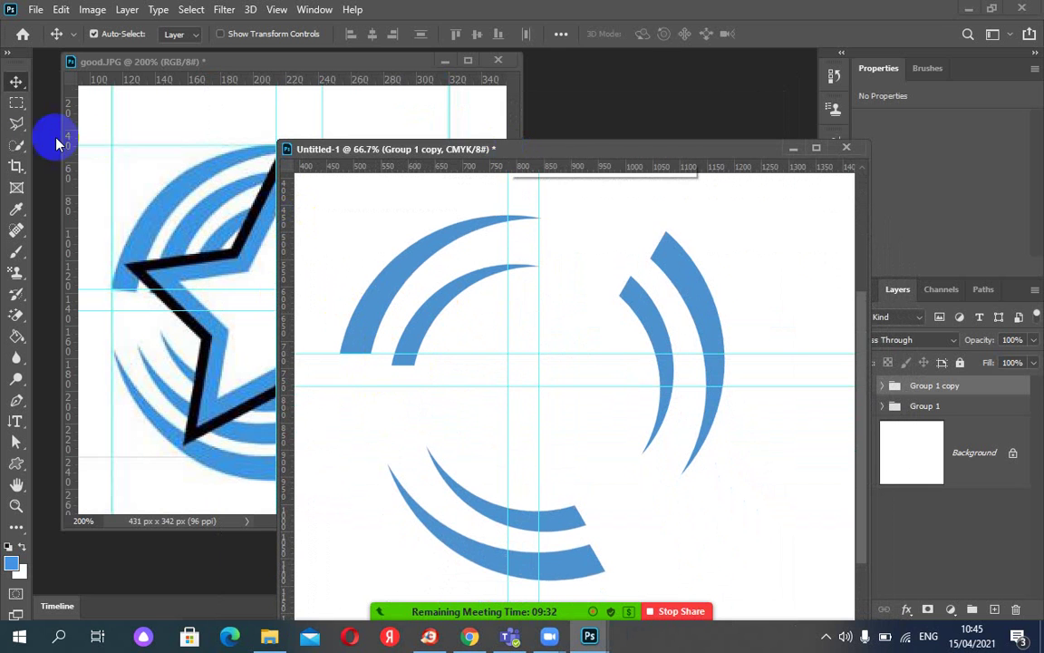
click(16, 103)
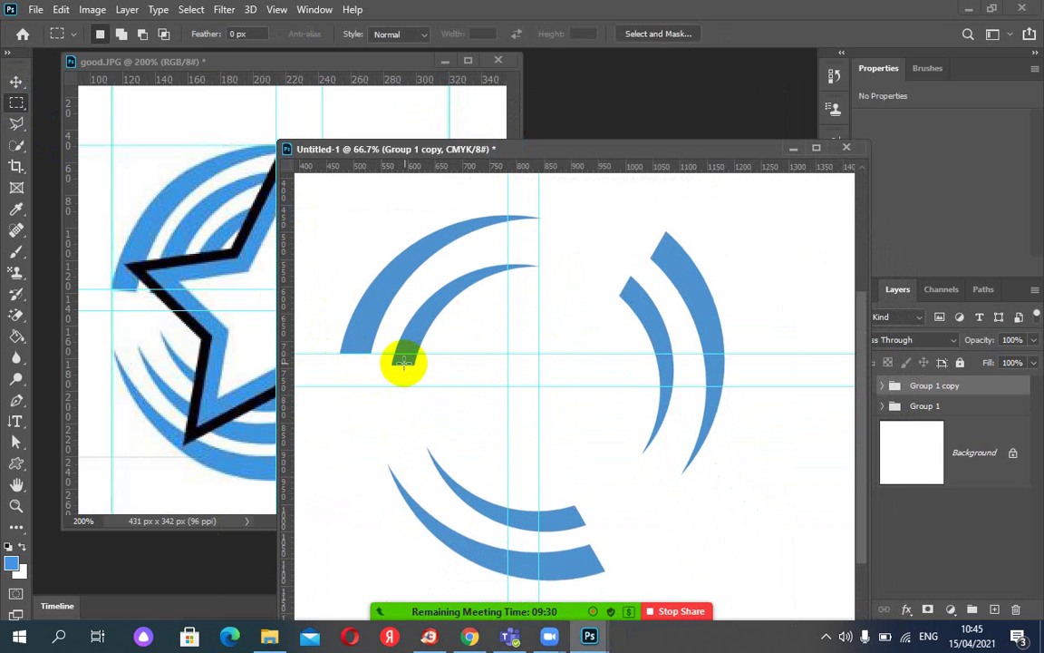
drag(350, 353, 475, 400)
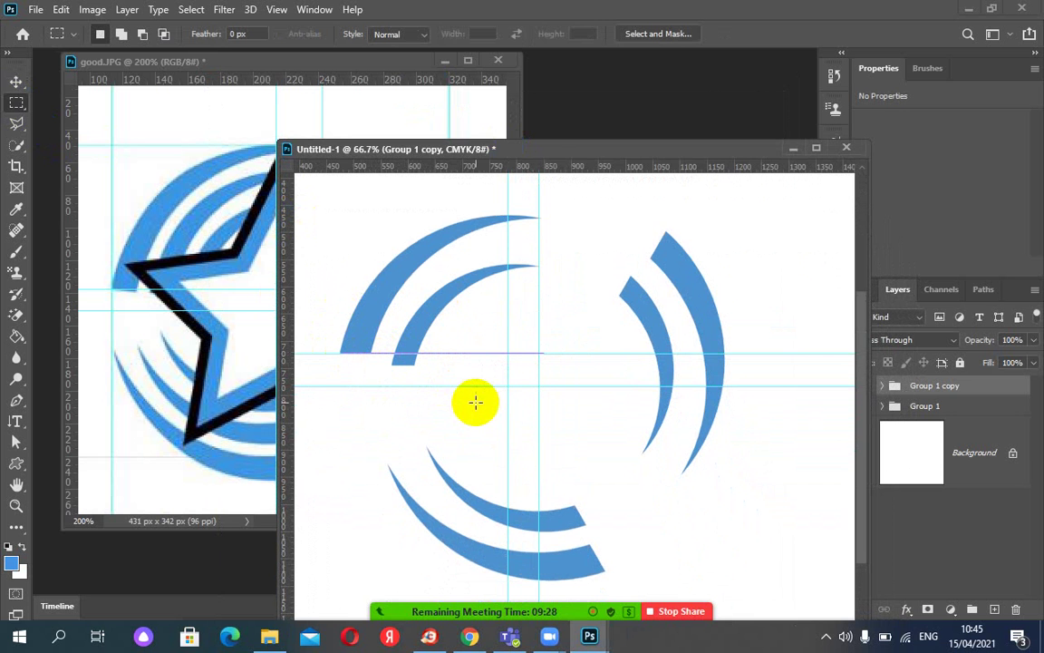
key(Delete)
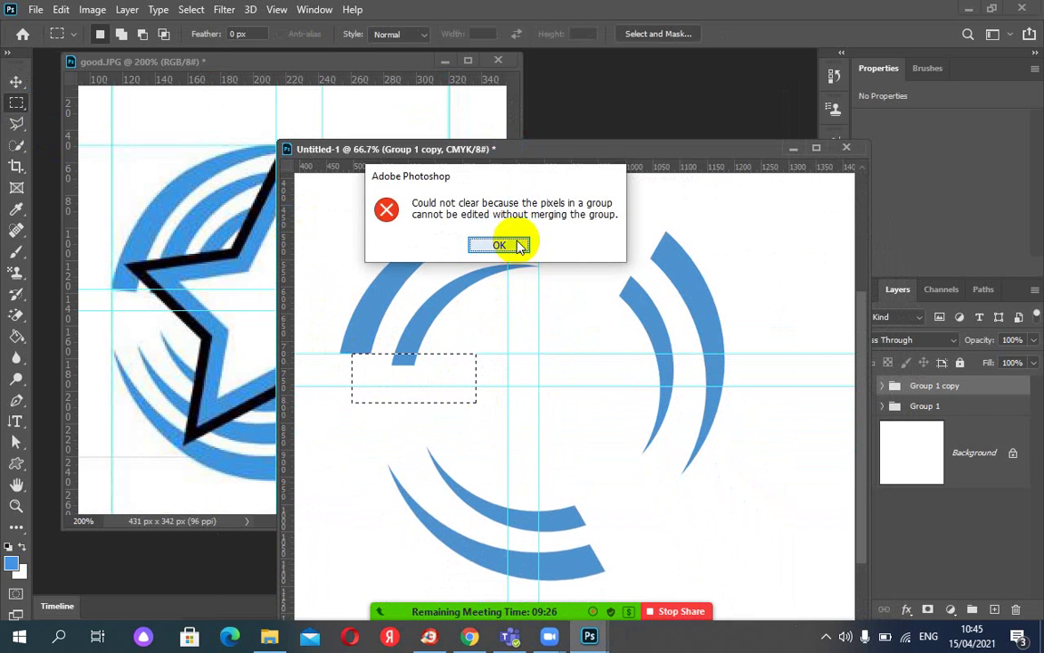
click(515, 242)
click(882, 386)
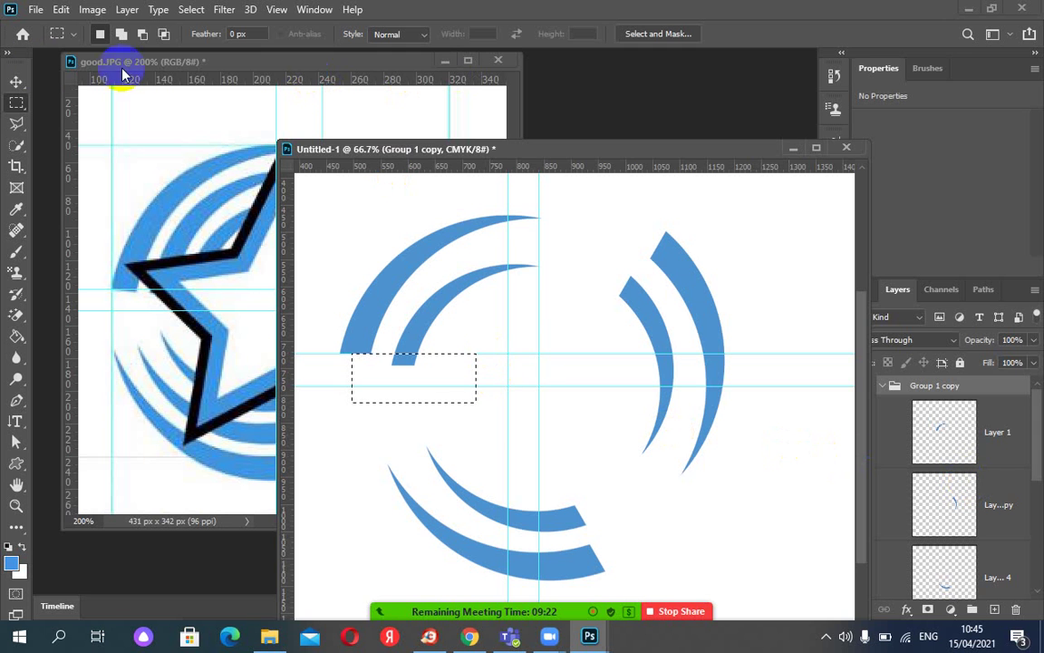
click(15, 82)
Pick the inner left arc's layer and clear the rectangular selection.
click(433, 314)
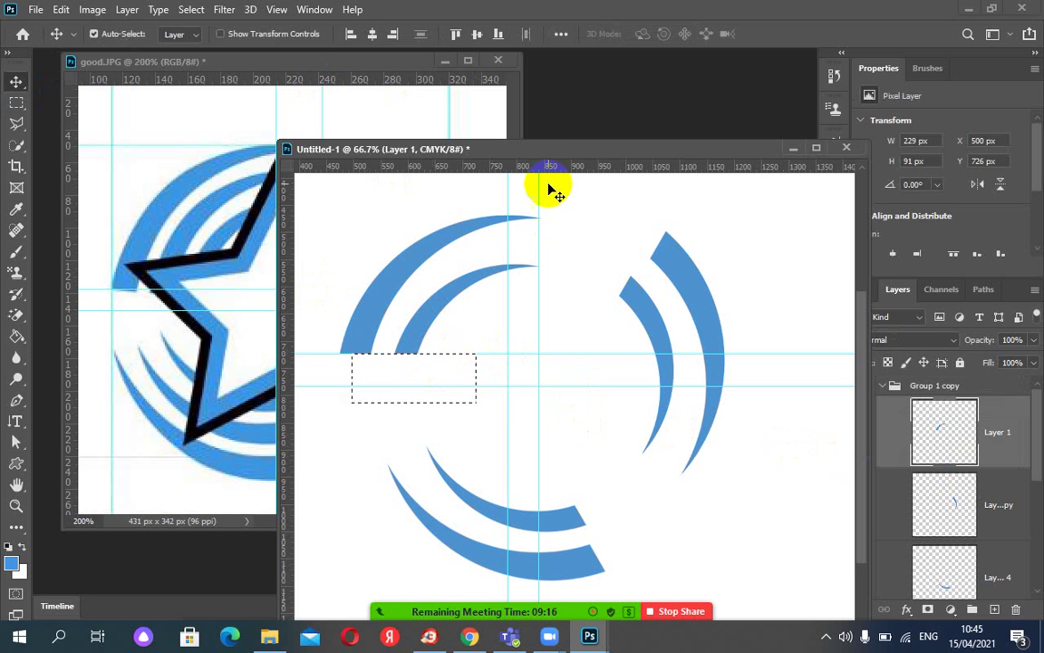
drag(544, 154, 529, 155)
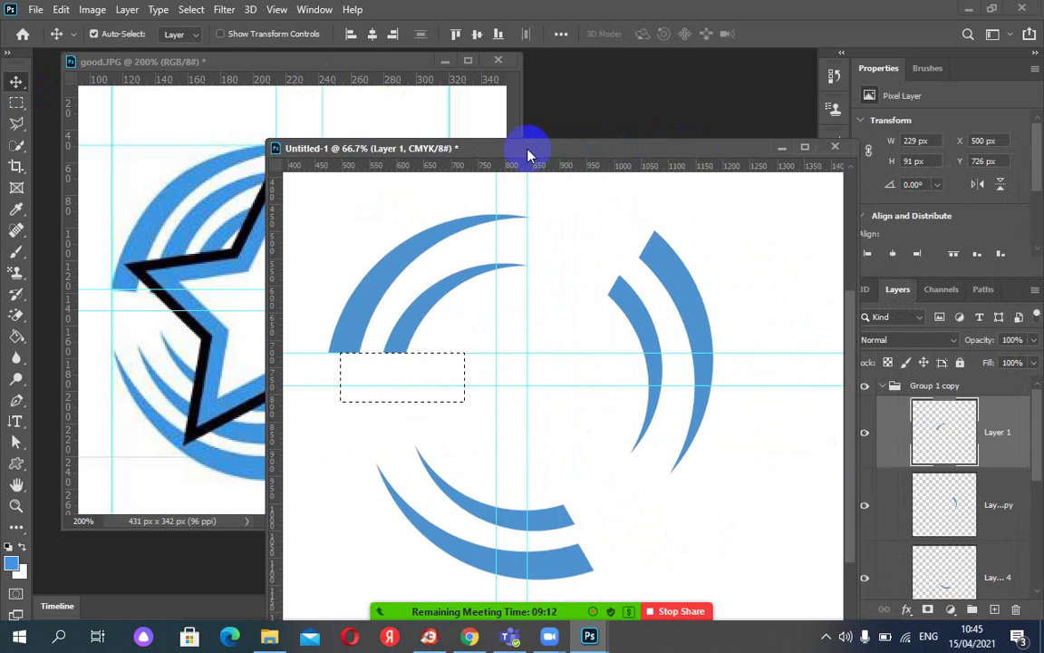
key(ctrl)
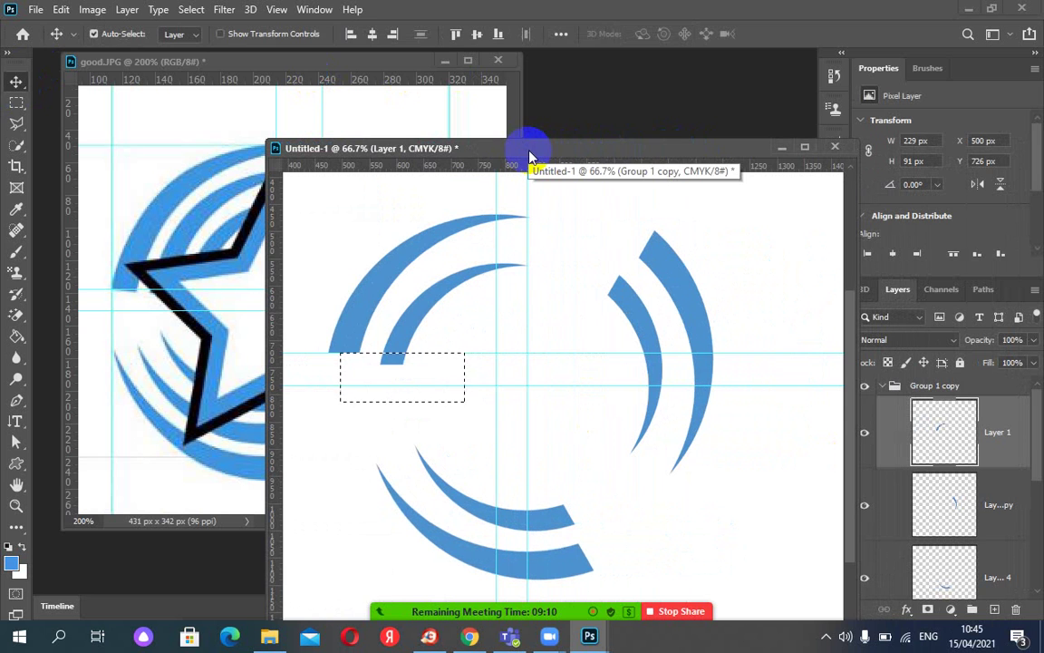
key(ctrl+d)
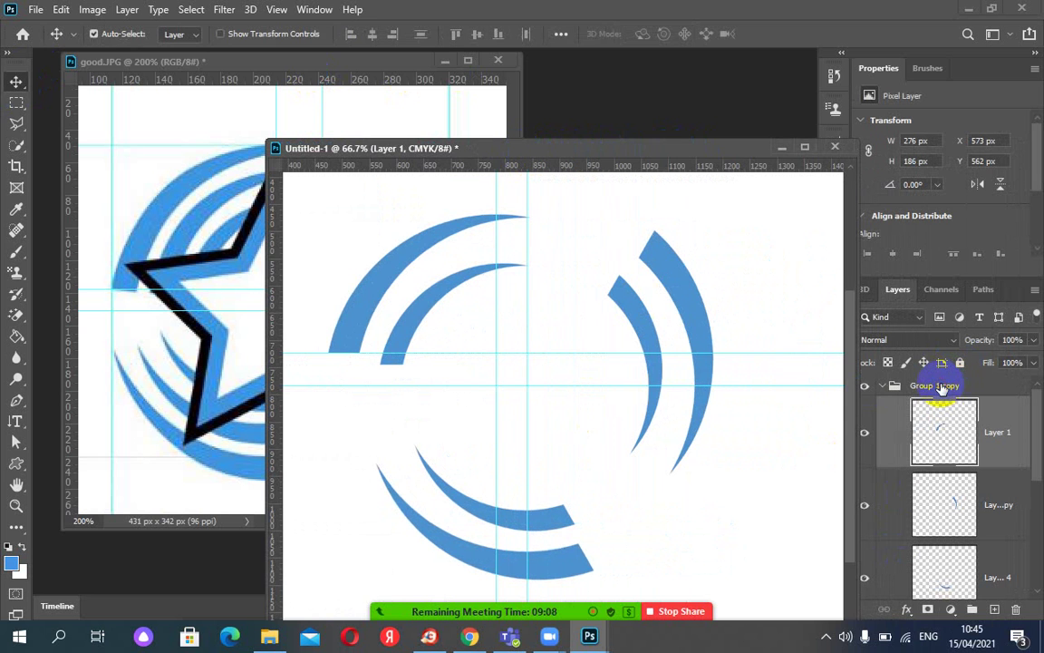
Rotate Group 1 copy about 4.22° clockwise, commit it, and collapse the group.
click(942, 388)
key(ctrl+t)
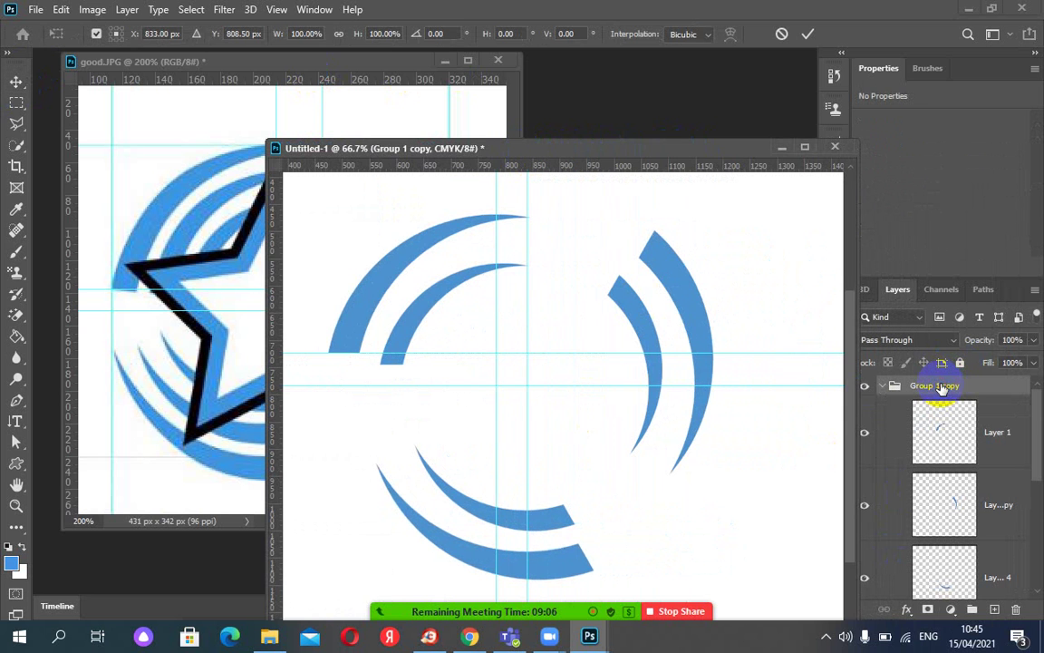
drag(700, 296, 716, 306)
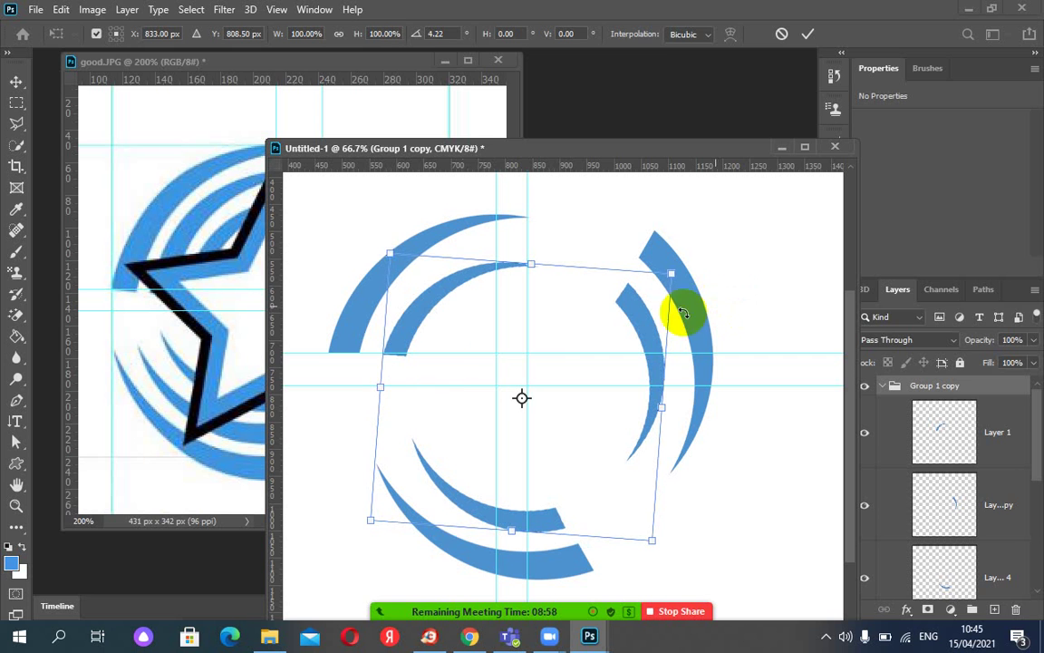
click(807, 34)
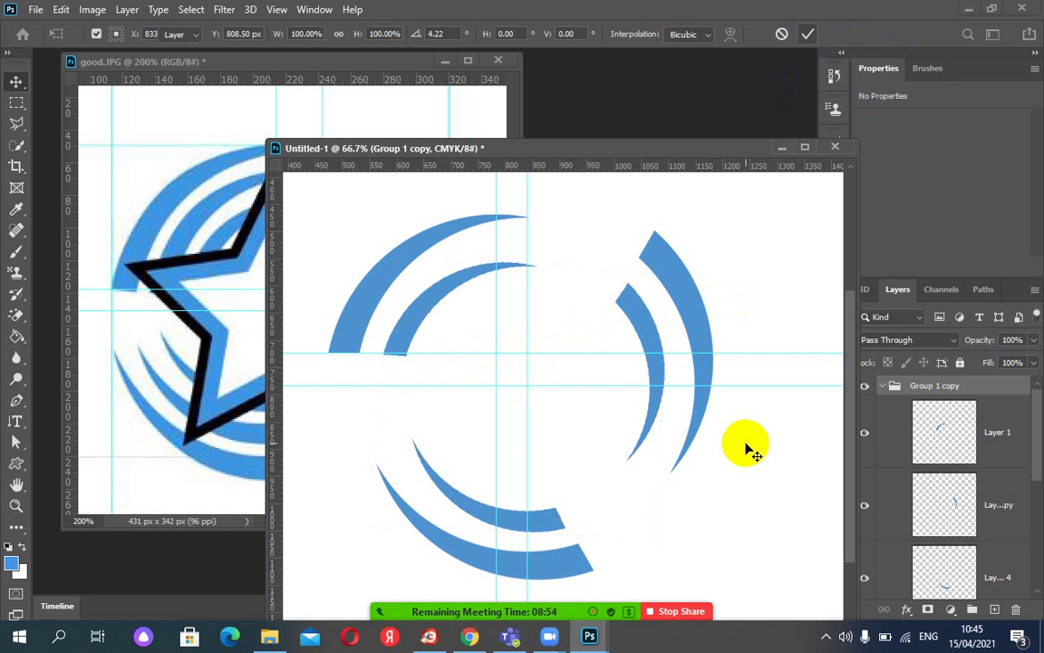
drag(583, 151, 522, 144)
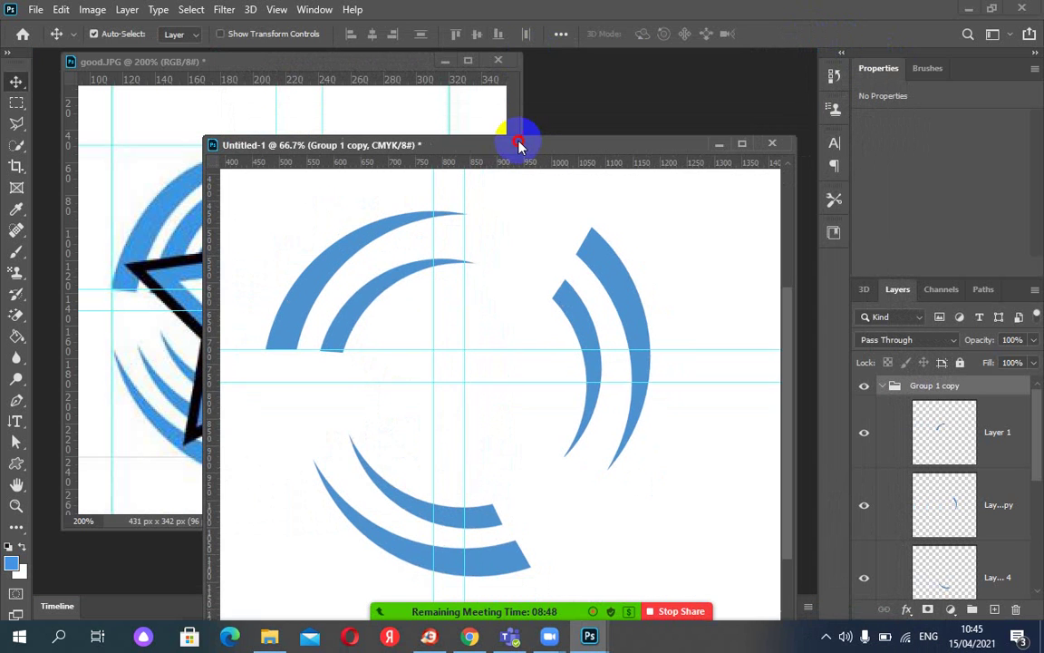
click(883, 386)
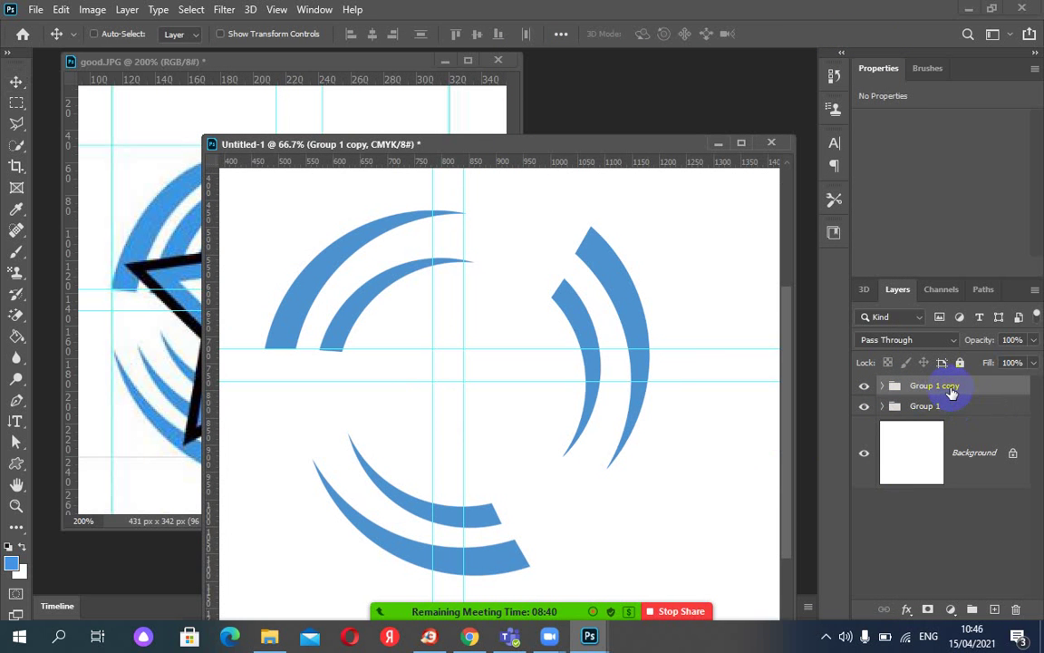
Commit Group 1 copy's transform and duplicate it as Group 1 copy 2.
key(ctrl+t)
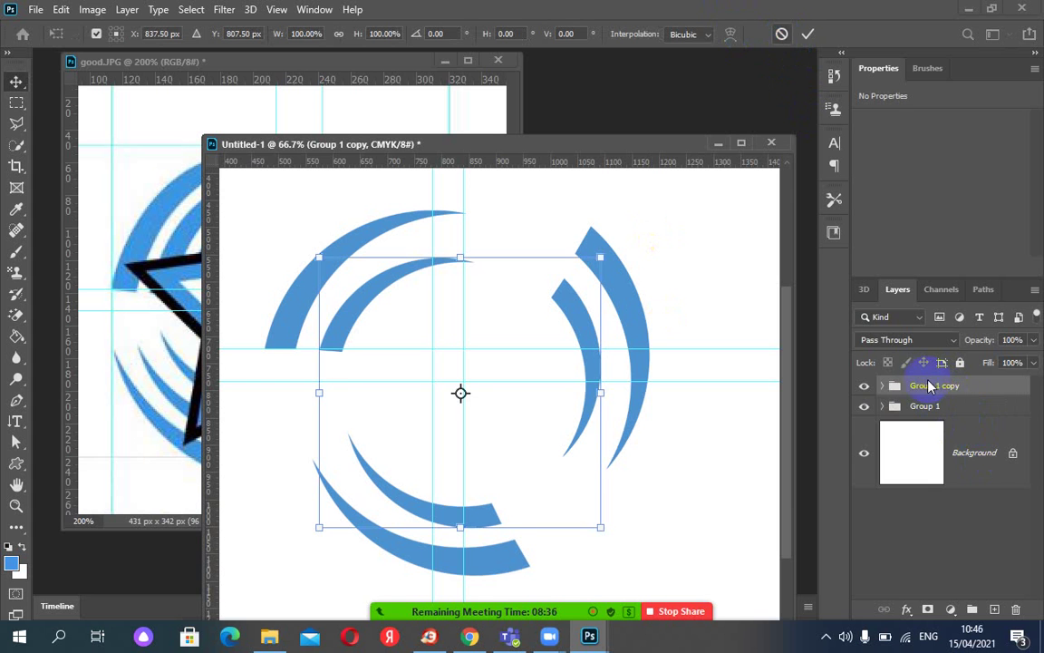
click(917, 390)
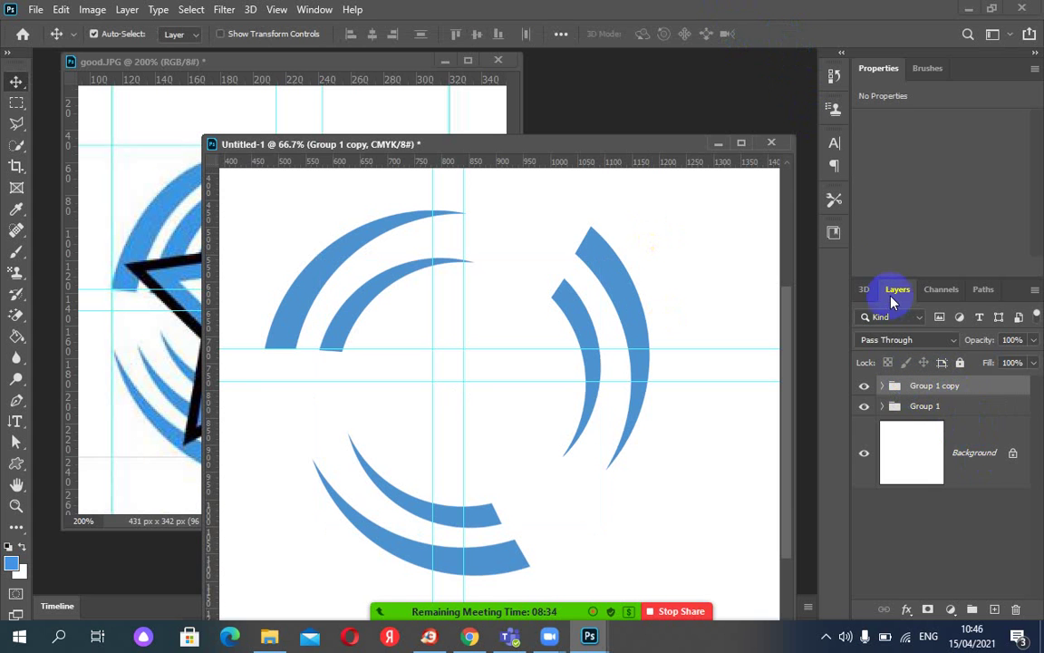
right_click(920, 387)
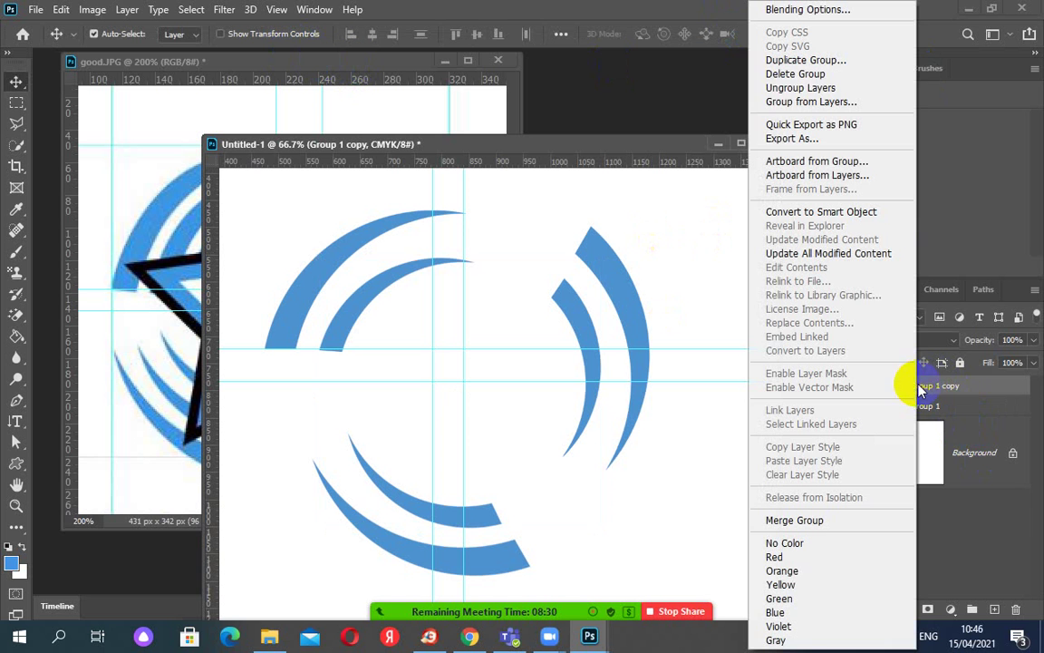
click(789, 61)
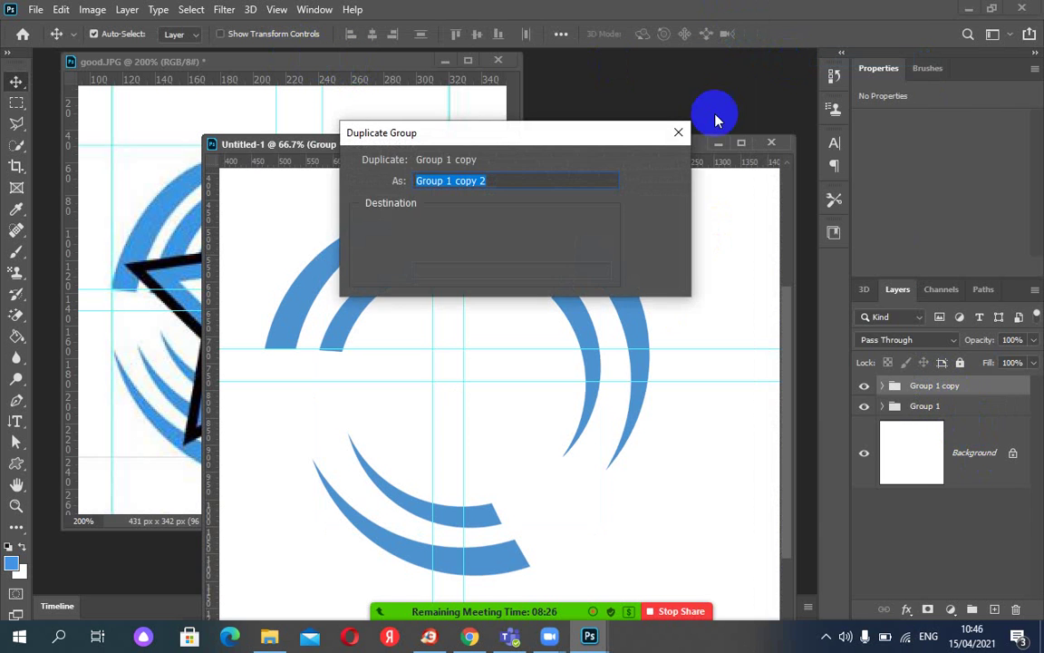
click(653, 164)
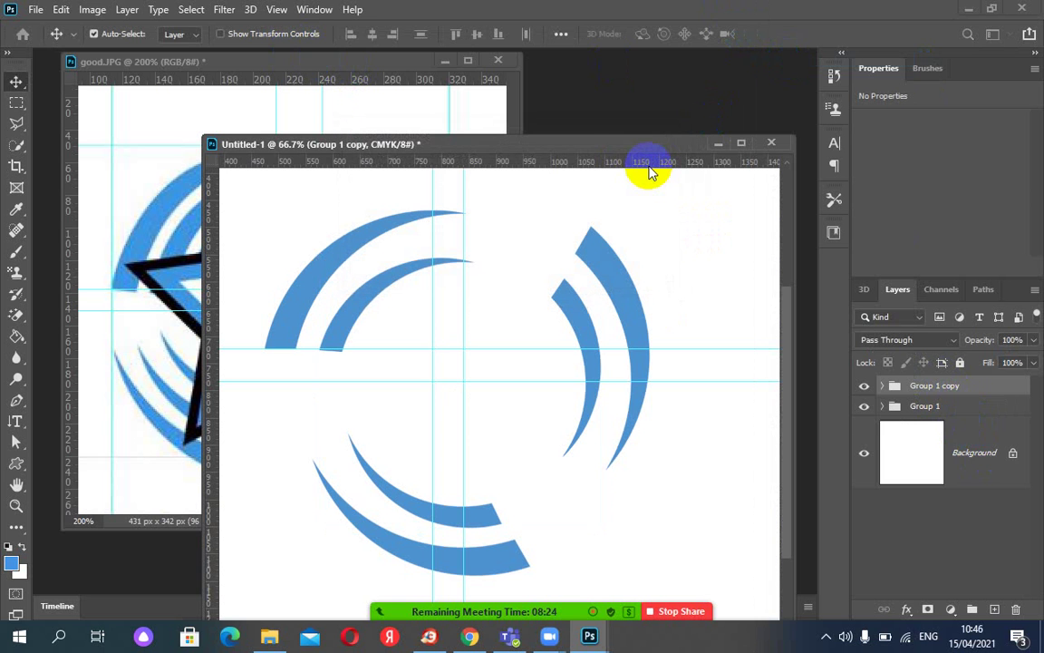
Scale Group 1 copy 2 to 76.88% and rotate it 2.33°, then commit.
key(ctrl+t)
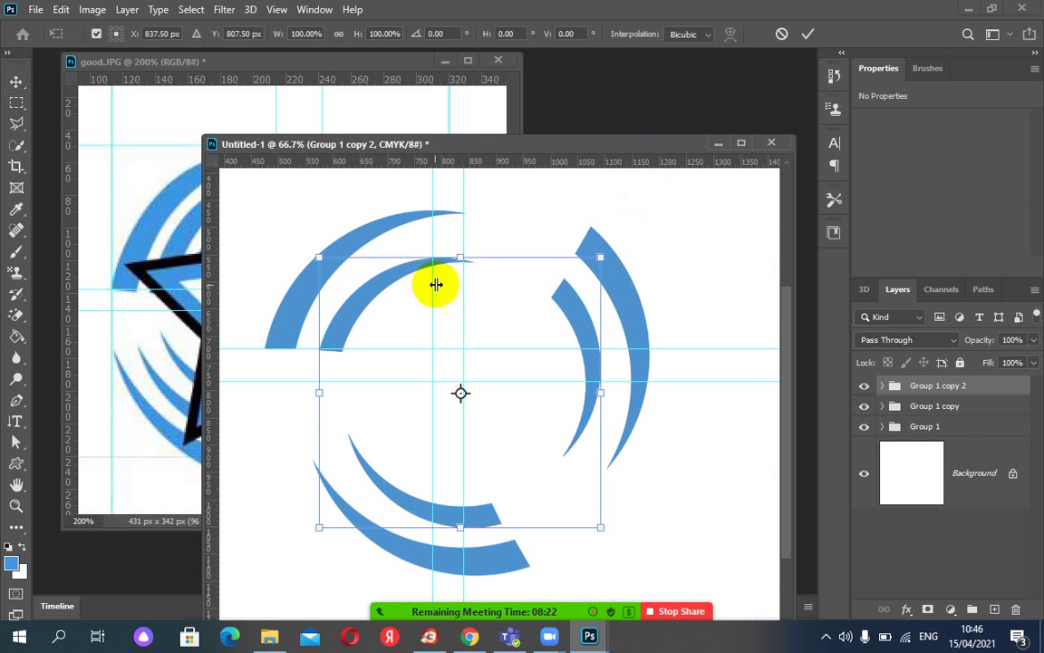
drag(316, 256, 354, 284)
drag(583, 299, 594, 308)
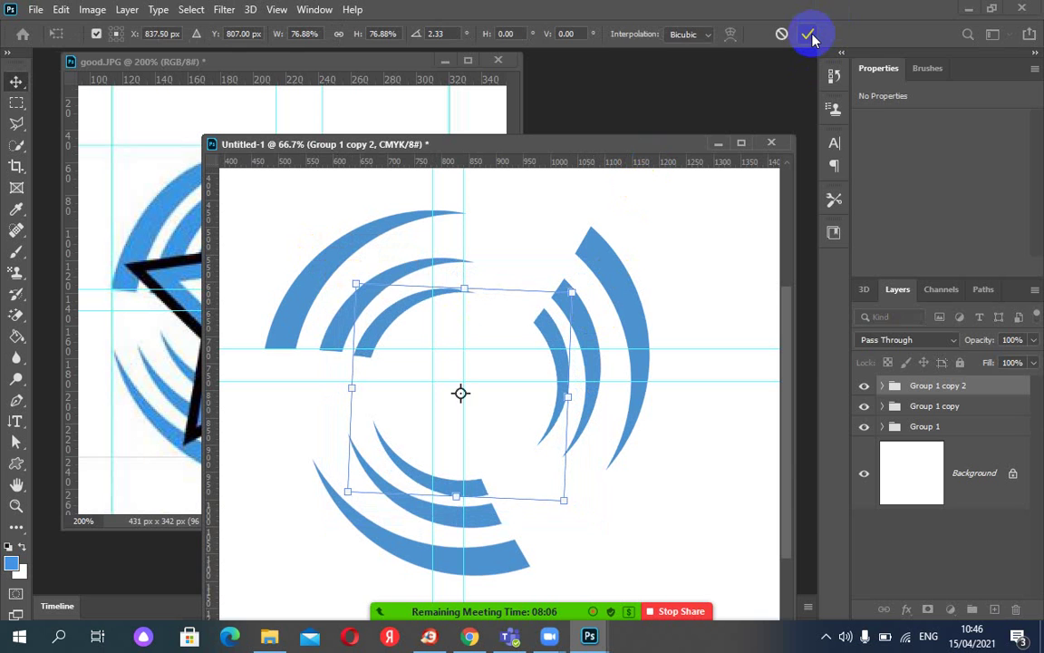
click(808, 34)
click(16, 102)
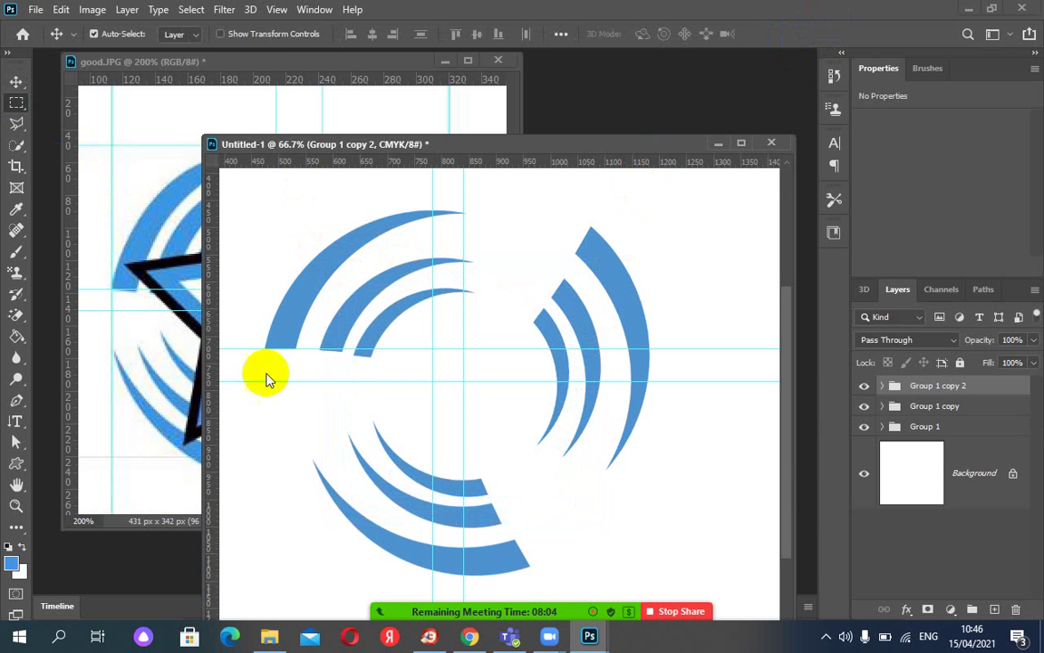
drag(266, 348, 424, 405)
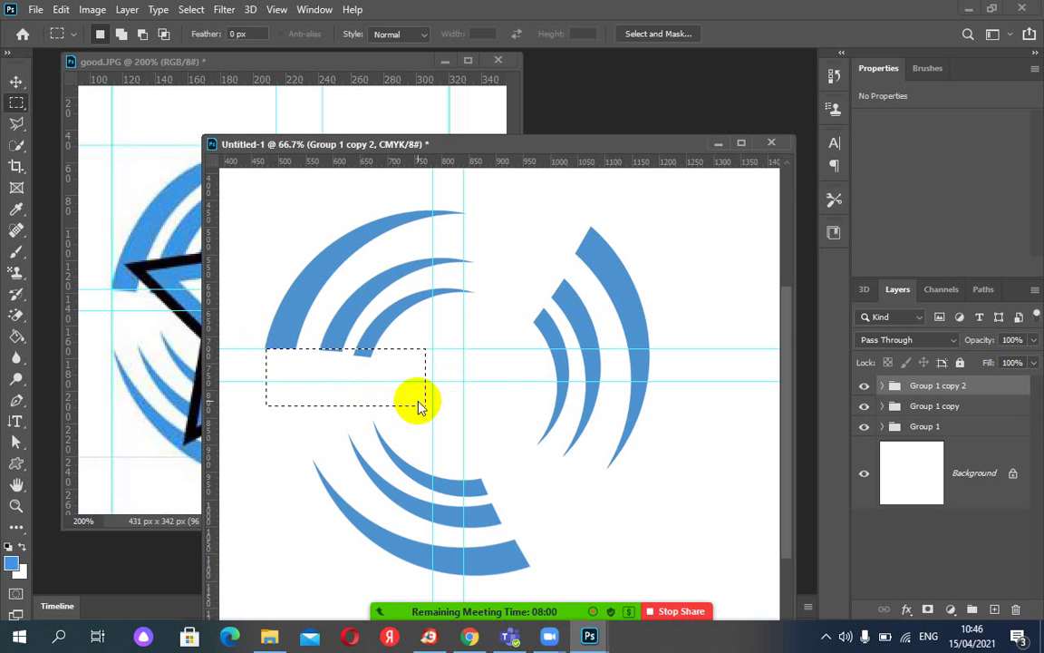
key(Delete)
click(495, 239)
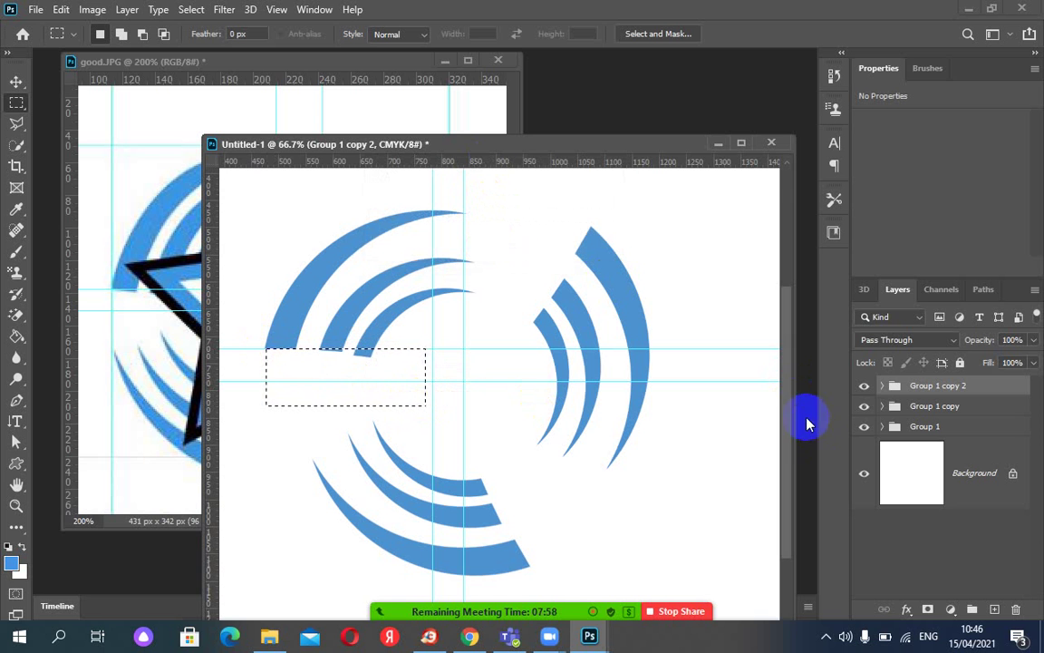
click(881, 385)
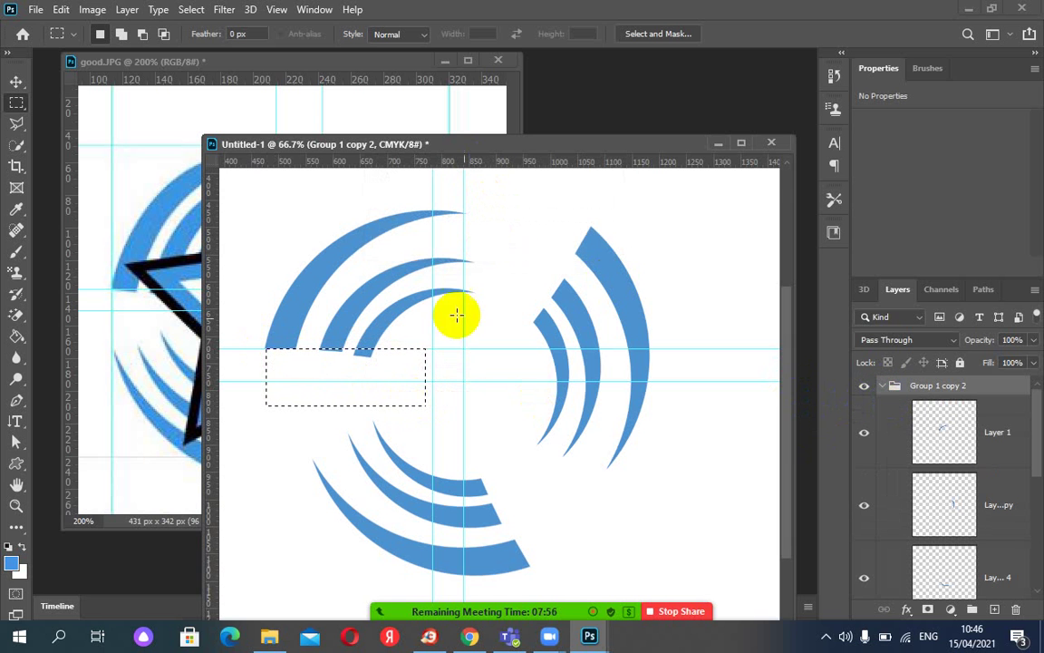
click(16, 82)
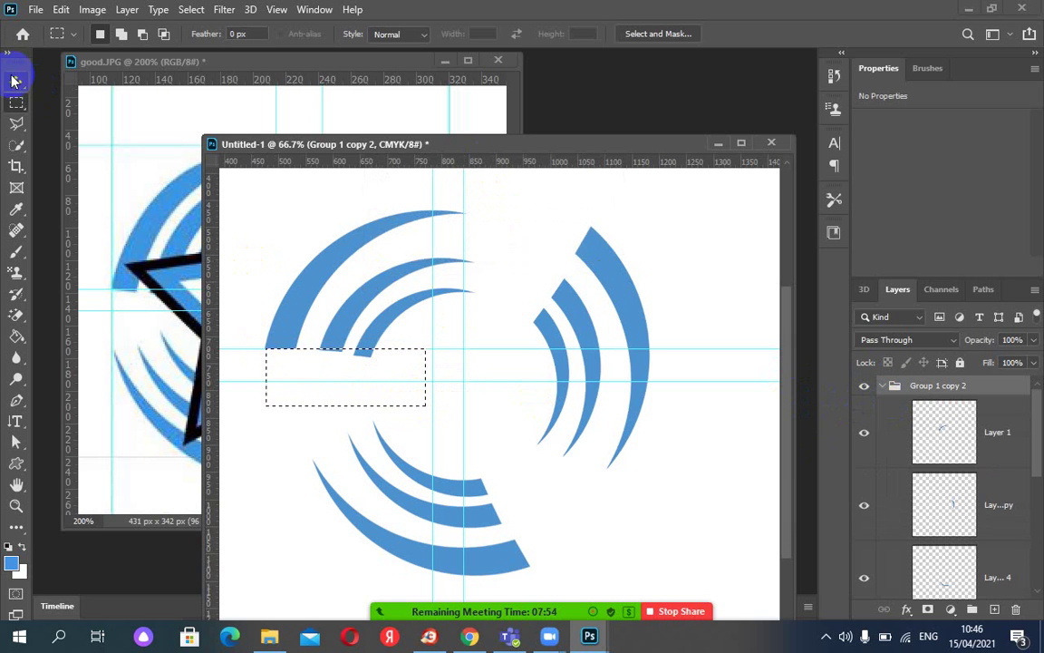
click(372, 292)
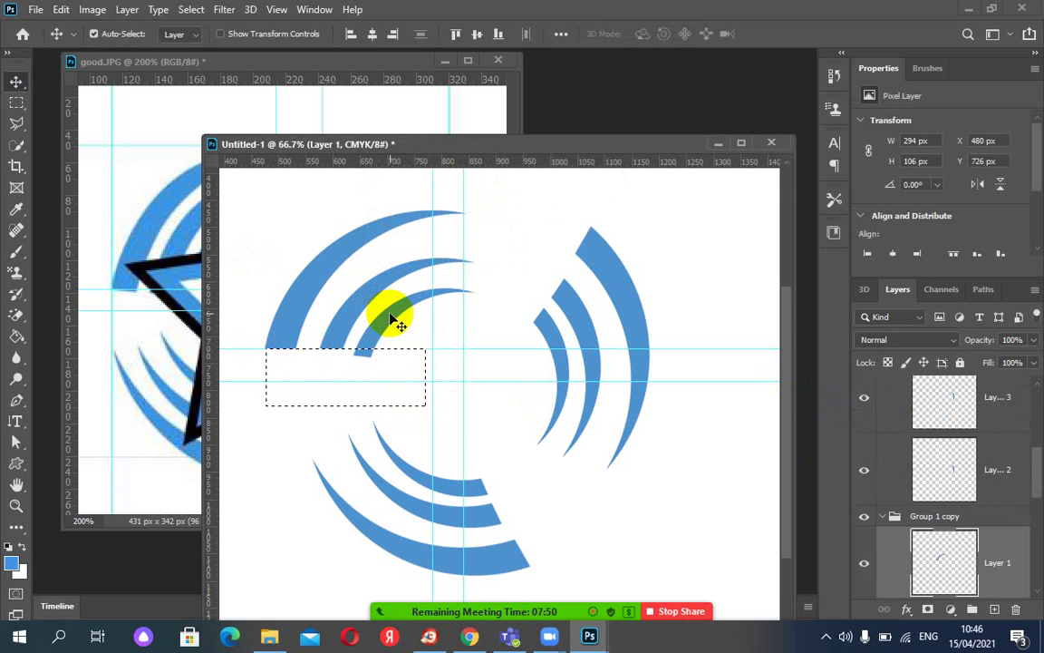
click(394, 322)
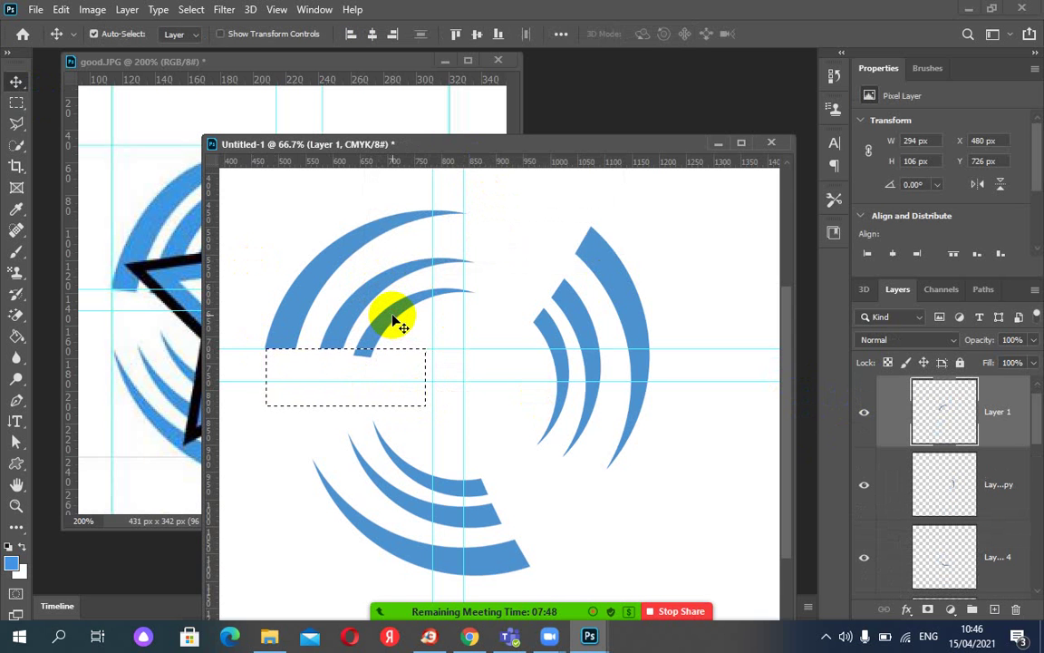
key(ctrl+d)
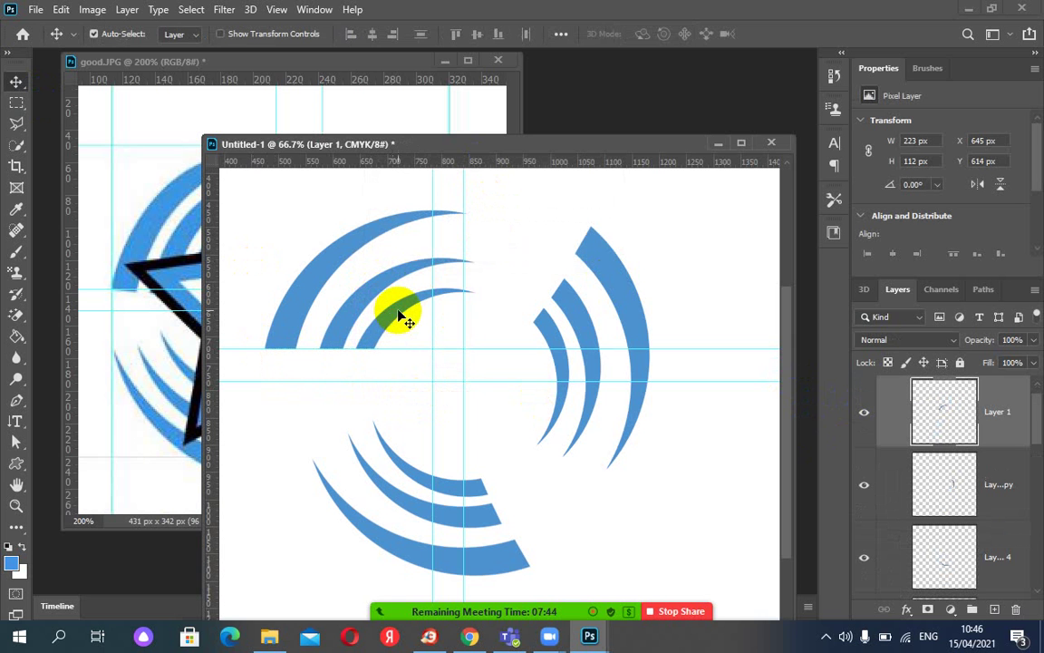
drag(440, 143, 680, 91)
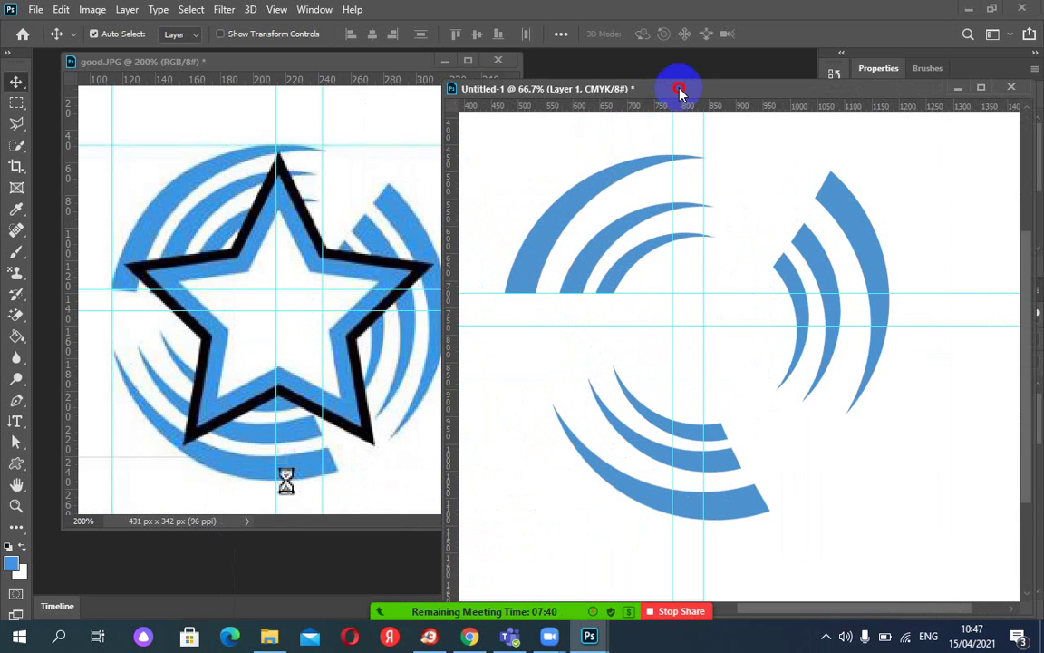
drag(679, 91, 368, 101)
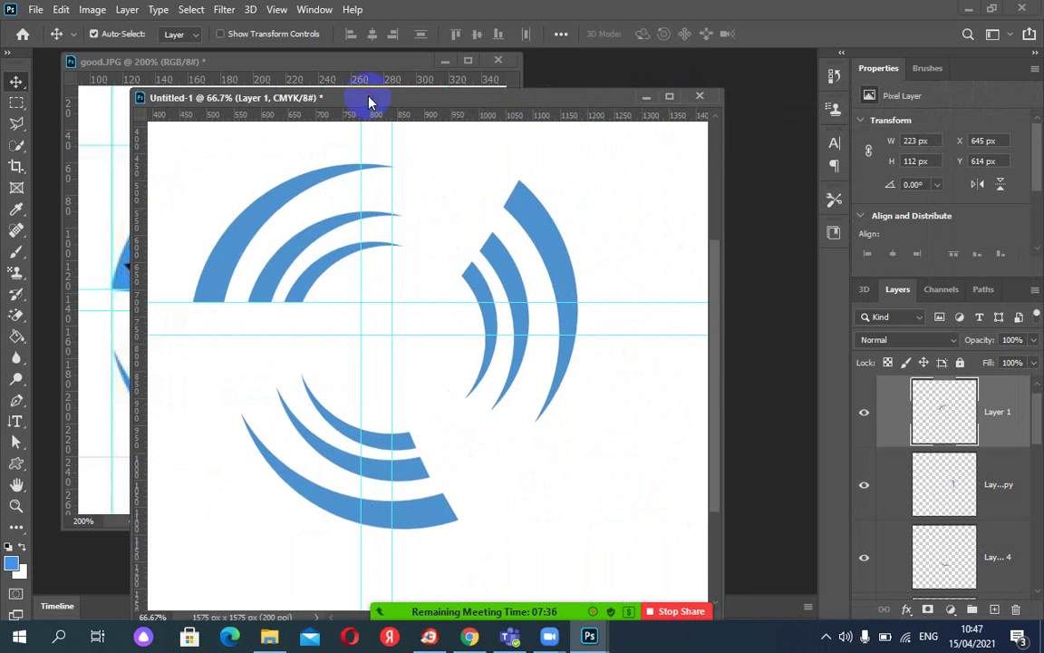
Show the History panel and revert to the Layer Via Copy state.
click(311, 10)
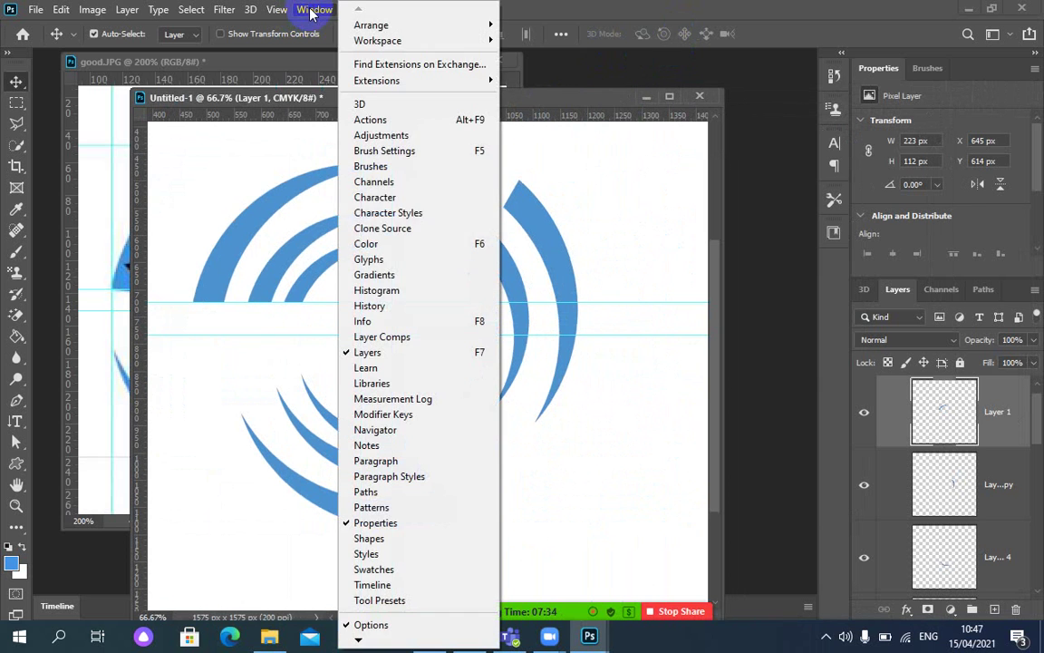
click(371, 307)
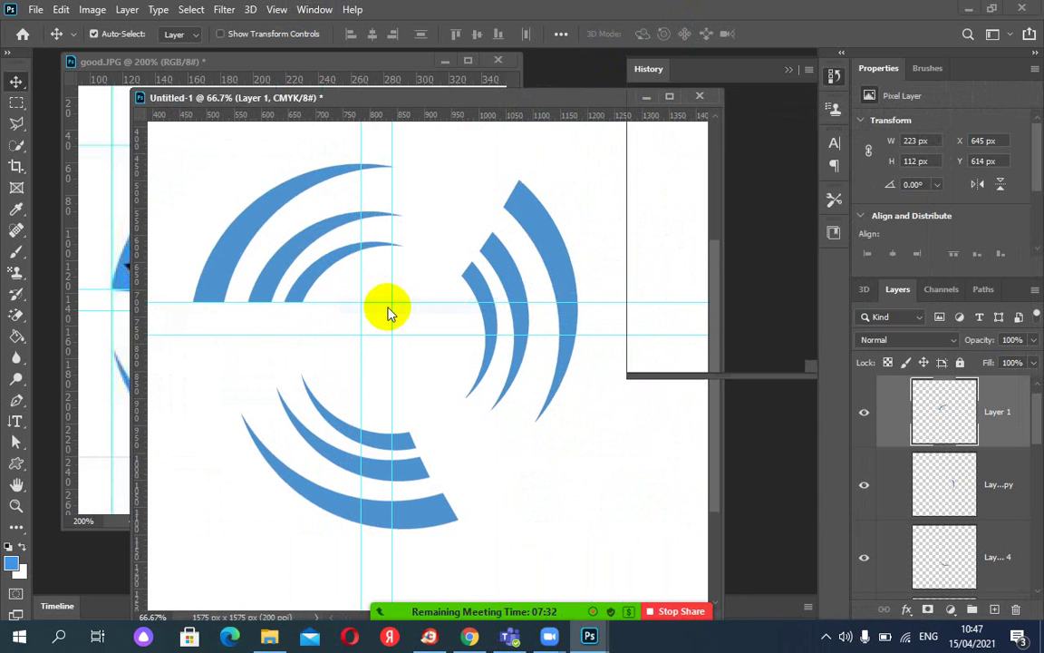
drag(813, 299, 813, 237)
click(691, 212)
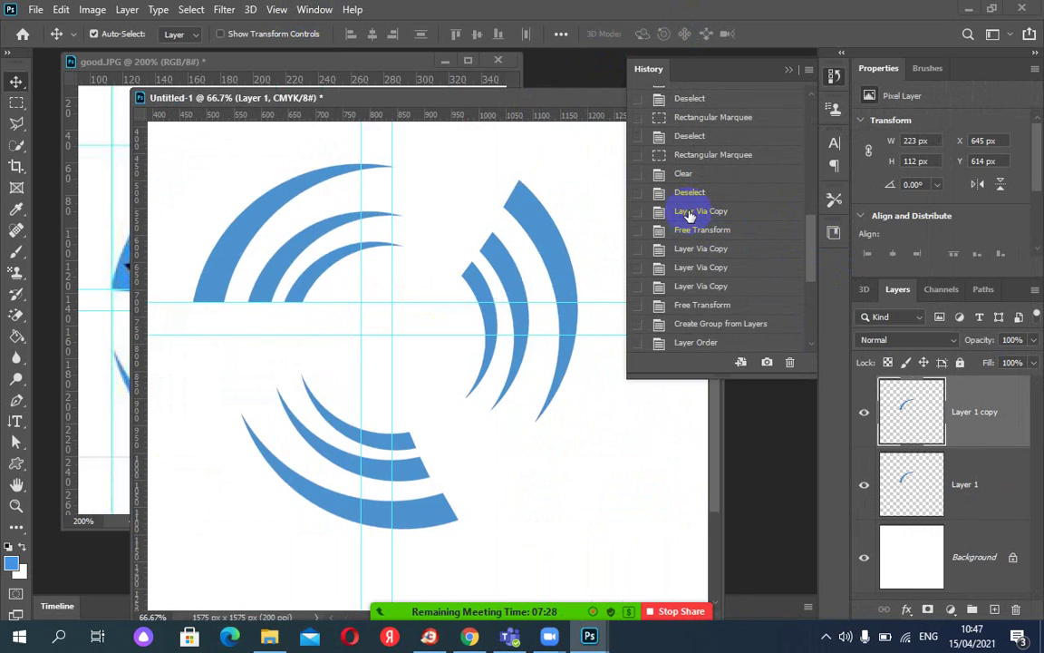
click(693, 232)
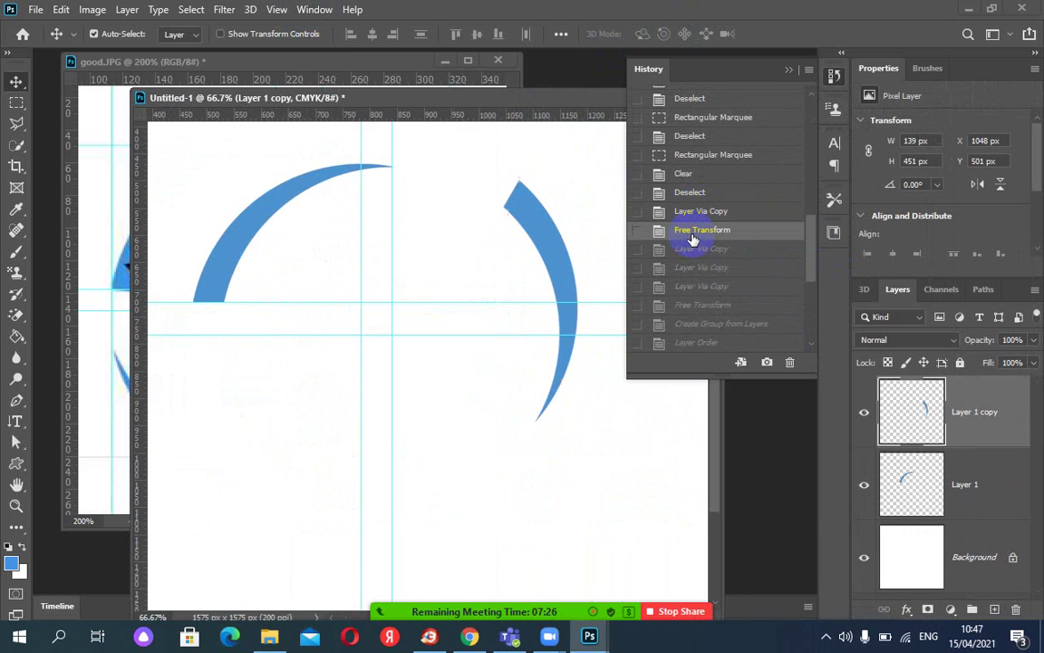
click(690, 211)
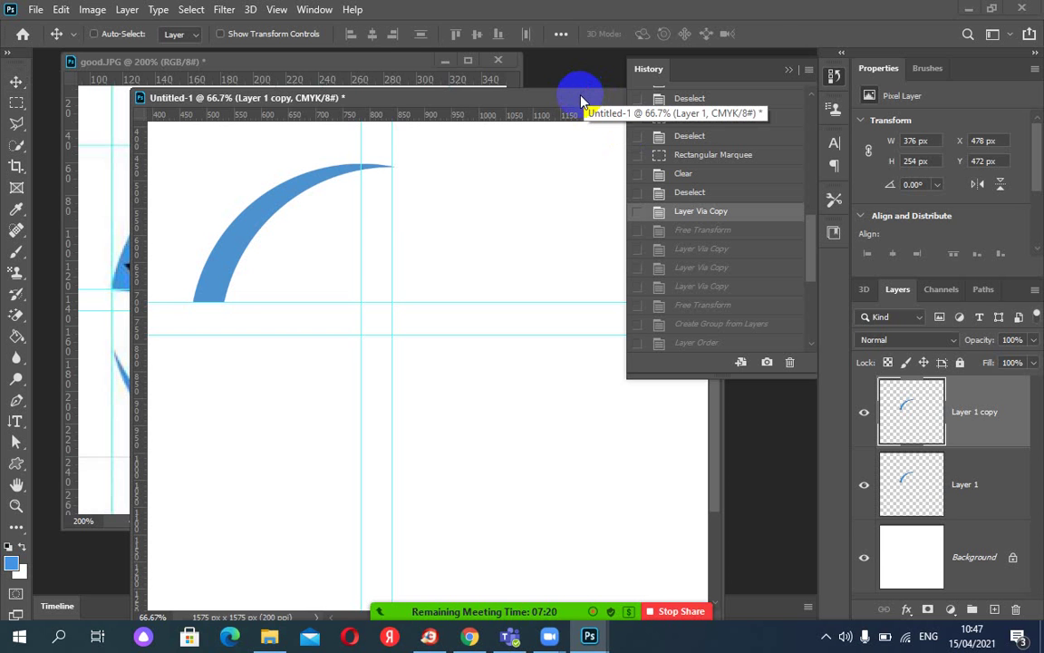
Rotate the arc copy 120° around the guide intersection and commit it.
key(ctrl+t)
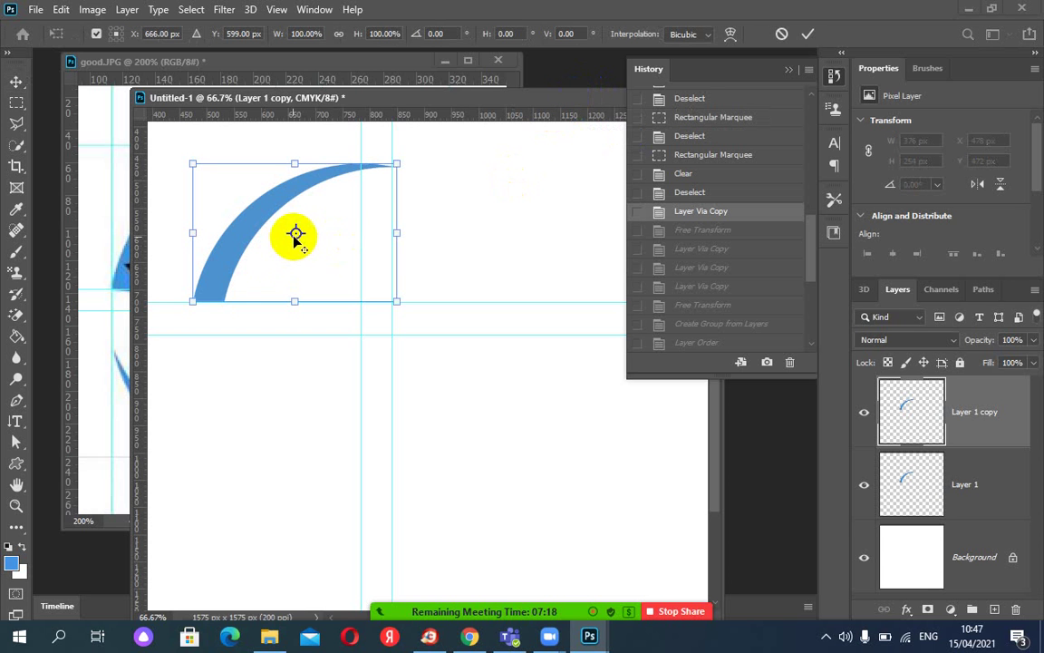
drag(295, 233, 391, 336)
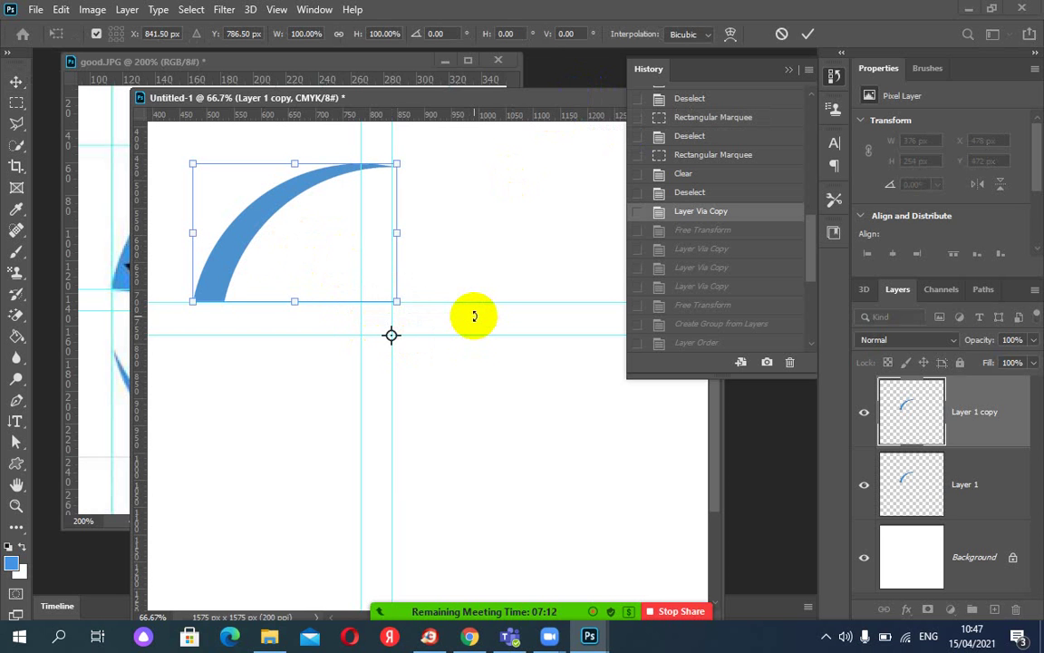
key(ctrl+plus)
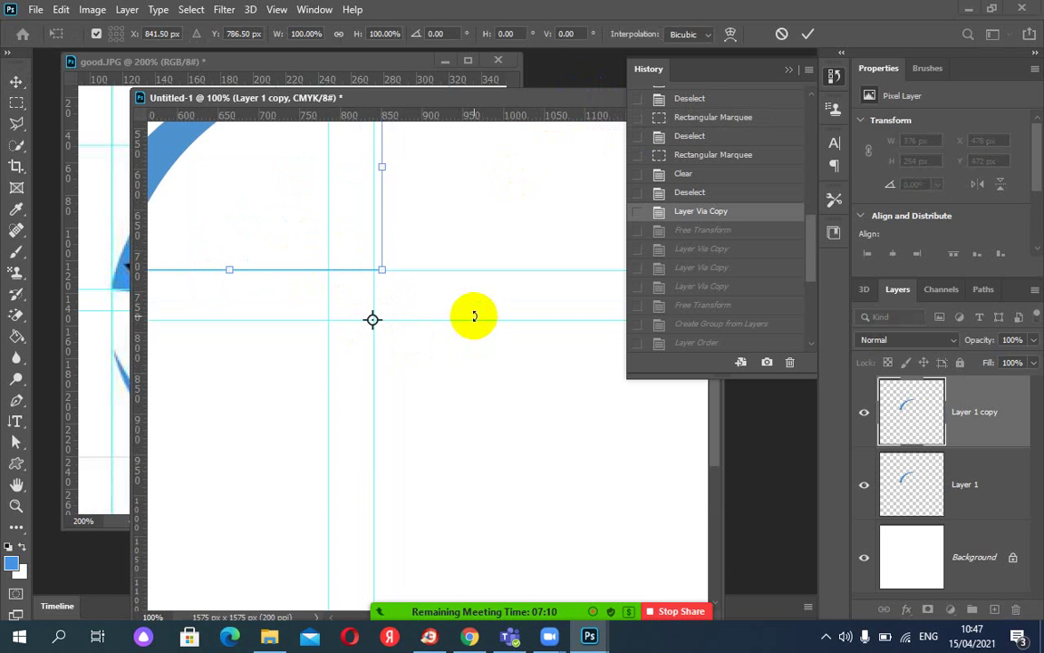
key(ctrl+minus)
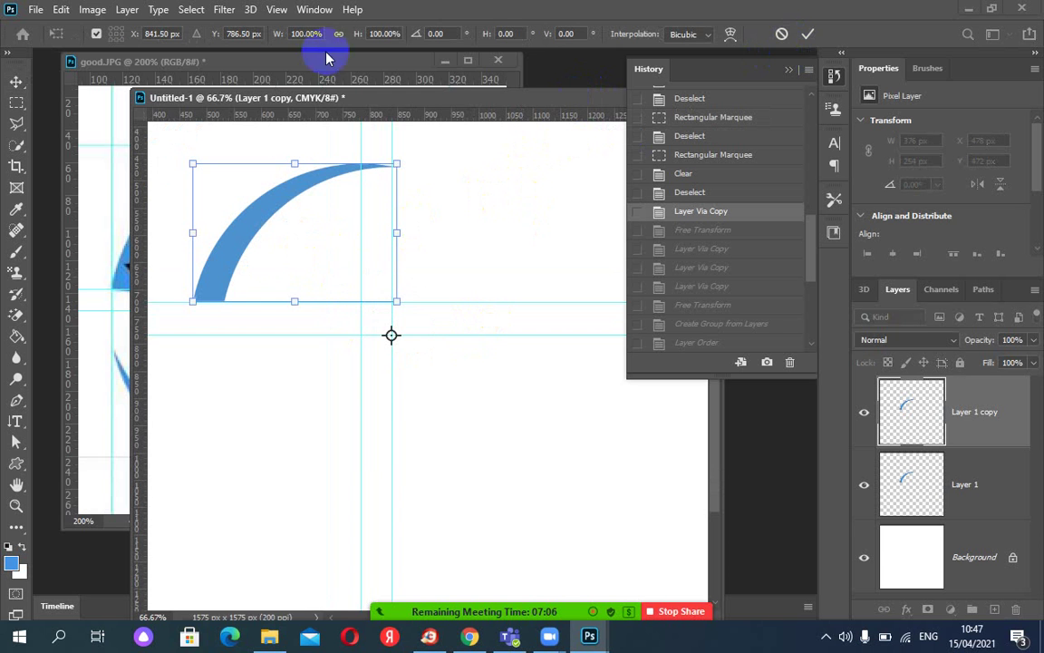
click(436, 34)
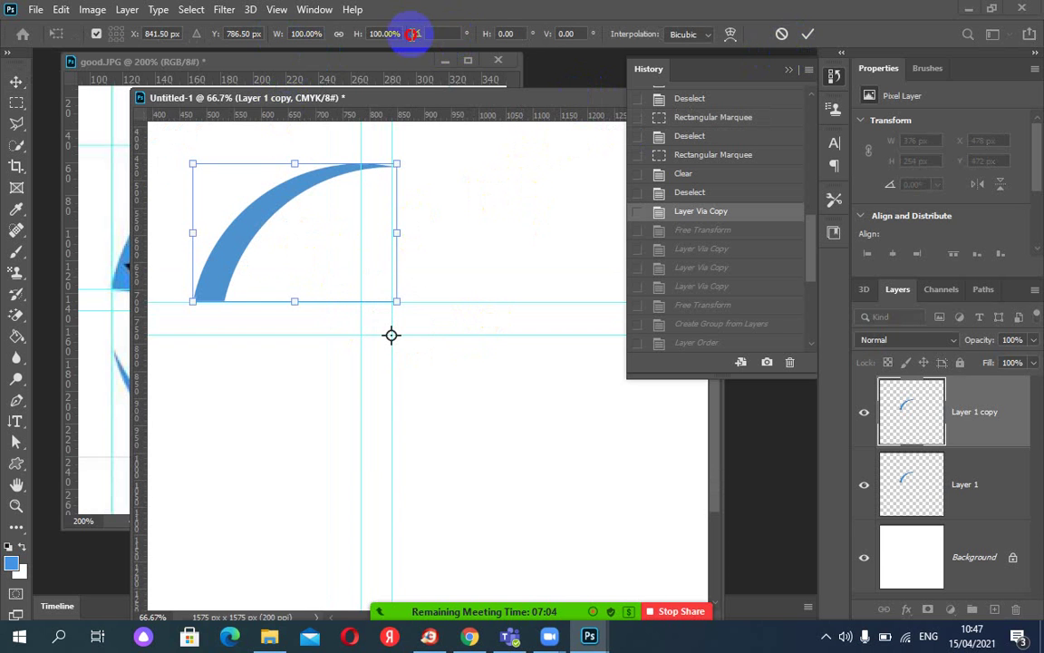
text(120)
key(Return)
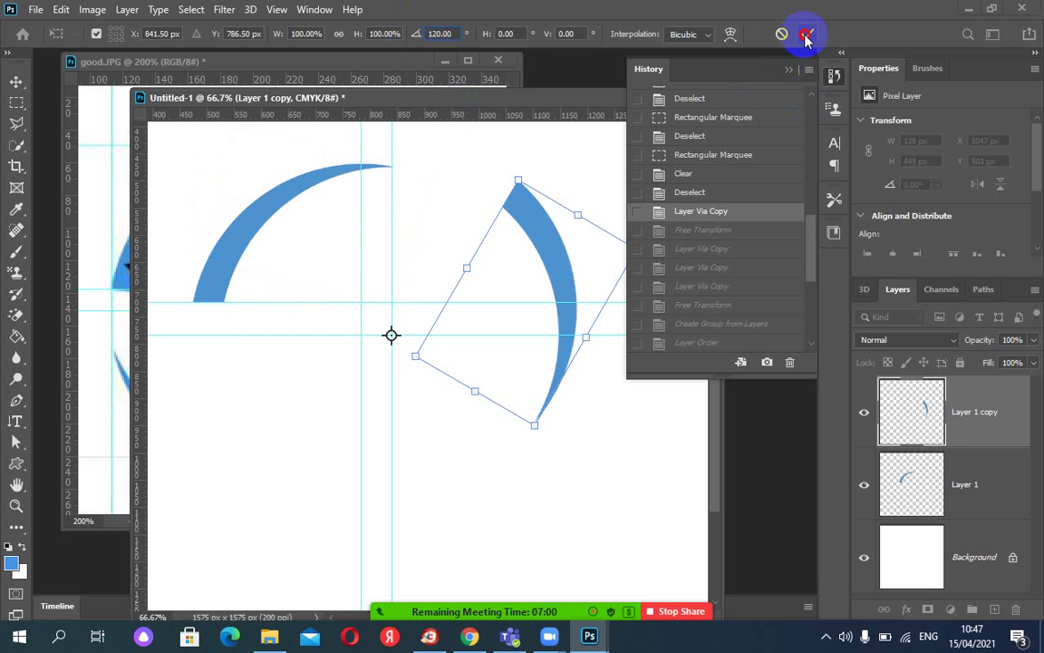
key(Return)
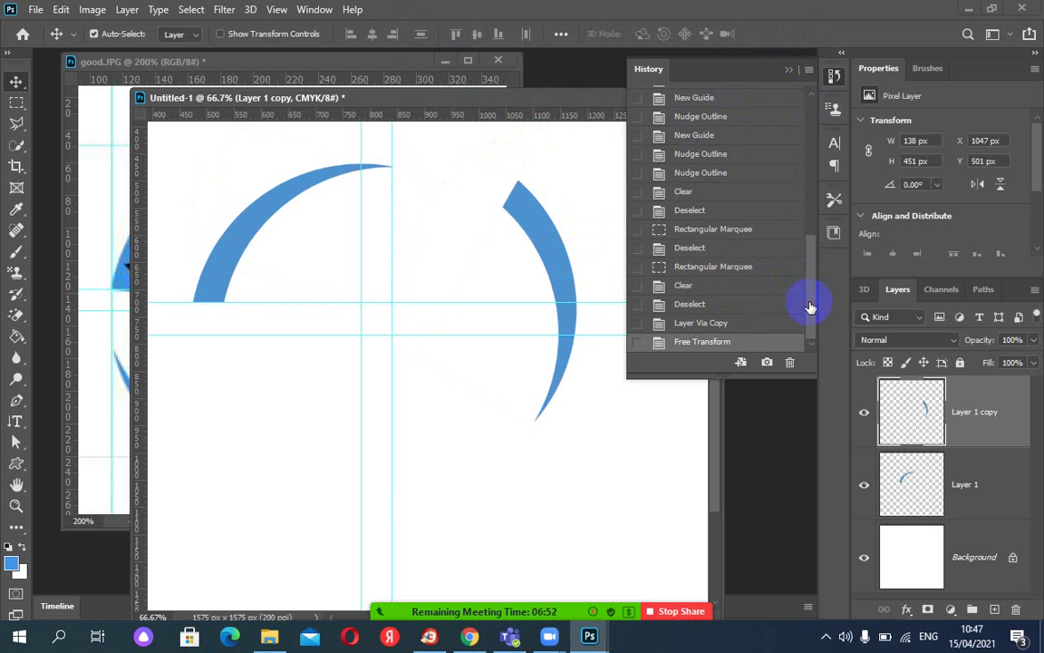
Collapse the History panel and shift the document window to reveal the reference star.
drag(806, 303, 804, 121)
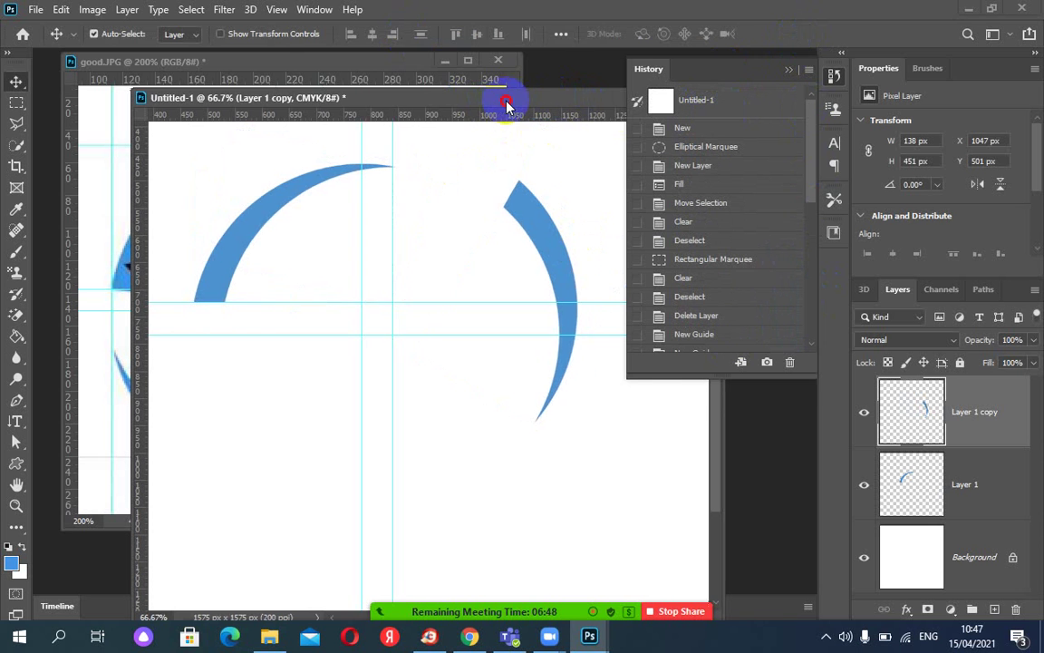
drag(501, 98, 651, 95)
click(227, 254)
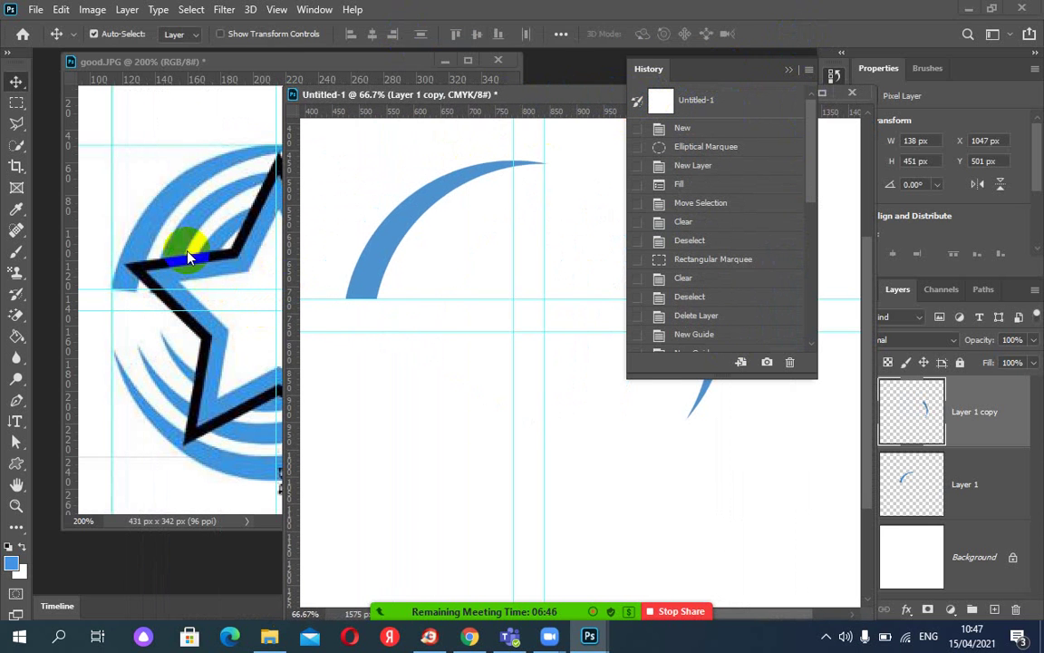
click(788, 70)
drag(673, 94, 617, 70)
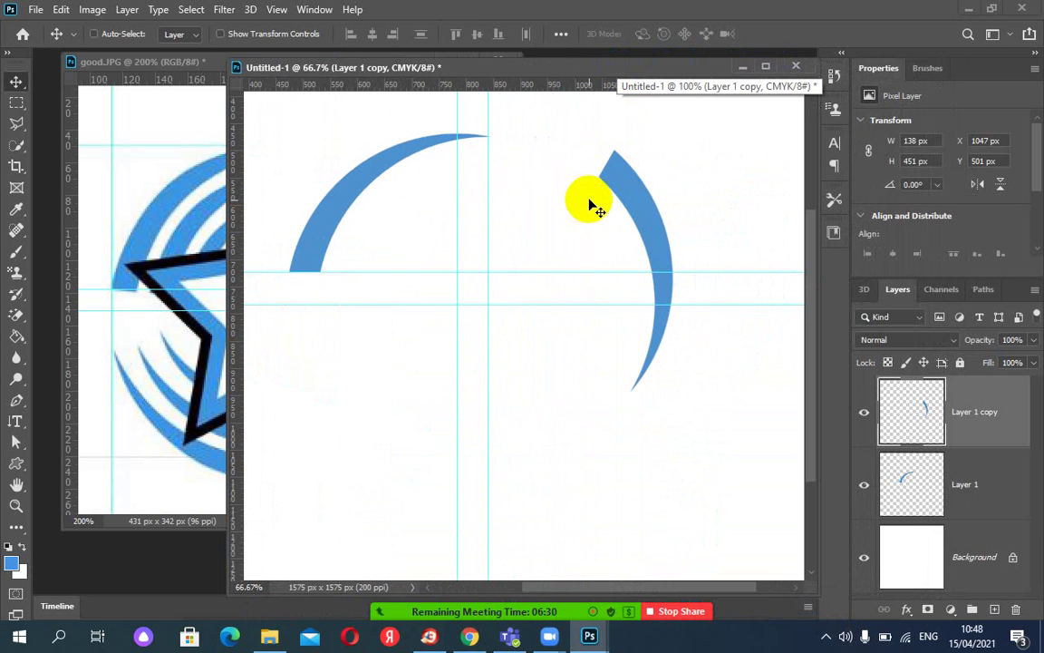
Delete Layer 1 copy and Layer 1, confirming Yes, then deselect.
key(Delete)
key(ctrl+shift+d)
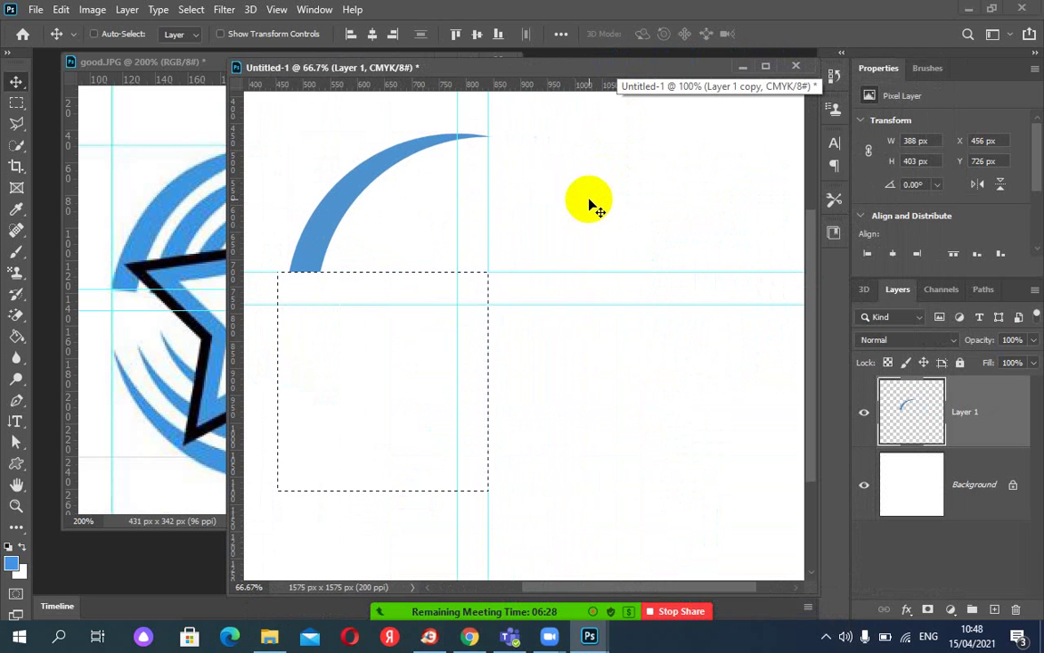
key(ctrl+z)
key(ctrl+z)
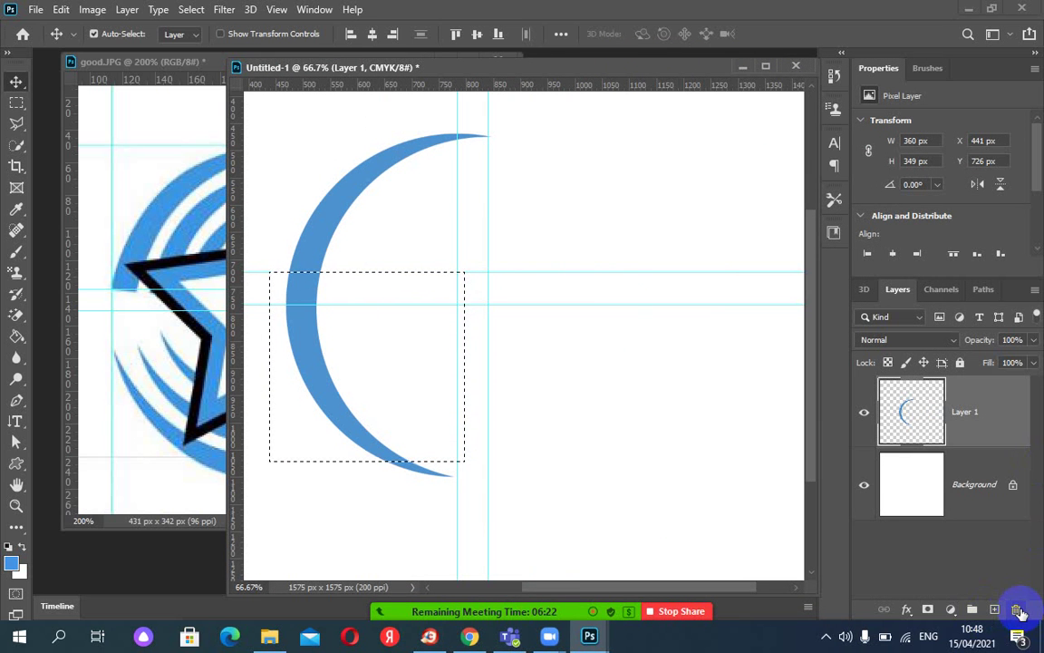
key(Delete)
click(448, 246)
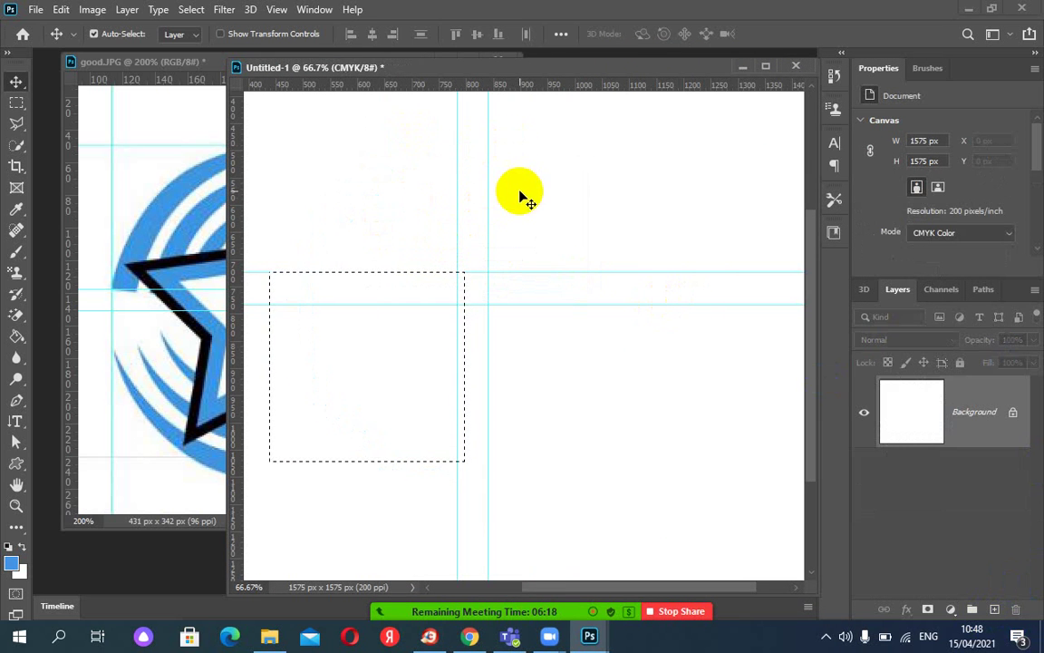
key(ctrl+d)
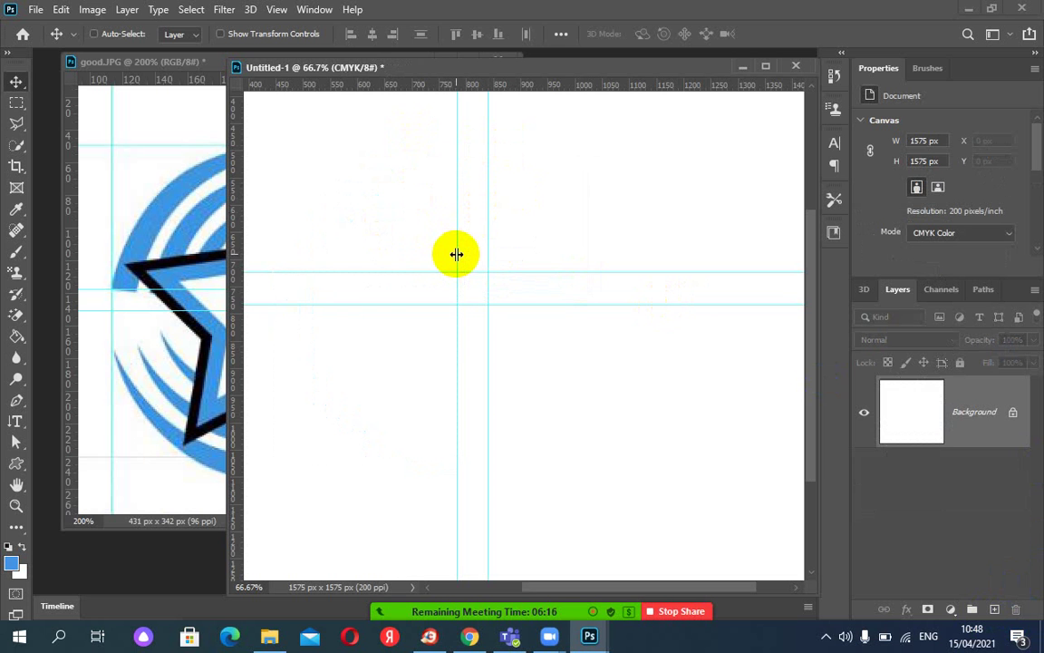
key(ctrl)
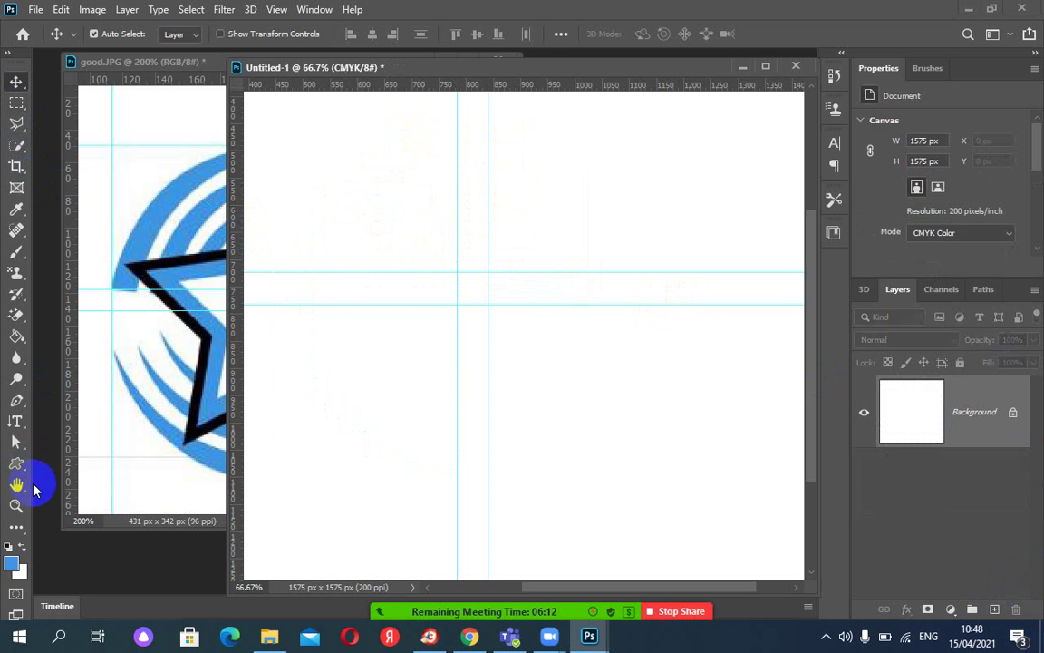
Draw a 336 × 336 px blue circle with the Ellipse Tool near the canvas top.
click(16, 465)
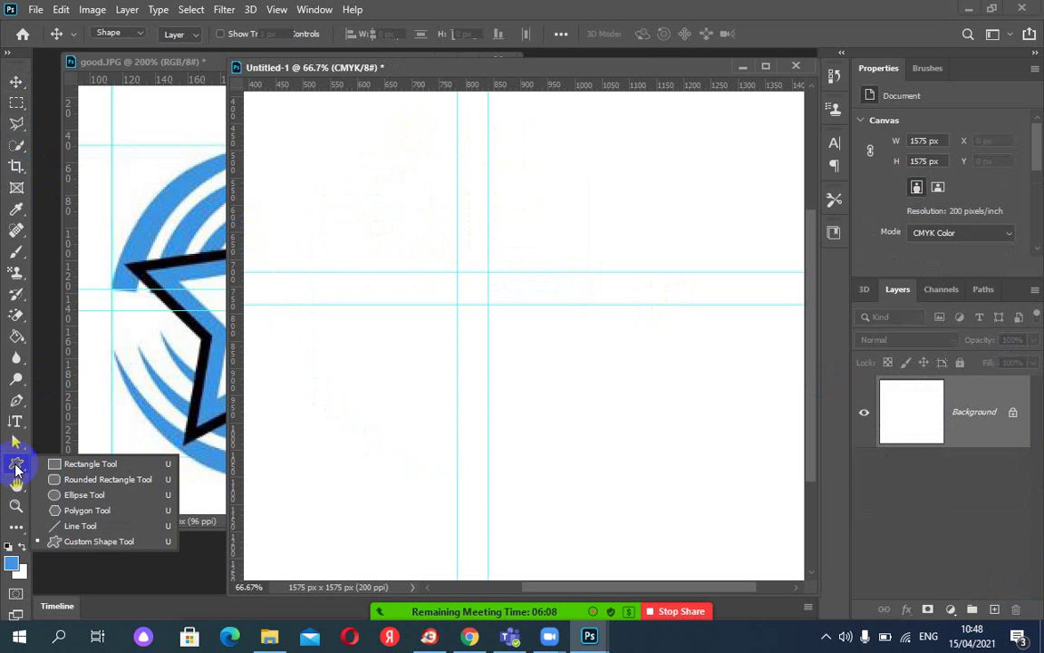
click(73, 494)
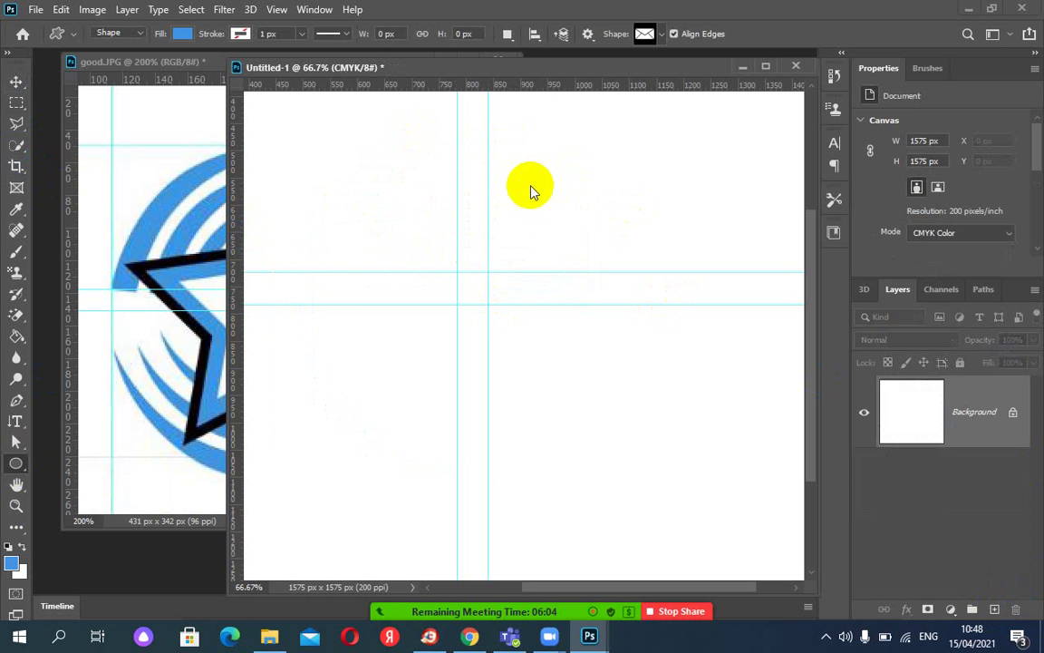
click(518, 162)
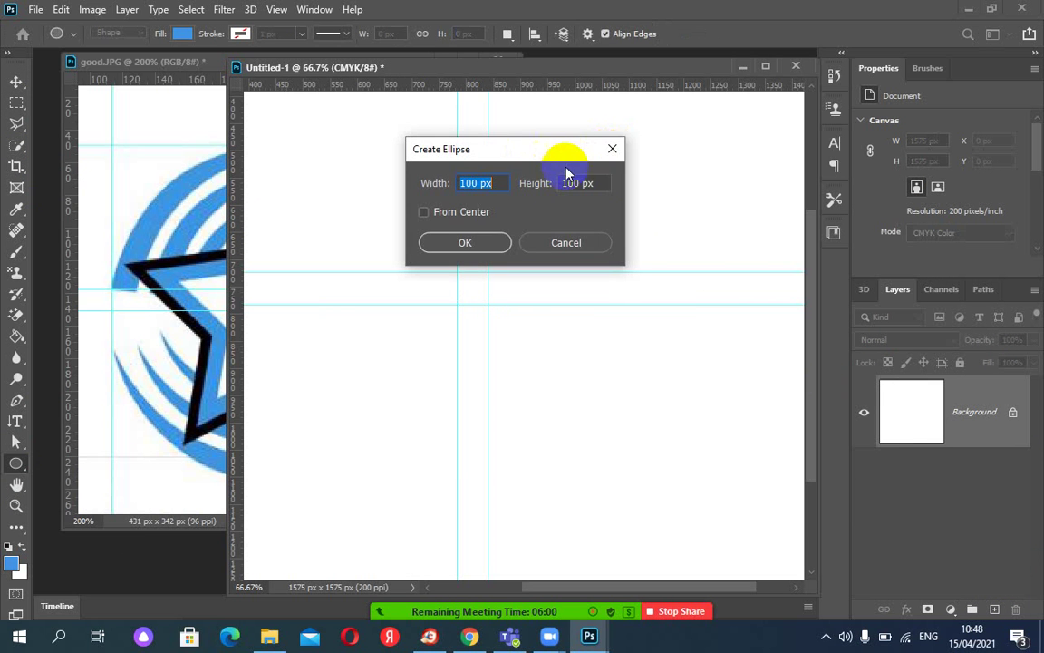
click(613, 150)
click(531, 158)
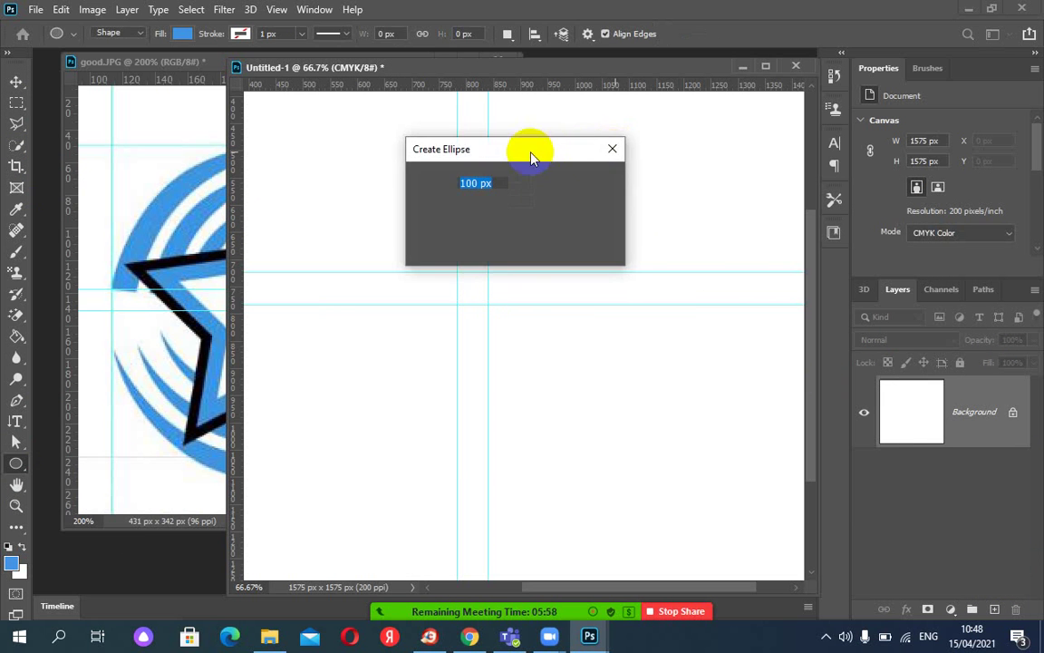
click(609, 148)
drag(525, 147, 634, 238)
key(alt+shift)
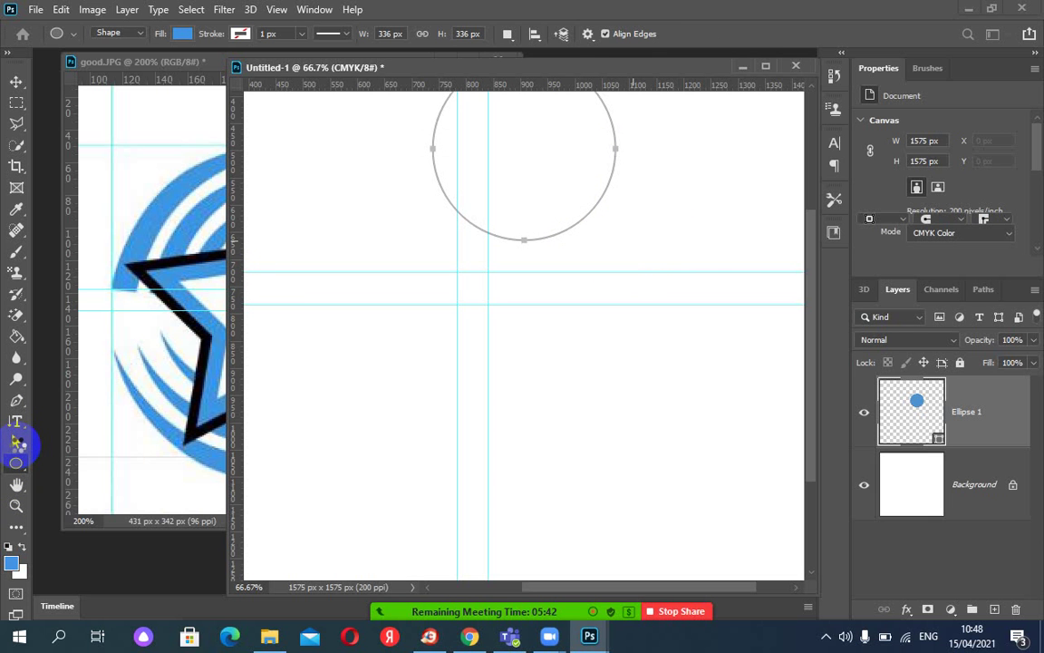
Switch to the Path Selection Tool and select the circle by its bottom edge.
click(16, 443)
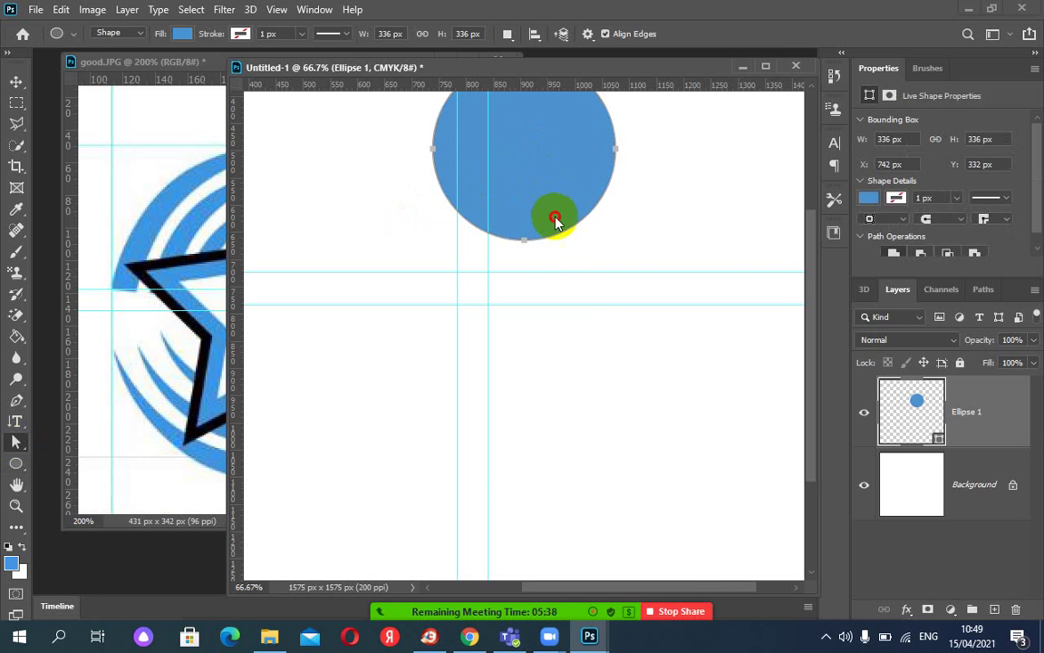
click(578, 266)
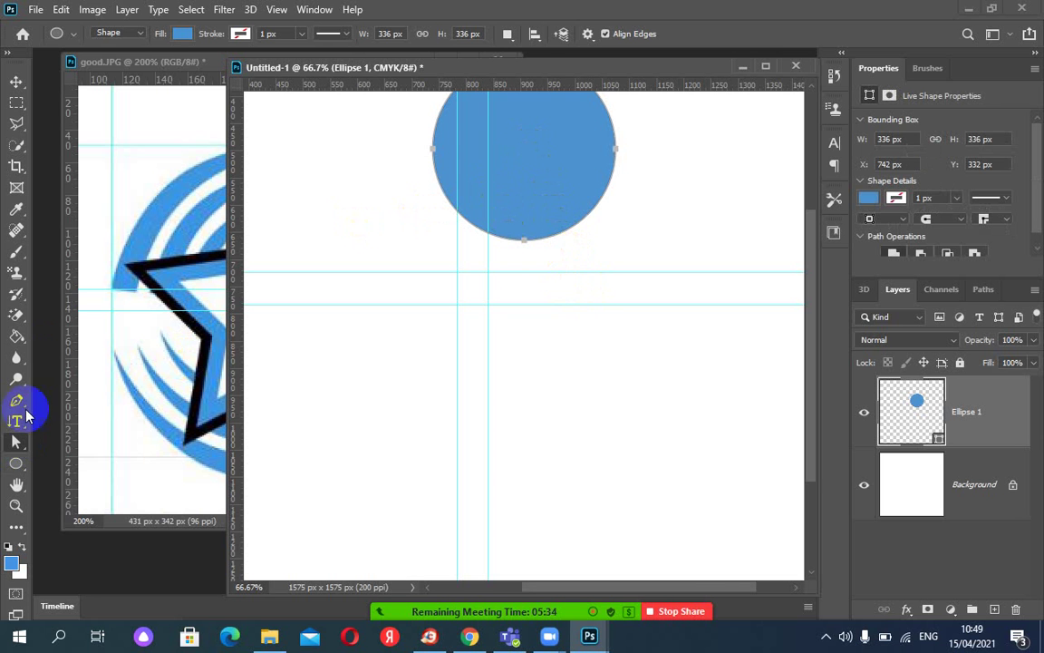
click(14, 448)
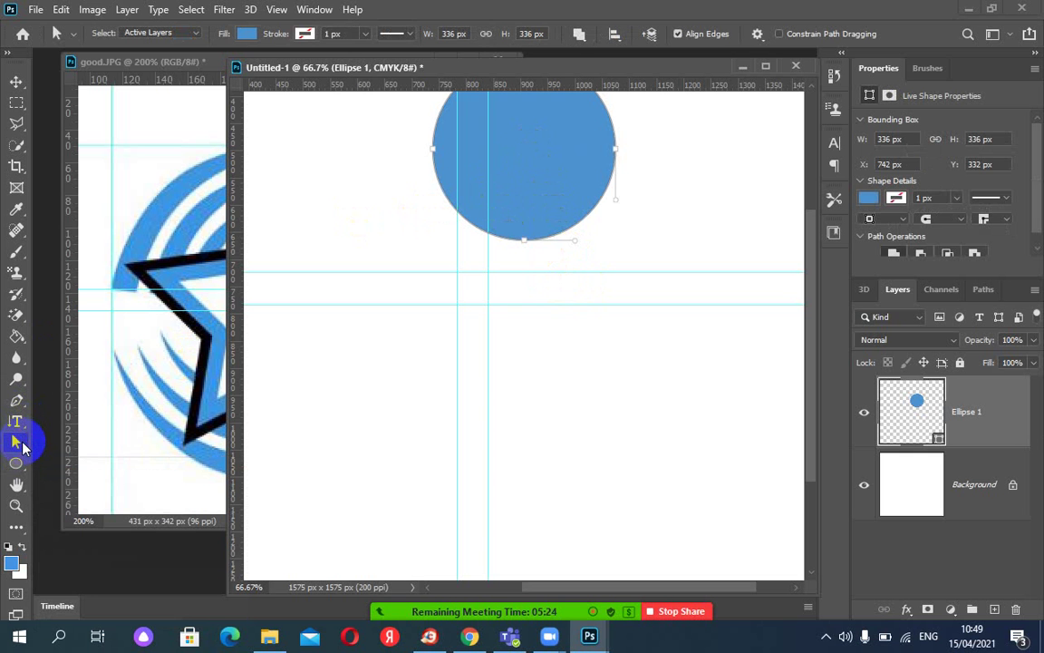
click(22, 448)
click(77, 438)
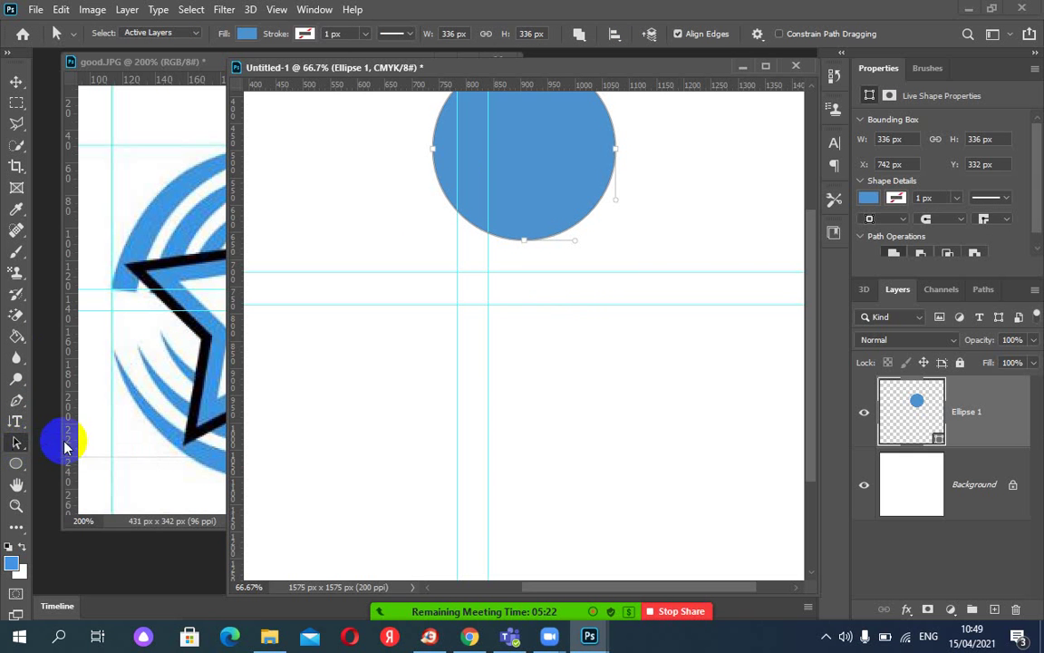
click(526, 192)
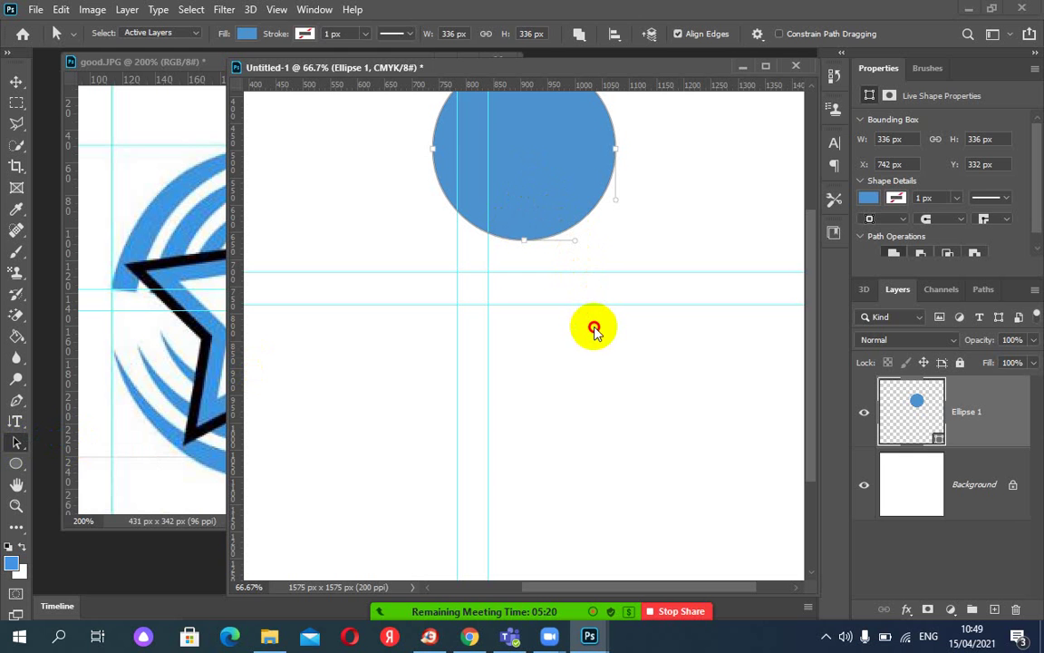
click(532, 238)
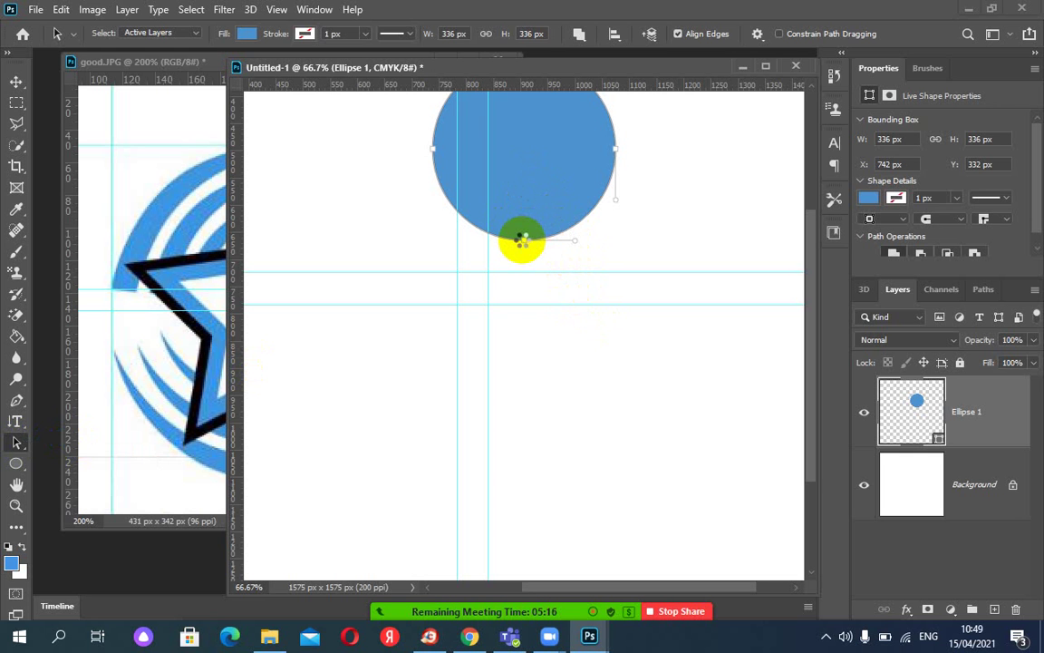
Move the circle so it sits centred on the lower horizontal guide.
drag(523, 244, 522, 239)
drag(522, 241, 522, 238)
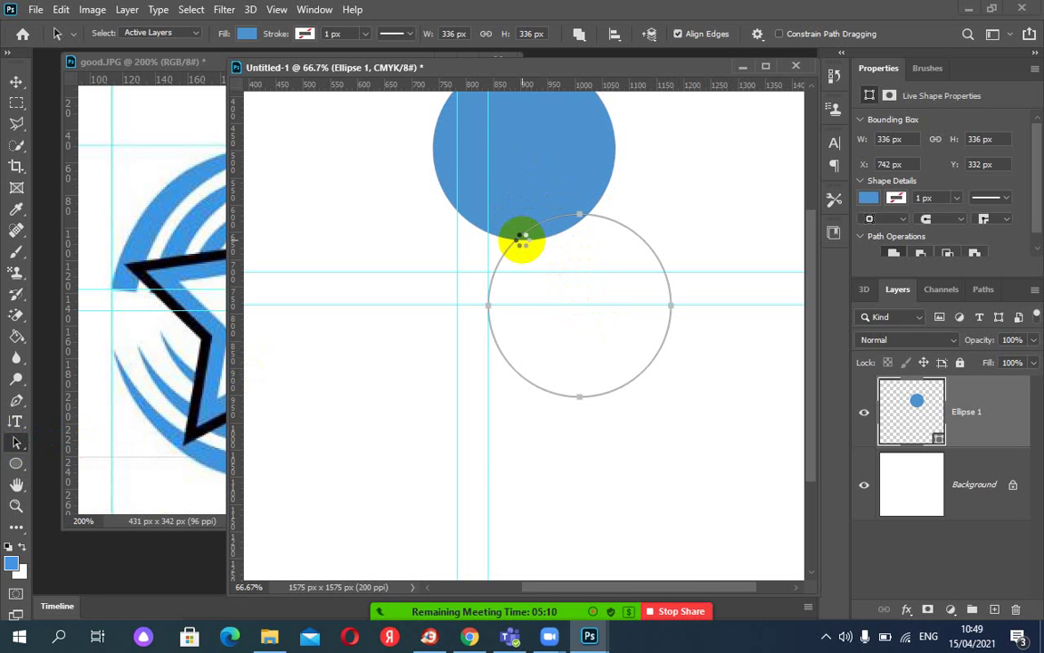
drag(522, 242, 522, 242)
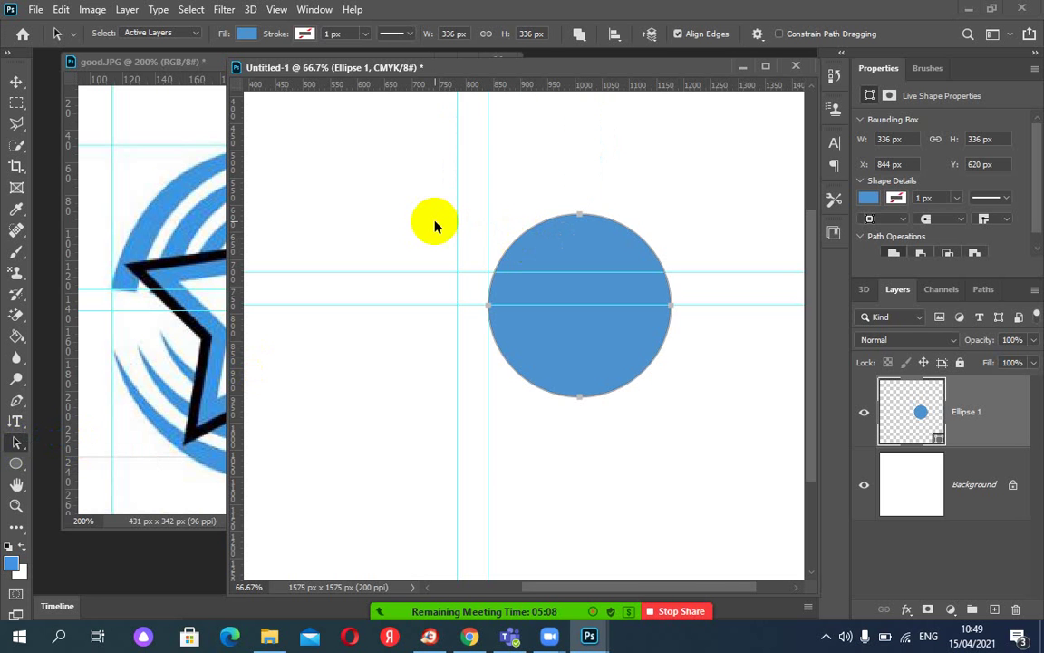
Set the circle's fill to No Color.
click(246, 35)
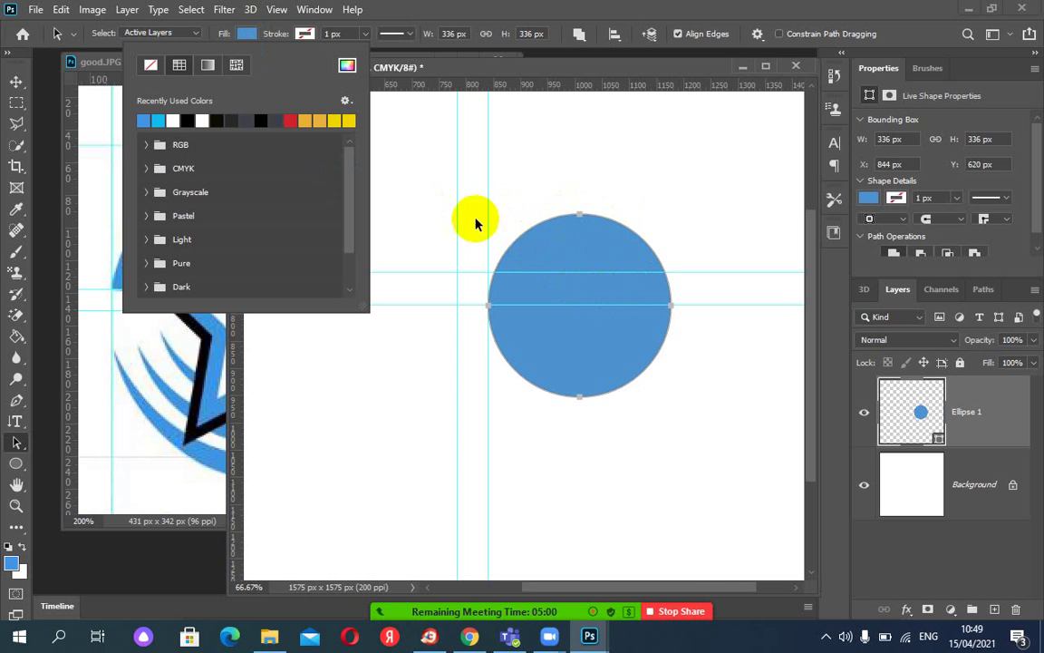
click(150, 65)
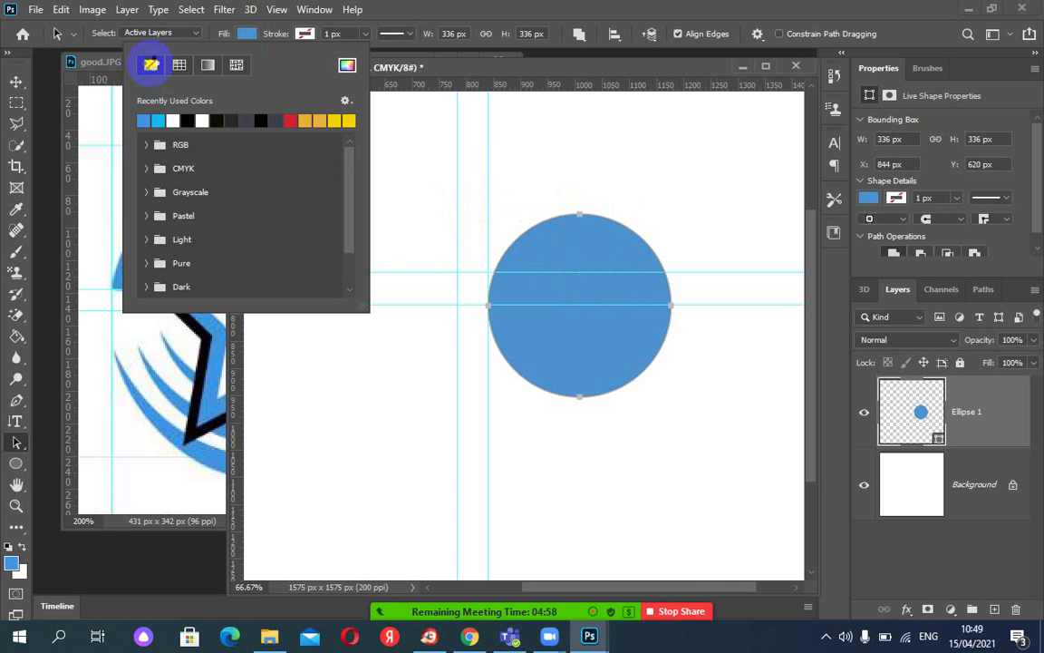
click(151, 66)
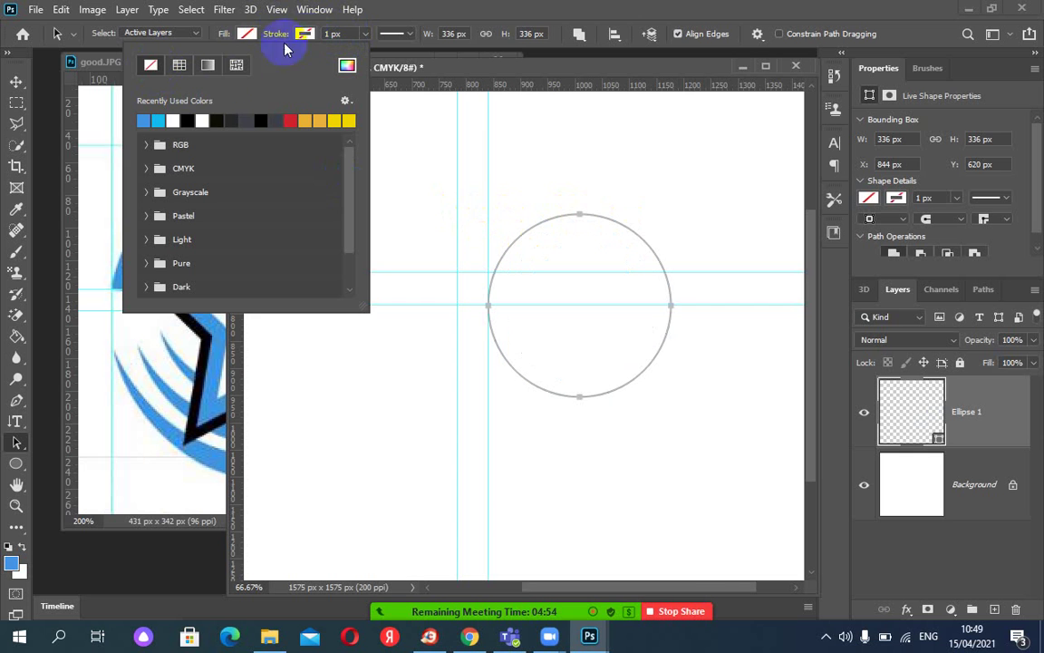
click(188, 119)
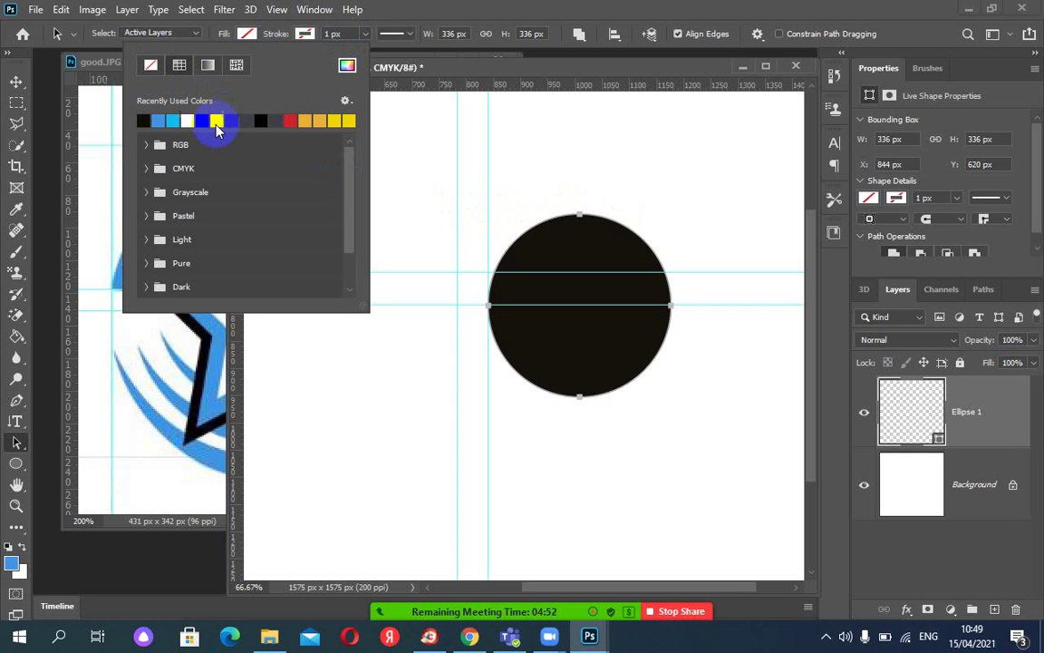
click(247, 34)
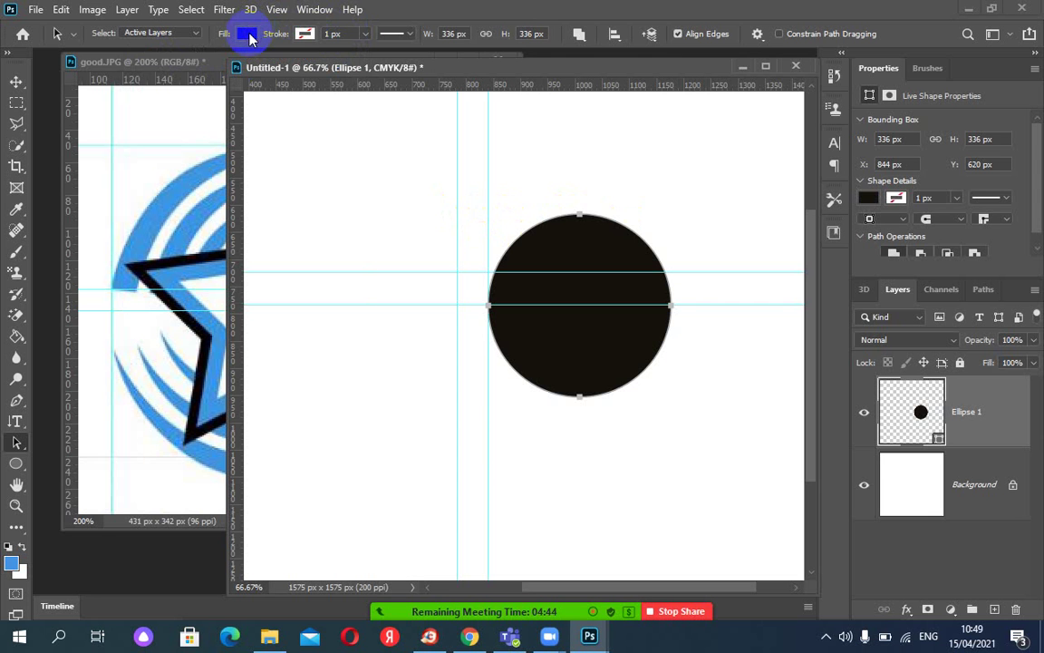
click(246, 34)
click(150, 66)
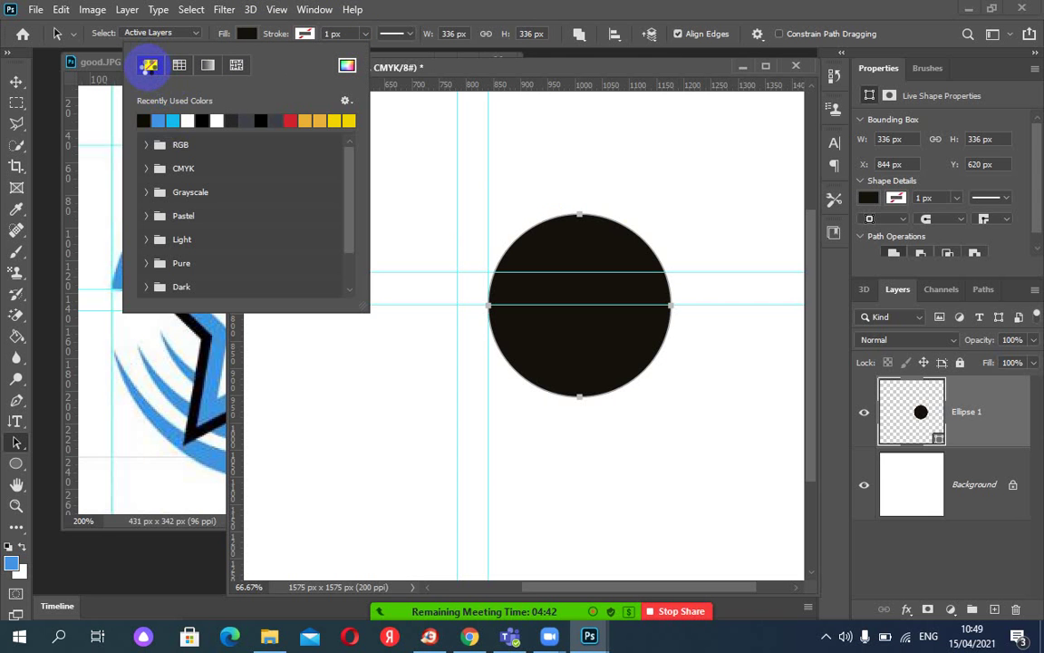
Give the circle a black 1 px stroke.
click(303, 35)
click(304, 35)
click(304, 35)
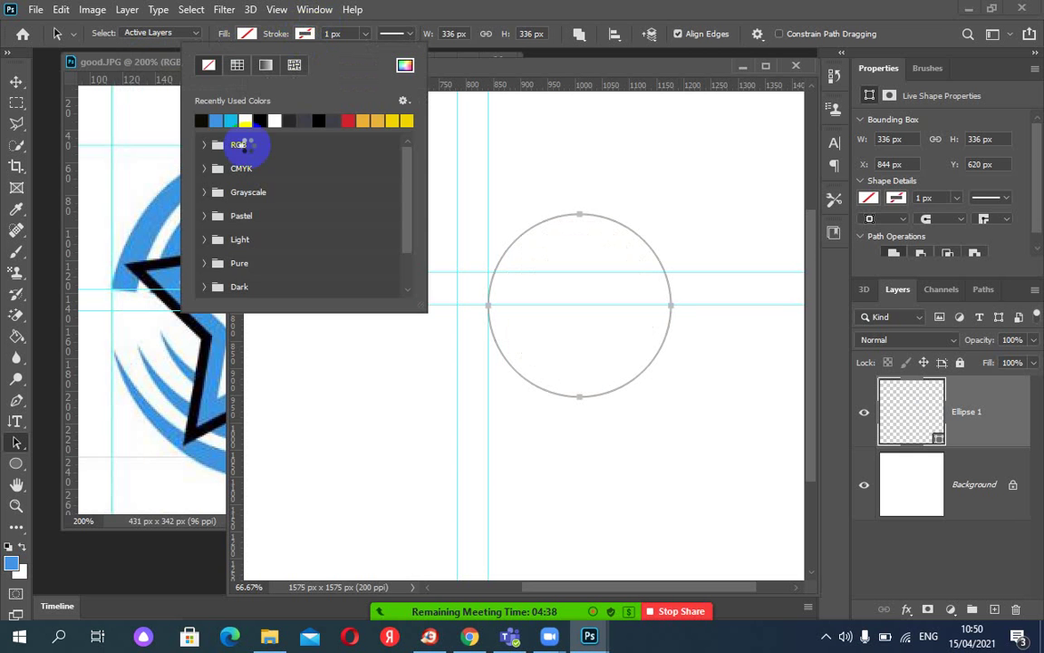
click(268, 122)
click(304, 35)
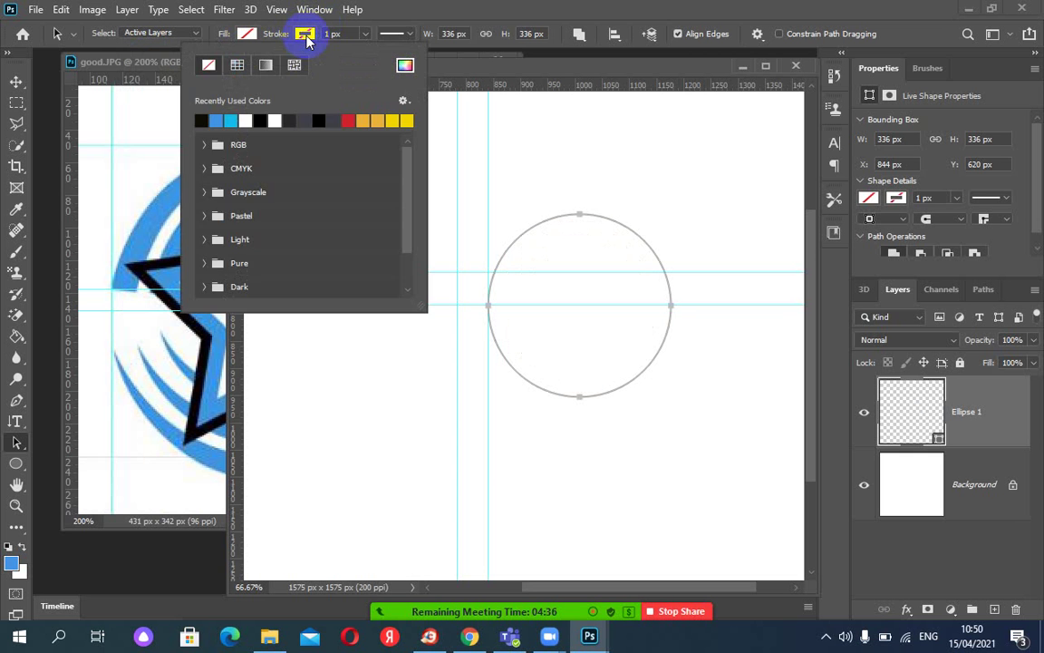
click(260, 120)
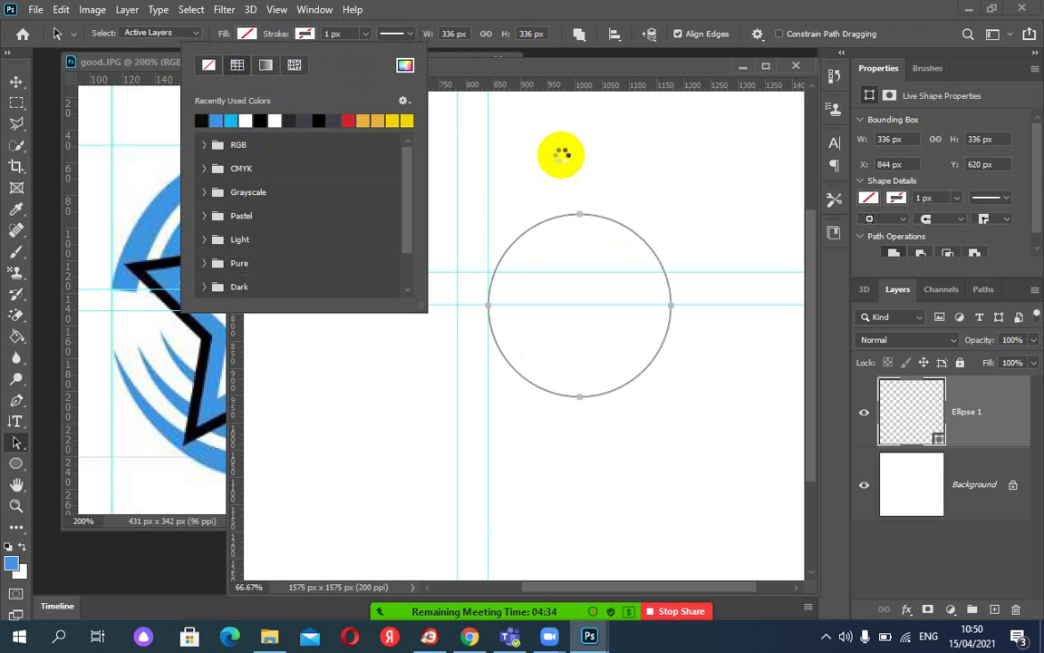
click(572, 18)
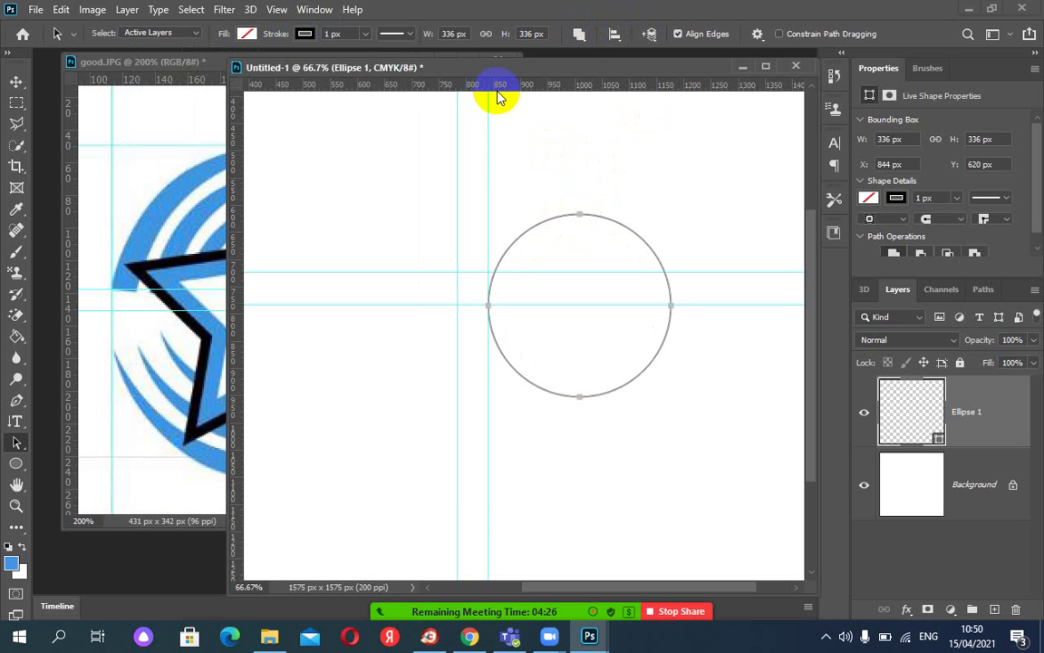
drag(497, 91, 518, 246)
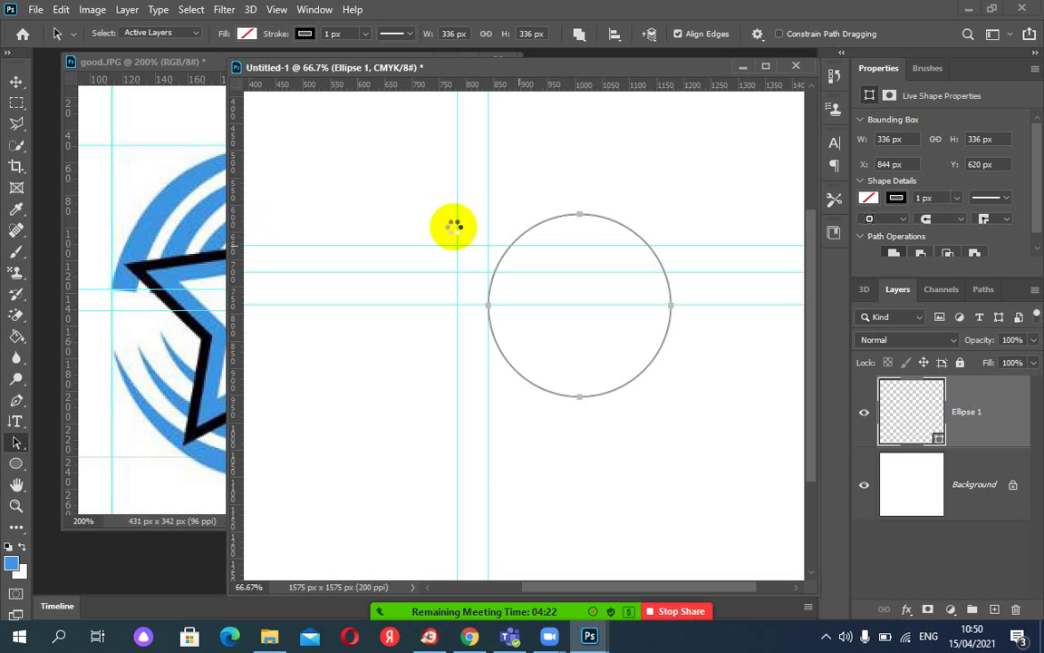
drag(238, 229, 585, 245)
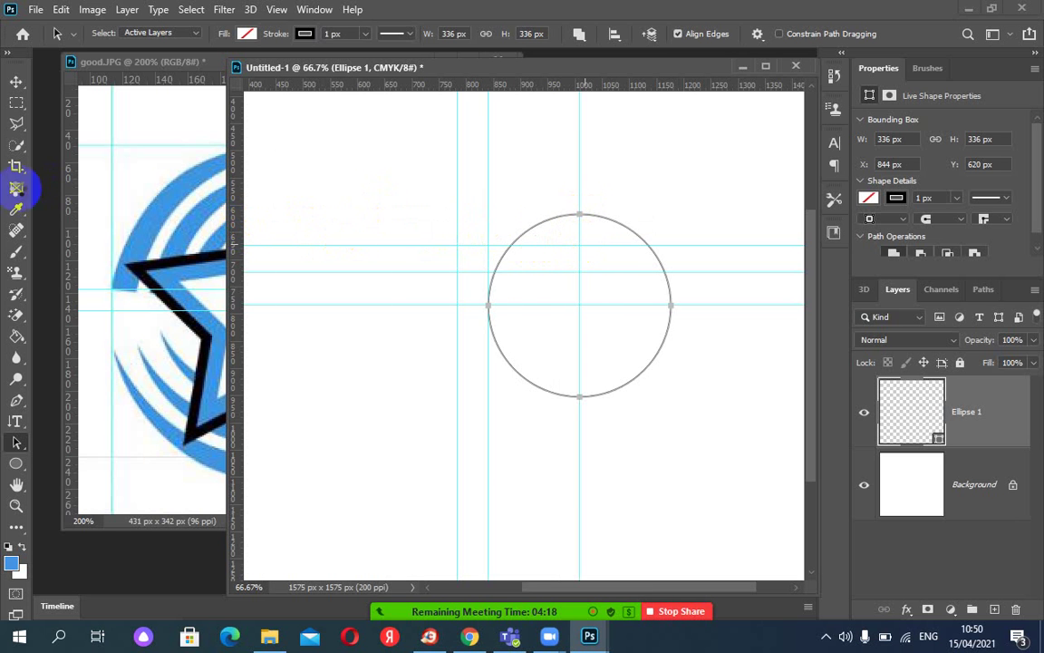
right_click(18, 445)
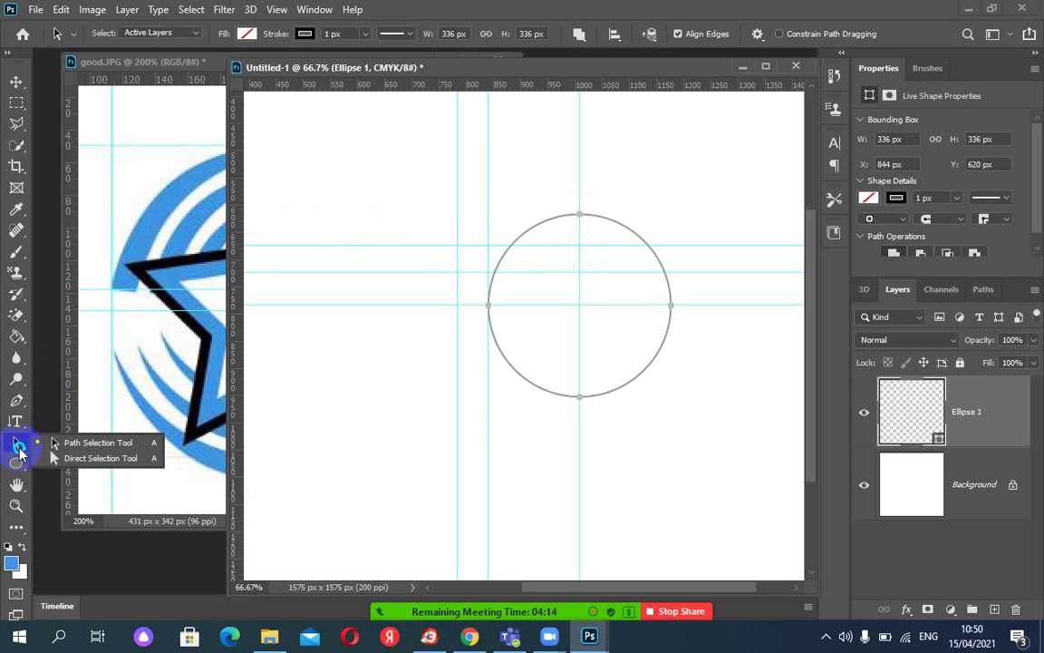
click(65, 458)
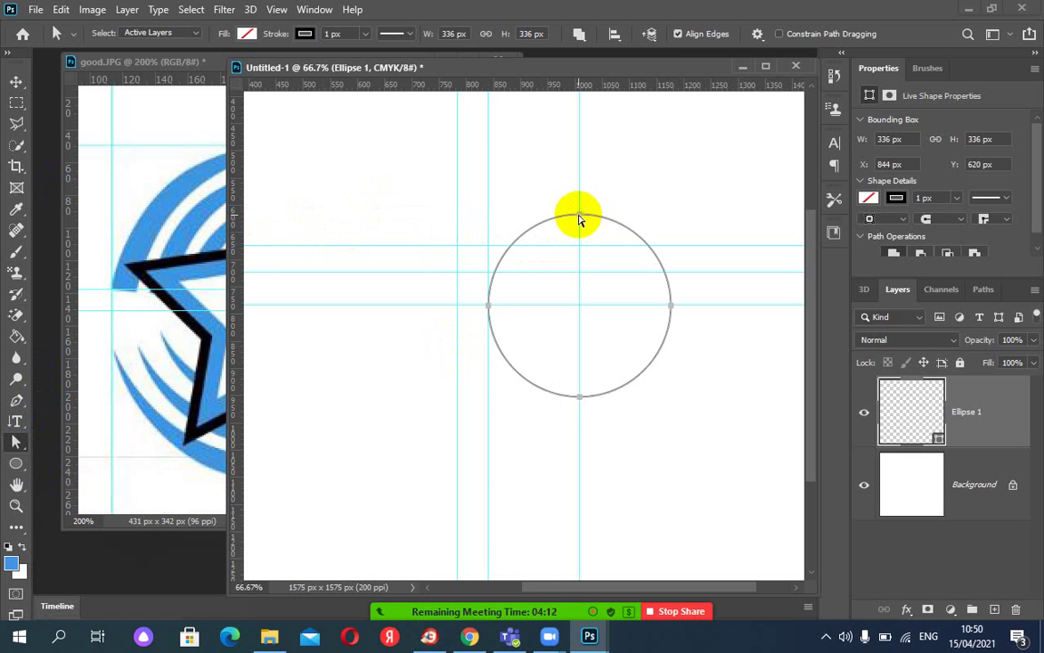
drag(580, 218, 578, 216)
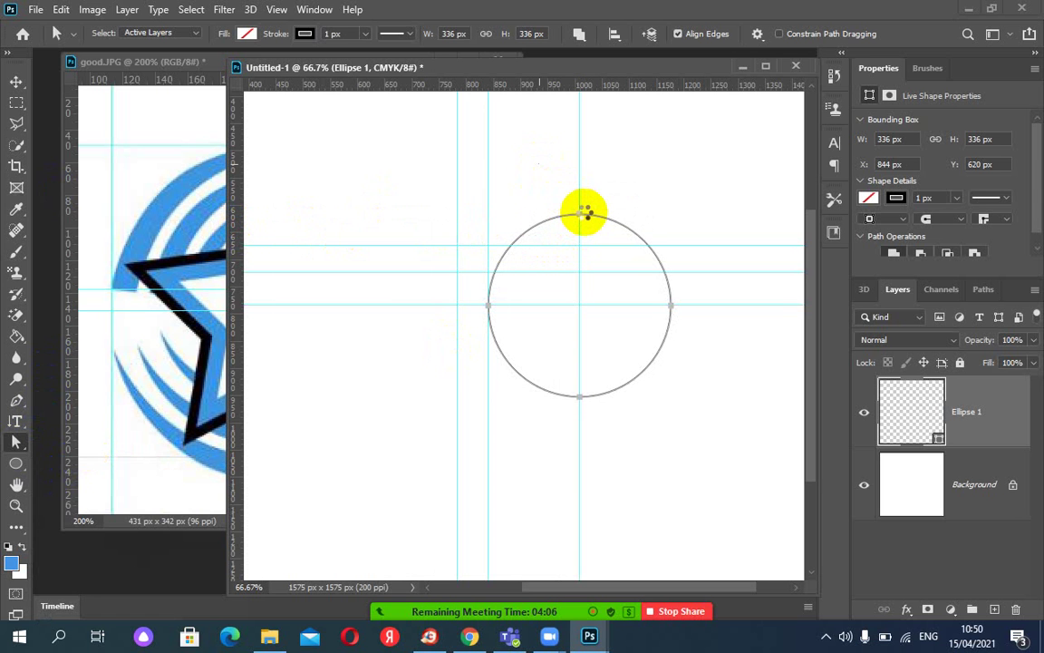
click(587, 212)
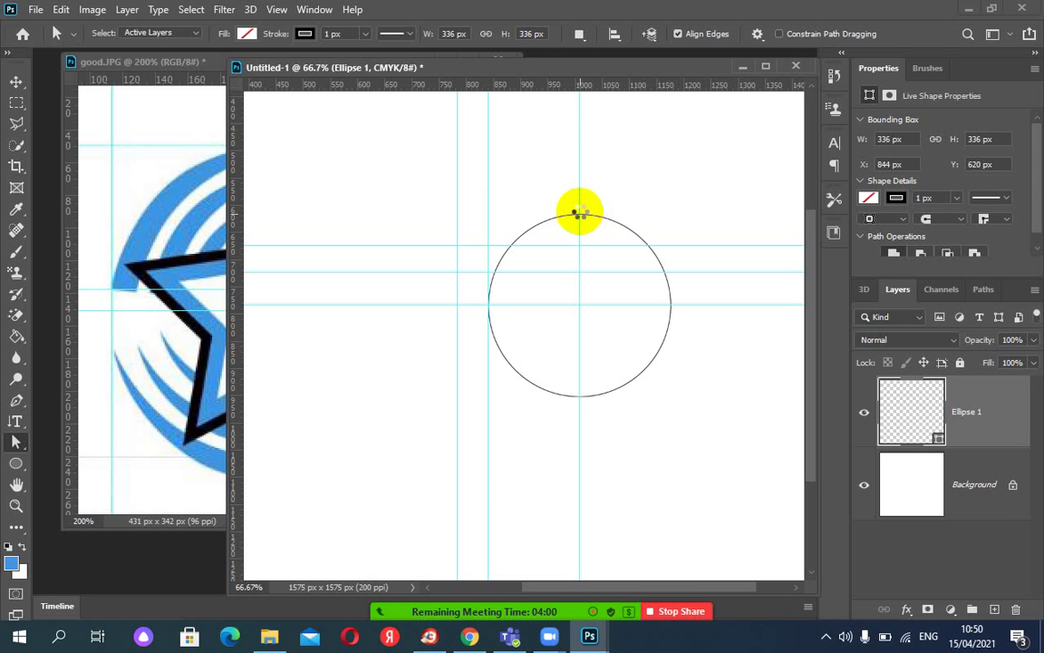
click(579, 214)
drag(580, 228, 579, 216)
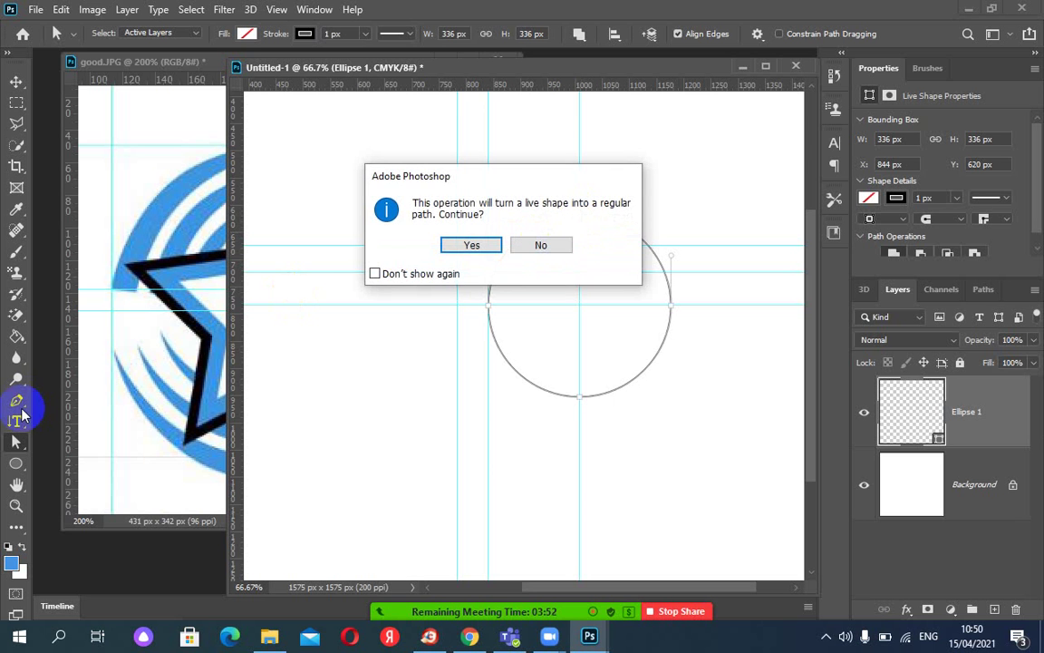
click(550, 247)
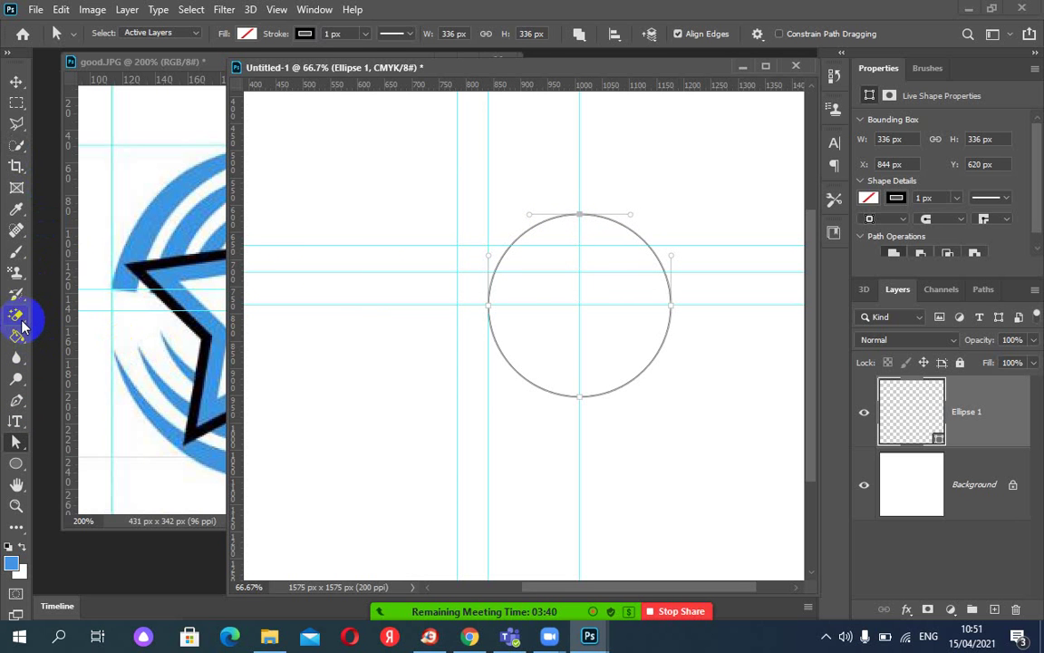
Add anchors on the circle's upper arcs and pull the top anchor down into a dip.
click(22, 325)
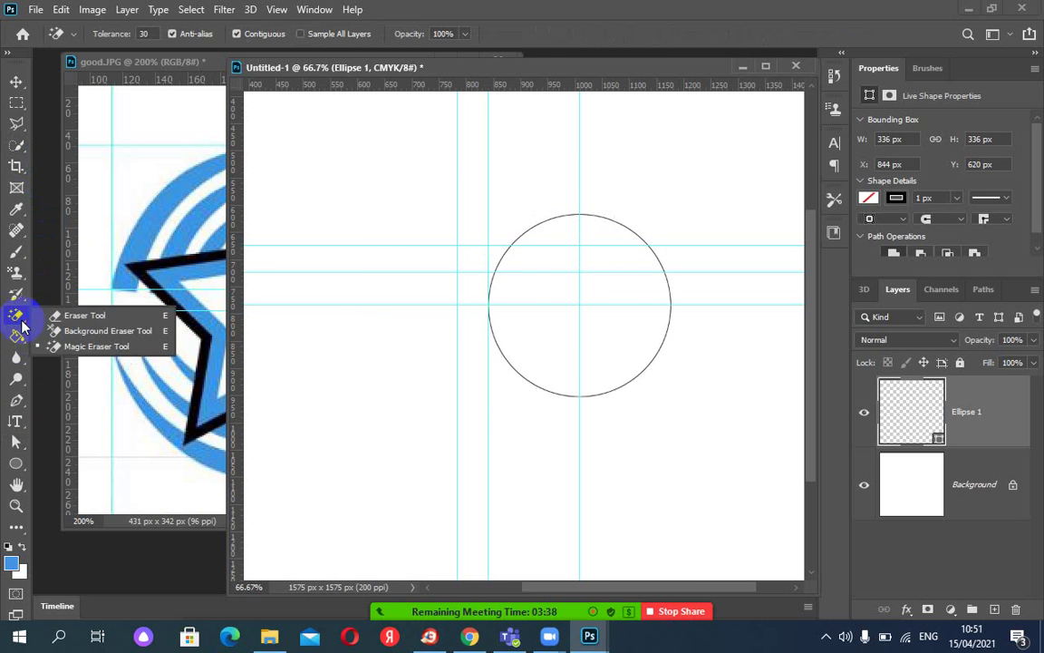
click(27, 409)
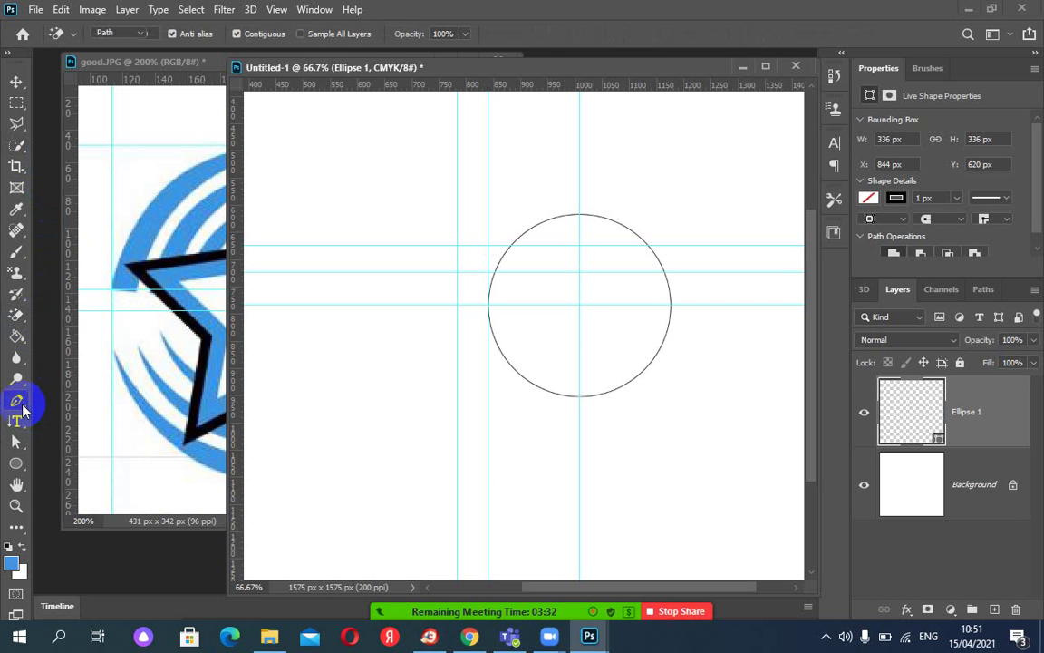
click(22, 410)
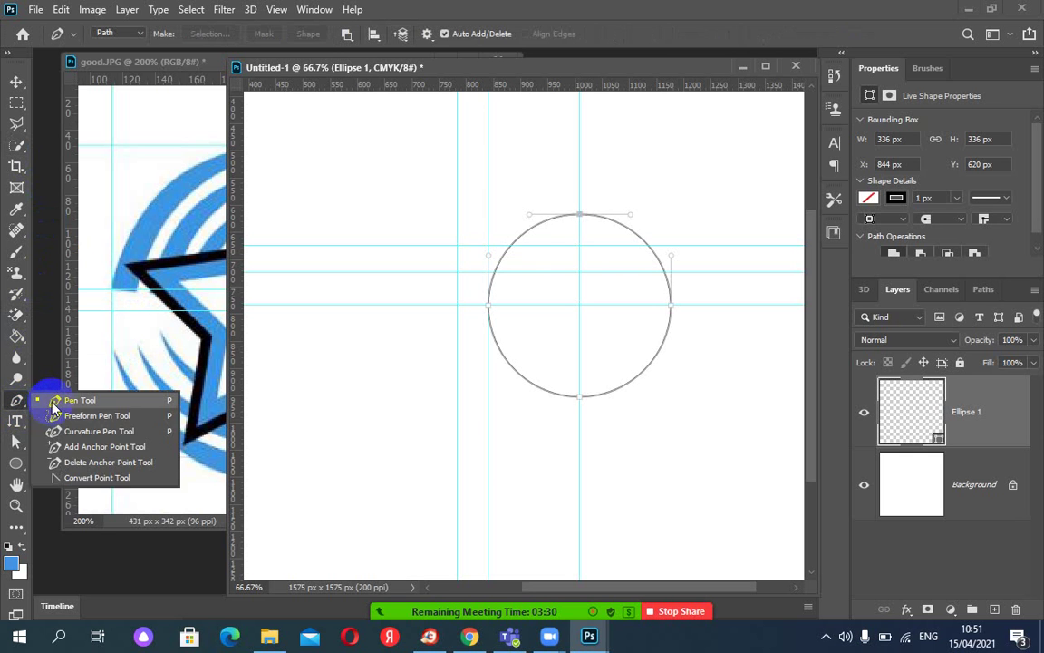
click(40, 399)
right_click(16, 399)
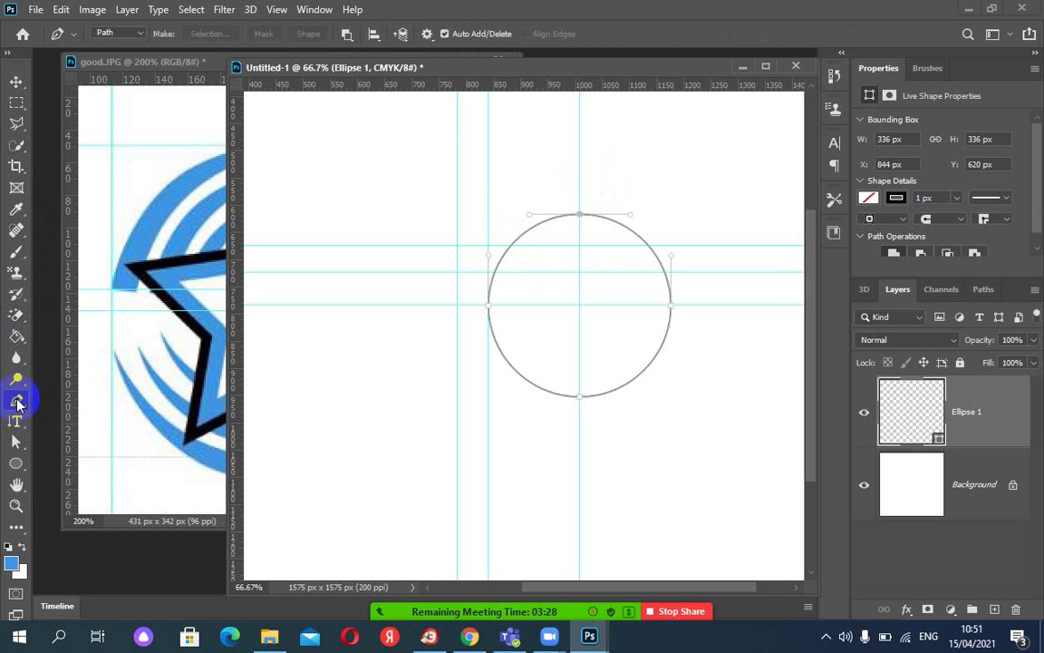
click(68, 446)
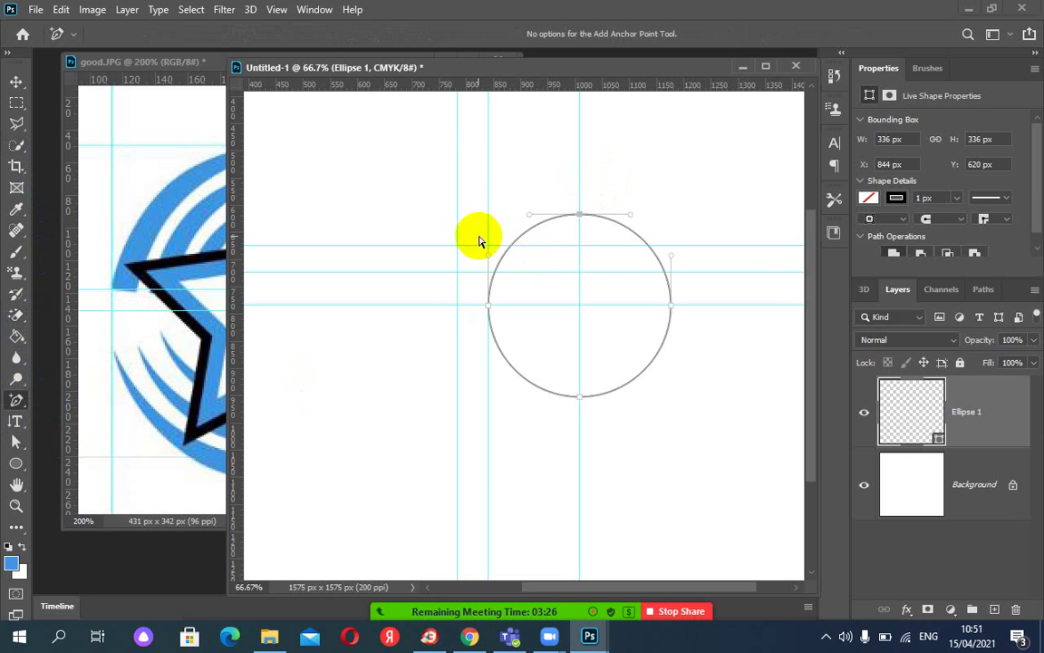
click(510, 245)
click(646, 243)
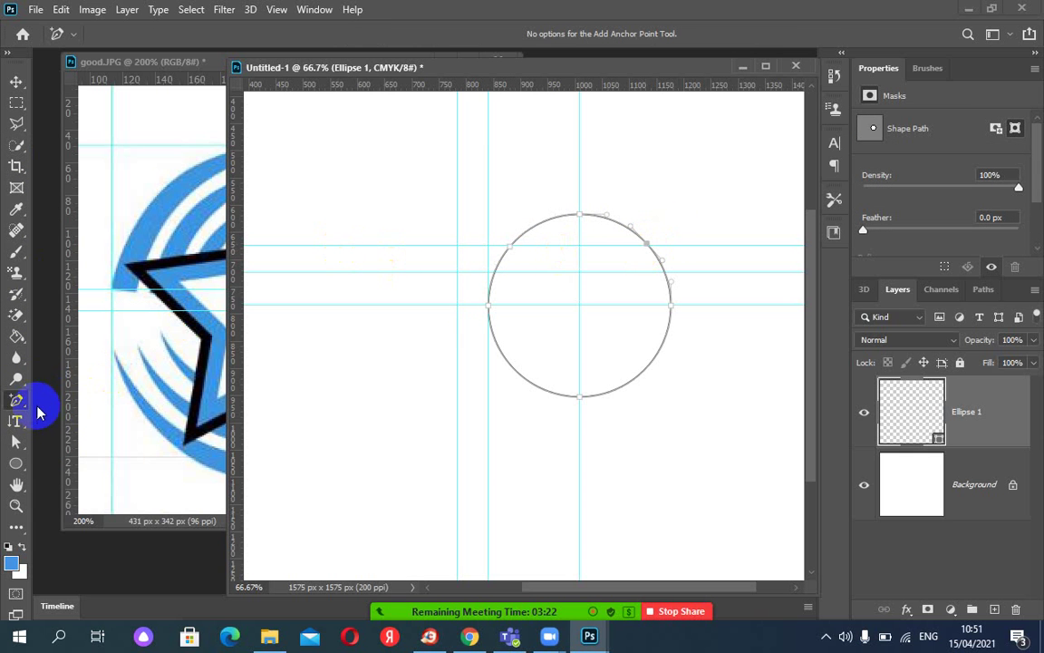
click(580, 218)
drag(580, 218, 580, 248)
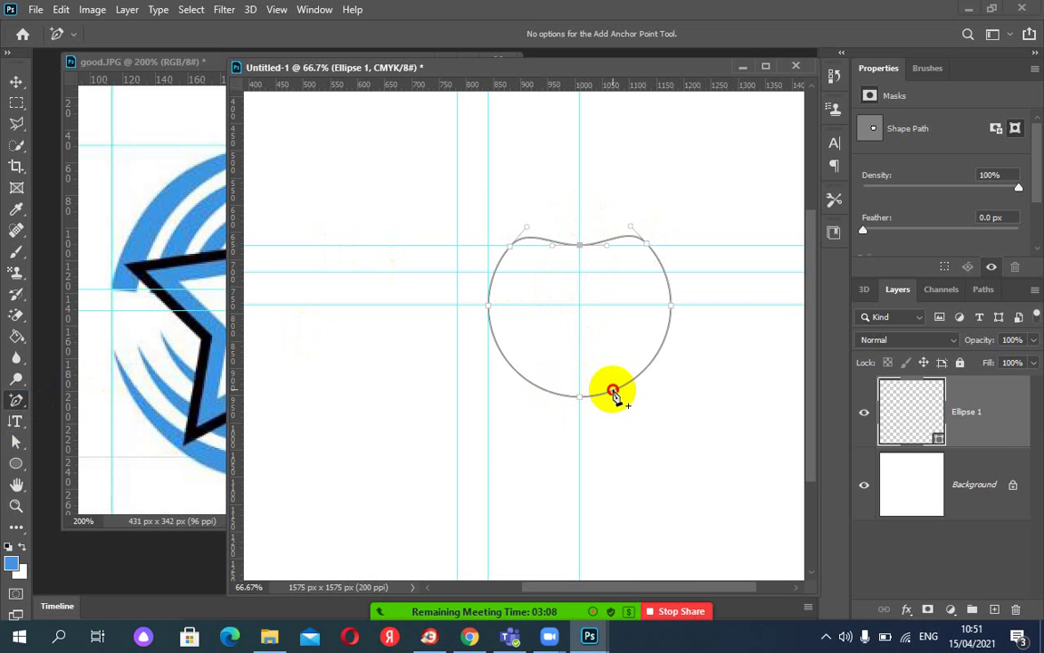
Add a horizontal guide at Y 413.3 px and anchors along the flattened bottom curve.
click(613, 392)
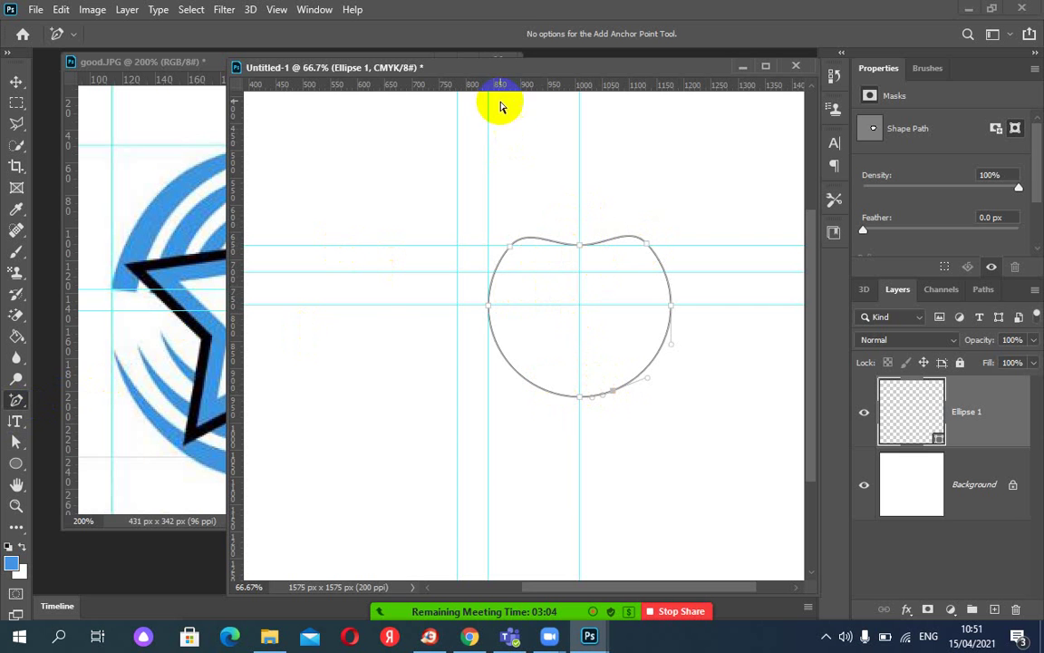
drag(496, 86, 517, 391)
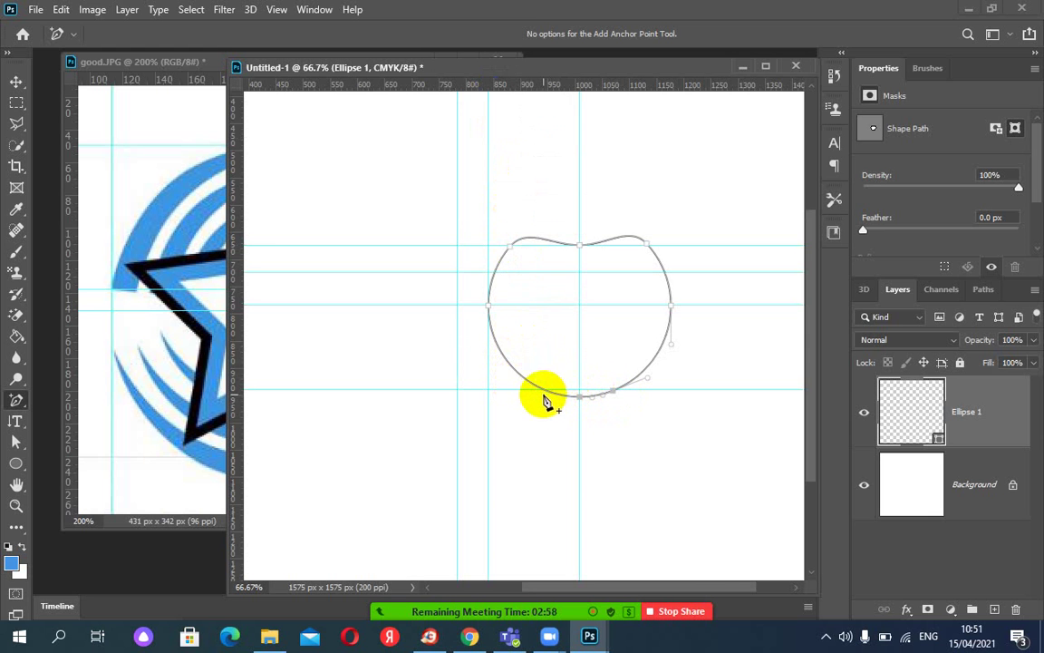
click(575, 398)
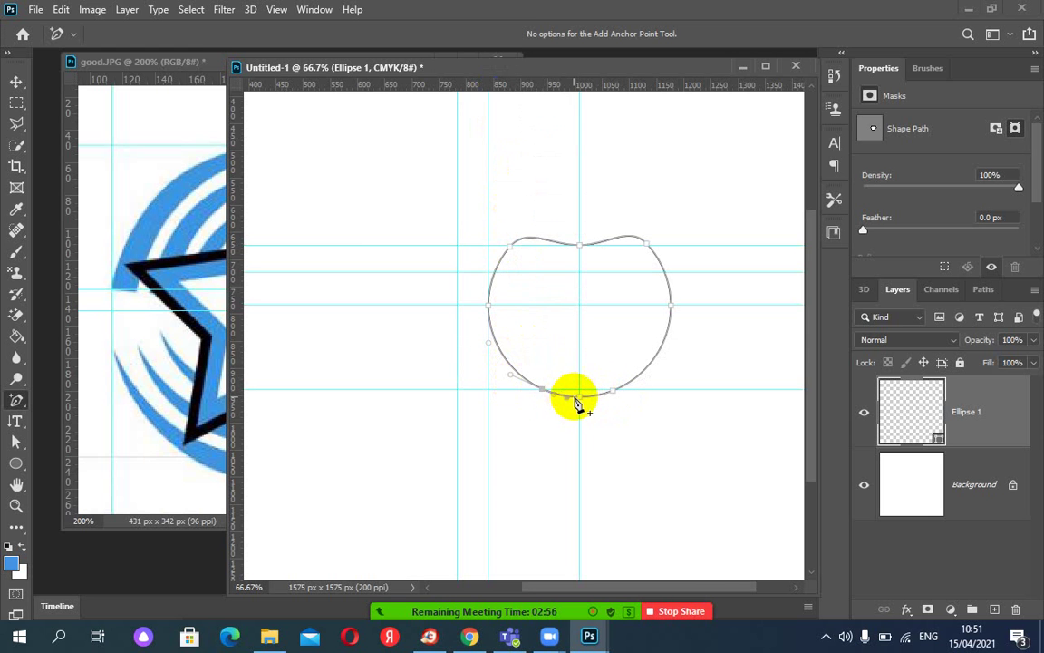
click(581, 394)
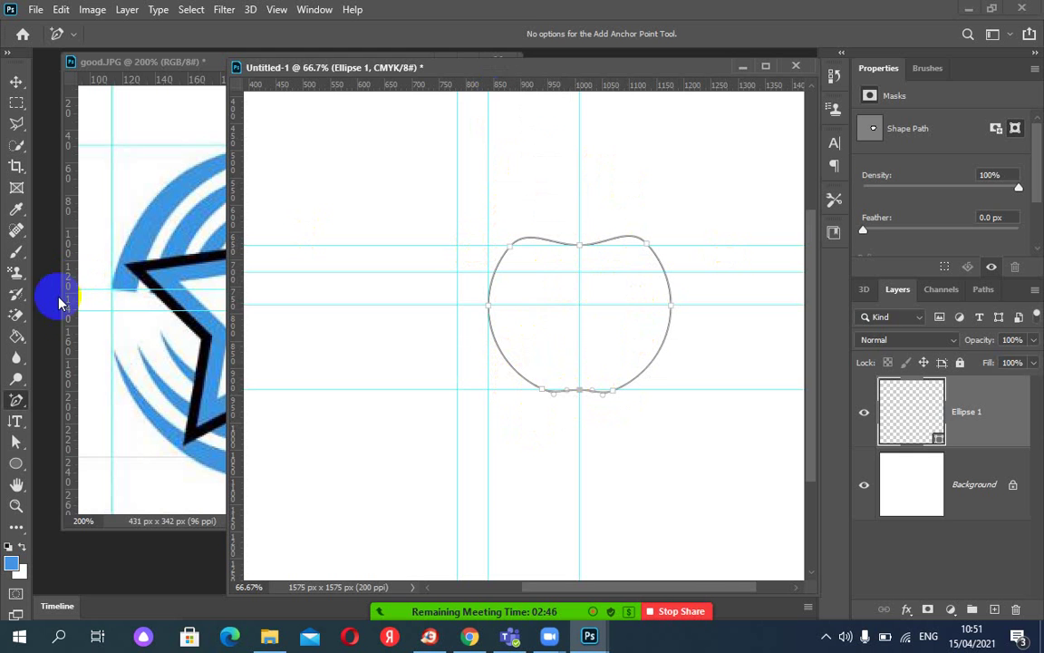
Draw a tall 90 × 156 px oval as Ellipse 2 near the canvas's top-left.
click(18, 464)
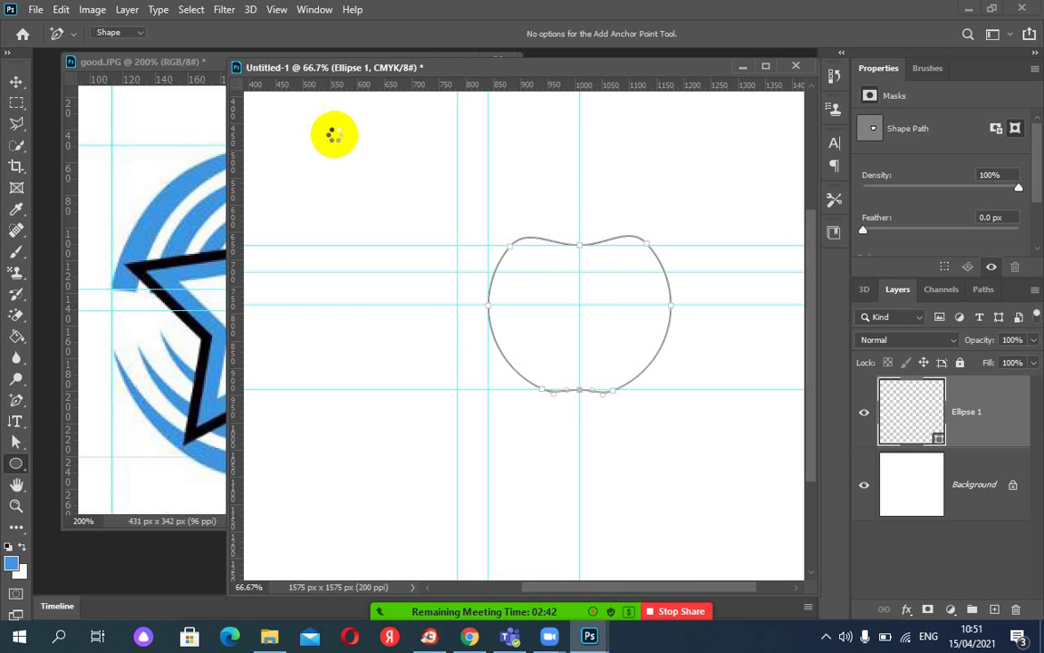
drag(343, 136, 385, 205)
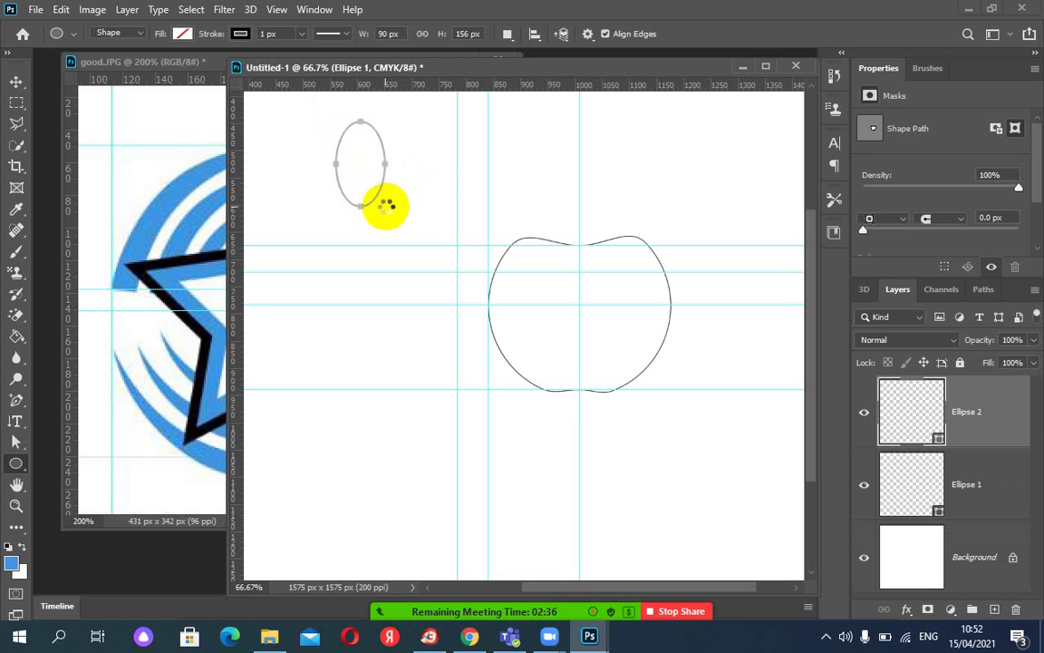
click(16, 441)
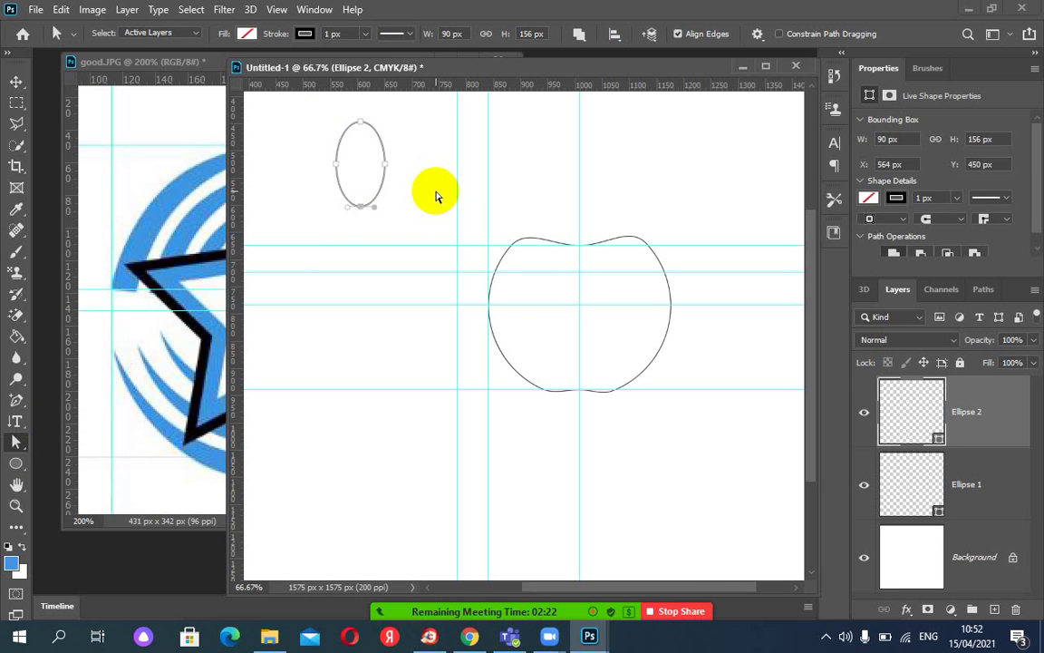
key(ctrl+plus)
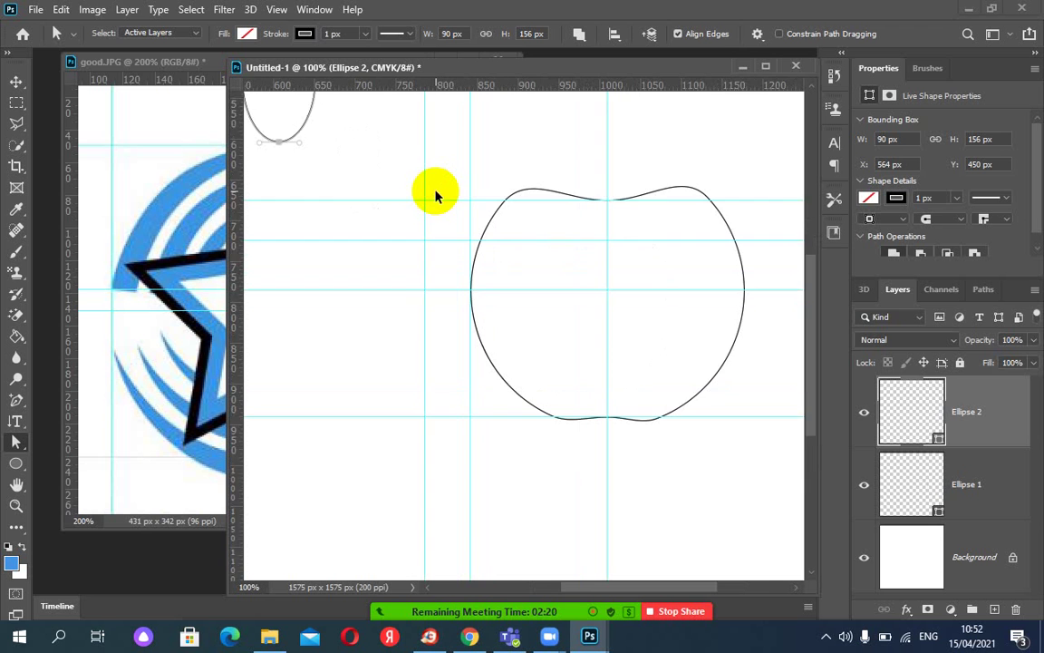
Pull Ellipse 2's lower segments into a pointed base and add a vertical guide at X 627.3 px.
key(ctrl+plus)
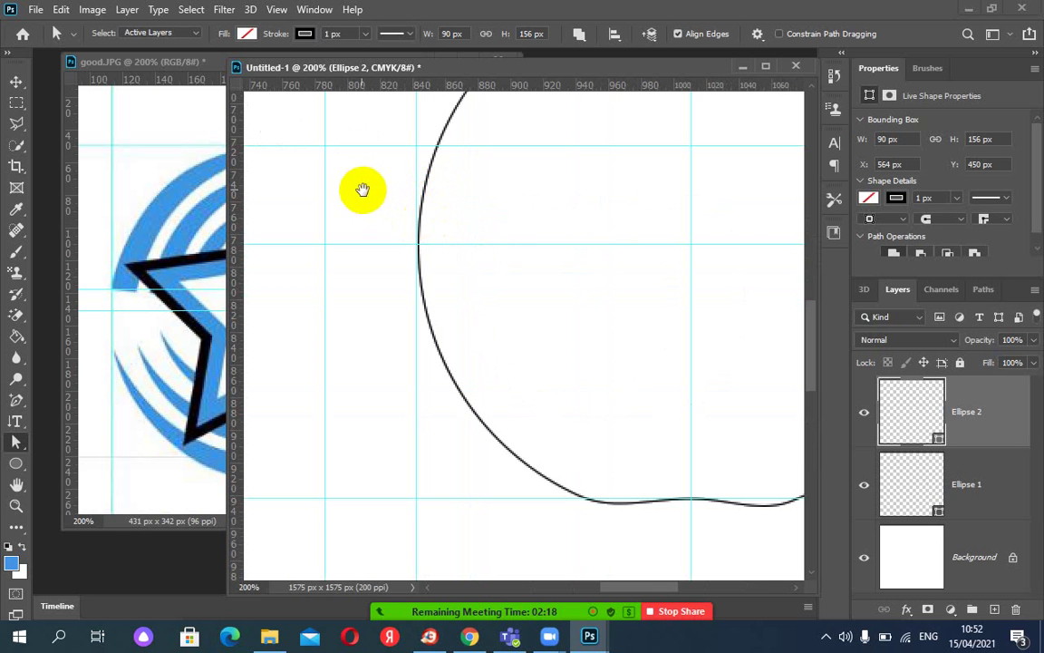
drag(405, 263, 641, 480)
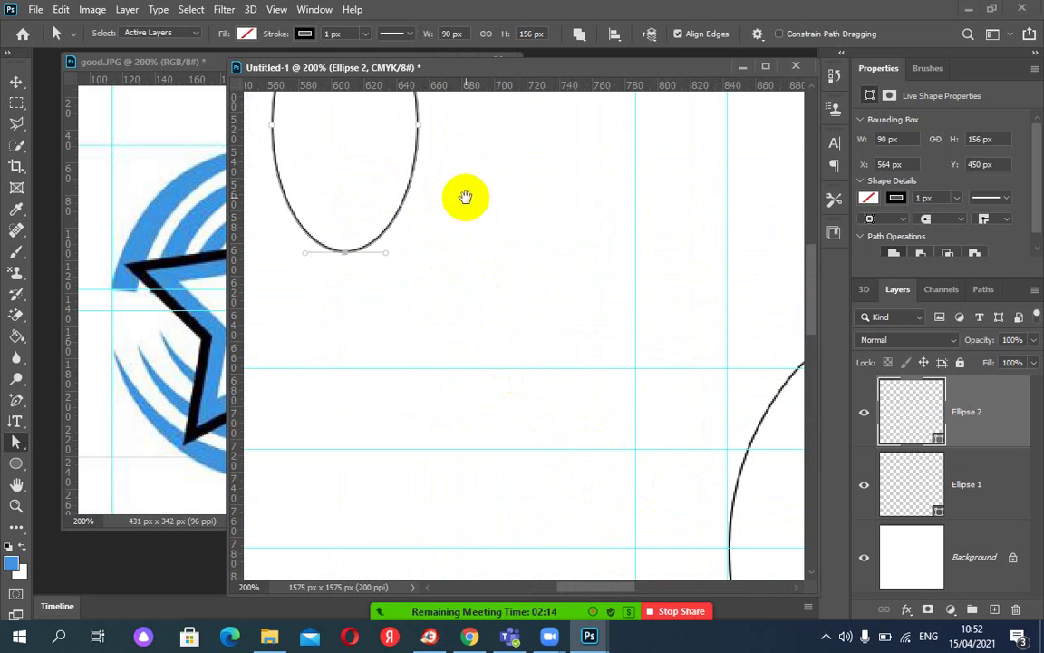
drag(466, 199, 483, 326)
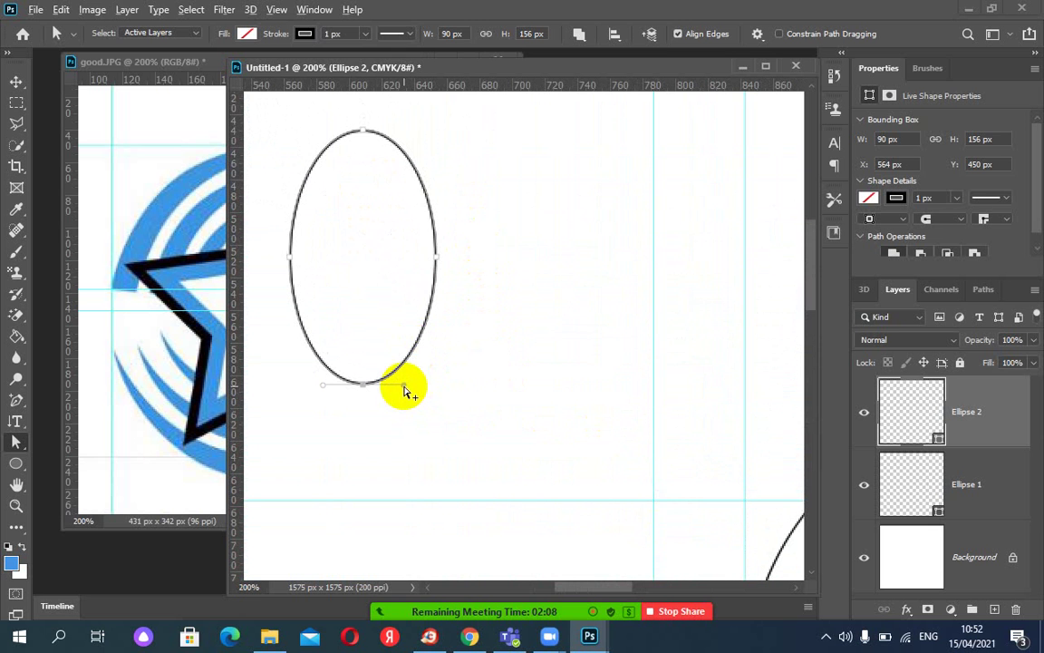
drag(405, 390, 385, 380)
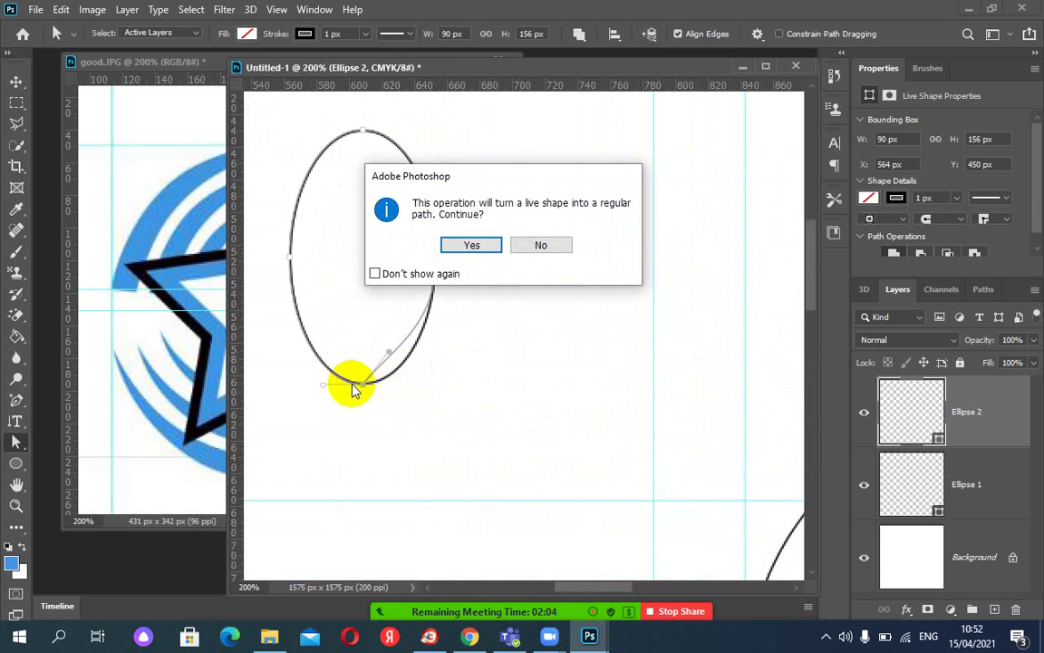
click(471, 243)
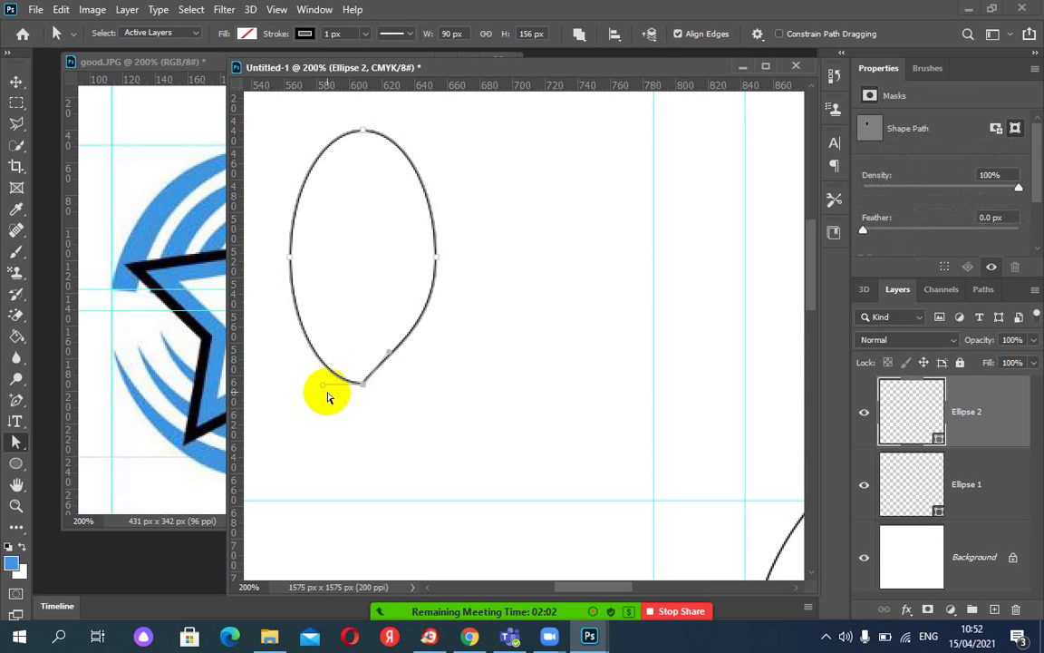
drag(327, 390, 341, 350)
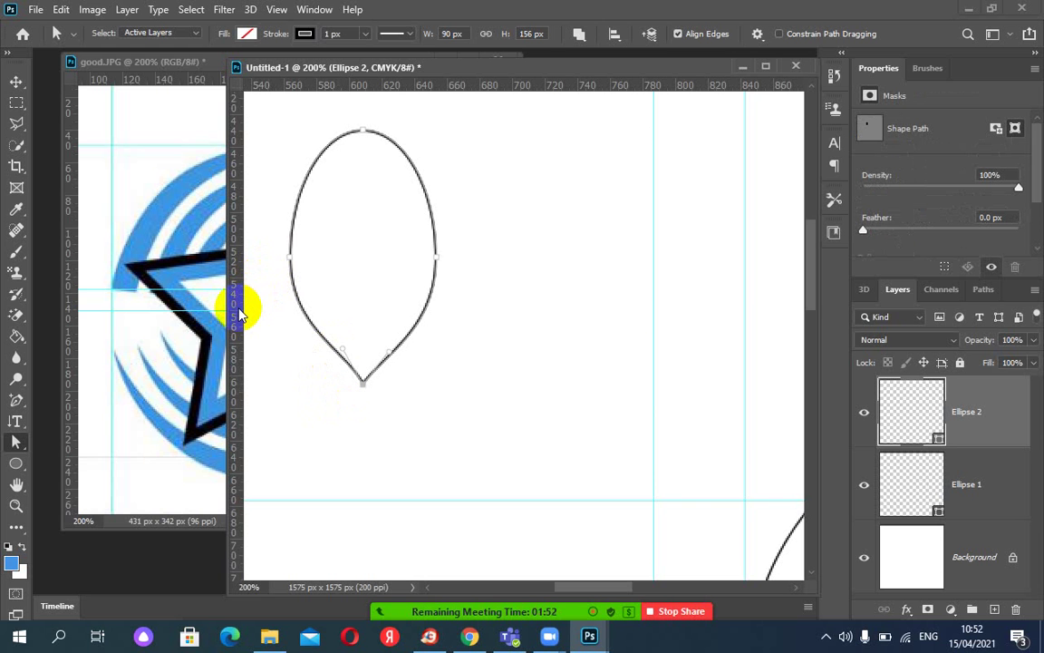
drag(239, 311, 393, 309)
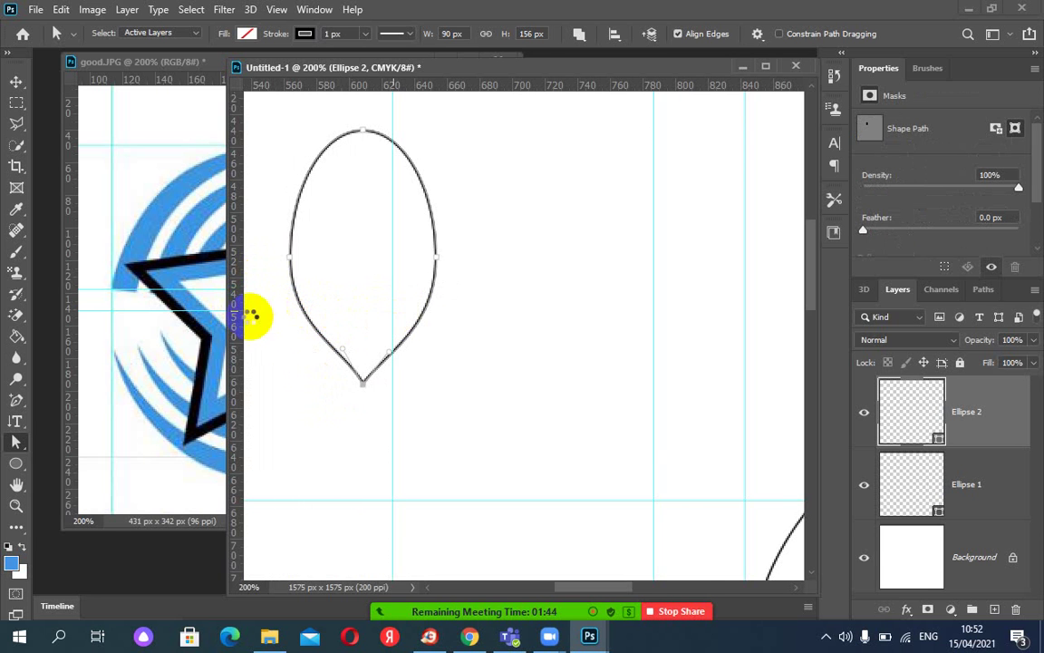
drag(237, 310, 435, 318)
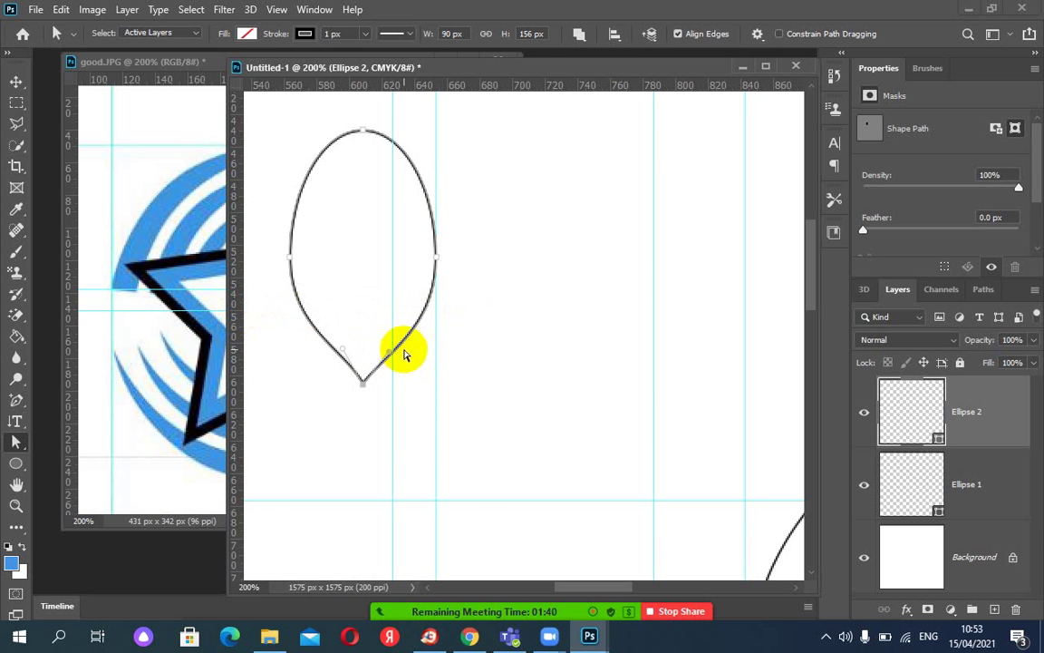
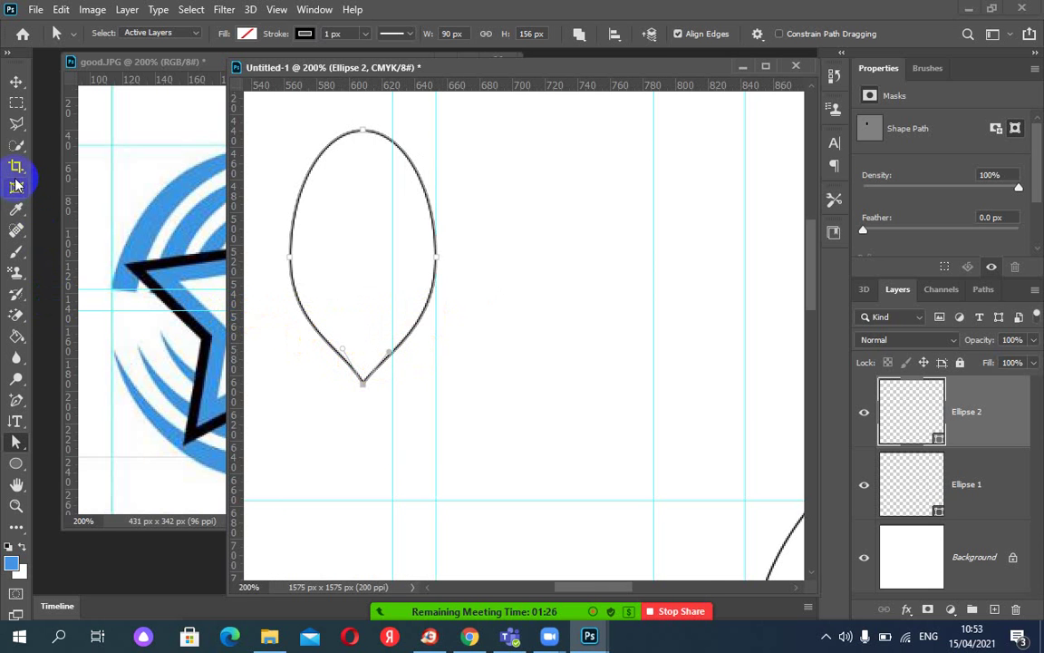
Measure the leaf's lower curve with the Ruler Tool and add vertical guides near 564 and 585 px.
click(16, 208)
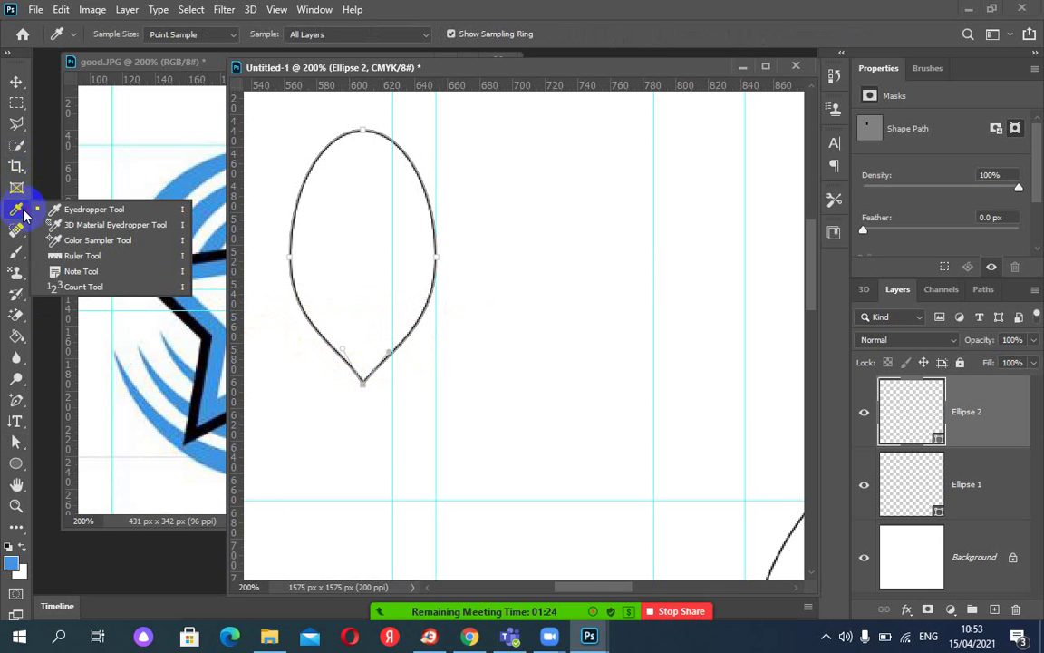
click(81, 256)
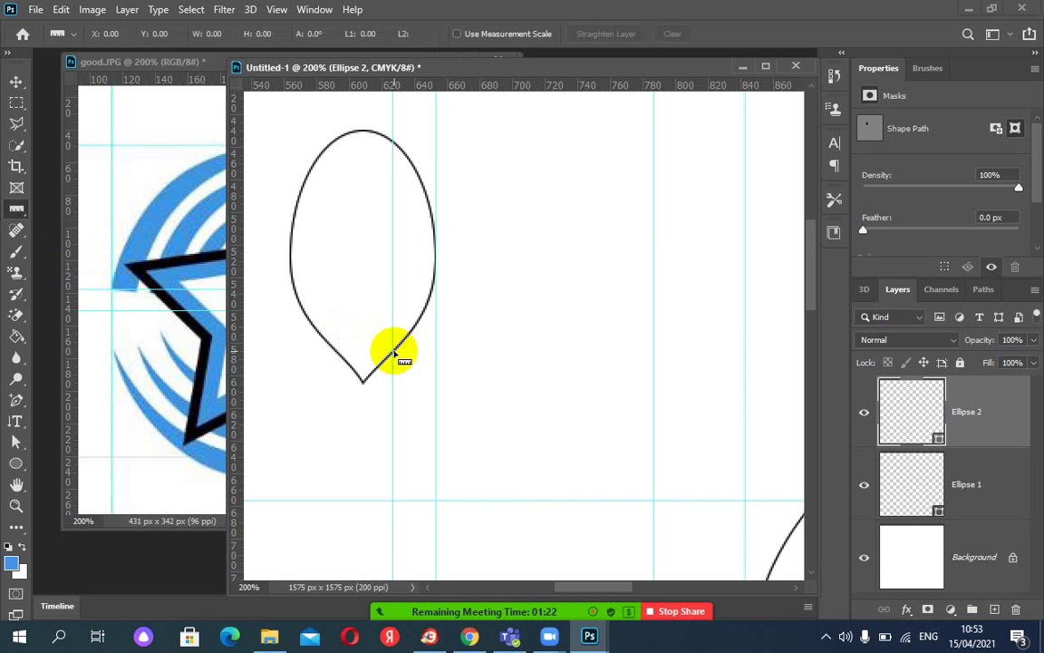
drag(394, 352, 424, 350)
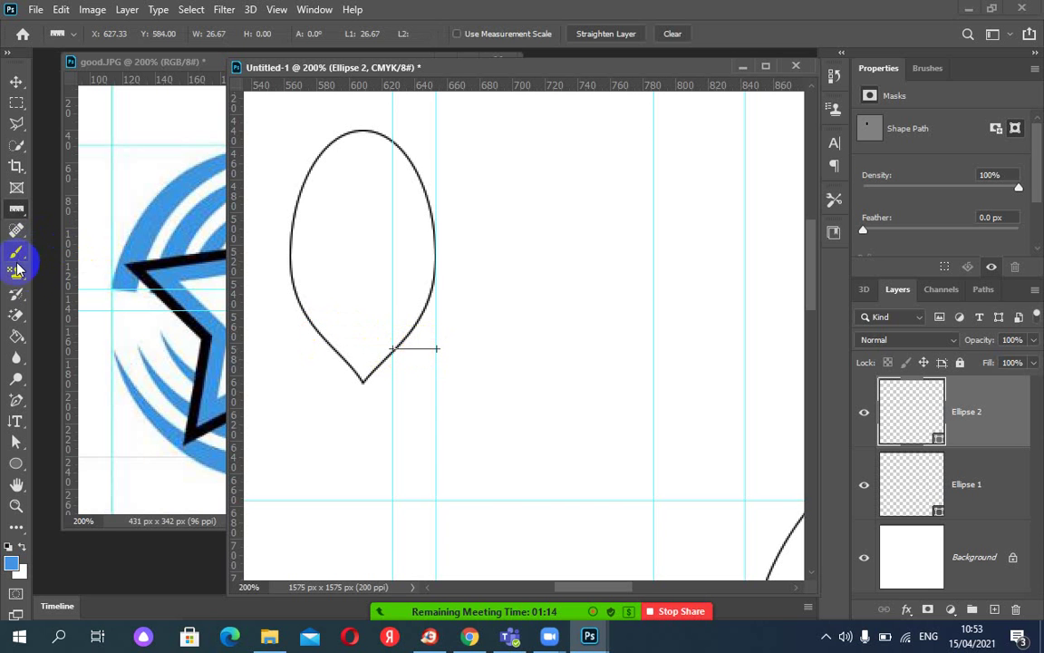
drag(238, 288, 290, 292)
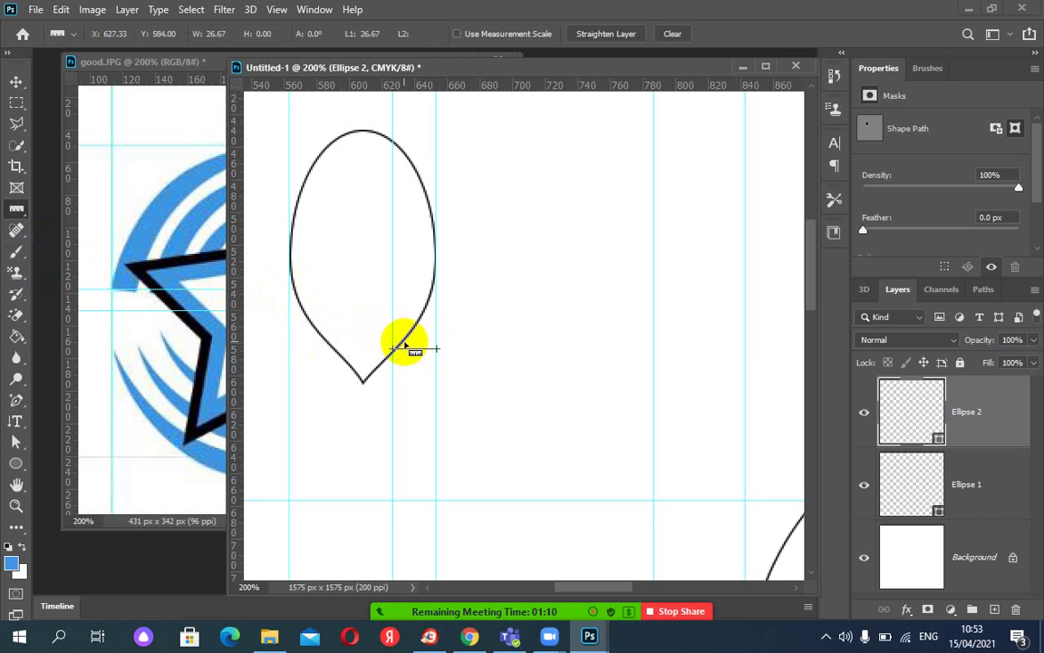
drag(418, 351, 311, 356)
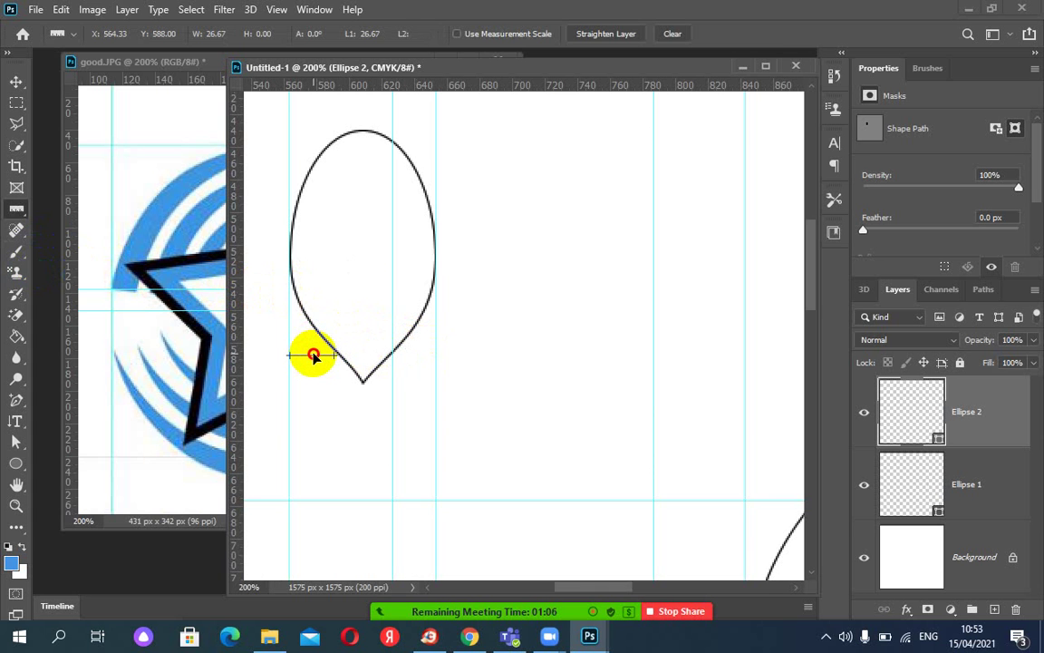
drag(244, 331, 229, 340)
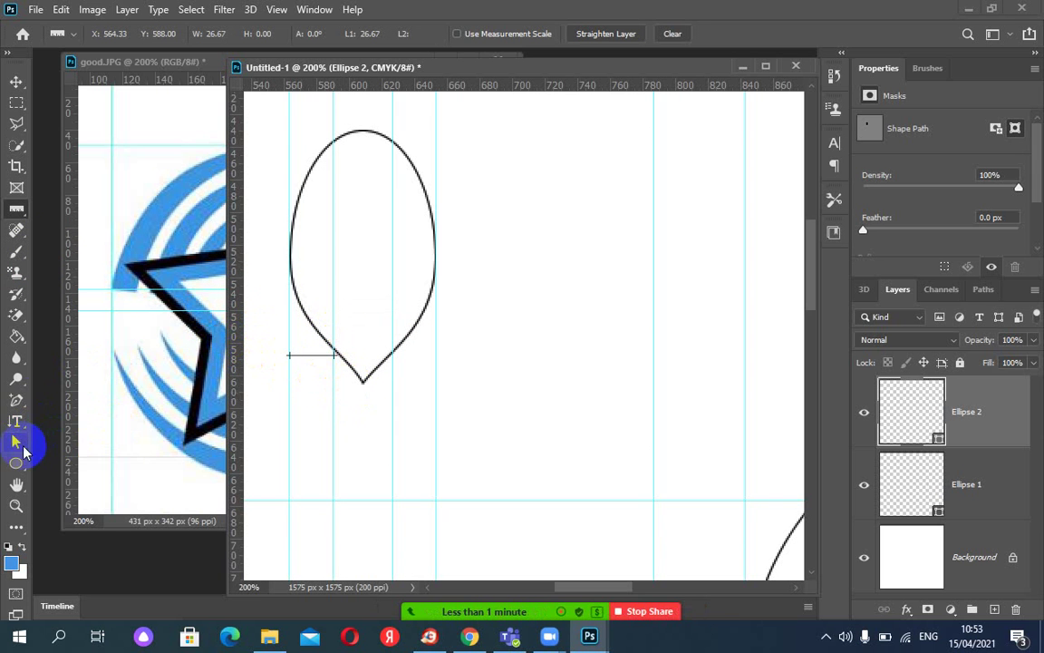
Drag Ellipse 2's lower-left and right path segments so both curve smoothly into the bottom point.
key(a)
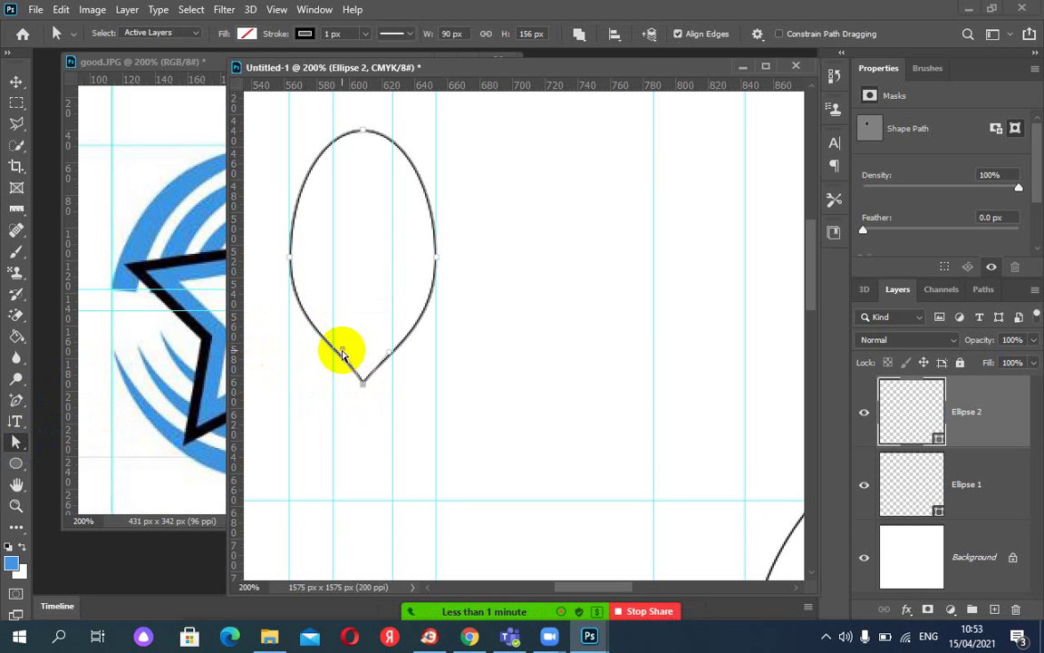
scroll(342, 353, up, 1)
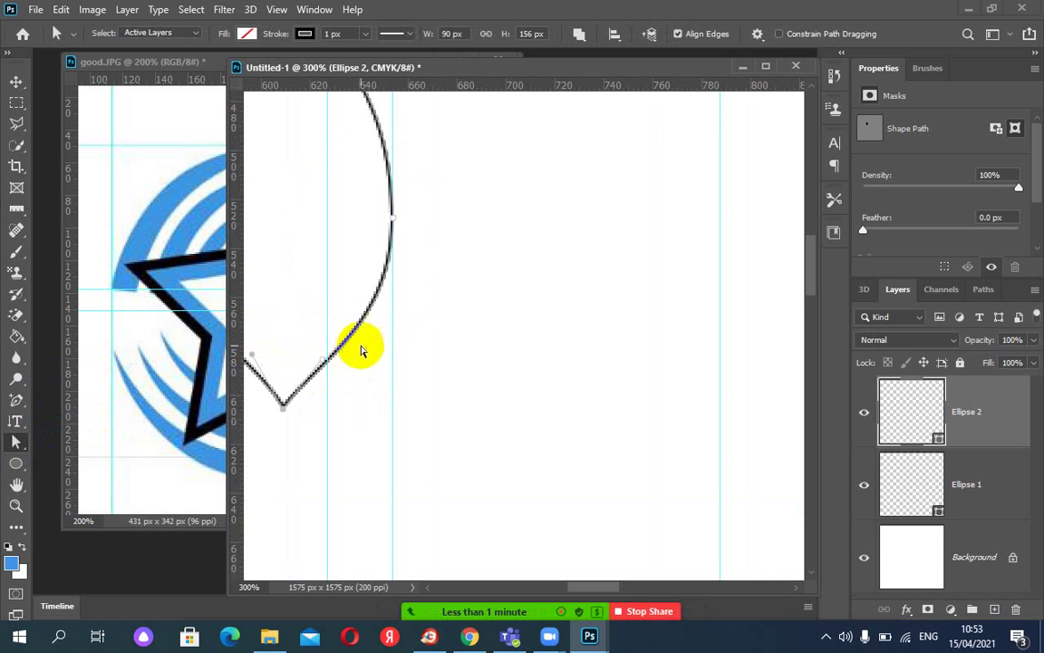
drag(419, 372, 461, 372)
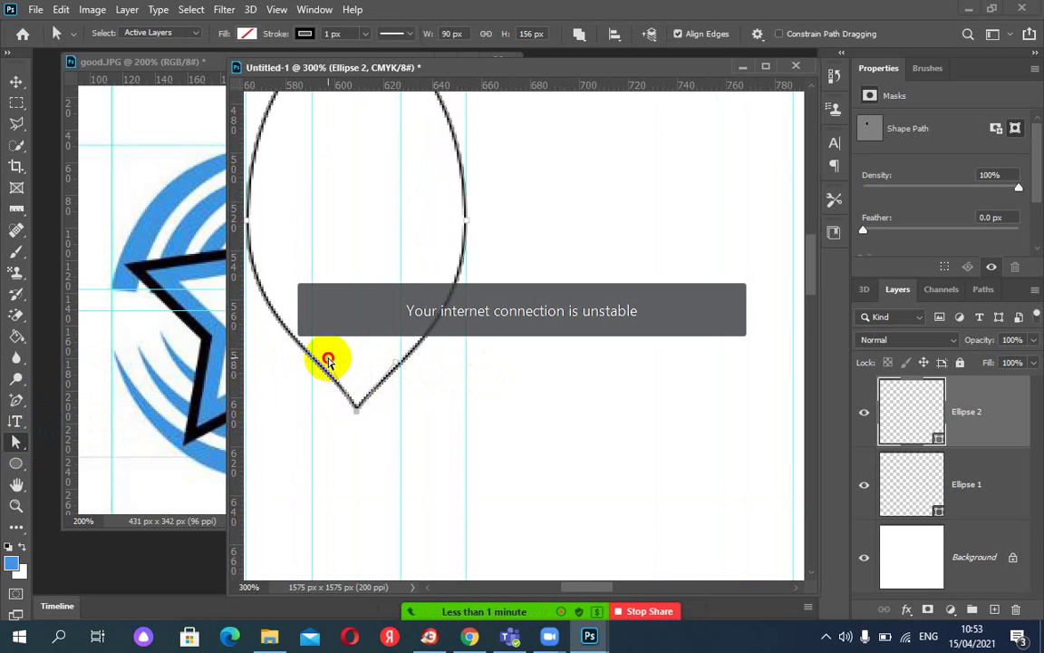
drag(328, 360, 325, 370)
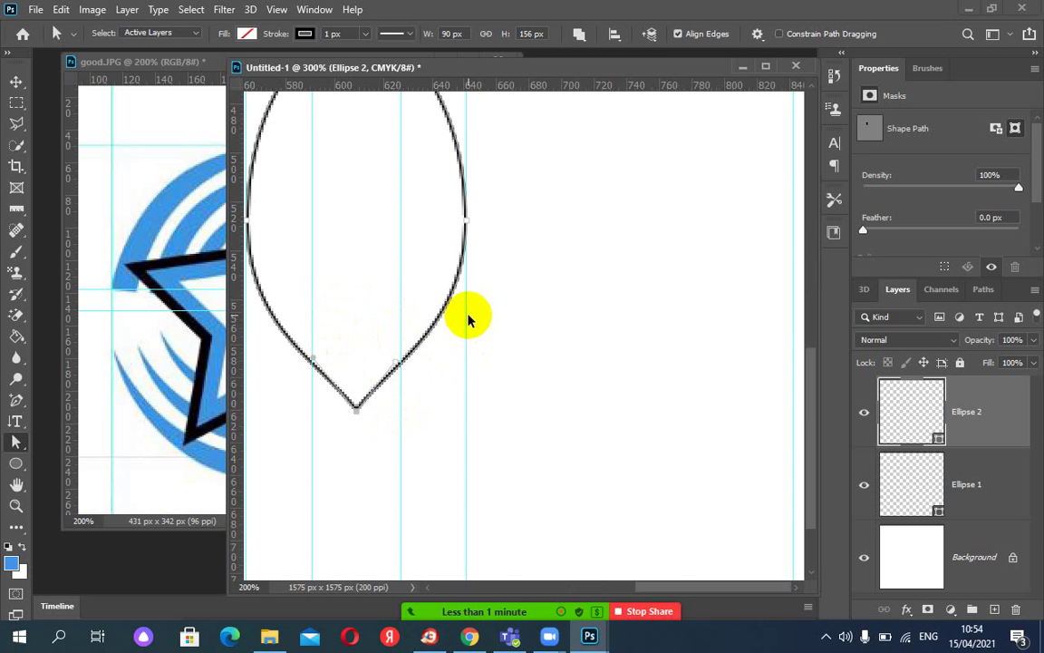
key(ctrl+1)
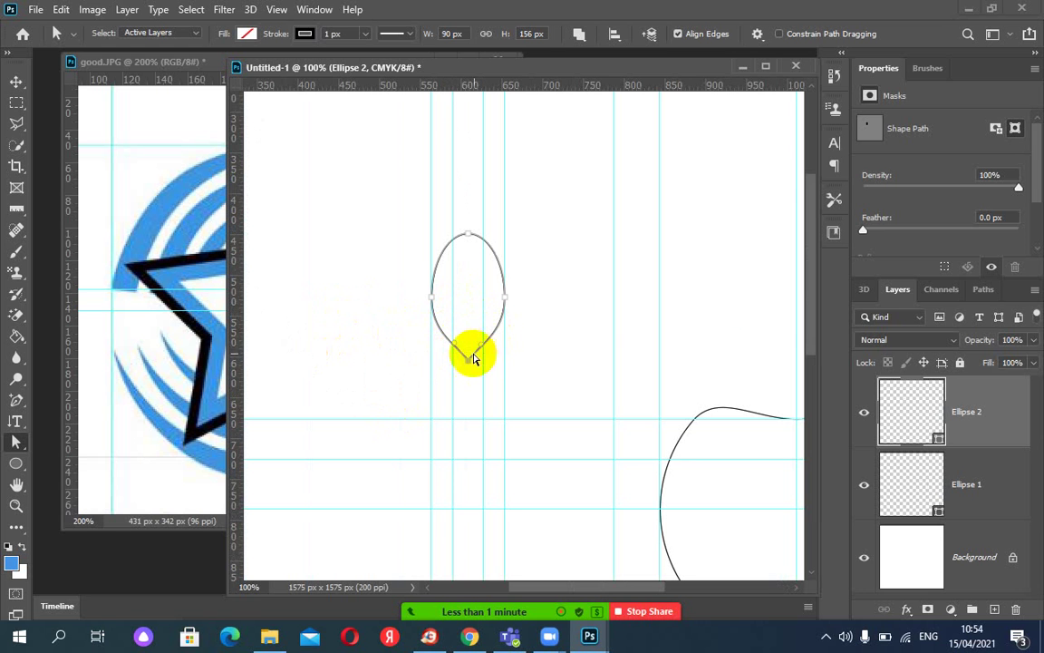
drag(461, 350, 481, 342)
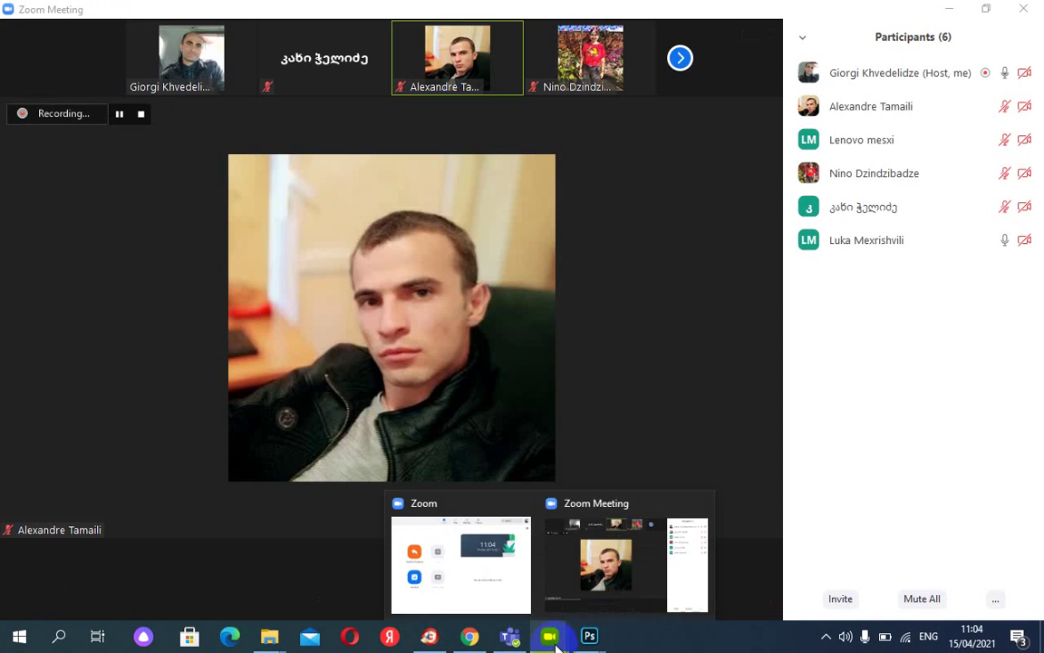
Return to the Zoom meeting and pick the Photoshop window from the Share Screen choices.
mouse_move(590, 640)
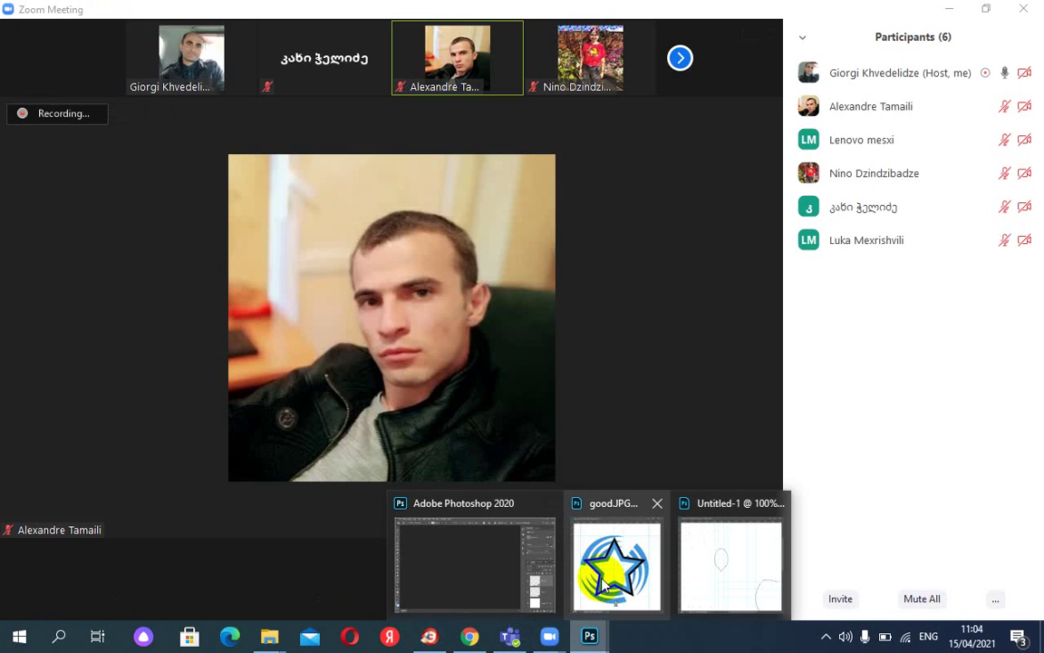
click(599, 571)
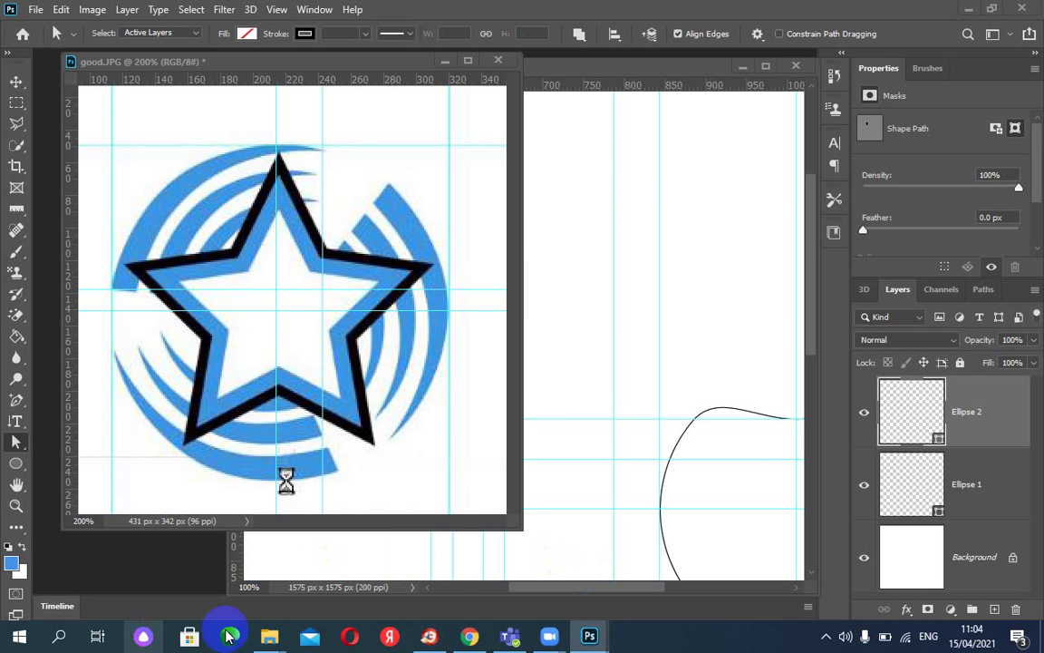
click(604, 589)
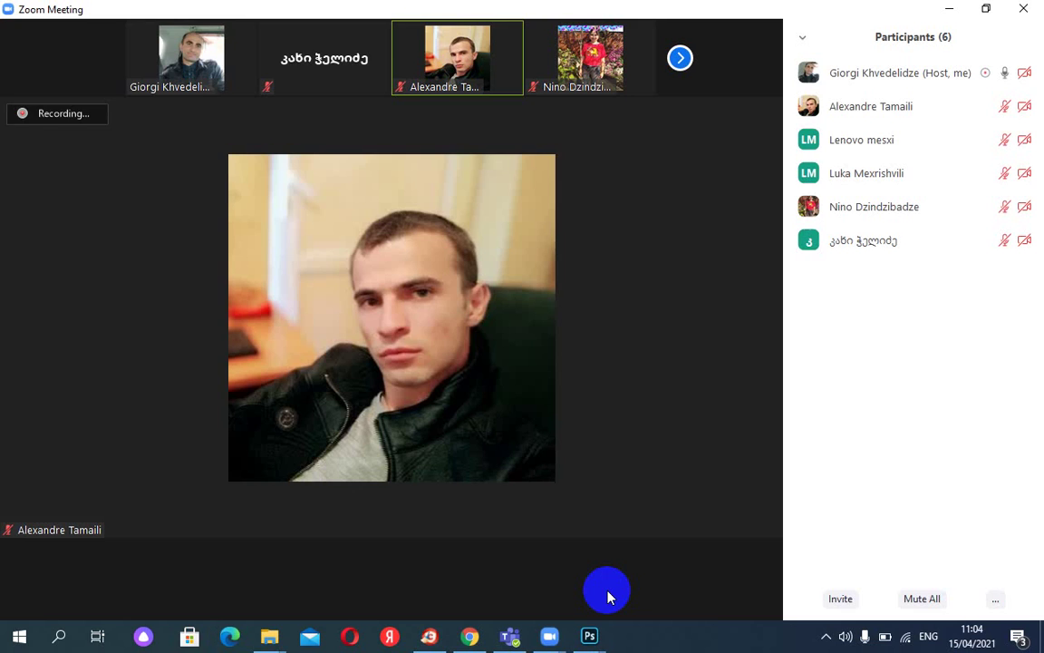
click(480, 593)
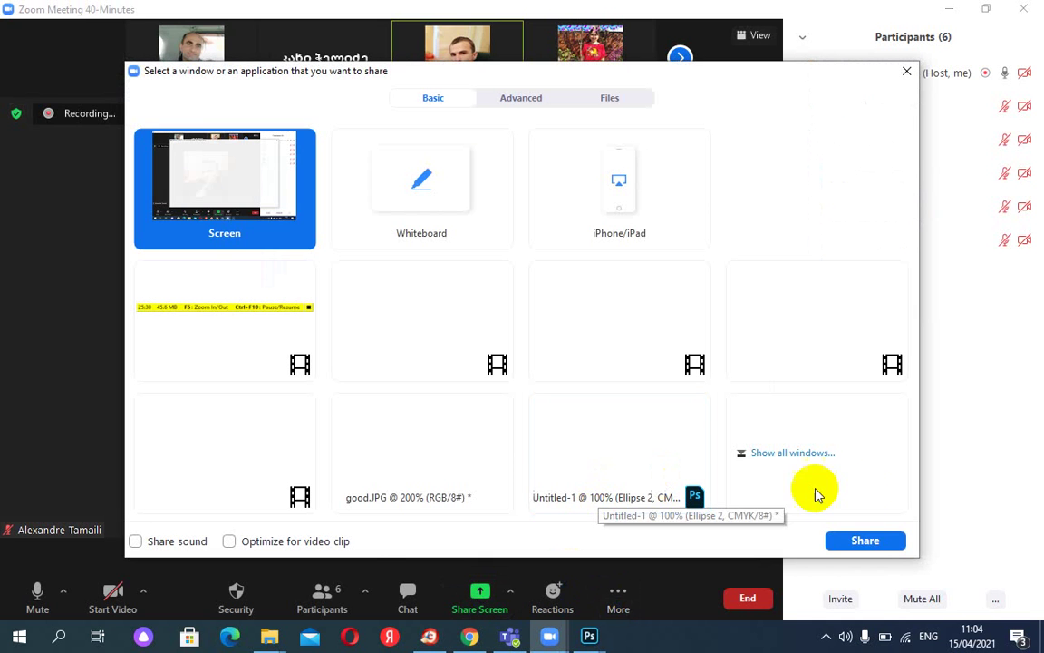
double_click(622, 437)
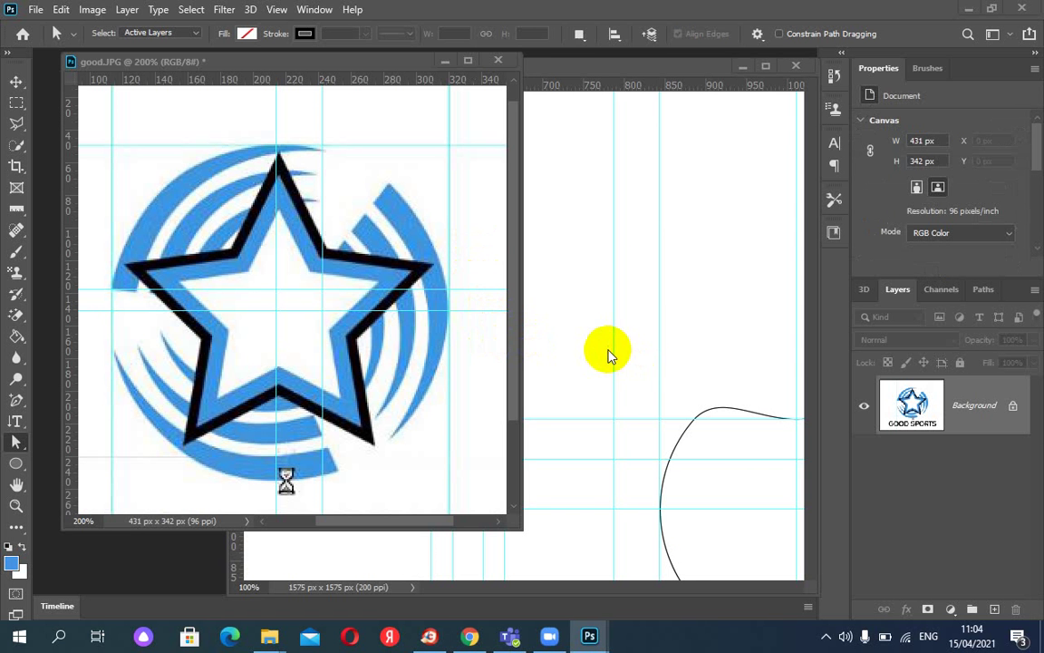
Close good.JPG without saving and reposition the Untitled-1 canvas to show both shapes.
click(497, 61)
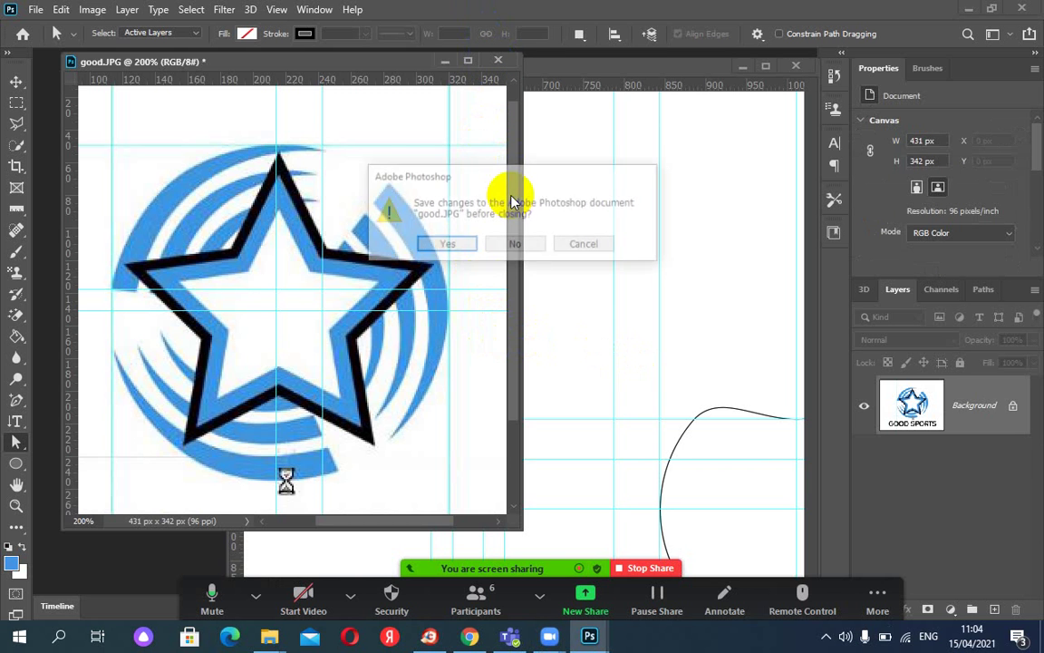
click(506, 242)
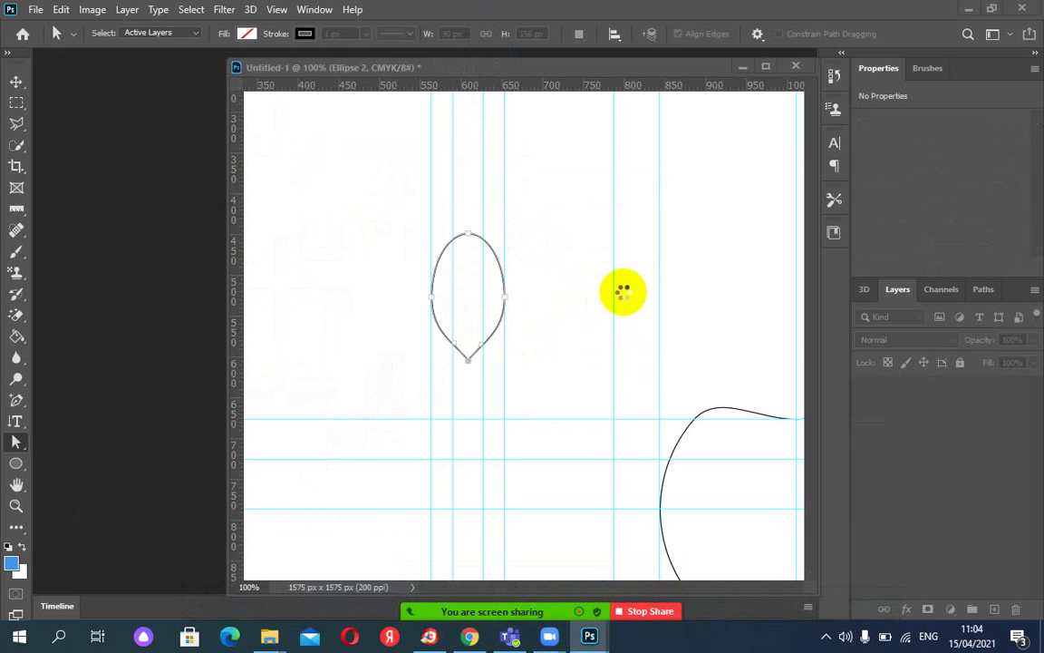
drag(619, 293, 481, 217)
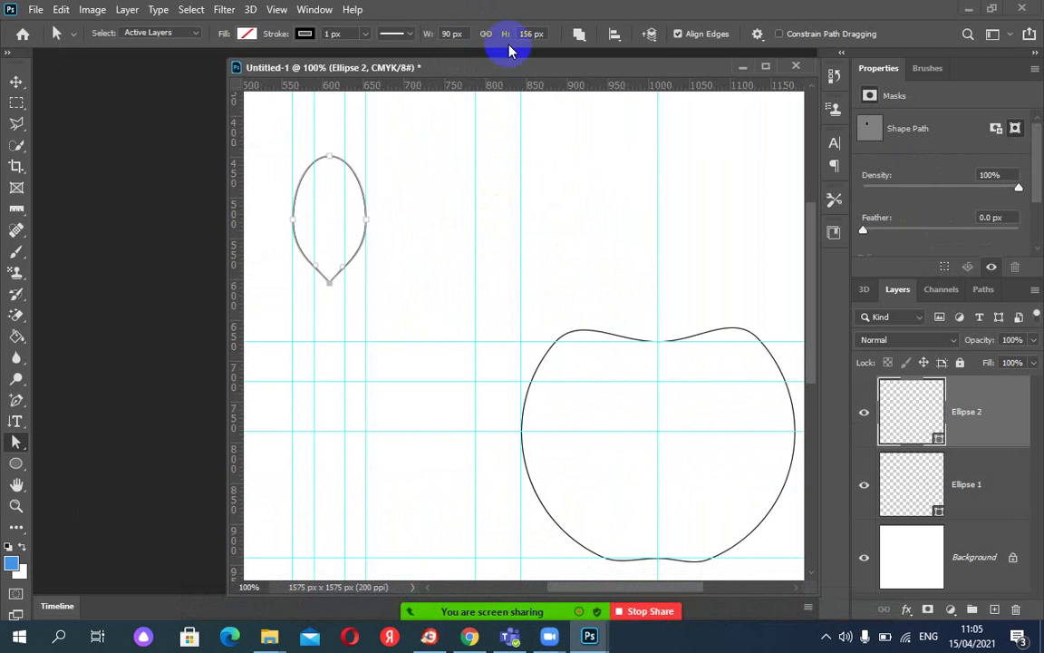
drag(483, 69, 394, 69)
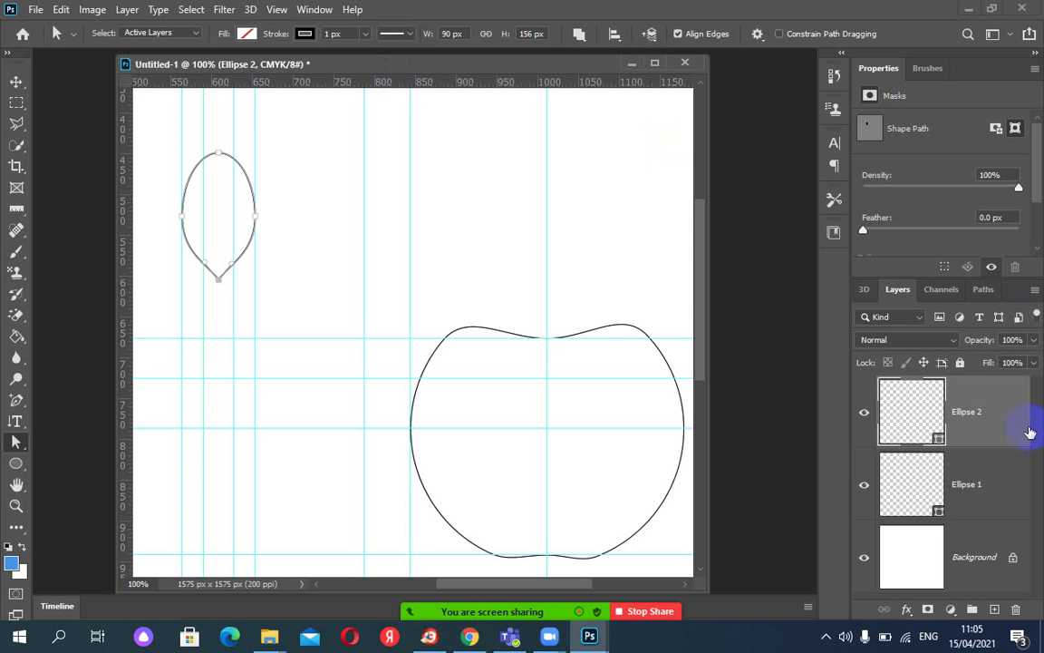
Delete both the Ellipse 1 and Ellipse 2 layers.
shift+click(984, 484)
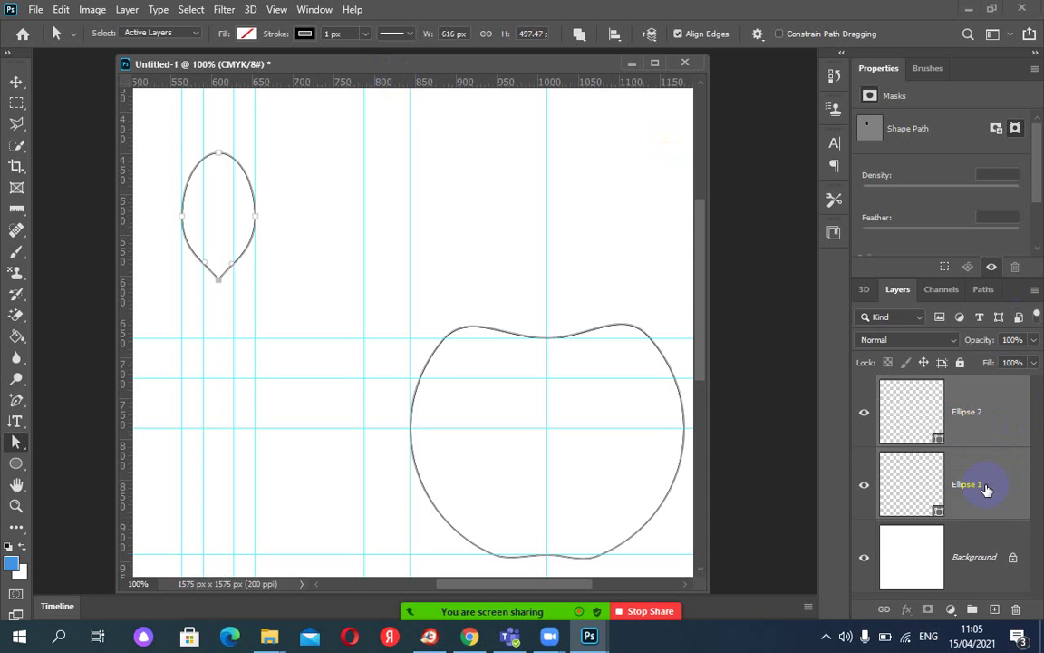
click(1016, 615)
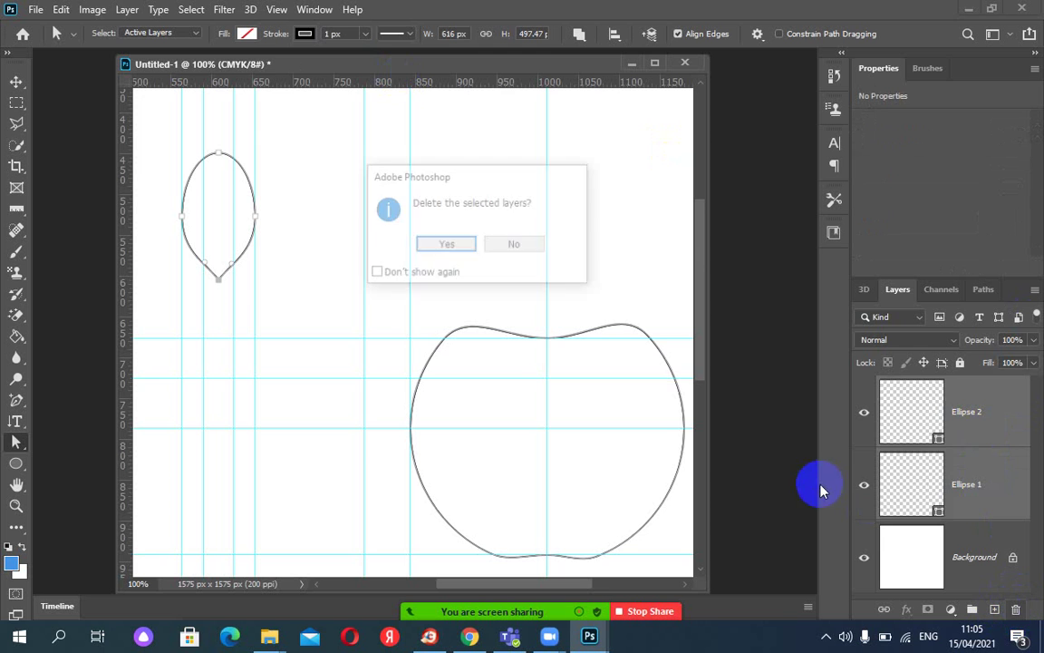
click(441, 243)
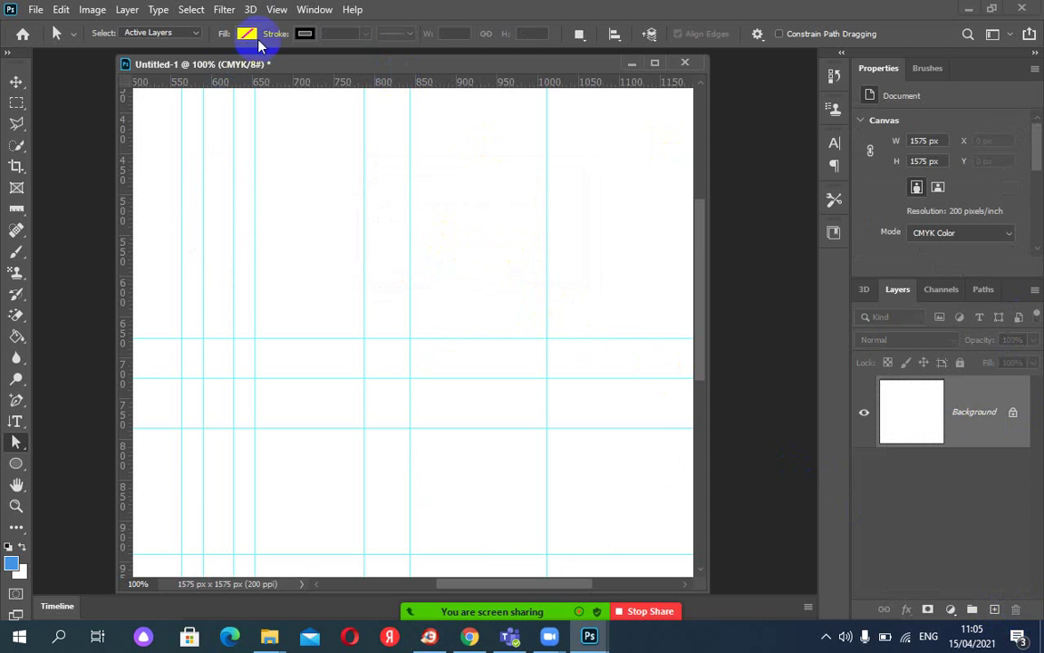
Hide the guides through View > Show and bring up the File > Open dialog.
click(278, 10)
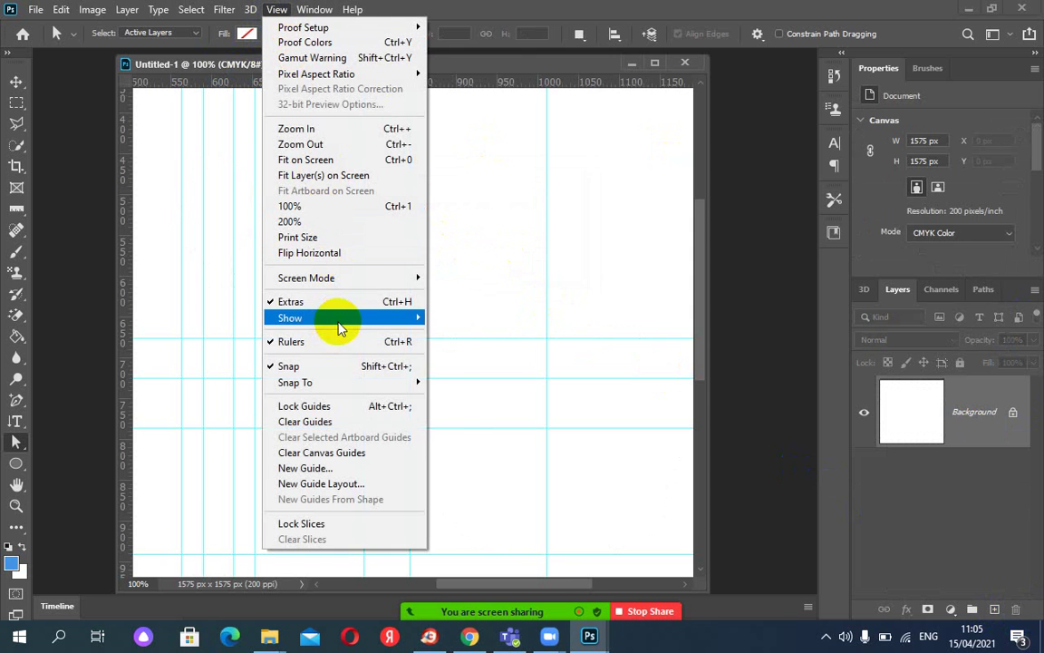
mouse_move(339, 317)
click(450, 312)
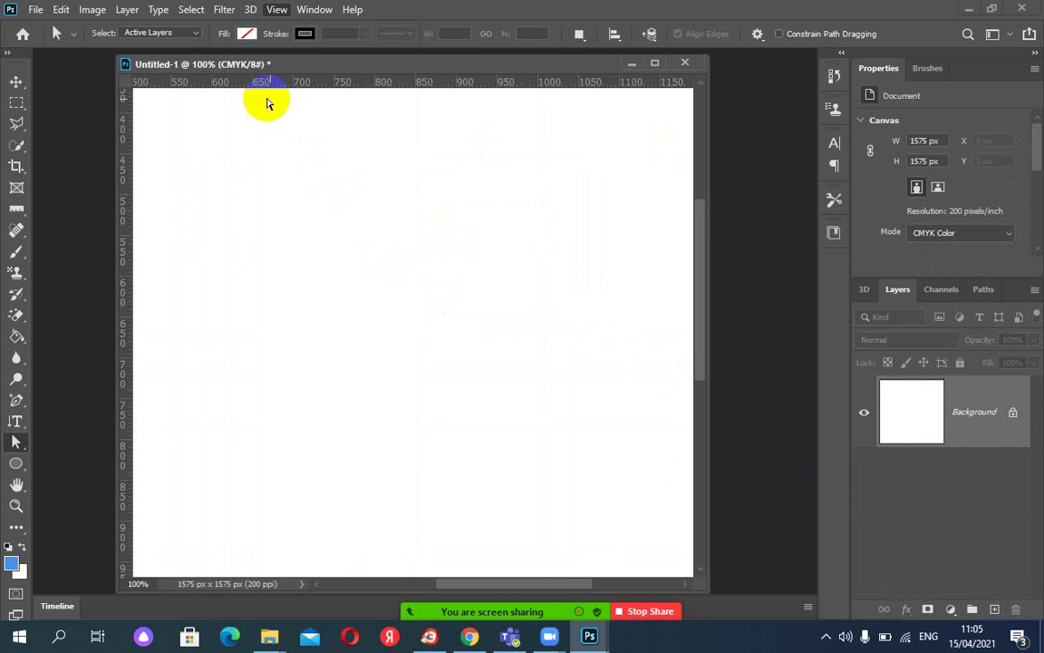
click(36, 9)
click(48, 40)
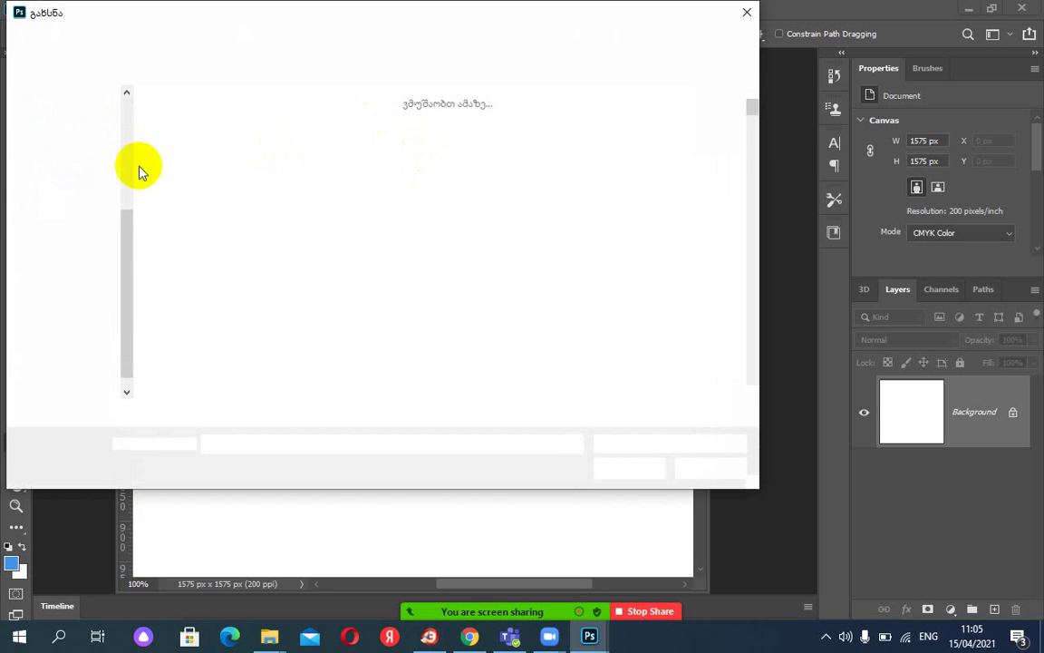
Open corporateAND2.png from the Desktop folder.
scroll(122, 98, up, 4)
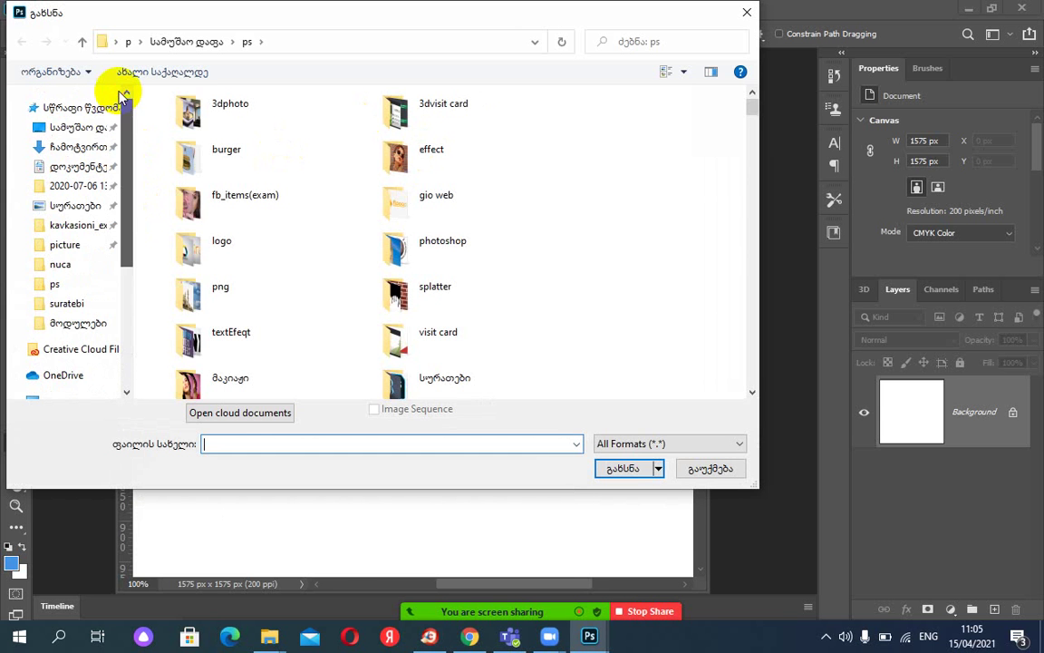
click(77, 127)
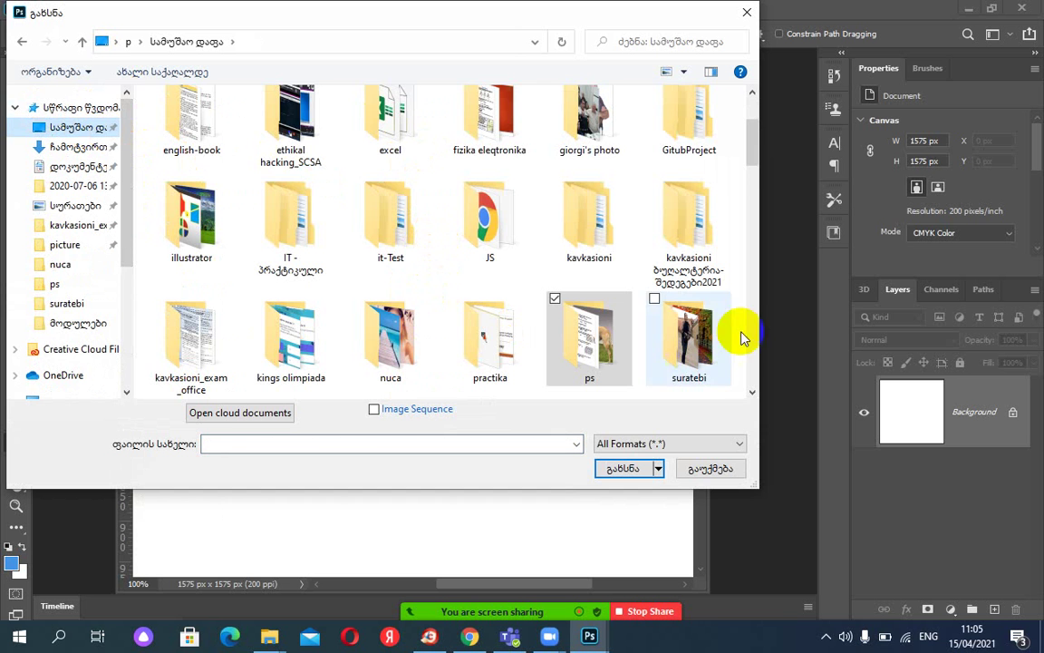
drag(748, 156, 764, 262)
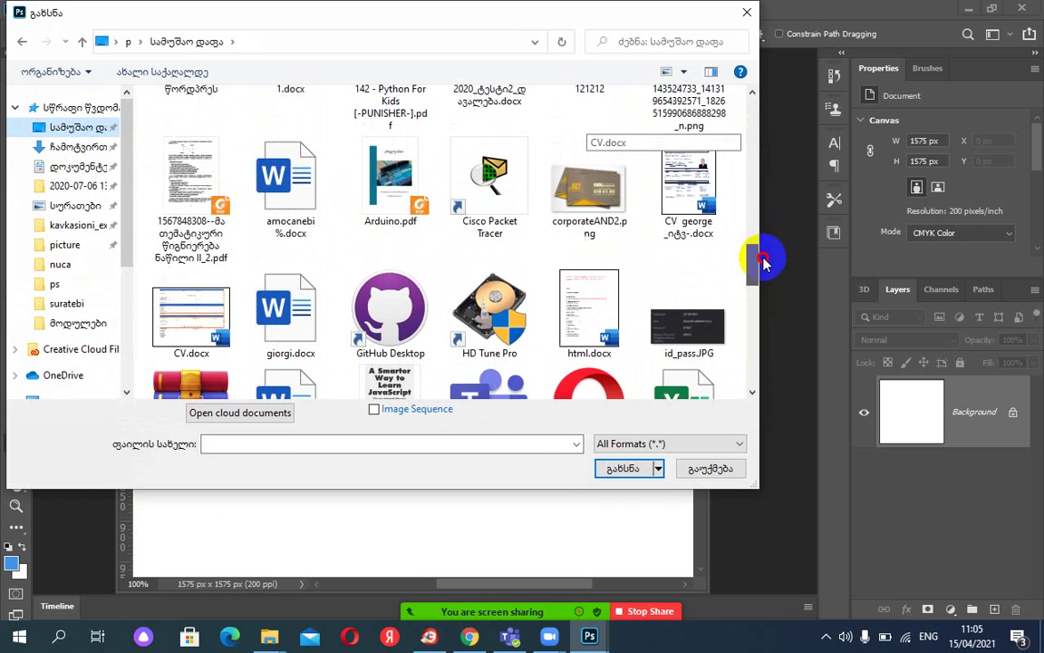
double_click(599, 190)
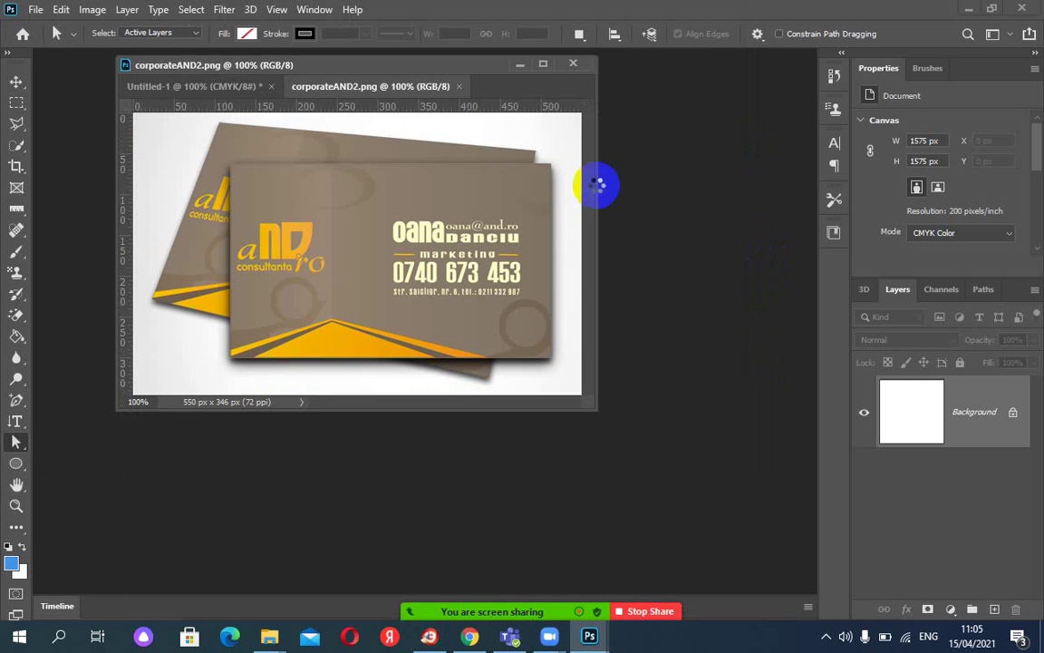
Float corporateAND2.png in its own window and arrange the enlarged Untitled-1 window beside it.
drag(360, 87, 599, 20)
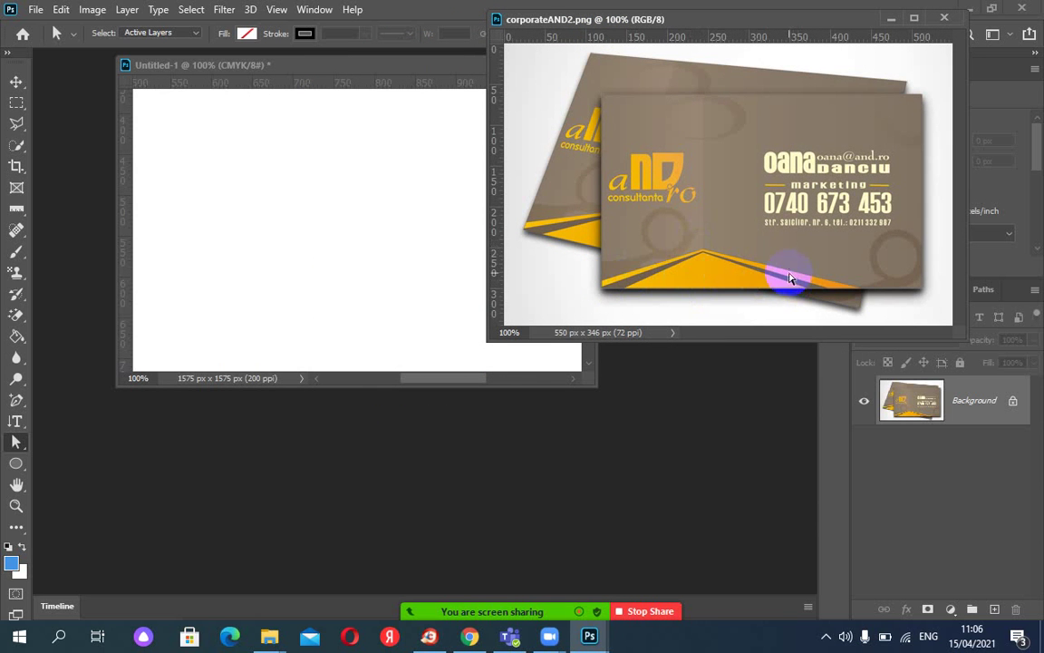
drag(681, 24, 723, 23)
click(497, 68)
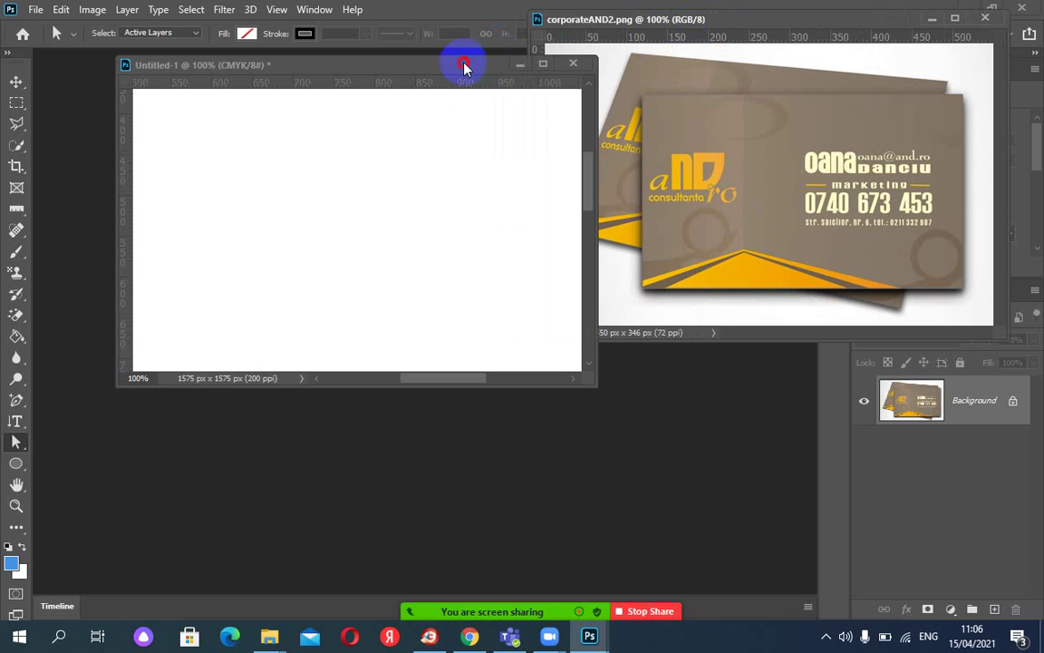
drag(403, 66, 352, 86)
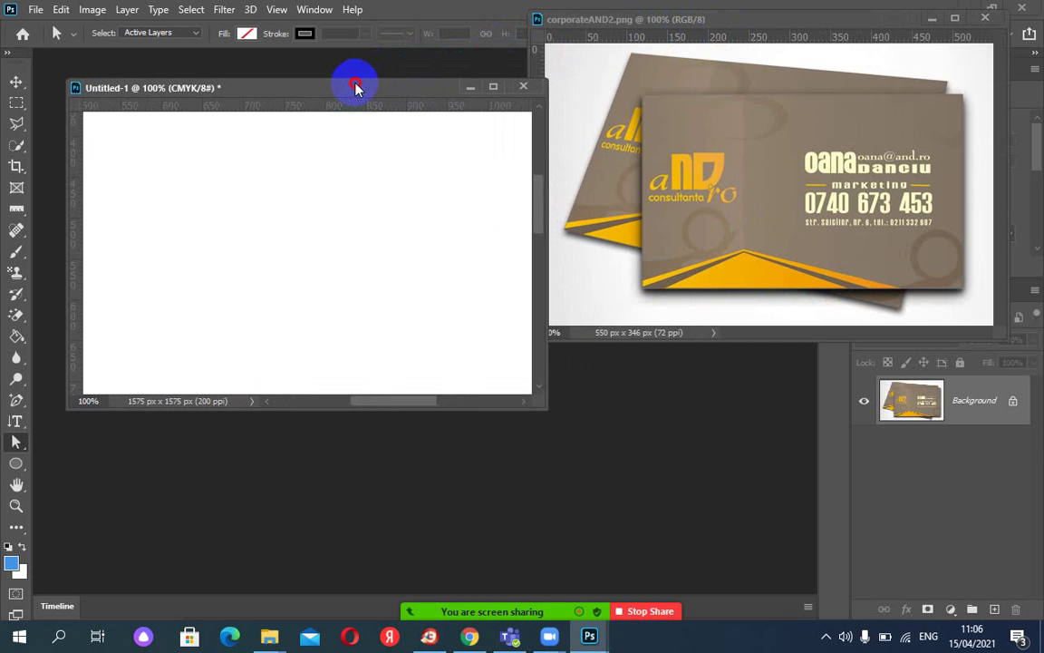
drag(533, 388, 591, 469)
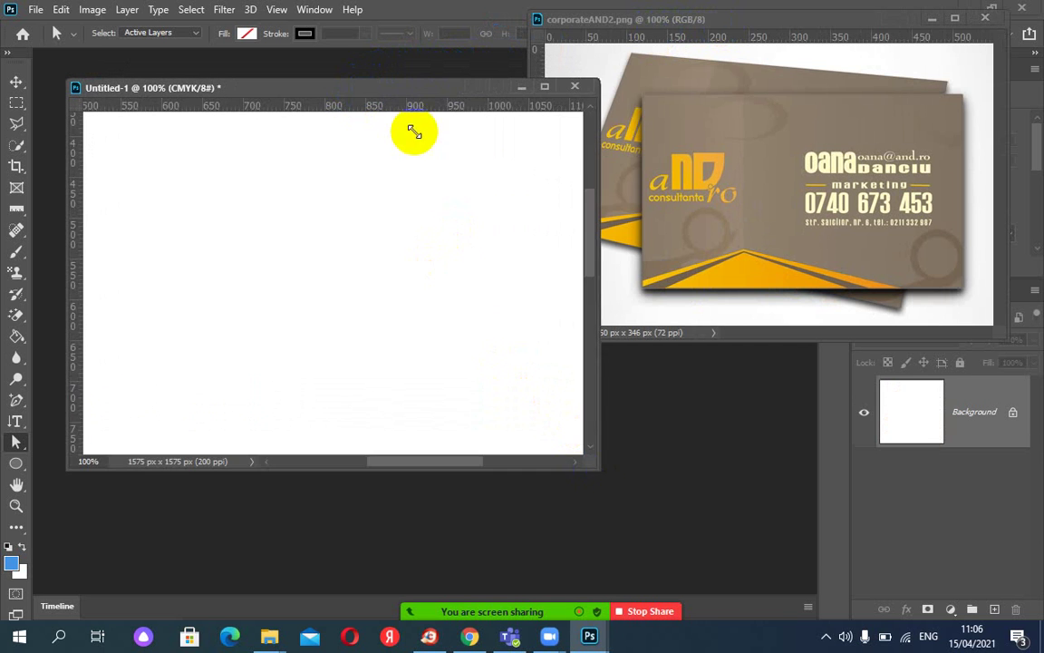
drag(406, 91, 372, 96)
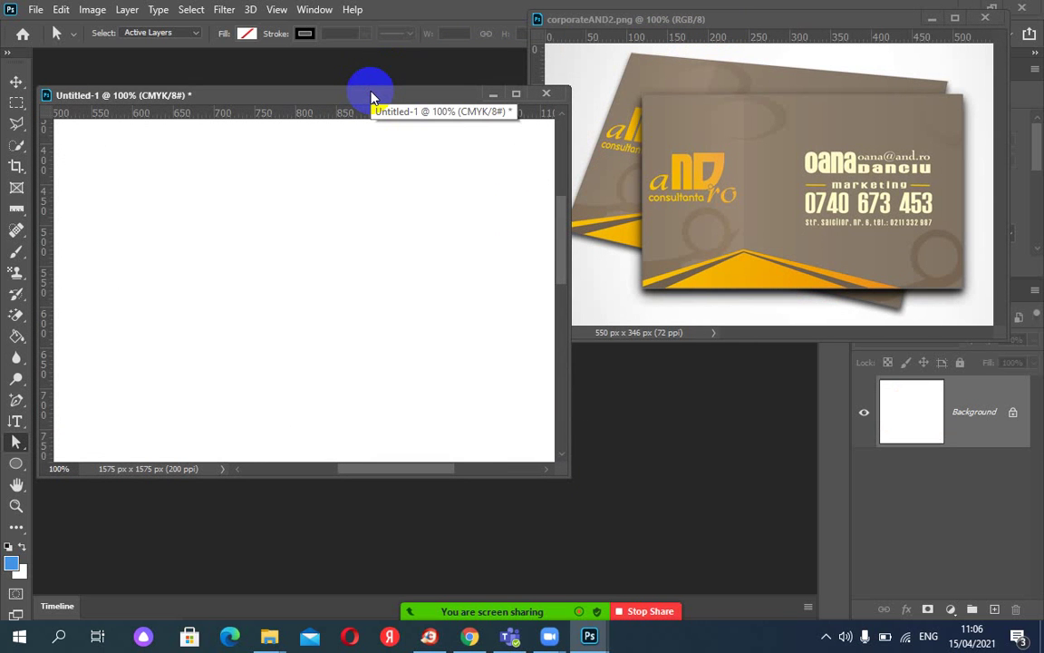
click(91, 10)
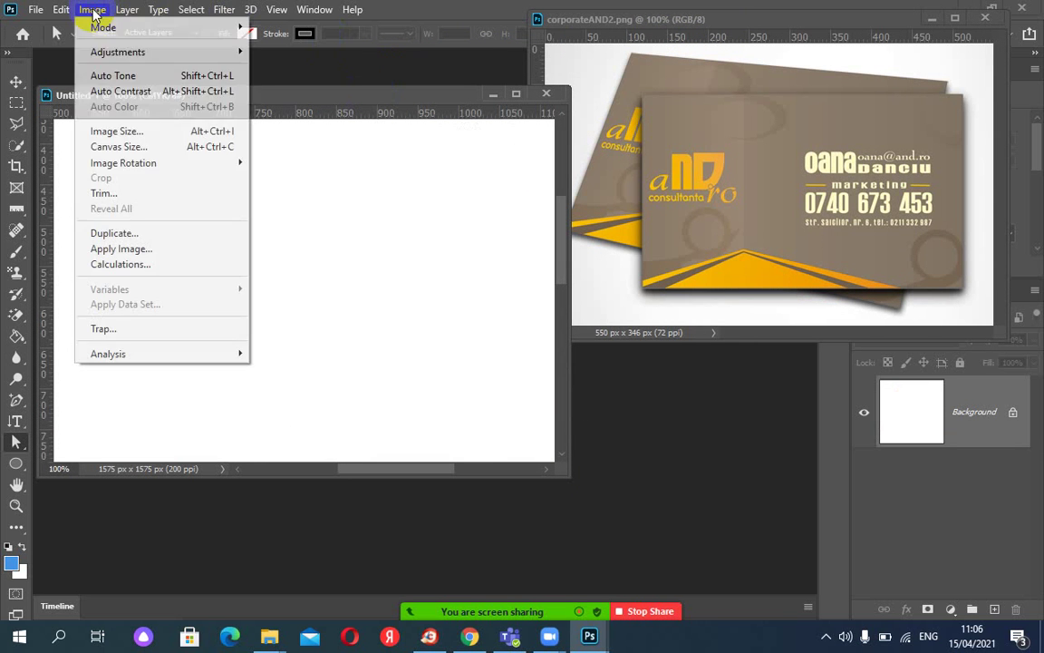
Set Image Size to 9 cm wide by 5 cm tall with proportions unlinked, giving 709 × 394 px.
click(123, 134)
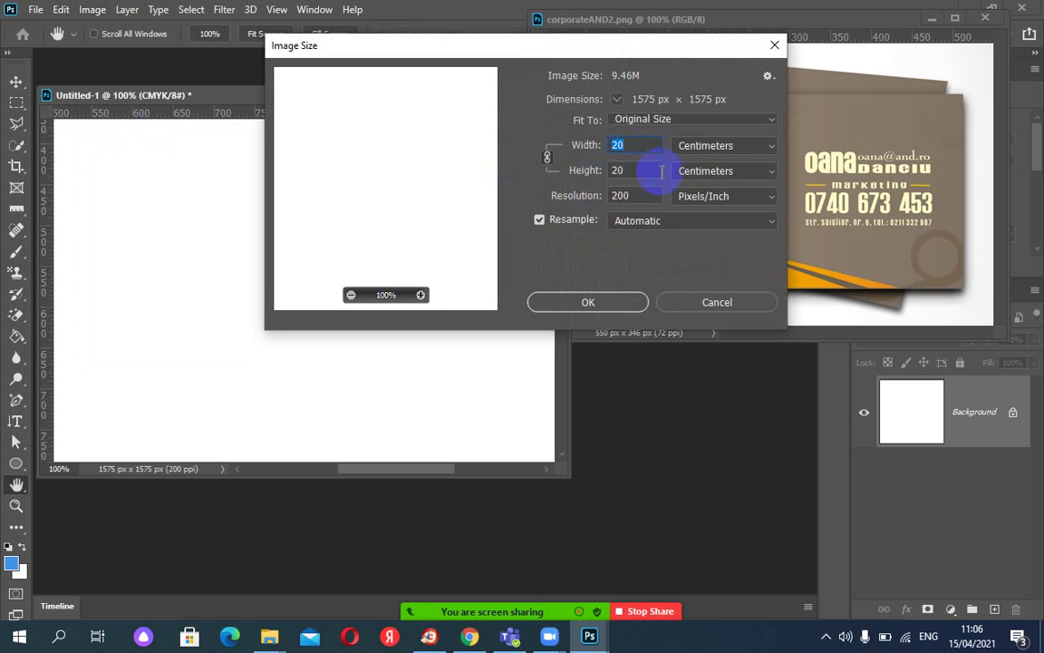
text(9)
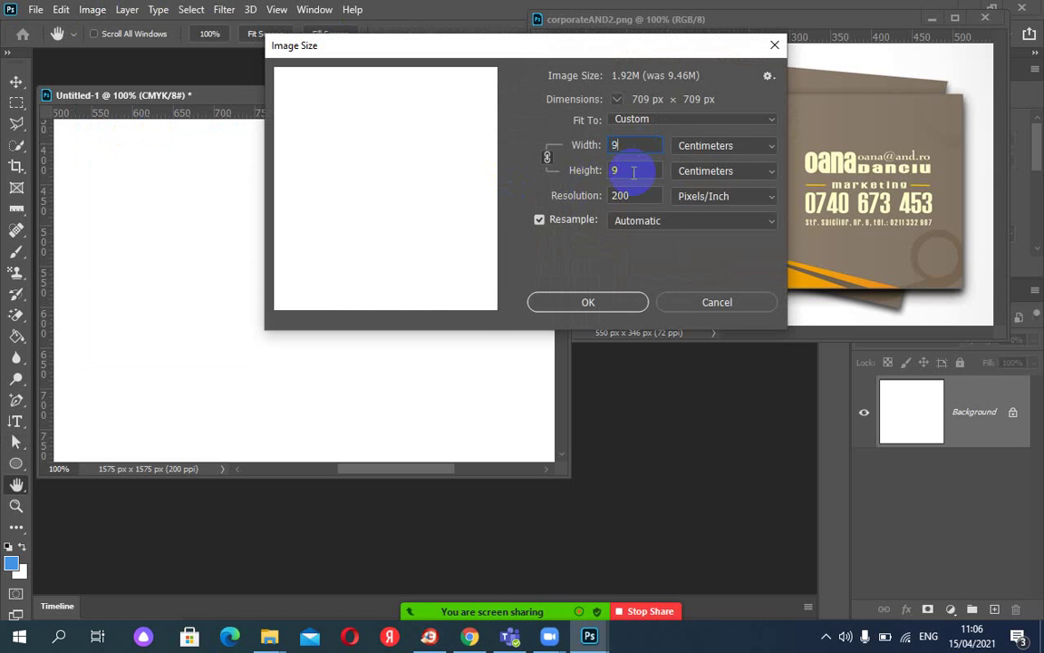
click(635, 172)
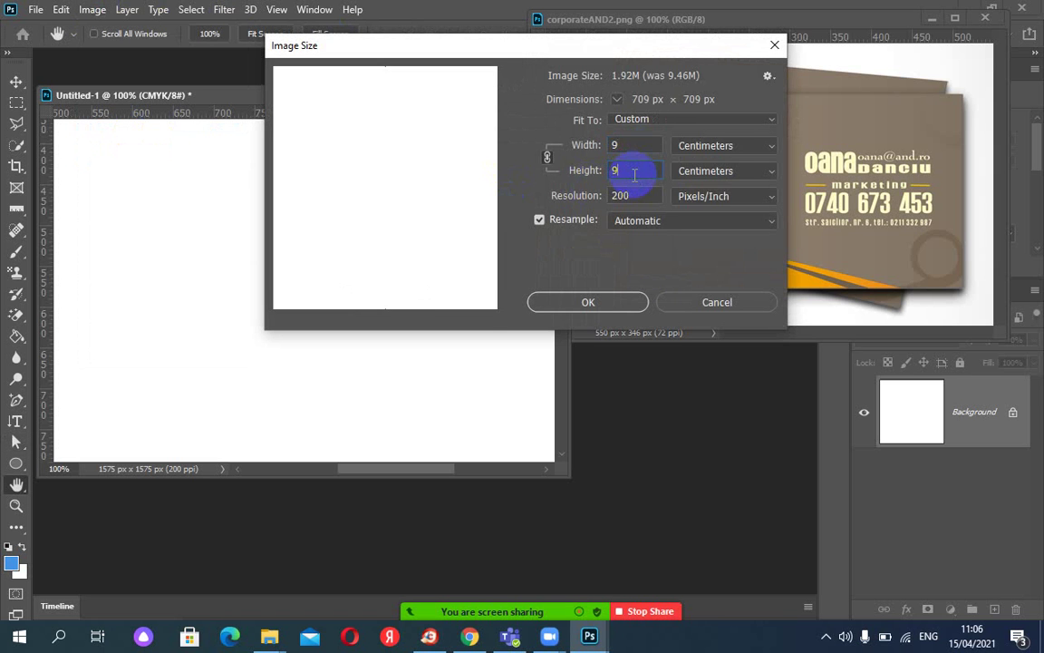
click(547, 158)
double_click(612, 171)
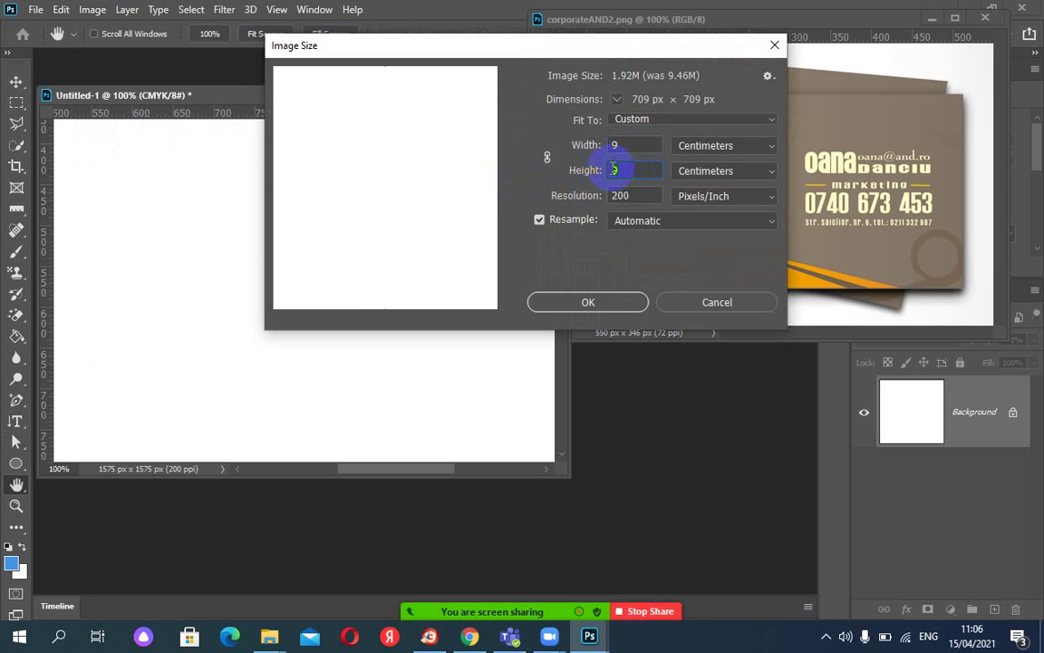
text(5)
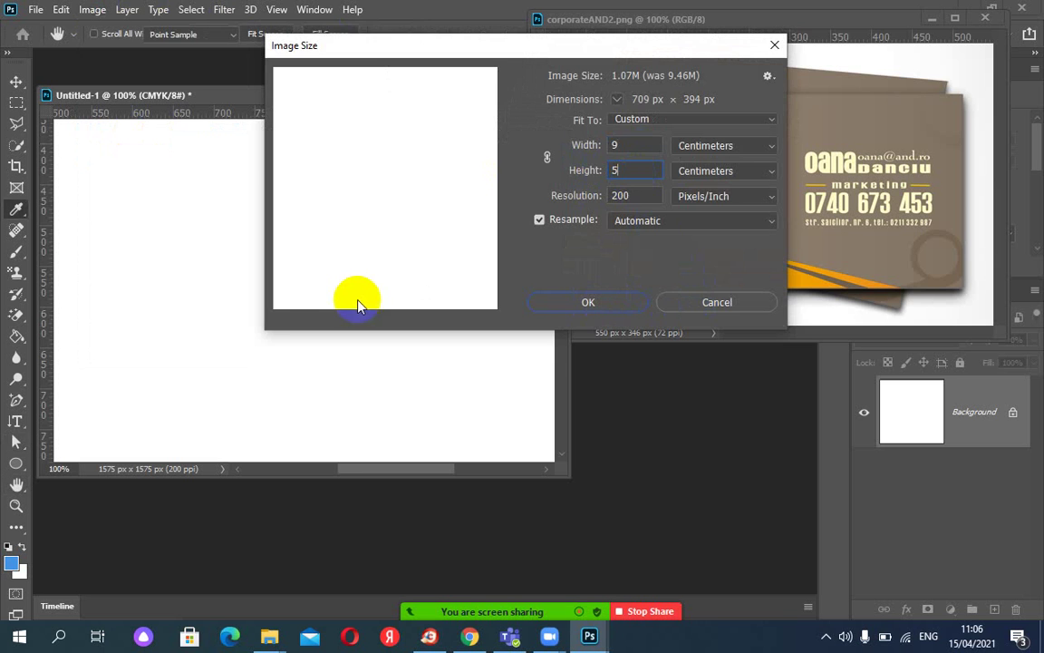
key(Return)
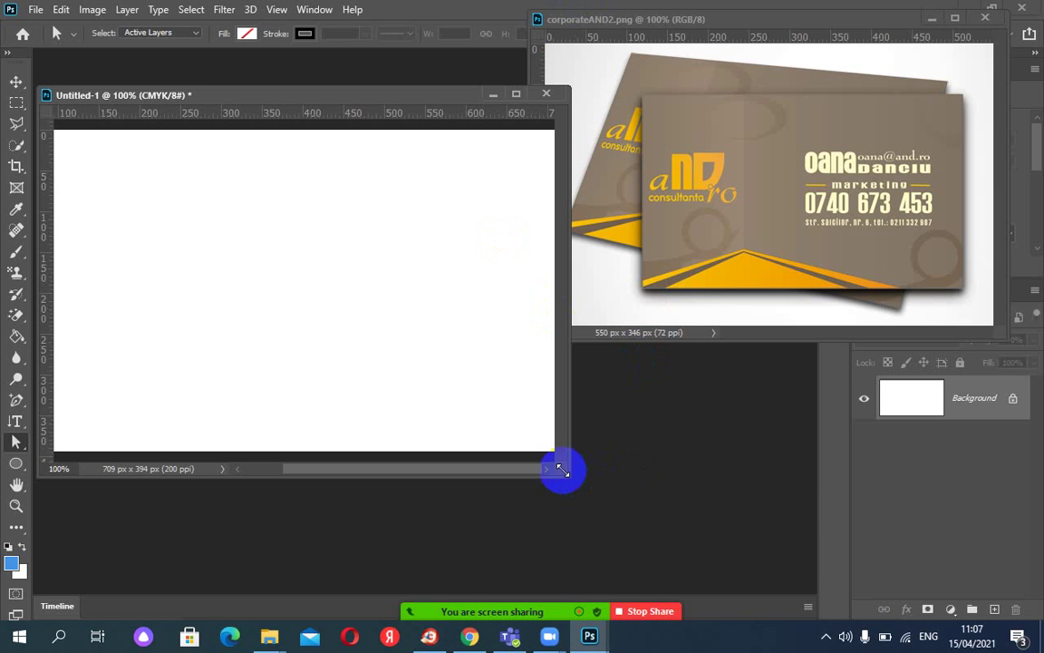
drag(565, 473, 573, 473)
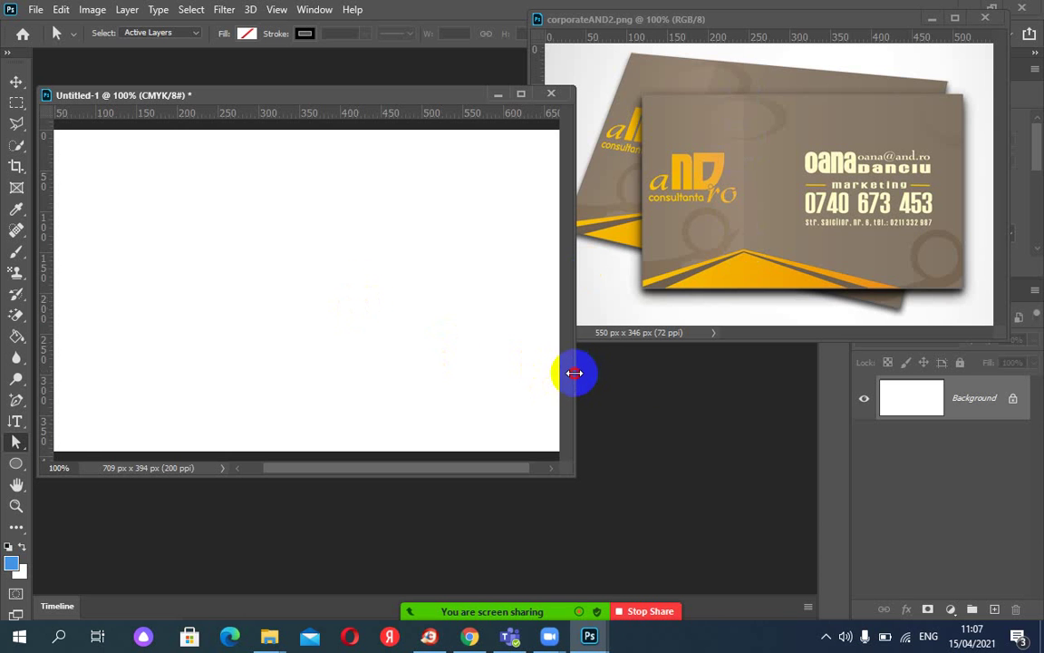
Widen the canvas window and draw a rectangular marquee from about 175 px to the right edge.
drag(574, 373, 721, 379)
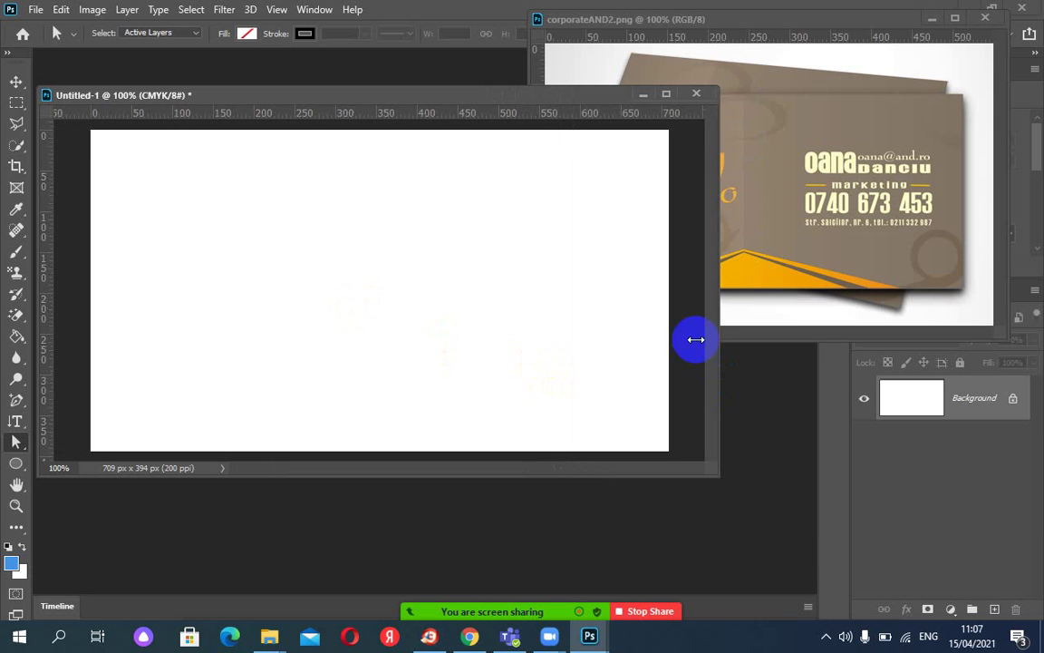
drag(531, 96, 502, 197)
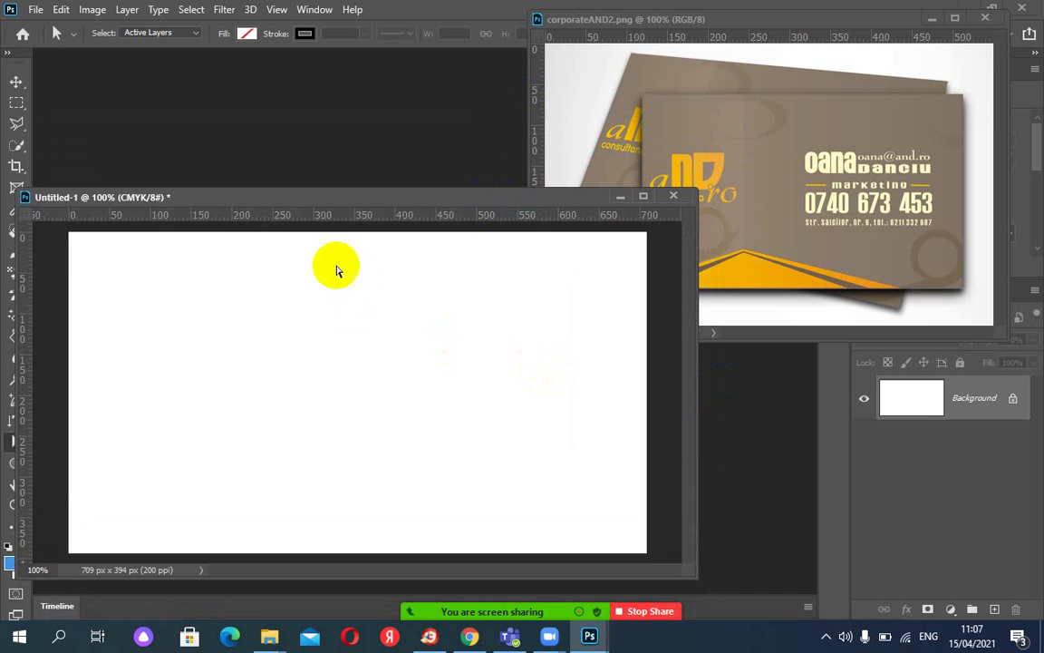
click(16, 103)
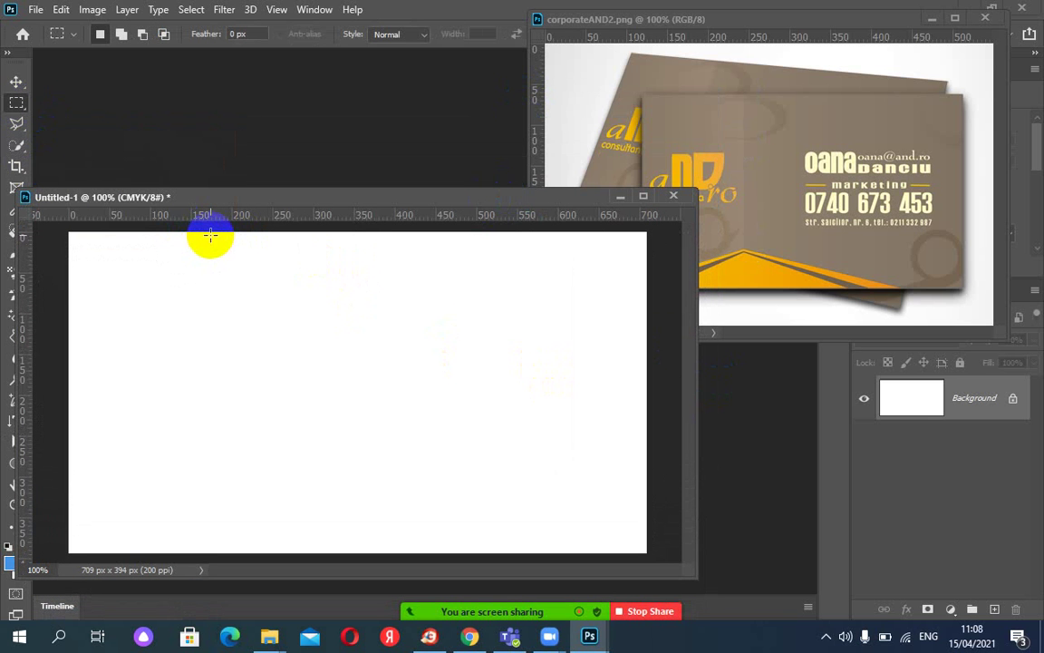
drag(214, 232, 640, 548)
click(646, 557)
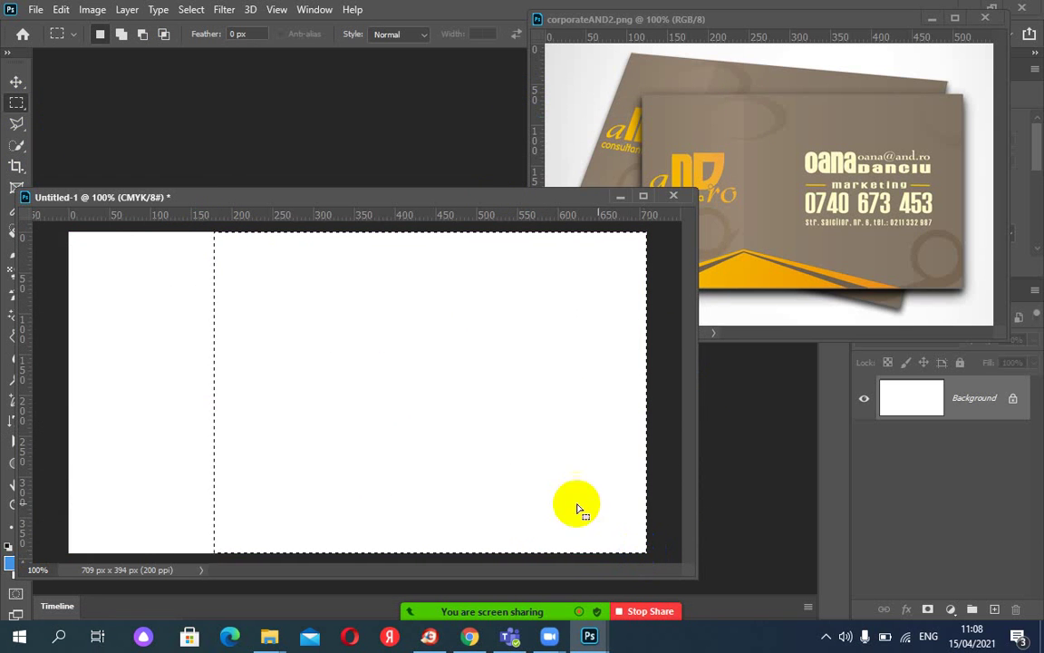
Transform the selection so it starts near 220 px, then add an empty Layer 1 above Background.
click(198, 12)
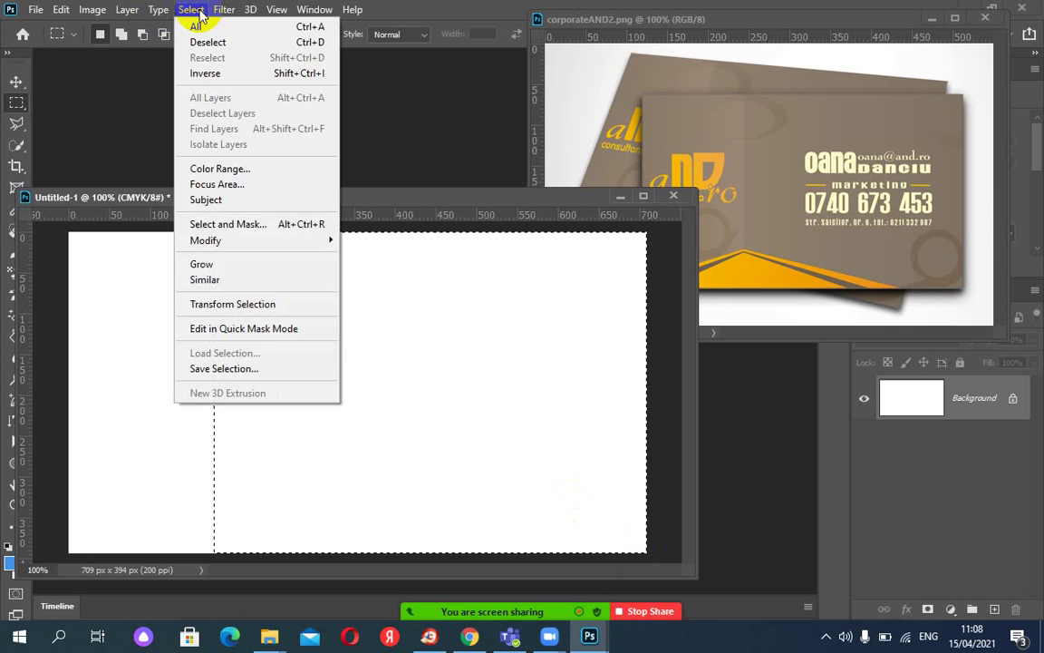
click(256, 304)
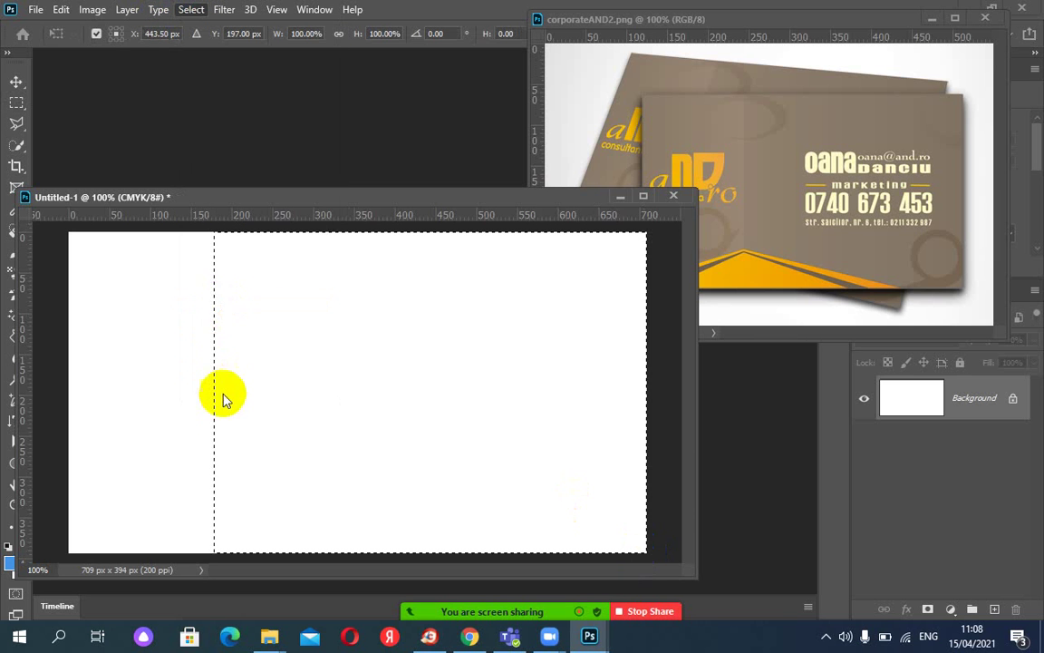
drag(215, 393, 247, 392)
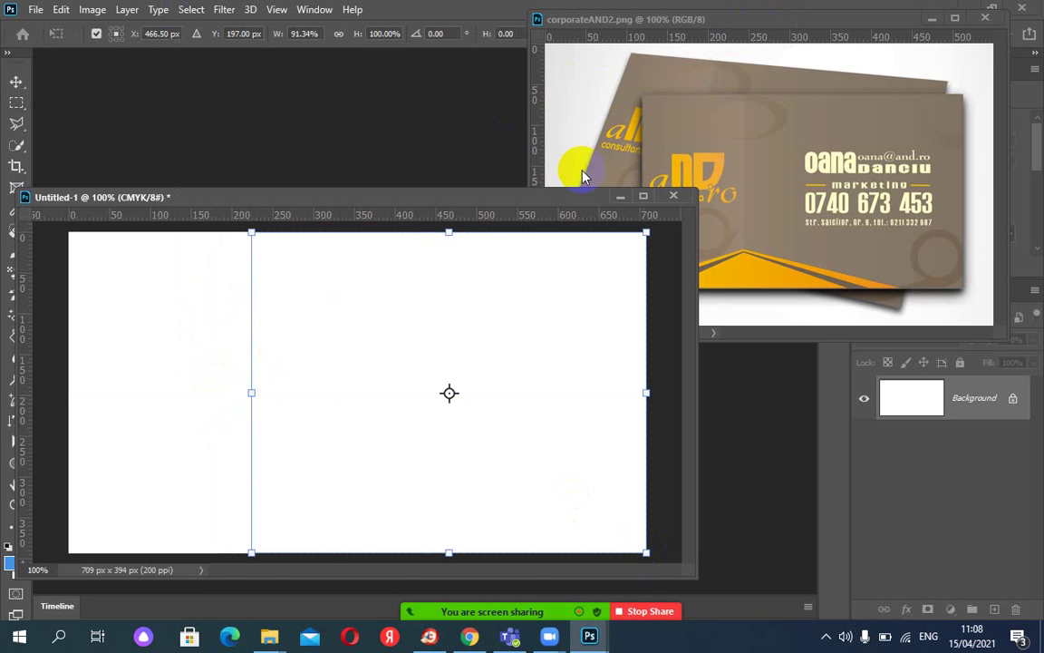
key(Return)
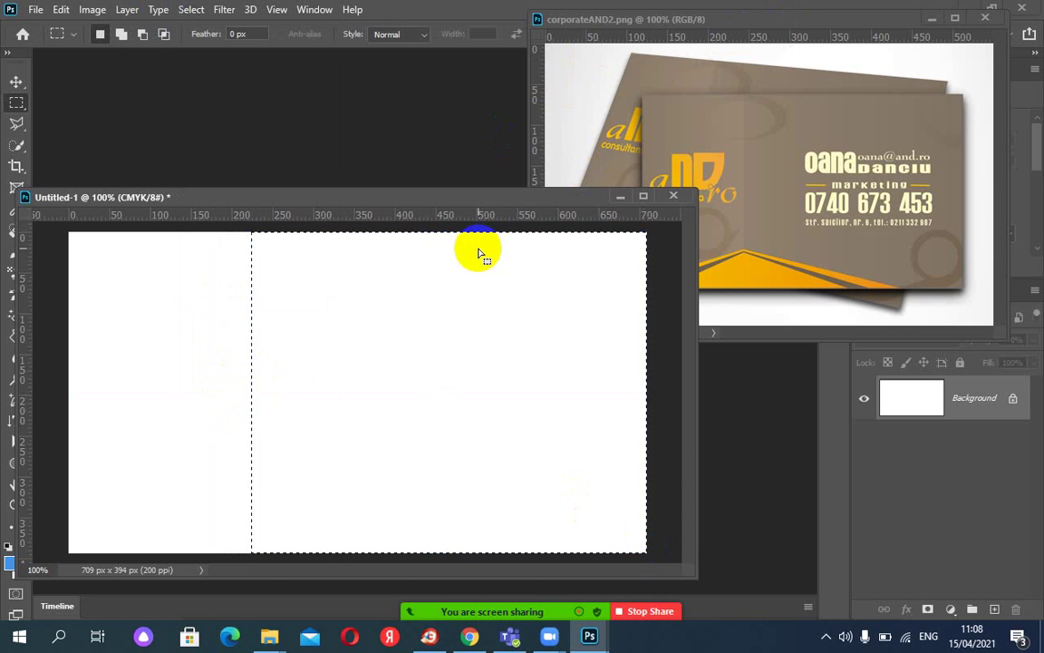
click(994, 609)
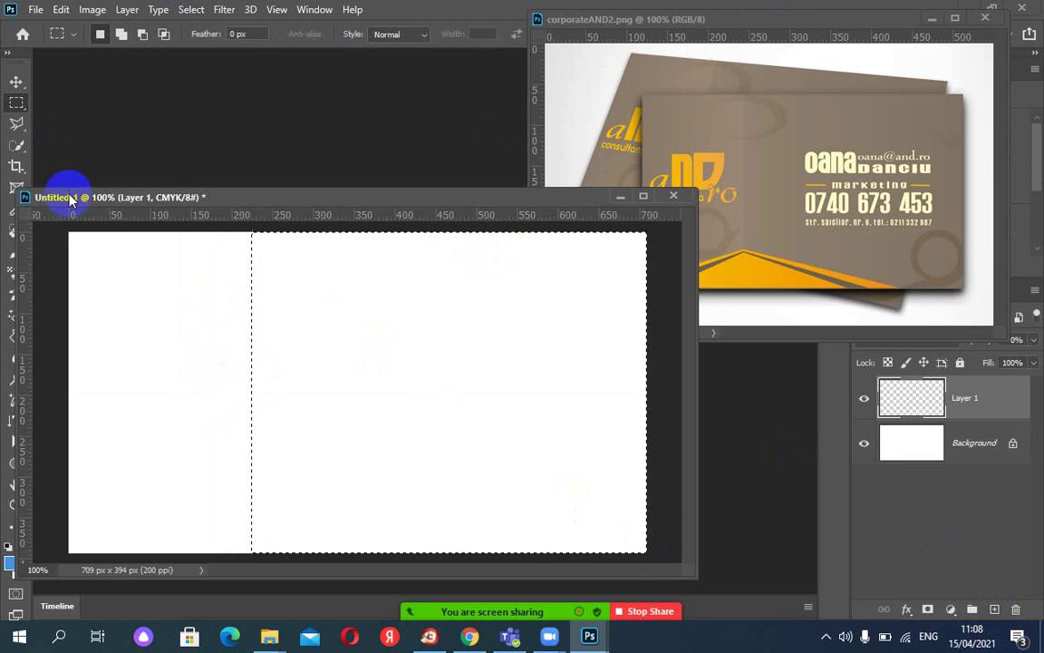
Sample the reference card's taupe brown, fill the selection on Layer 1 with it, and deselect.
click(11, 207)
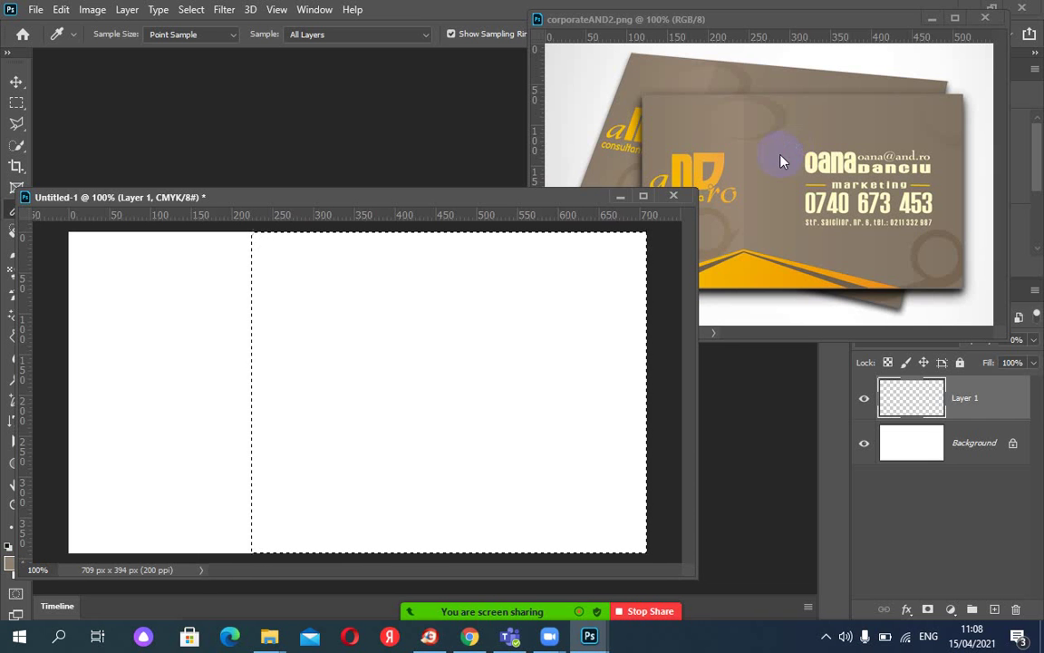
click(356, 359)
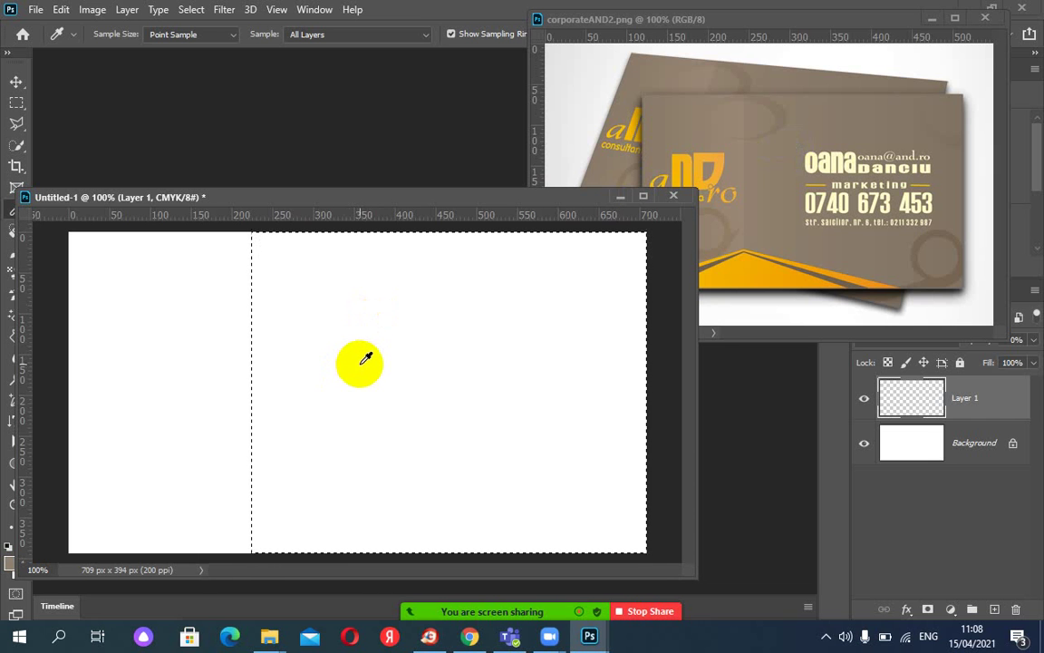
key(alt+BackSpace)
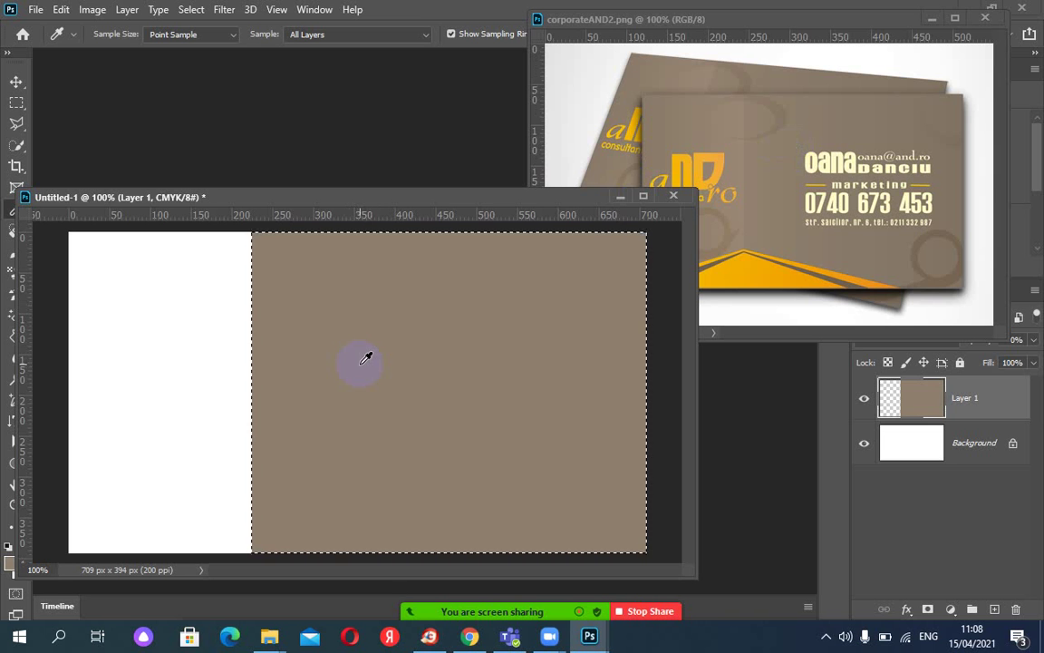
key(ctrl+d)
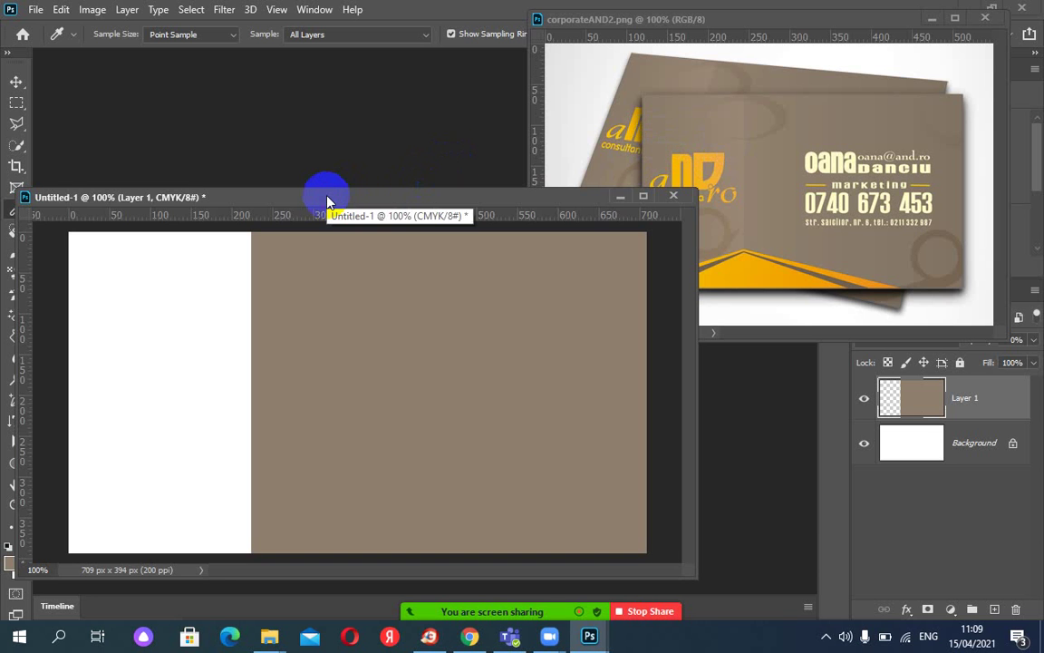
Reposition the Untitled-1 window and switch to the Gradient tool.
drag(328, 201, 347, 224)
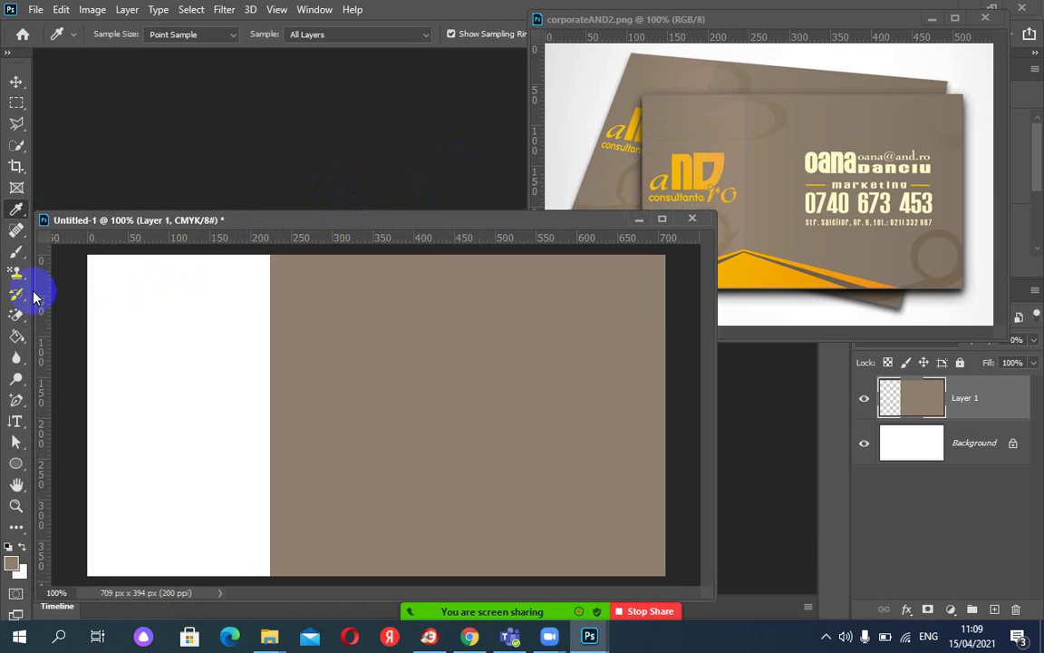
click(16, 336)
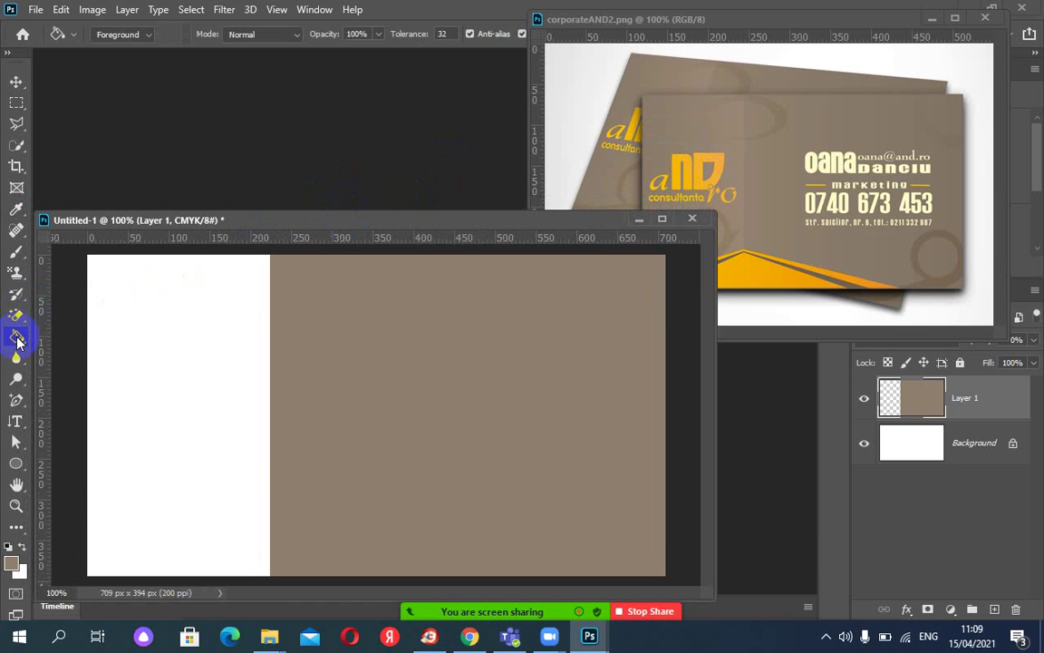
right_click(17, 337)
click(107, 336)
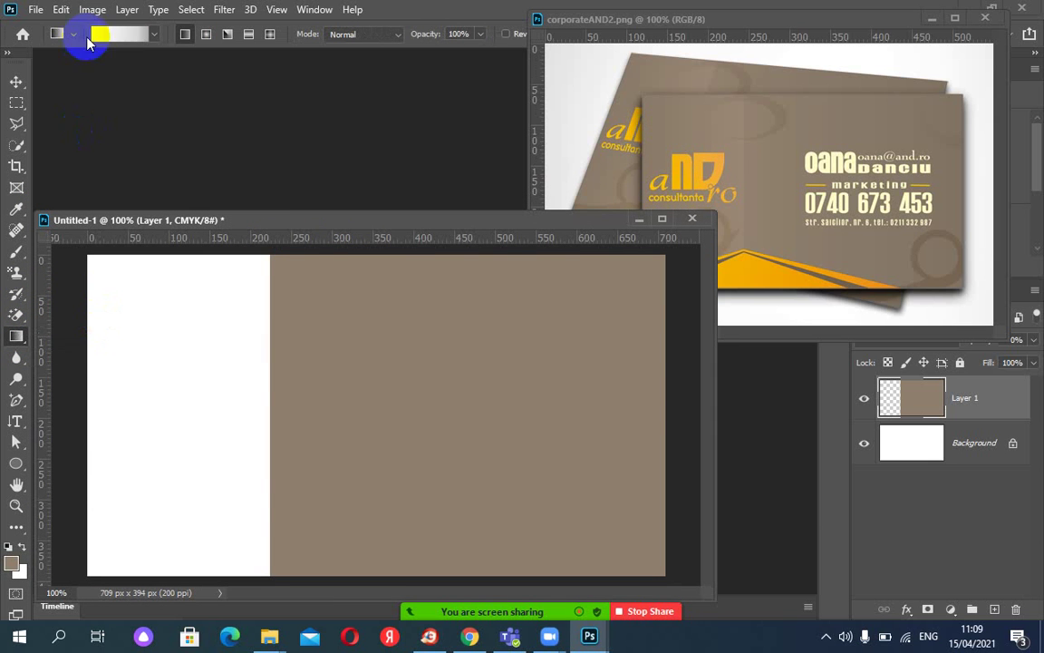
Sample two tan card colours into the gradient stops, set the midpoint to 55%, and confirm.
click(110, 36)
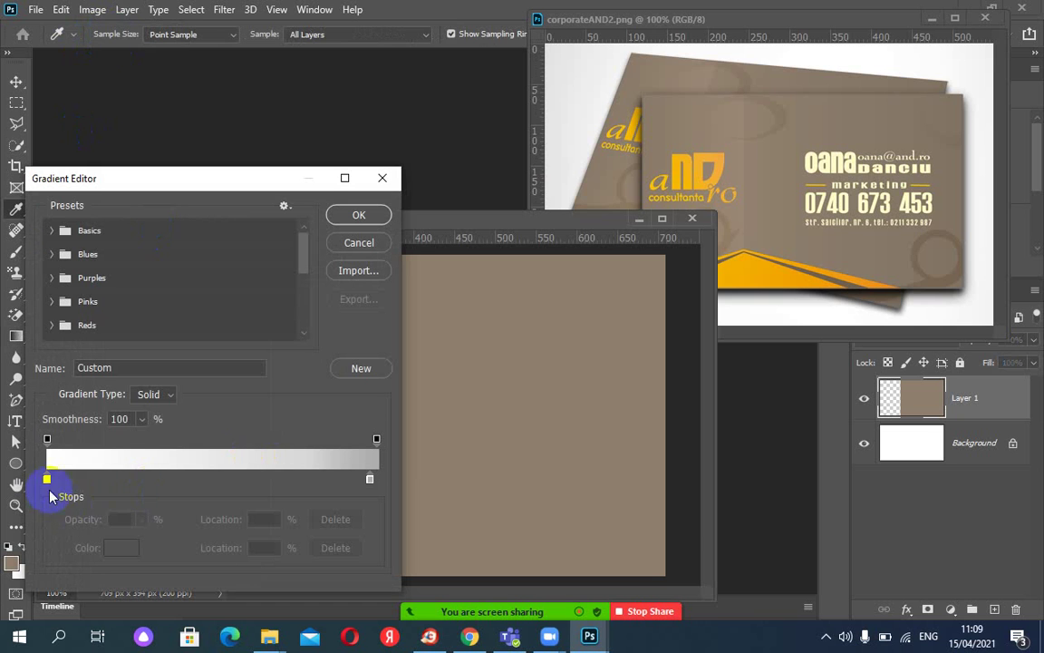
click(47, 479)
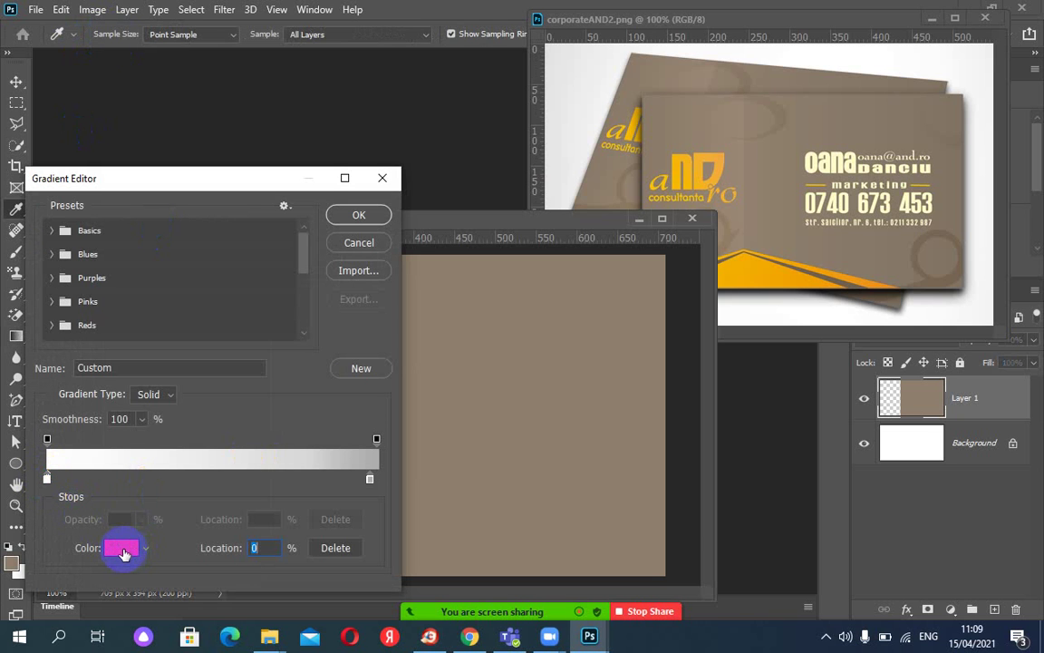
click(647, 113)
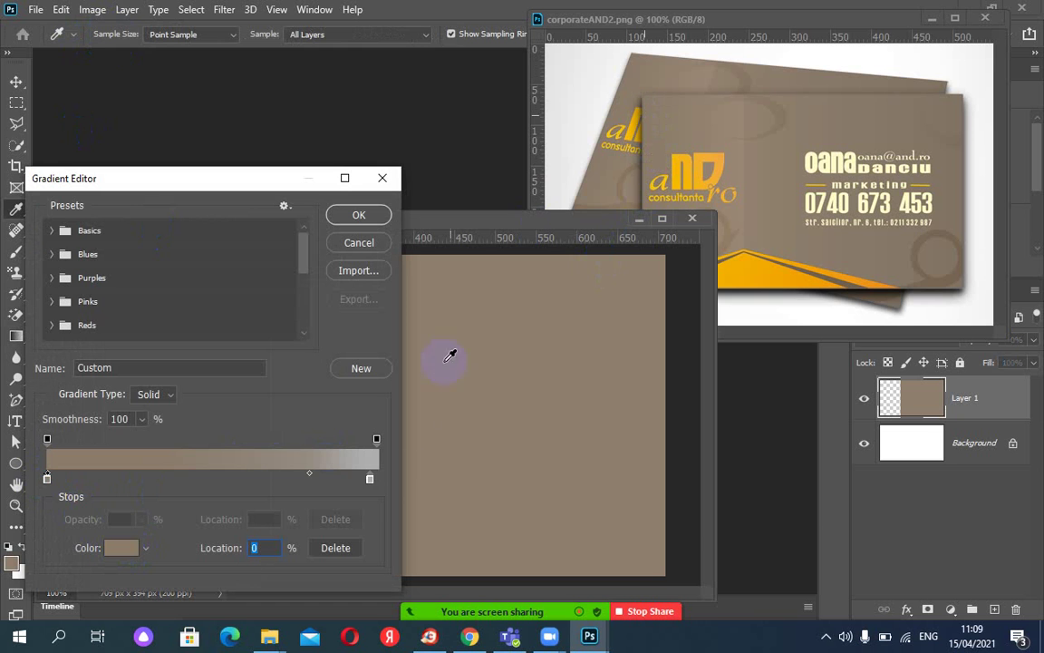
click(370, 479)
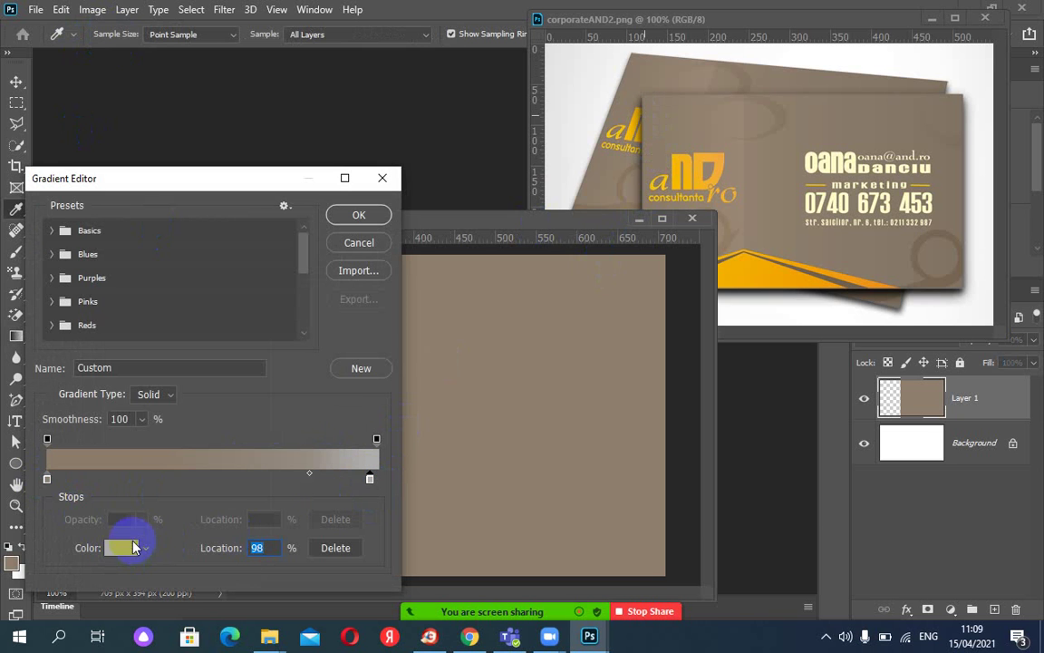
click(750, 153)
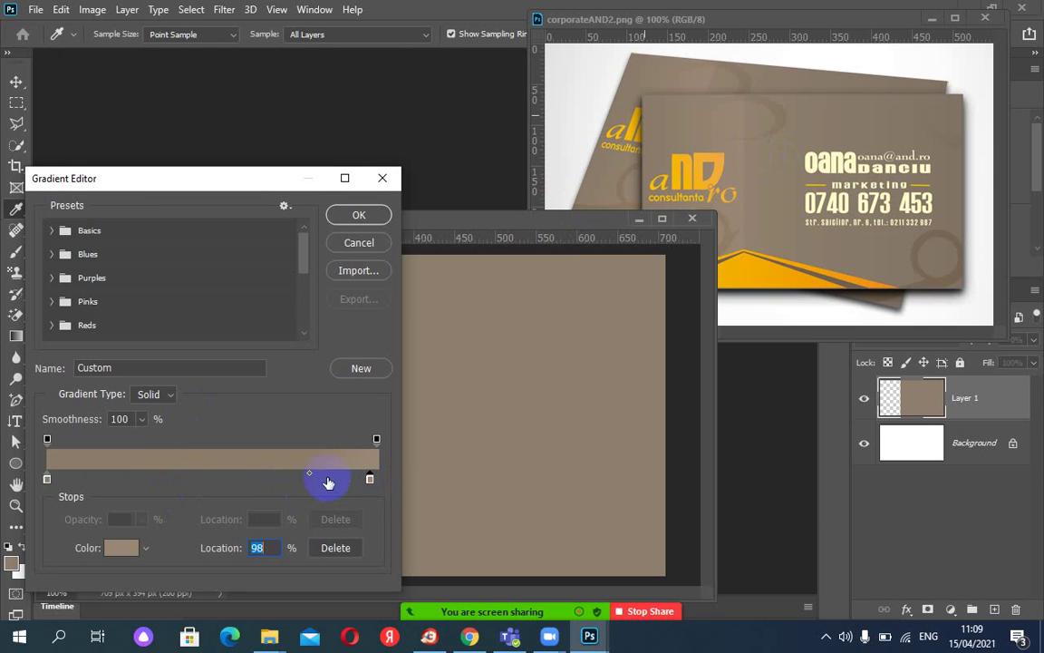
drag(309, 477, 227, 480)
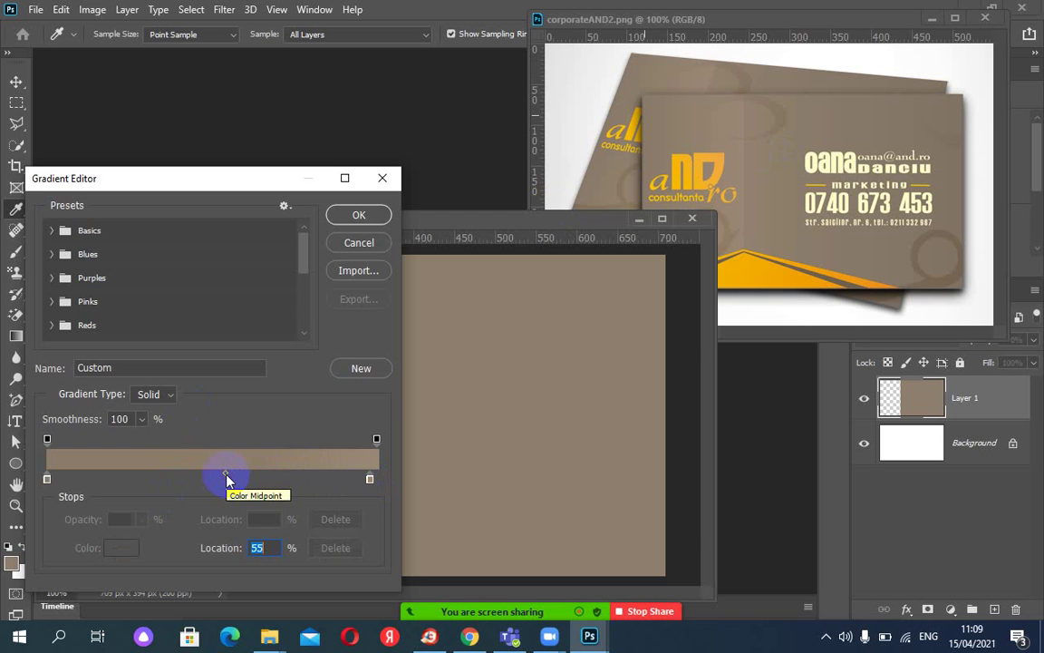
click(359, 217)
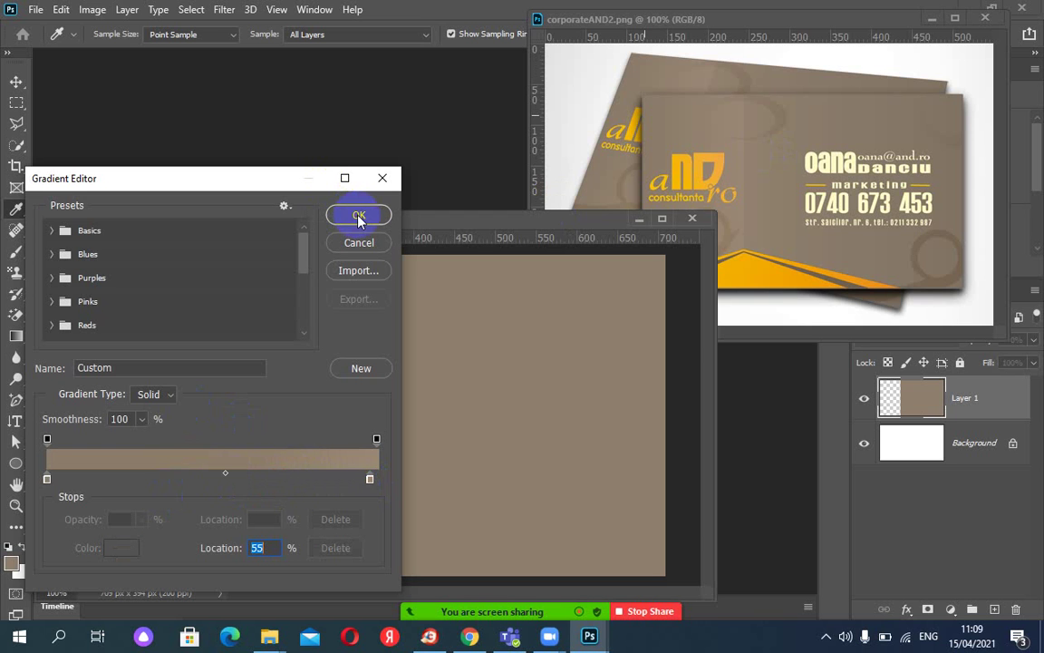
click(359, 218)
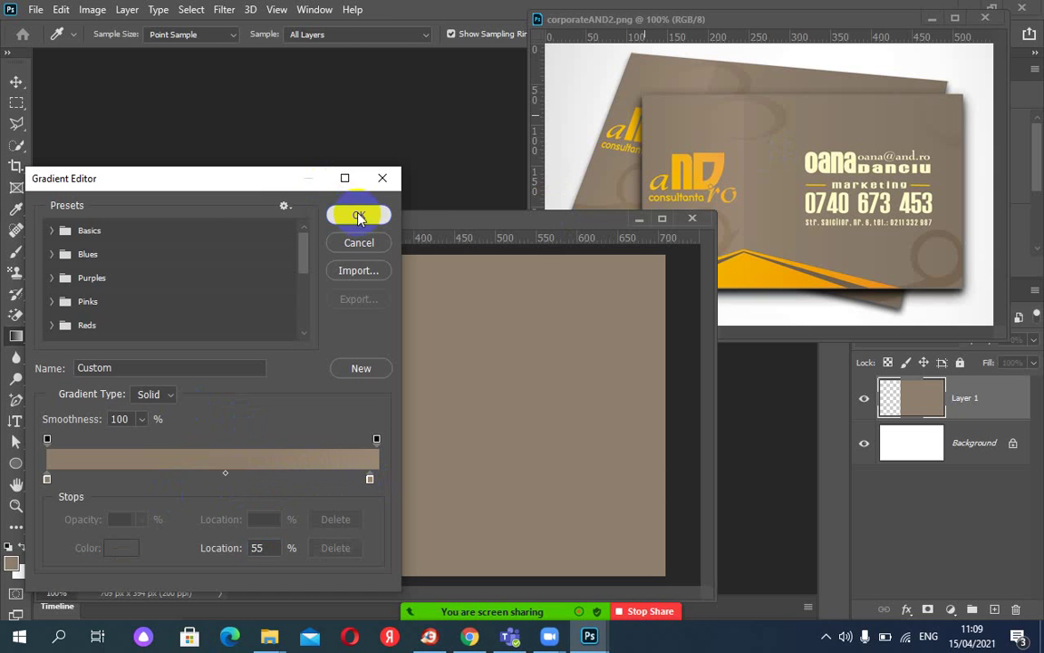
drag(157, 386, 157, 386)
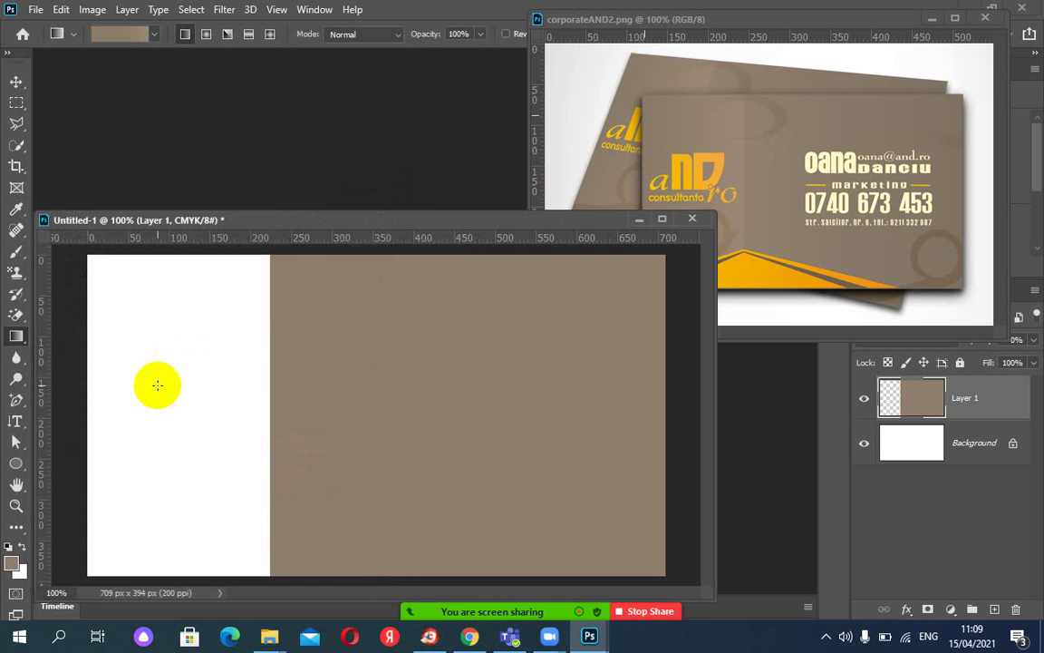
Marquee-select the left white strip, fill it with the tan gradient, then deselect and reselect it.
click(16, 148)
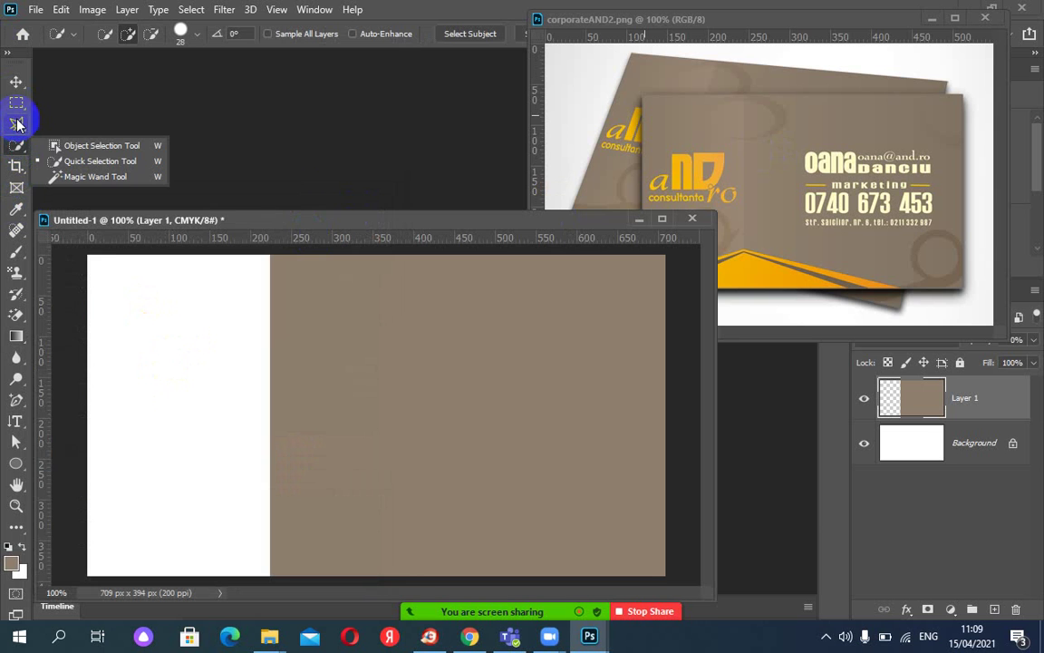
click(16, 103)
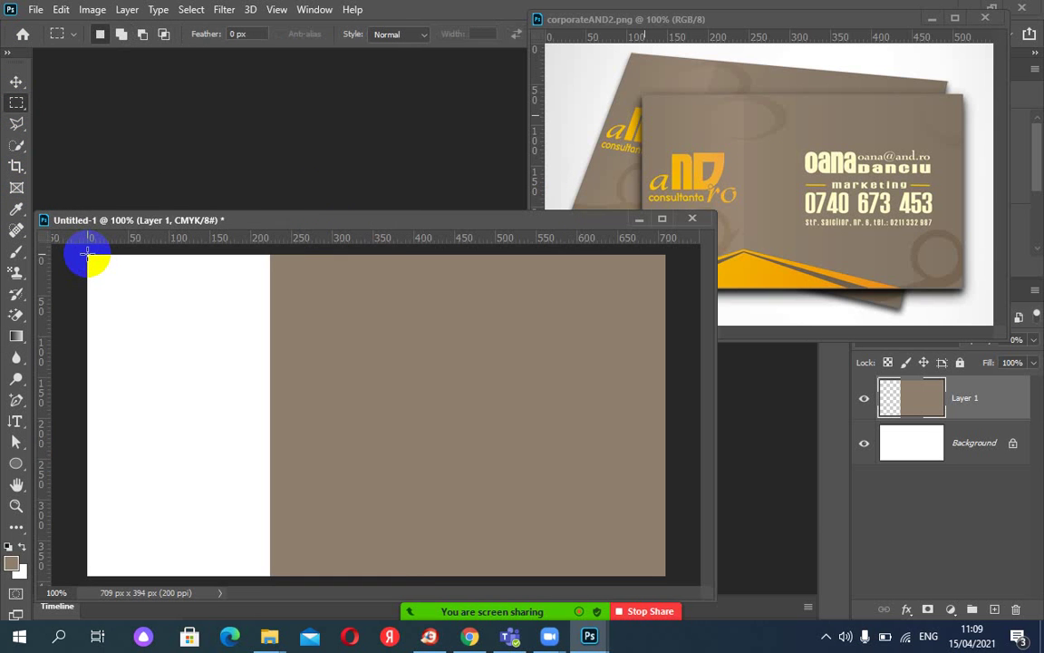
drag(87, 254, 269, 576)
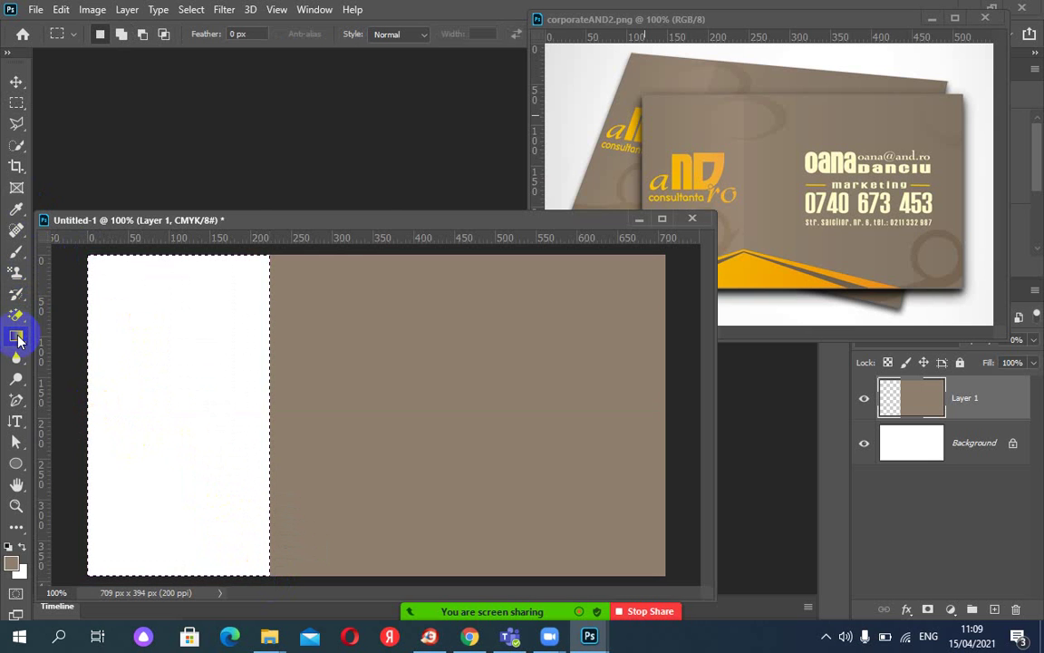
click(16, 335)
drag(88, 314, 261, 314)
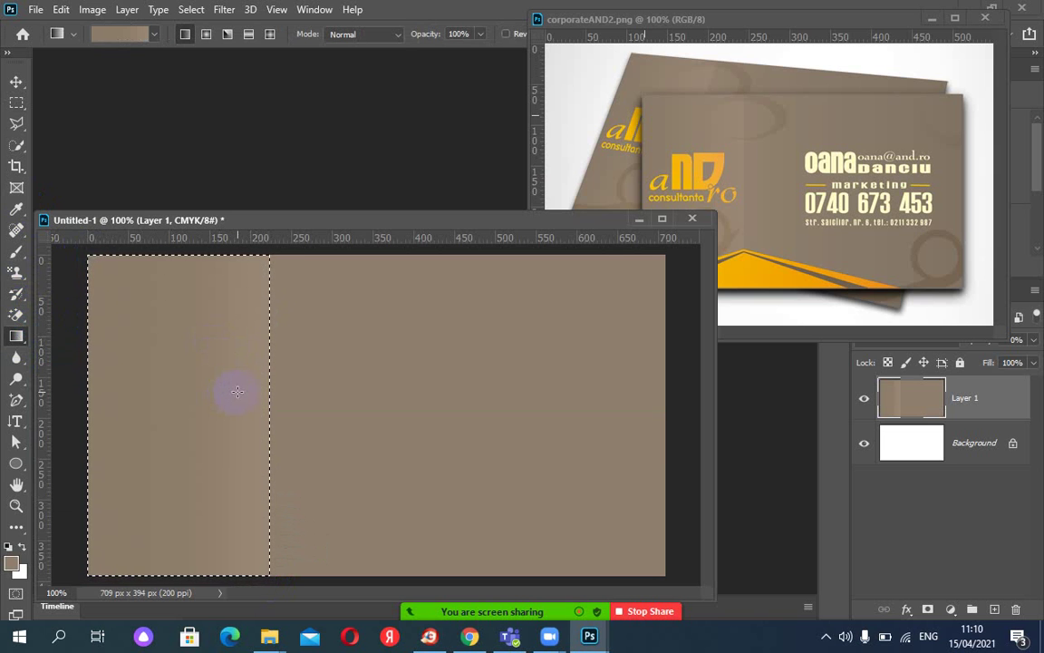
key(ctrl+d)
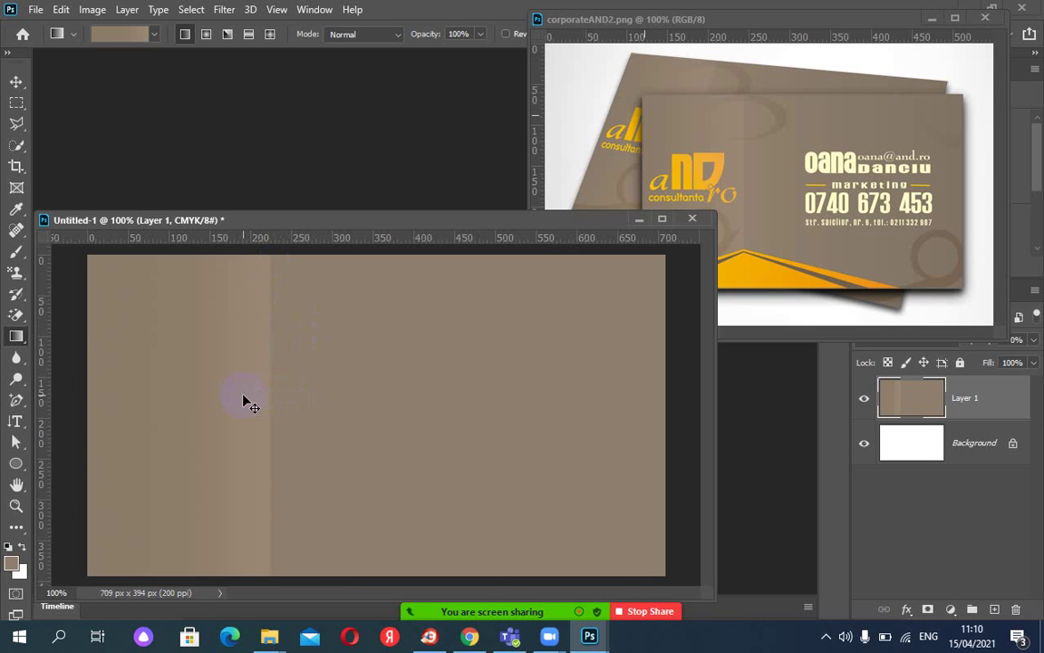
key(ctrl+shift+d)
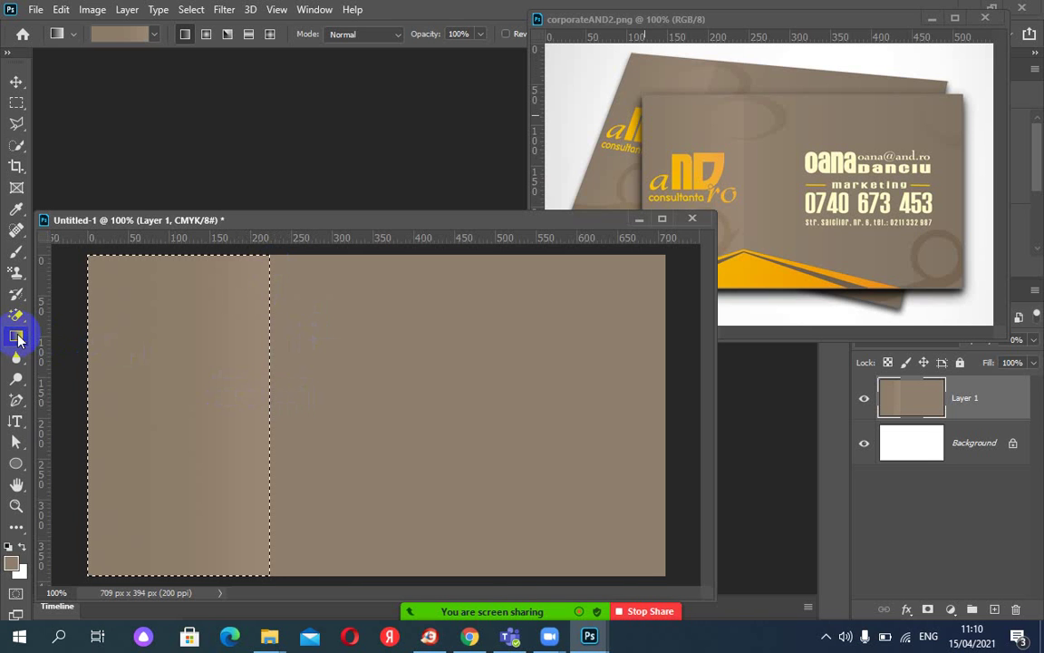
Resample the gradient's ending colour from the reference card and add a third tan stop at 41%.
click(130, 42)
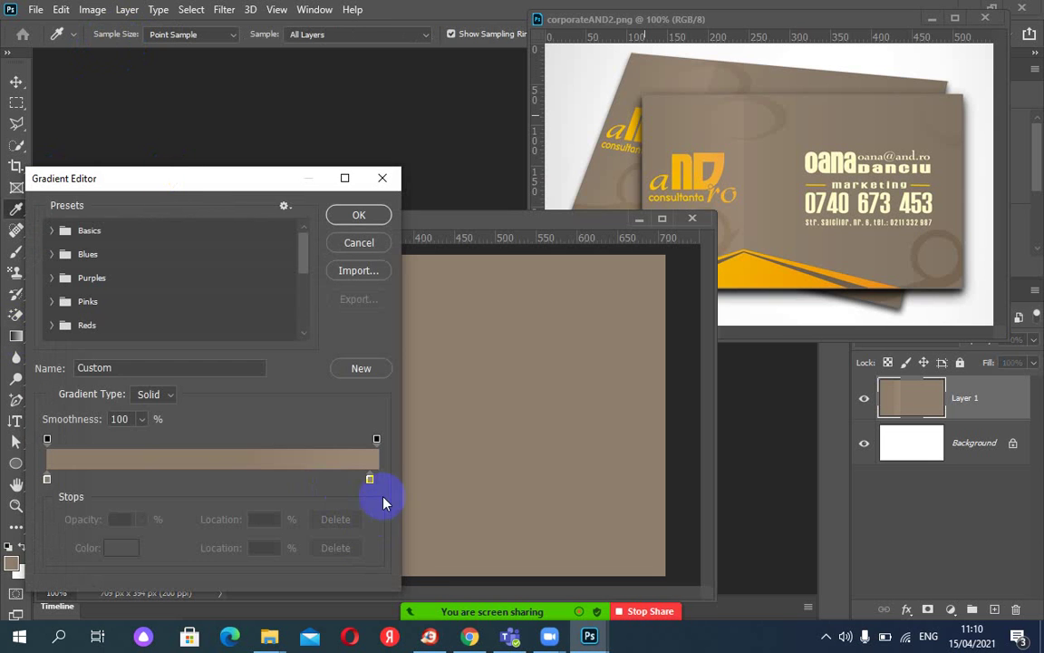
click(373, 480)
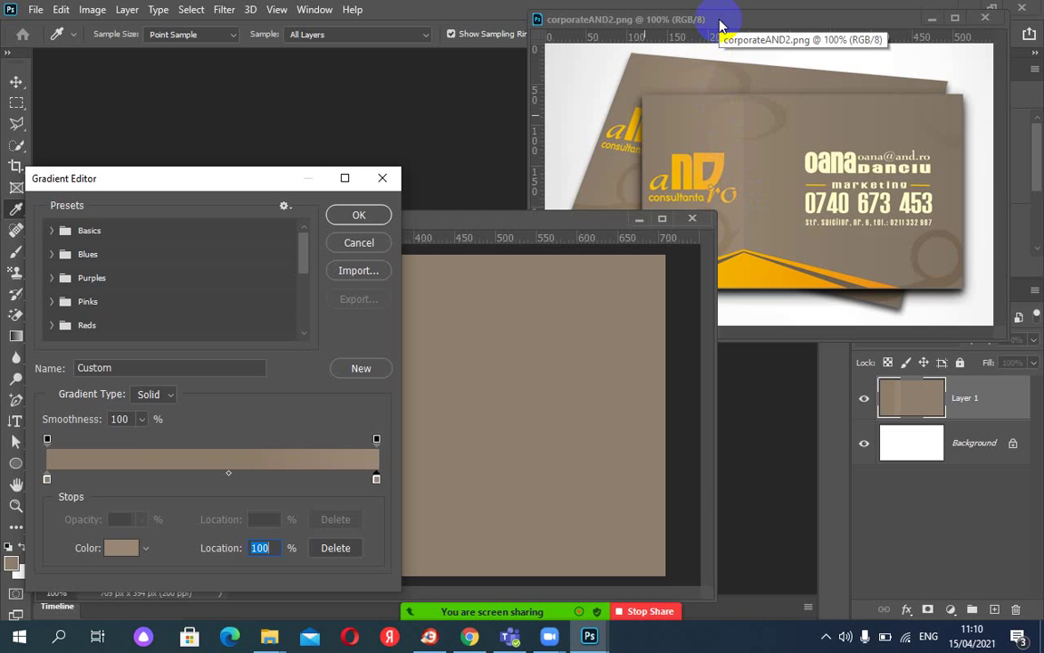
key(ctrl+plus)
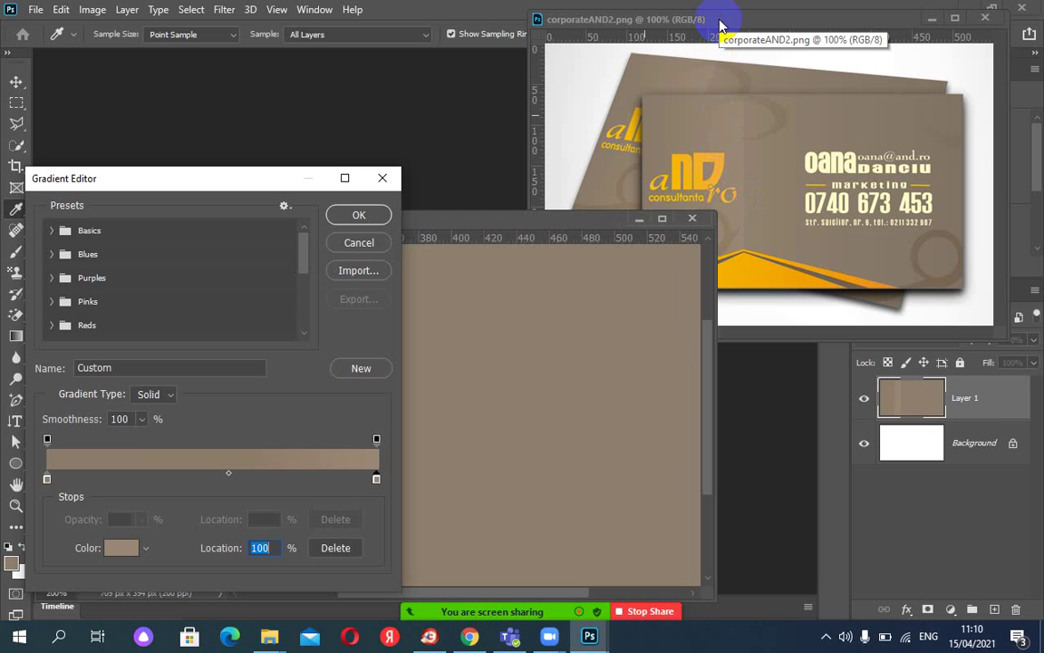
key(ctrl+minus)
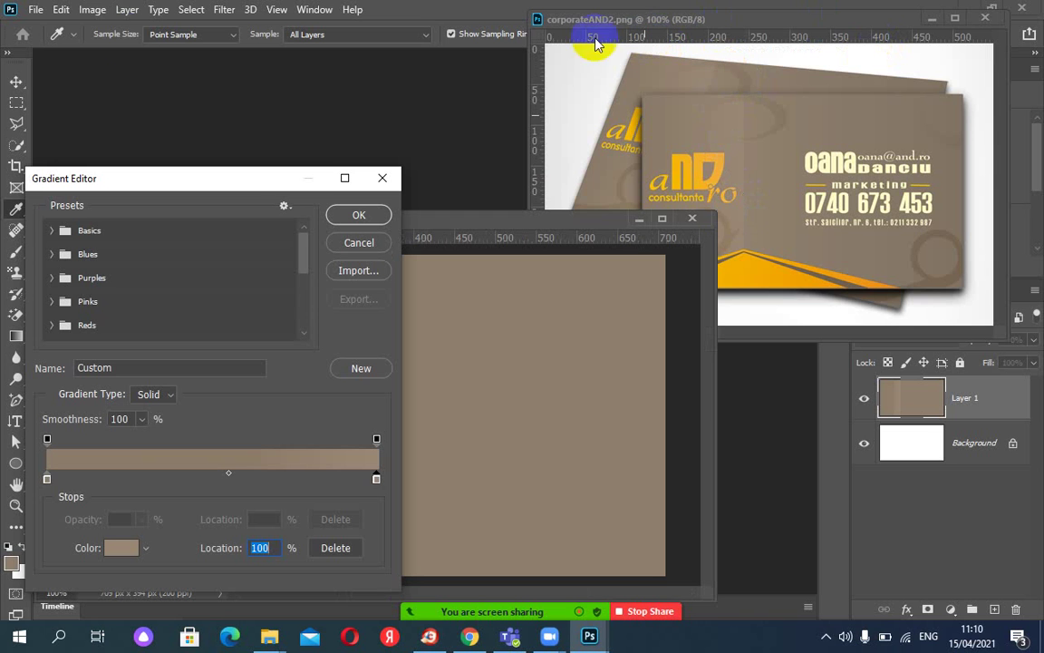
click(163, 126)
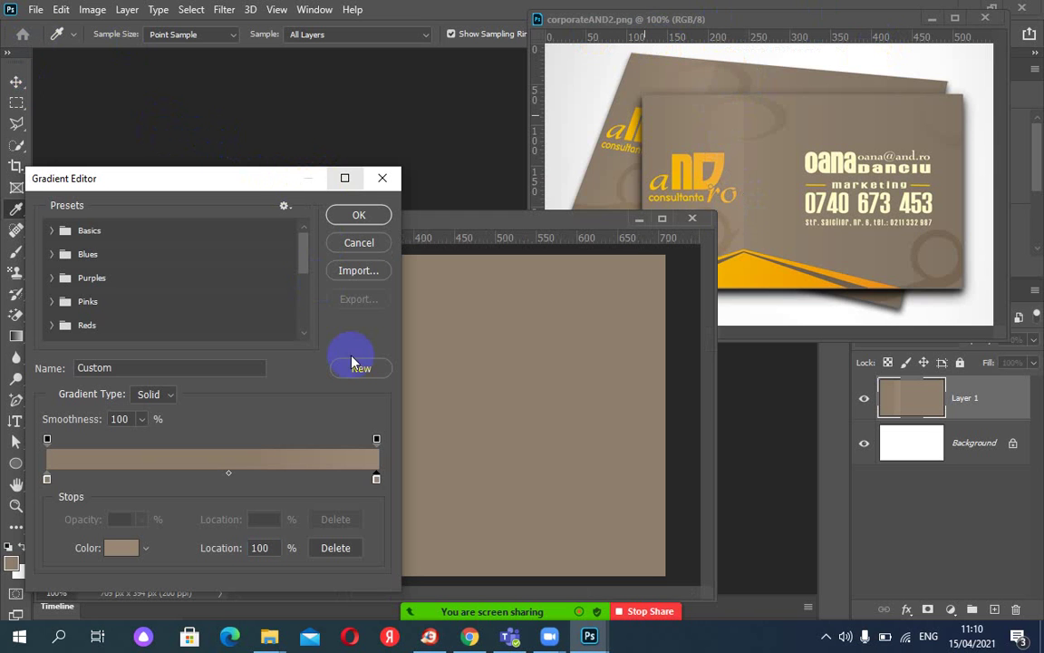
click(376, 480)
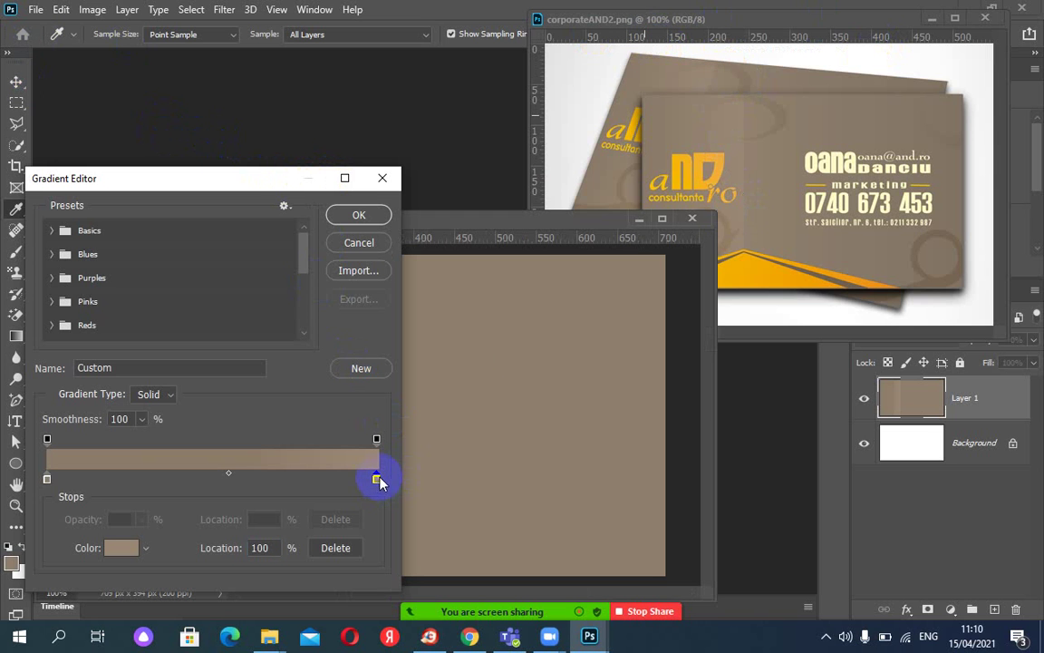
click(739, 173)
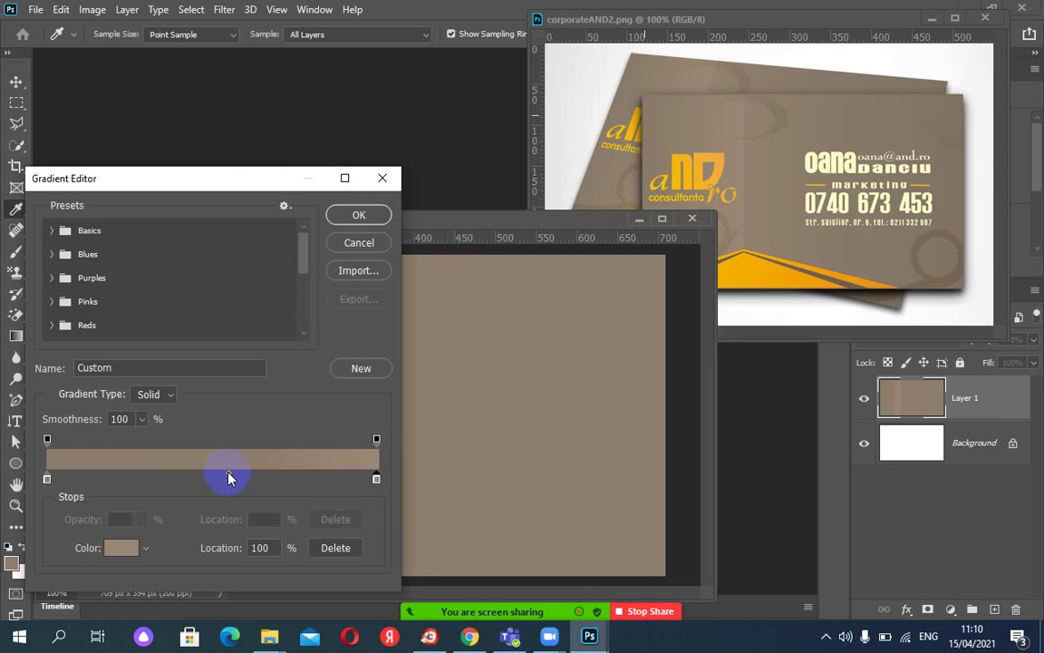
drag(228, 478, 183, 476)
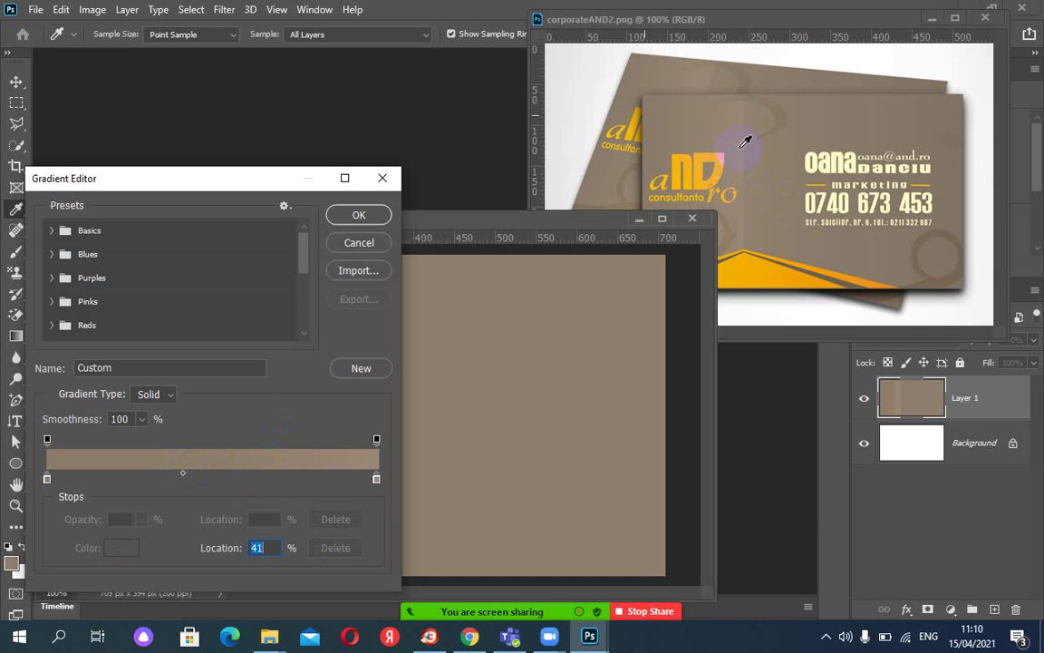
click(376, 478)
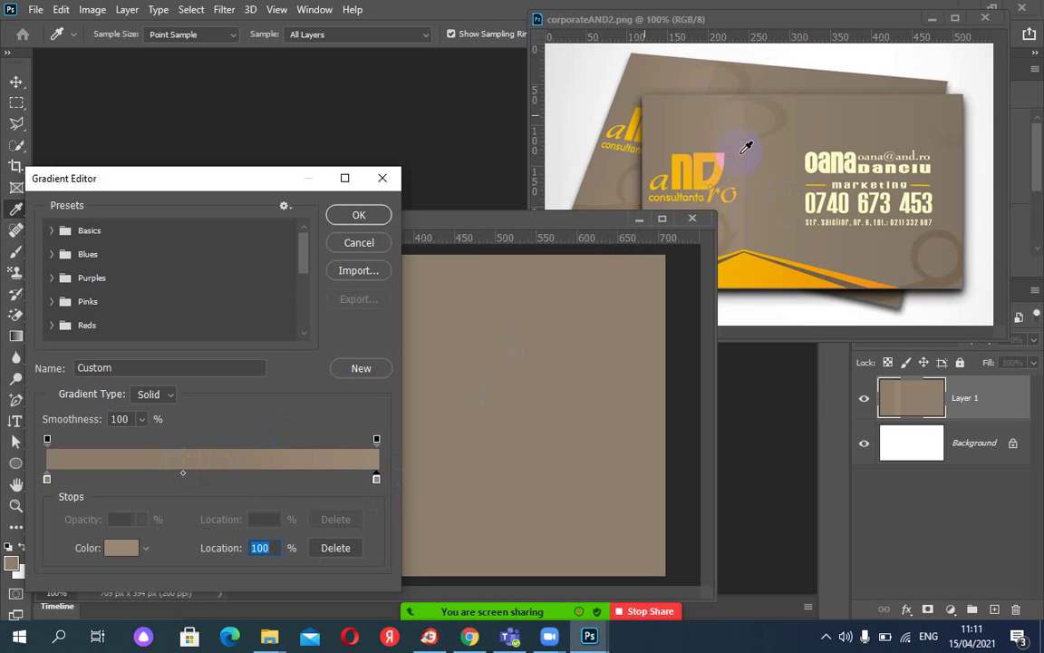
click(362, 217)
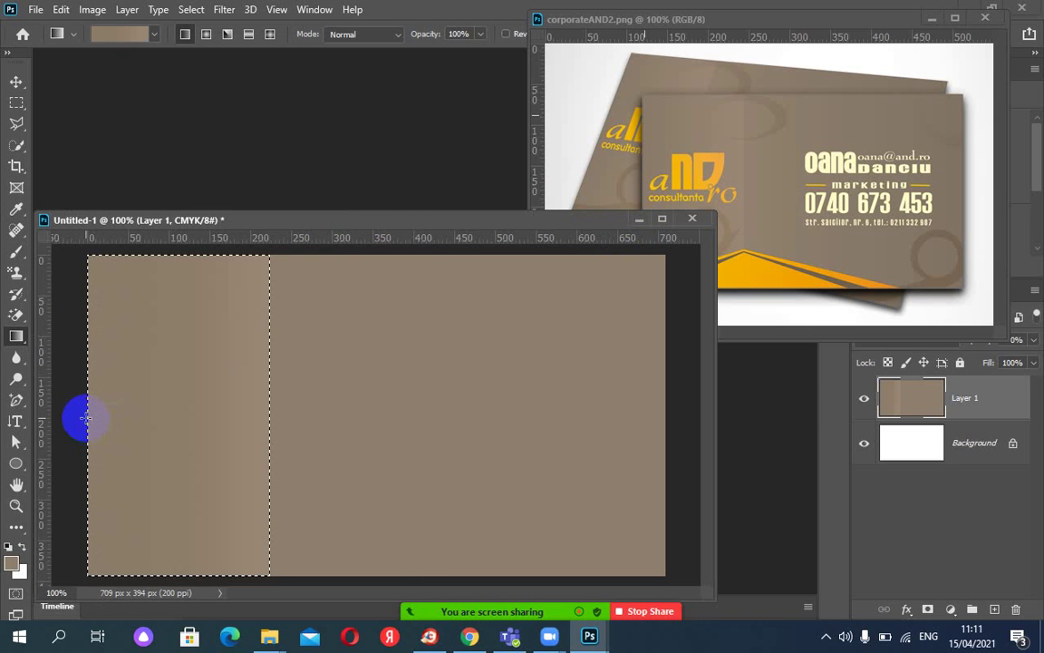
Repaint the left strip with the revised gradient and clear the selection.
drag(86, 418, 269, 419)
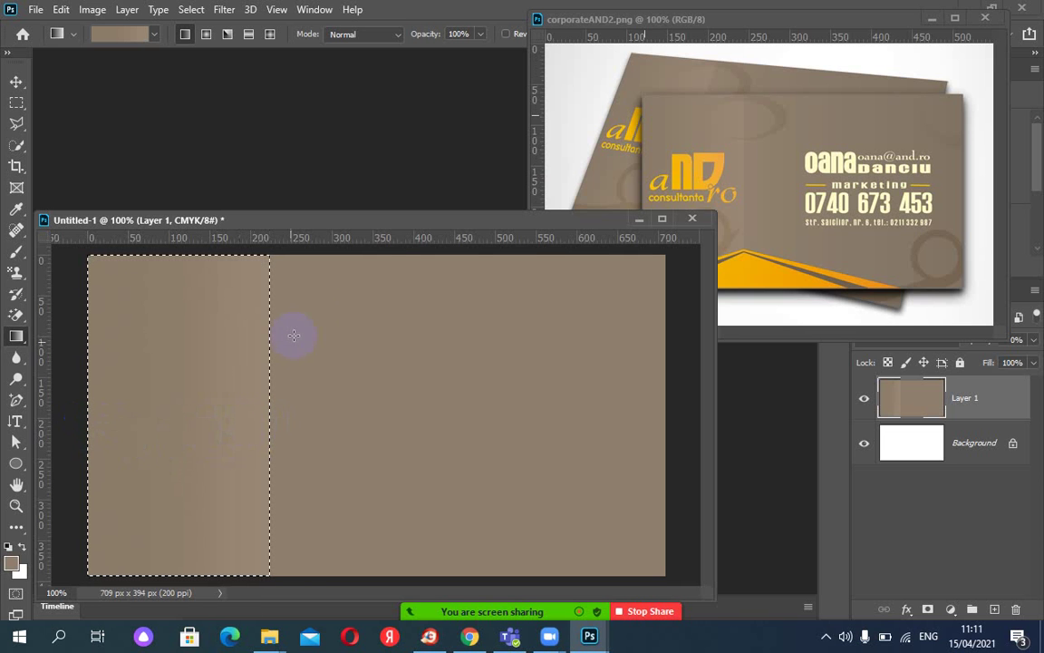
key(ctrl+d)
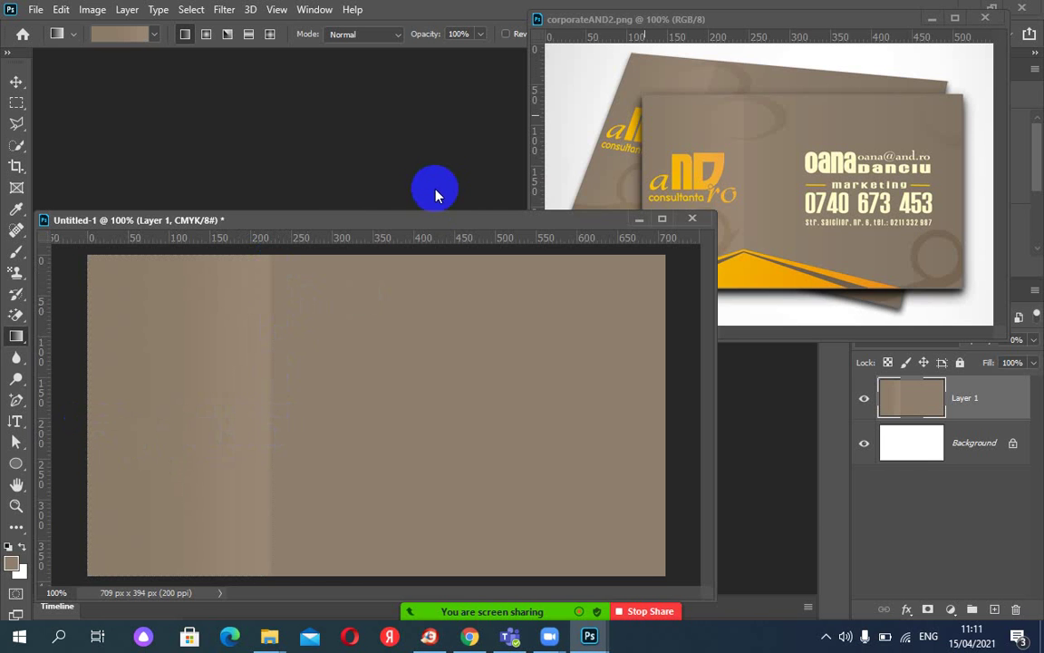
drag(430, 227, 391, 196)
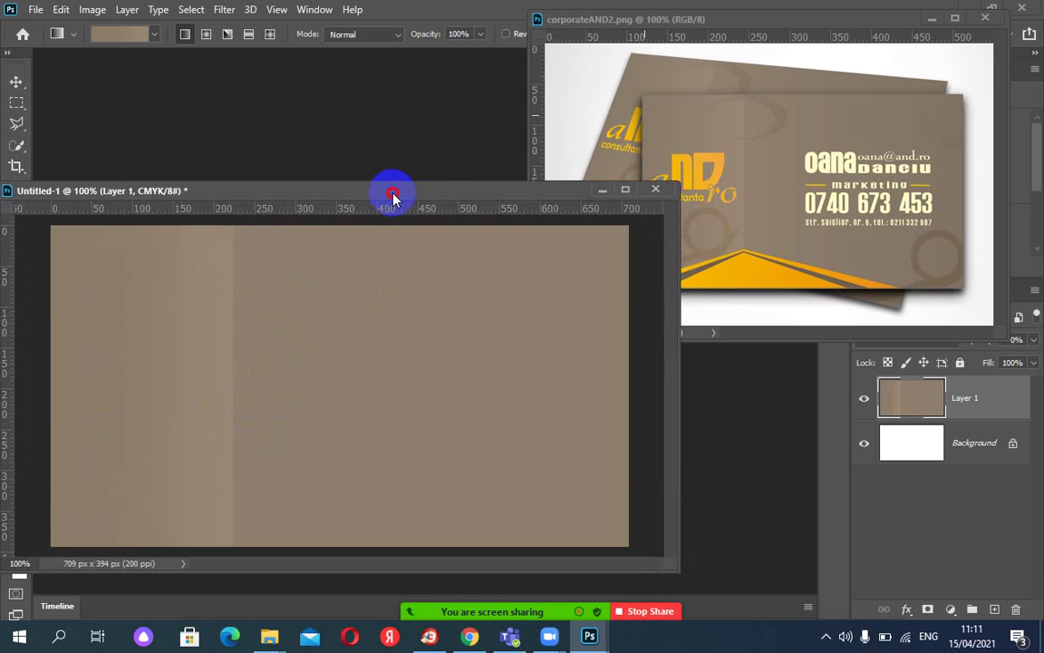
Move the reference card window right, then activate Untitled-1, narrow it and shift it right.
click(729, 21)
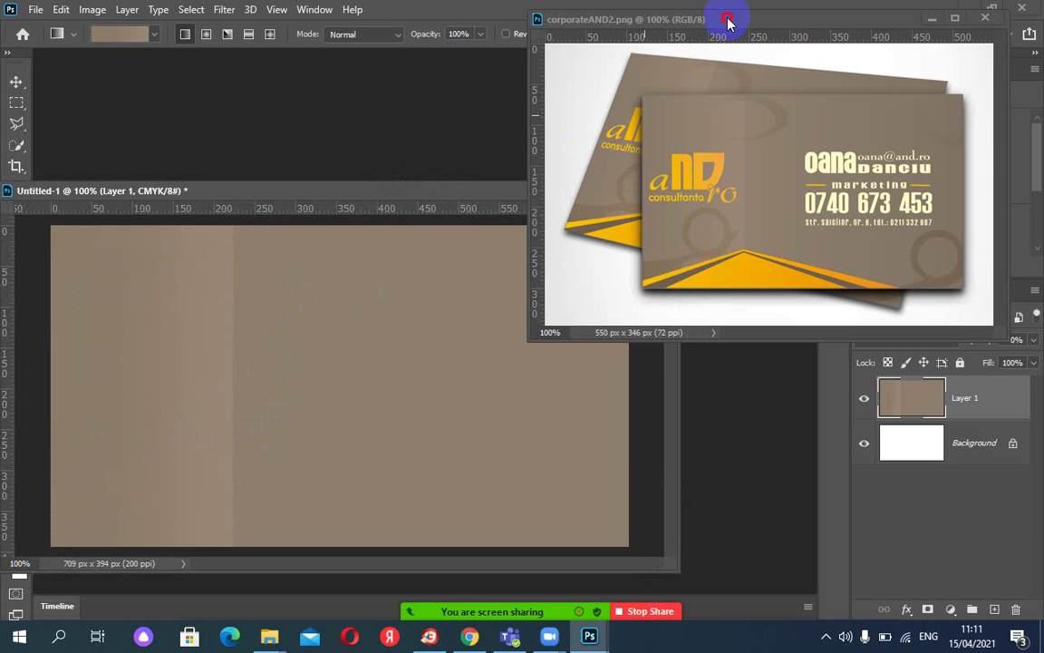
drag(773, 26, 843, 27)
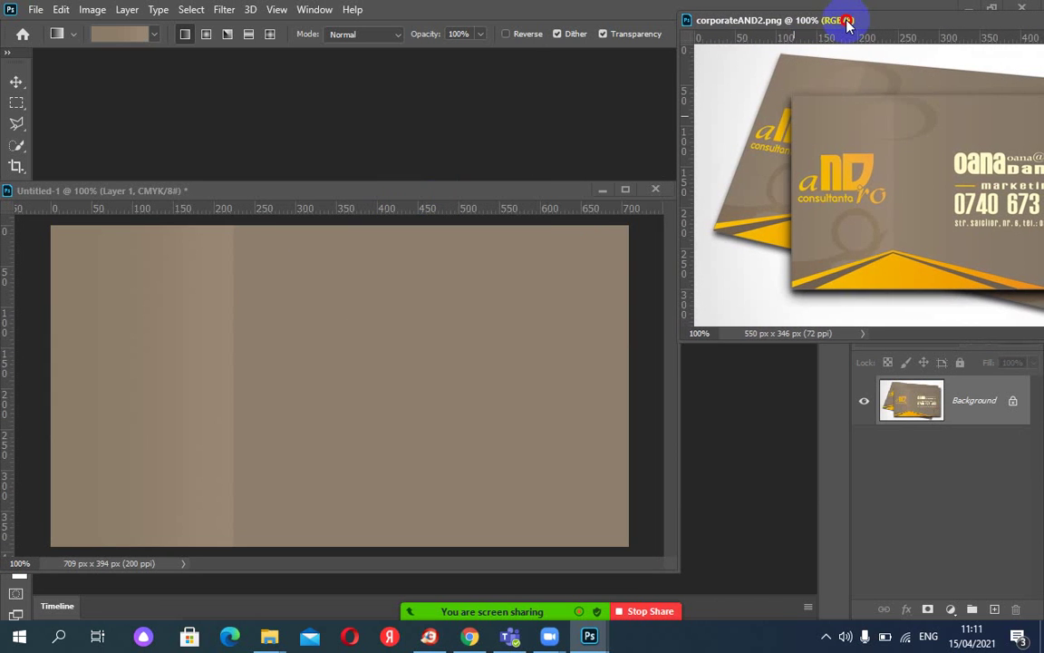
click(487, 197)
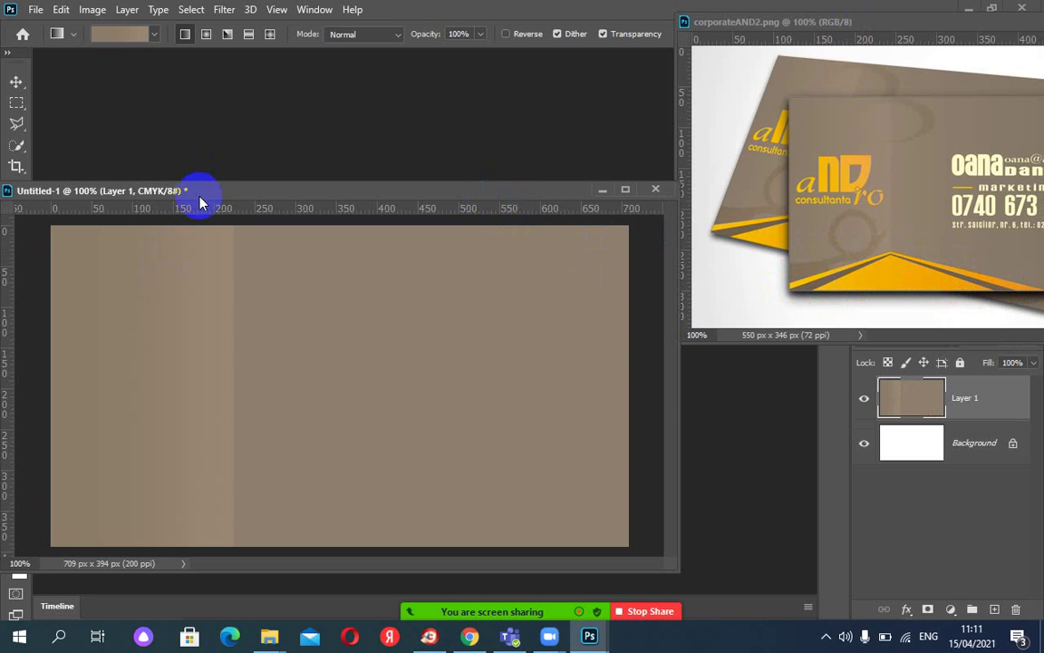
drag(679, 384, 624, 384)
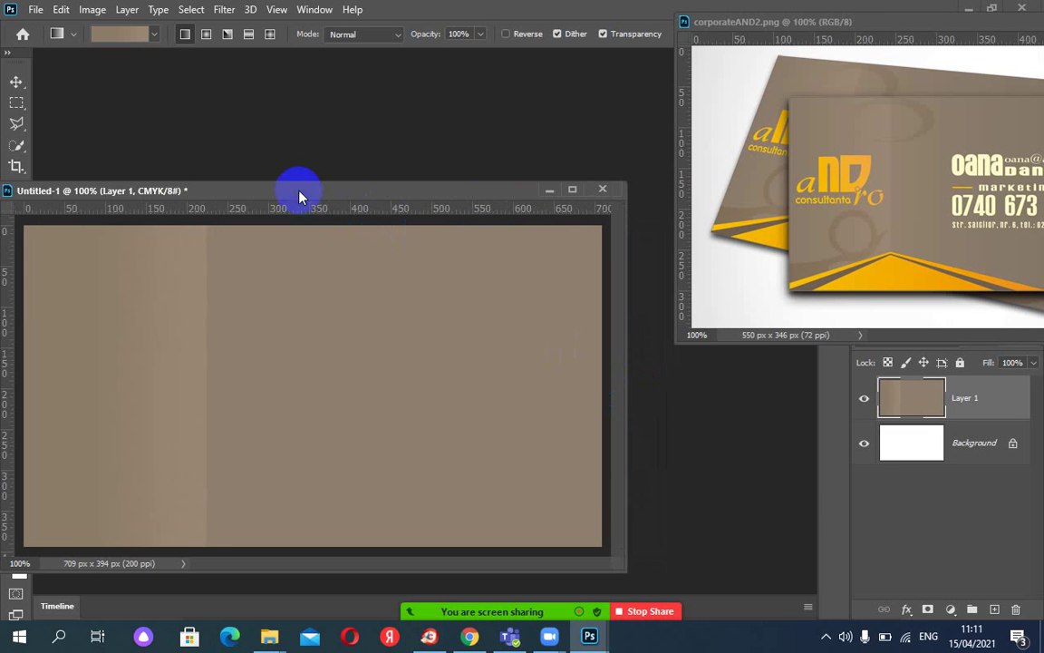
drag(301, 196, 389, 190)
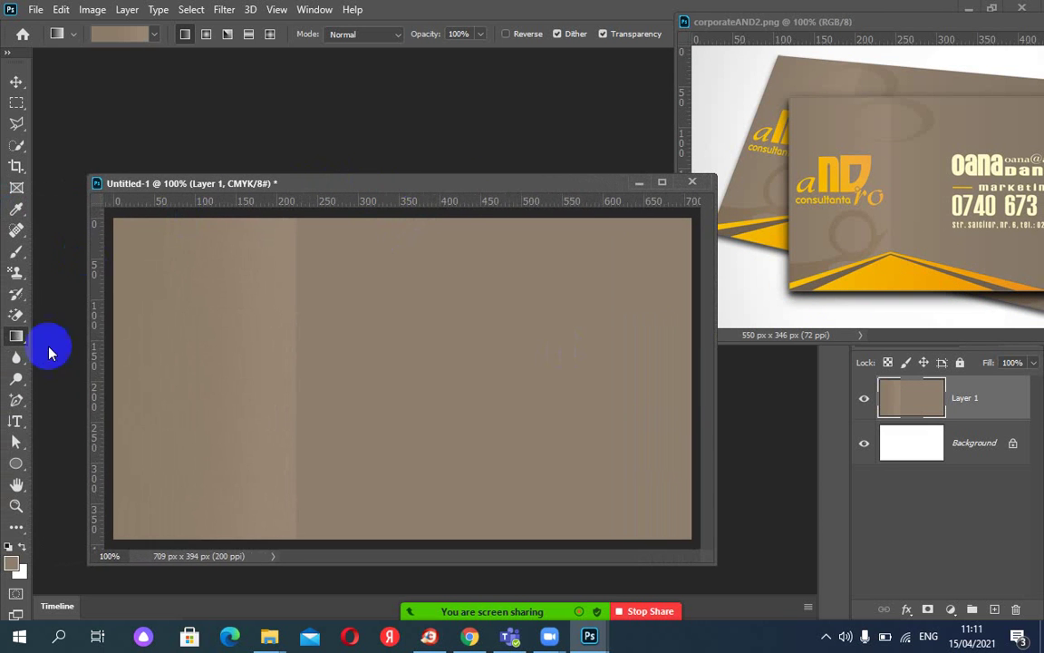
With the Pen tool, draw a closed thin chevron path along the card's bottom edge.
click(16, 400)
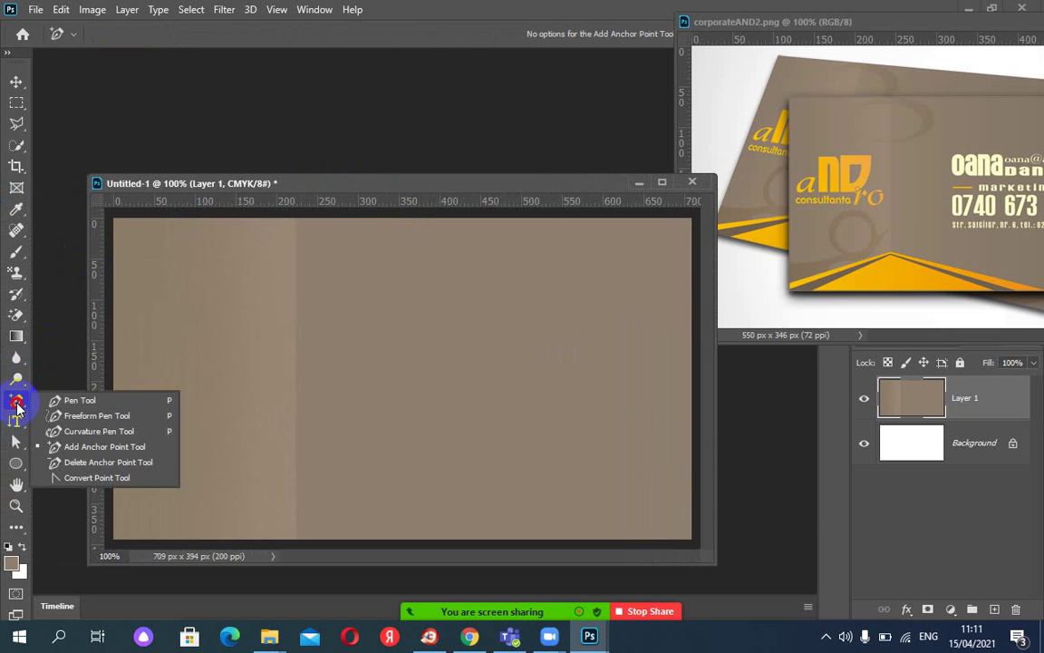
click(72, 402)
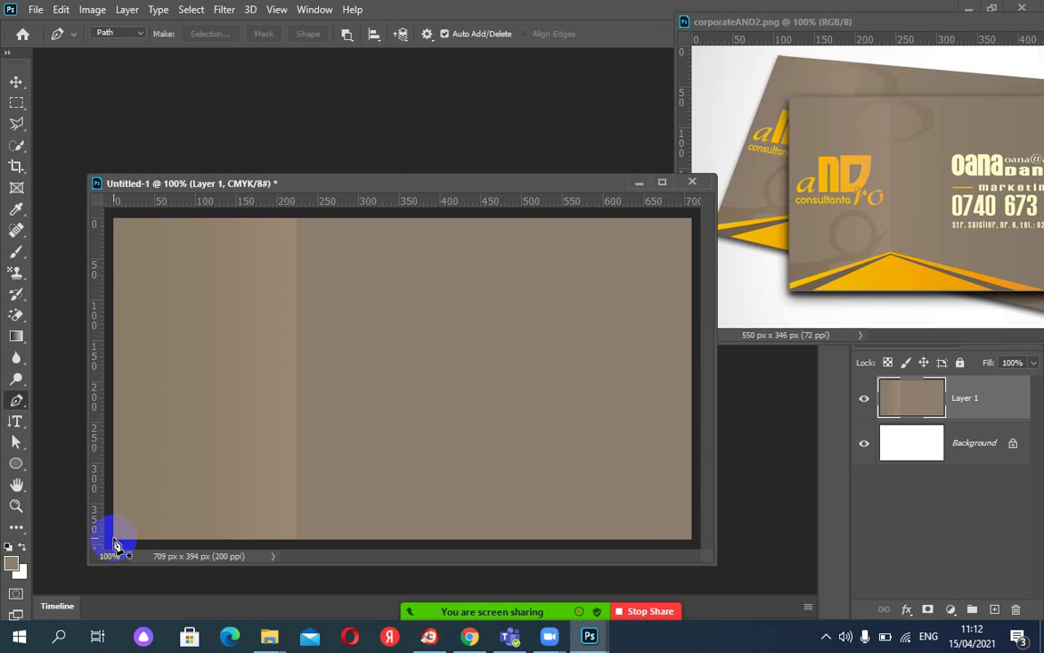
click(113, 539)
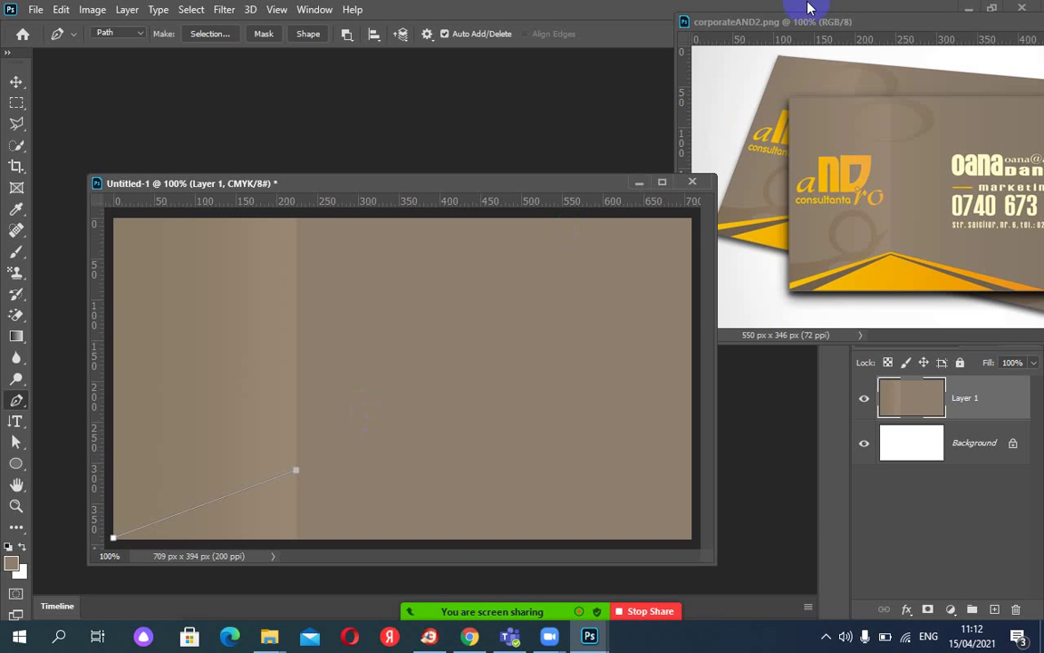
click(743, 22)
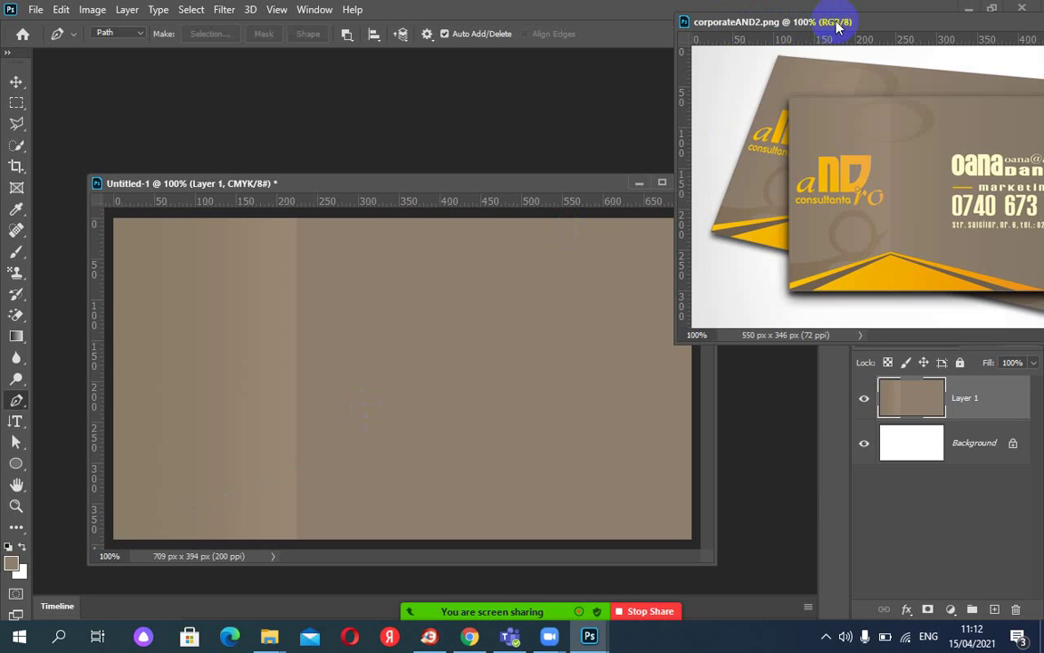
drag(836, 21, 764, 24)
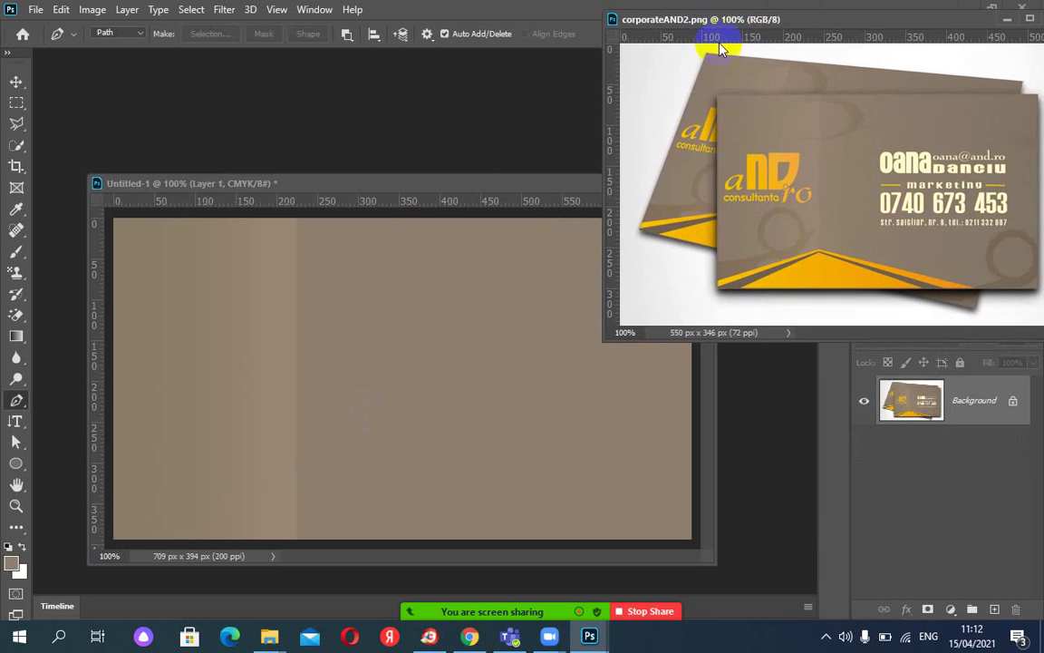
click(362, 185)
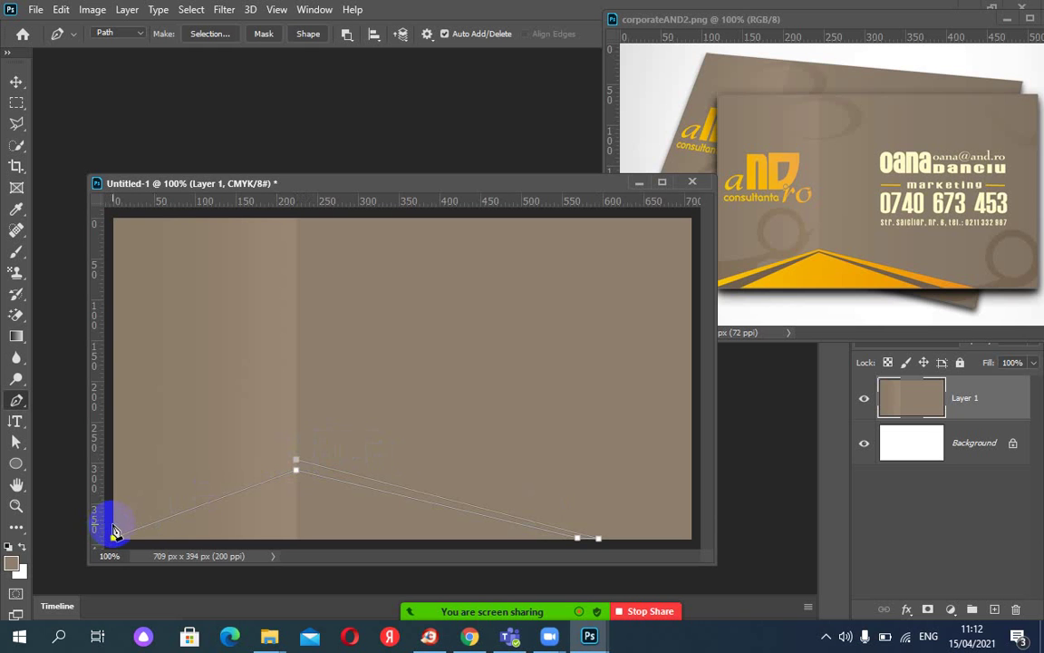
drag(456, 186, 433, 186)
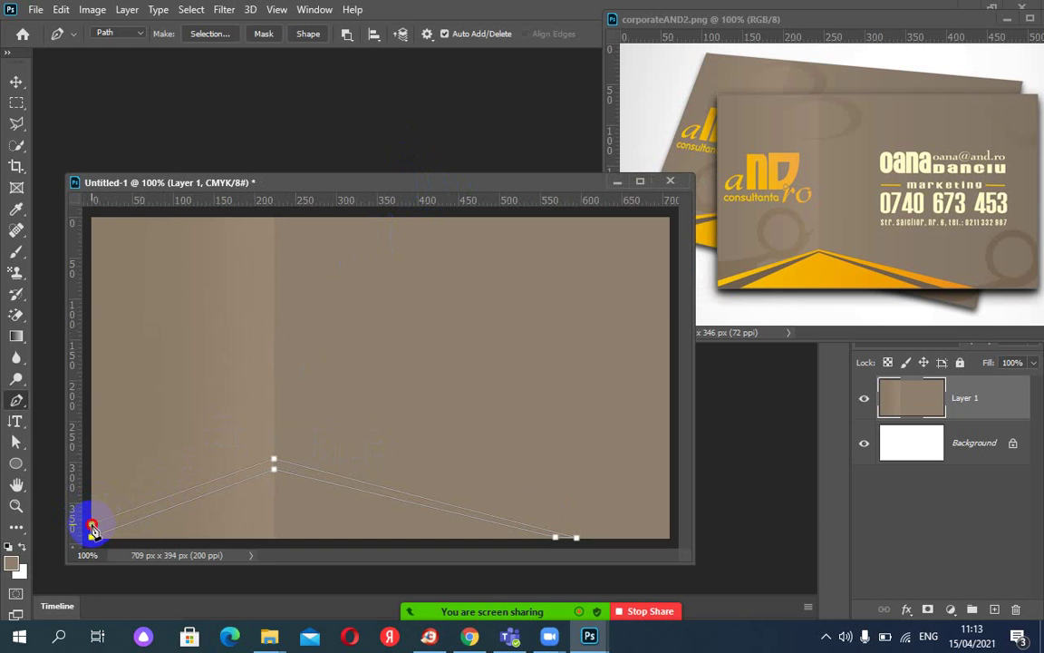
click(92, 527)
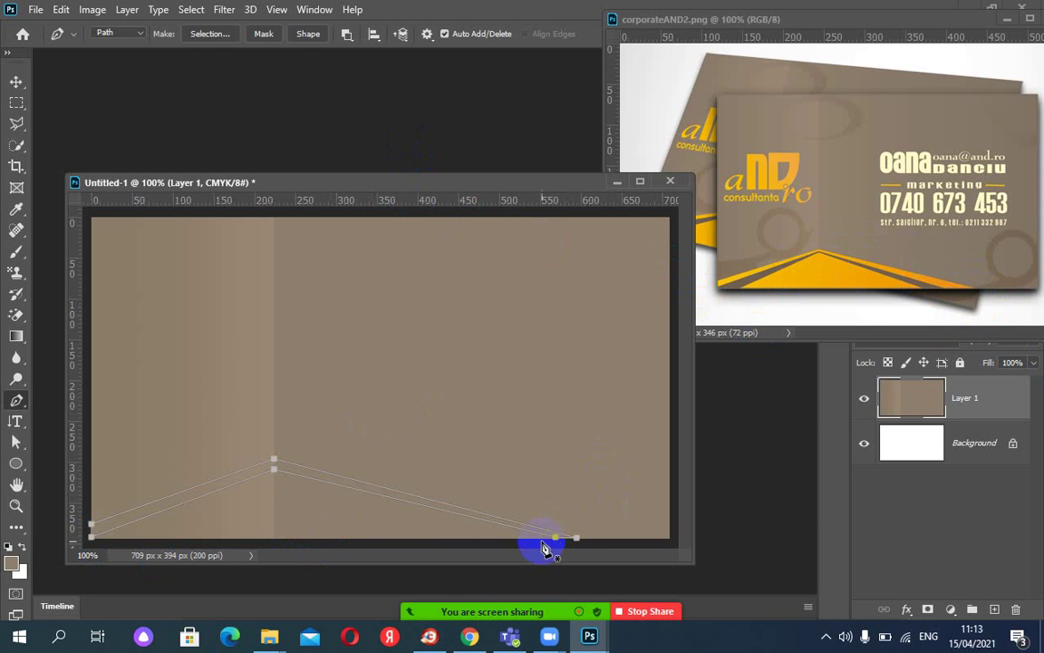
click(15, 442)
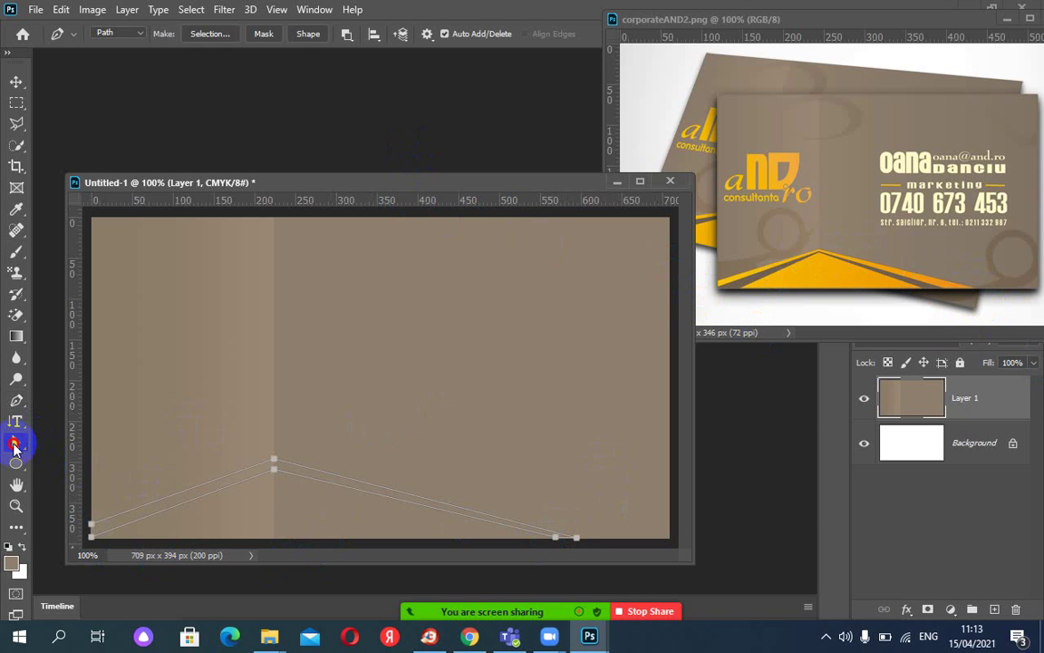
With Direct Selection, lower the stripe's peak anchors and pull its bottom-right end leftward.
drag(14, 449, 86, 467)
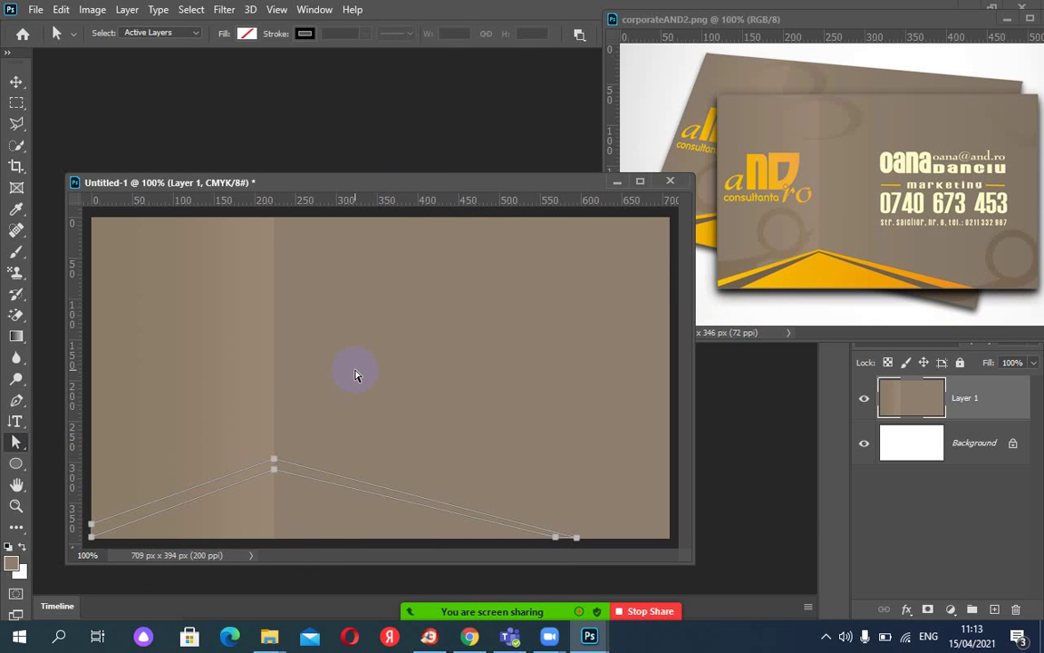
key(ctrl+plus)
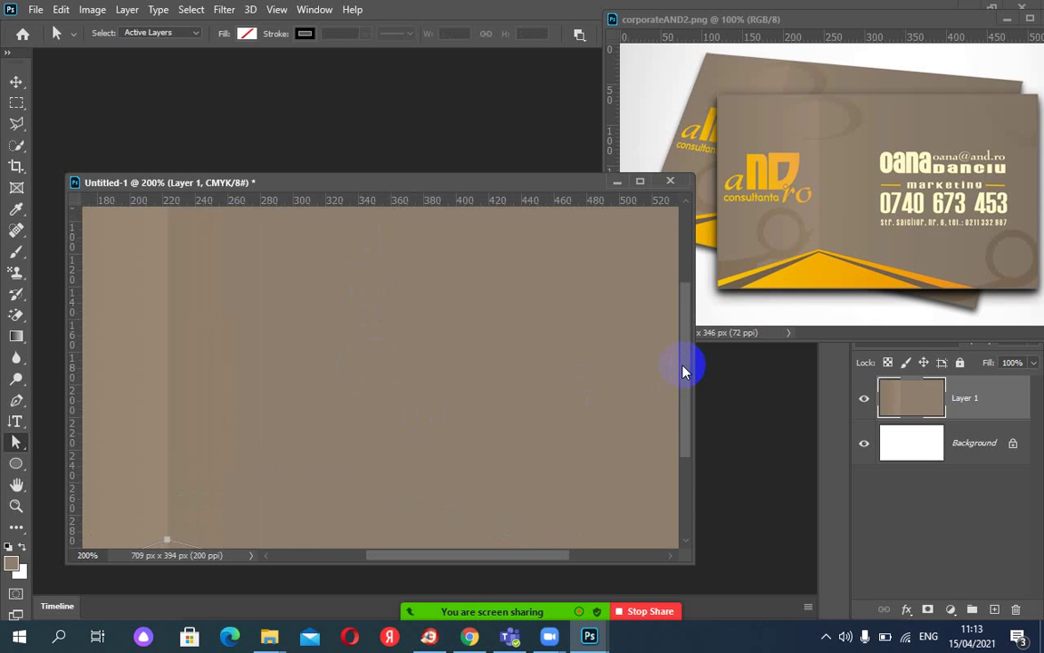
drag(685, 366, 687, 464)
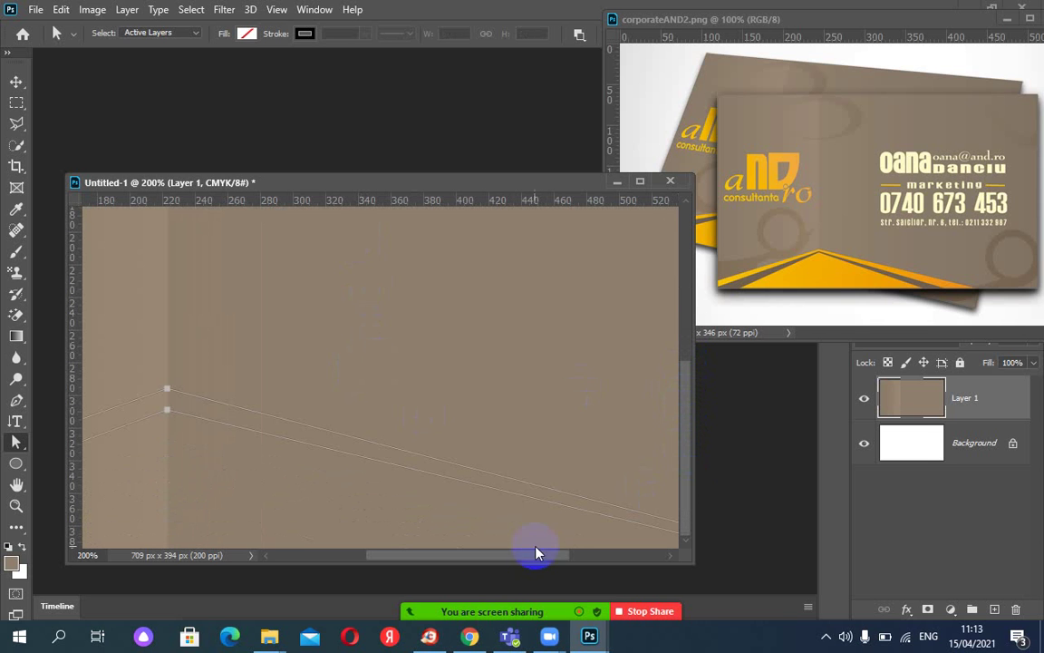
drag(458, 558, 401, 555)
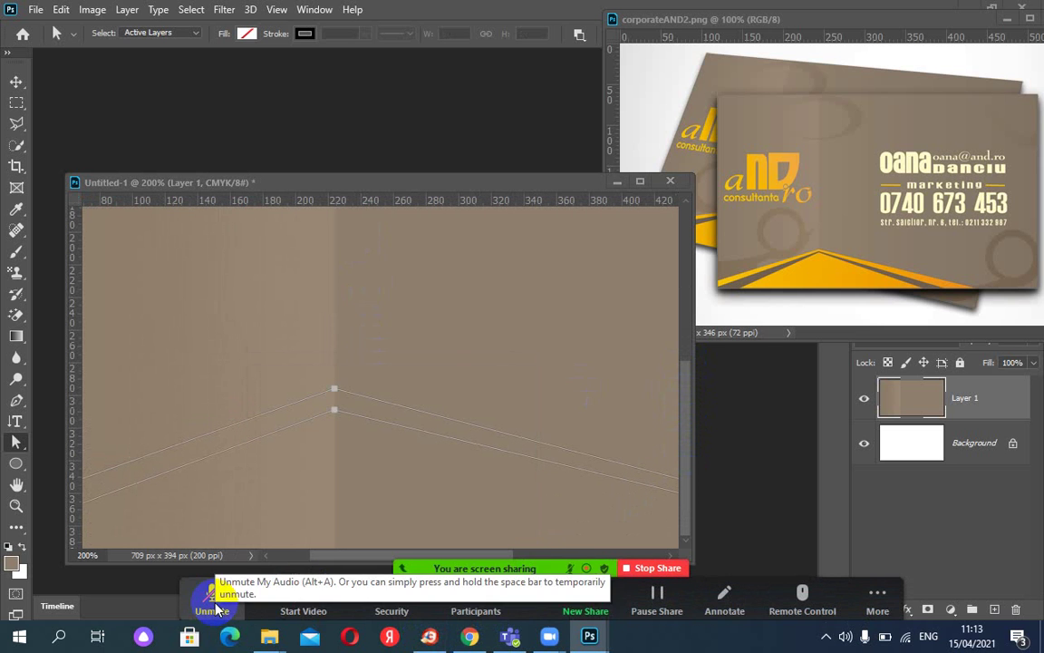
click(334, 391)
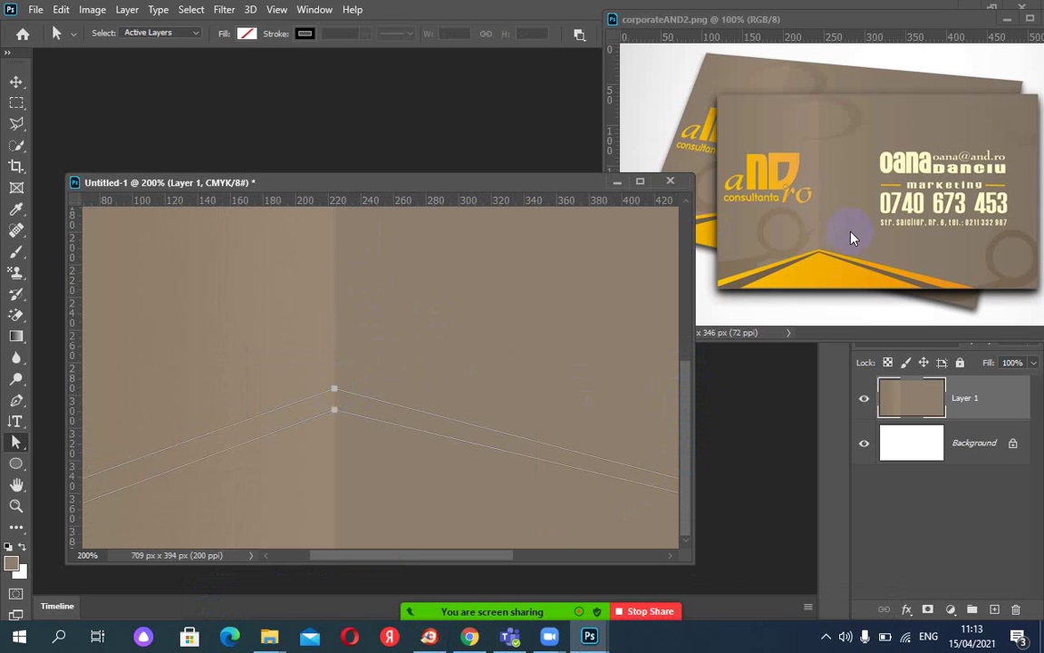
click(337, 392)
drag(335, 393, 334, 403)
drag(423, 556, 577, 556)
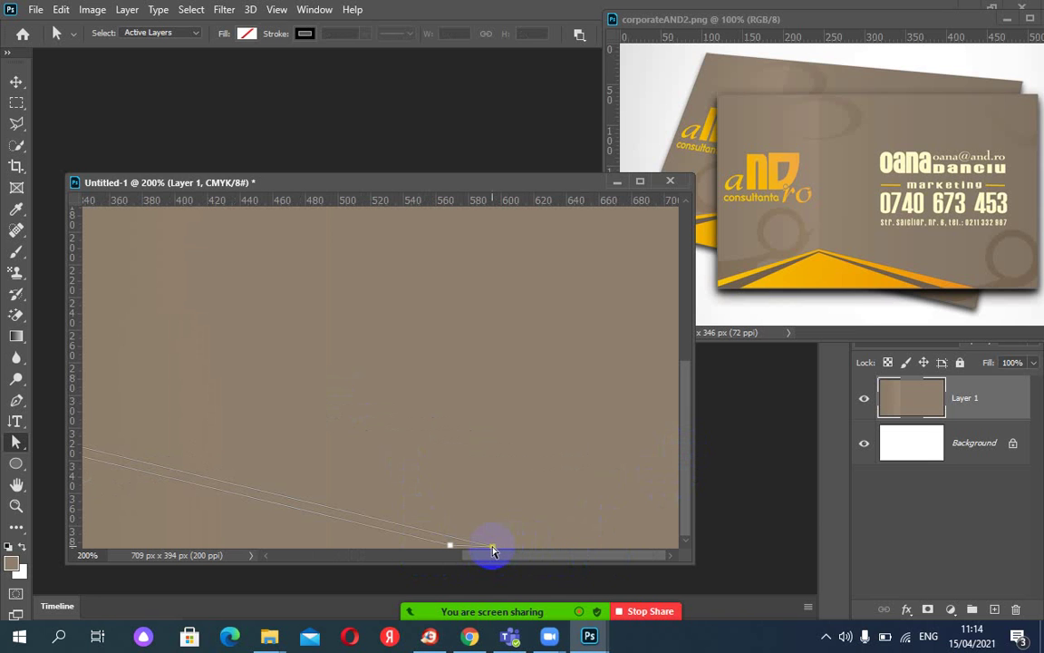
drag(494, 550, 456, 552)
drag(573, 559, 310, 555)
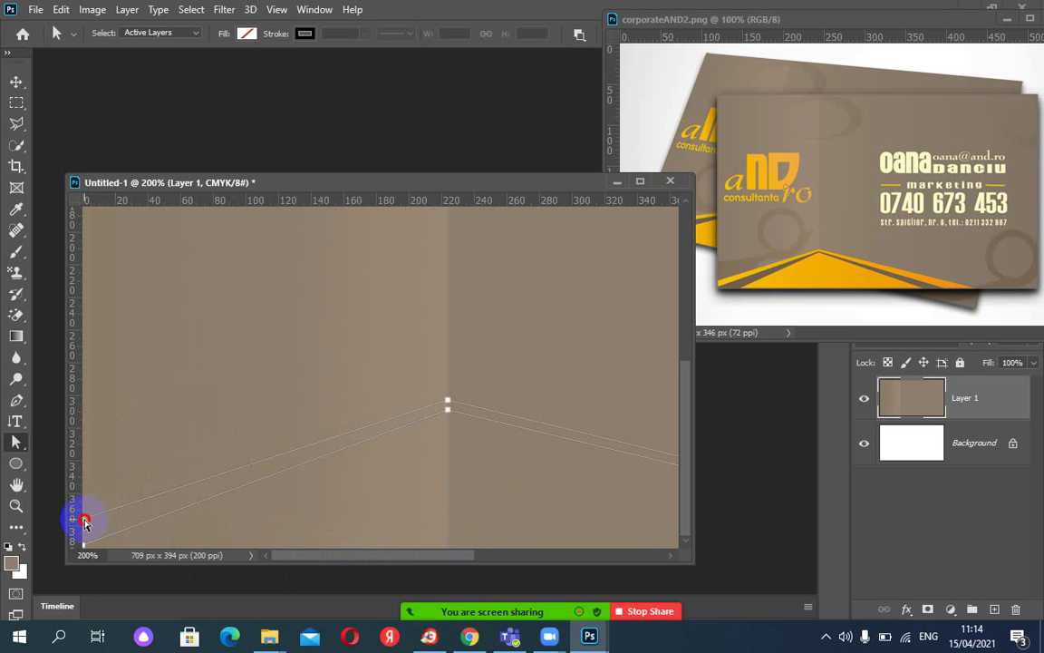
Nudge the lower-left, peak and bottom-right anchors so the stripe ends near 600 px.
drag(84, 523, 83, 531)
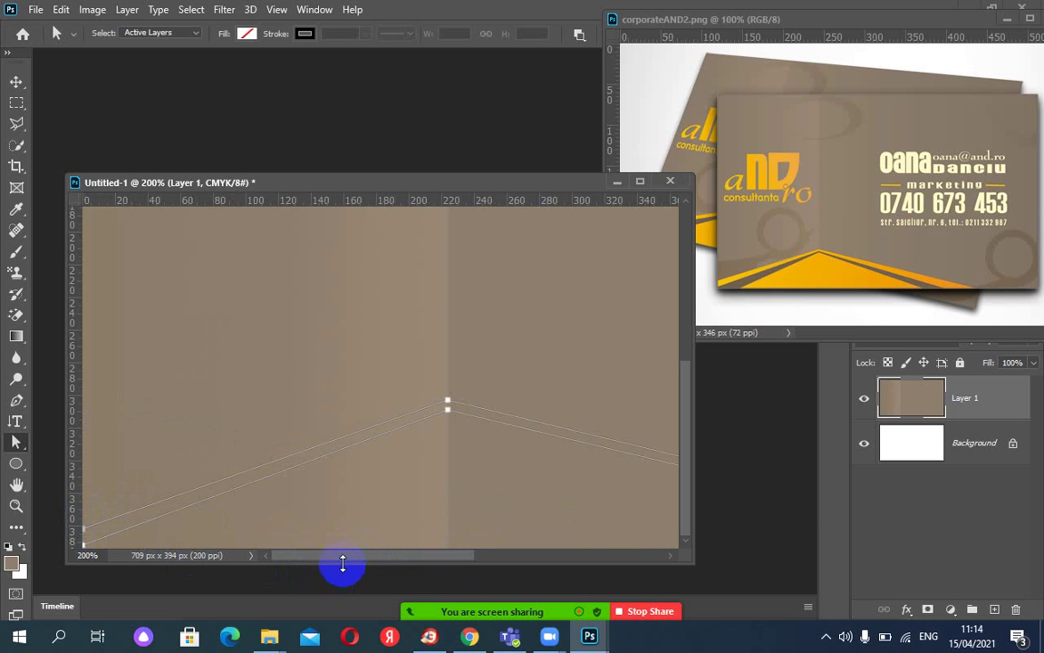
drag(348, 559, 328, 566)
key(ctrl+plus)
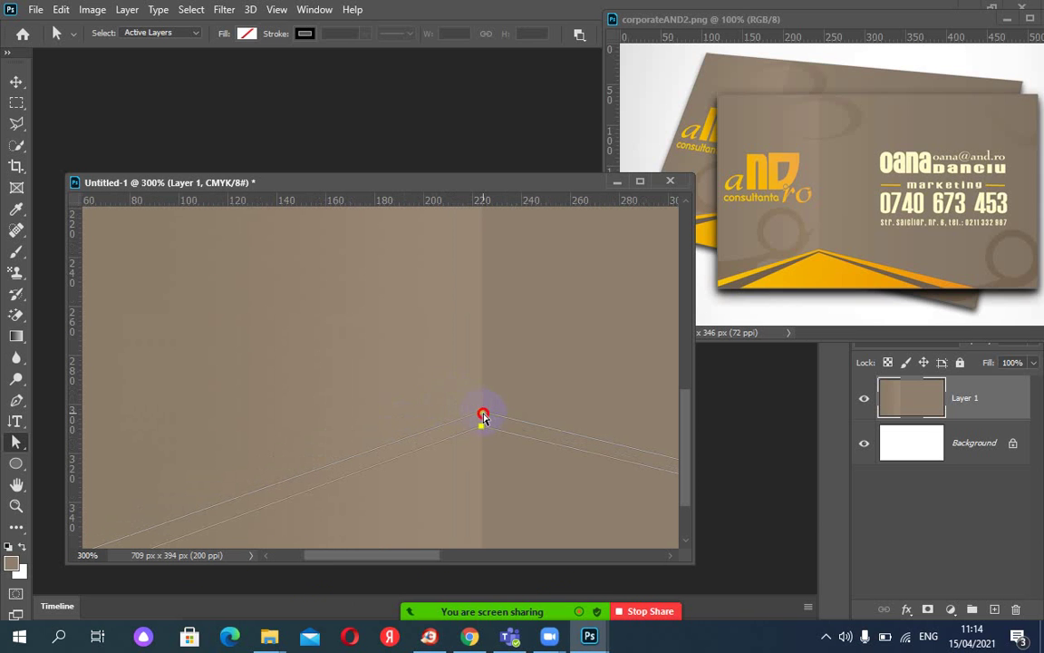
drag(483, 416, 482, 421)
key(ctrl+1)
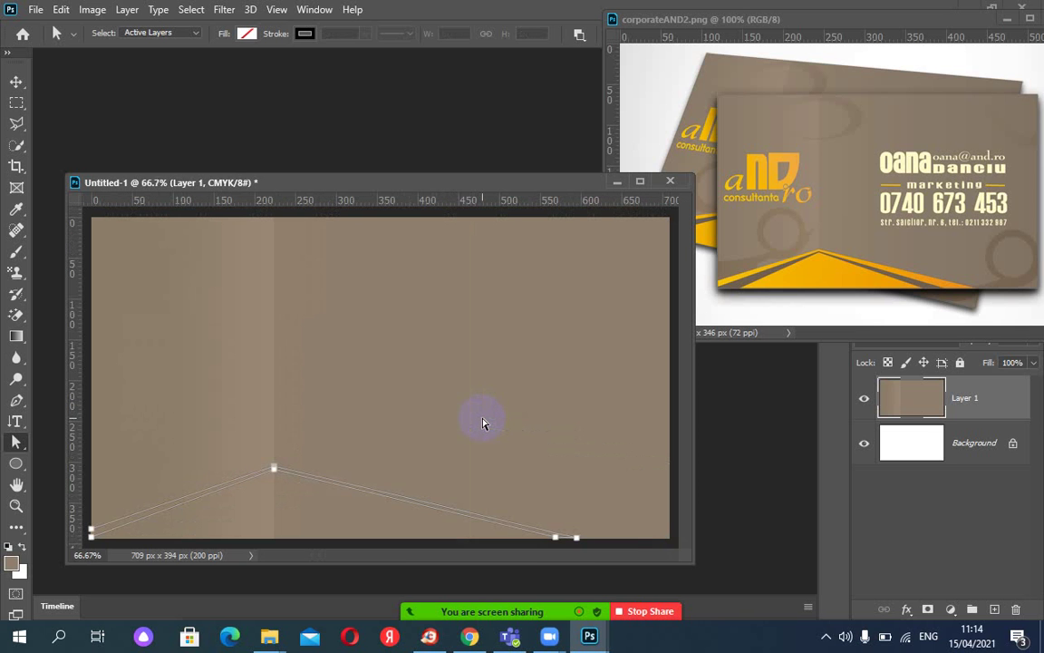
key(ctrl+minus)
drag(503, 478, 513, 488)
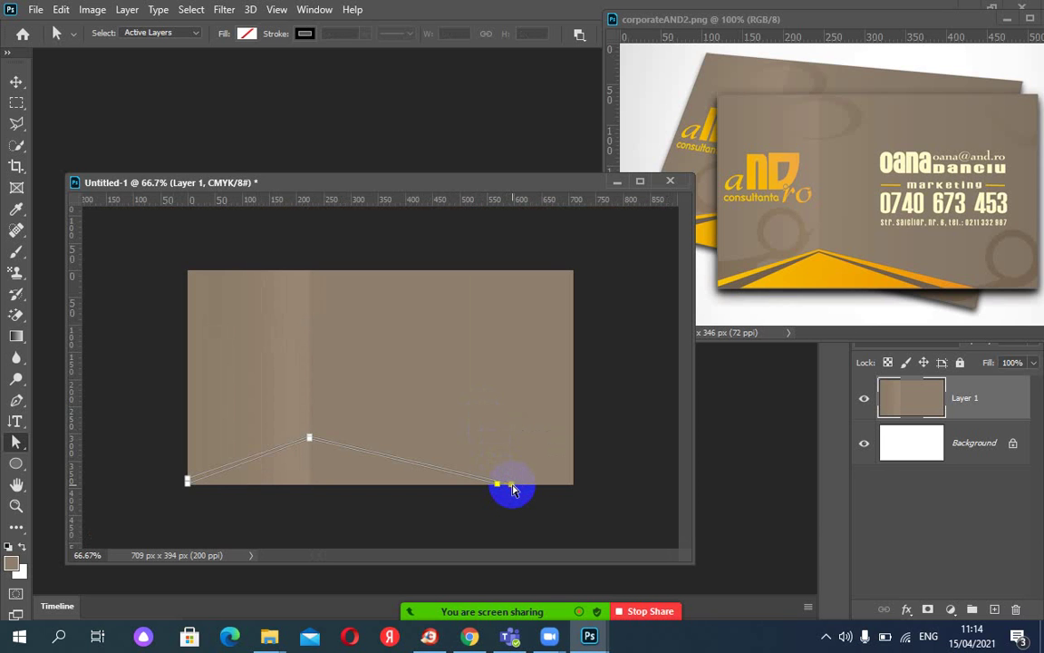
drag(513, 490, 533, 488)
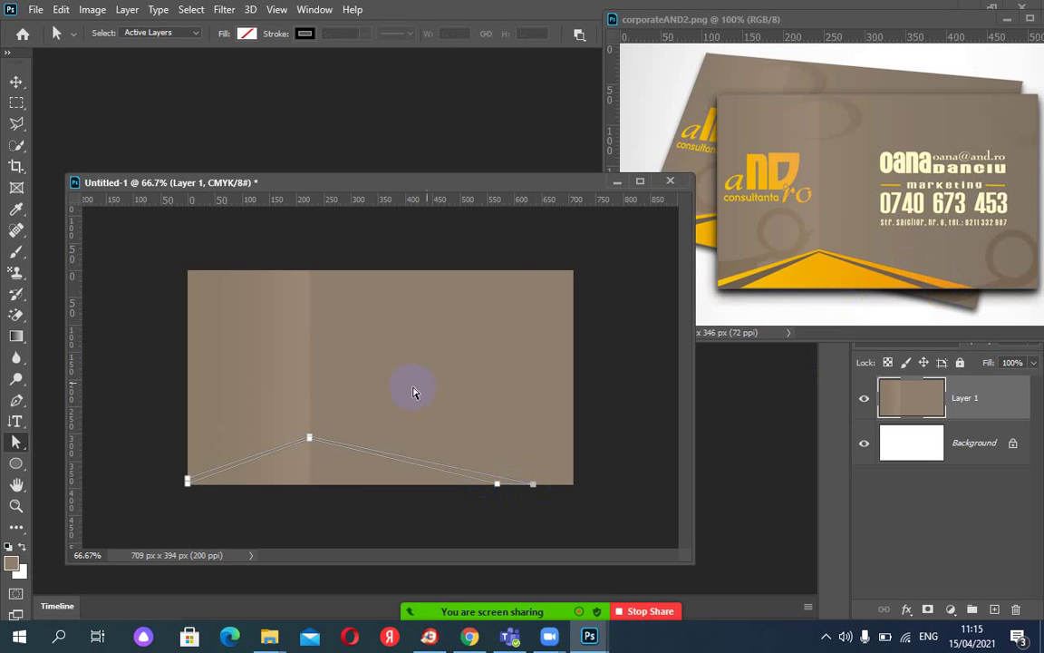
drag(194, 487, 198, 491)
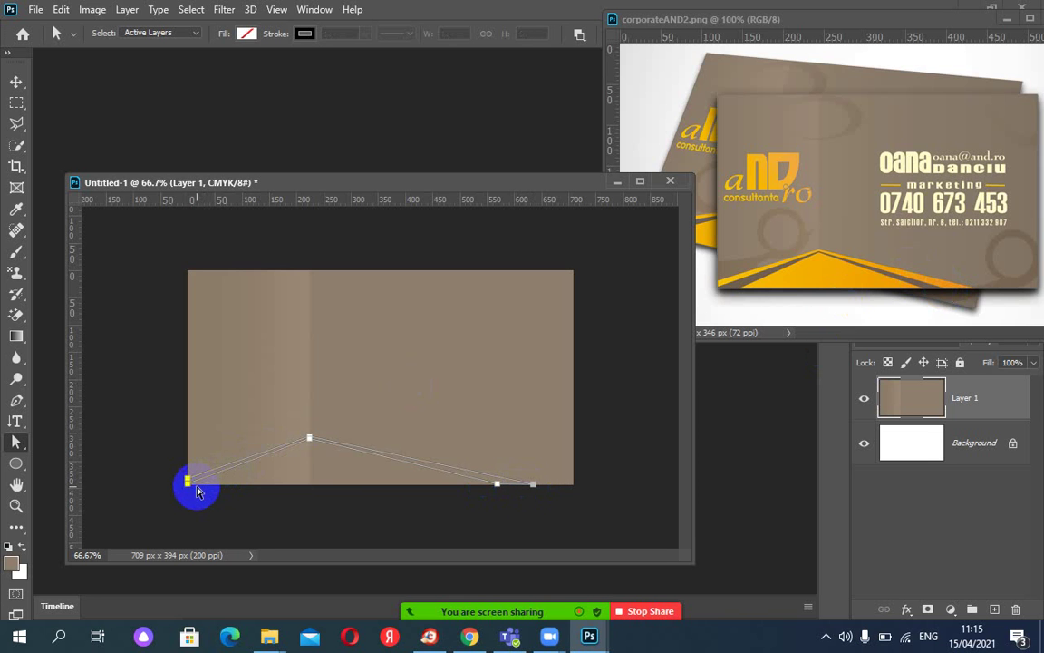
right_click(467, 474)
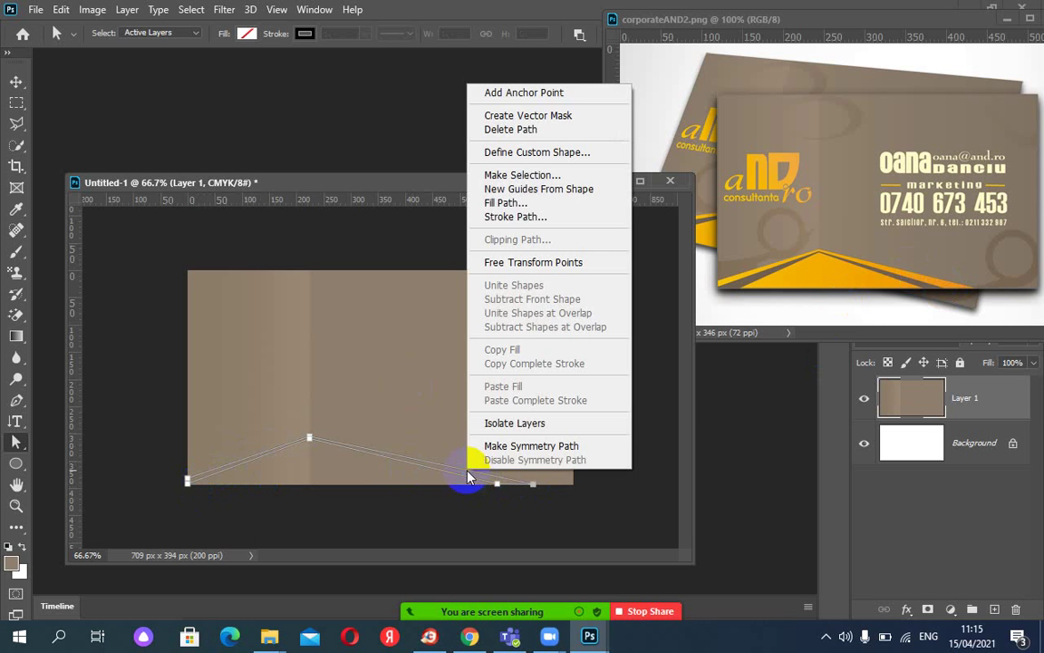
Convert the stripe path to a selection, invert it, and add a new Layer 2.
click(521, 174)
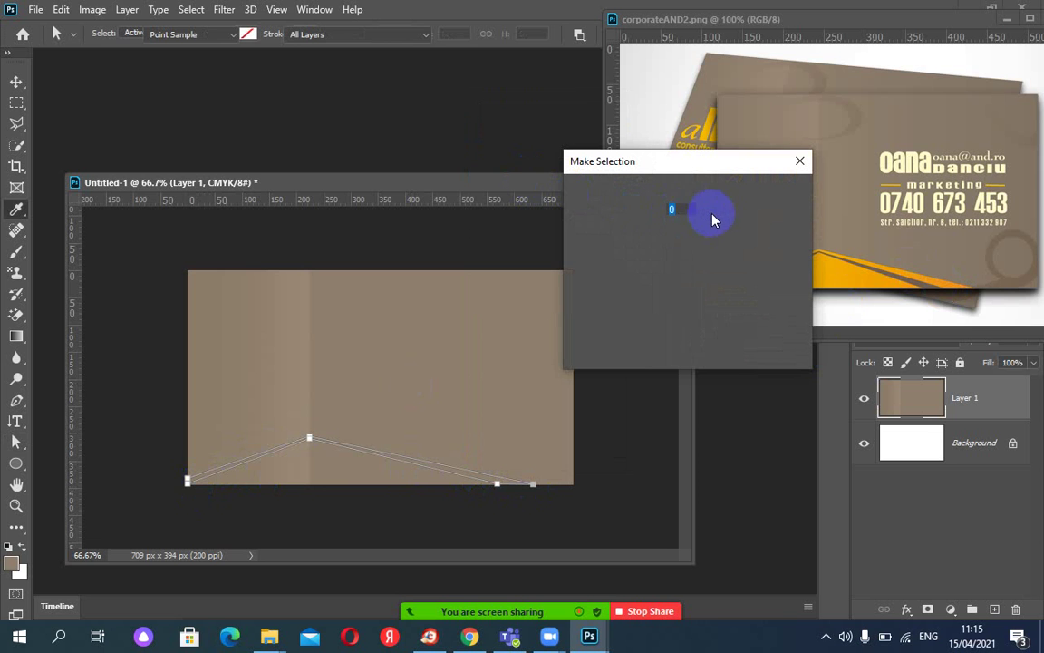
click(775, 199)
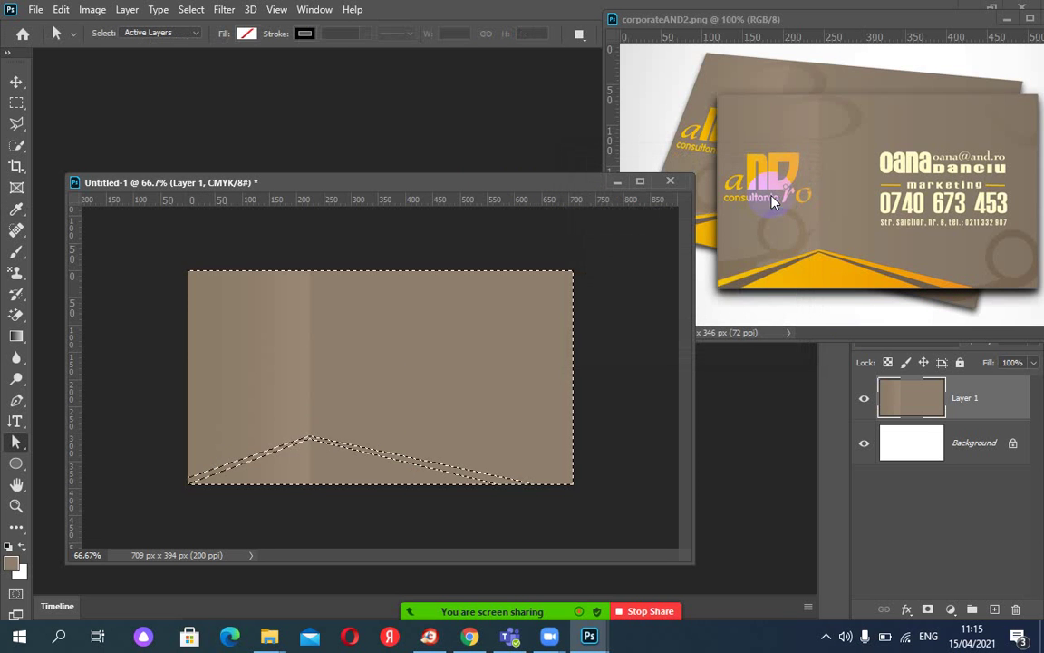
click(196, 10)
click(210, 74)
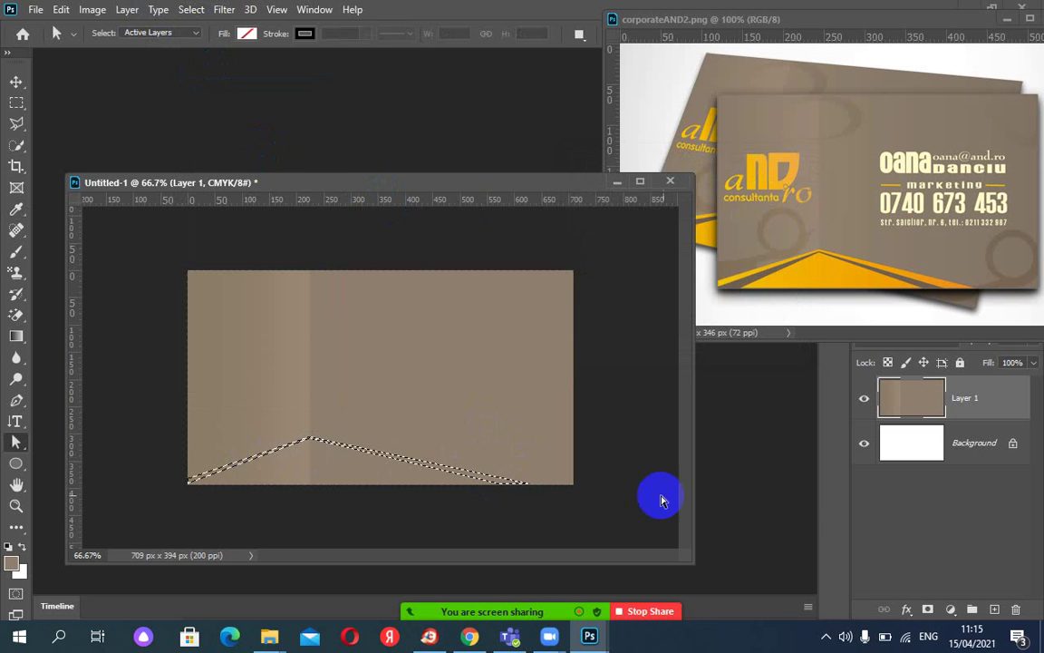
click(995, 609)
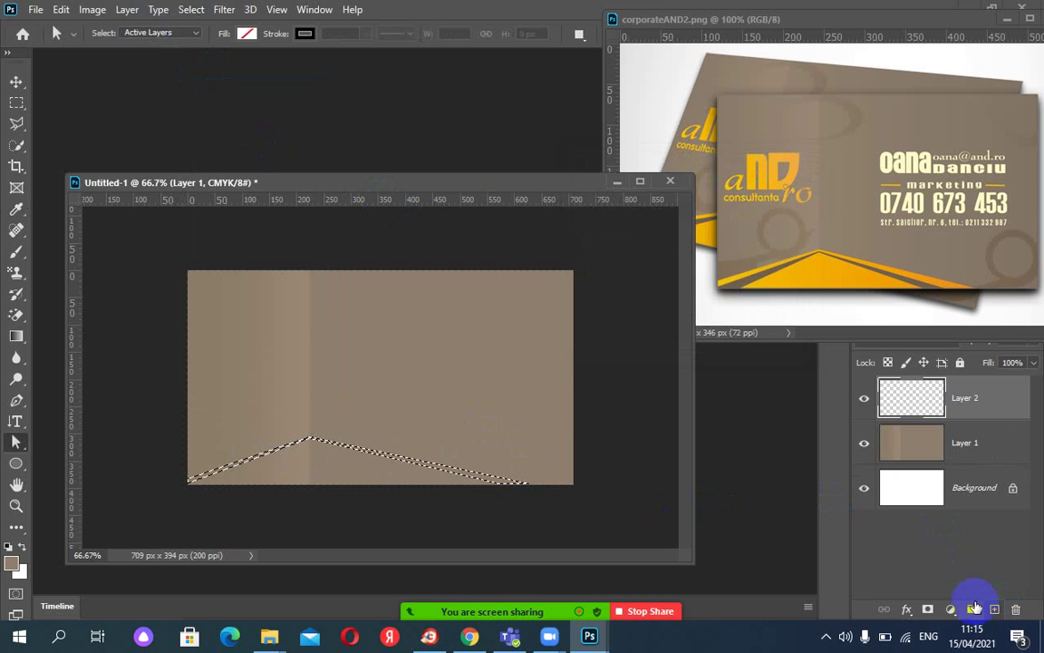
Fill the stripe on Layer 2 with orange sampled from the reference card, then deselect.
click(16, 209)
click(830, 266)
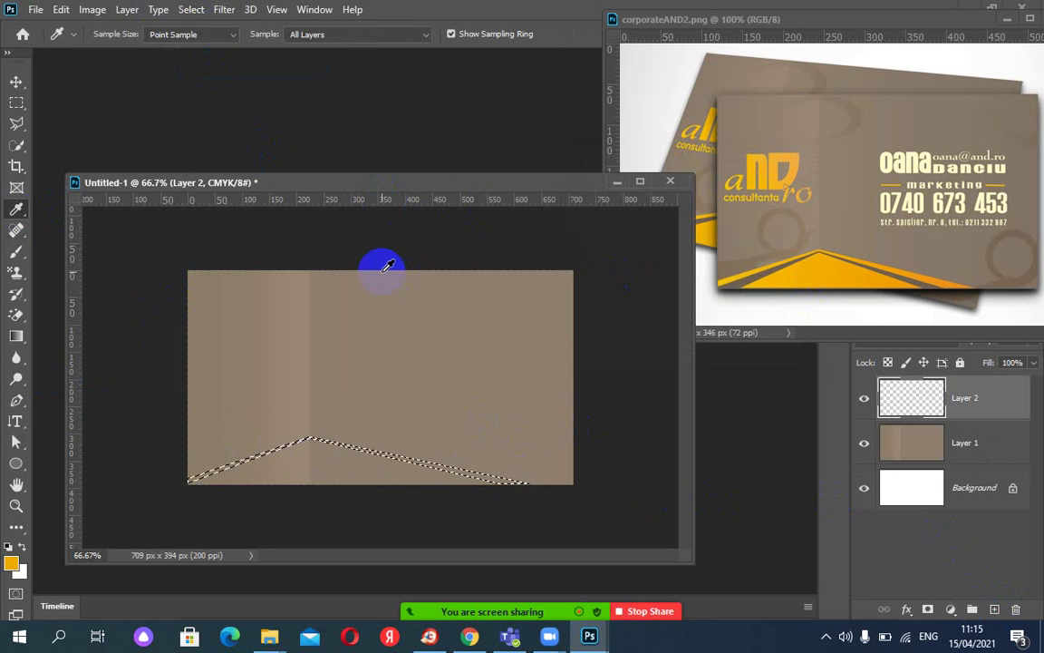
key(alt+BackSpace)
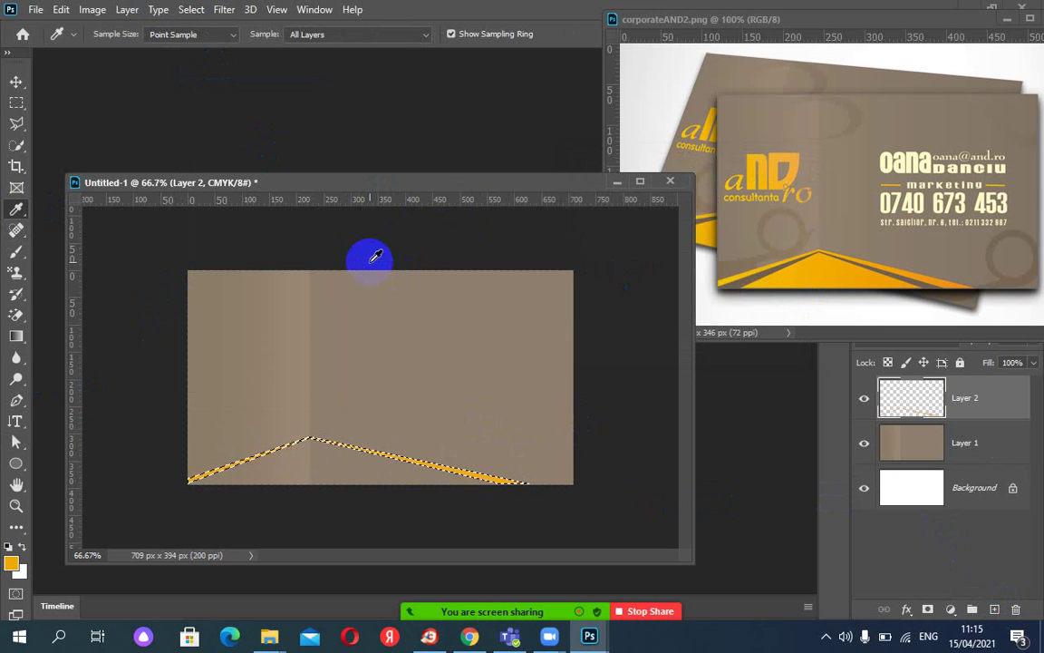
key(ctrl+d)
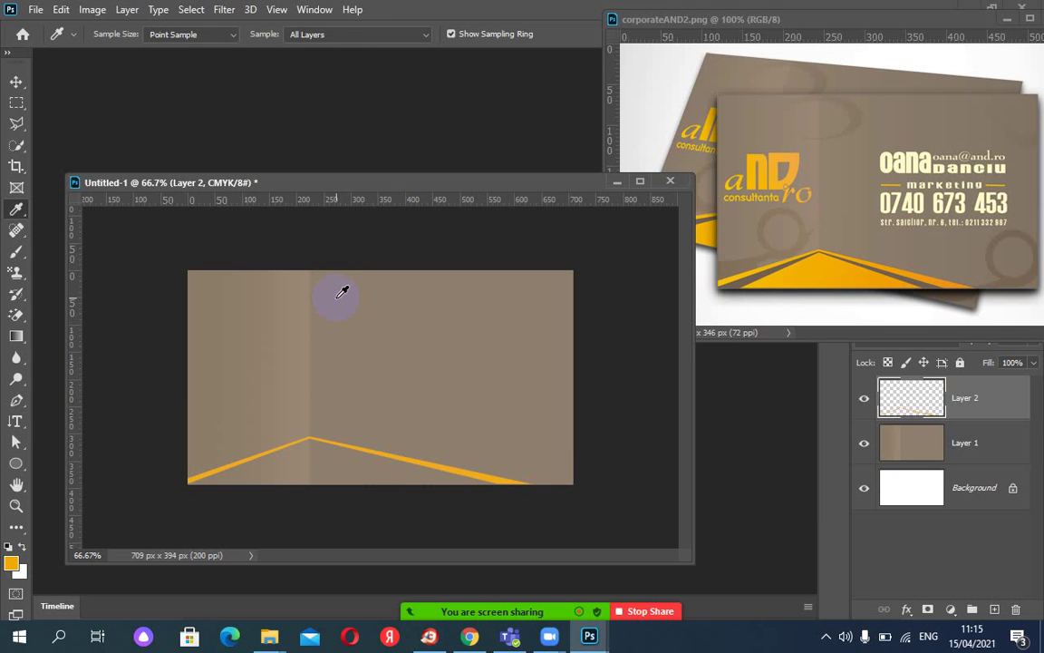
drag(343, 292, 938, 289)
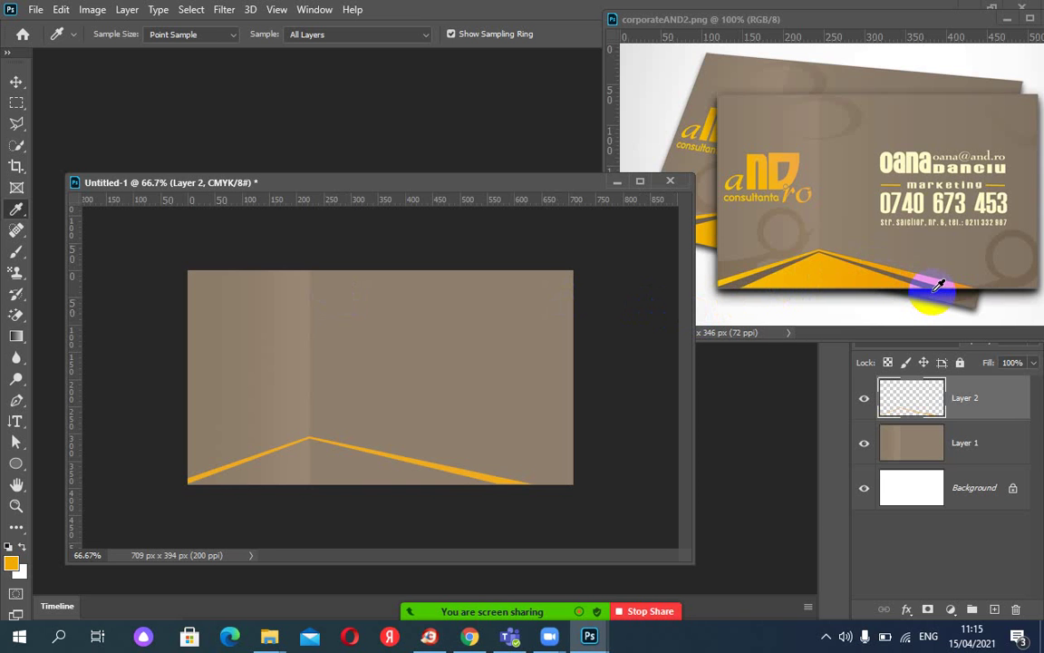
drag(938, 289, 273, 475)
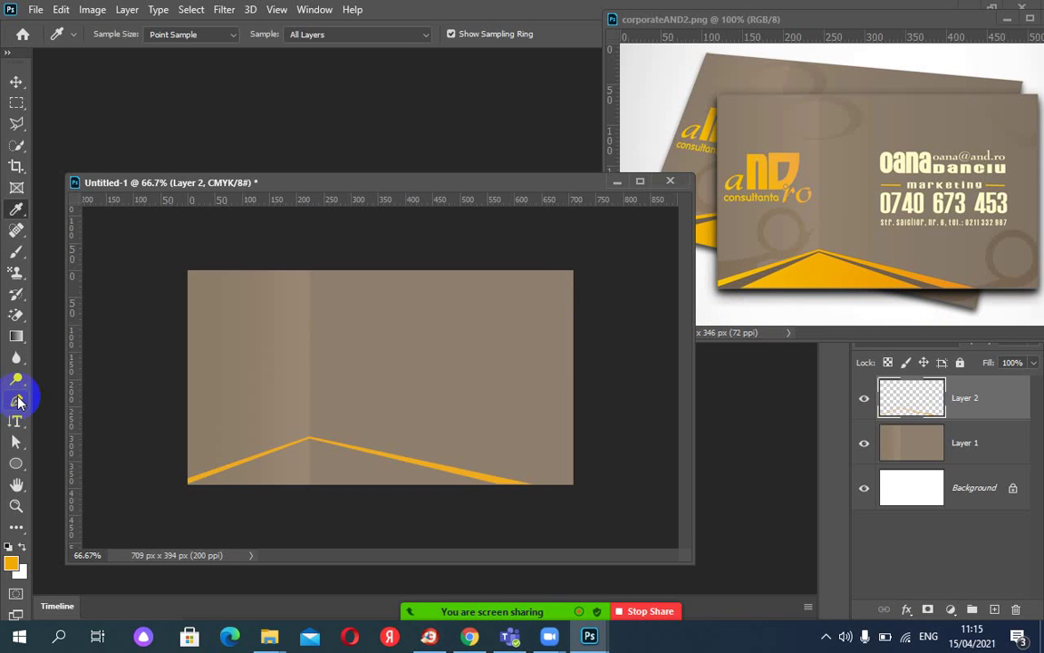
Draw a closed triangle path beneath the orange stripe with its apex at the stripe's peak, and select it.
click(18, 401)
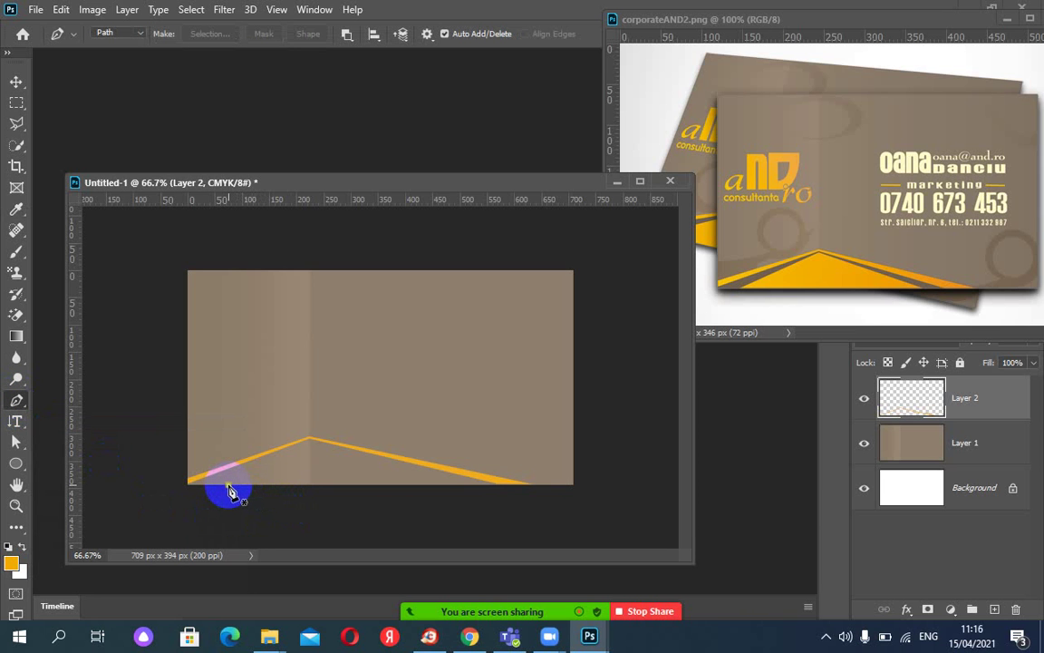
click(227, 485)
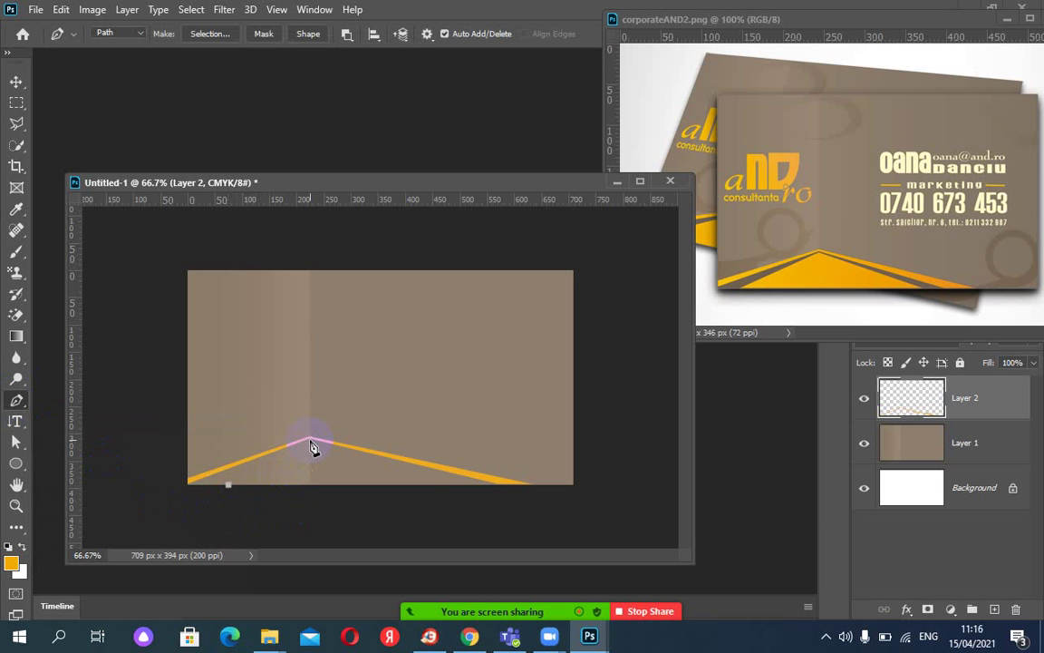
click(310, 443)
click(446, 493)
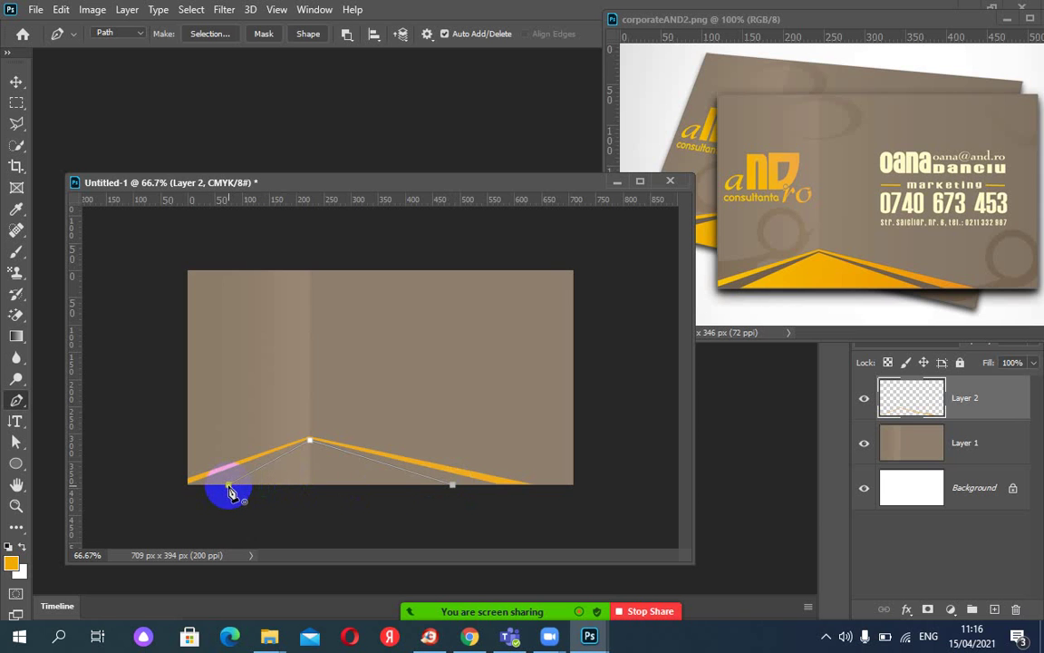
click(229, 488)
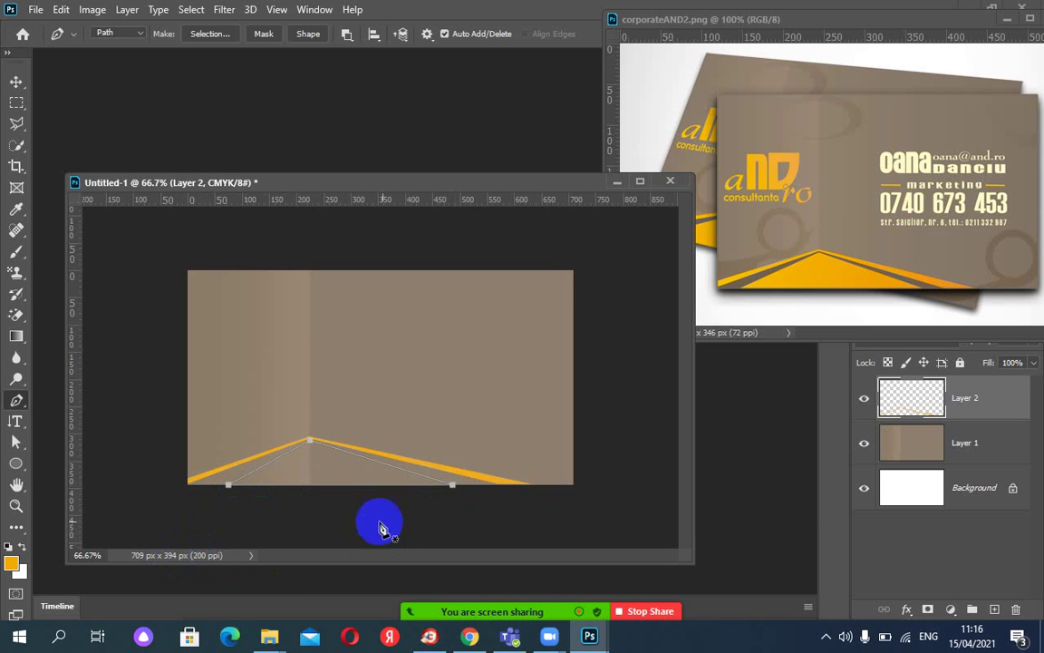
click(18, 444)
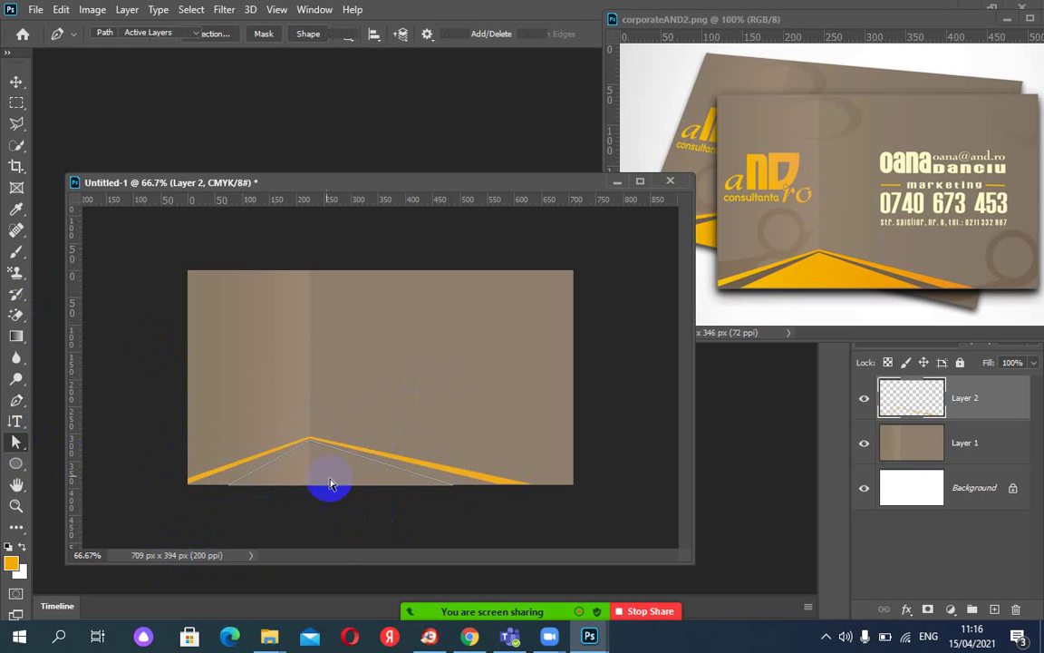
drag(327, 485, 455, 492)
click(453, 490)
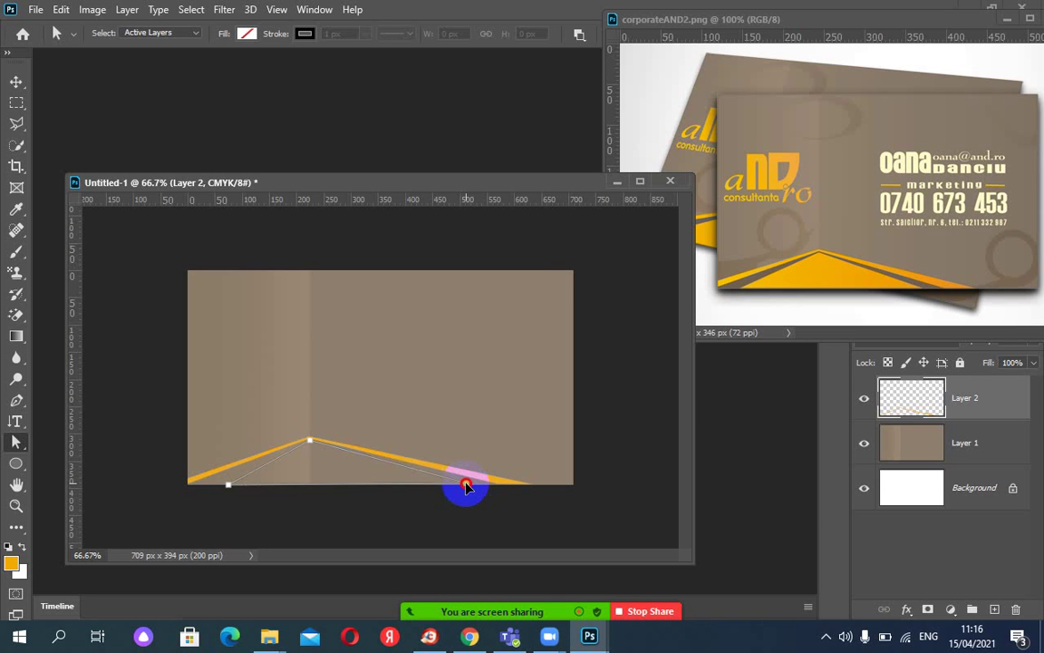
click(228, 487)
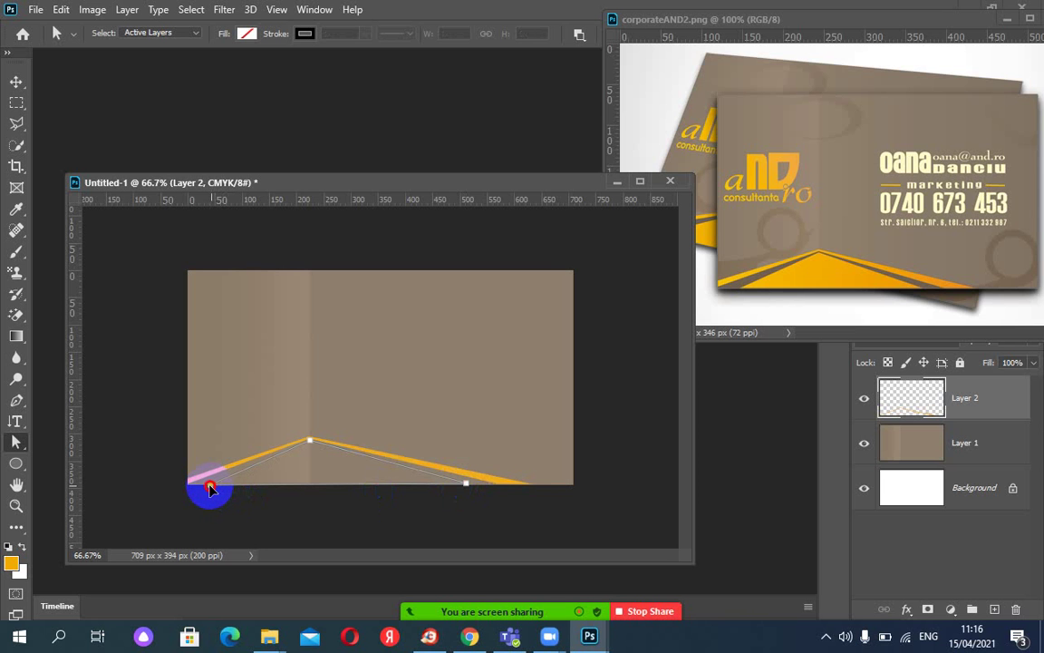
Make the triangle path a selection with no feathering and add empty Layer 3 above Layer 2.
click(209, 487)
right_click(252, 476)
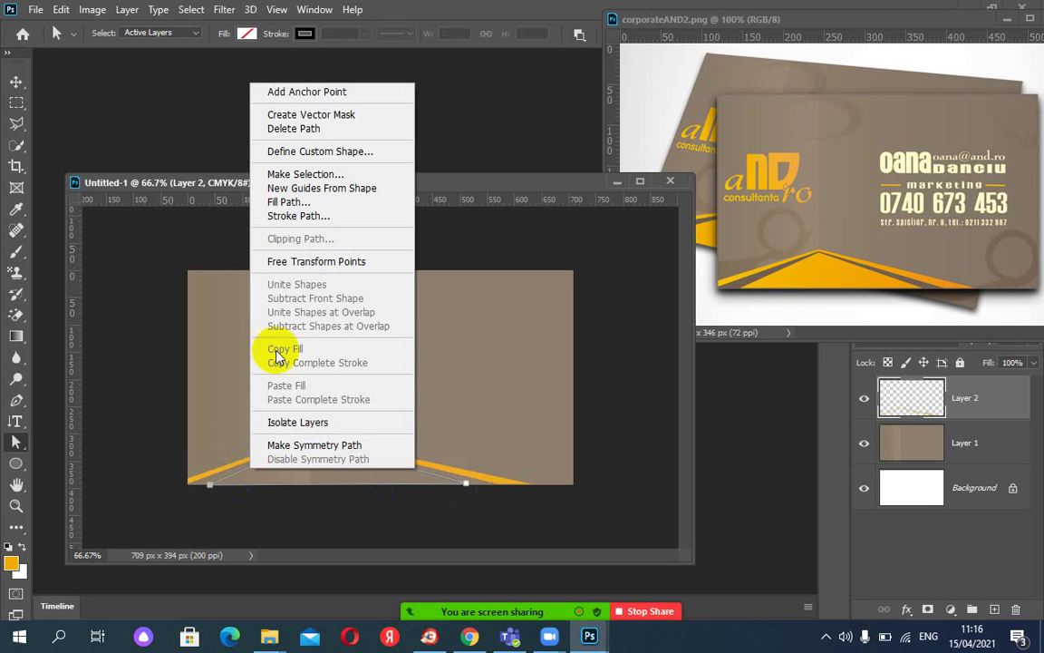
click(293, 174)
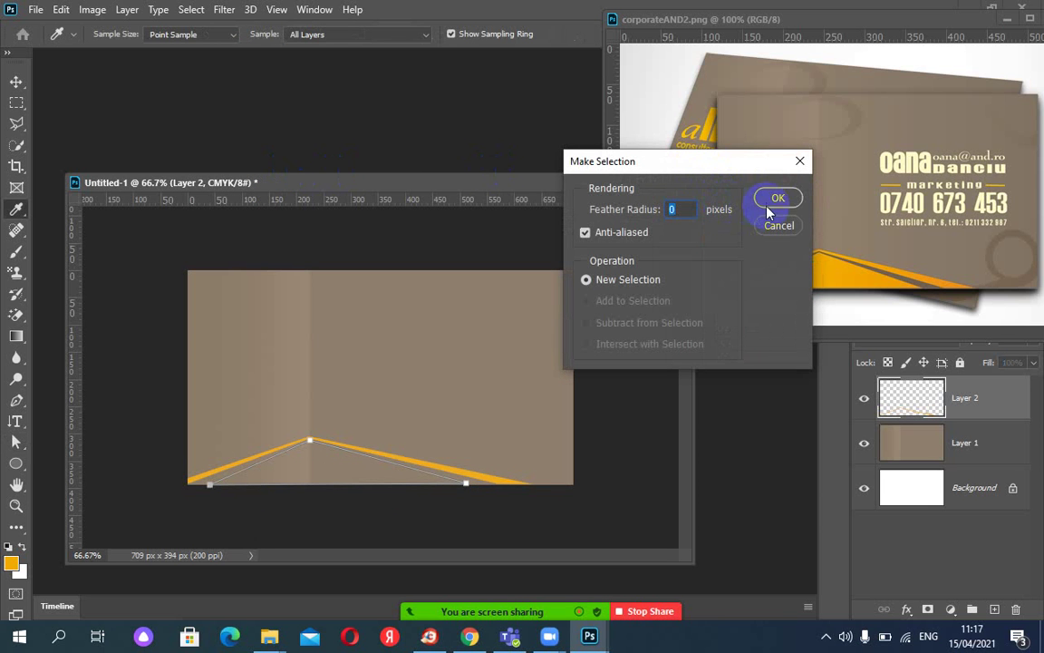
click(776, 204)
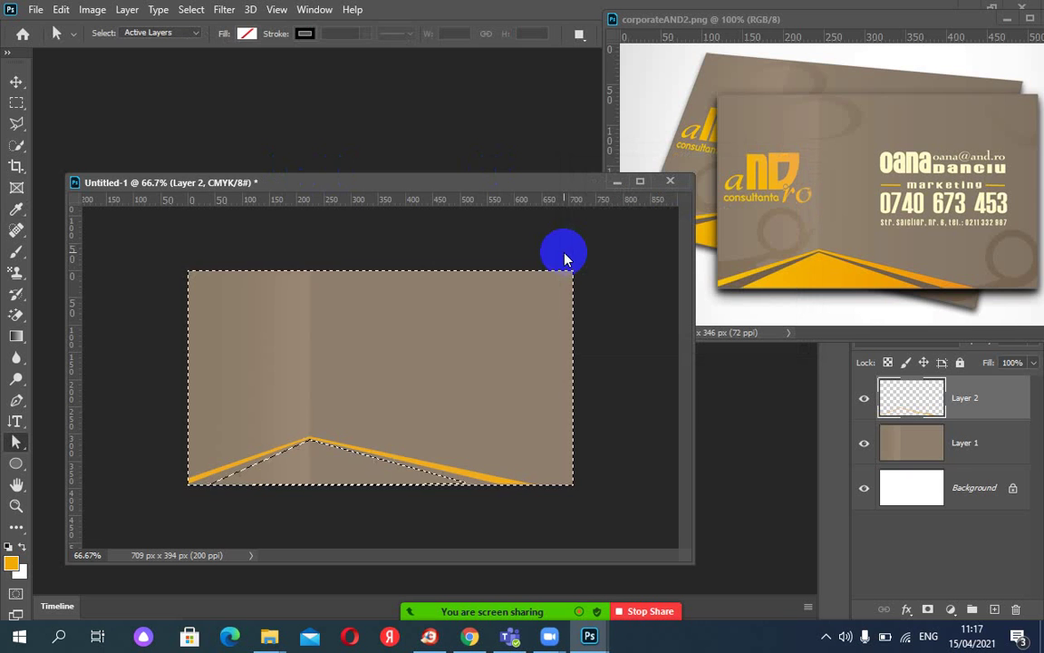
click(192, 10)
click(203, 73)
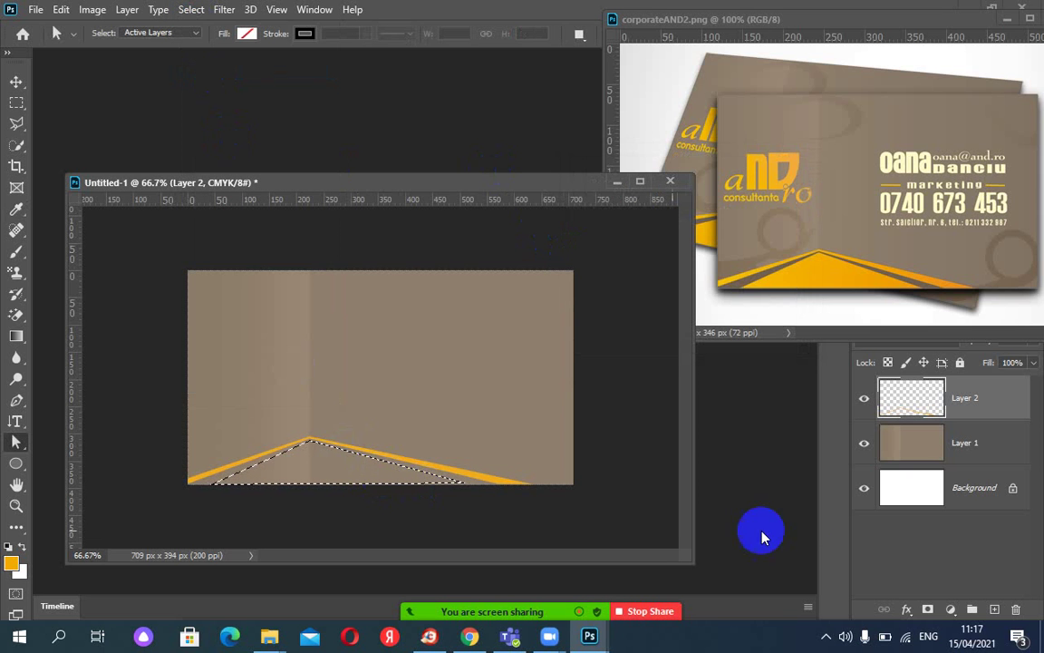
click(994, 609)
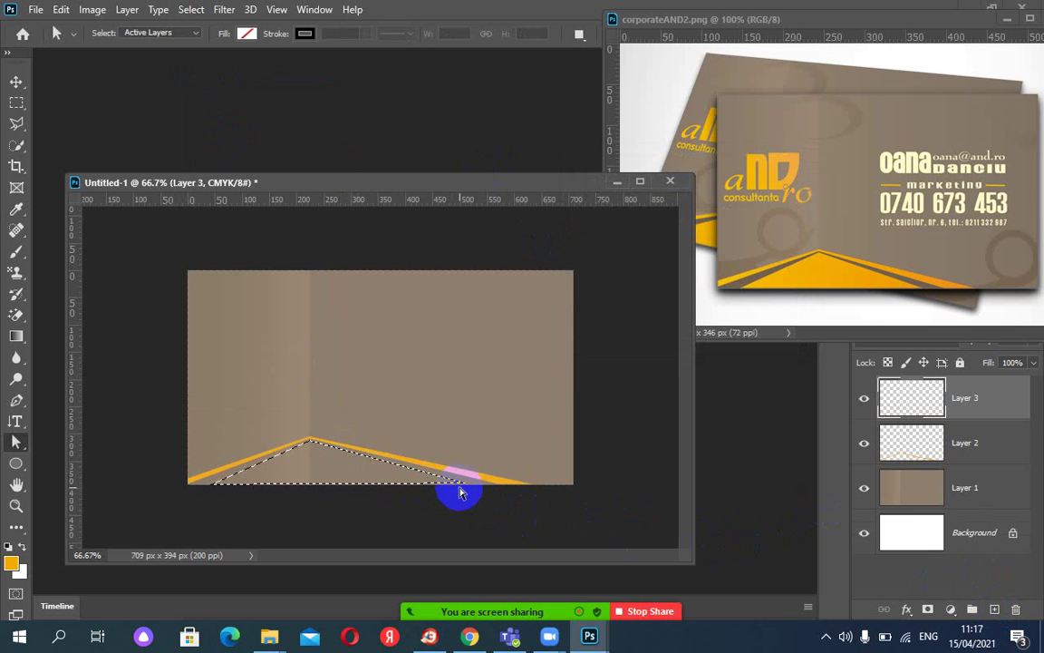
Transform the triangle selection to 101.70% width, reaching about 500 px across, and apply it.
click(189, 9)
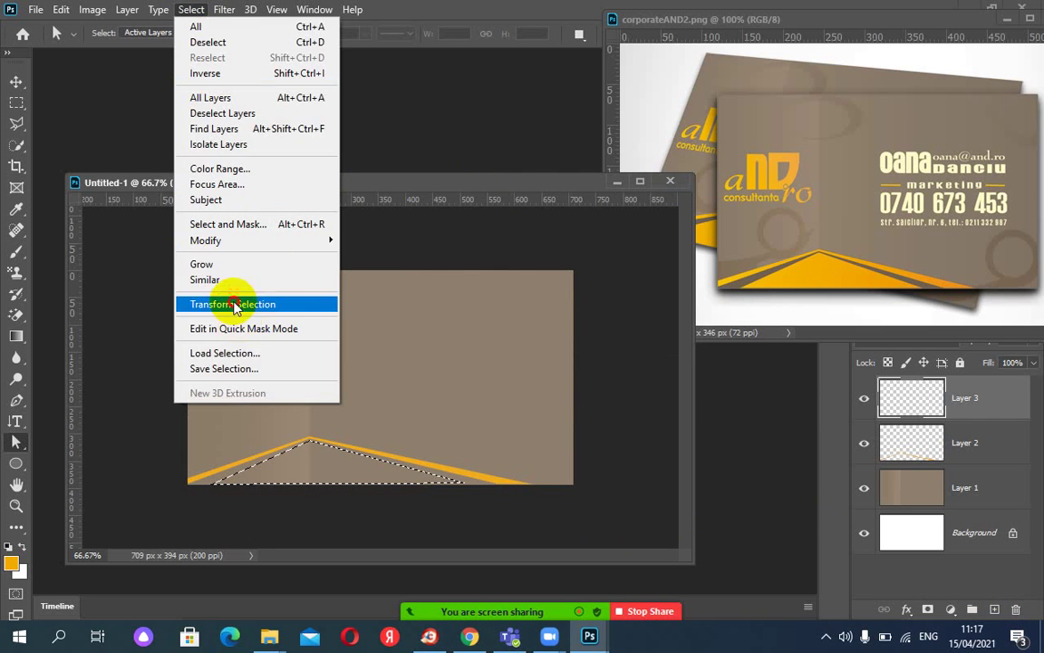
click(431, 501)
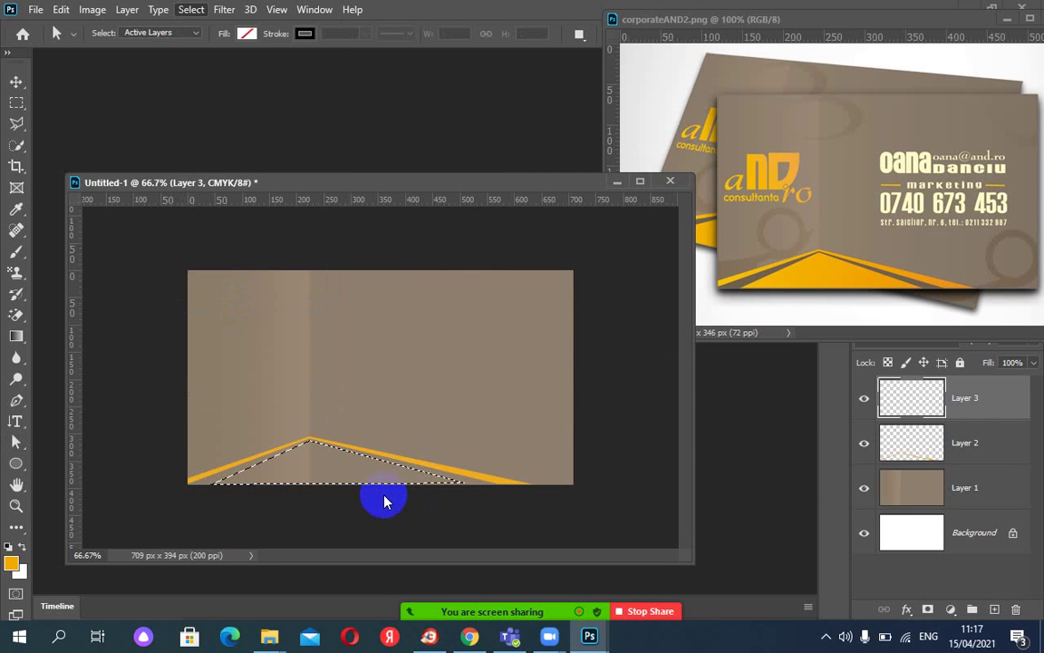
key(ctrl+t)
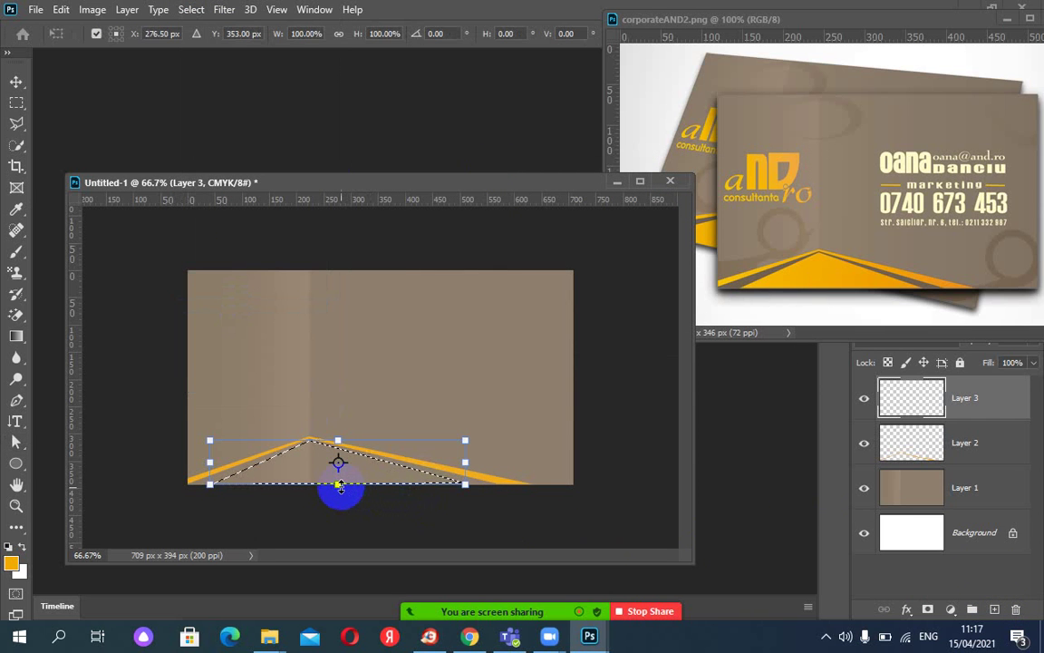
drag(339, 485, 339, 492)
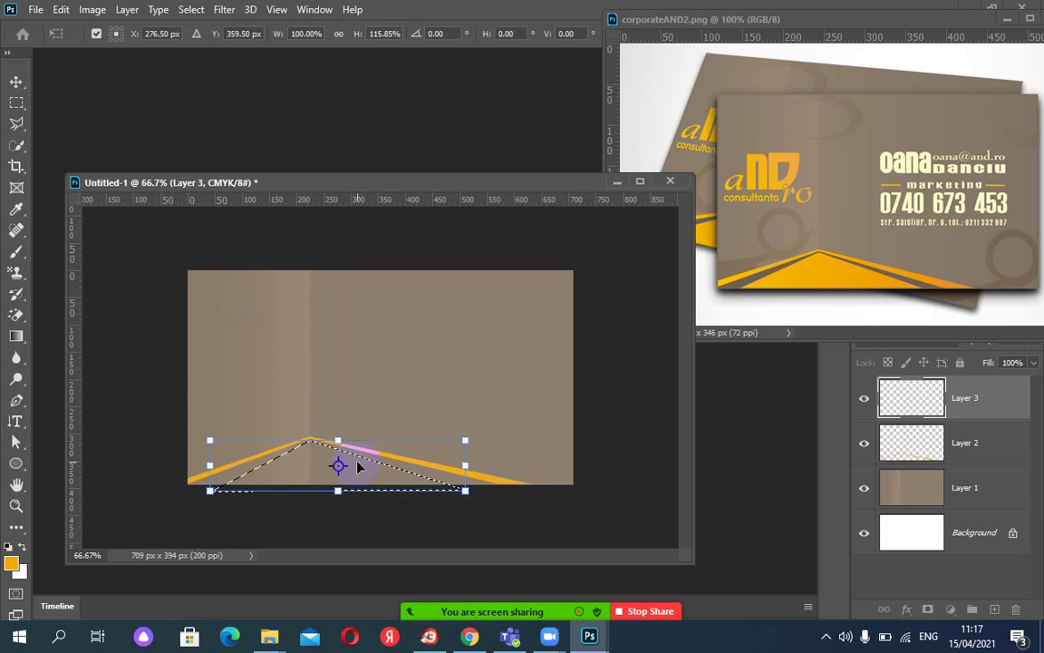
key(ctrl+z)
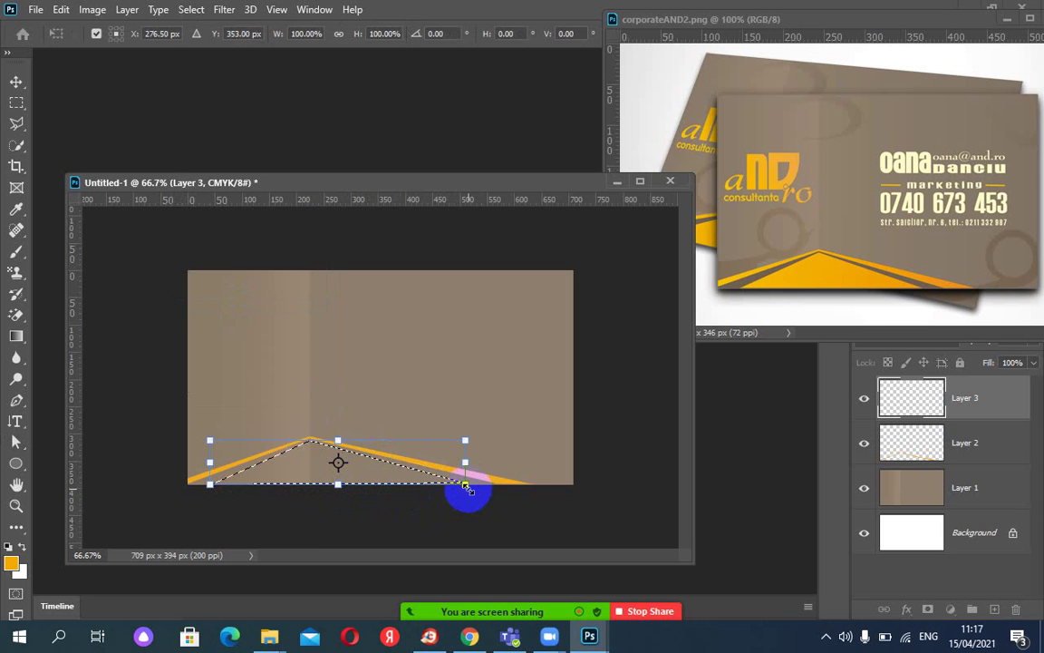
key(ctrl+plus)
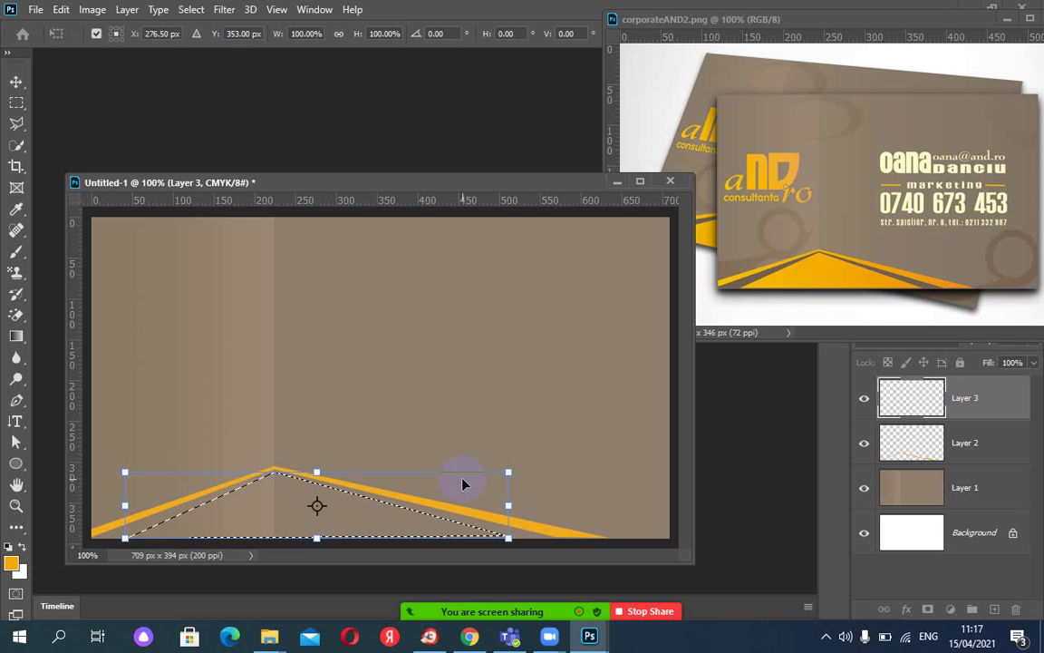
drag(509, 537, 514, 545)
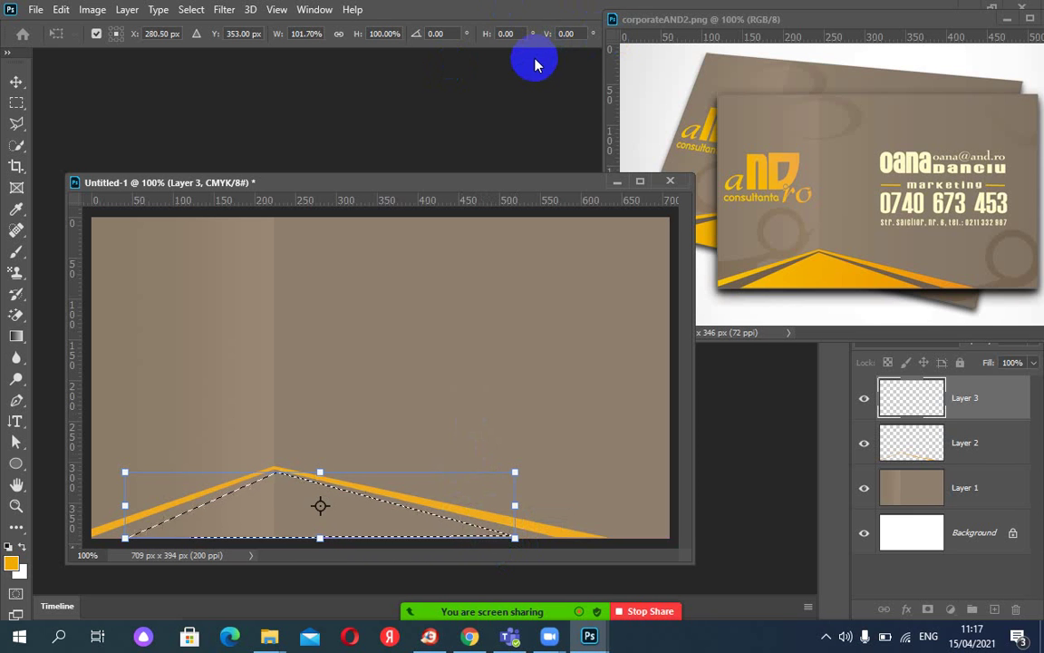
key(a)
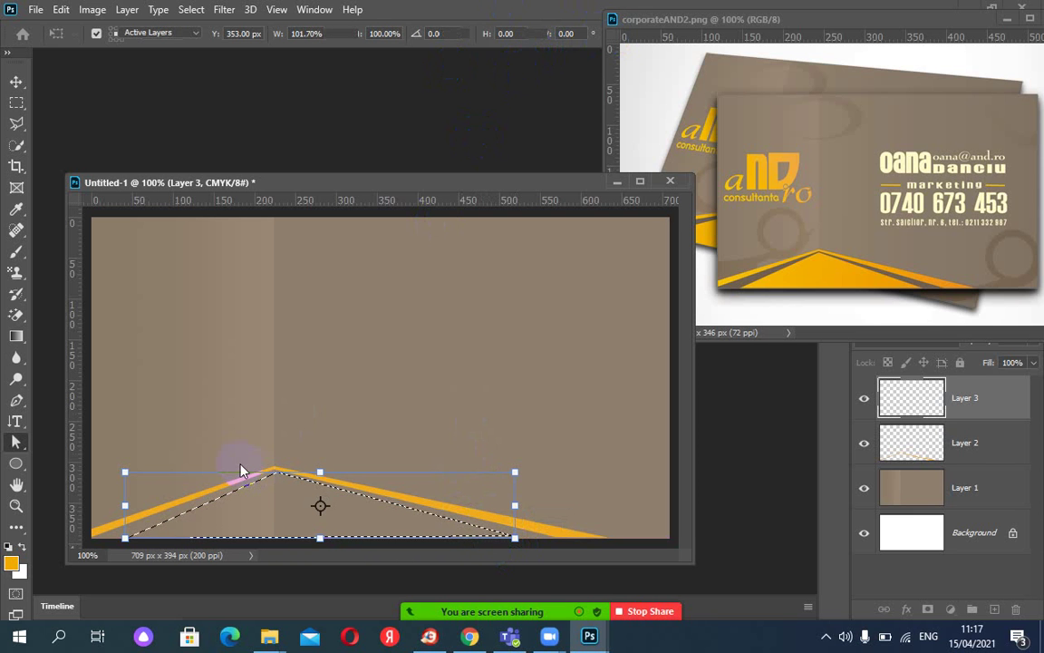
key(Return)
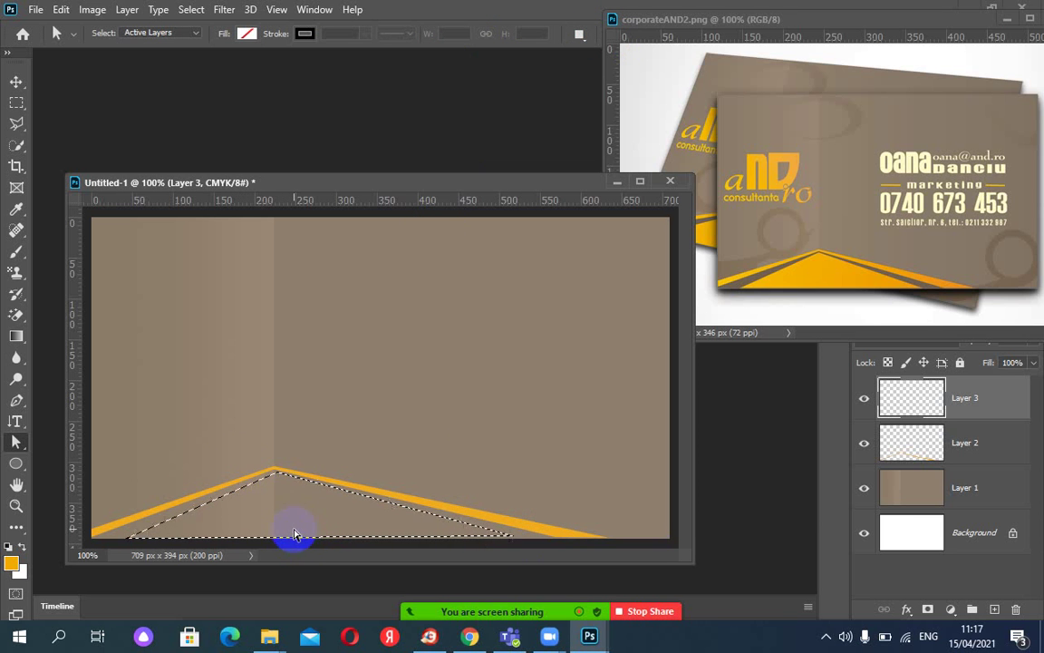
Delete Layer 3's content and clear the selection.
key(Delete)
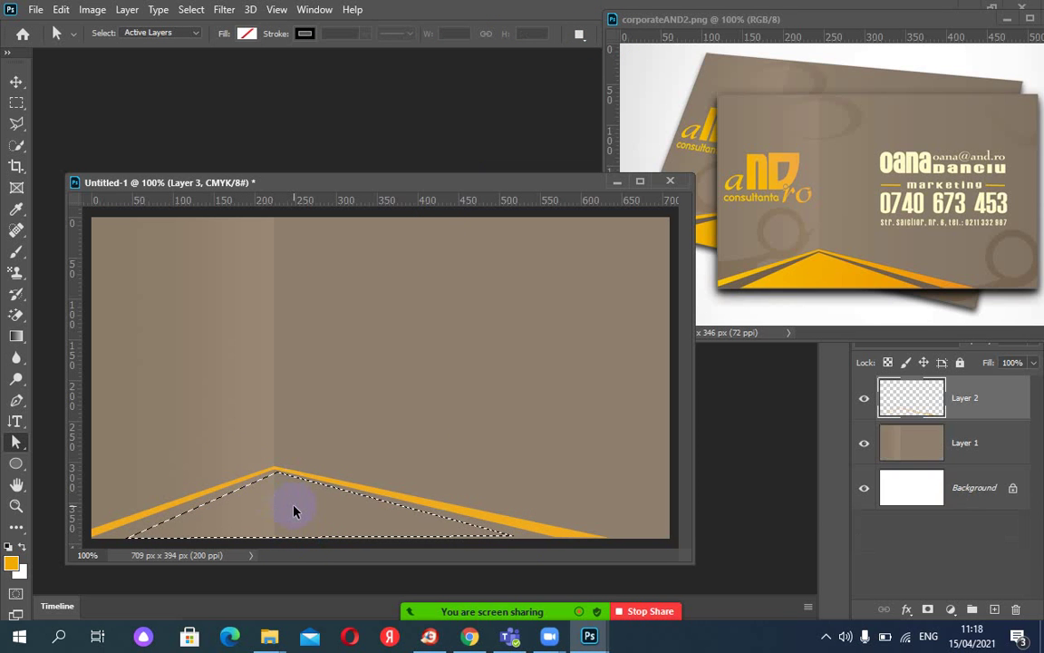
key(ctrl+shift+i)
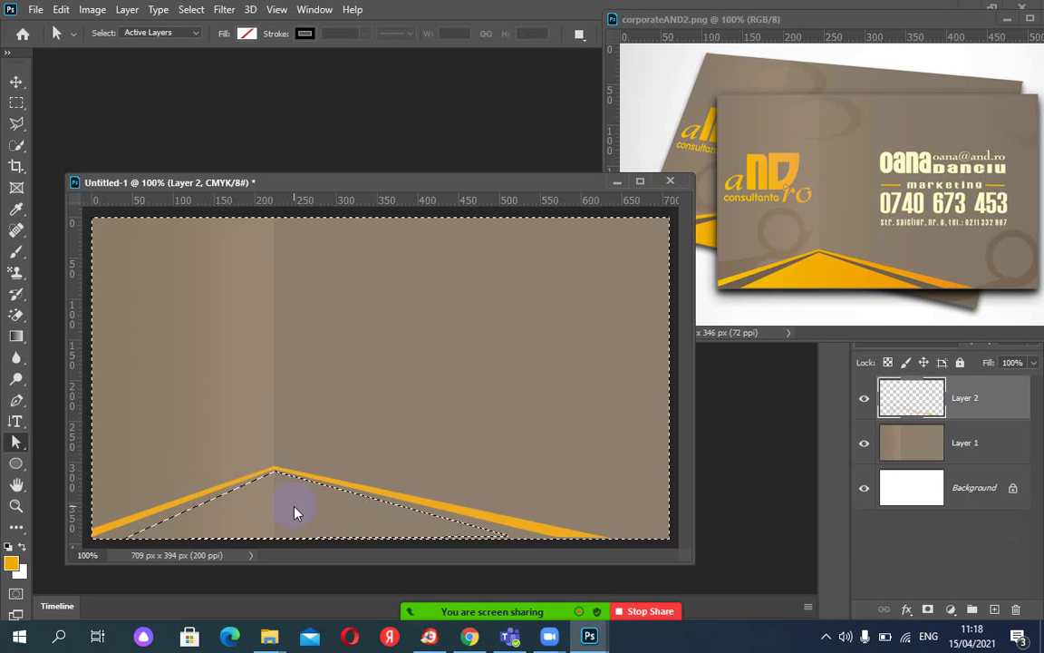
key(ctrl+d)
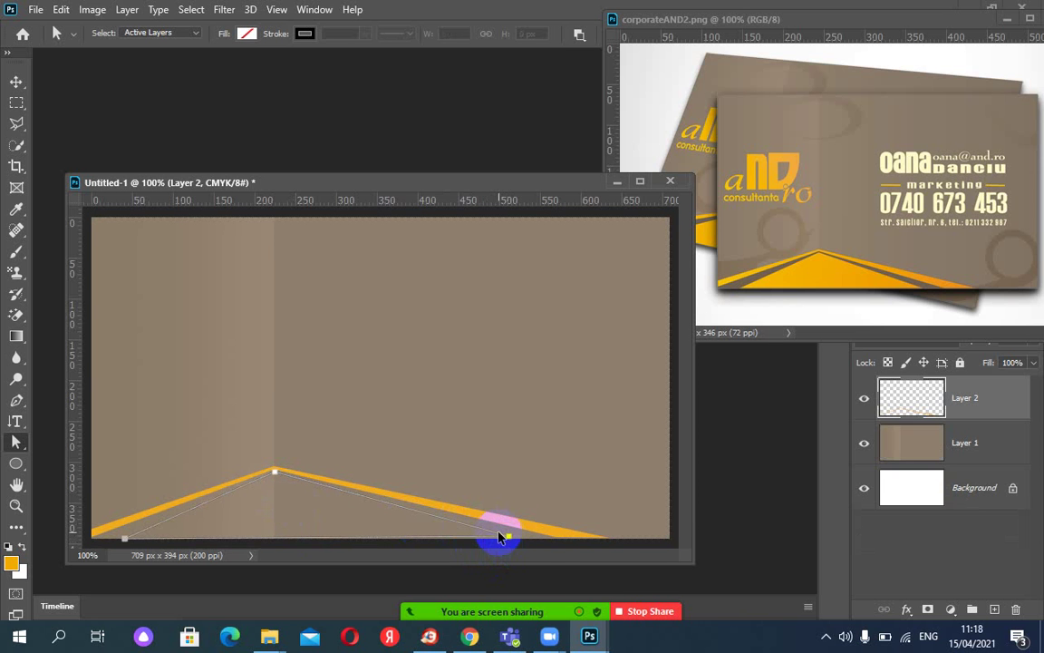
Select the triangle path under the orange stripe, then zoom out to 66.7% to show the whole card.
key(ctrl+plus)
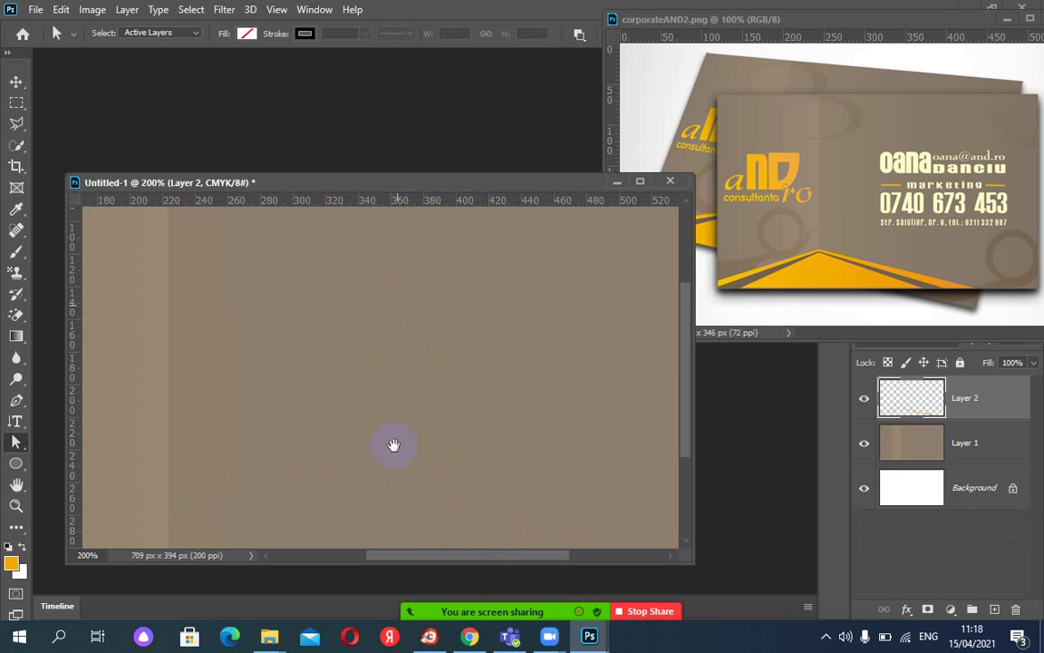
drag(396, 469, 408, 265)
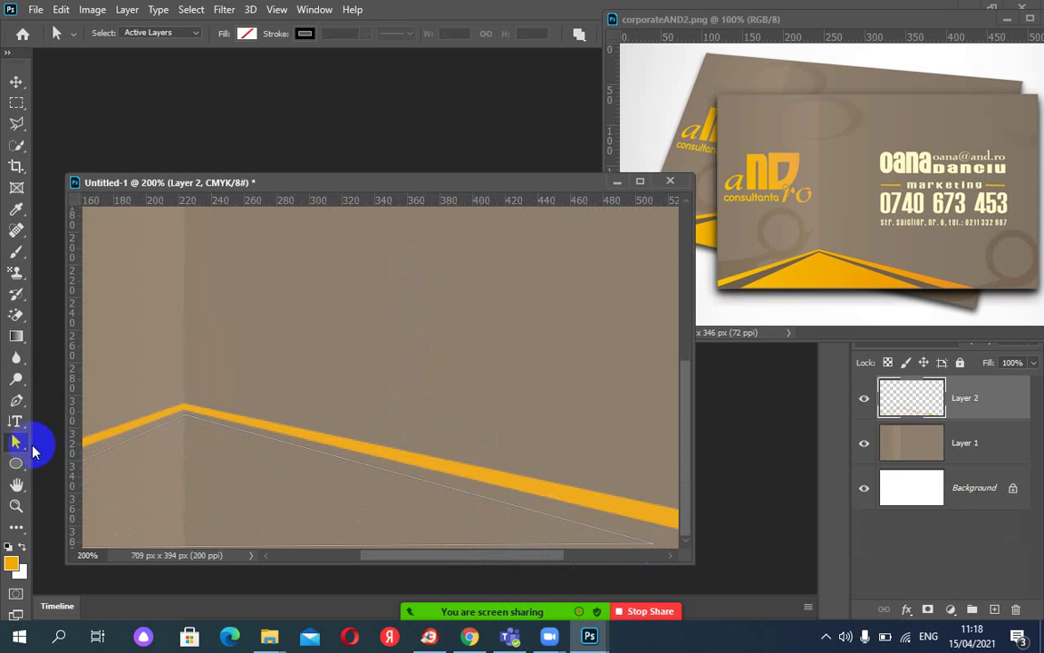
click(653, 548)
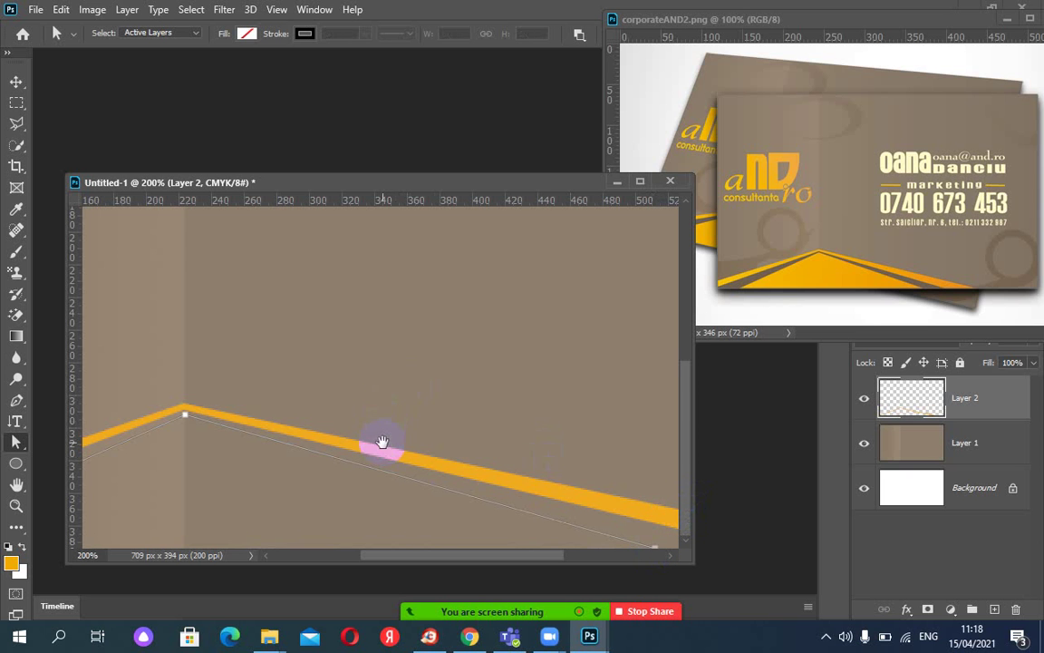
drag(380, 443, 366, 360)
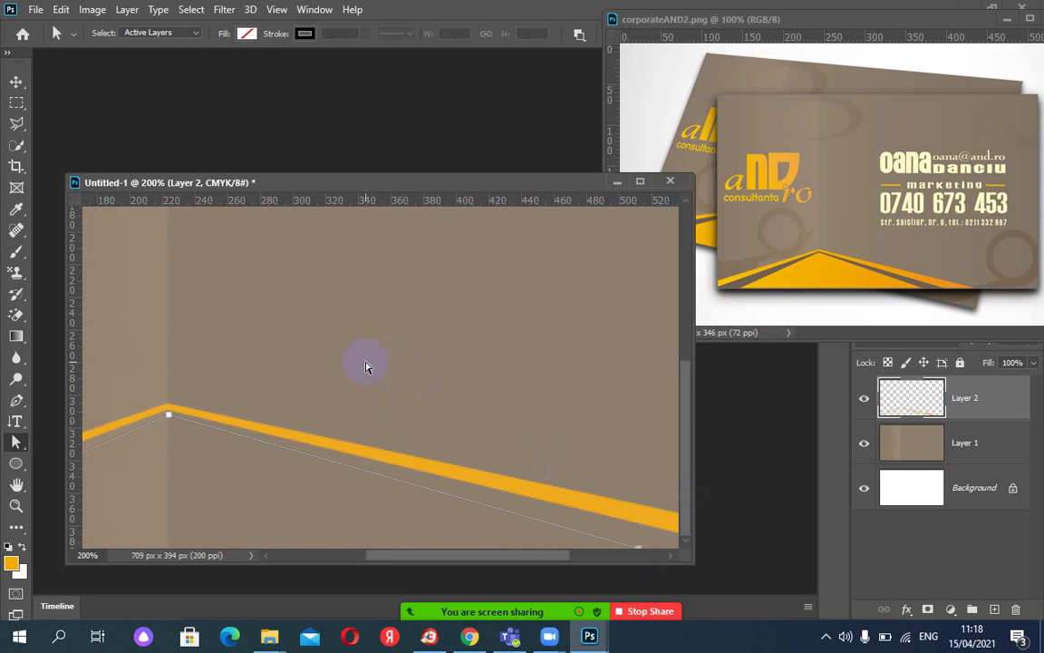
key(ctrl+minus)
key(ctrl+minus)
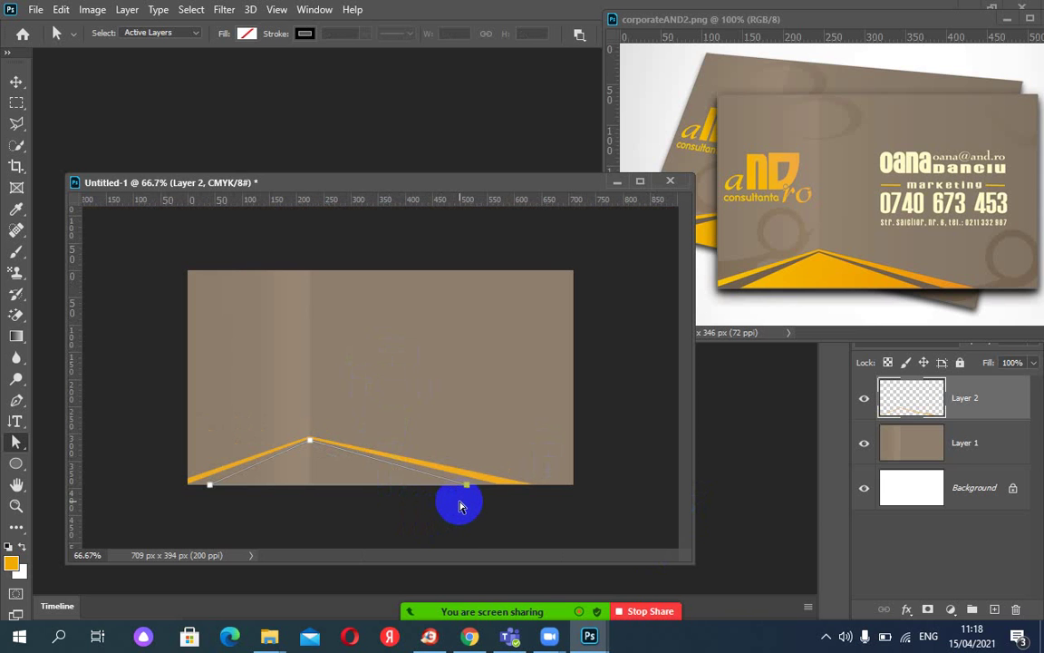
Turn the triangle path into an unfeathered selection and invert it to the triangle.
click(459, 506)
right_click(349, 456)
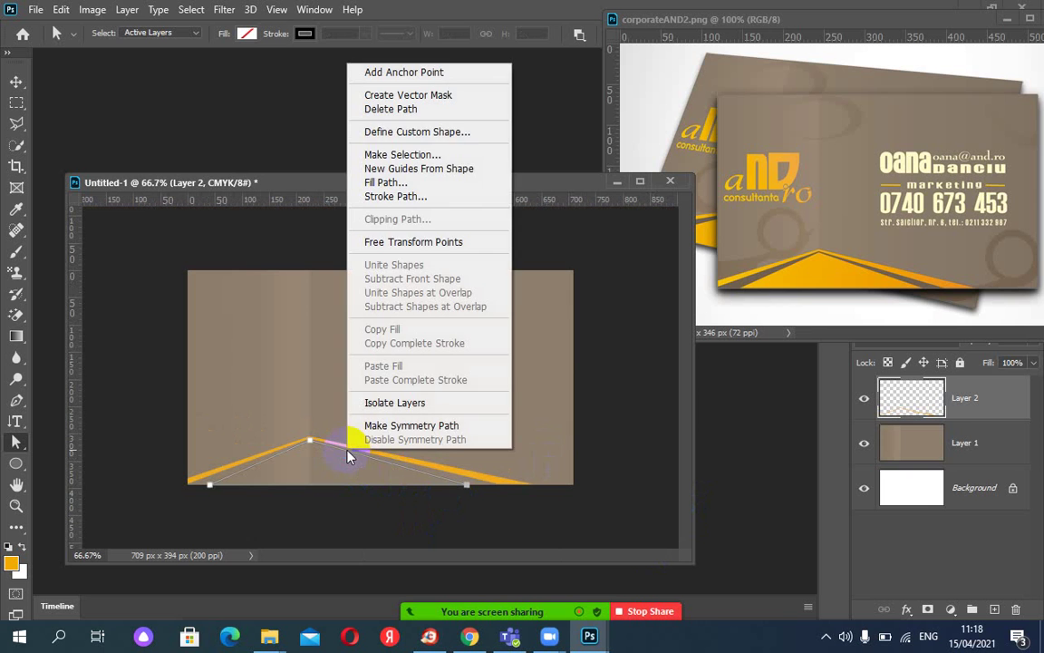
click(431, 154)
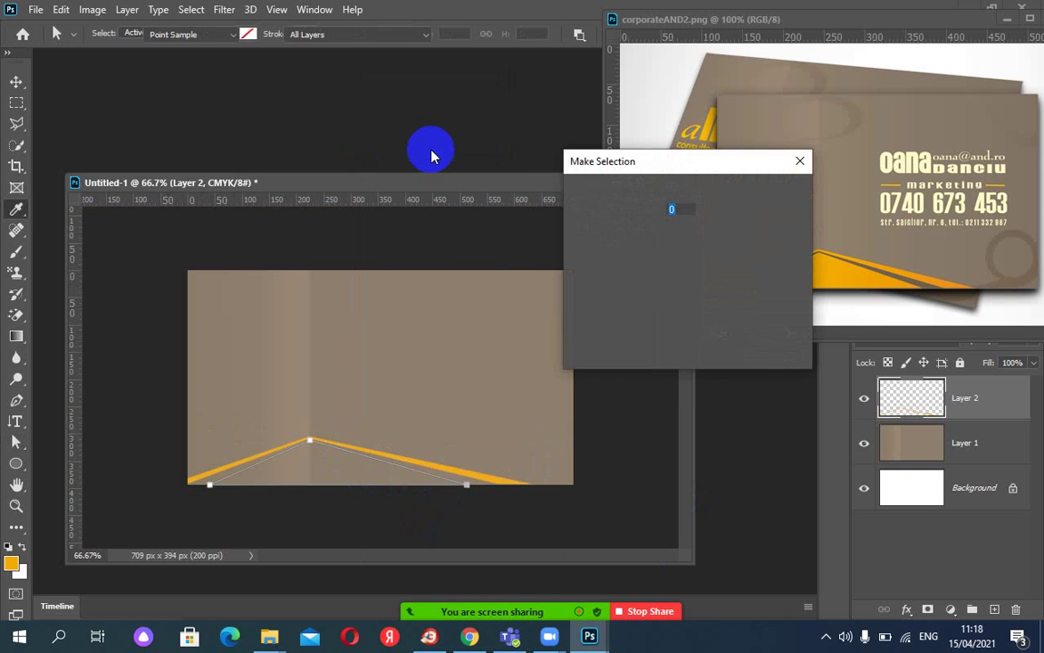
click(771, 199)
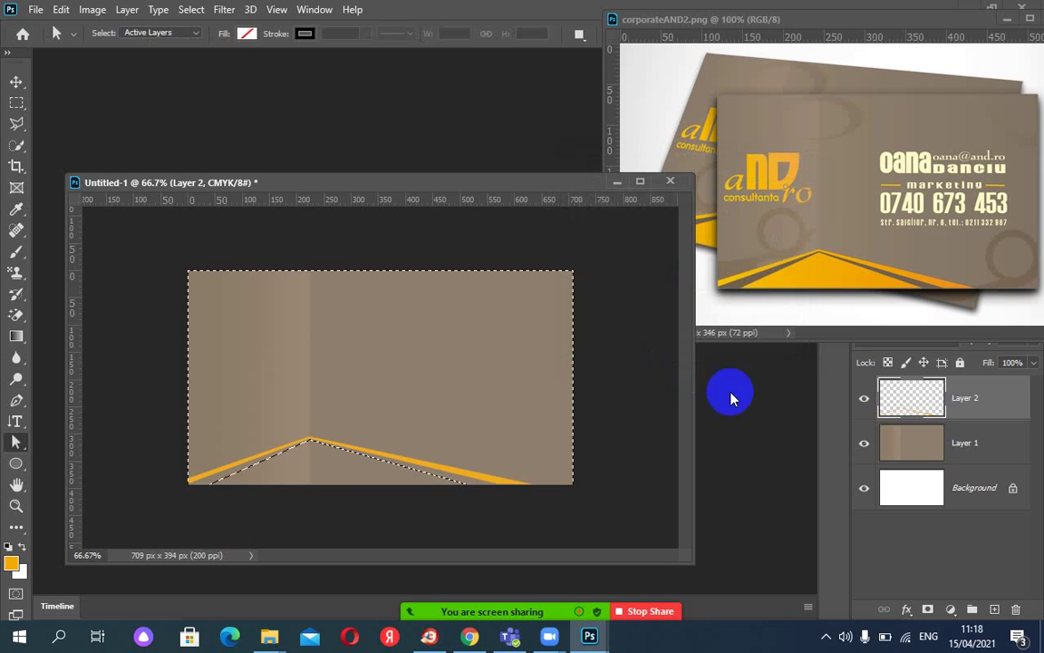
click(197, 16)
click(210, 72)
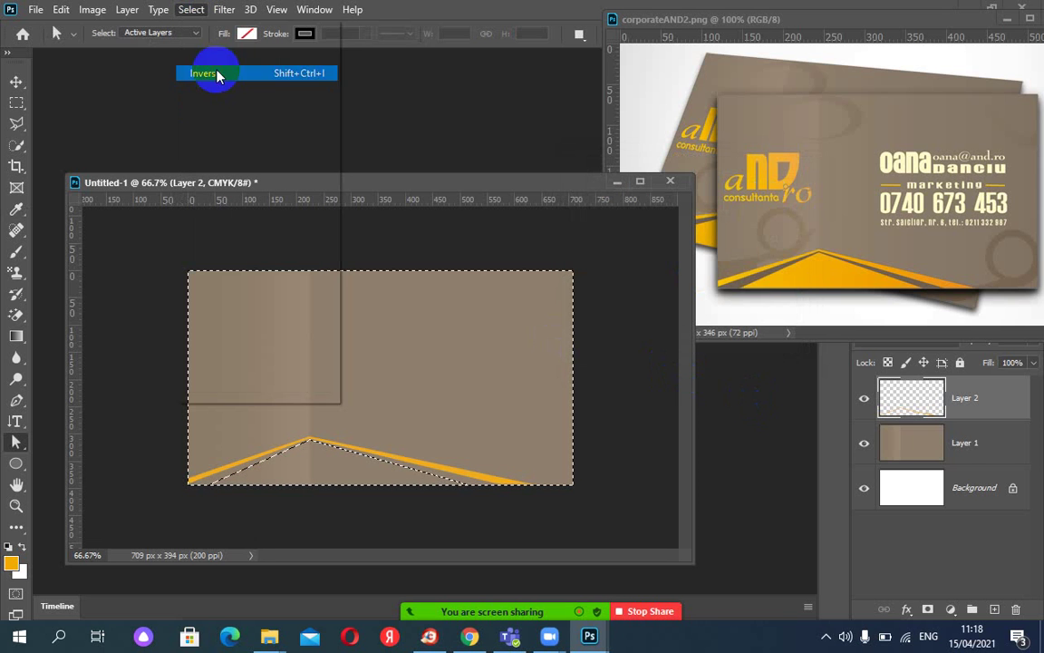
Fill the triangle with orange on a new Layer 3 and deselect.
click(994, 609)
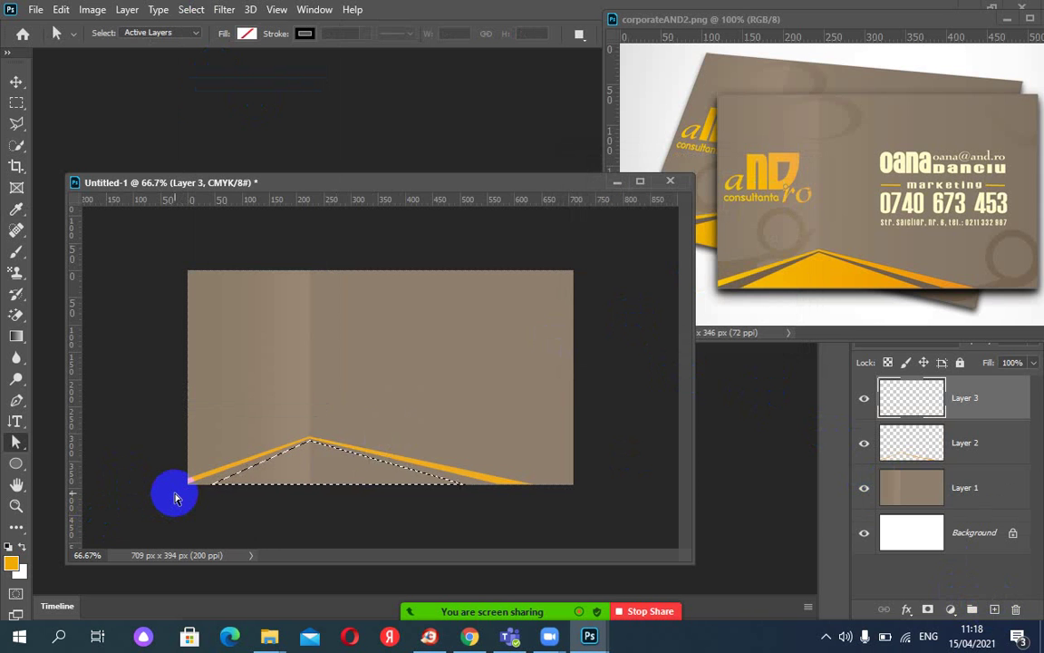
key(alt+BackSpace)
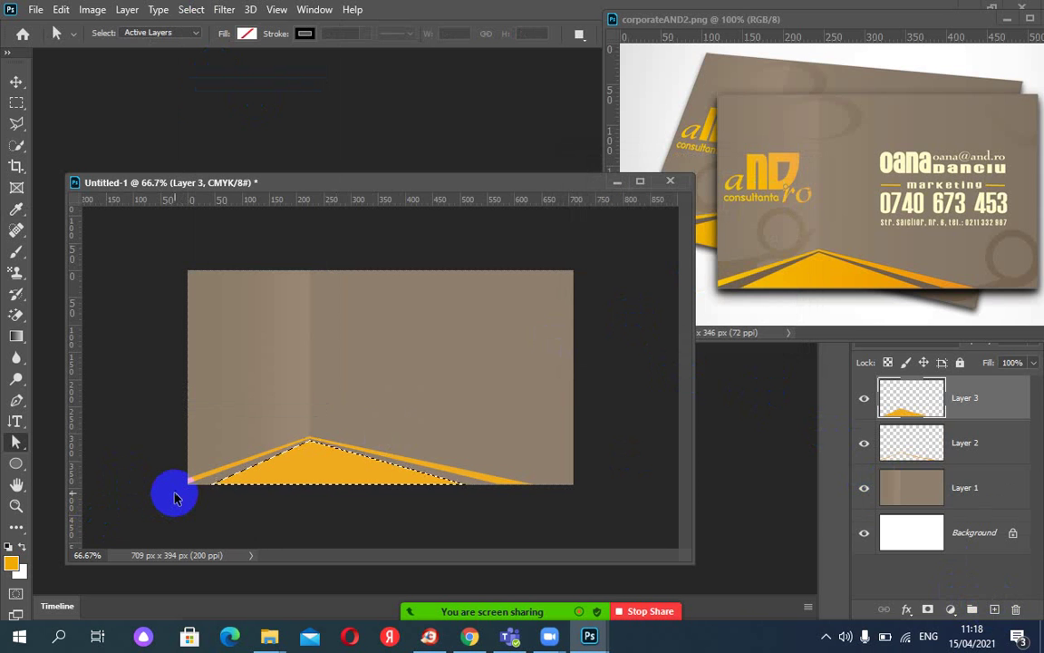
key(ctrl+d)
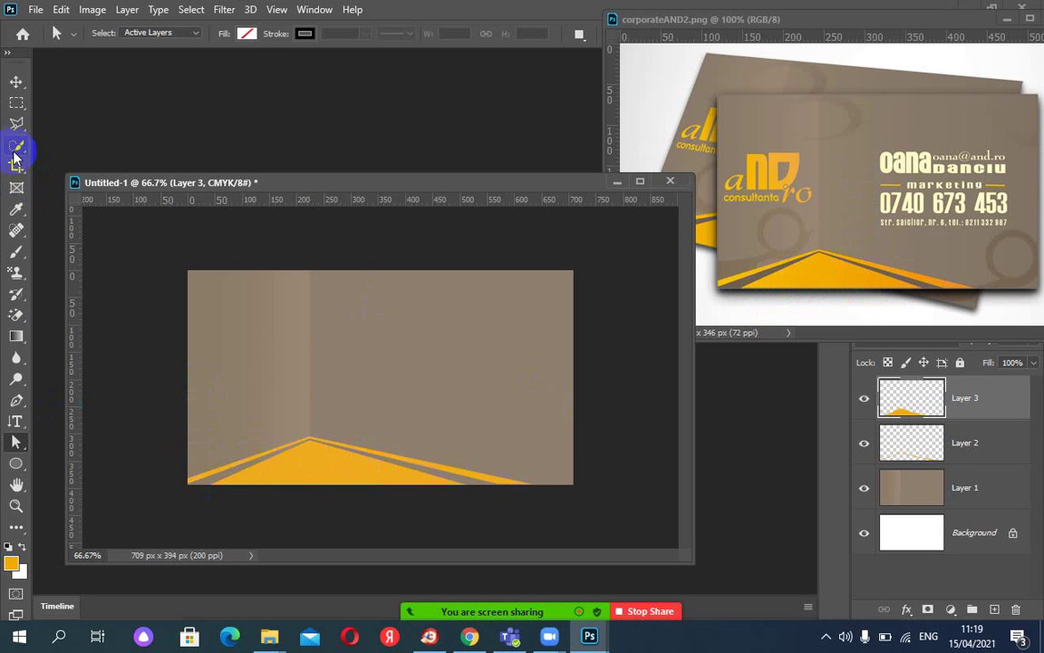
Eyedrop the brownish tone from the reference card as foreground colour, undo a stray fill, and zoom to 100%.
click(16, 210)
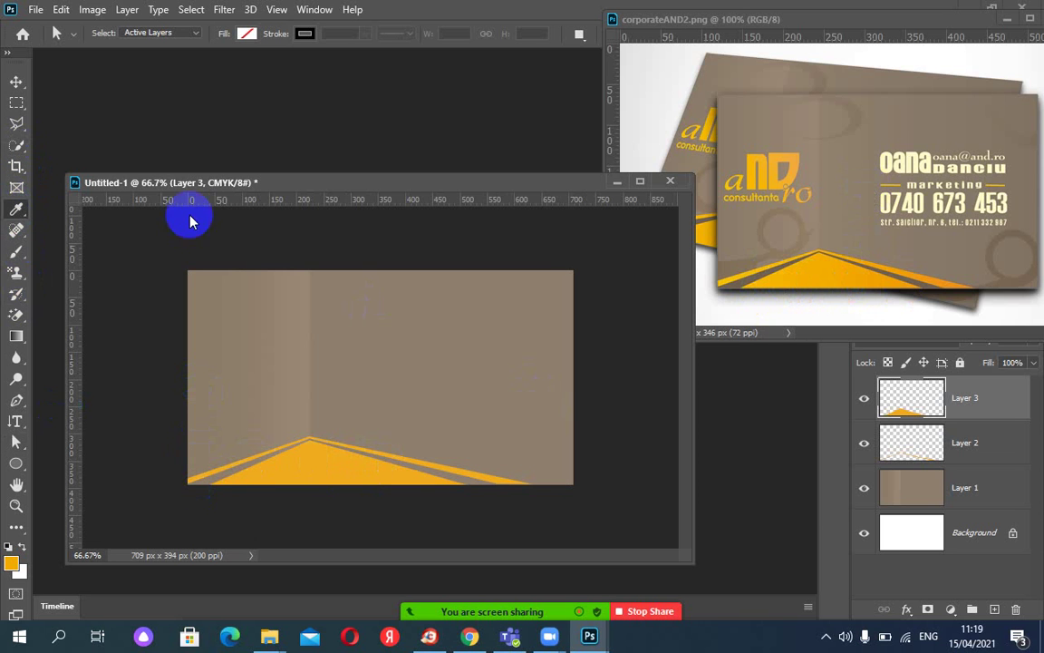
click(923, 276)
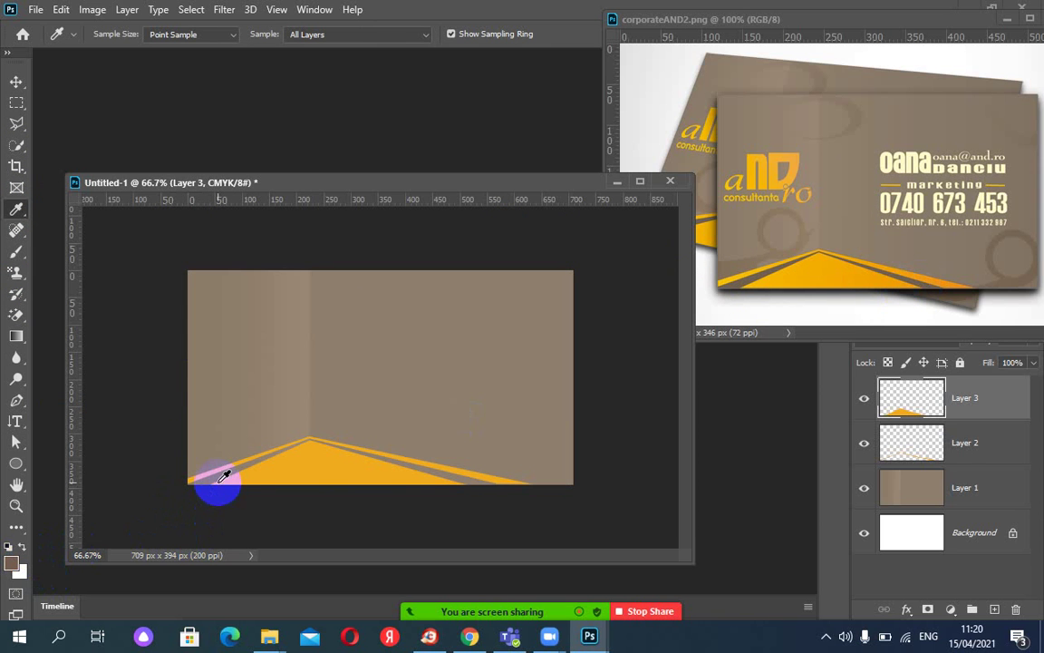
drag(209, 477, 476, 490)
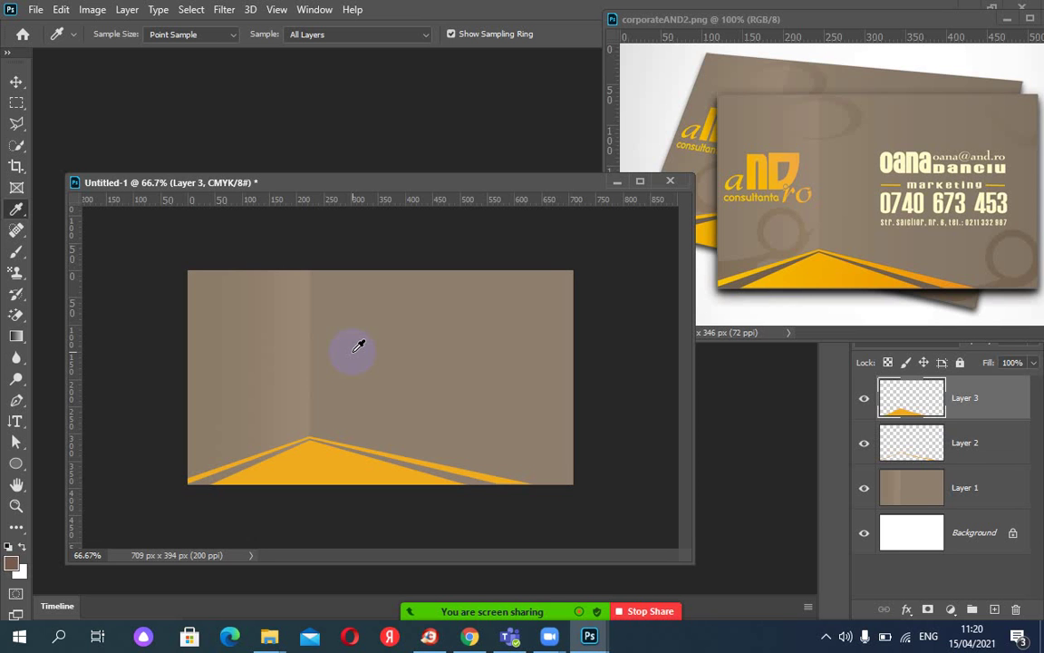
key(alt+BackSpace)
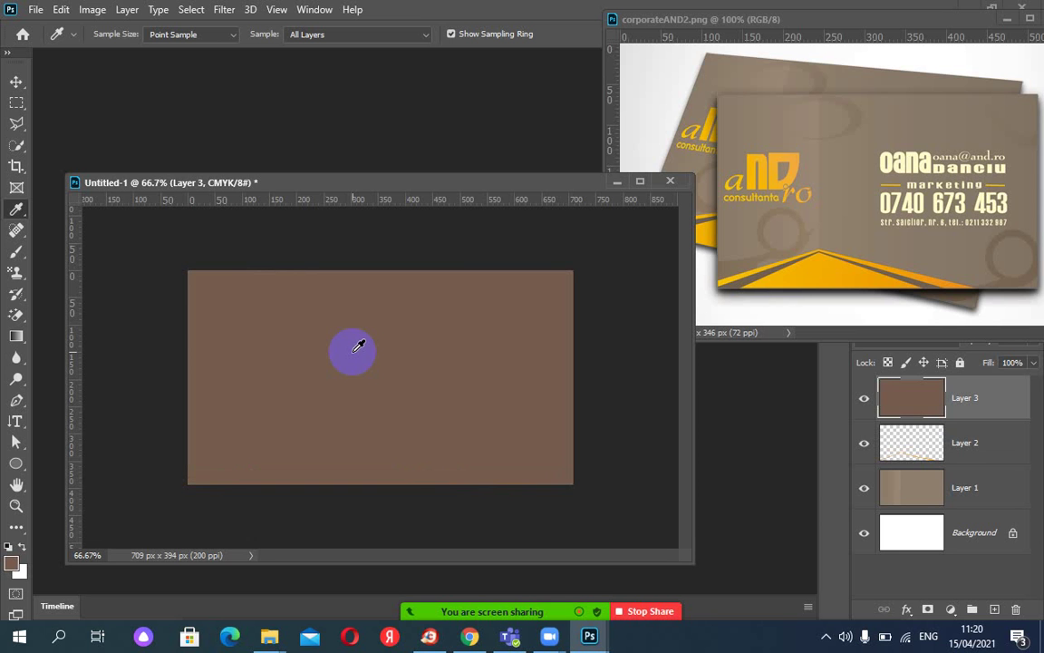
key(ctrl+z)
click(214, 478)
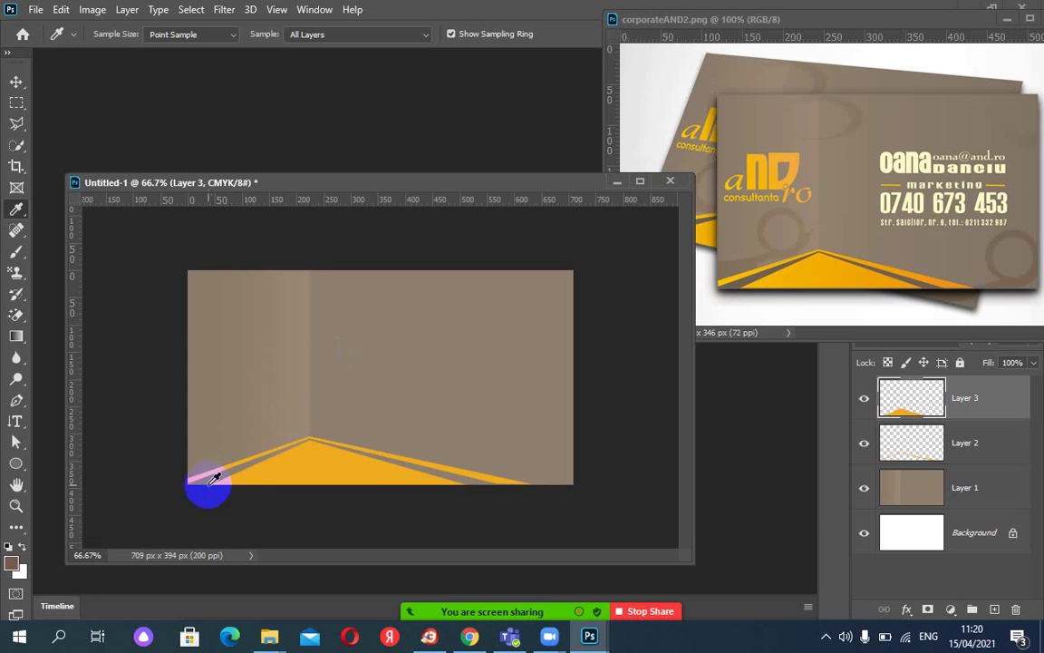
drag(214, 477, 440, 470)
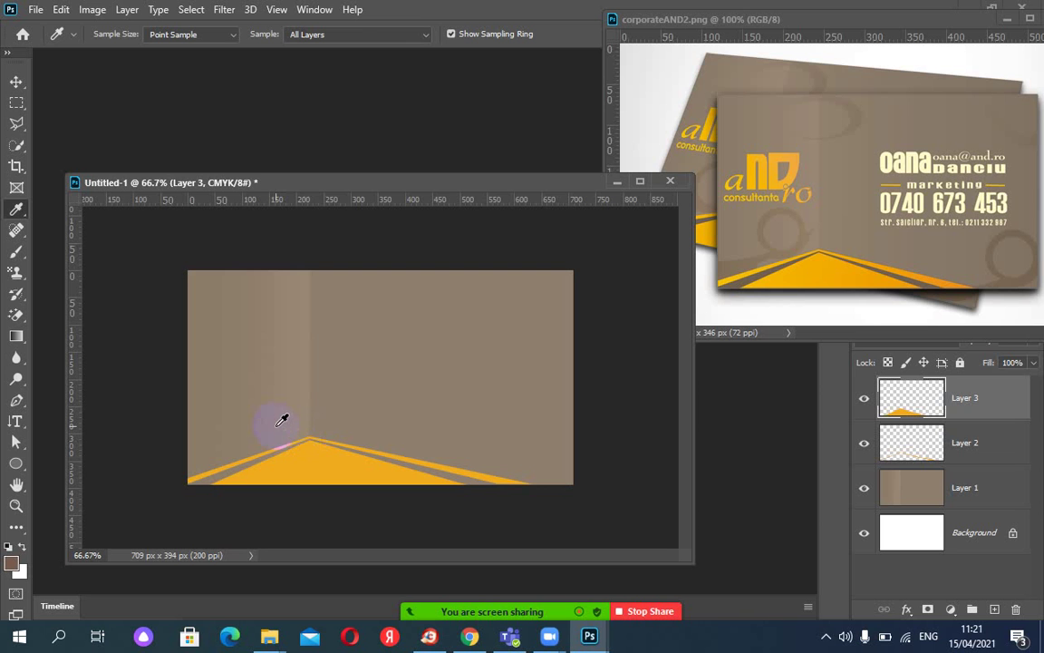
key(ctrl+plus)
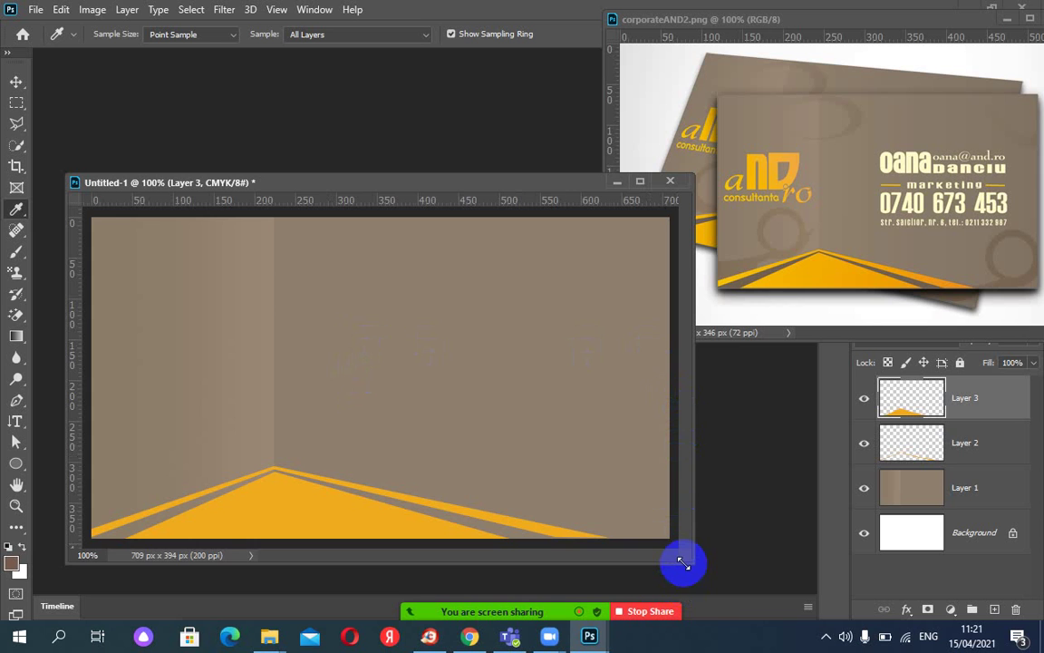
Enlarge the card's document window and move it up and left.
drag(683, 564, 720, 603)
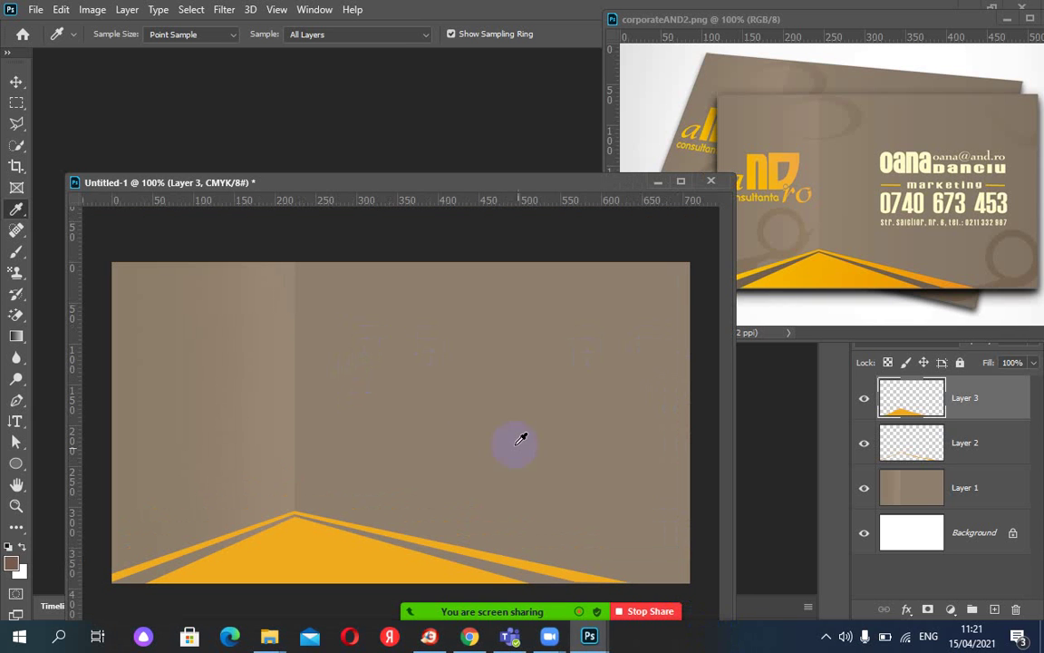
click(535, 187)
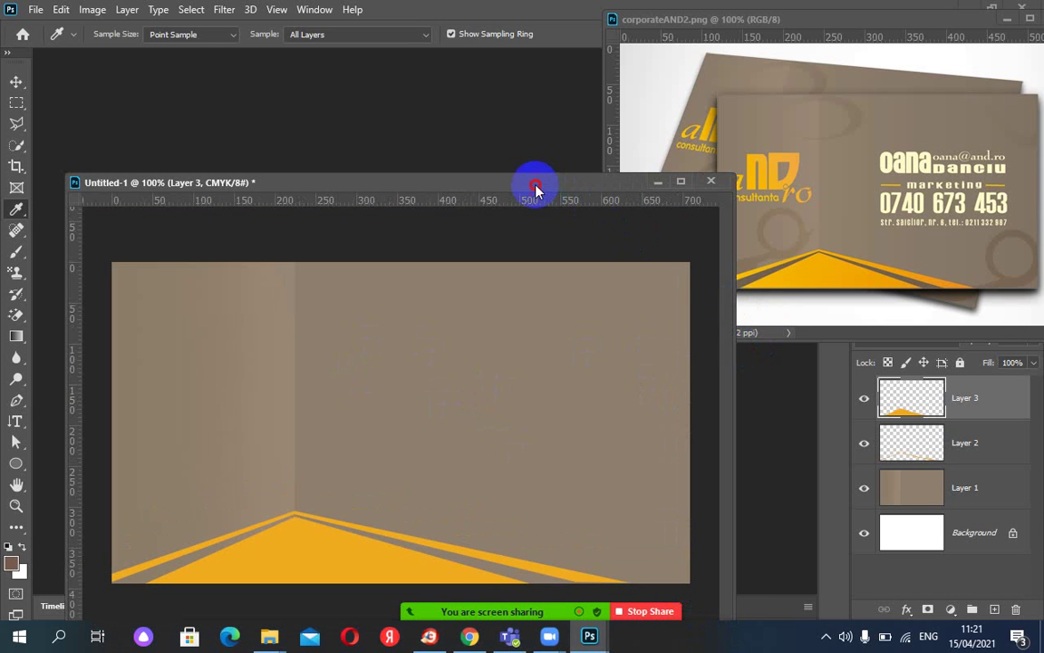
drag(535, 188, 527, 116)
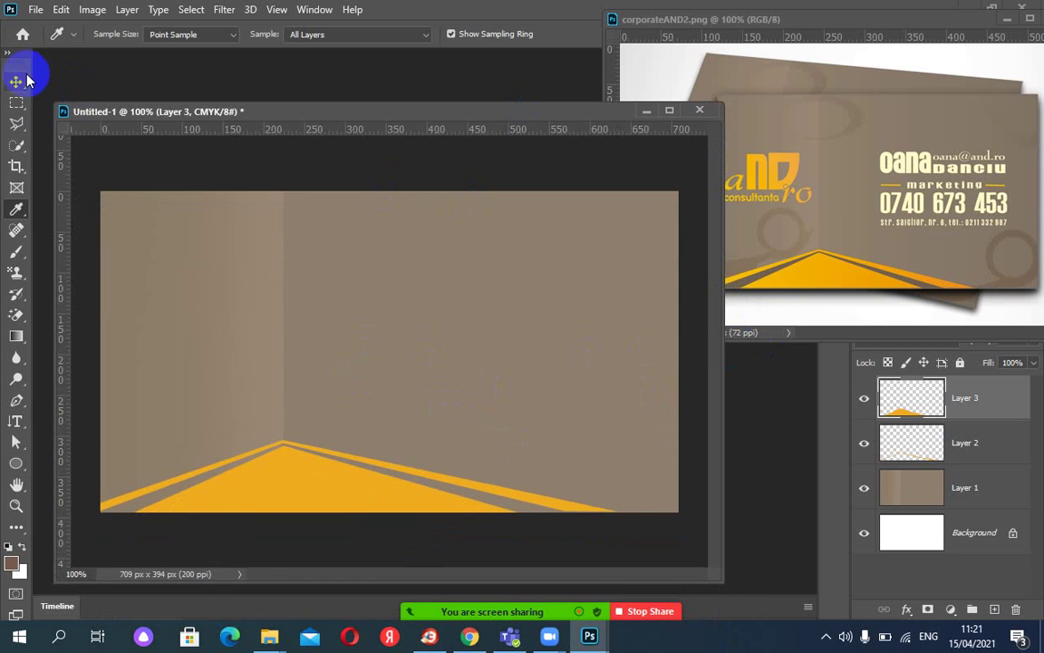
Draw a trial rectangular marquee over the lower-left orange shape, then clear it.
click(16, 105)
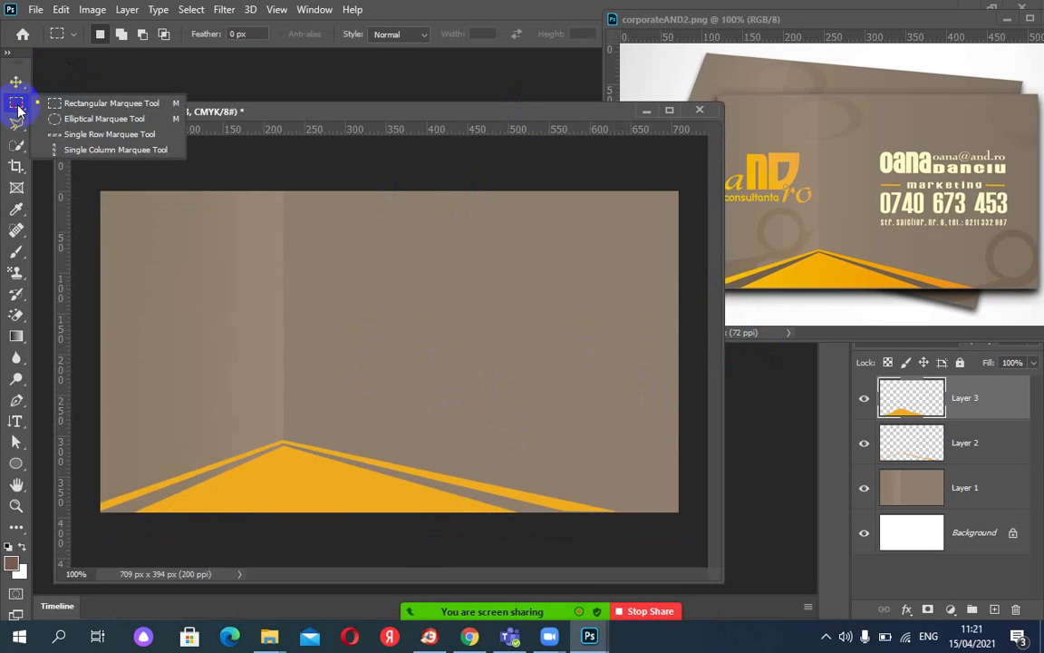
click(60, 104)
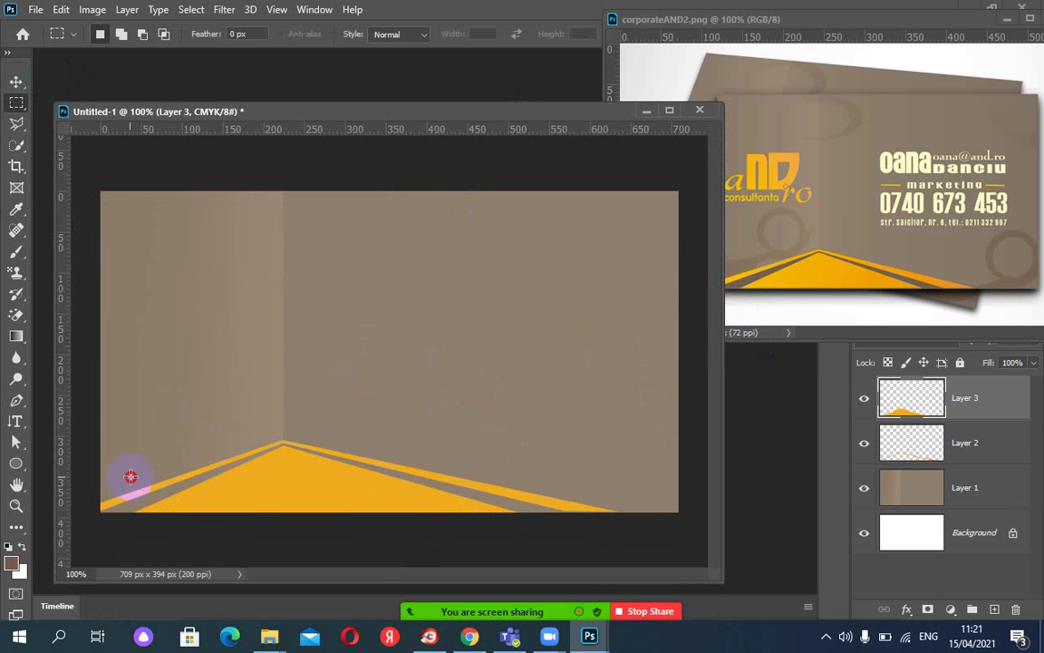
drag(130, 477, 279, 511)
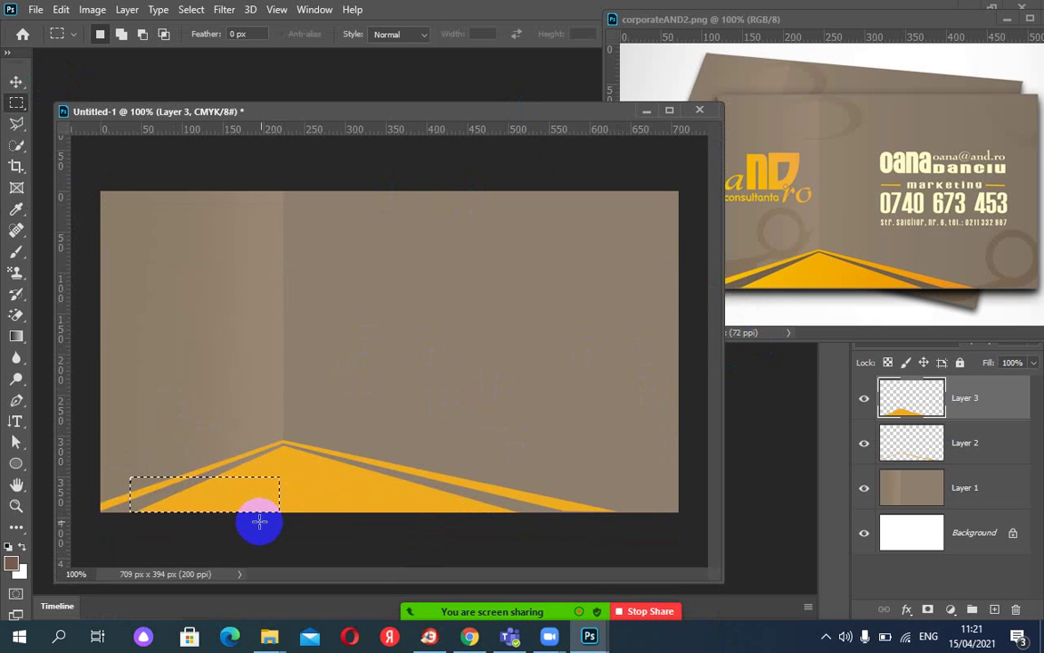
click(257, 515)
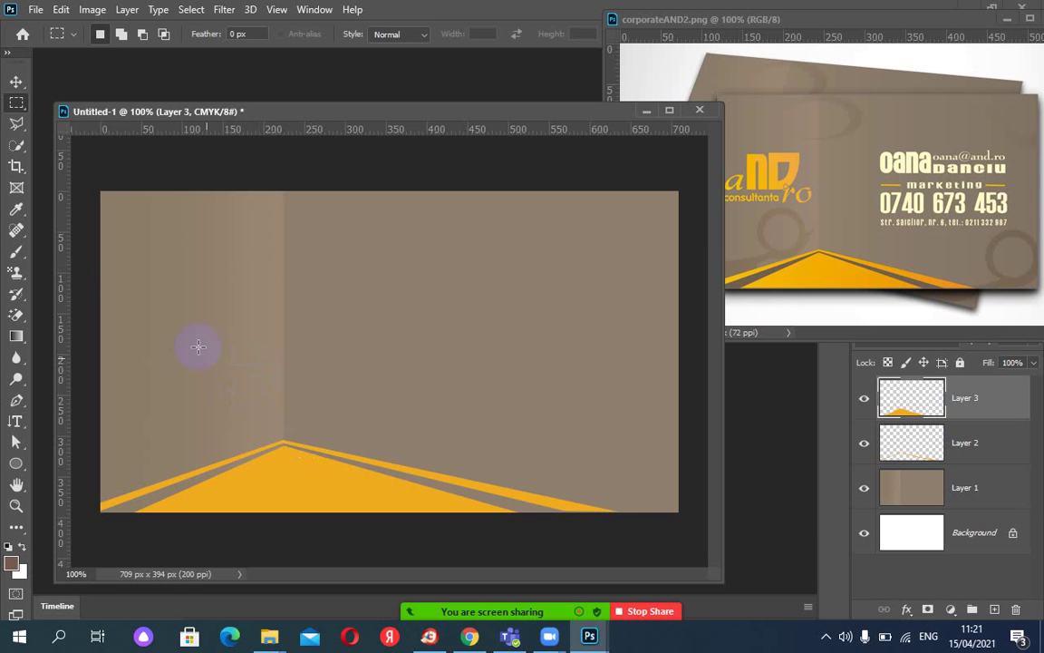
click(13, 143)
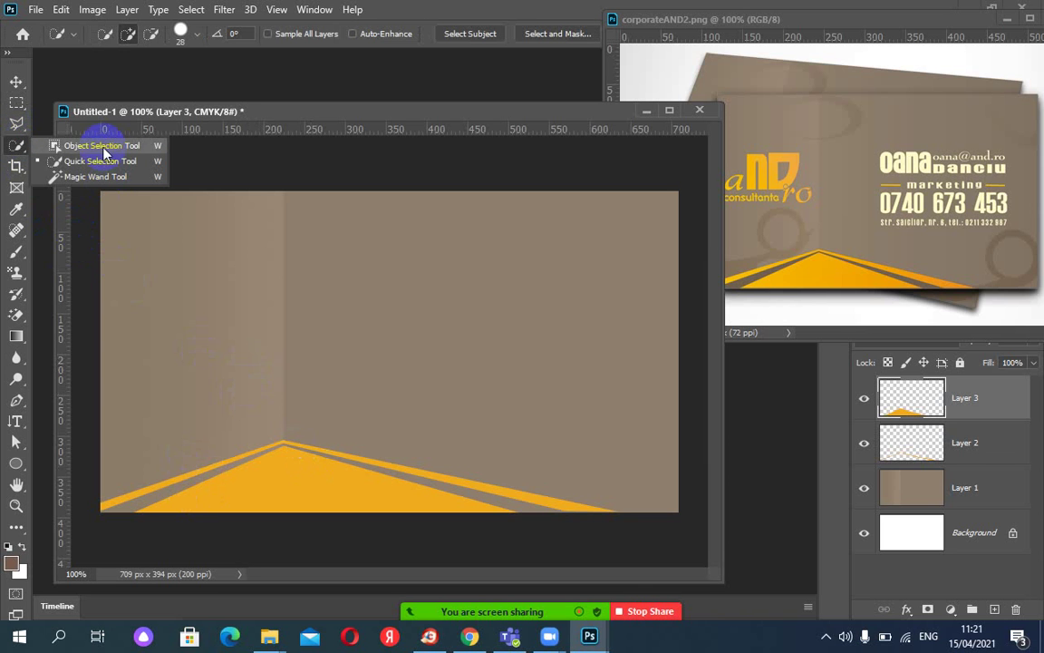
Magic Wand the brown background, invert and clear the selection, then make Layer 1 active.
click(75, 178)
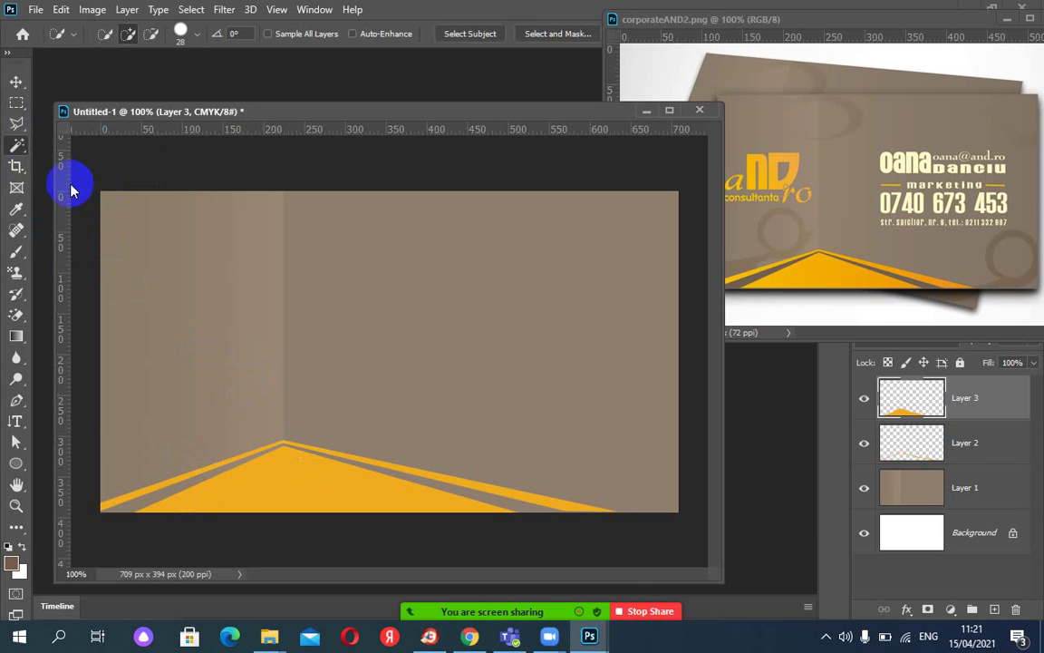
click(149, 504)
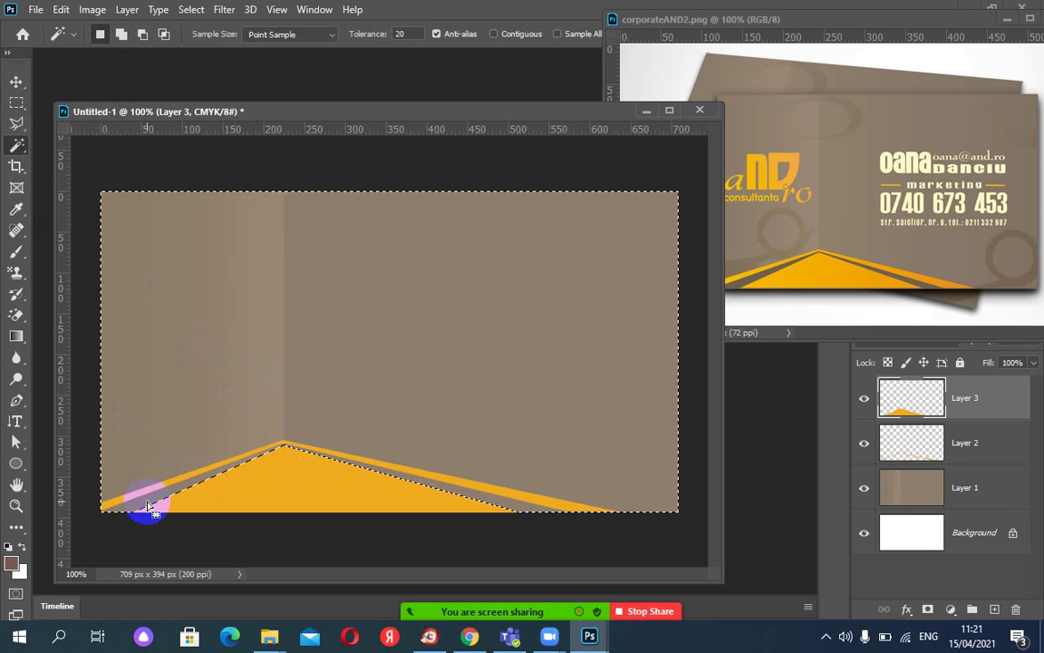
click(191, 14)
click(197, 72)
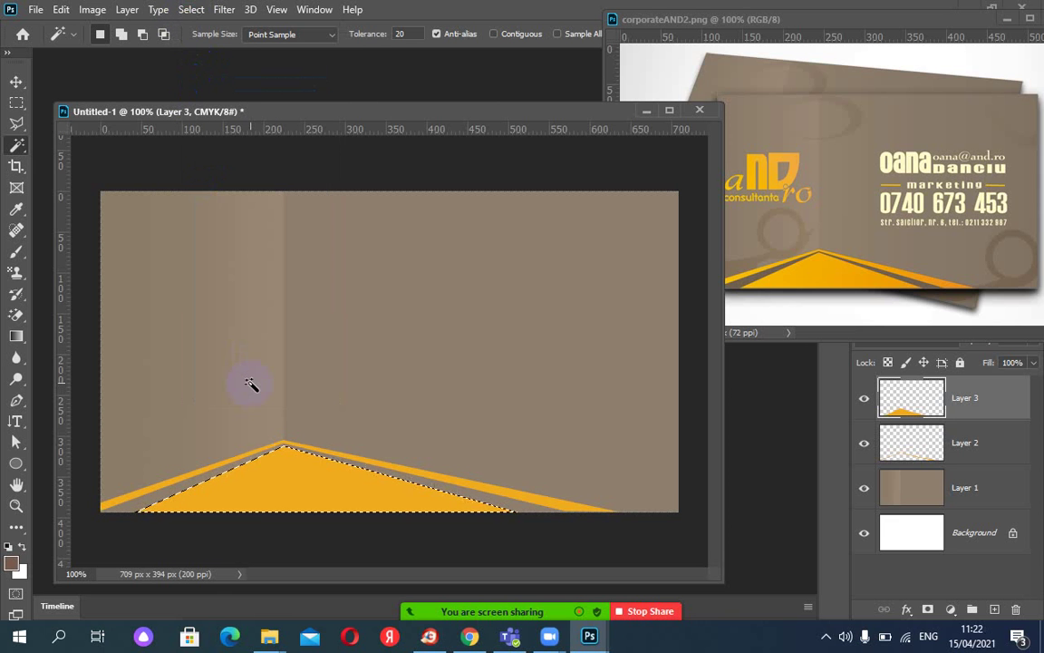
key(ctrl+d)
click(902, 414)
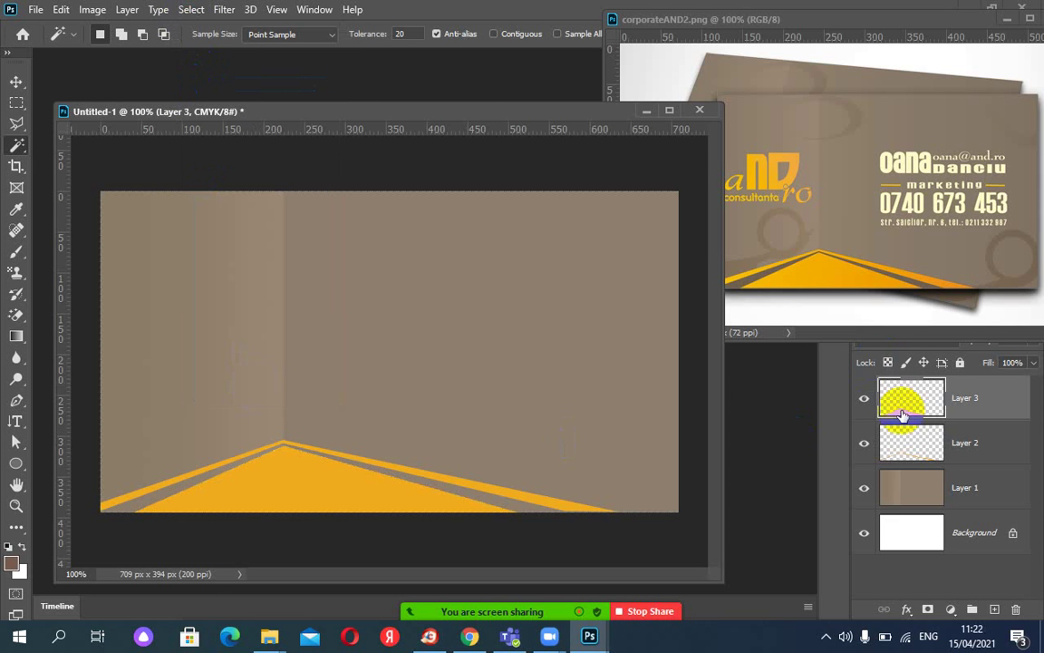
drag(902, 414, 926, 490)
click(925, 489)
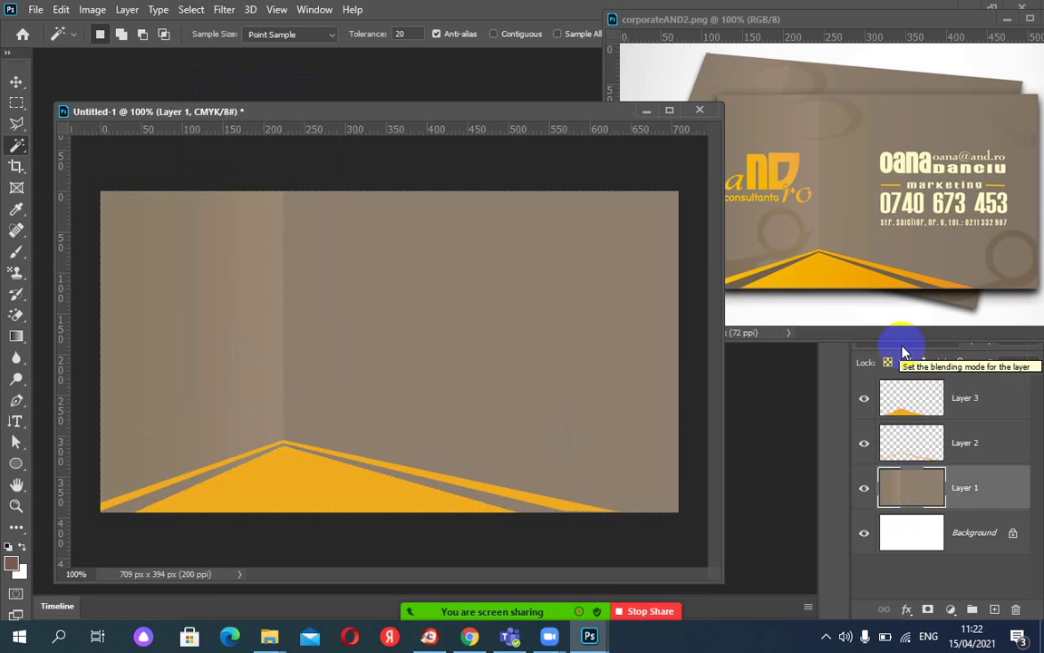
On Layer 1, retry the Magic Wand selection and inverse, then clear the selection.
click(158, 499)
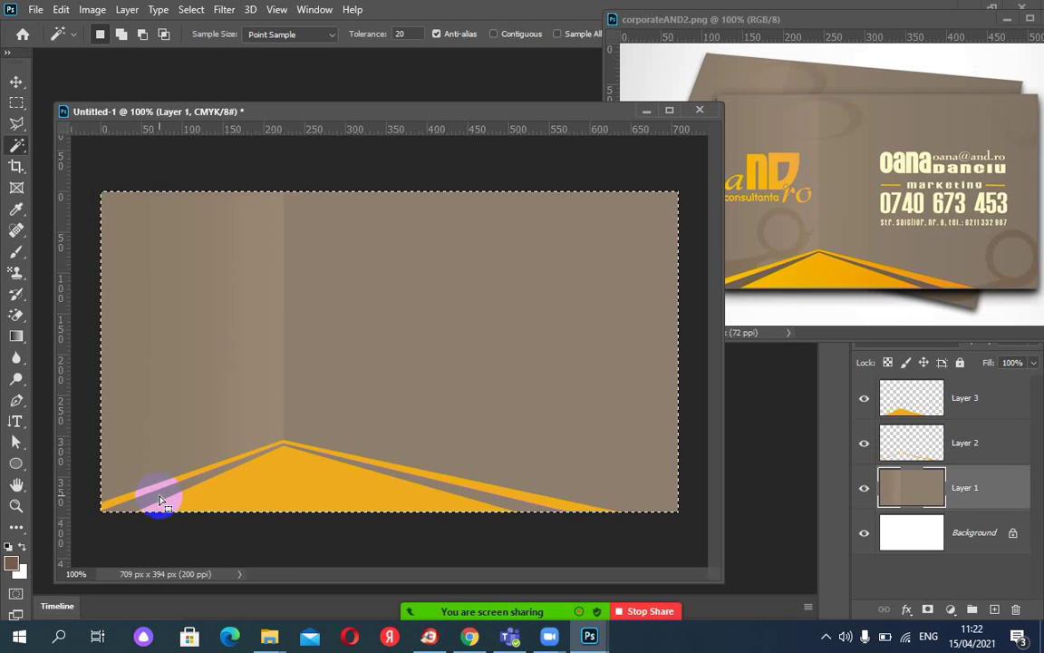
drag(191, 9, 226, 222)
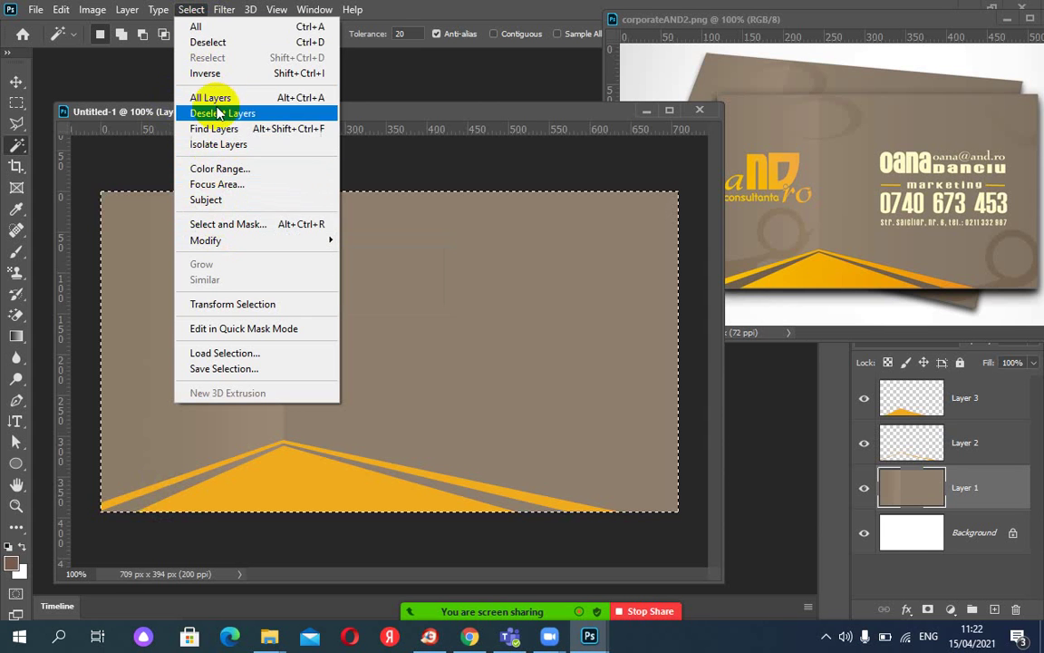
click(216, 76)
click(467, 244)
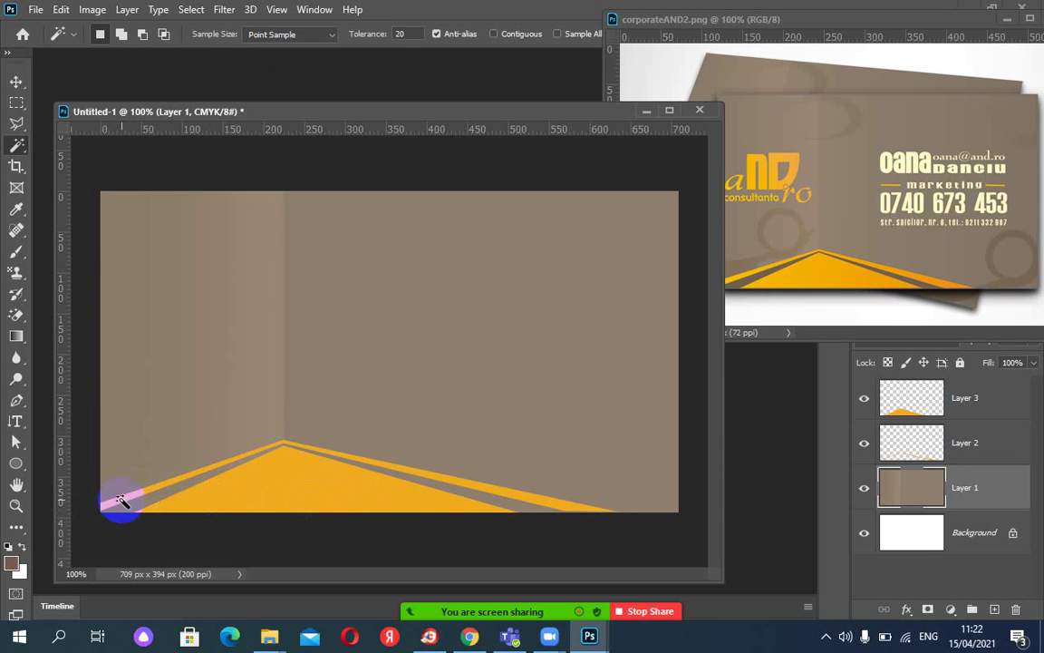
click(518, 508)
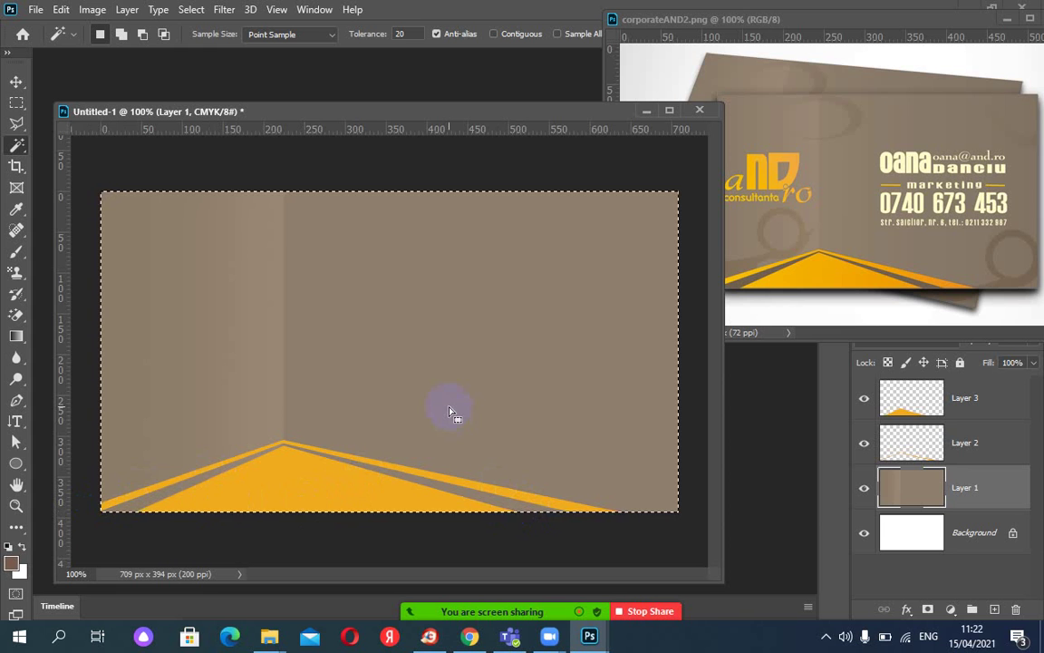
key(ctrl+d)
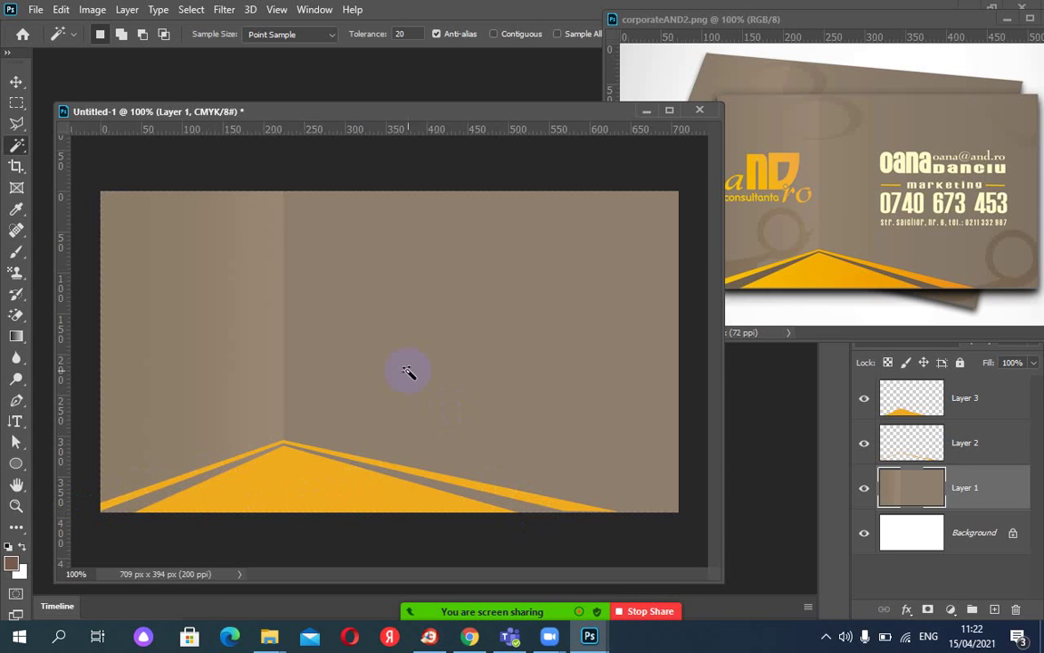
click(18, 124)
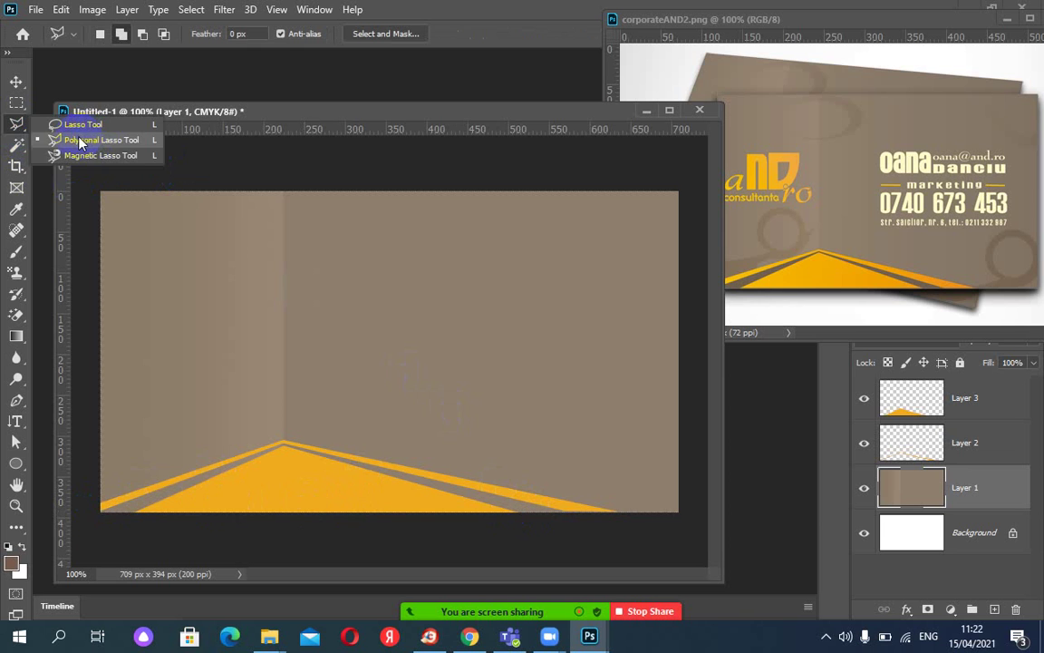
Outline the grey chevron band with the Polygonal Lasso and add an empty Layer 4 above Layer 1.
click(79, 139)
click(88, 553)
click(102, 513)
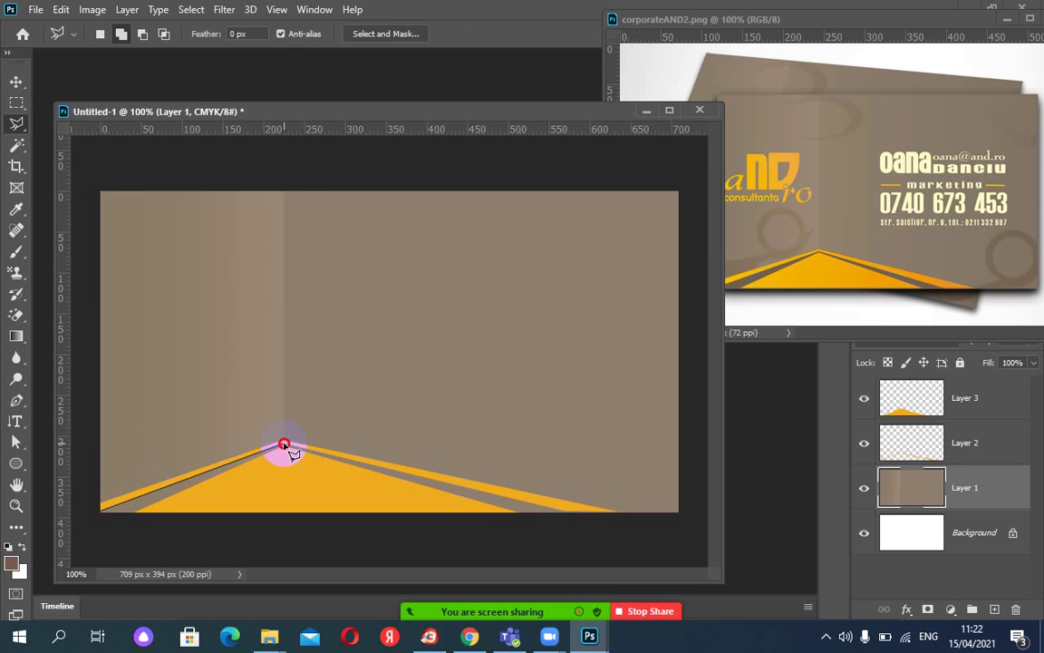
click(519, 502)
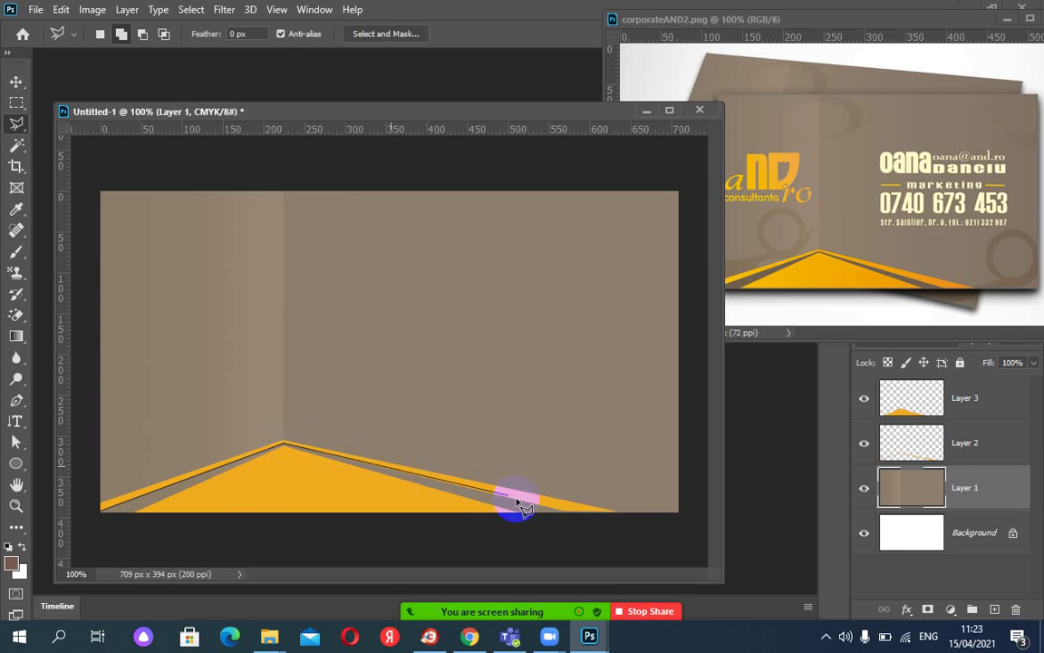
click(570, 517)
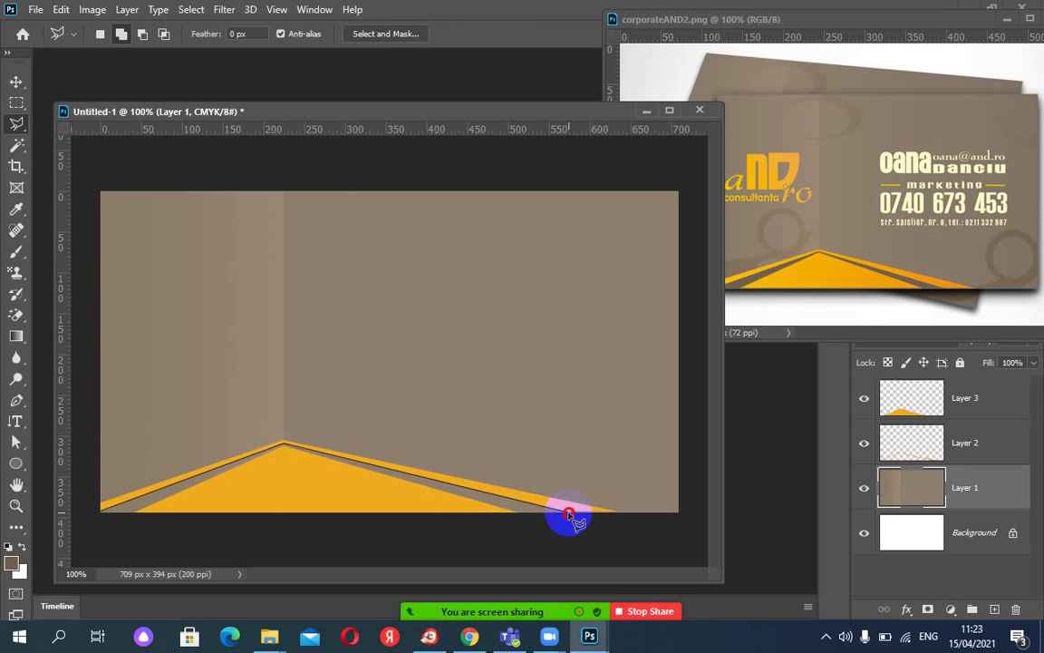
click(515, 514)
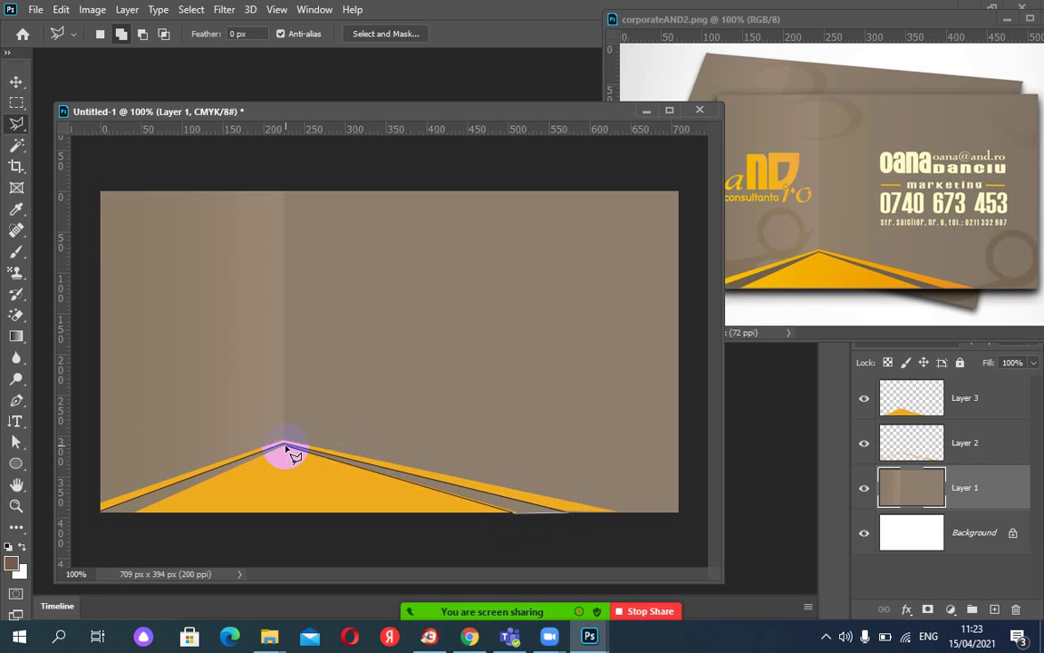
click(287, 450)
click(157, 510)
click(135, 515)
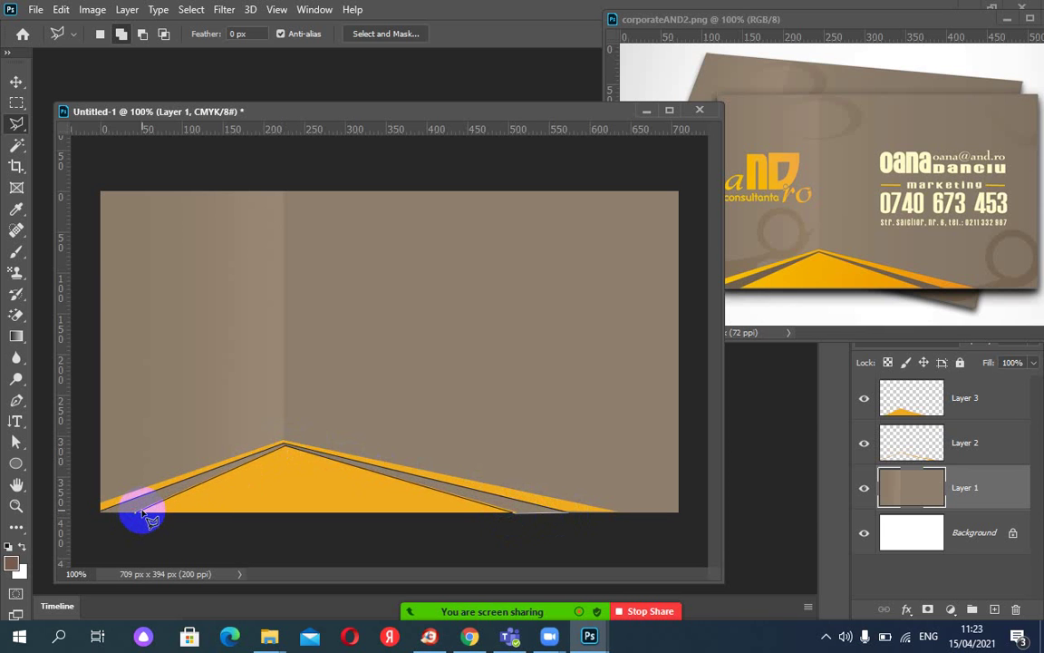
click(103, 513)
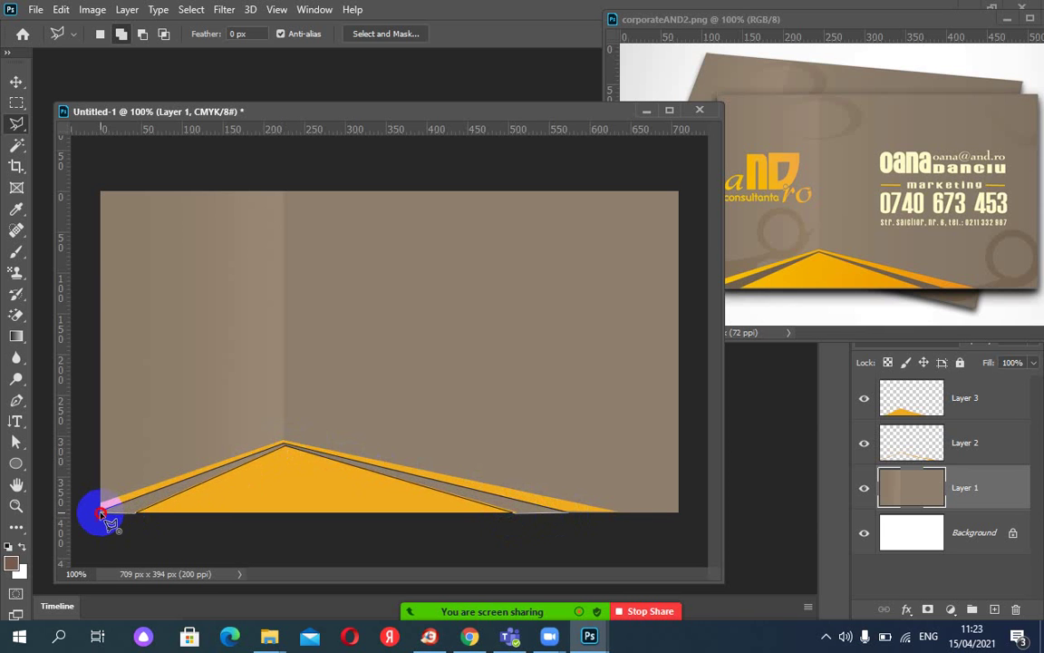
double_click(100, 509)
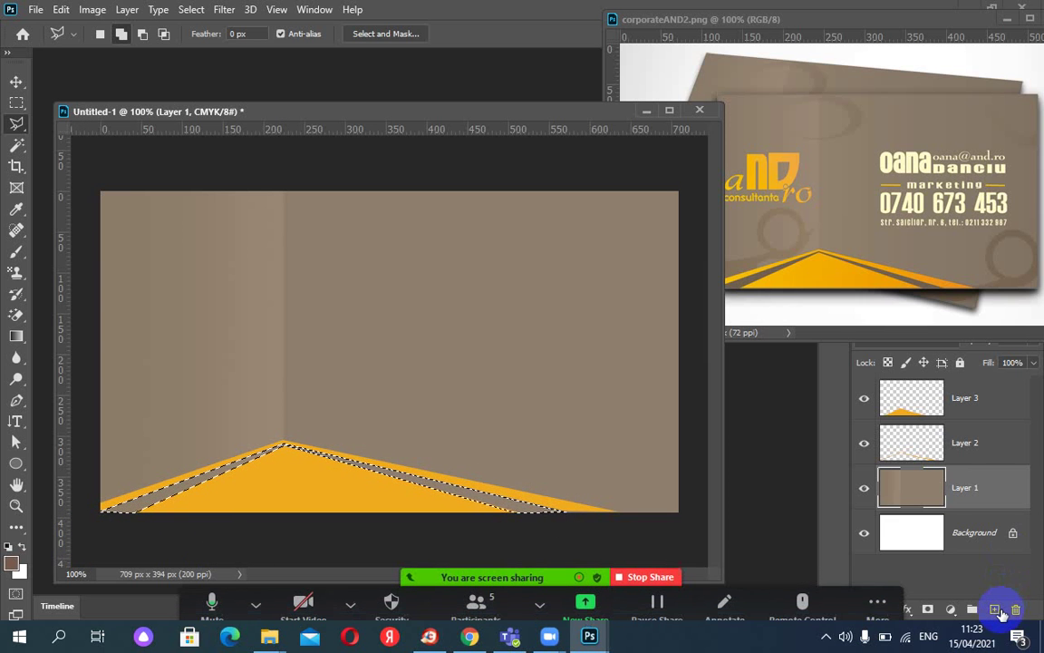
click(994, 609)
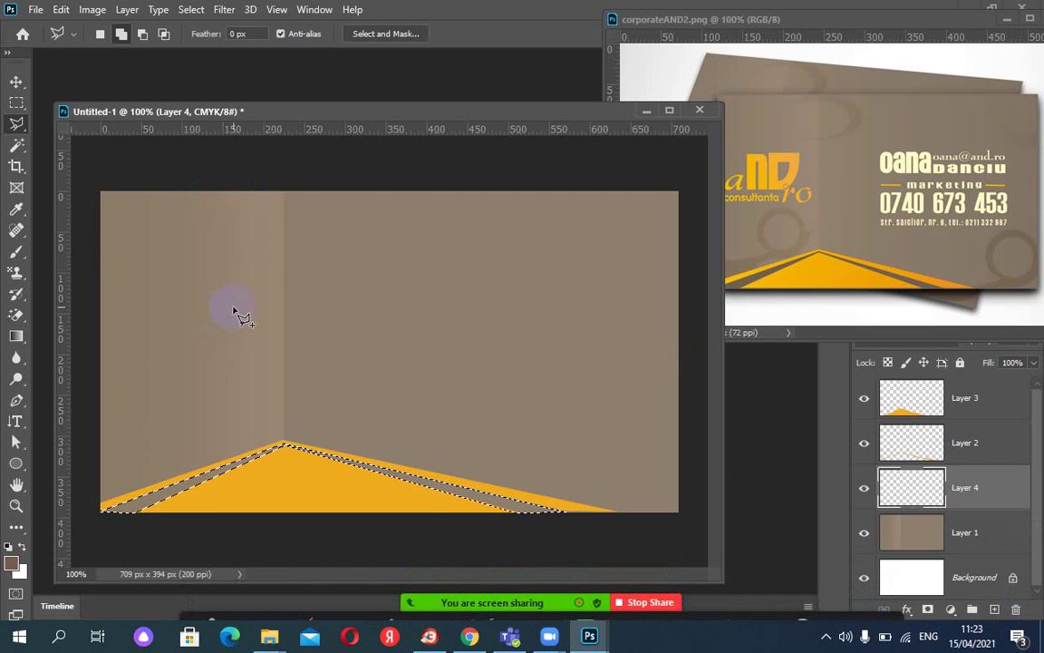
Fill the band selection with dark brown on Layer 4, deselect, and shift the document window up-left.
key(alt+BackSpace)
key(ctrl+d)
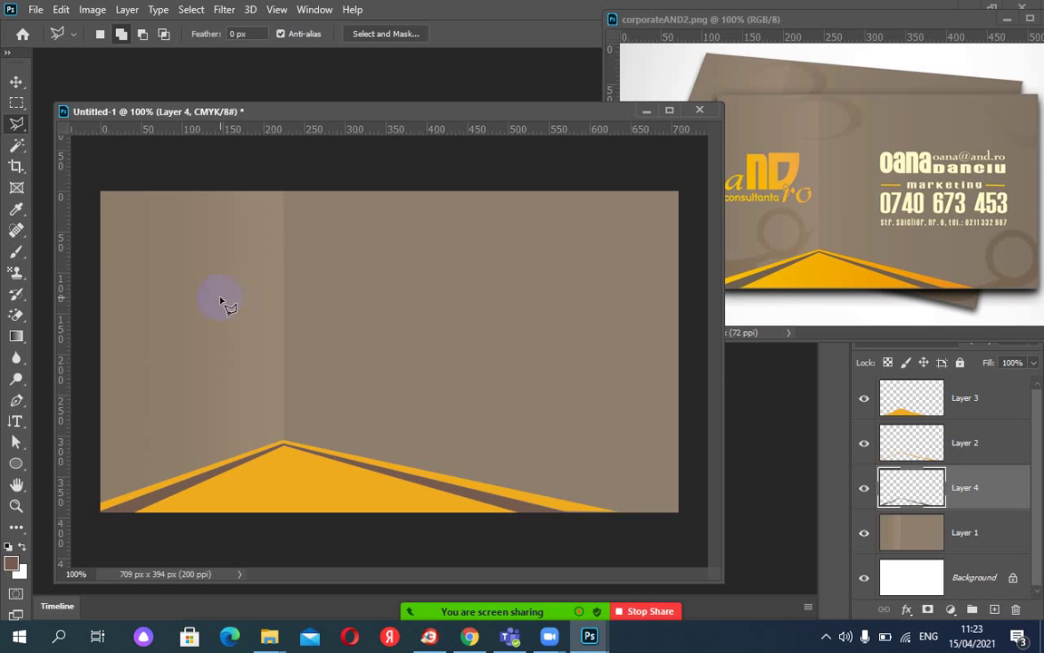
click(855, 283)
drag(510, 110, 496, 110)
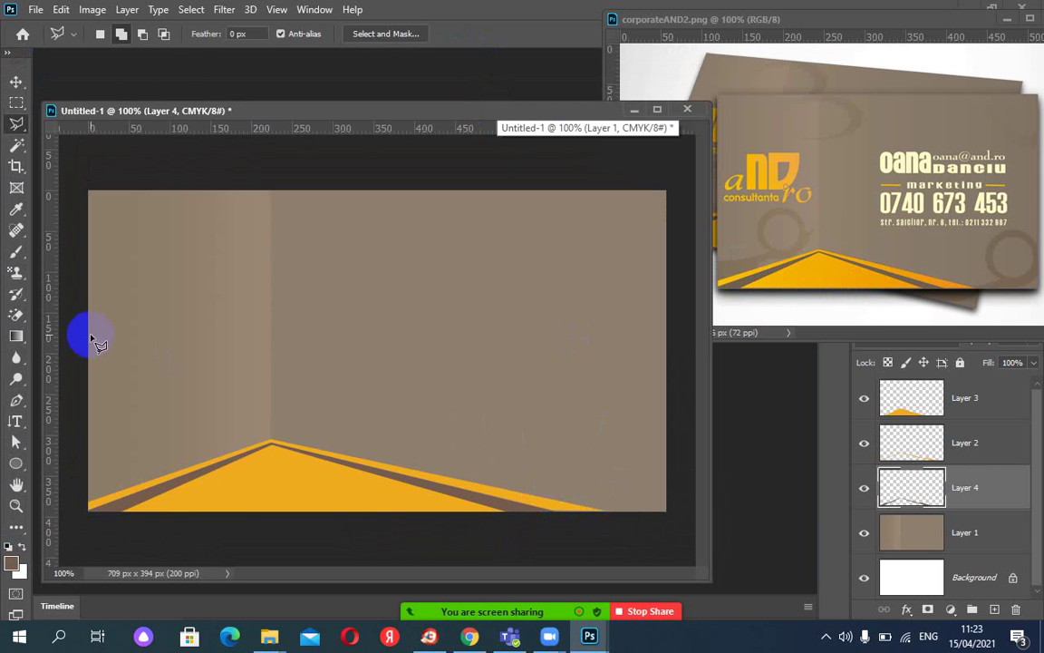
Set the gradient stops to orange-yellow and deeper orange, both sampled from the reference card.
click(18, 338)
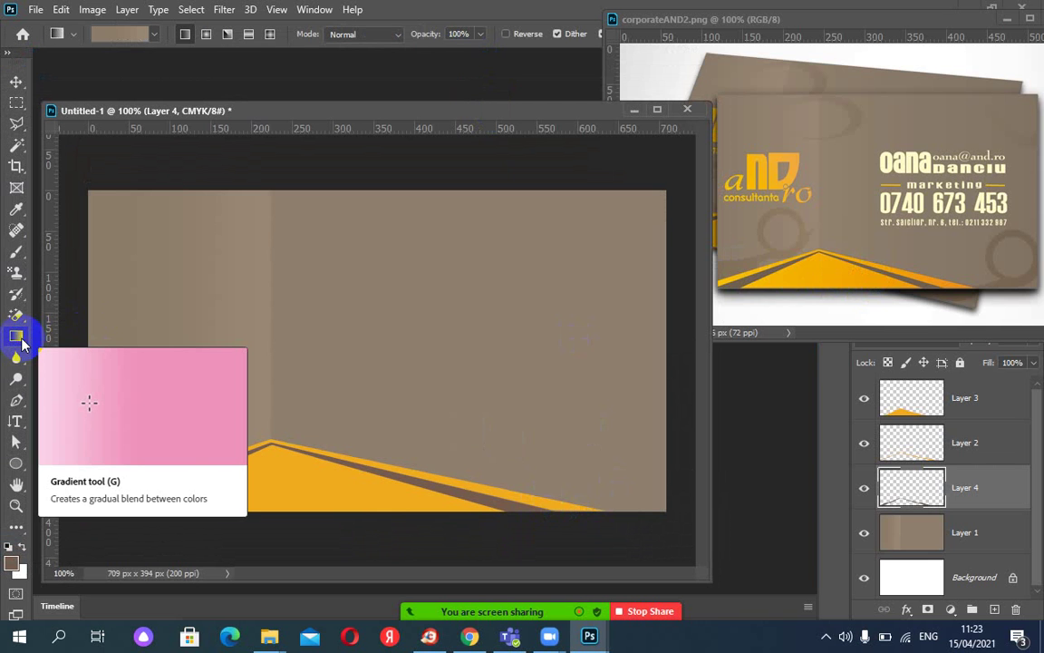
click(115, 36)
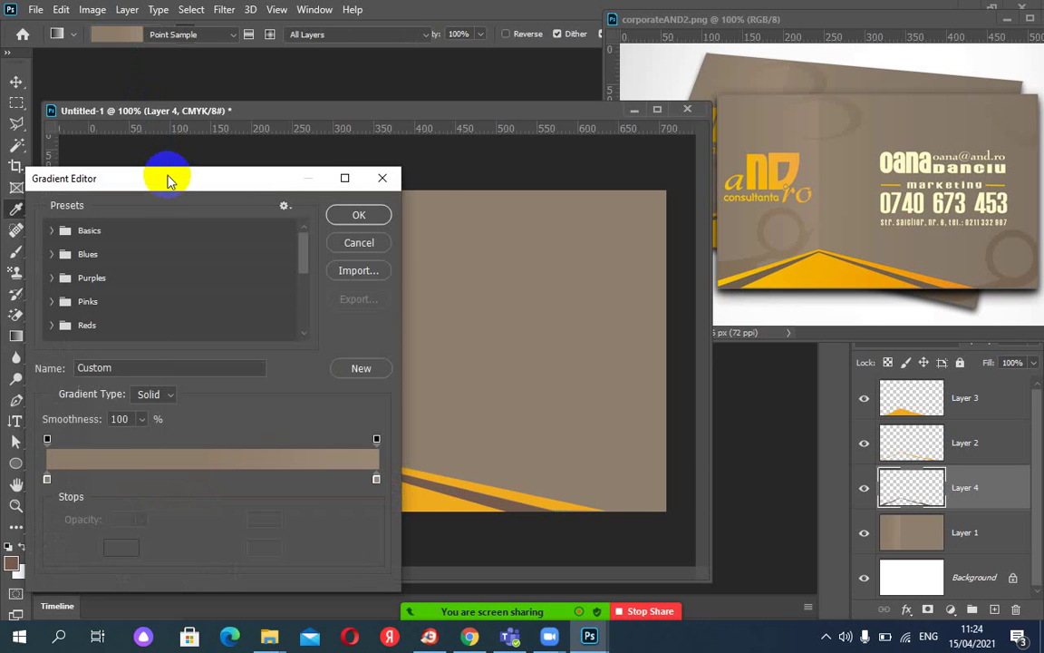
drag(168, 186, 266, 34)
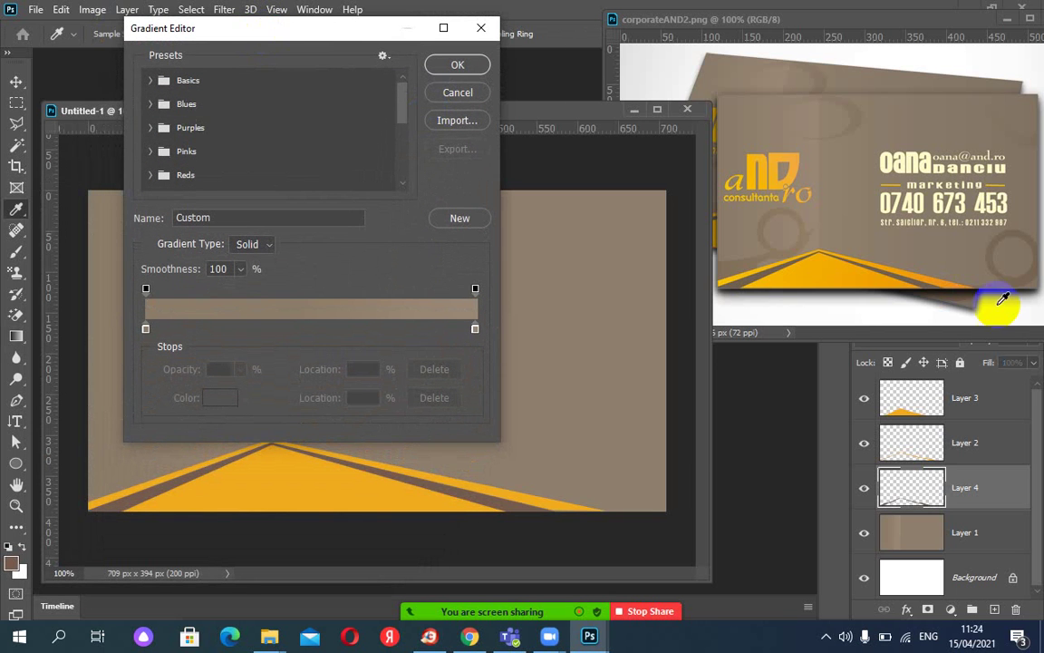
click(145, 328)
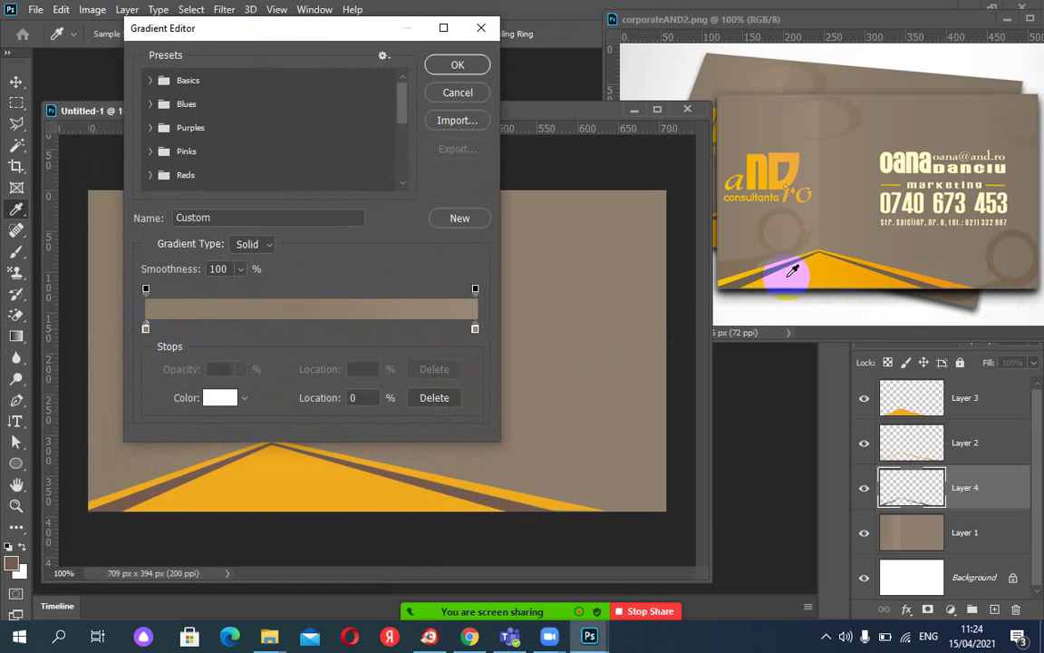
click(716, 277)
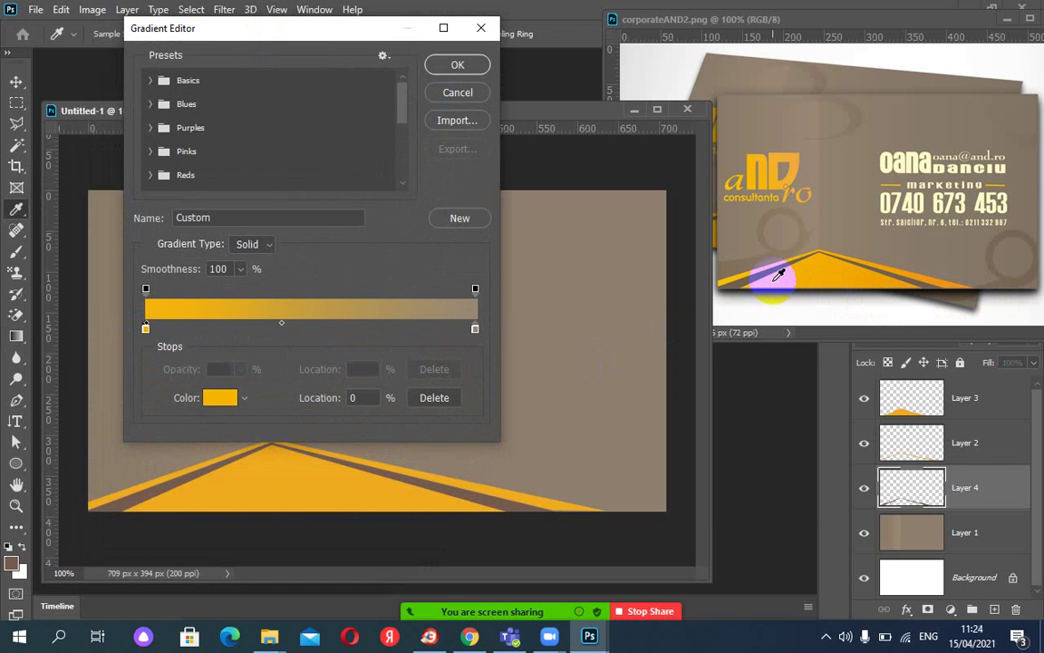
click(475, 328)
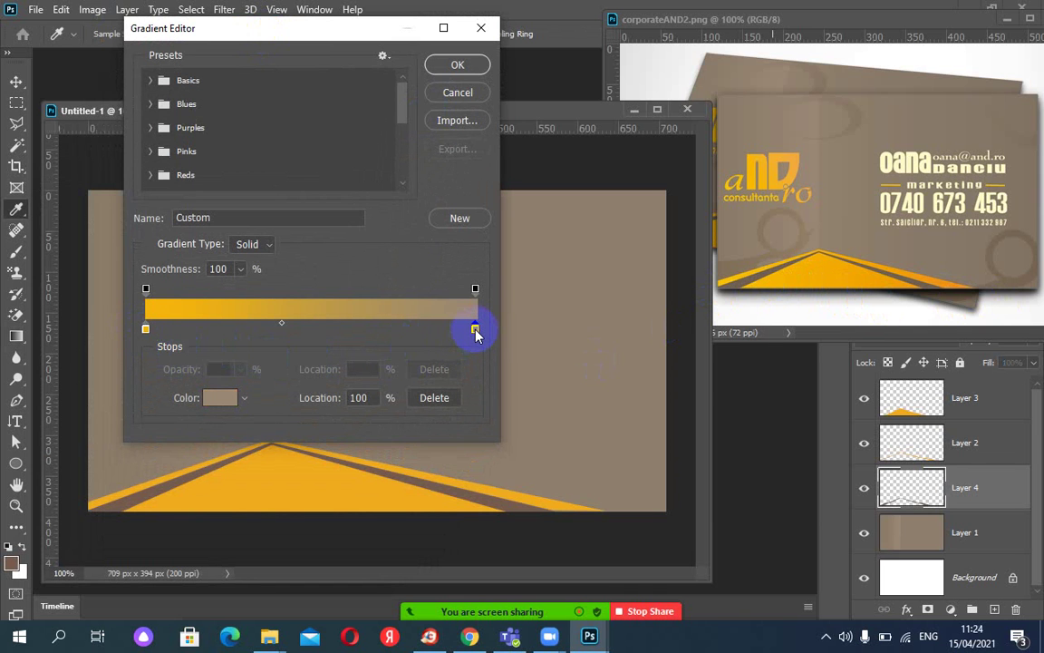
click(959, 283)
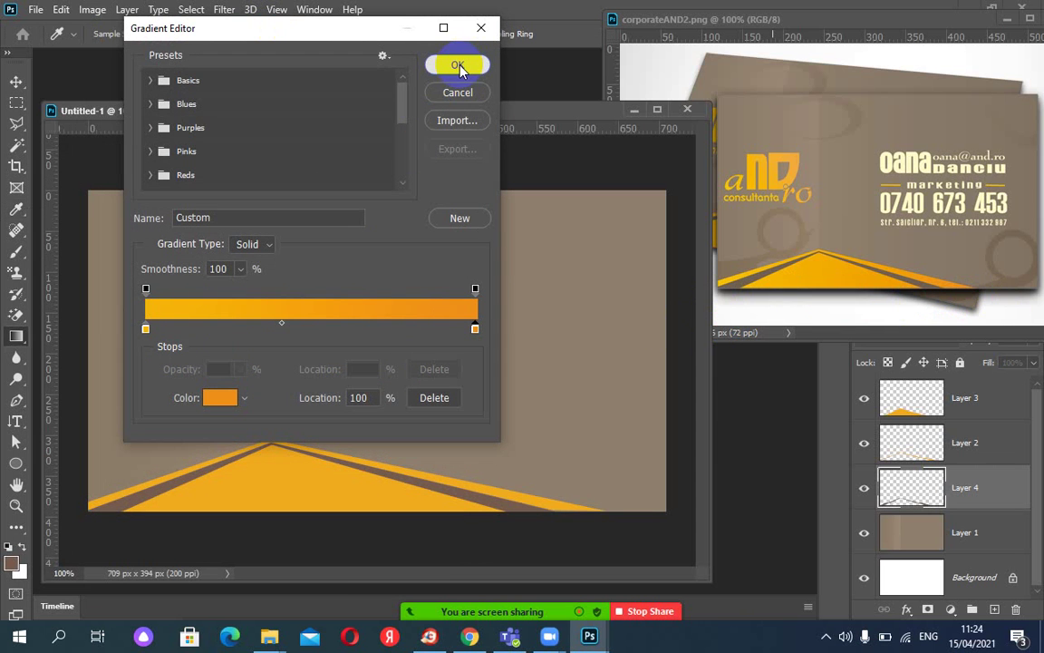
click(457, 65)
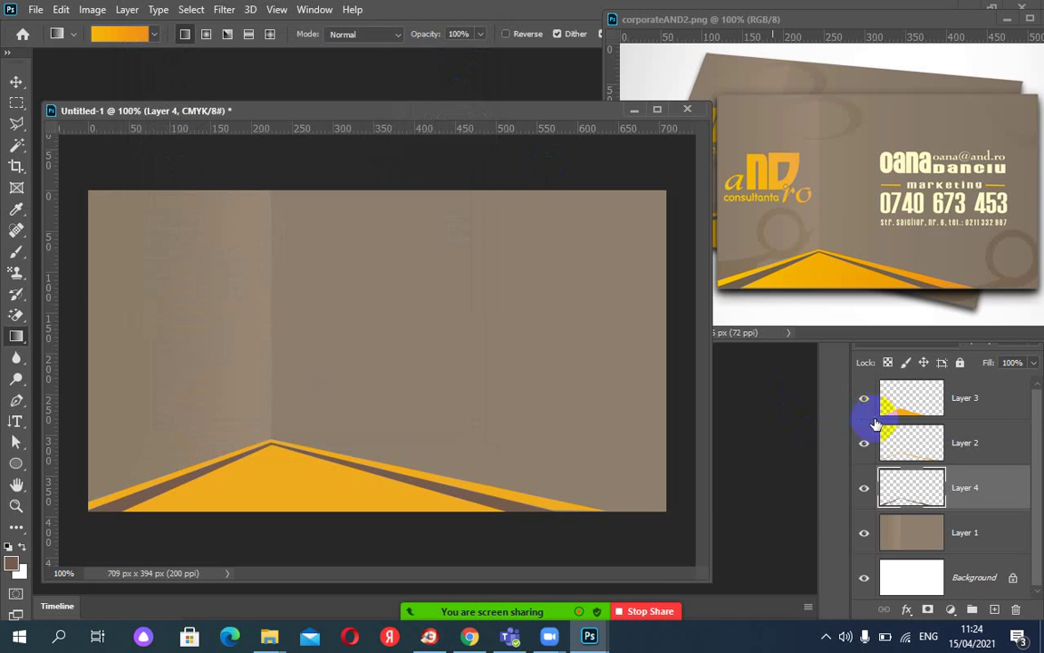
Load Layer 3's triangle outline as a selection and hide the flat yellow layer.
click(901, 410)
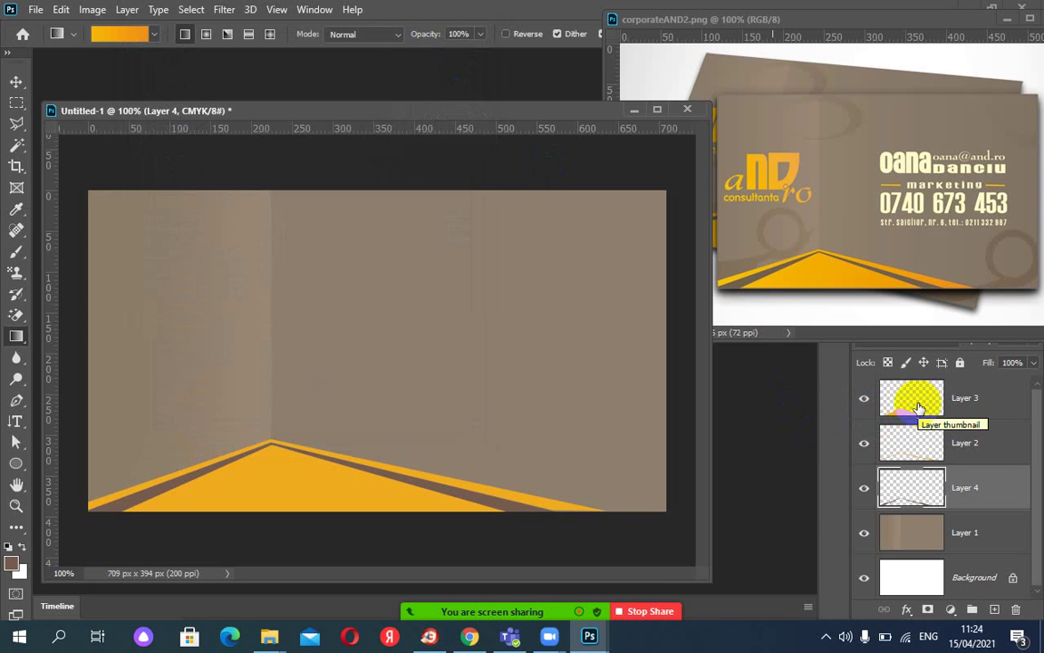
drag(918, 408, 920, 410)
ctrl+click(918, 408)
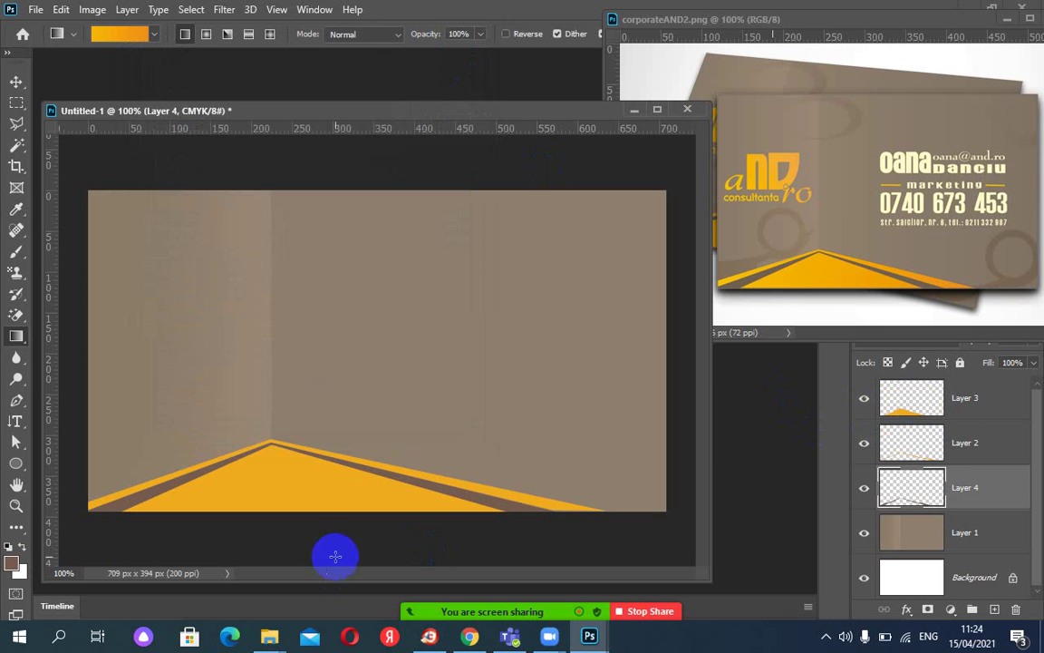
drag(496, 480, 494, 511)
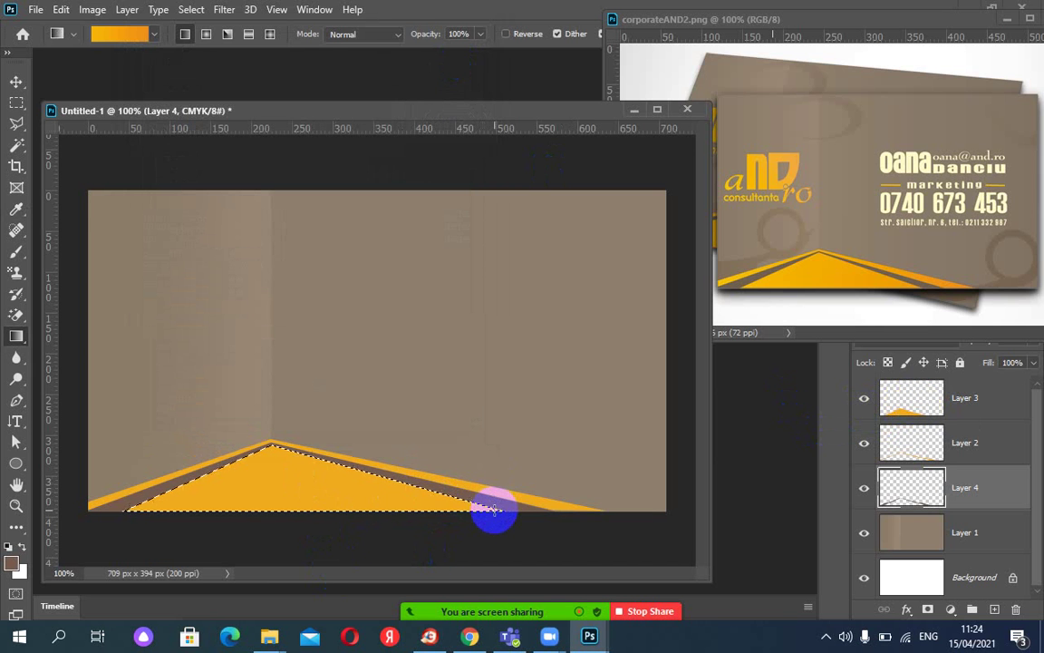
drag(200, 471, 201, 472)
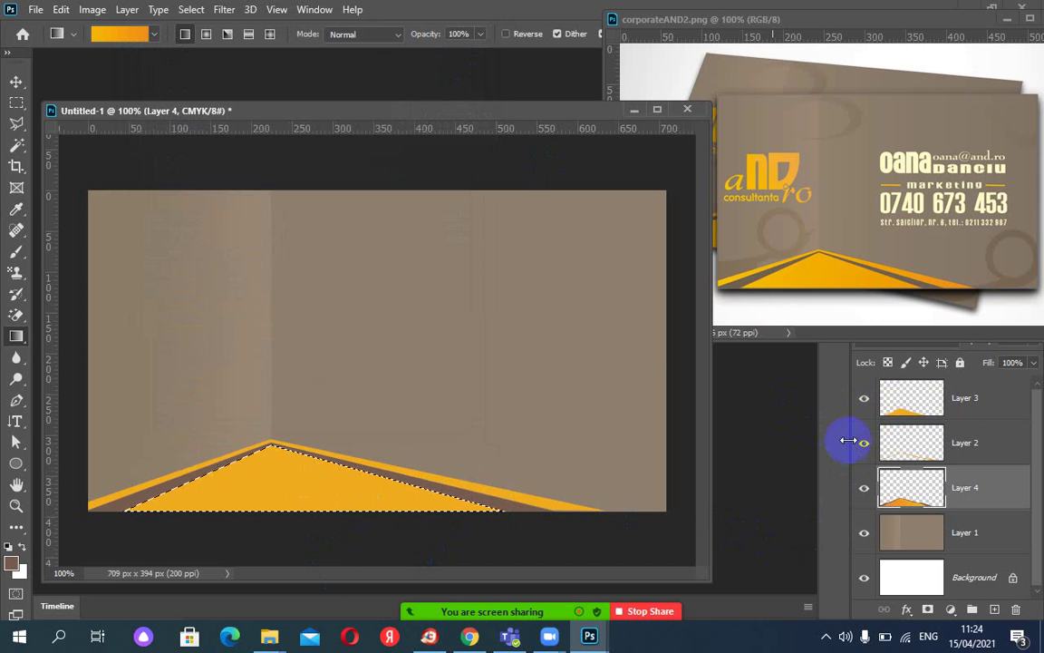
click(861, 402)
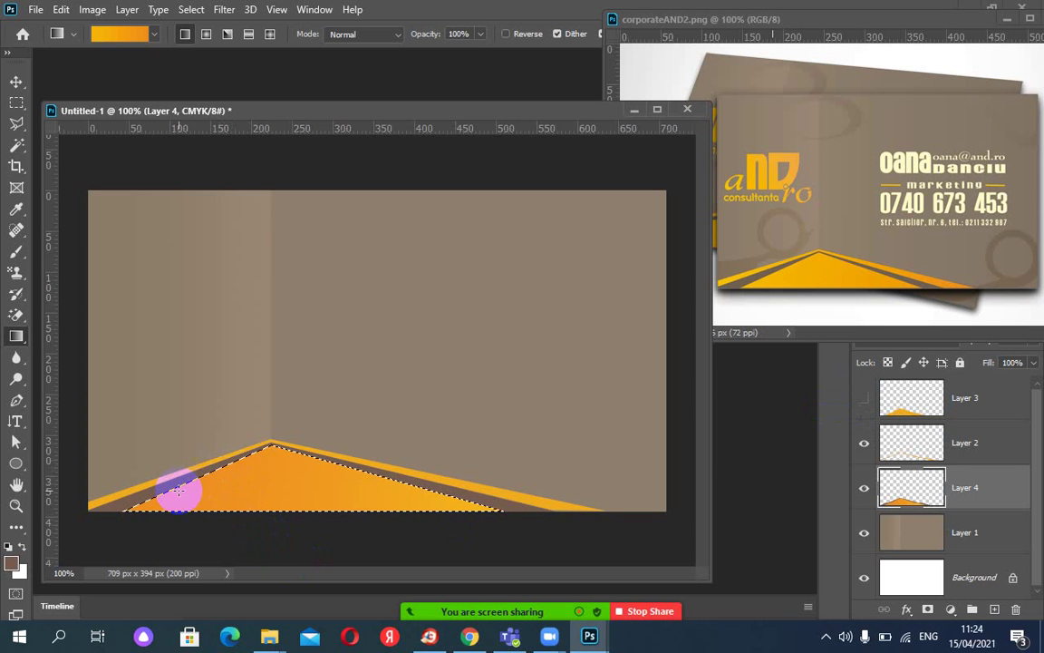
key(ctrl+z)
Fill the triangle selection with the yellow-to-orange gradient and deselect.
drag(139, 506, 478, 502)
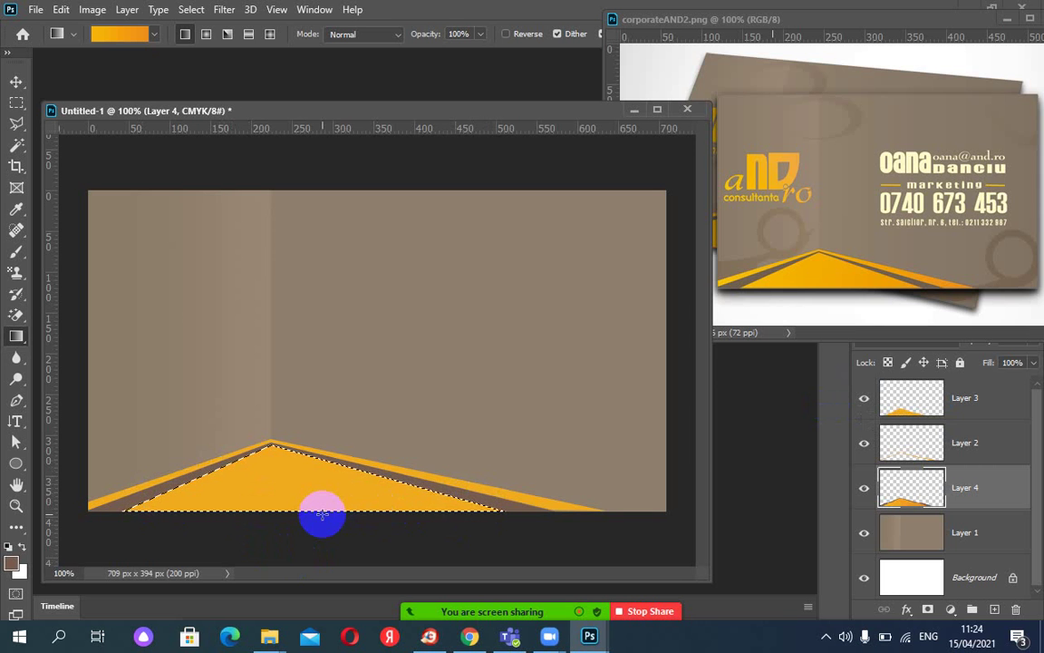
drag(322, 514, 891, 421)
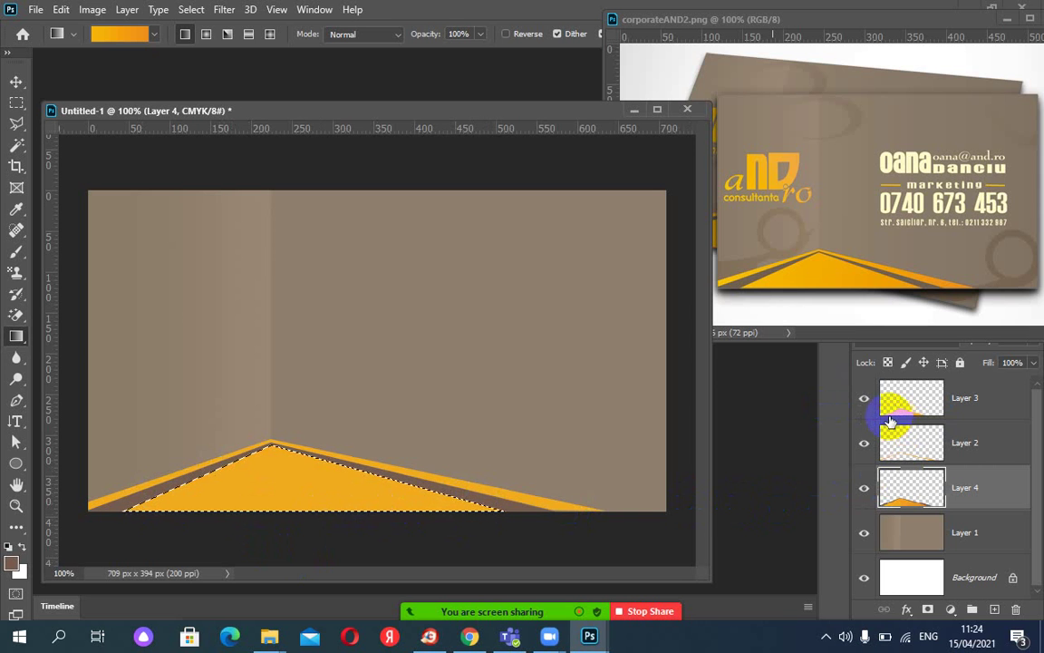
click(863, 397)
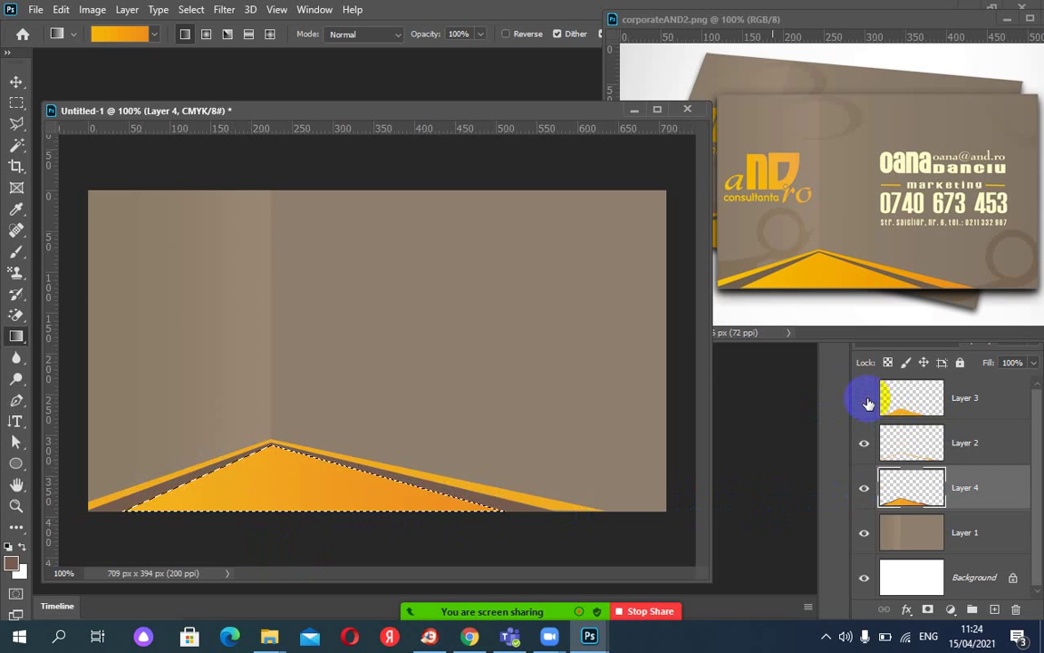
drag(394, 503, 414, 508)
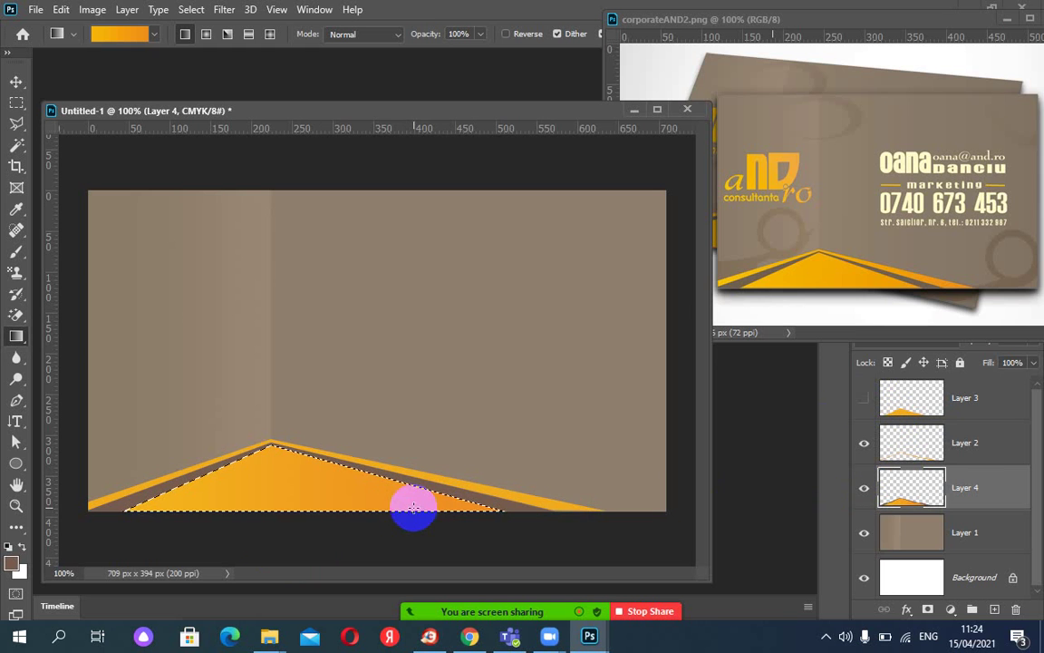
drag(428, 492, 427, 492)
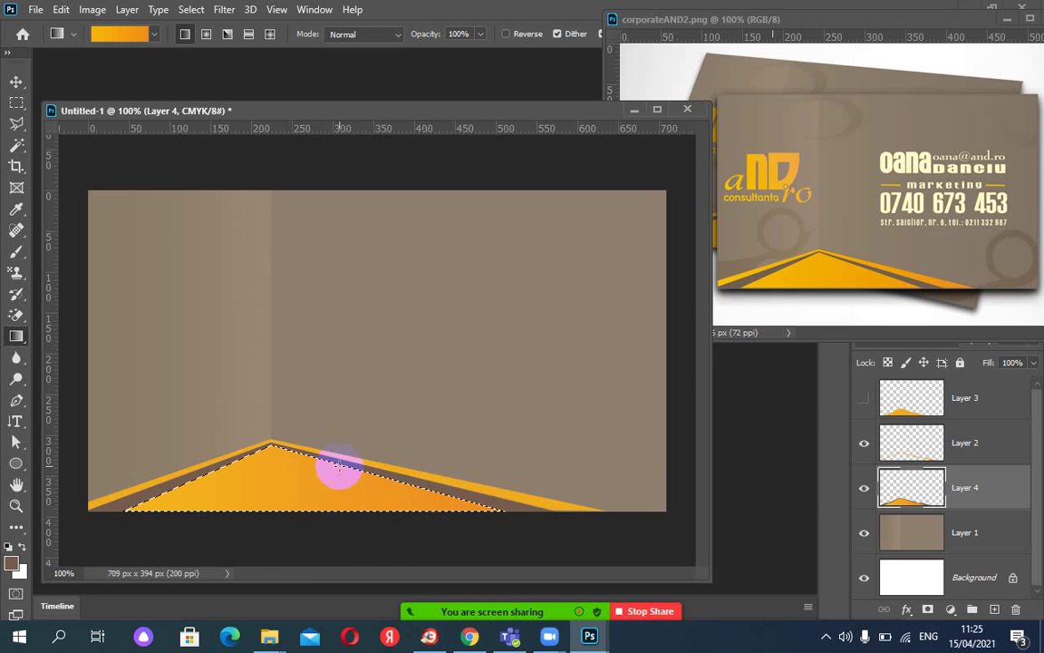
drag(337, 466, 347, 505)
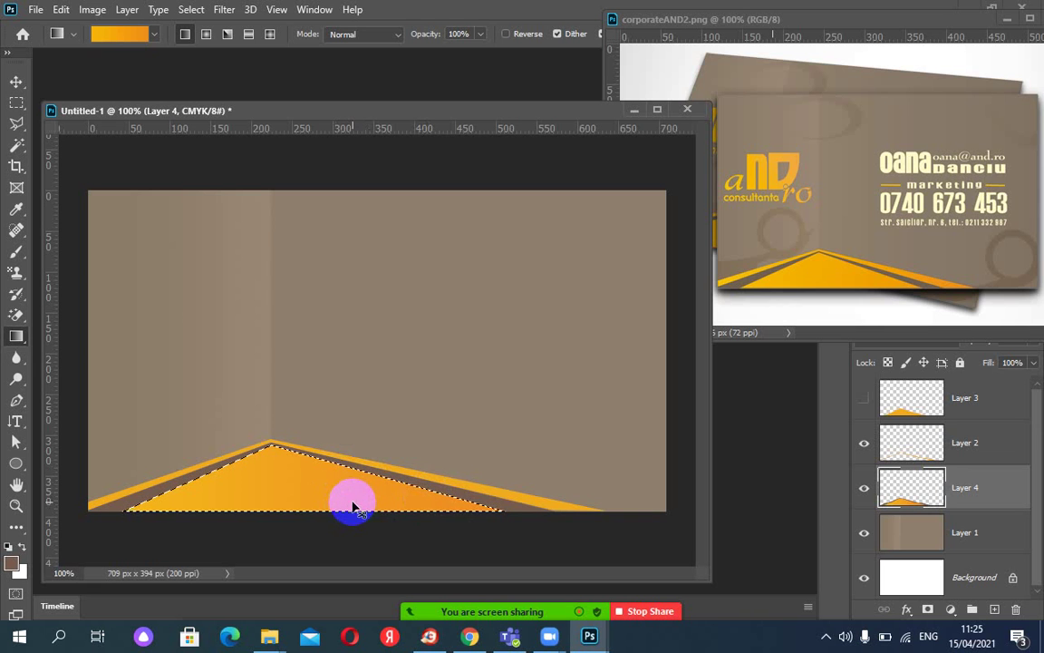
key(ctrl+d)
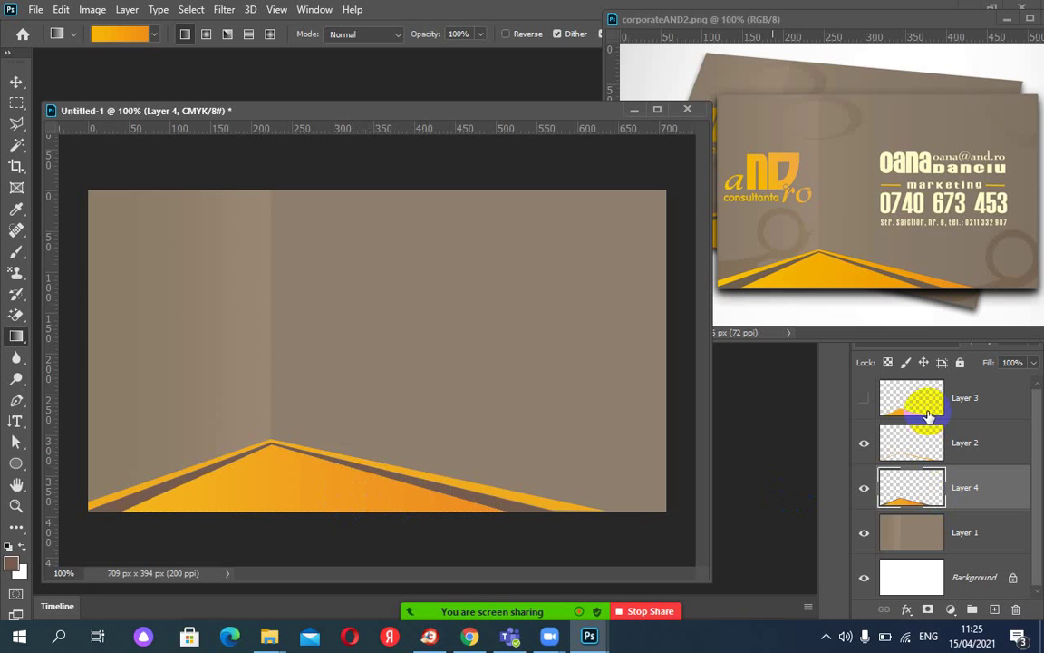
Load Layer 2's stripe outline, apply the same gradient across it, and deselect.
click(864, 443)
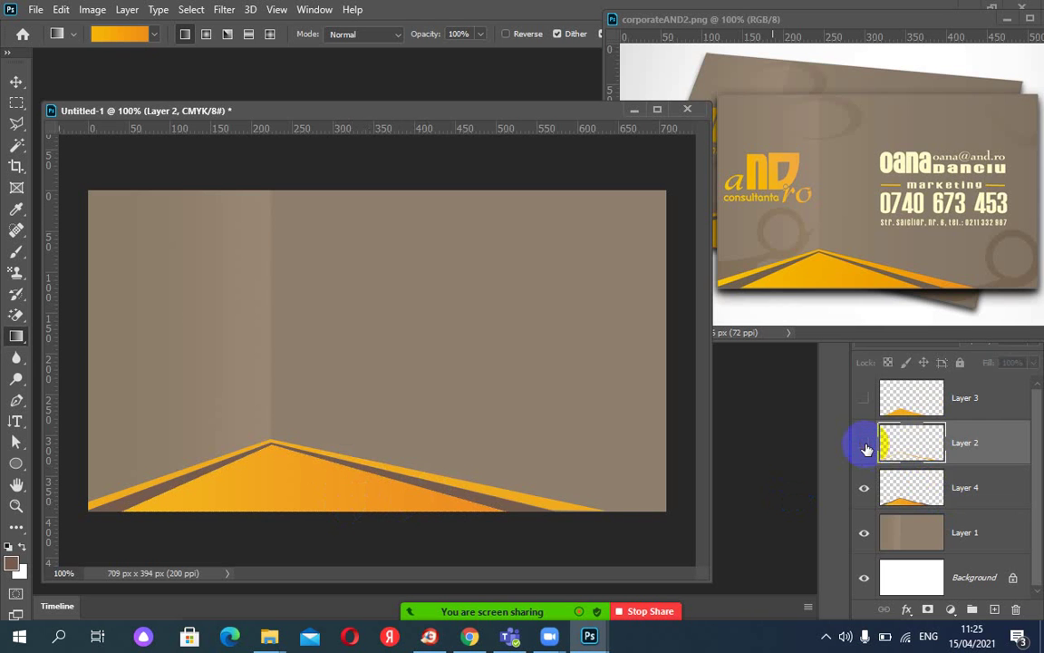
click(865, 447)
click(864, 443)
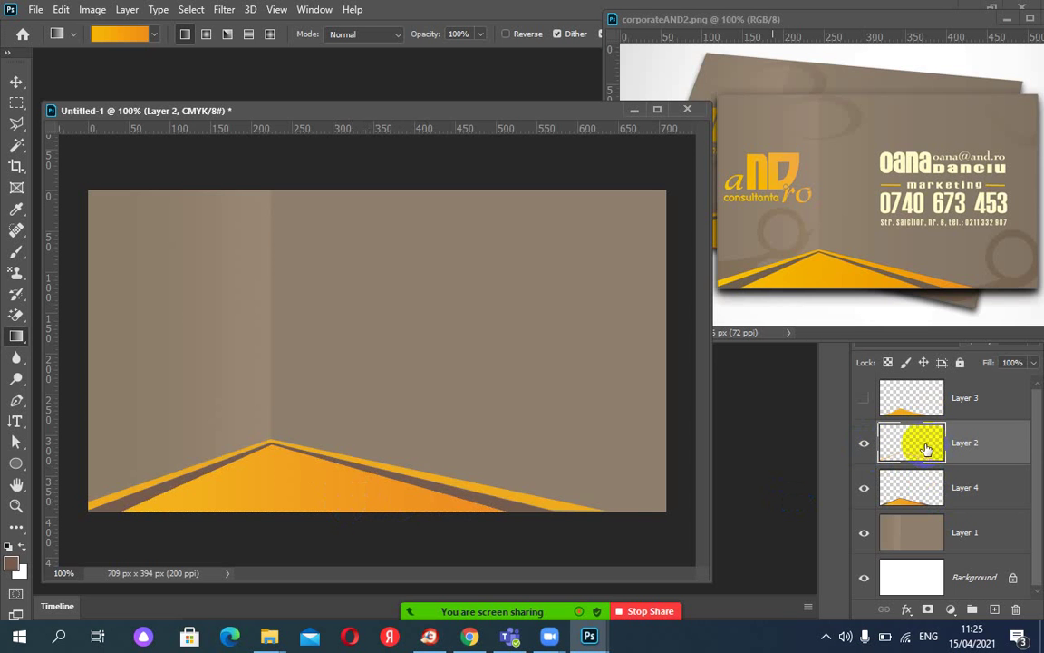
ctrl+click(927, 450)
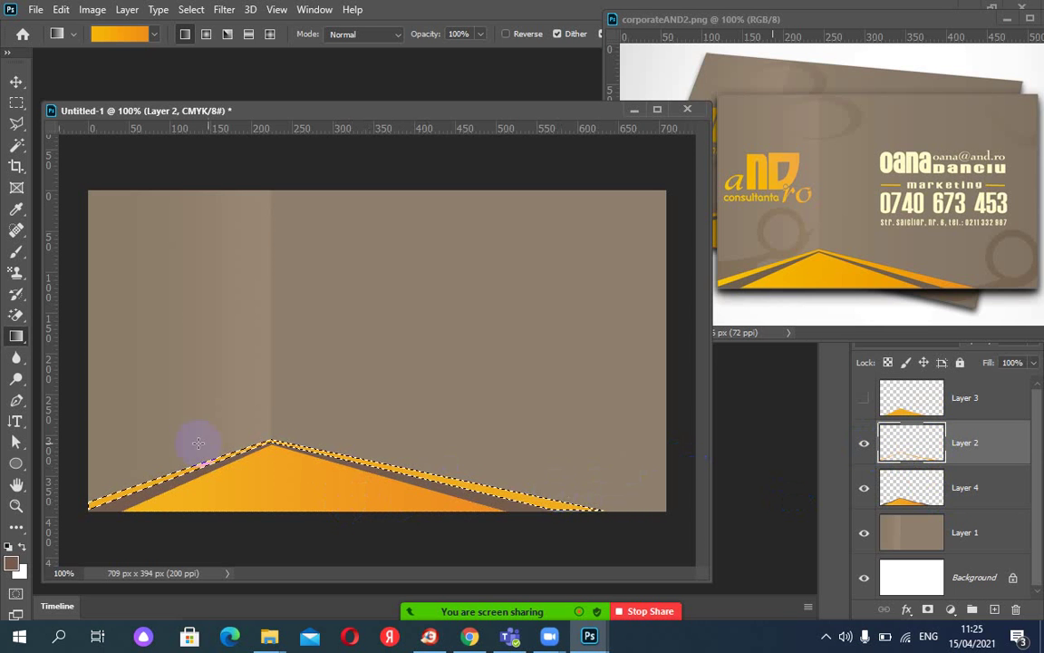
drag(166, 429, 687, 518)
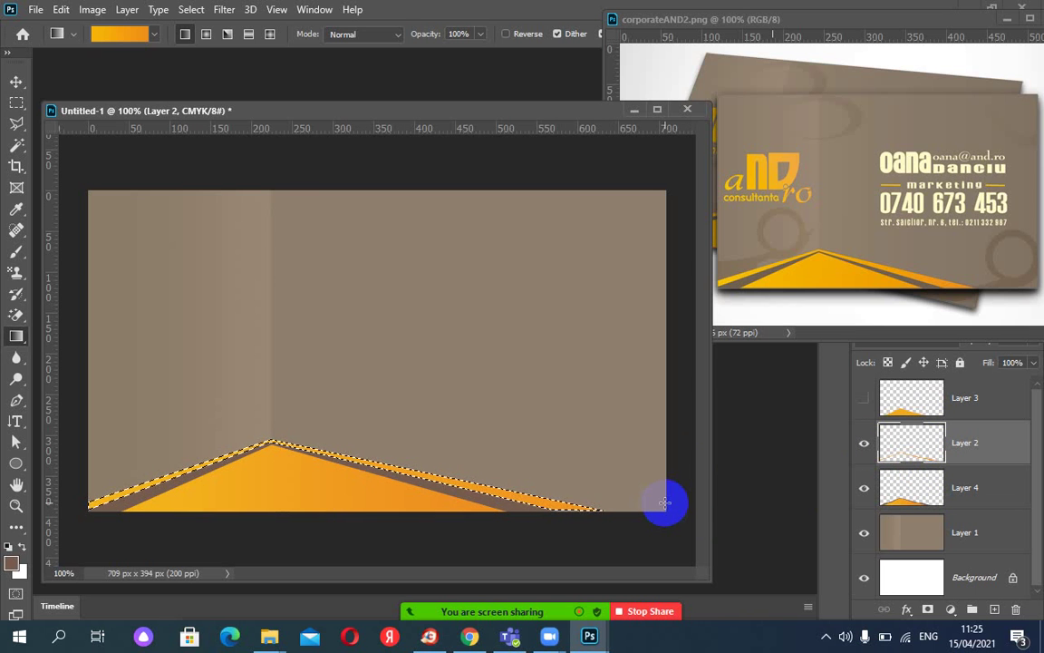
key(ctrl+d)
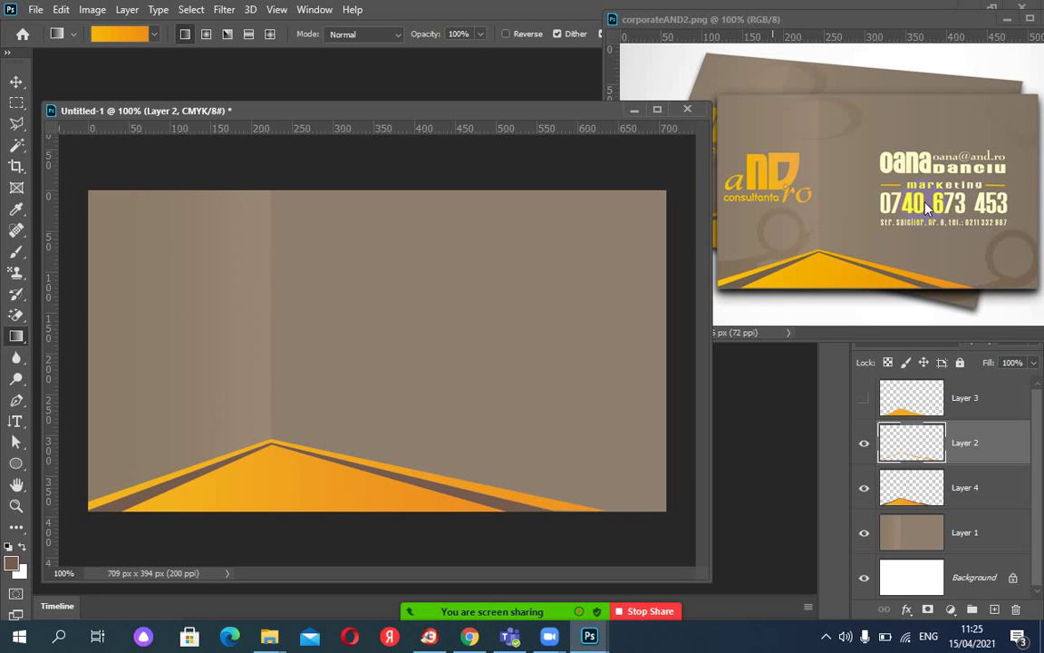
click(869, 203)
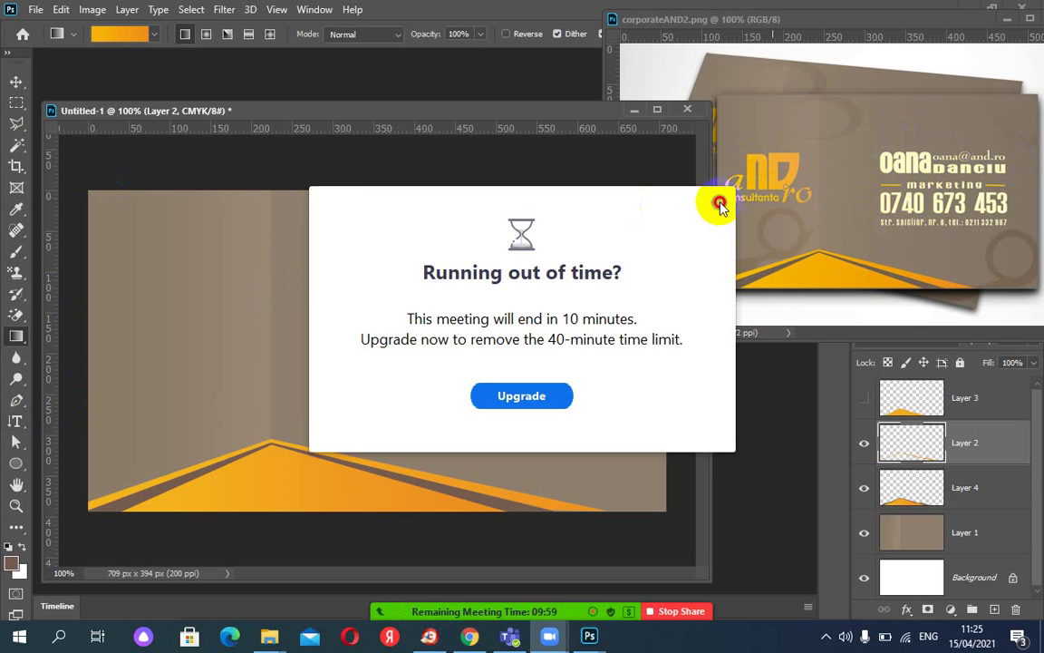
click(719, 202)
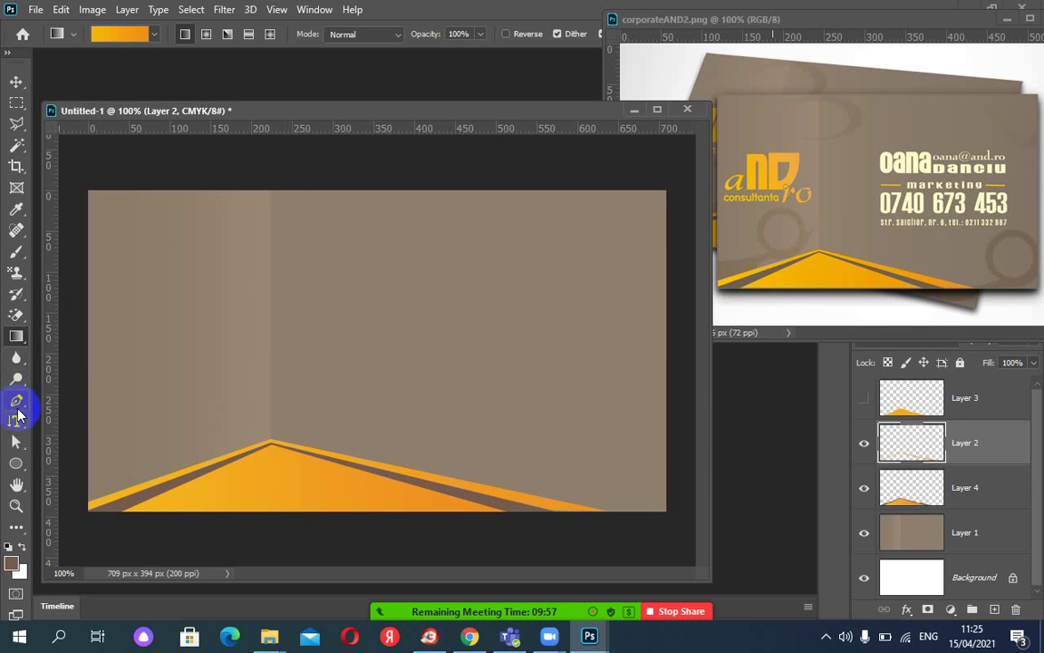
click(16, 418)
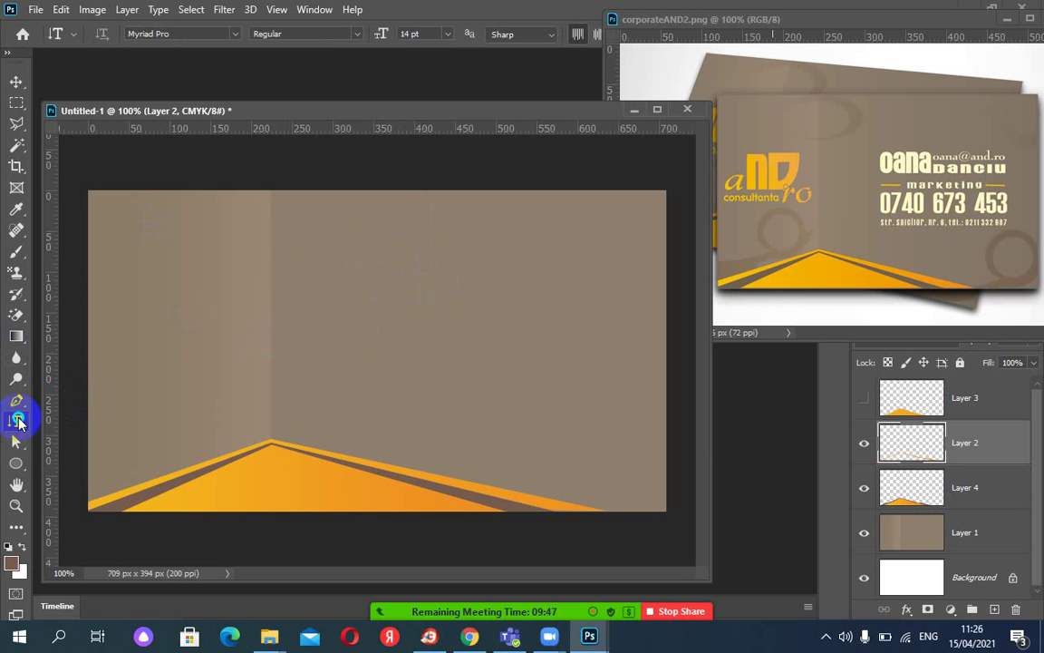
Start a horizontal text box near the card's top with the font size set to 48 pt.
right_click(15, 421)
click(80, 423)
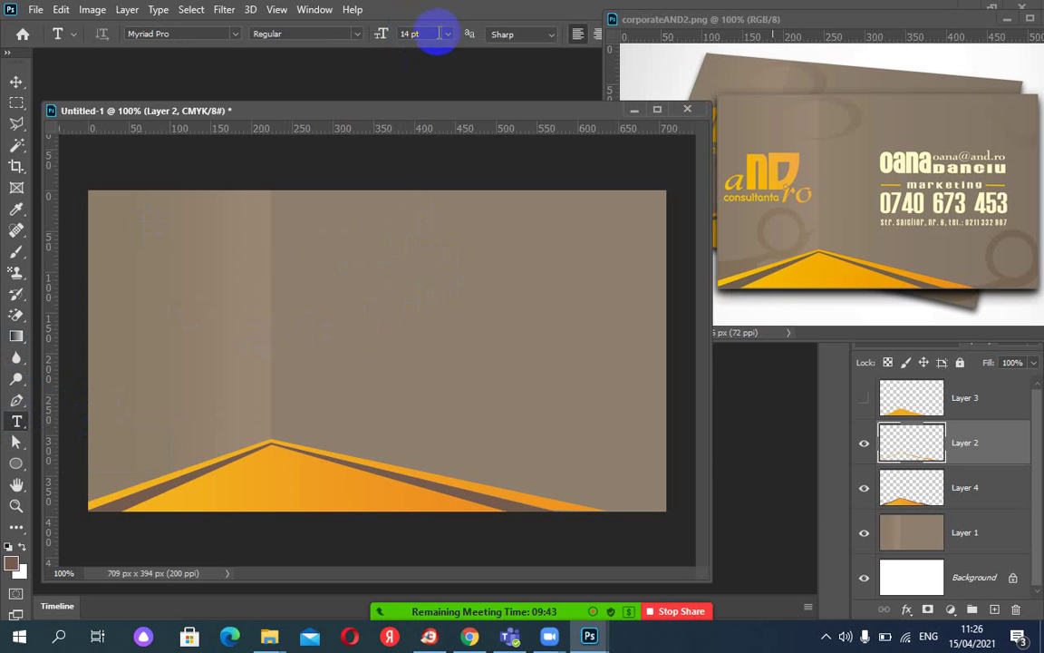
click(380, 264)
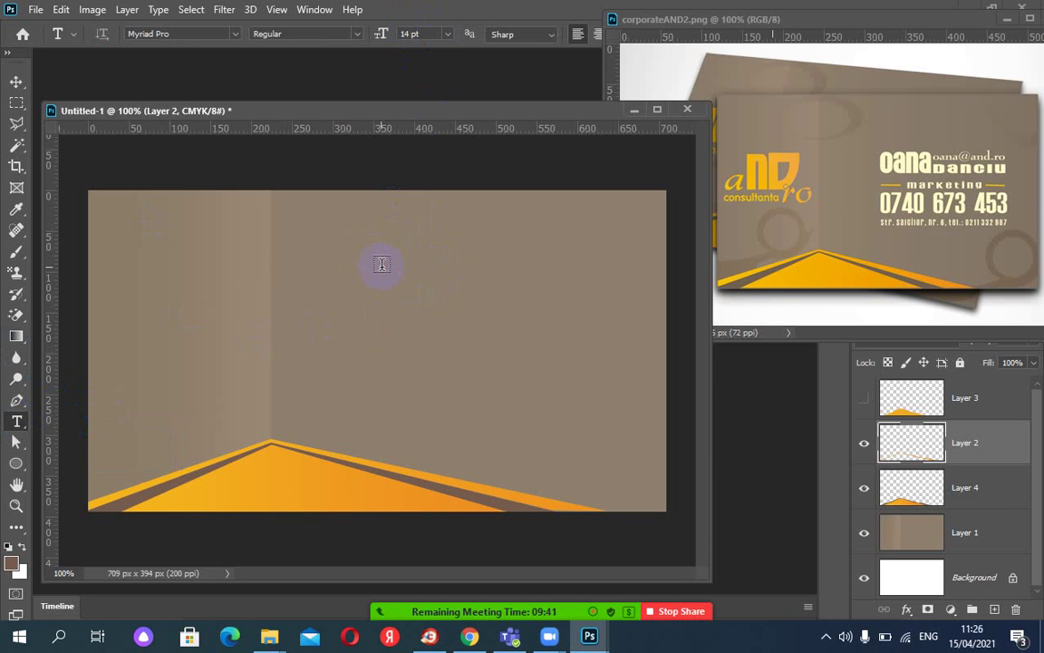
click(381, 264)
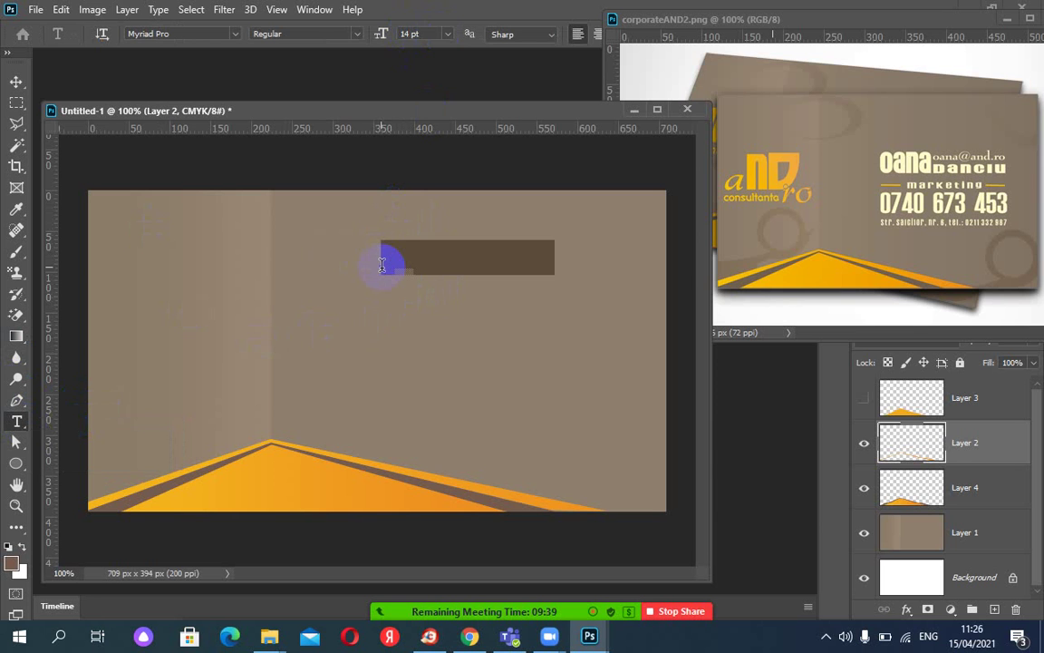
click(575, 34)
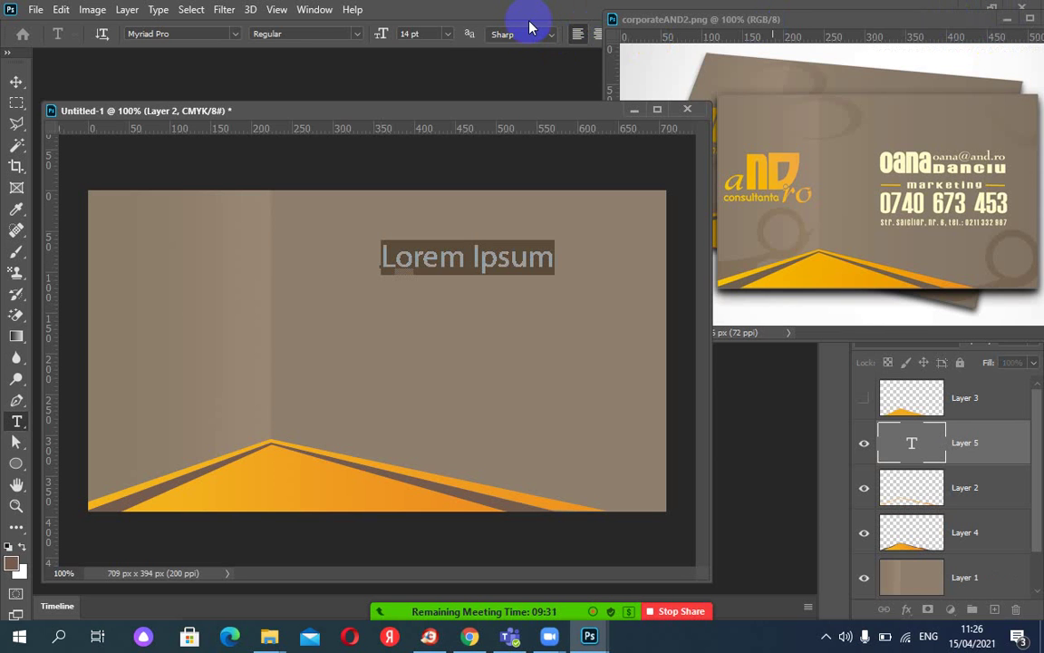
click(446, 36)
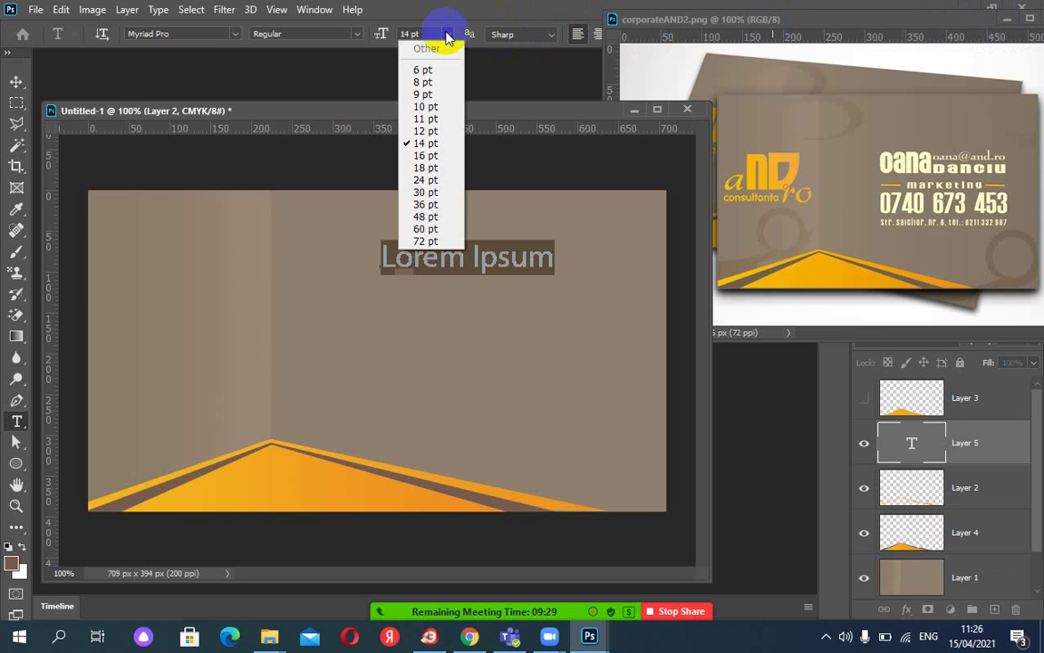
click(423, 229)
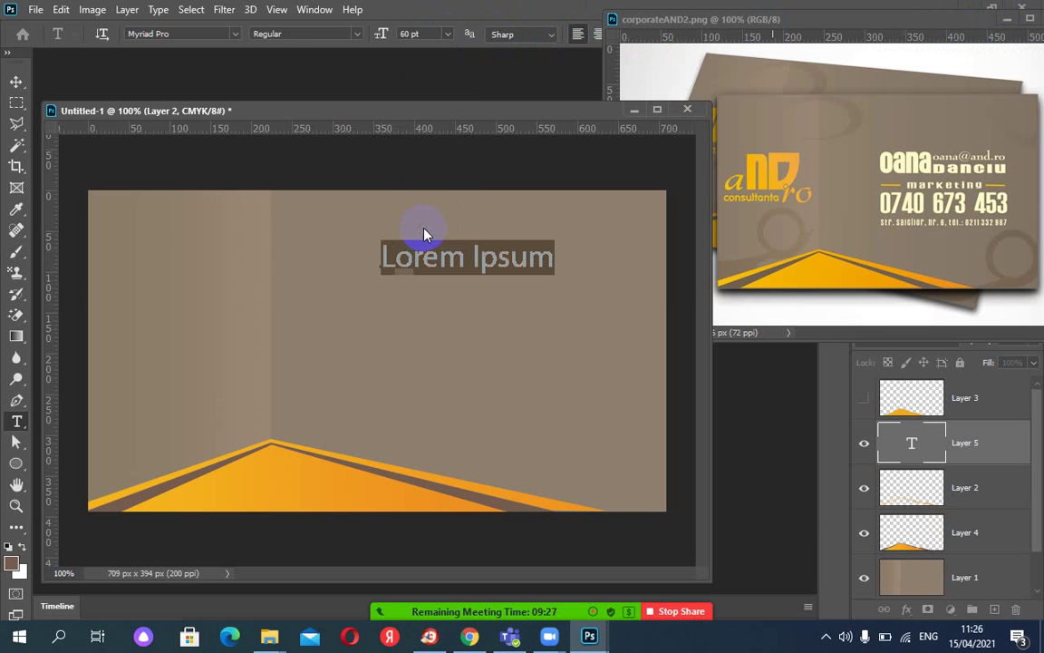
click(446, 34)
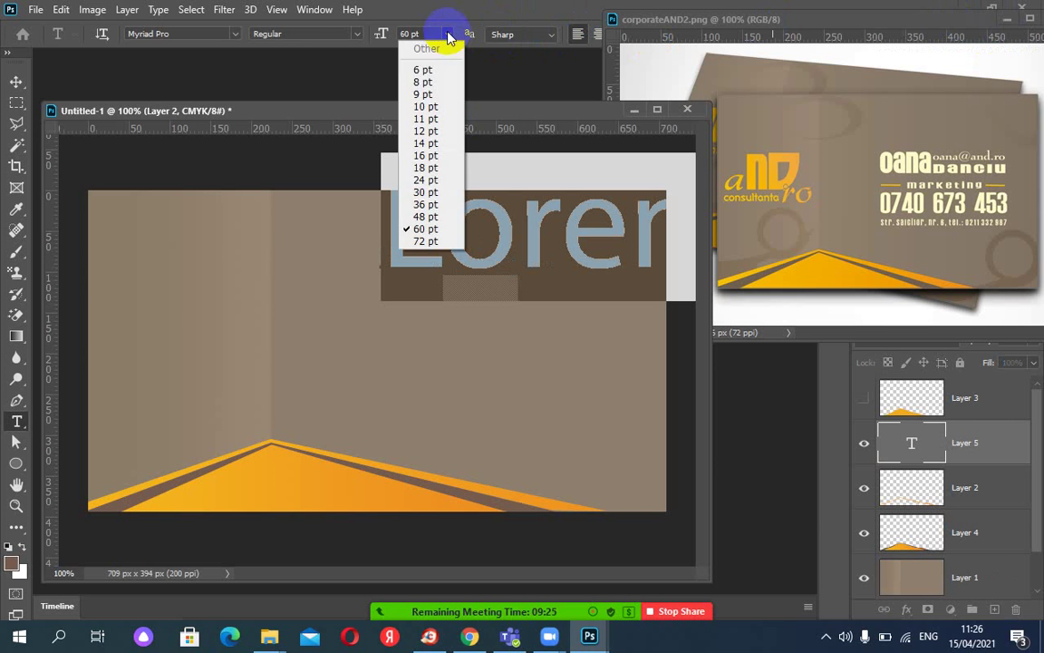
click(426, 217)
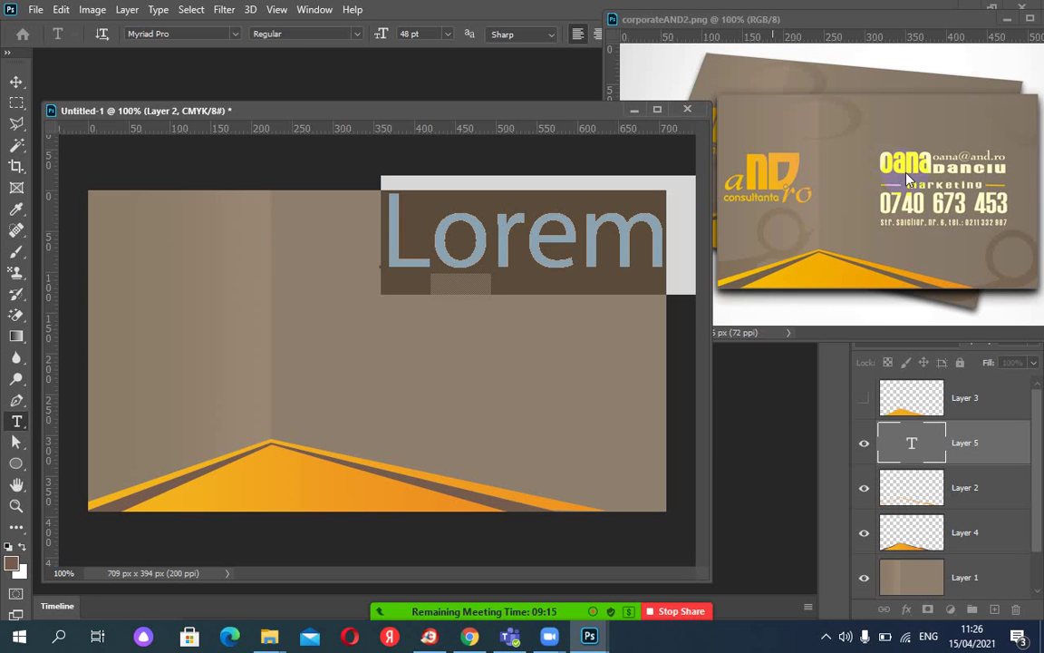
key(Escape)
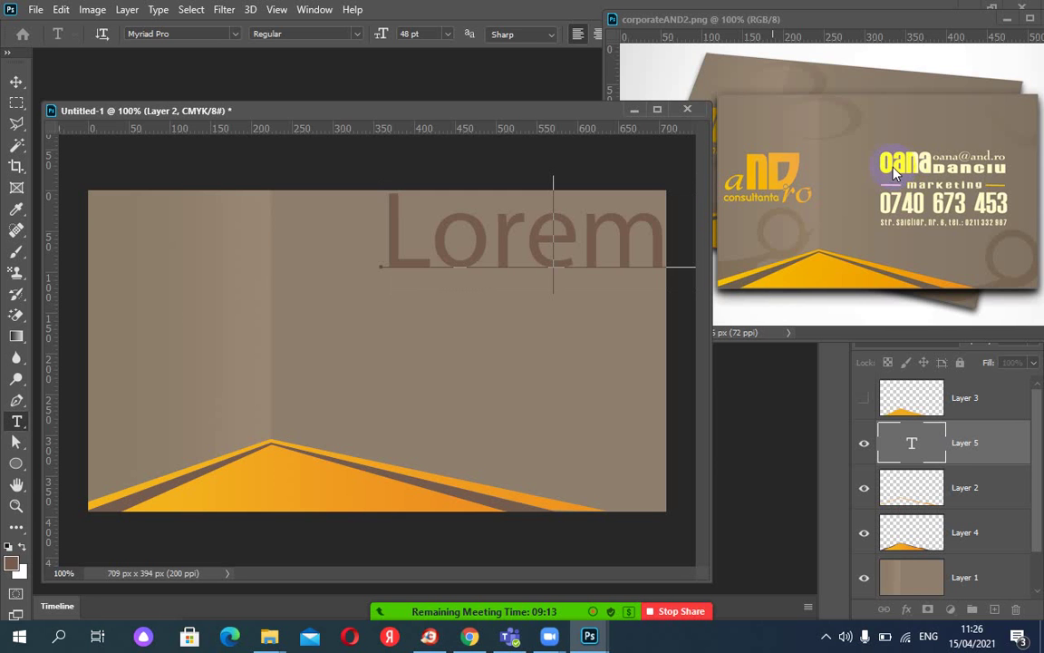
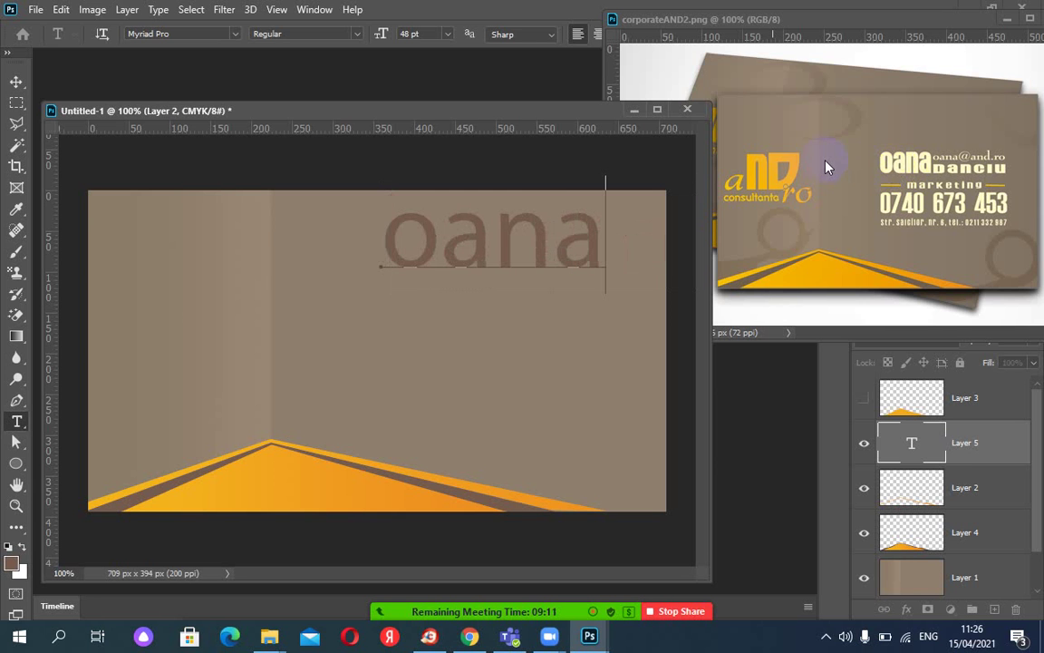
Type the cardholder's first name and move it left and down into place.
click(15, 83)
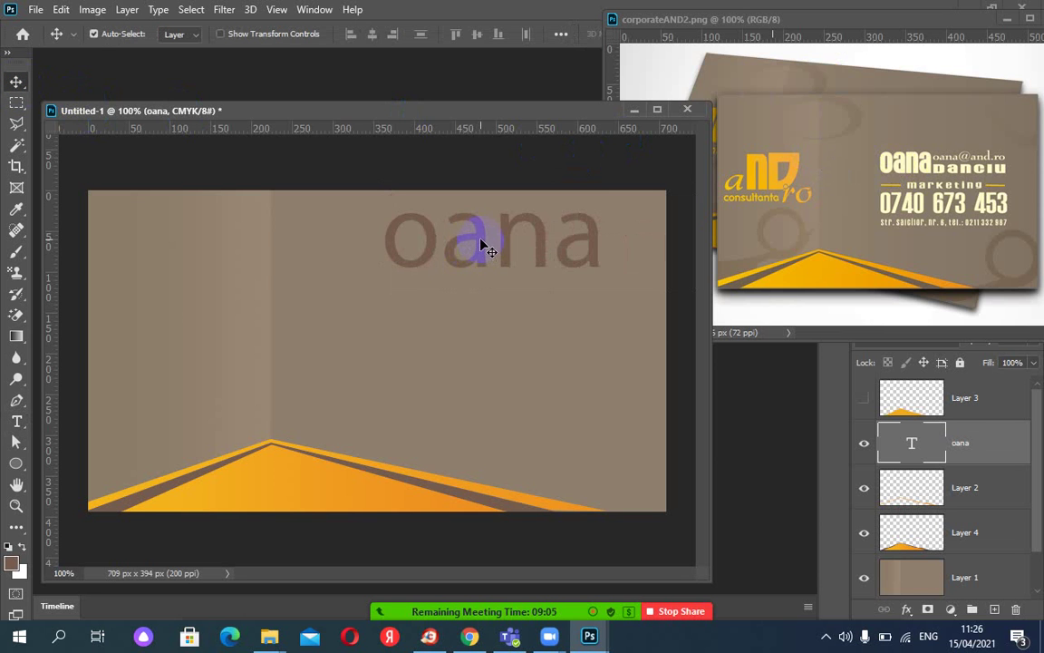
drag(475, 244, 401, 261)
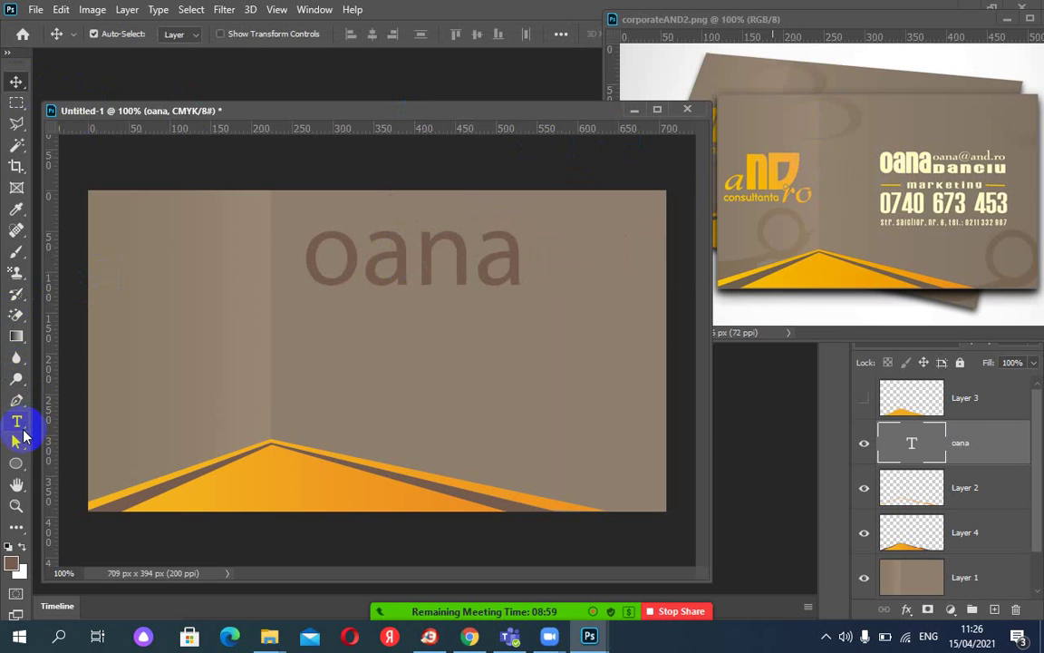
Add the cardholder's surname as 14 pt text and place it just right of the first name.
click(16, 420)
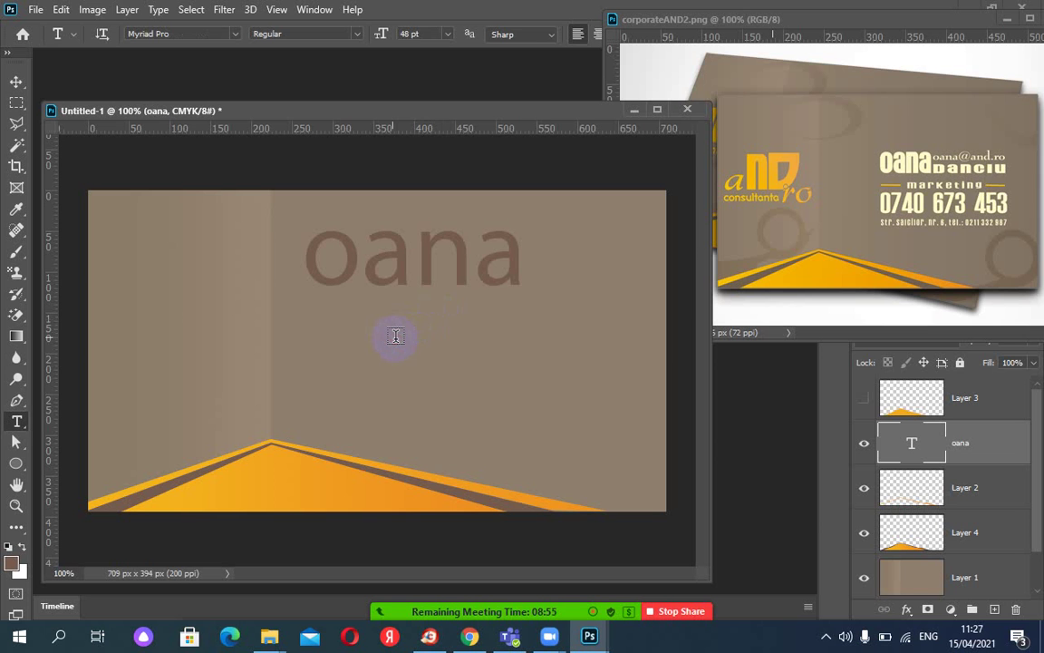
click(396, 336)
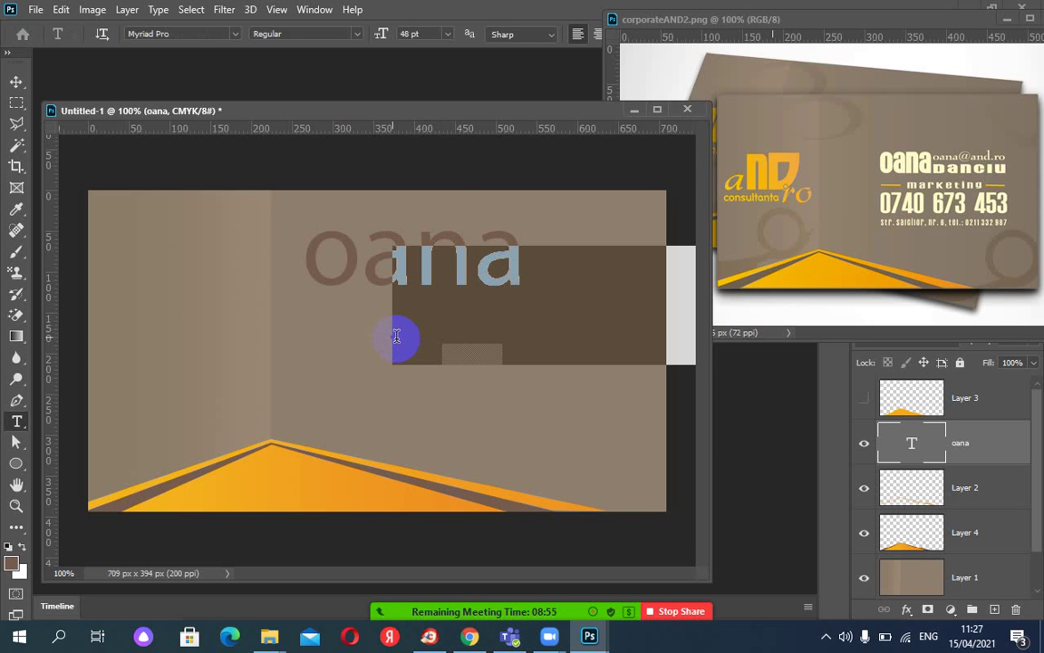
click(449, 34)
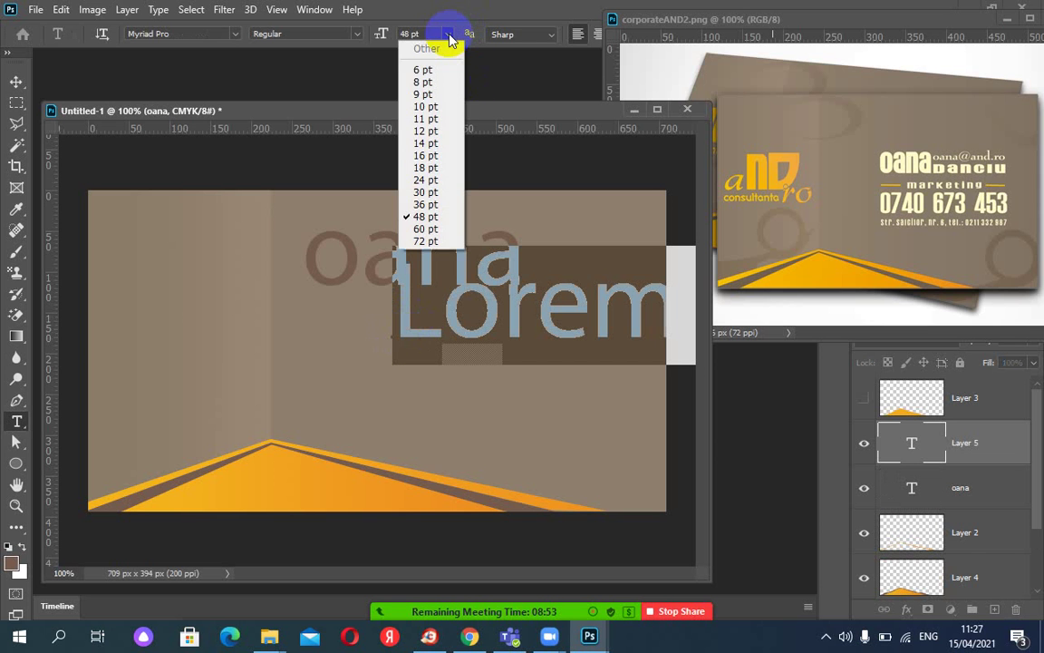
click(431, 145)
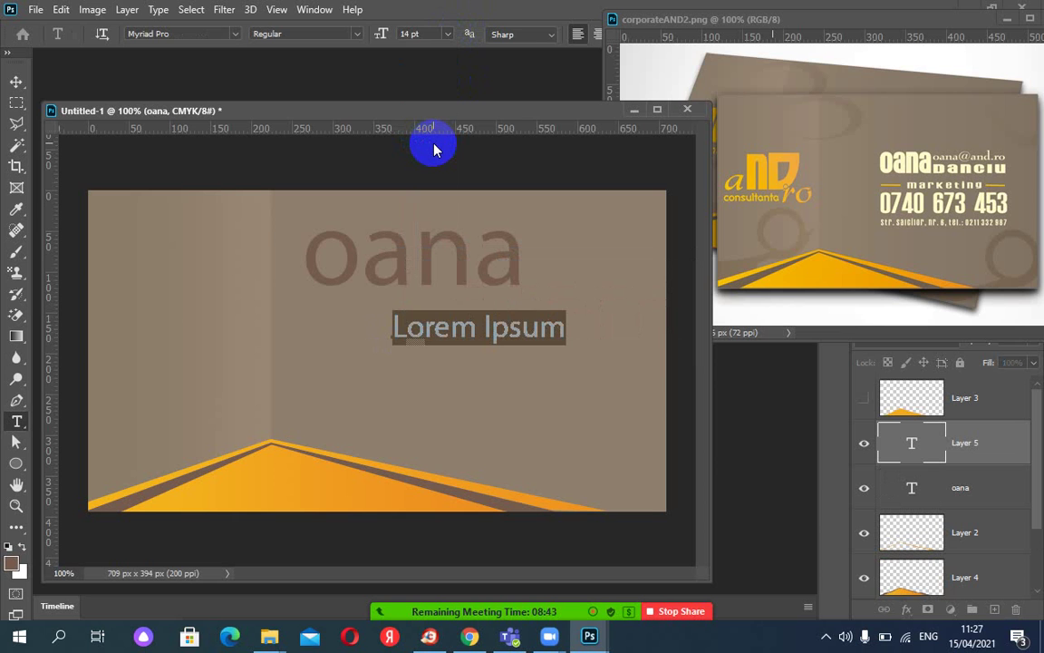
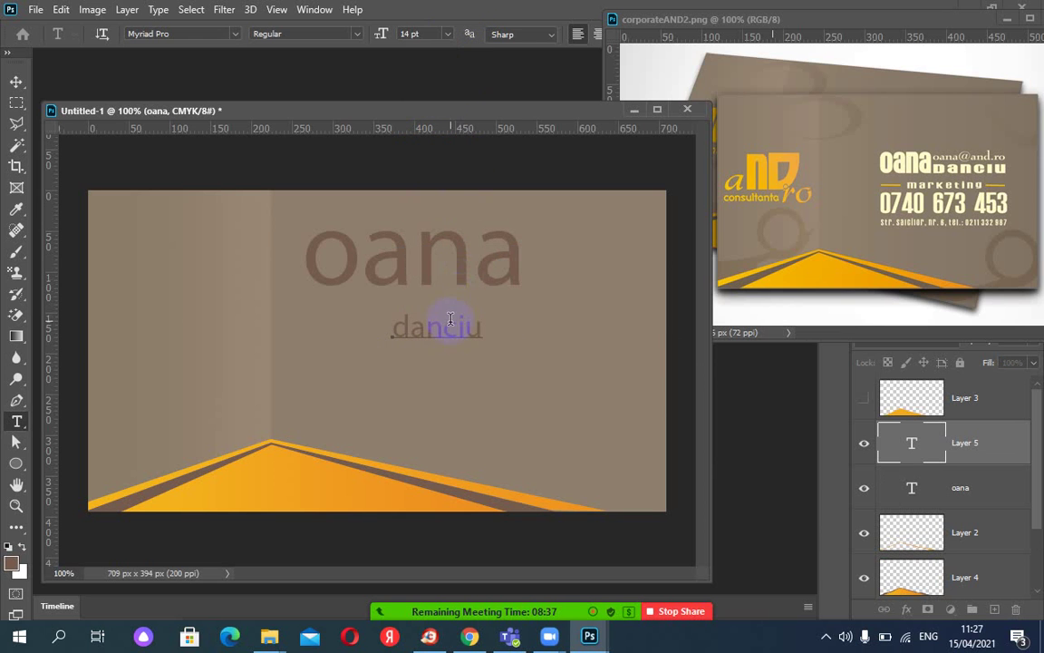
click(16, 82)
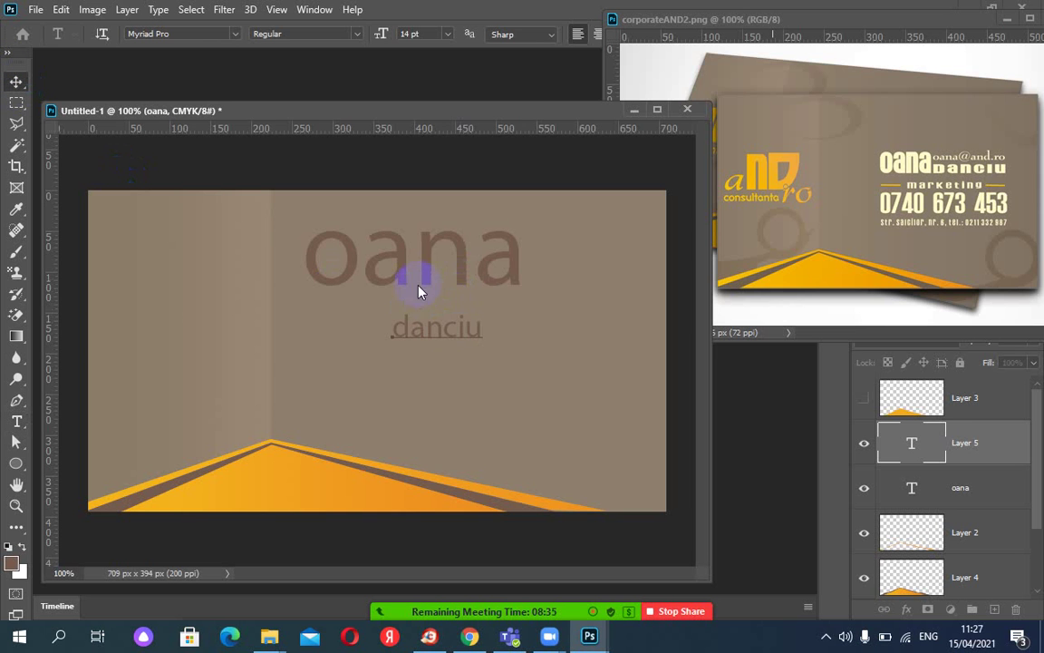
drag(415, 331, 550, 282)
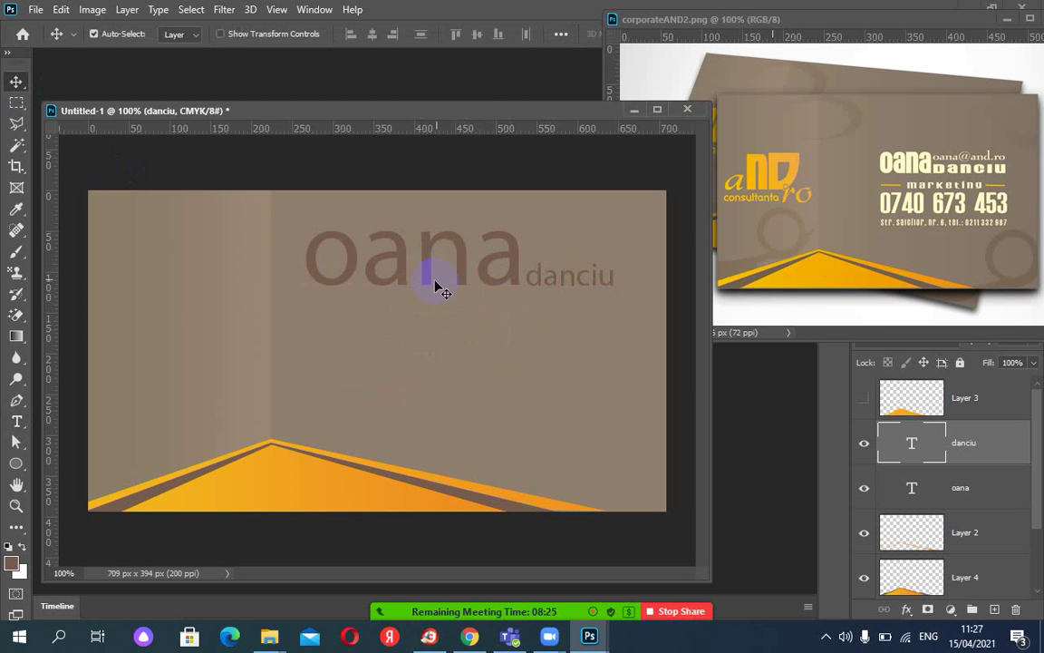
Add the cardholder's e-mail address as an 11 pt text layer on the card.
click(16, 423)
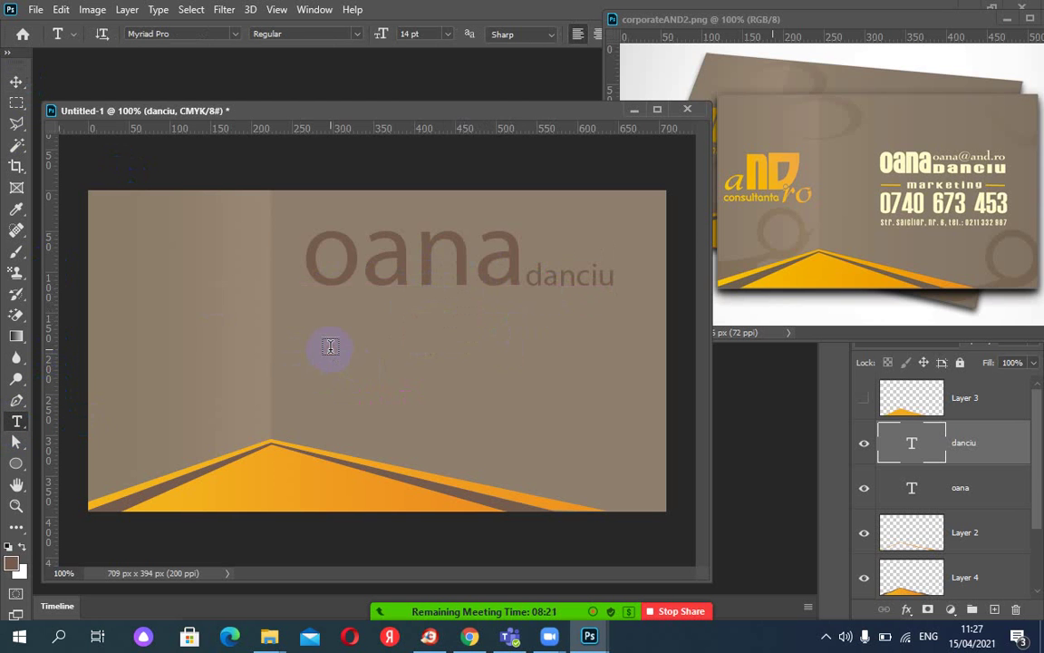
click(329, 347)
click(447, 38)
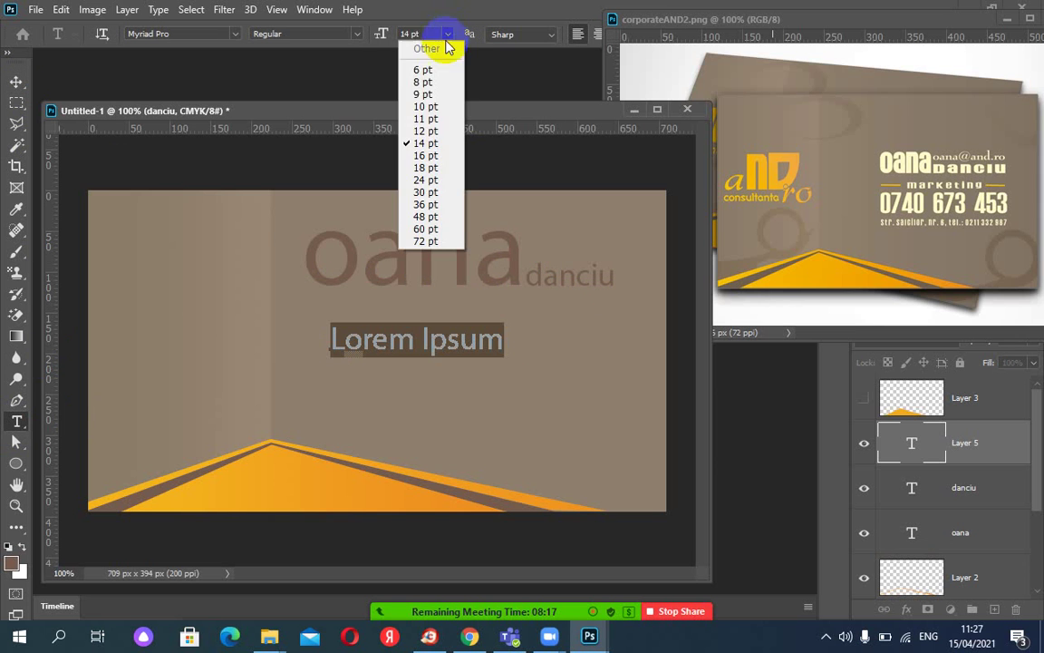
click(431, 120)
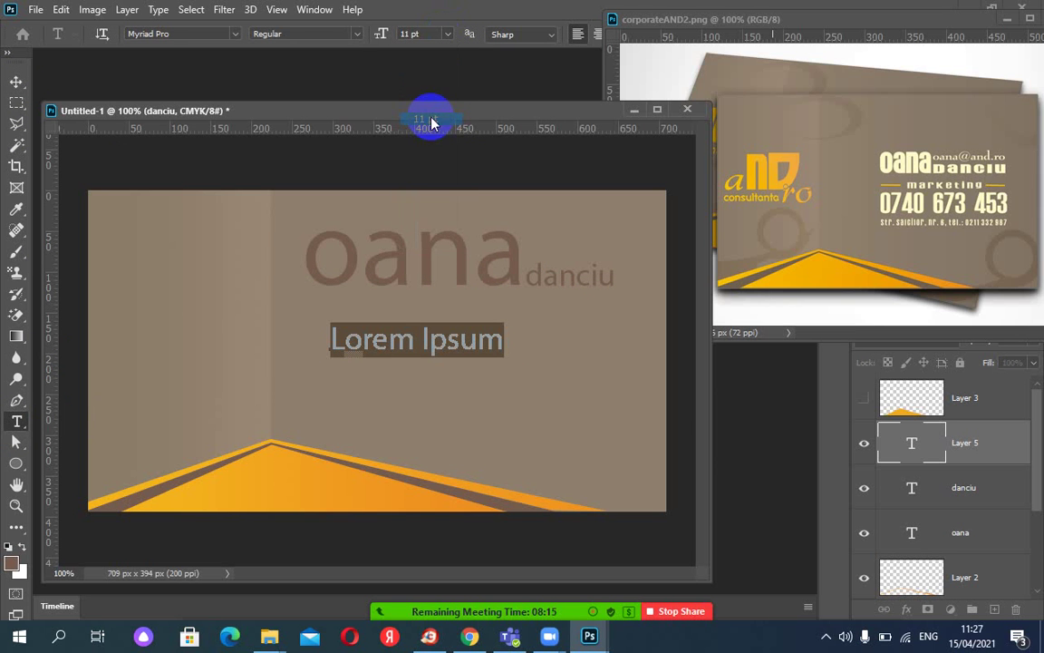
click(385, 340)
key(ctrl+a)
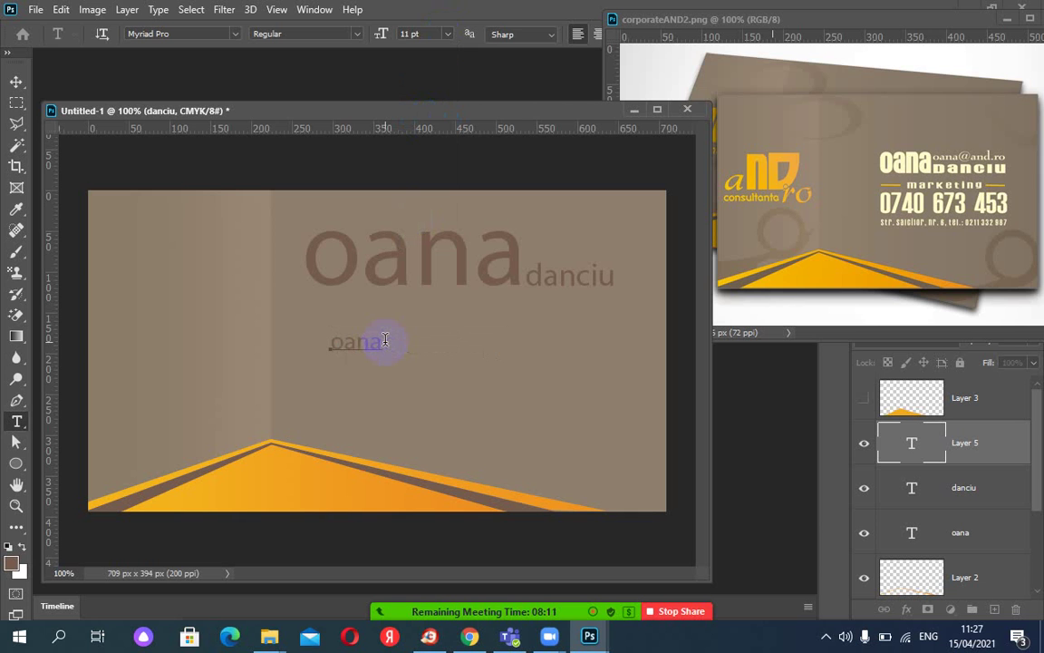
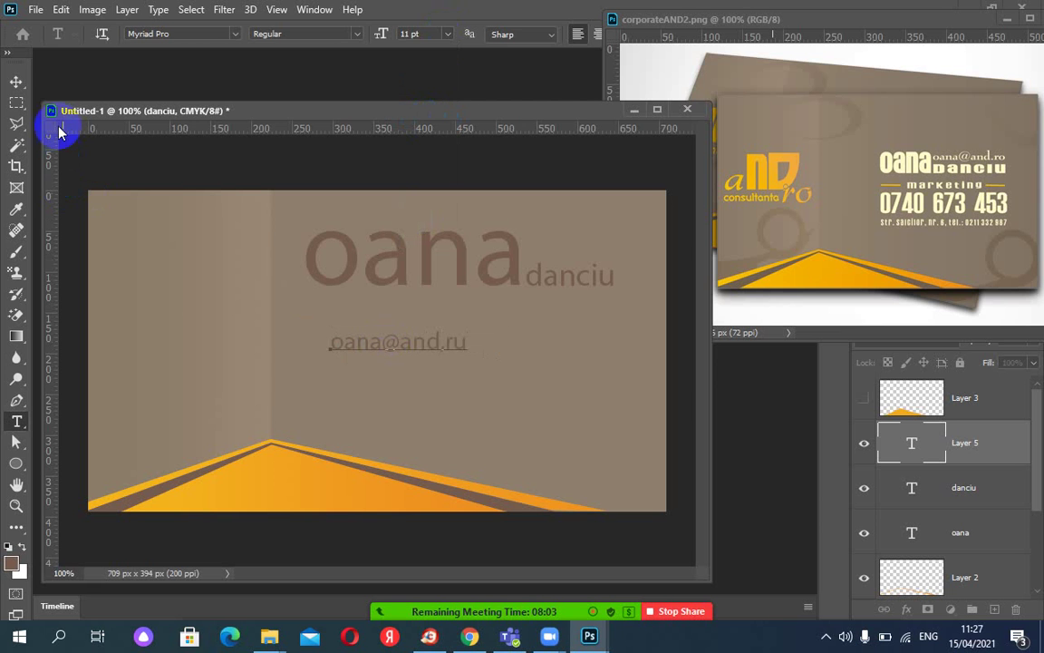
click(17, 82)
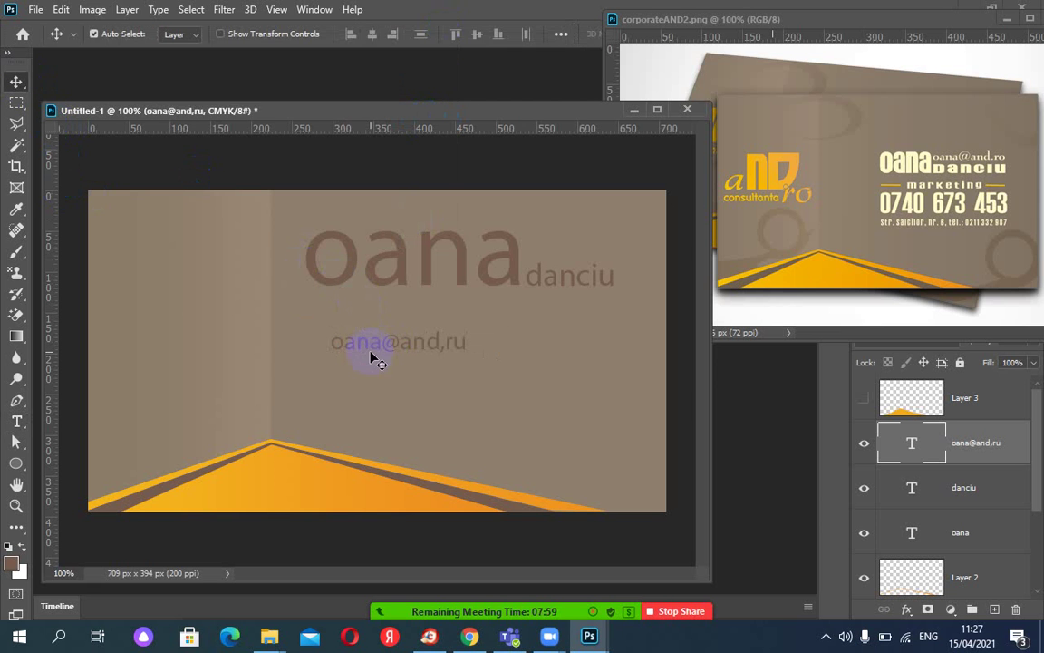
Move the e-mail text beside the first name, above the surname, and narrow it to 81.49% width.
drag(360, 348, 549, 255)
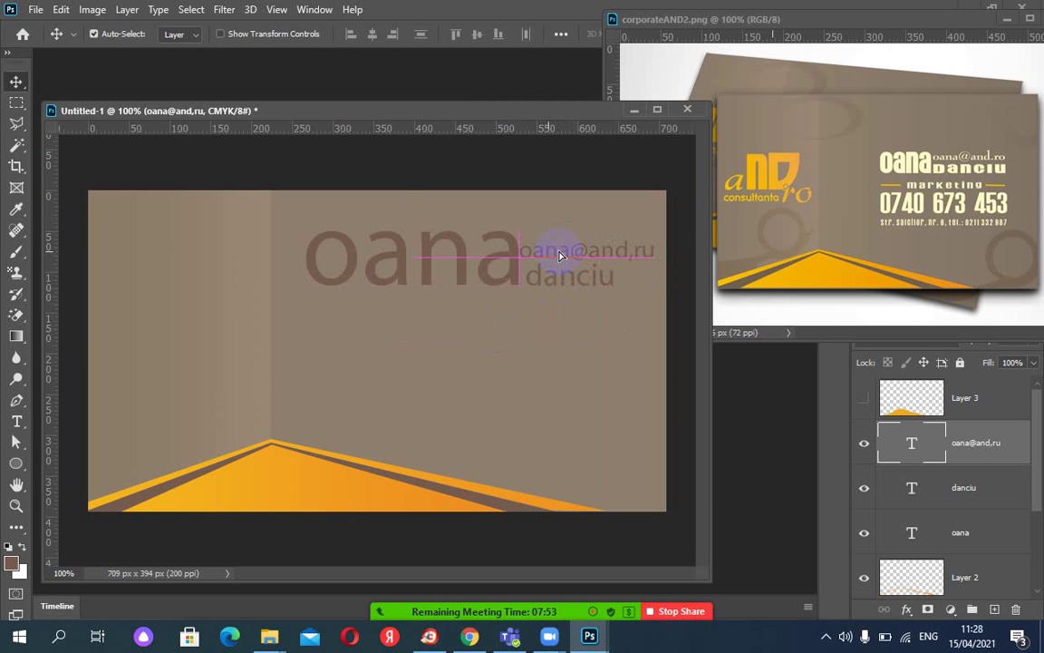
key(ctrl+t)
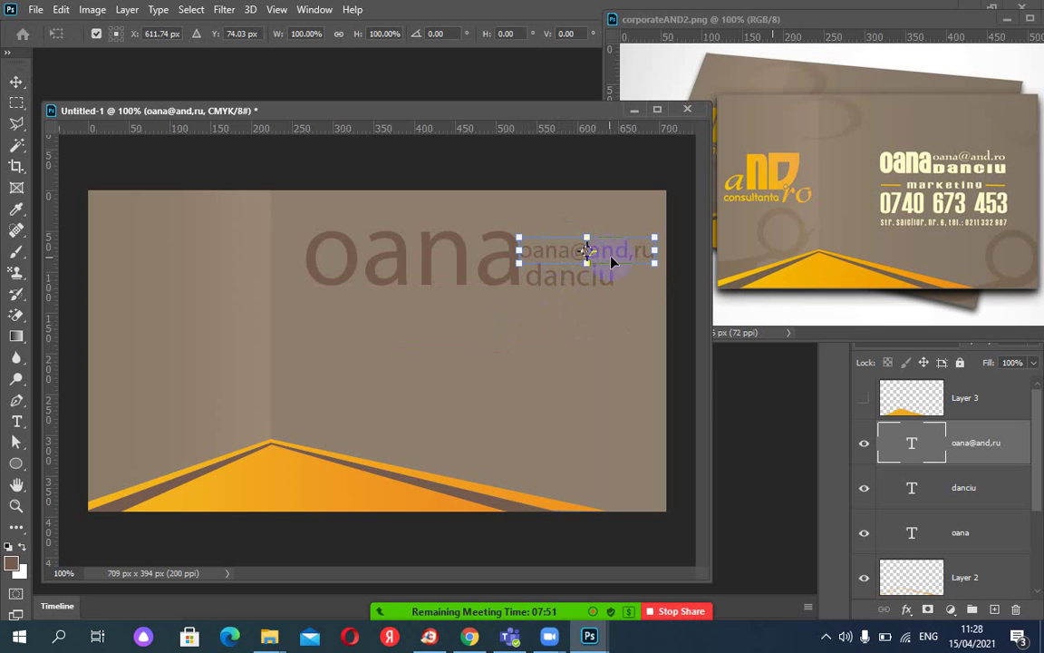
drag(654, 266, 630, 265)
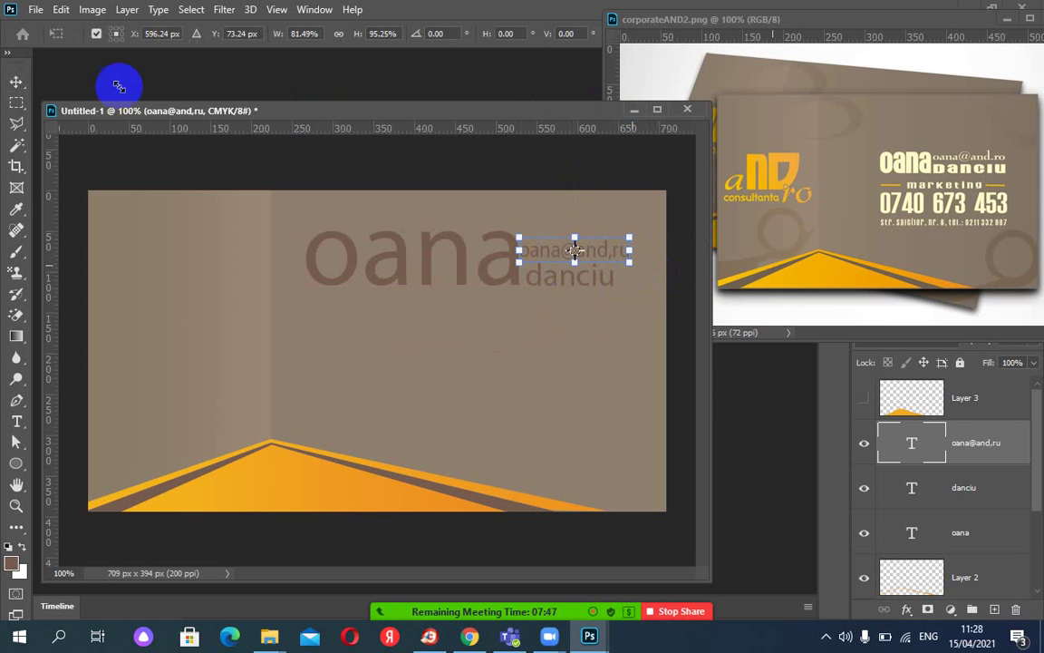
click(15, 82)
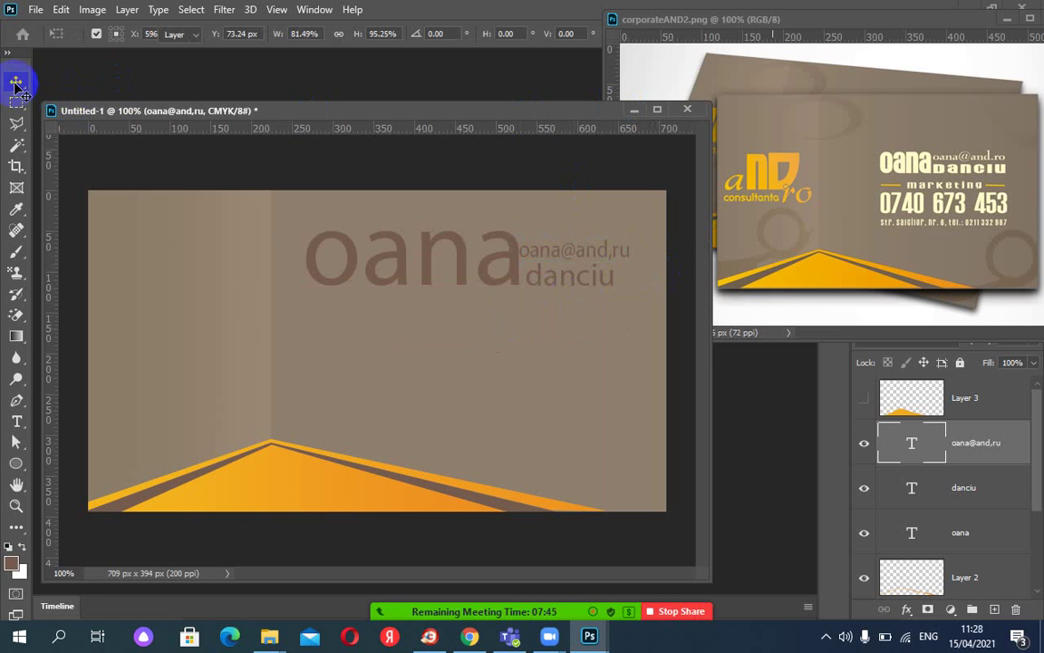
click(540, 287)
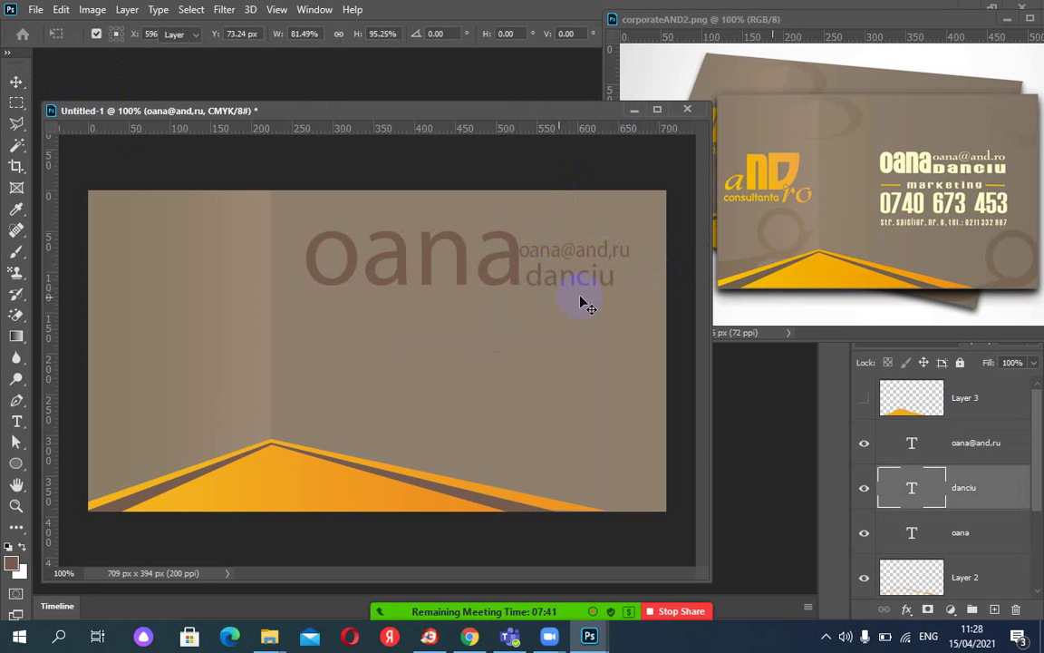
Widen the surname text so it lines up under the e-mail address.
key(ctrl+t)
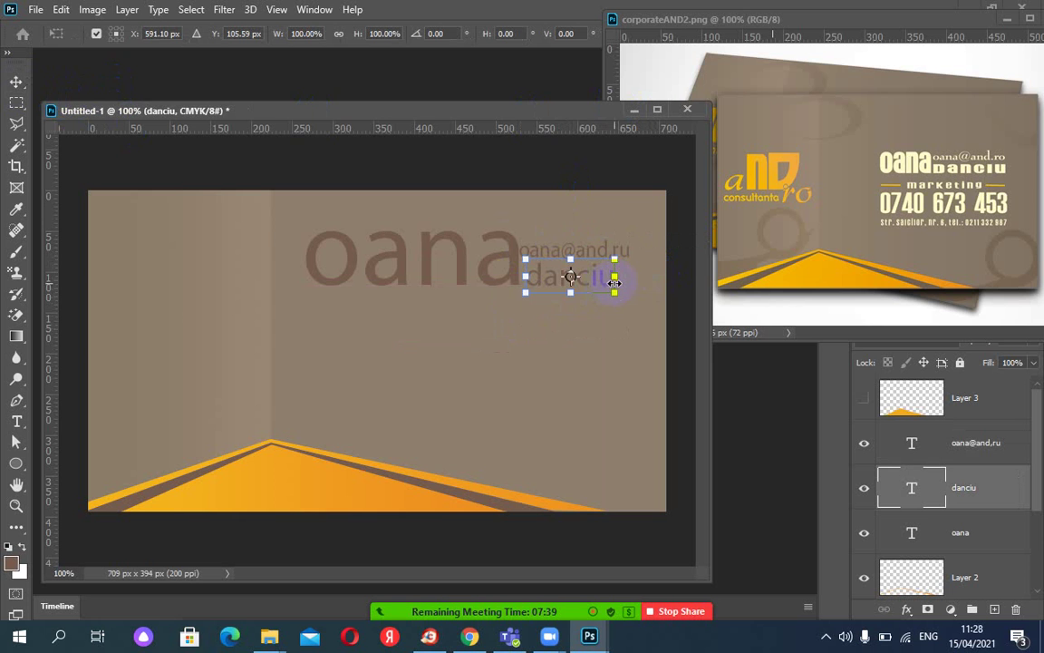
drag(613, 278, 630, 292)
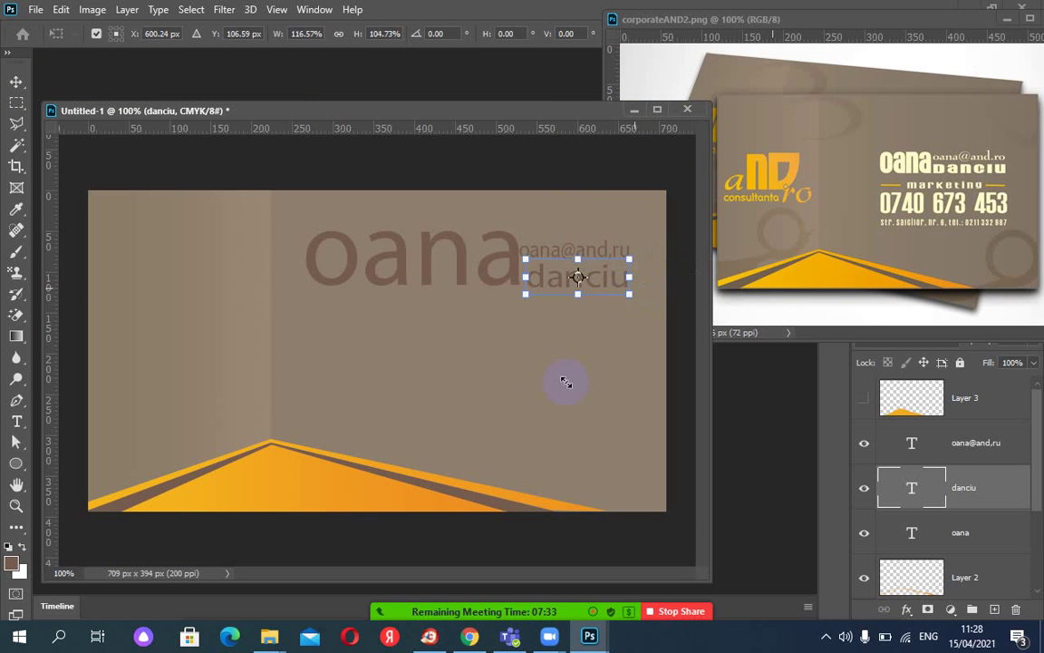
key(Return)
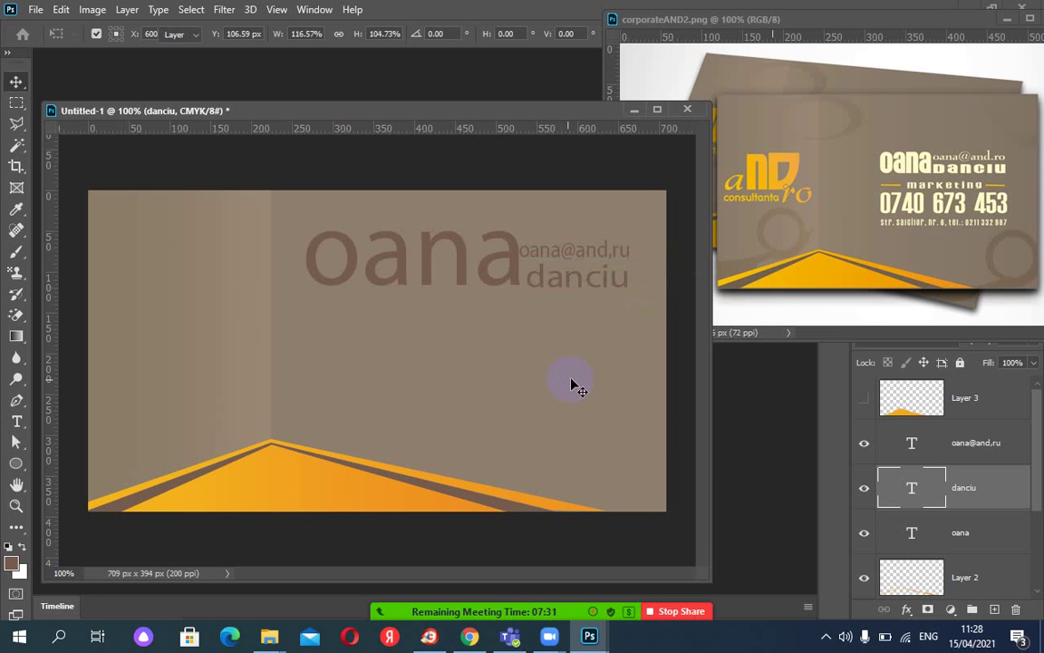
click(585, 282)
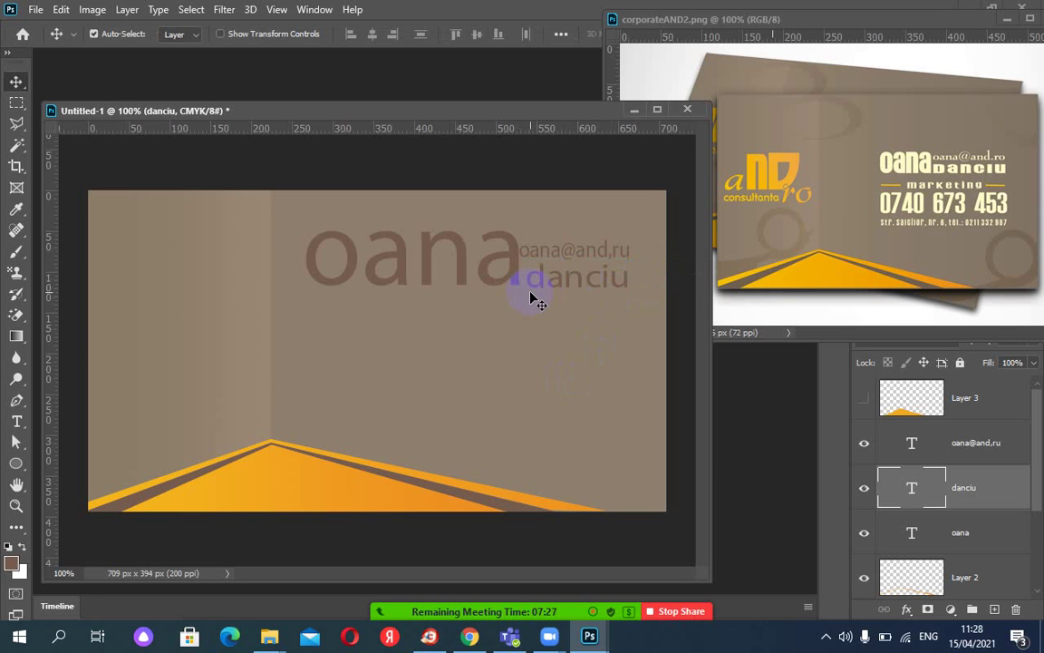
Check the text alignment with a horizontal guide, then hide the guides.
drag(399, 128, 438, 285)
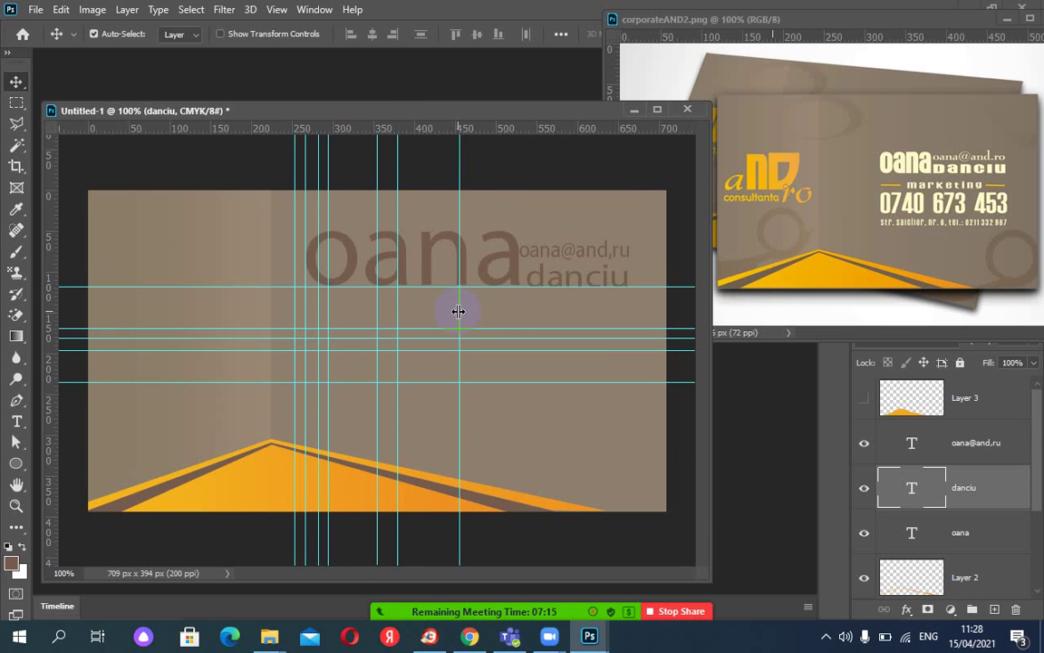
click(540, 278)
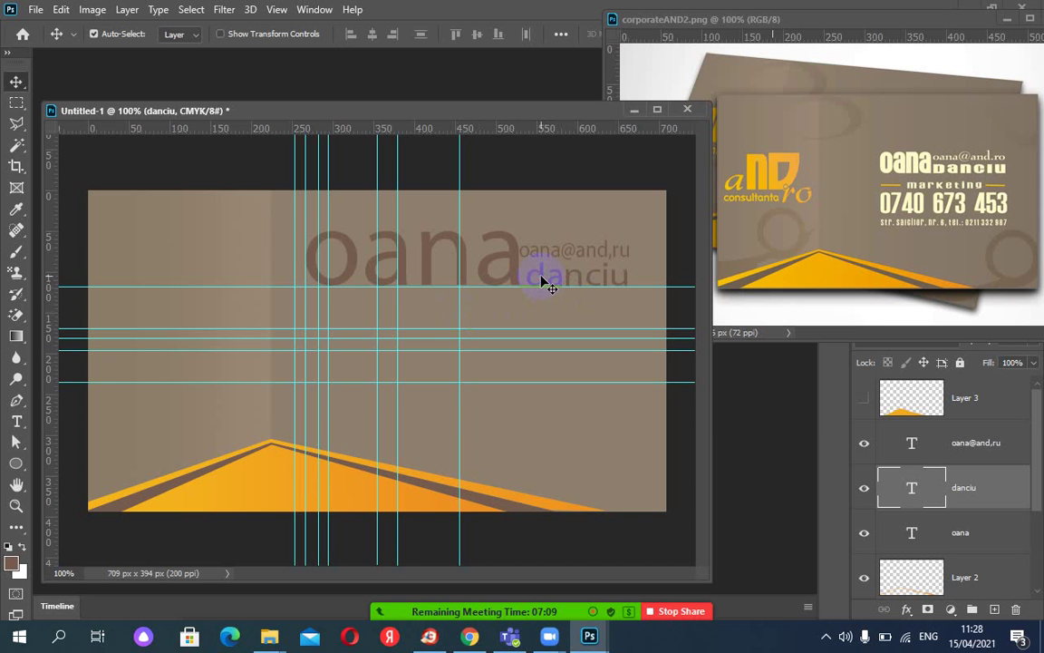
click(276, 10)
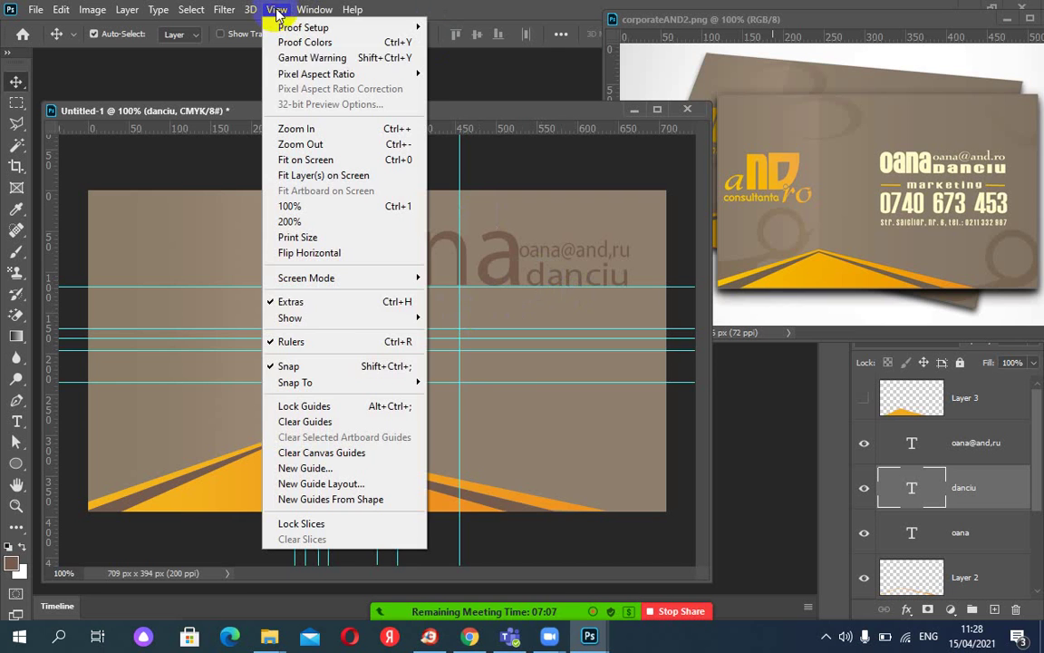
mouse_move(326, 317)
click(449, 313)
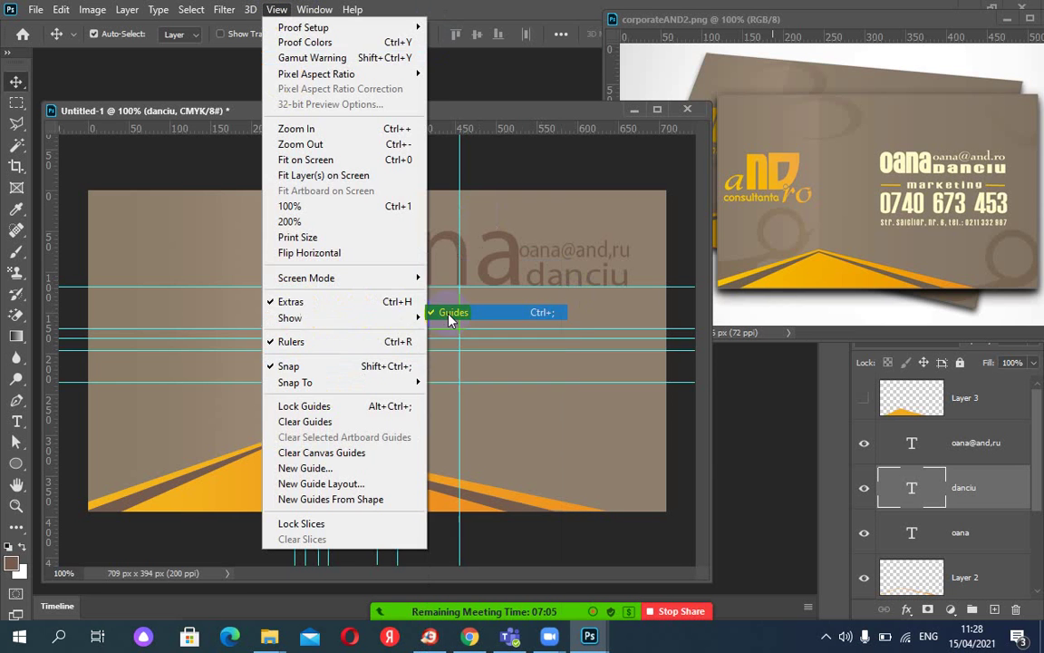
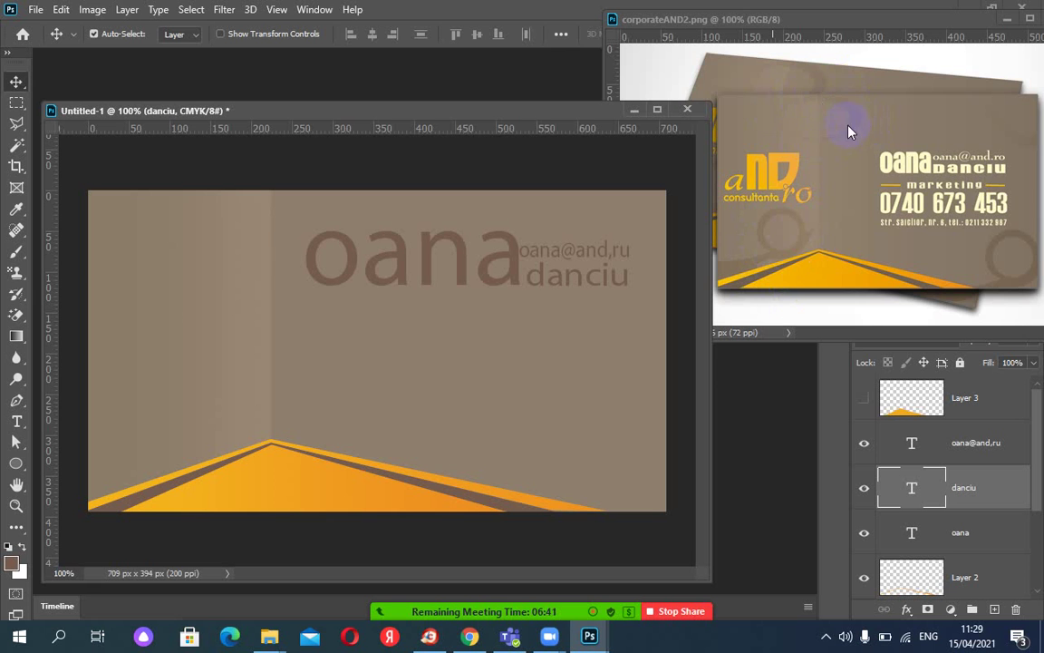
Draw an oval selection with the Elliptical Marquee Tool in the card's centre.
click(16, 104)
right_click(18, 106)
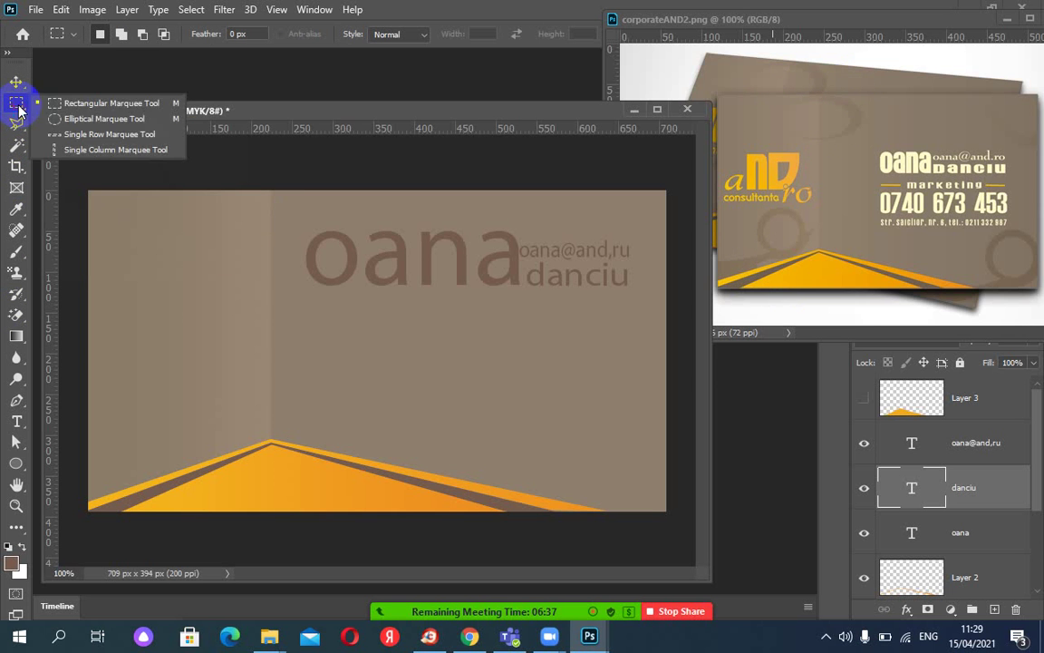
click(80, 116)
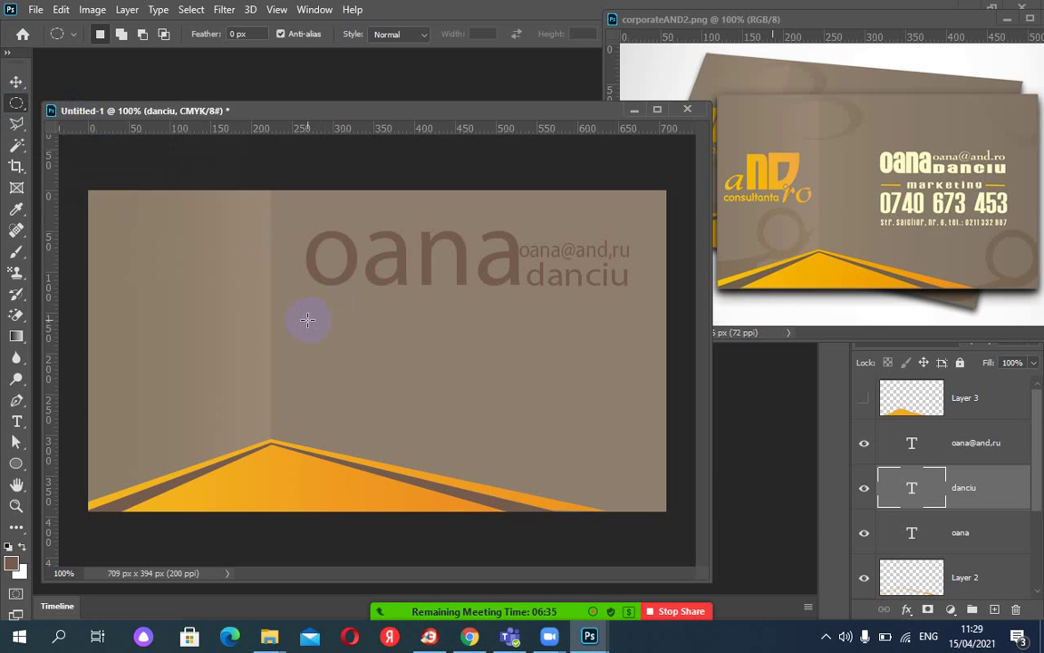
drag(308, 319, 477, 398)
click(480, 396)
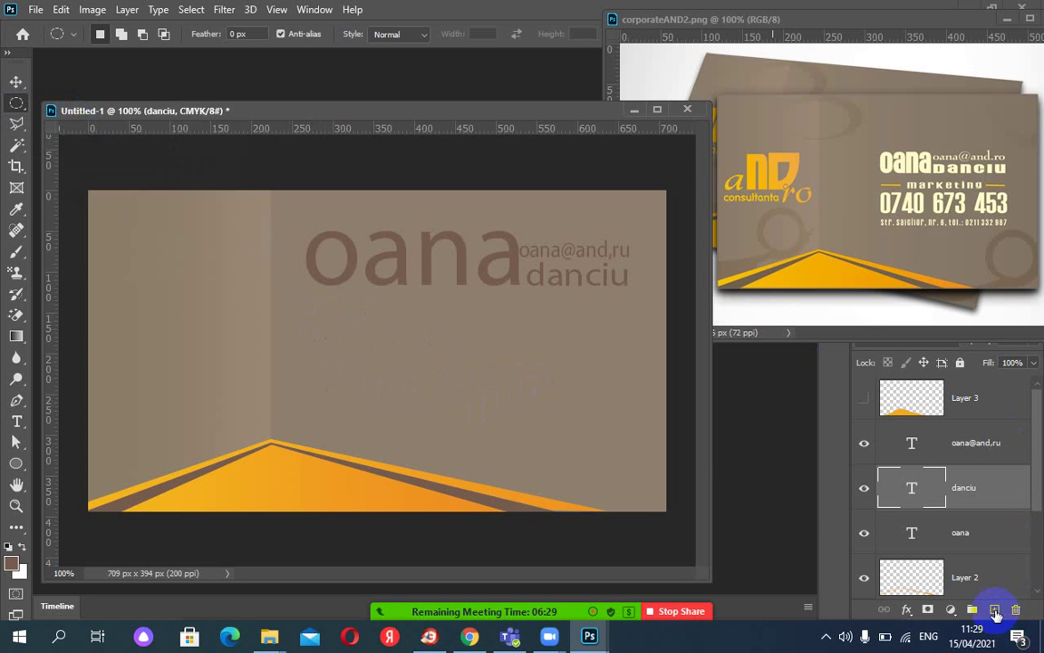
Fill the oval with dark brown on a new Layer 5.
click(994, 609)
key(ctrl+shift+d)
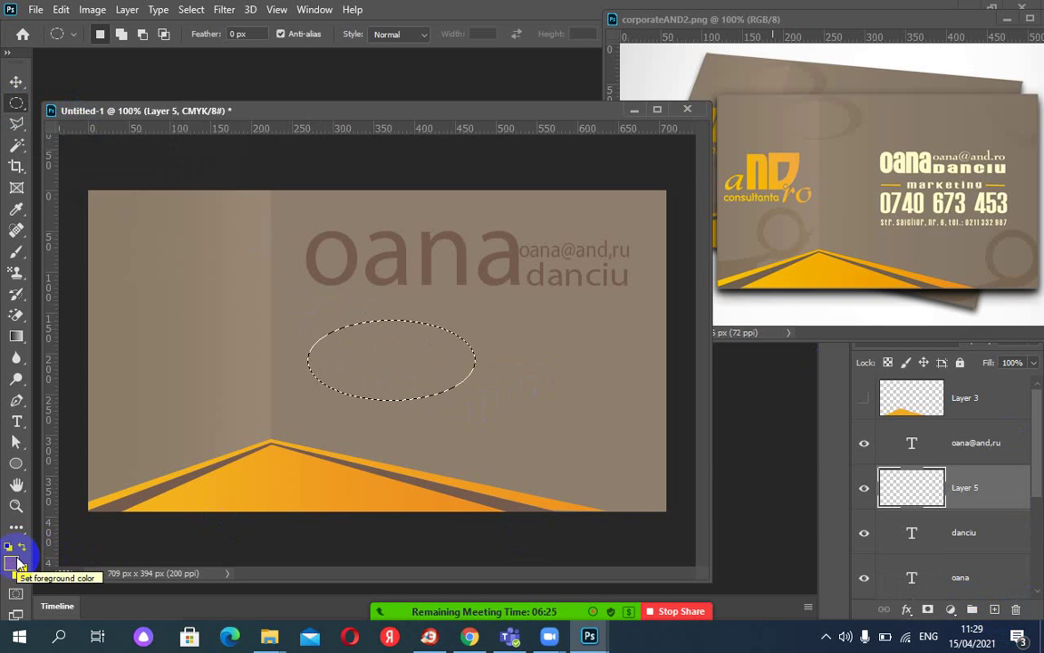
click(14, 562)
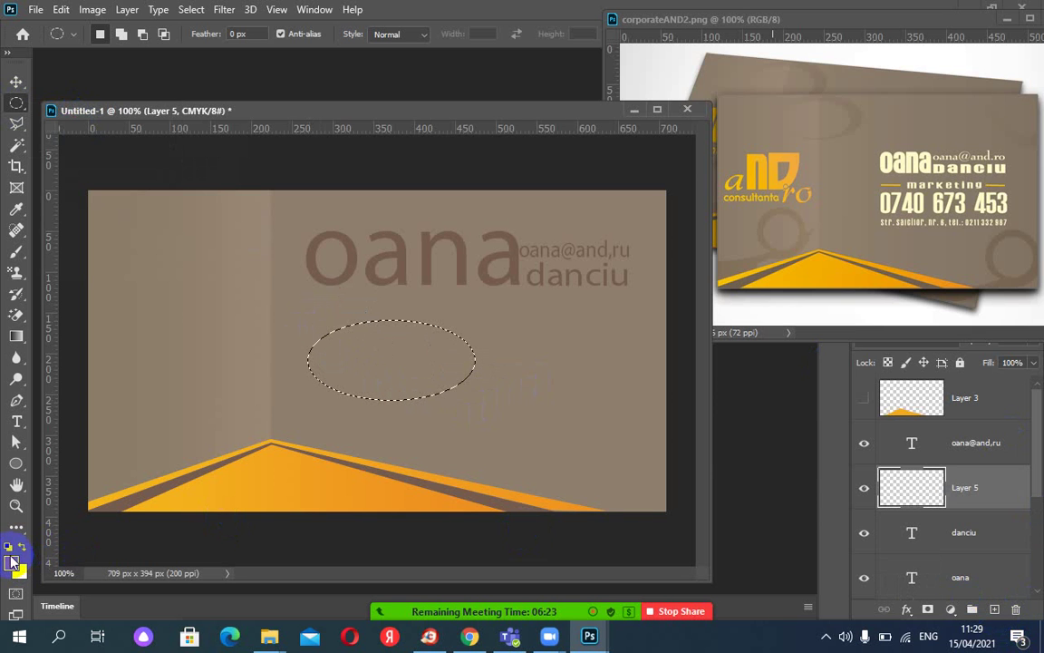
key(alt+BackSpace)
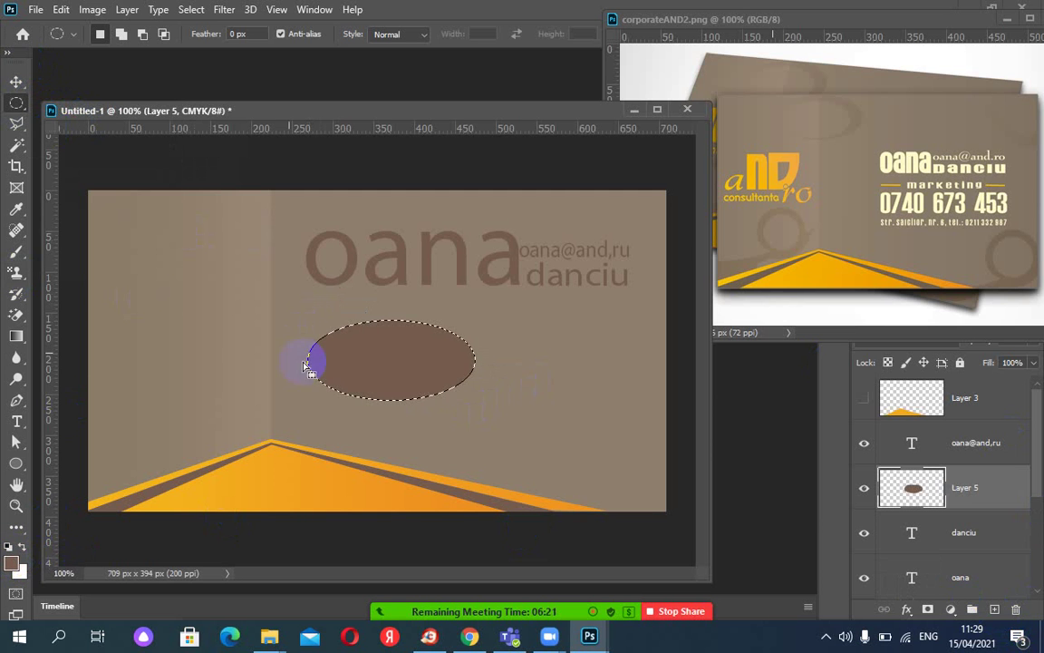
drag(399, 358, 401, 359)
drag(399, 360, 401, 361)
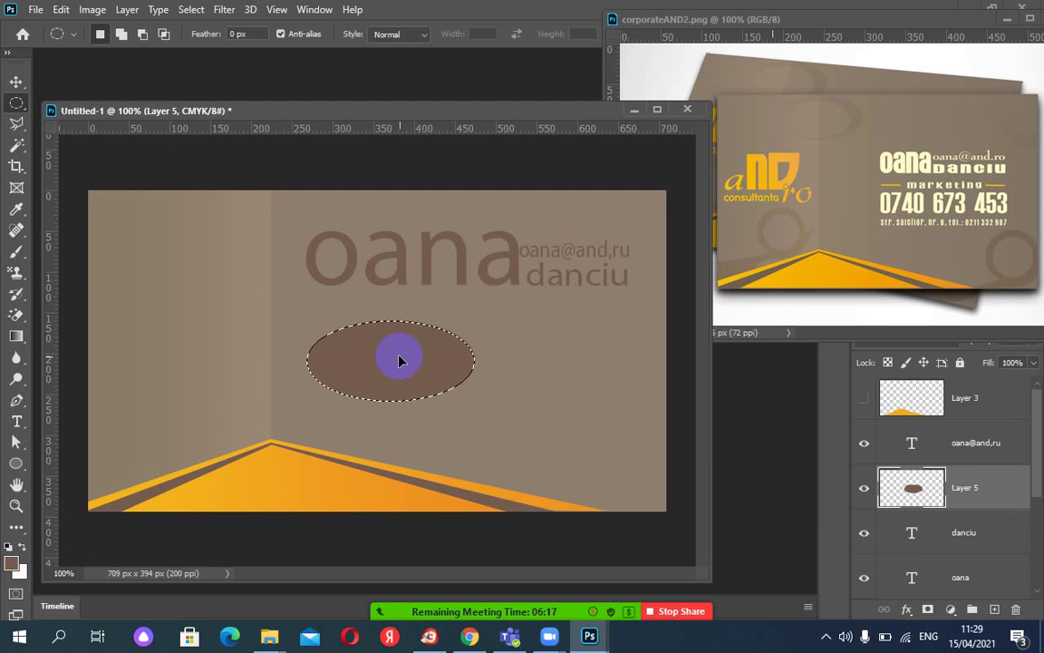
Transform the oval selection to 91.75% width and 89.90% height, offset left inside the brown ellipse.
click(192, 11)
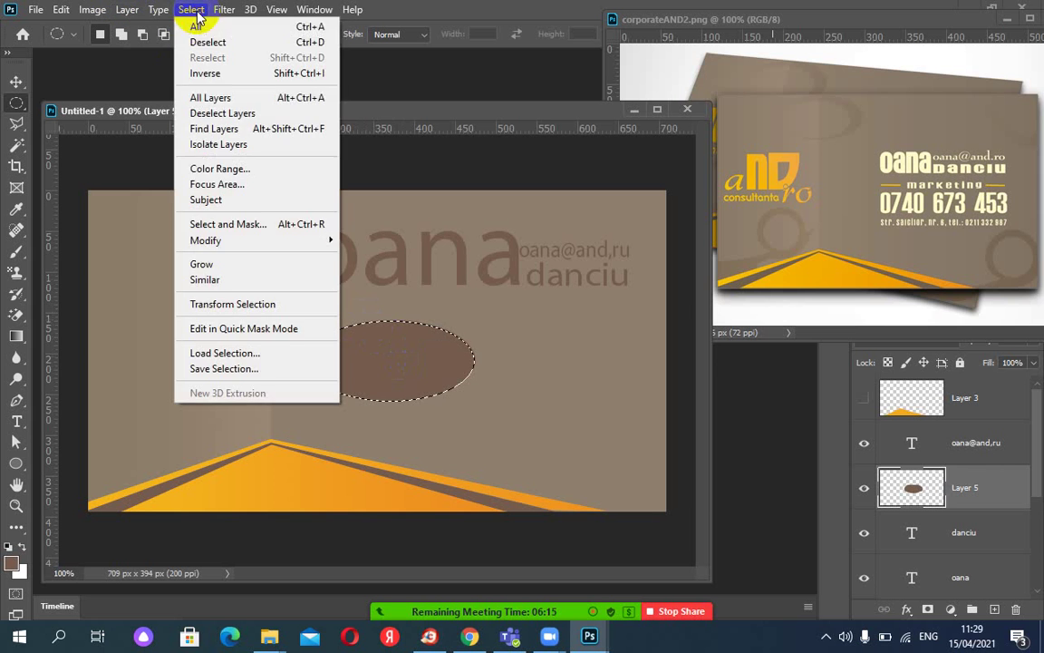
mouse_move(241, 249)
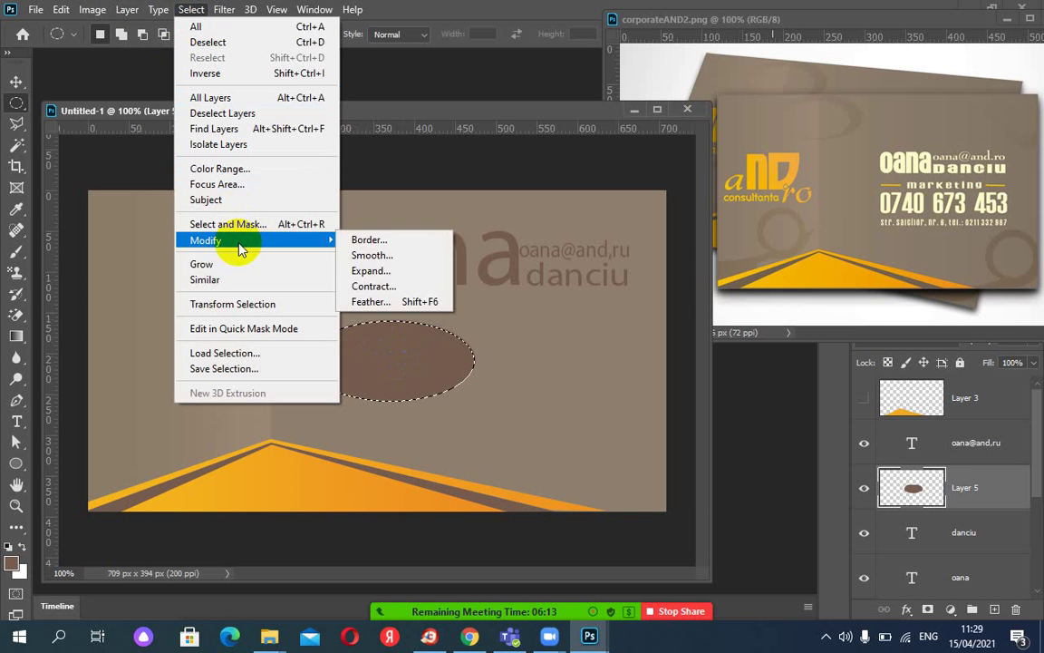
click(254, 304)
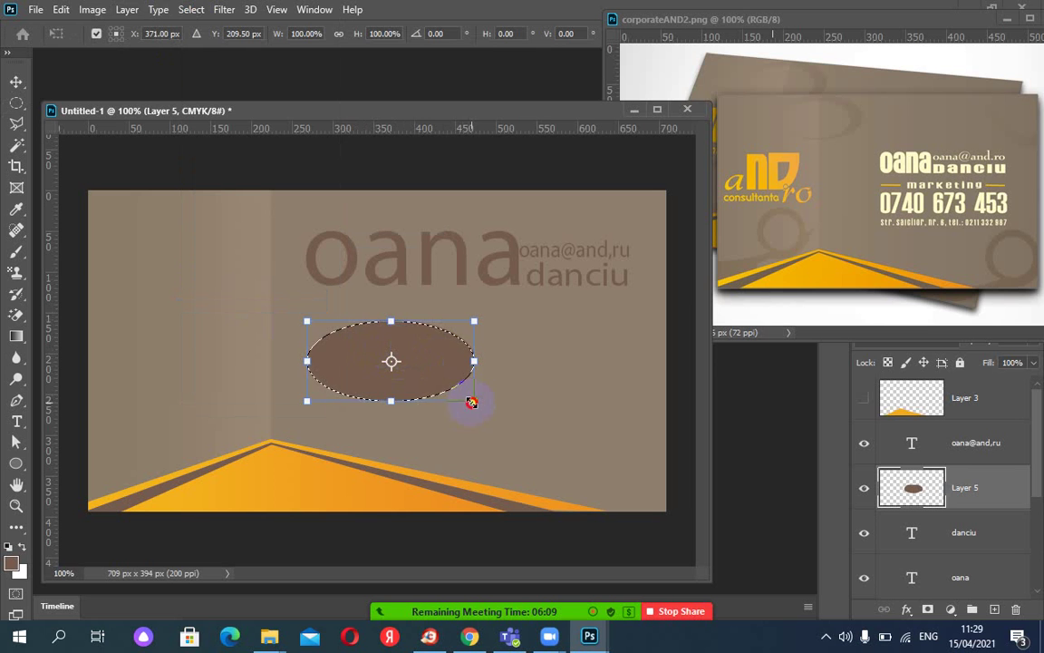
drag(472, 403, 462, 399)
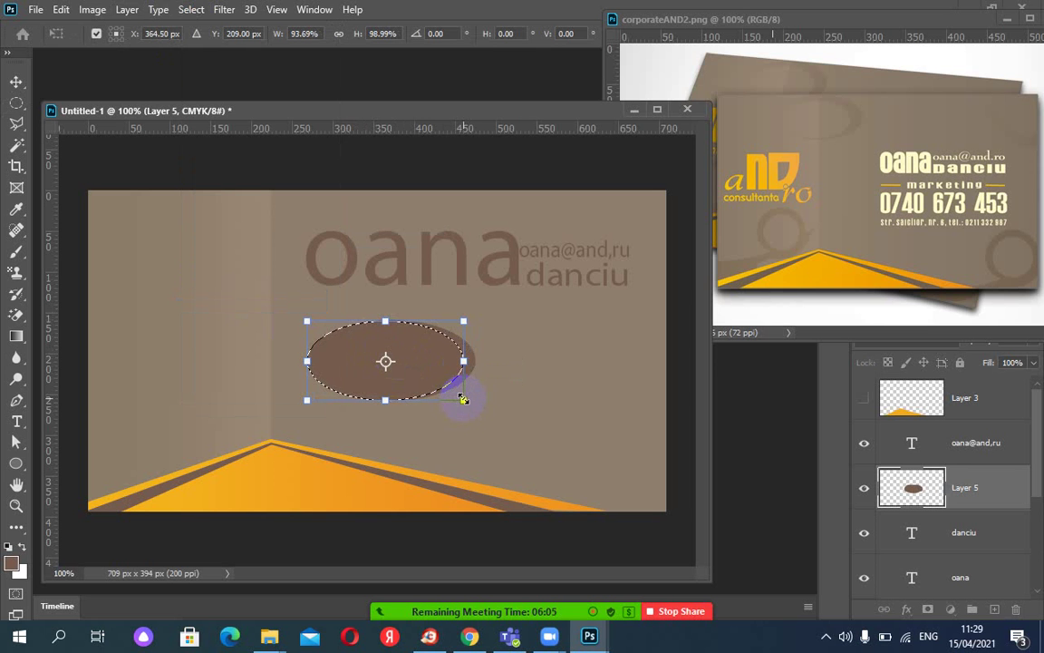
click(414, 369)
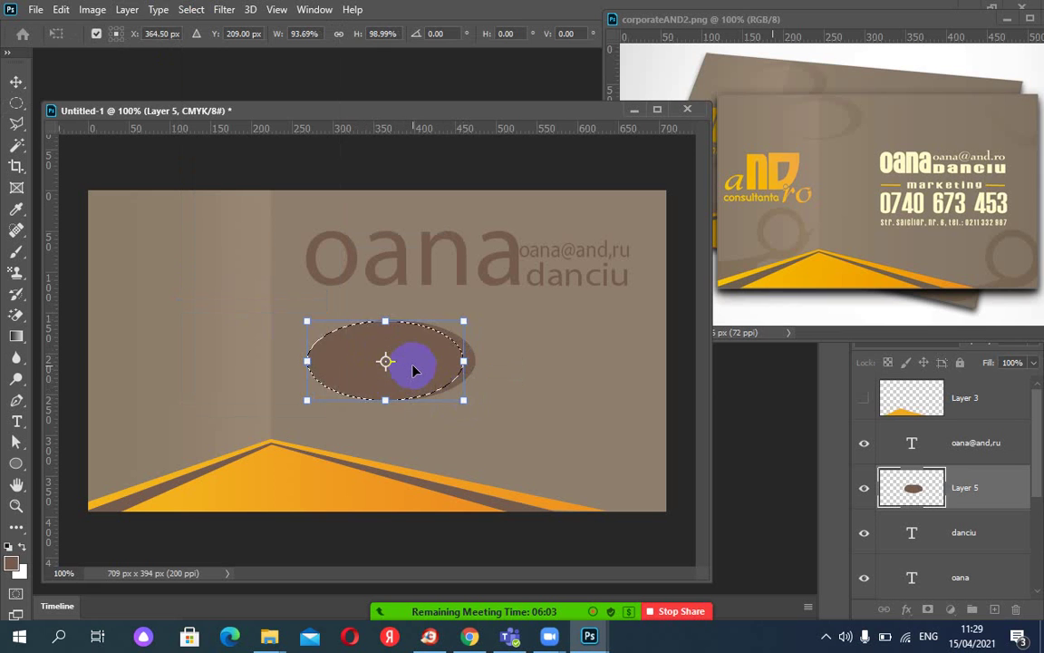
drag(413, 368, 448, 396)
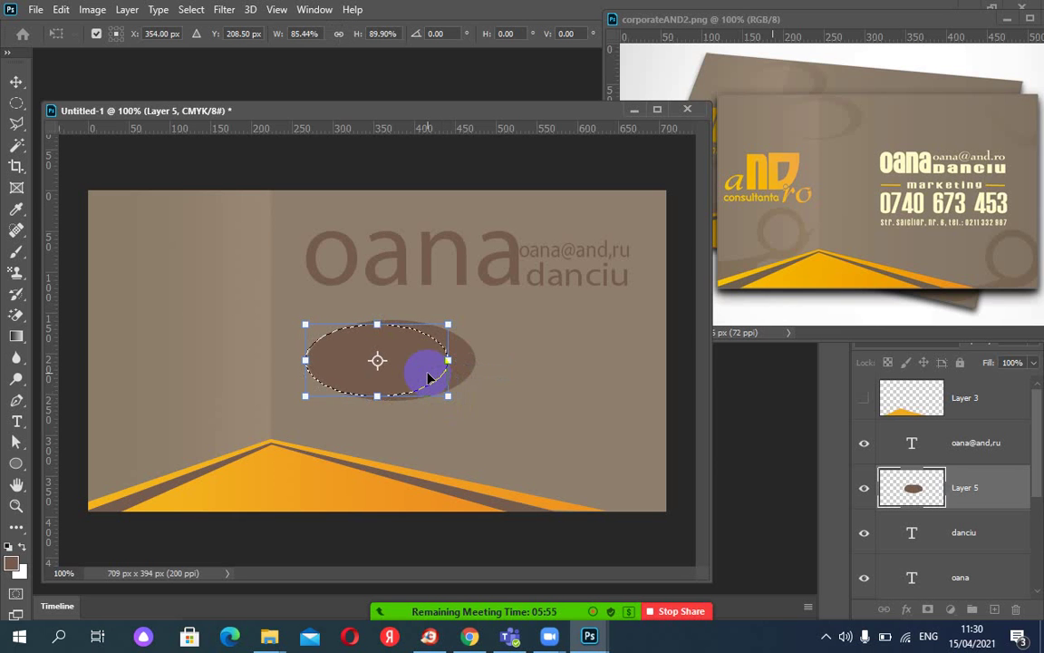
key(Right)
key(Right)
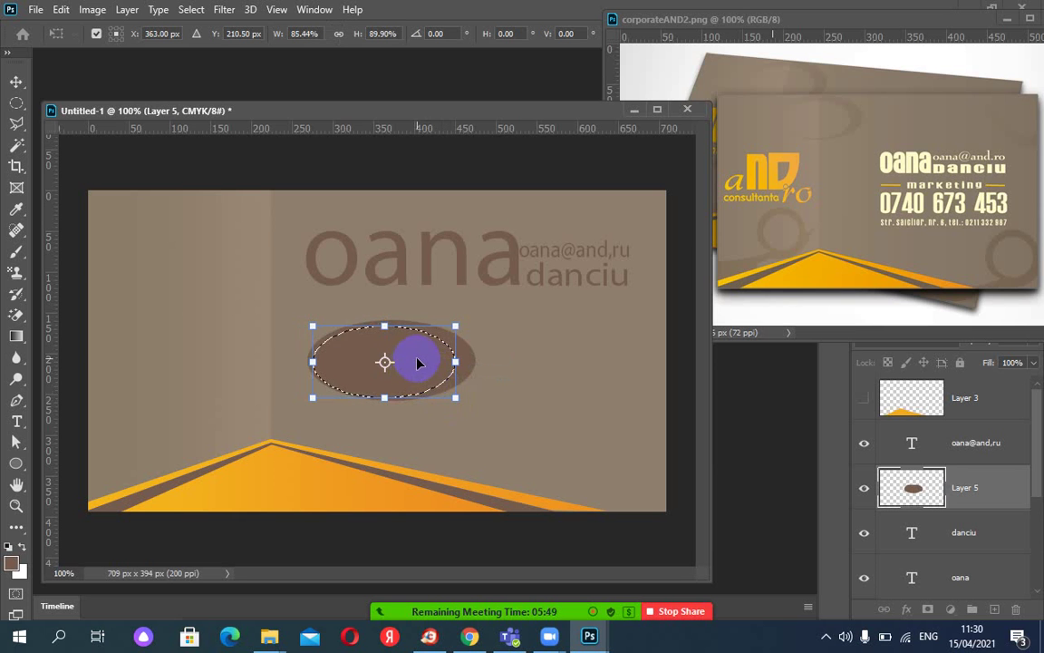
drag(310, 364, 302, 363)
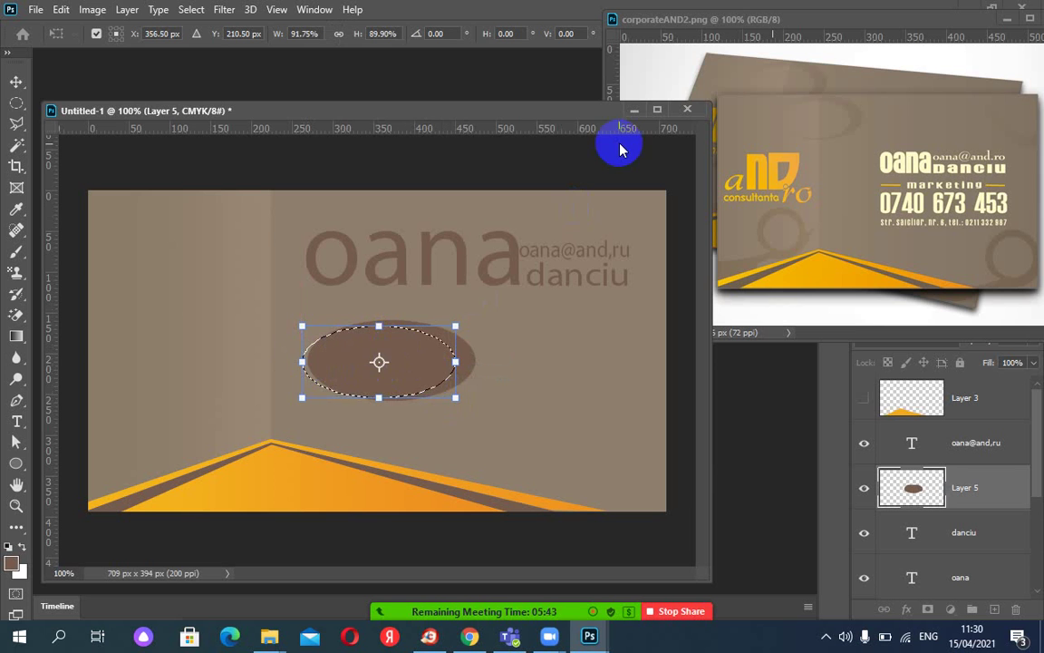
key(Return)
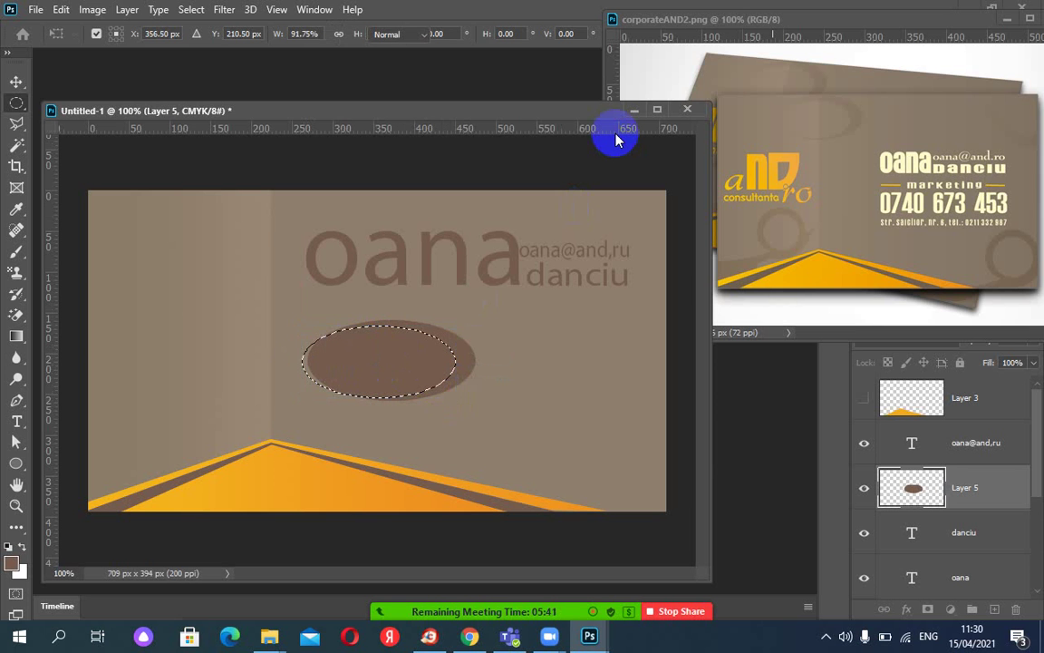
Delete the selected inner oval to leave a brown crescent, then scale it to about 66%.
key(Delete)
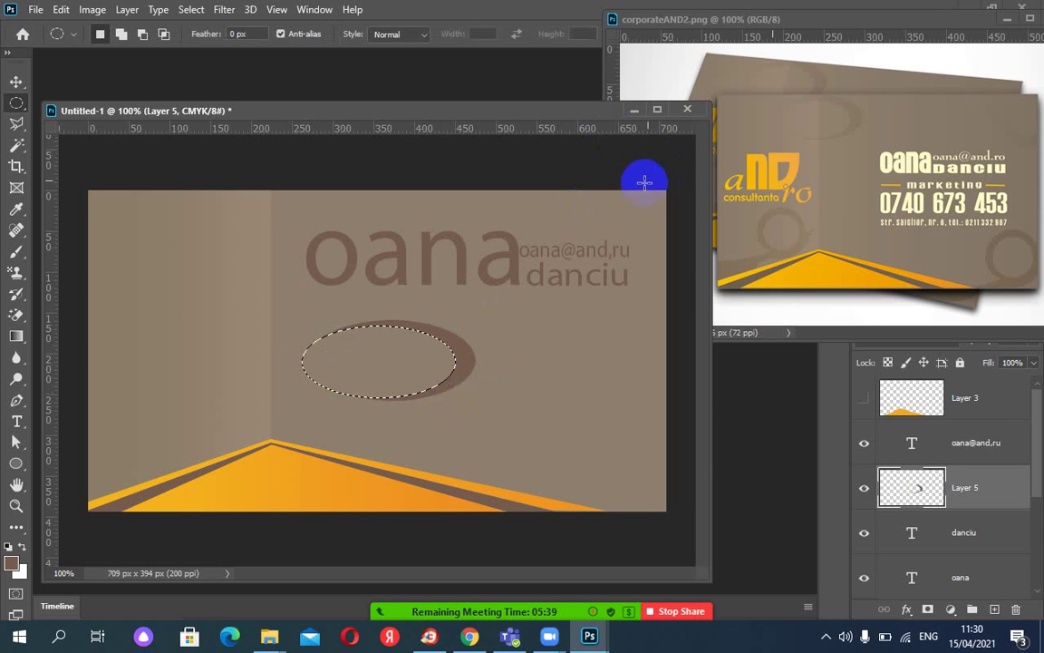
key(ctrl+d)
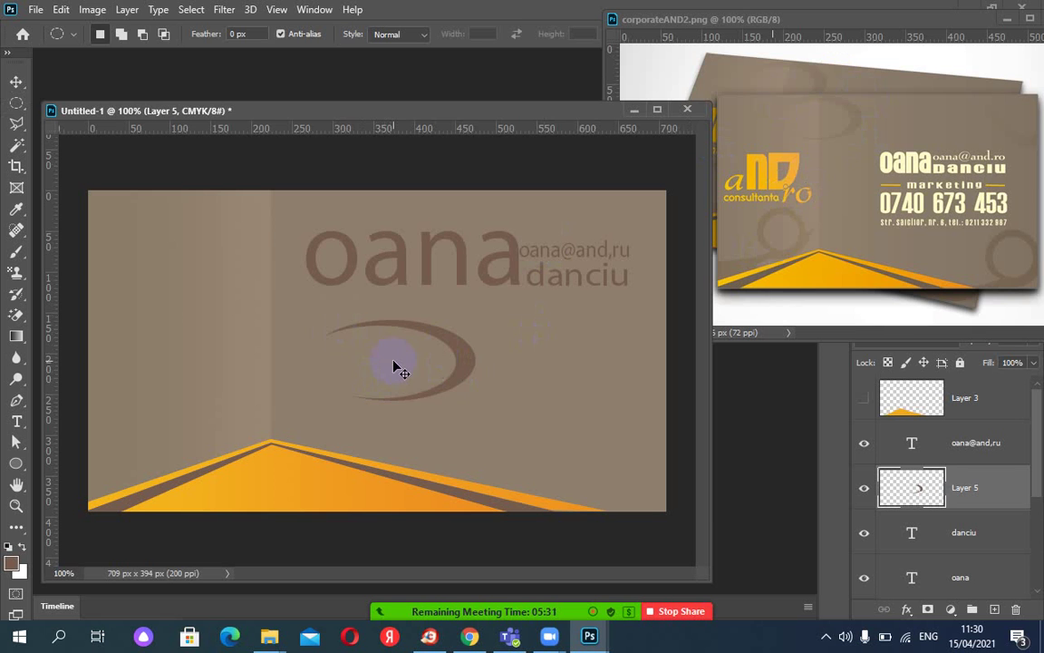
key(ctrl+t)
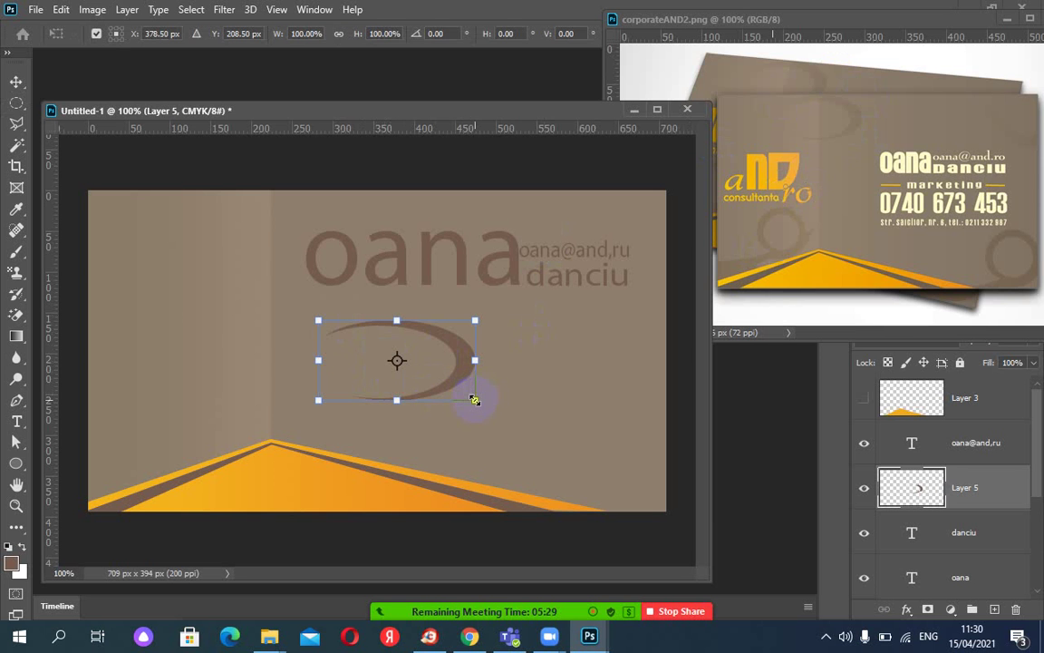
drag(472, 402, 452, 377)
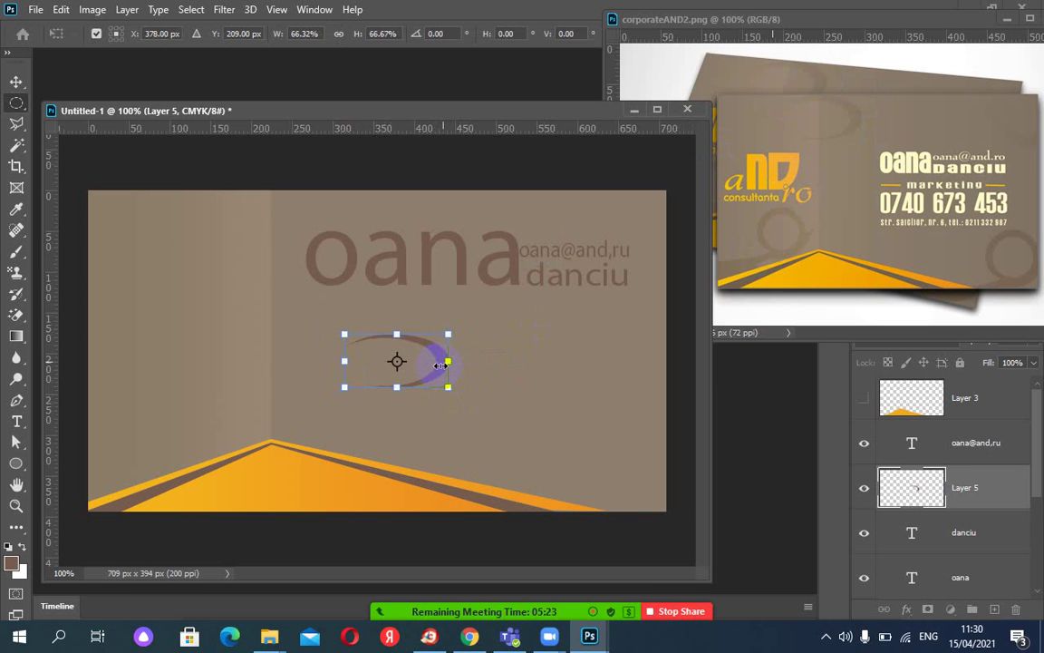
click(17, 102)
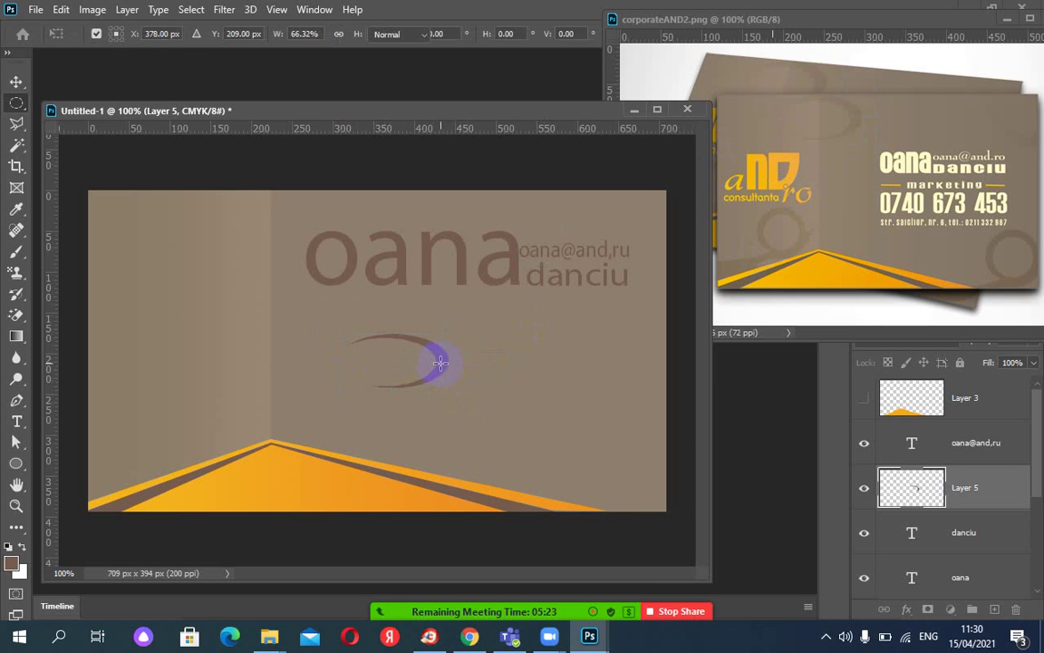
Alt-drag the crescent toward the card's top edge, creating Layer 5 copy.
click(16, 80)
drag(440, 353, 676, 333)
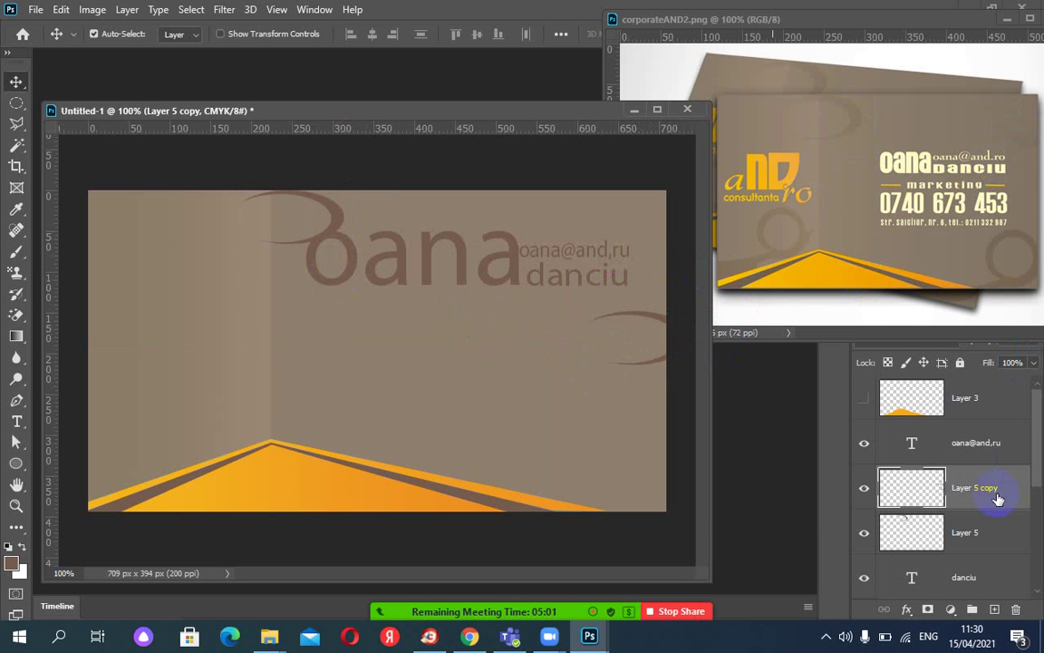
click(912, 491)
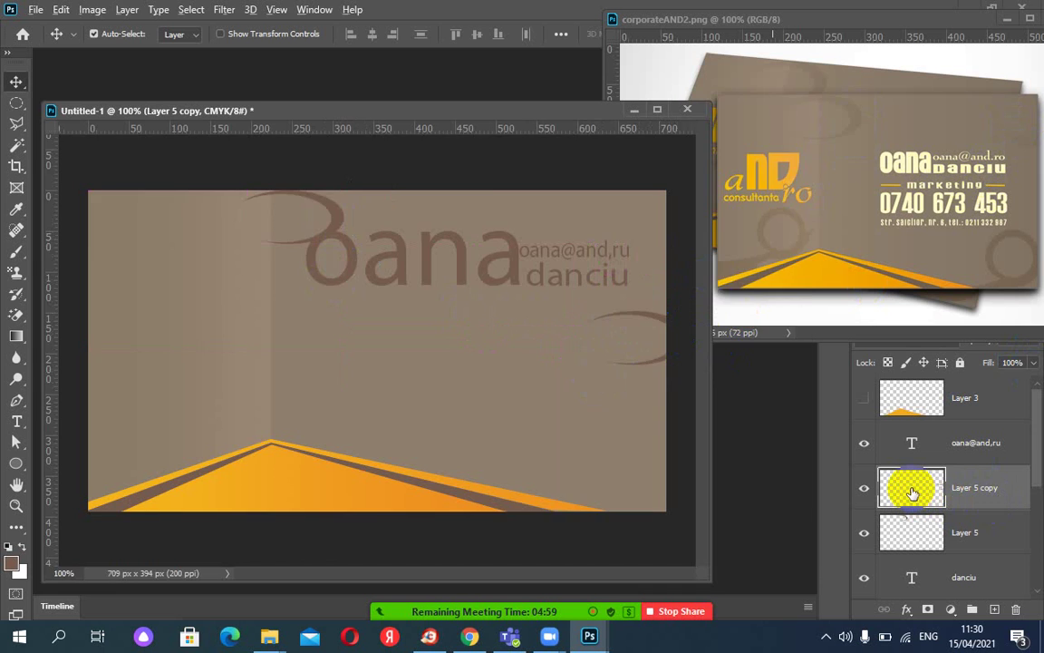
key(ctrl+plus)
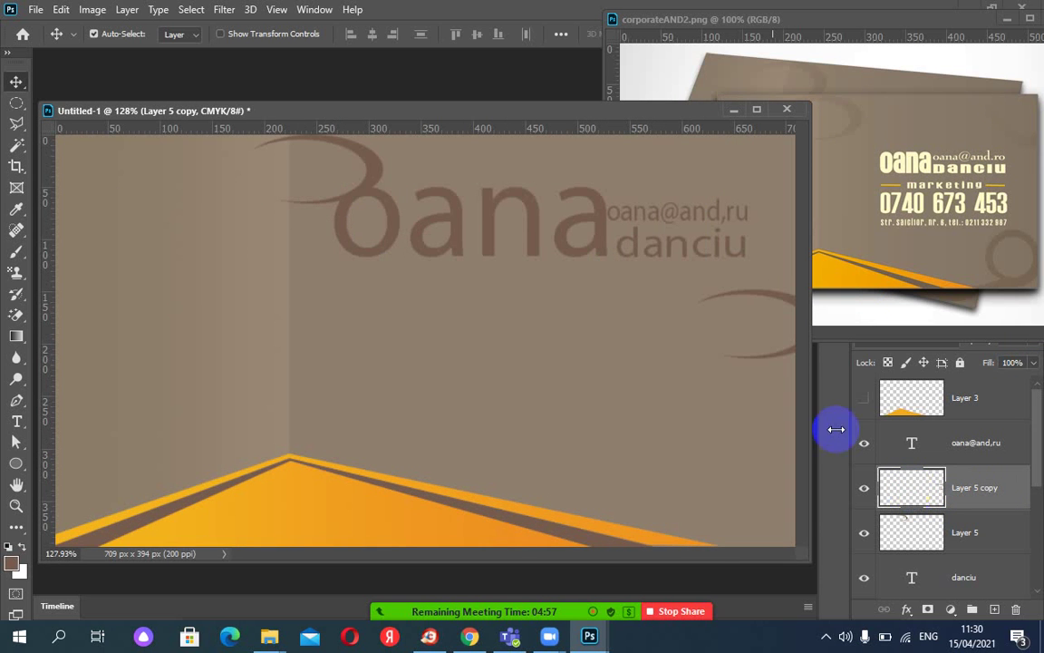
key(ctrl+minus)
click(921, 489)
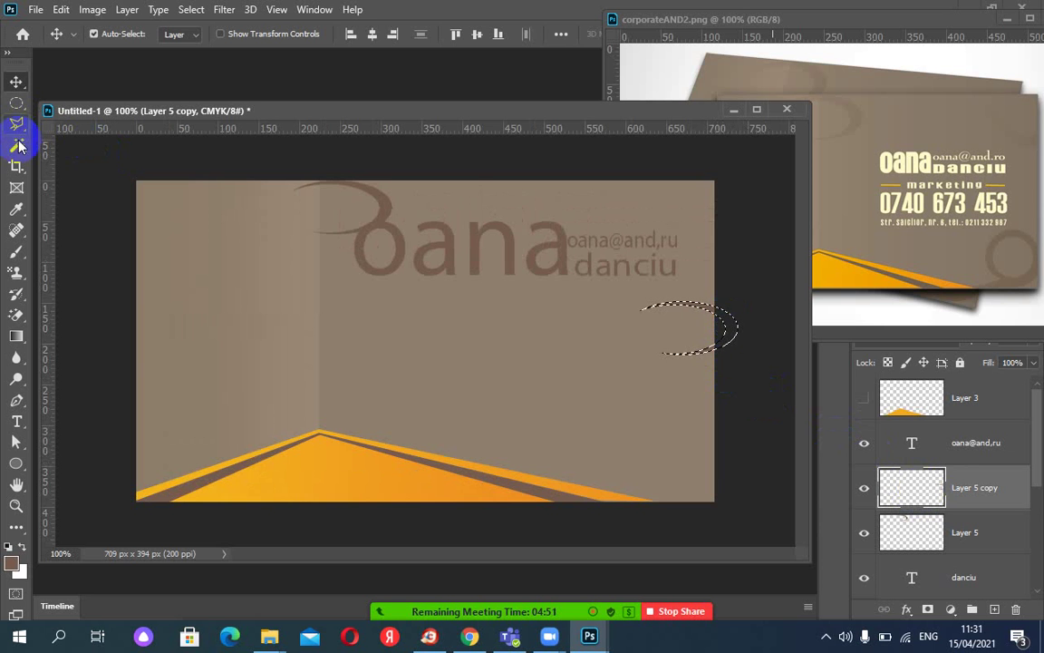
Deselect and nudge the crescents into place at the top and right edges.
click(17, 208)
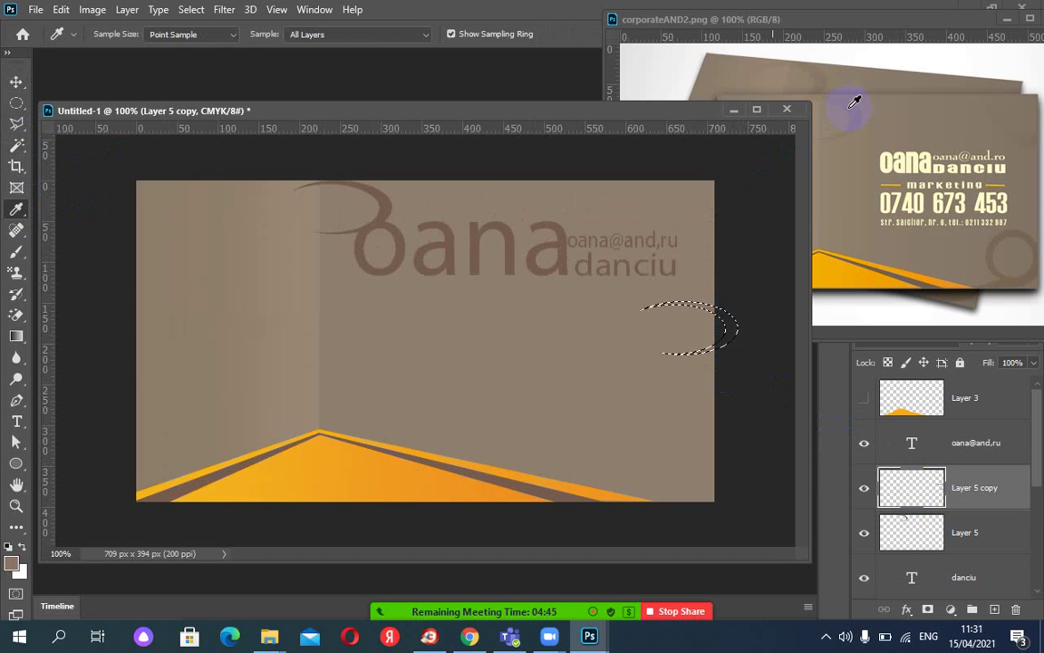
key(ctrl+d)
click(20, 84)
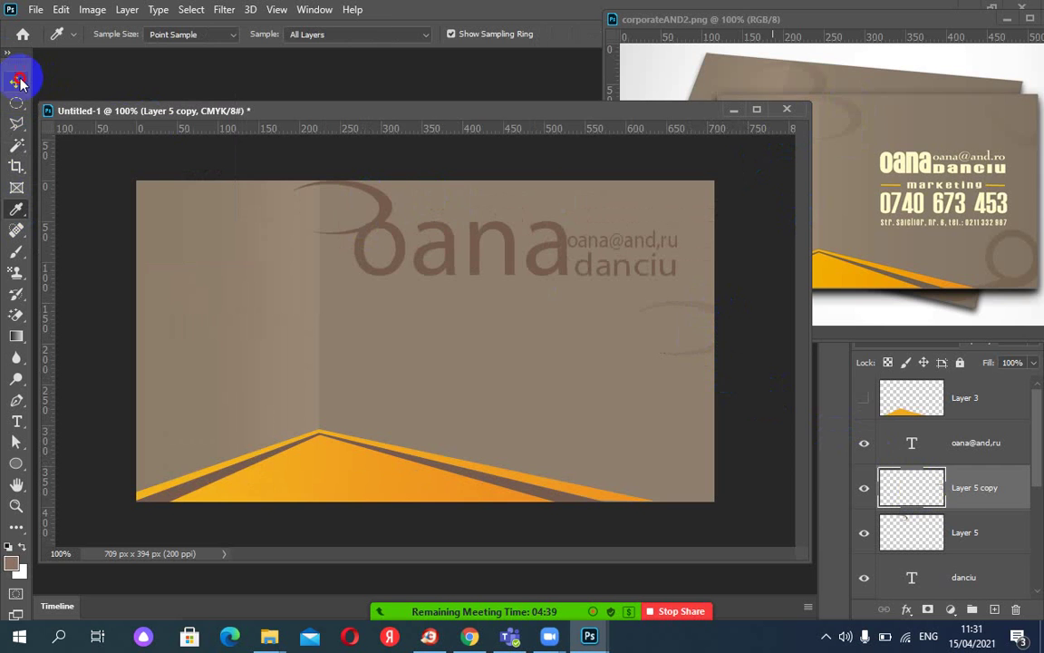
click(393, 203)
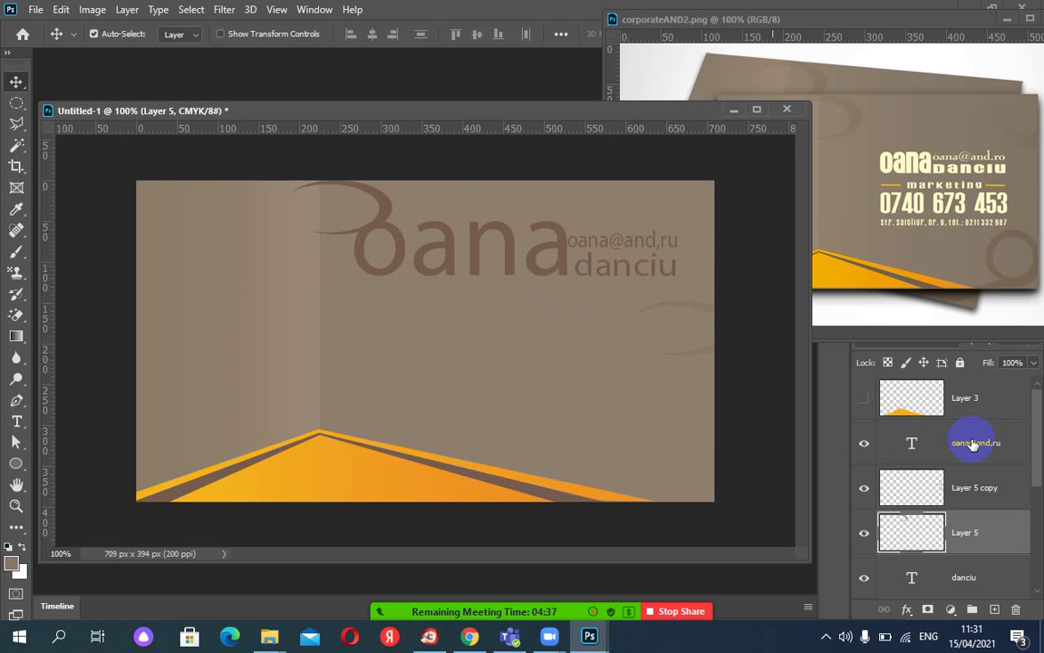
click(911, 535)
drag(911, 535, 921, 489)
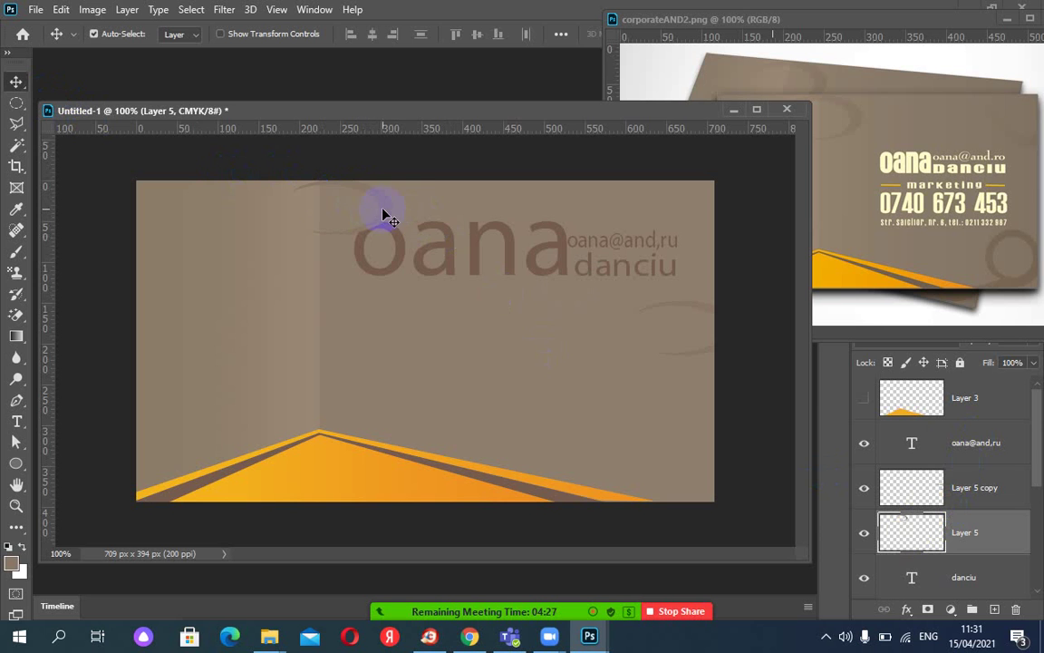
drag(386, 214, 372, 203)
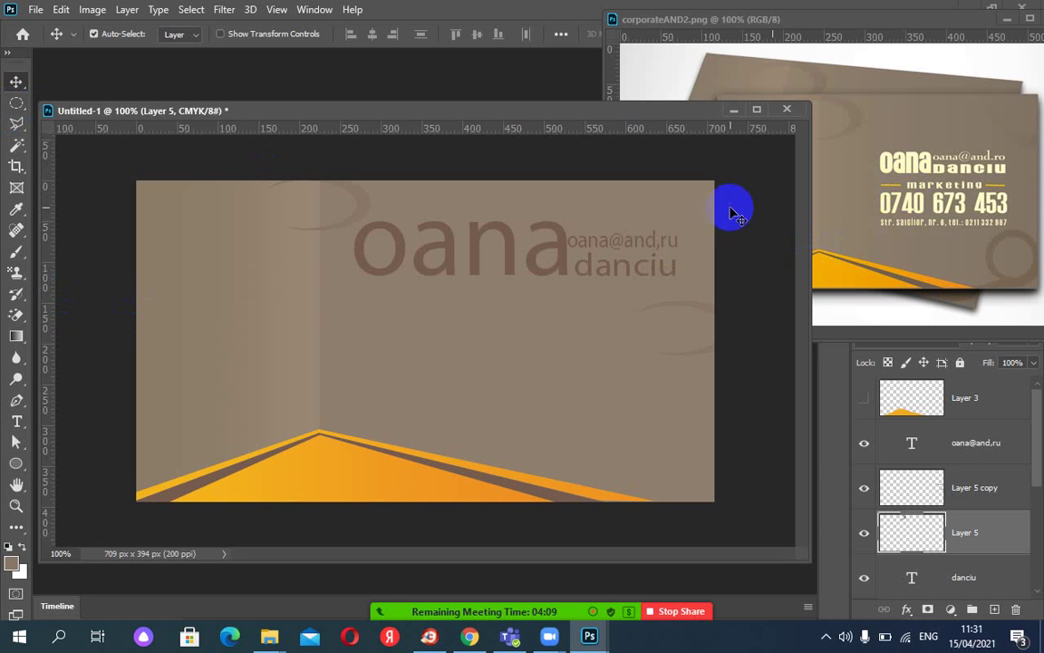
click(18, 106)
drag(18, 106, 52, 109)
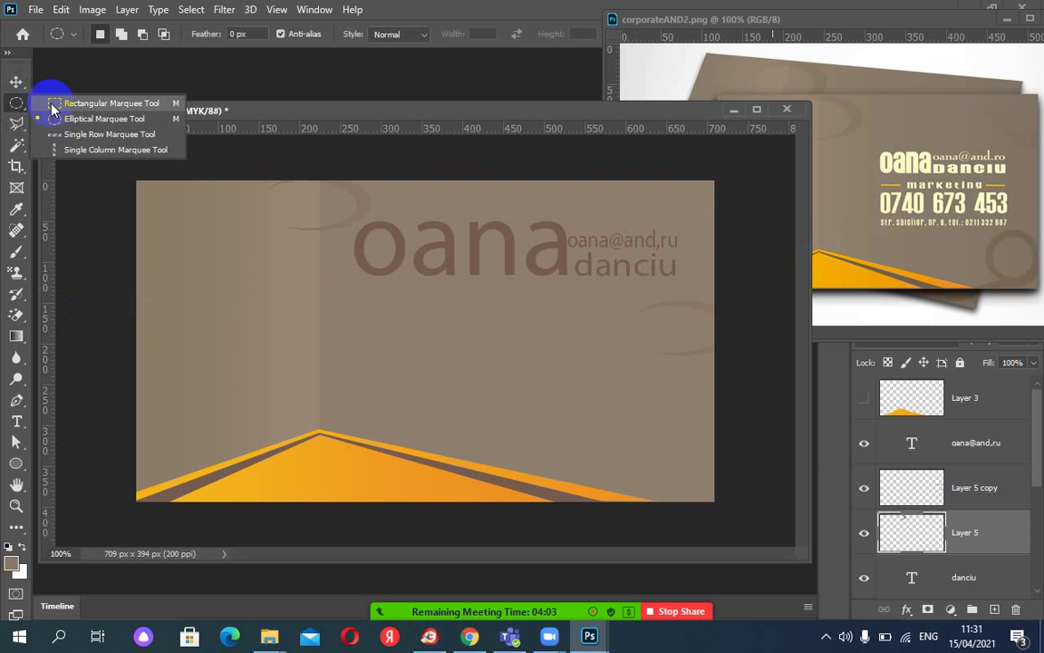
drag(52, 108, 52, 105)
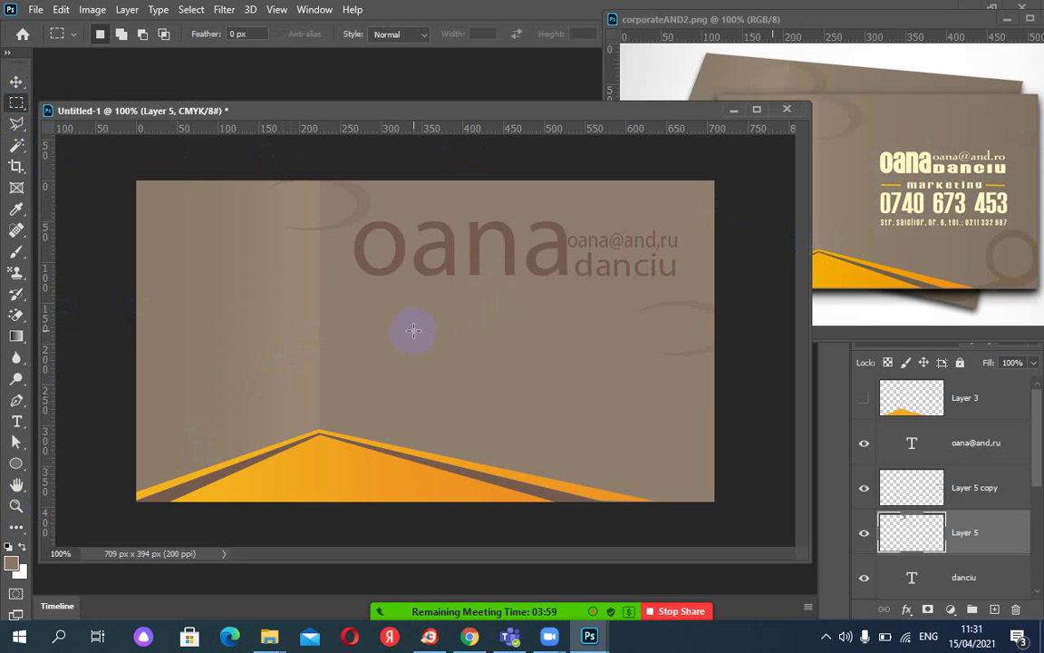
key(ctrl+minus)
key(ctrl+minus)
key(ctrl+plus)
key(ctrl+plus)
key(ctrl+plus)
key(ctrl+plus)
key(ctrl+plus)
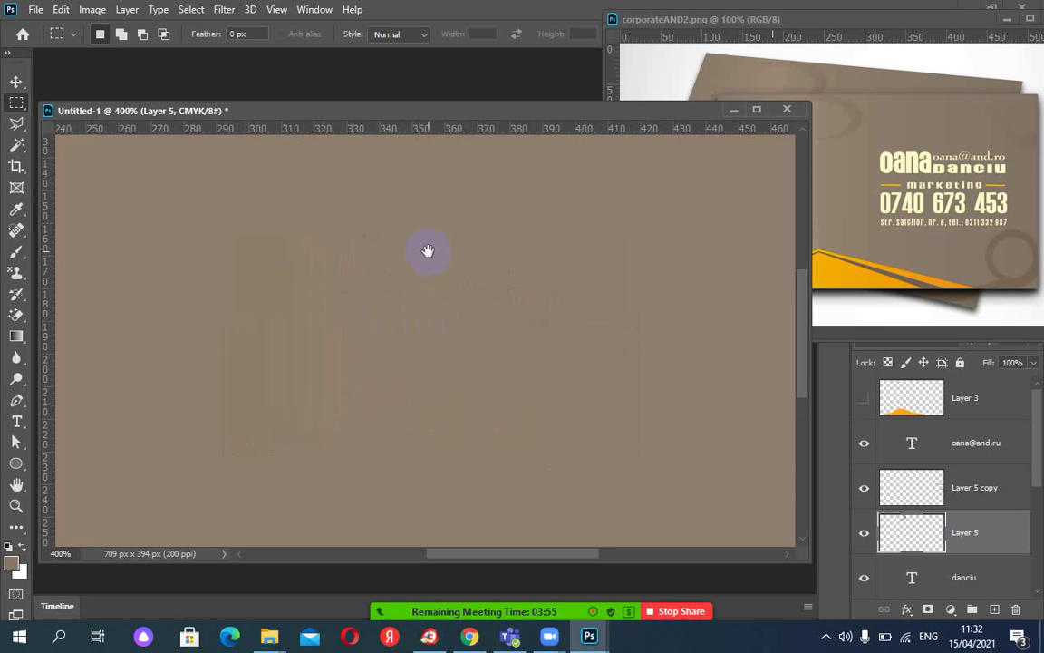
drag(427, 250, 433, 466)
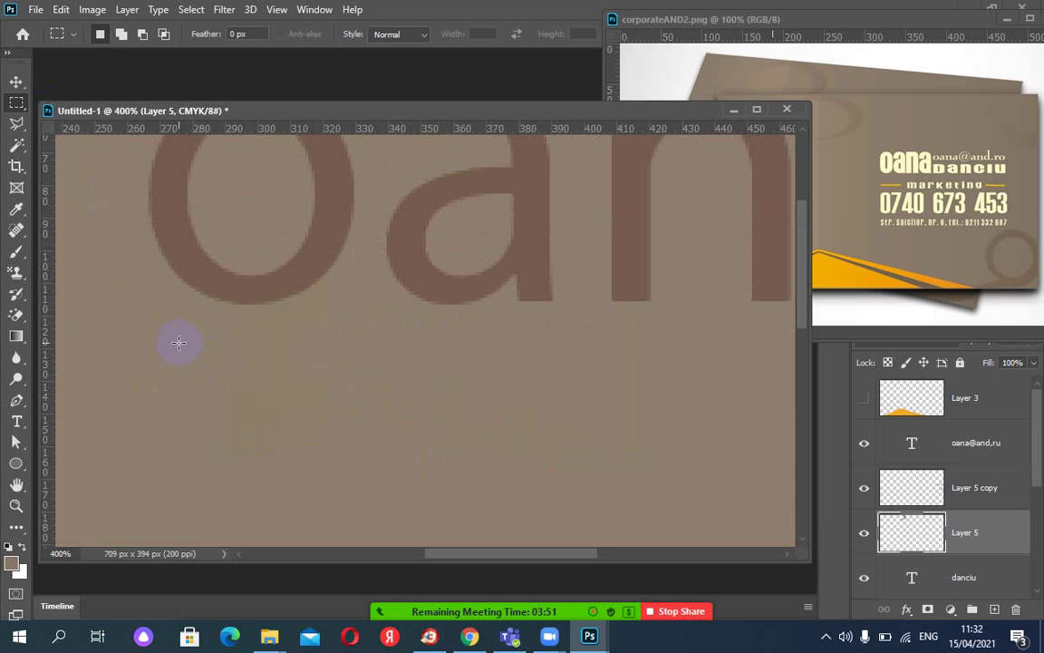
drag(183, 340, 384, 339)
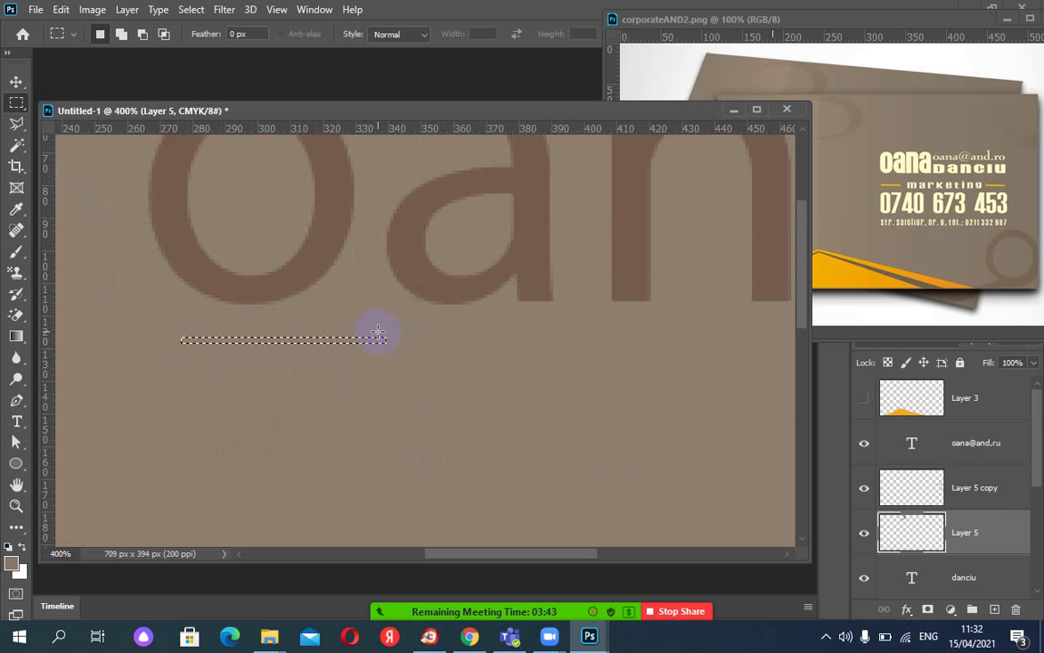
key(ctrl+minus)
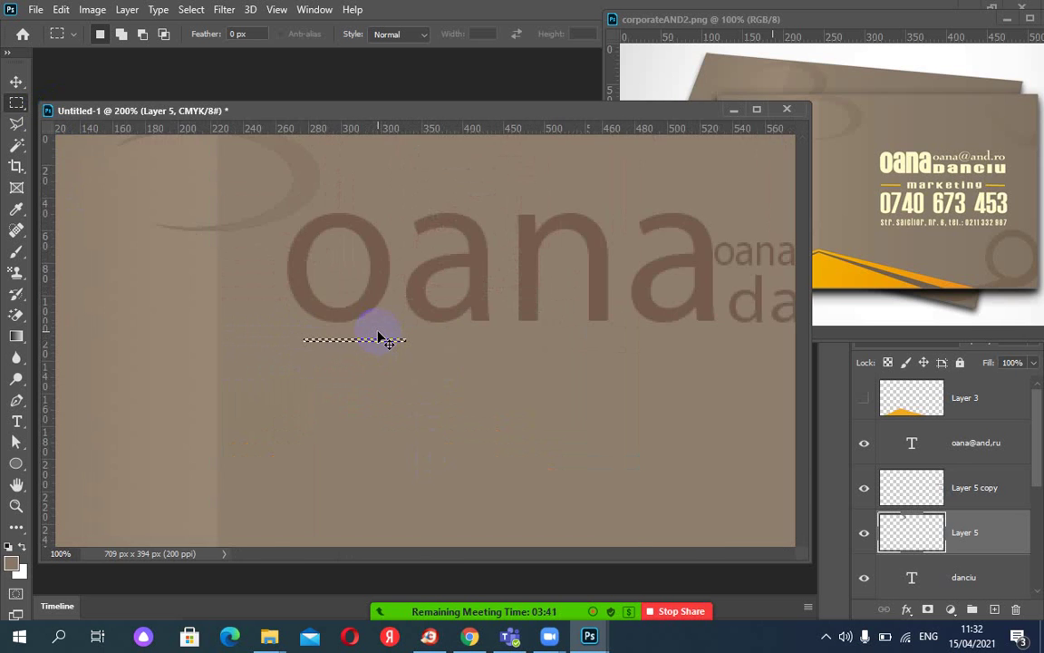
key(ctrl+minus)
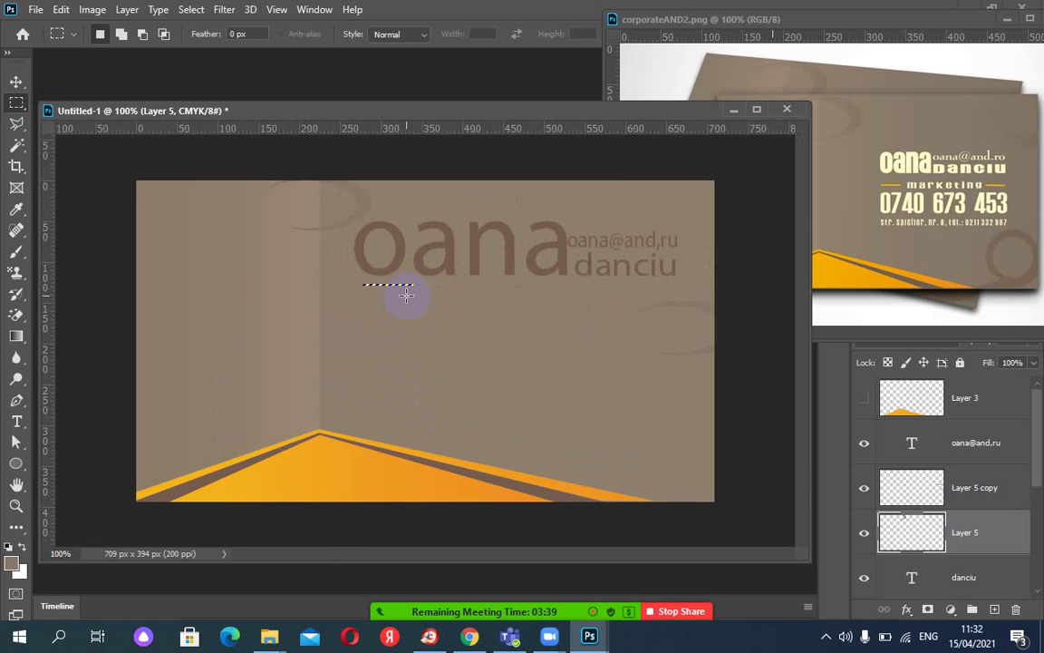
key(ctrl+plus)
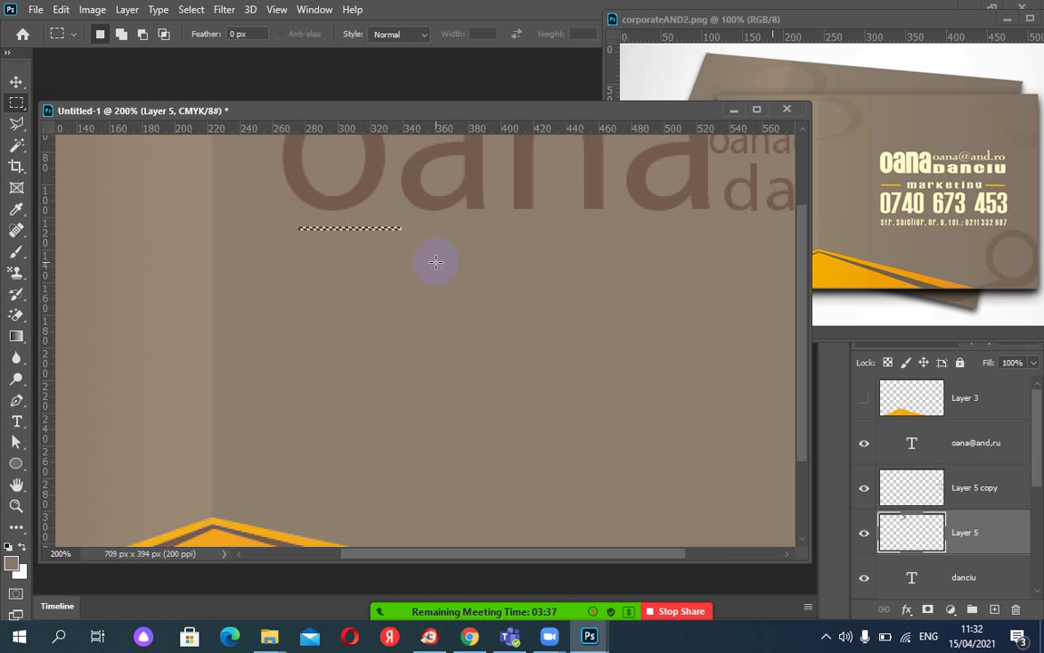
Sample the reference's orange and fill the strip on a new Layer 6.
click(17, 210)
drag(217, 499, 676, 257)
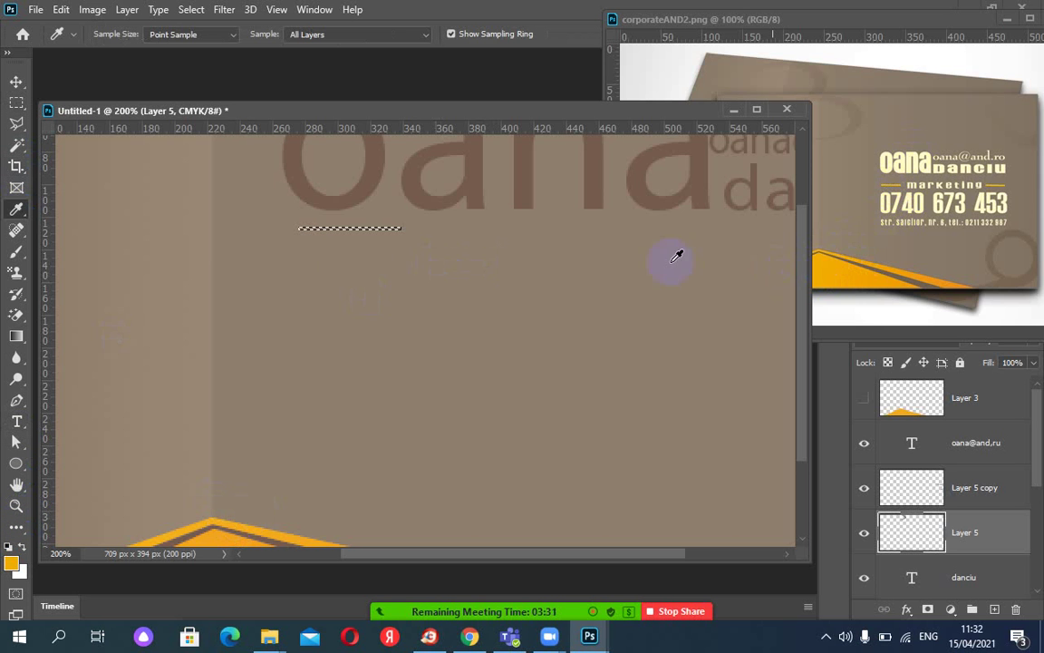
drag(354, 256, 356, 249)
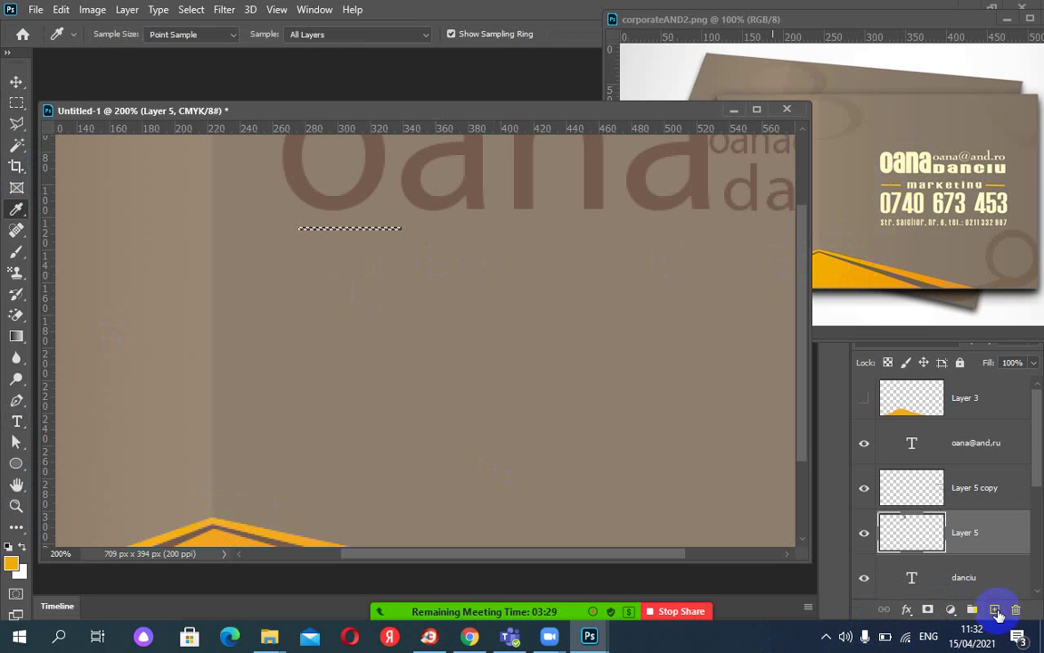
click(994, 609)
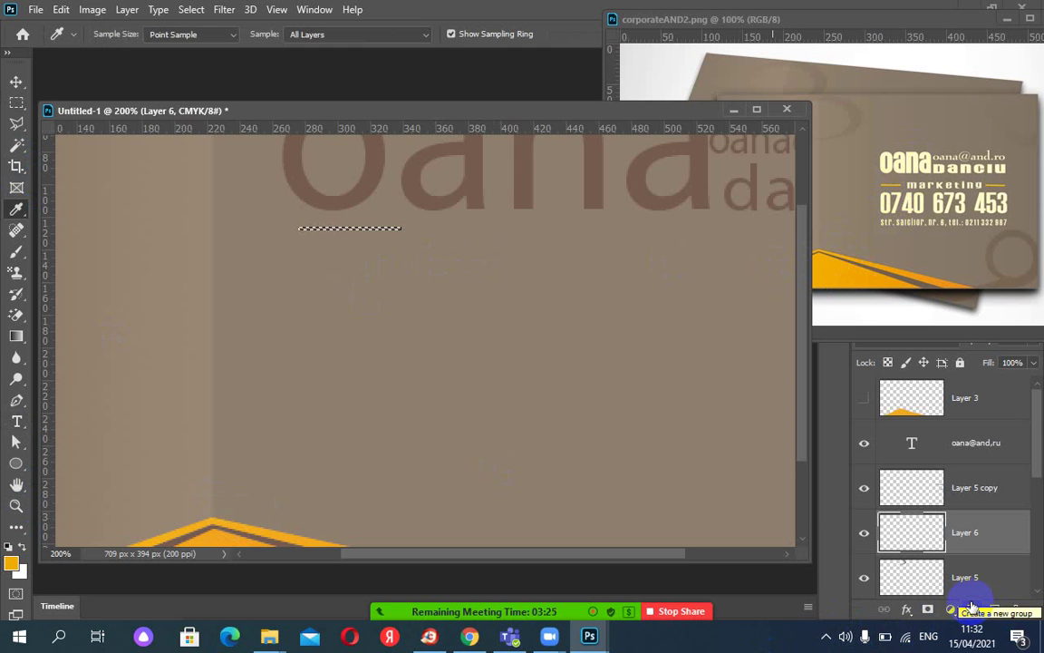
key(alt+BackSpace)
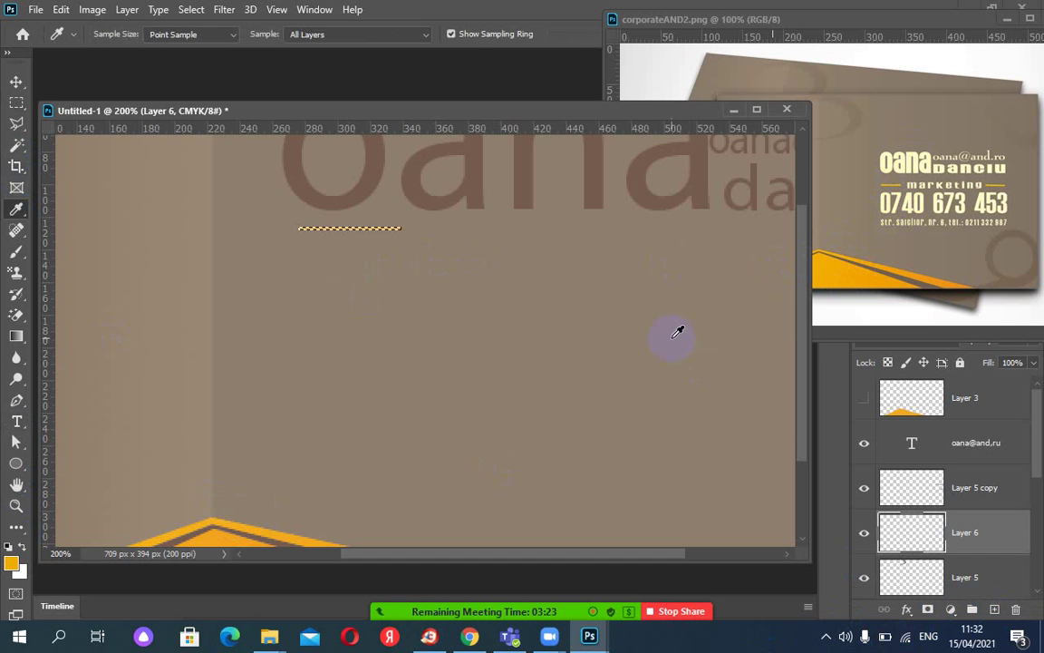
key(ctrl+d)
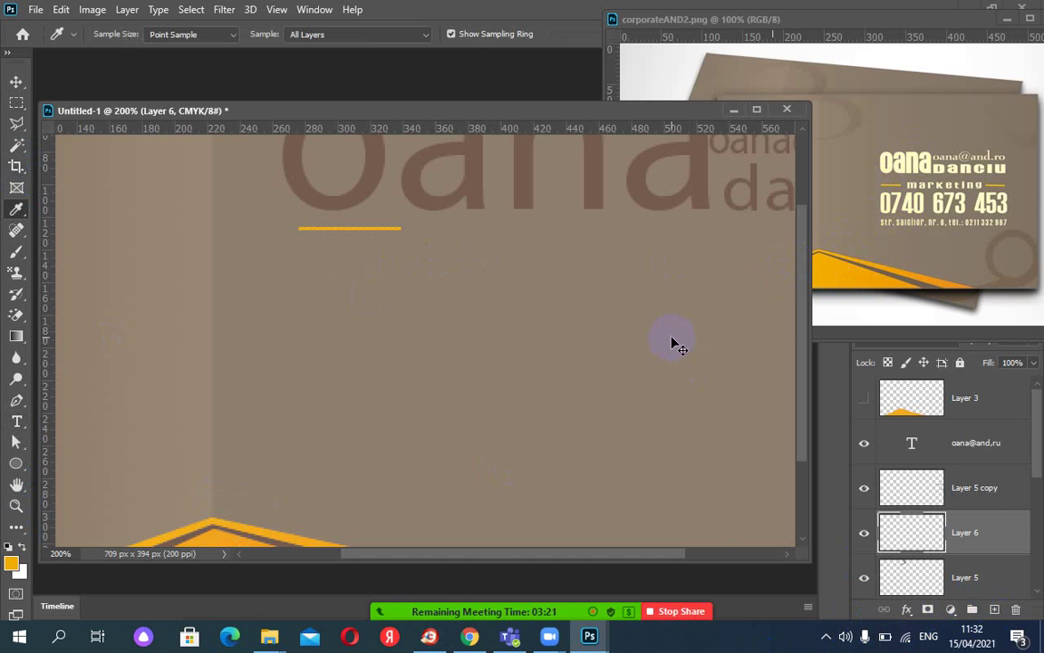
key(ctrl+minus)
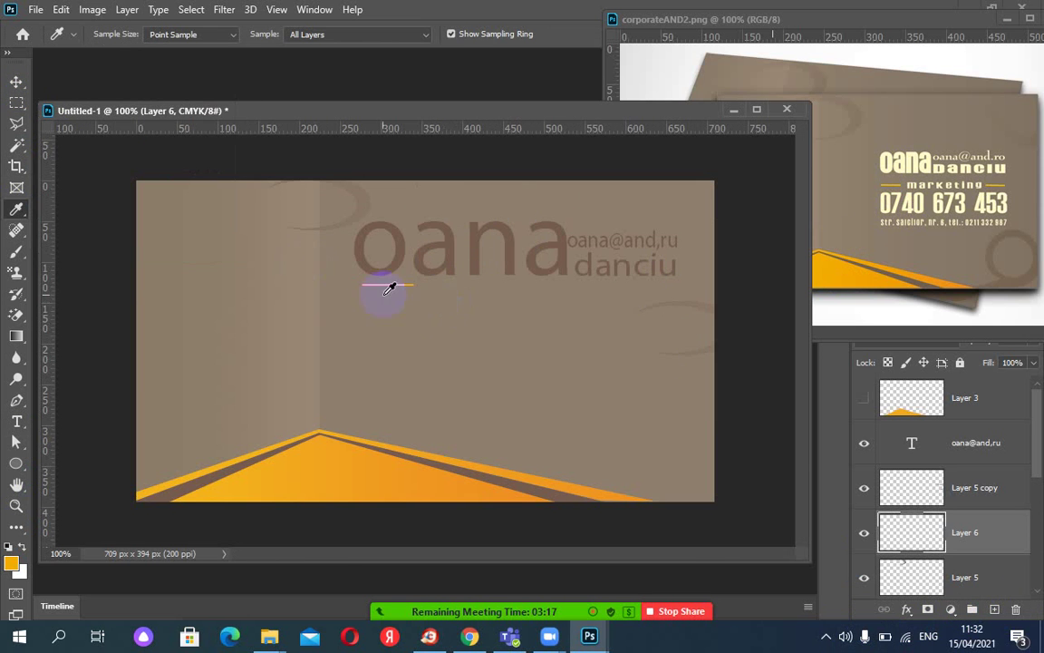
click(17, 83)
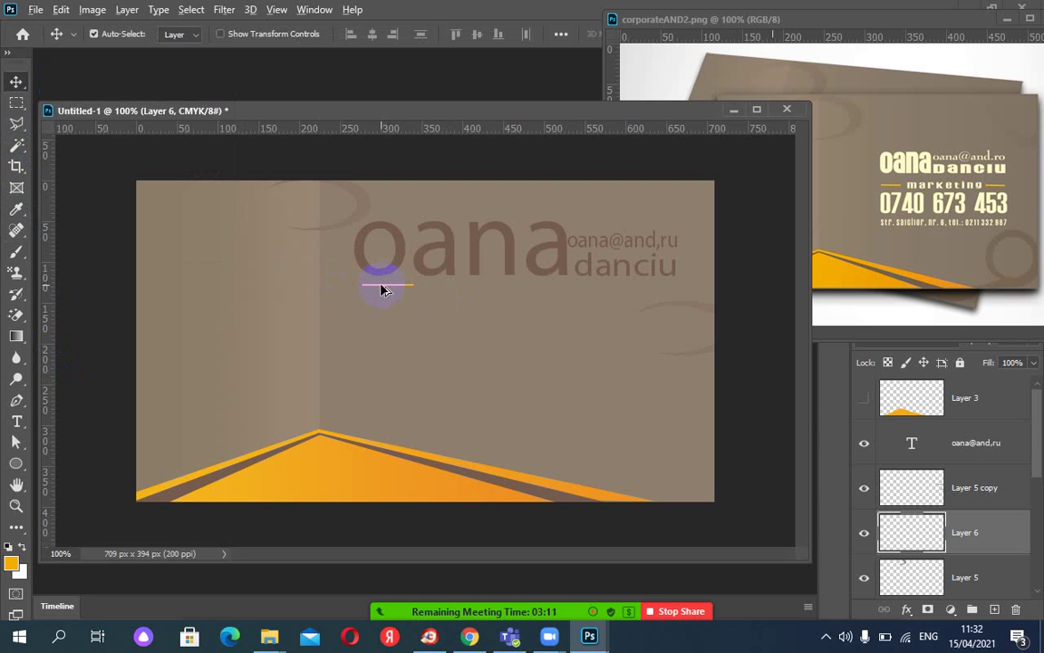
drag(384, 290, 608, 291)
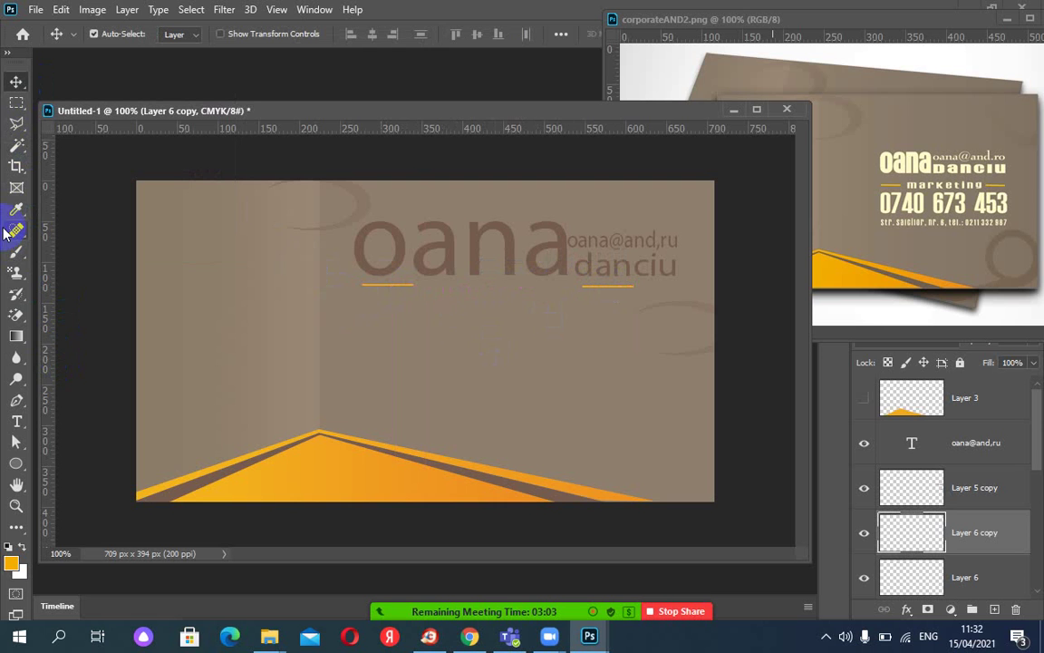
click(18, 420)
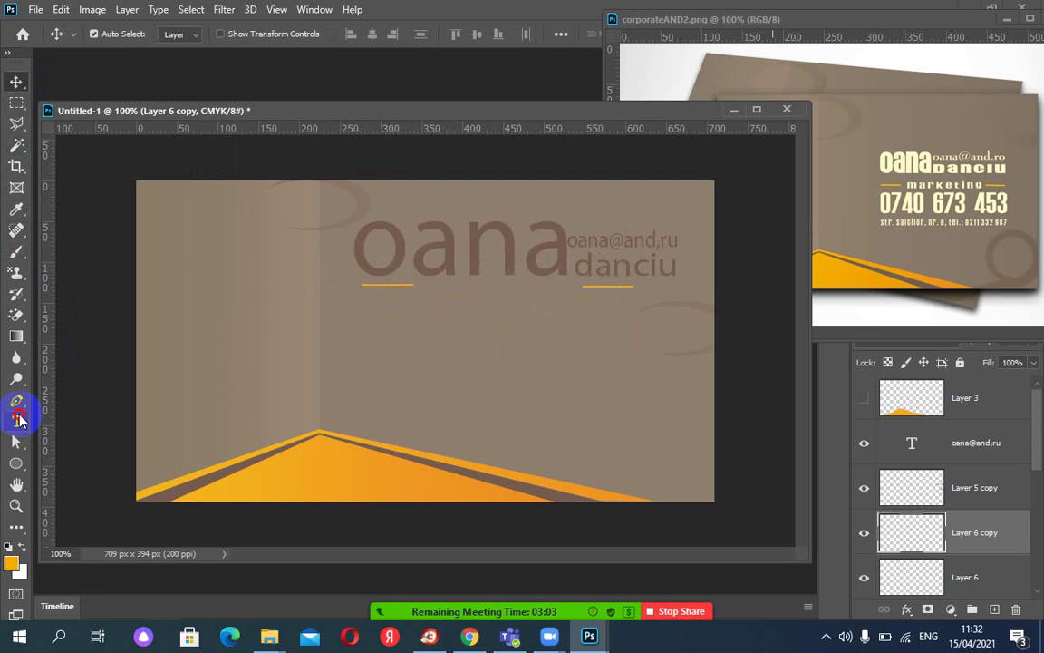
click(419, 282)
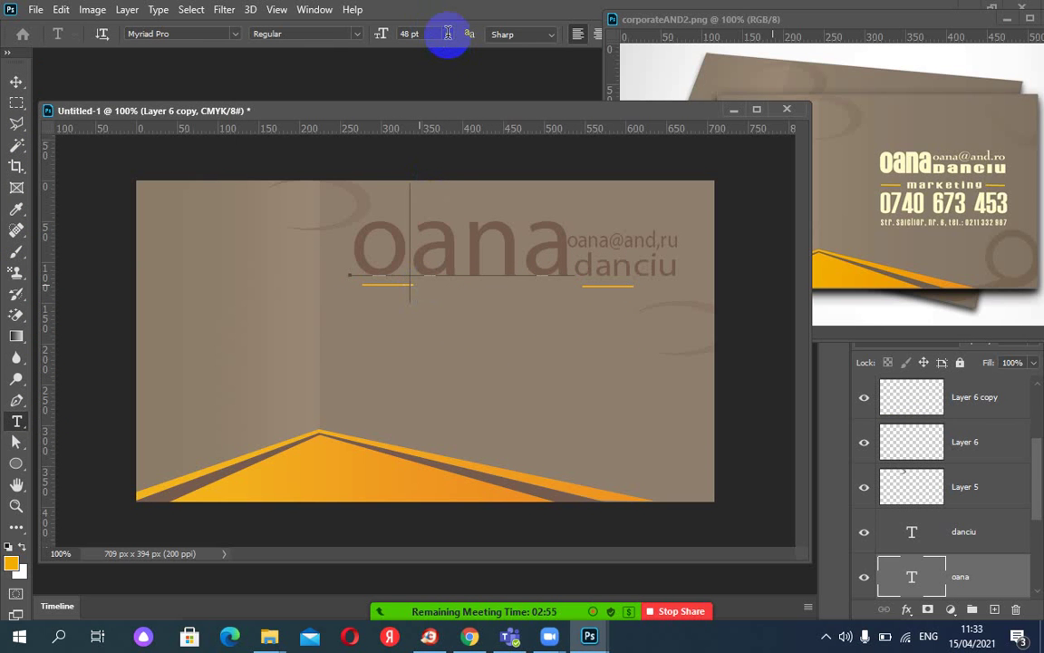
Set the text size to 11 pt and start a new text box in the card's lower middle.
click(447, 34)
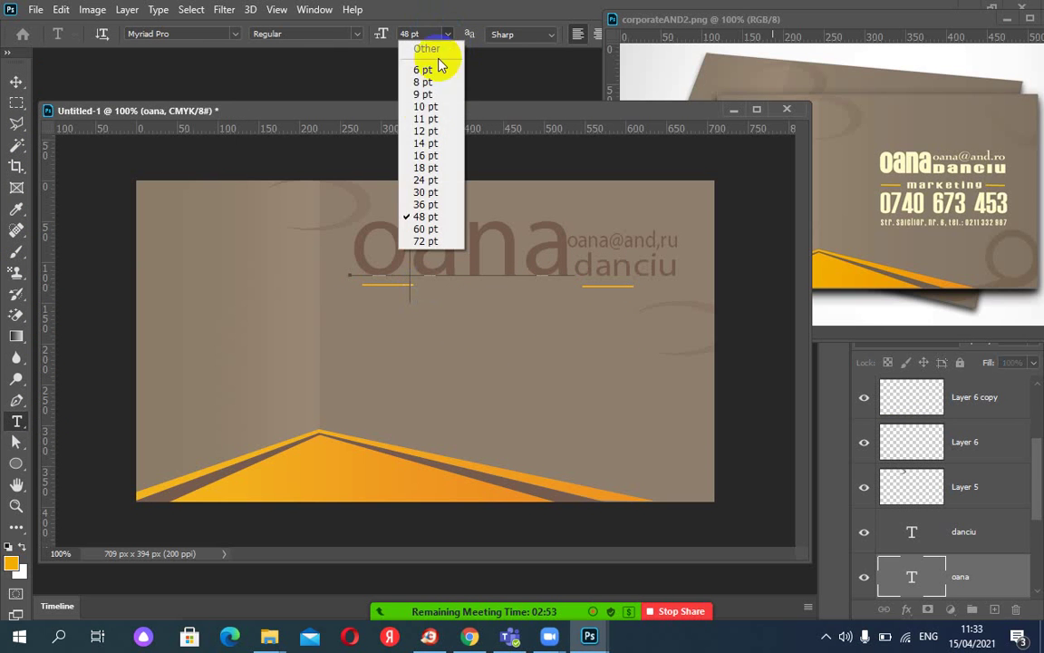
click(428, 119)
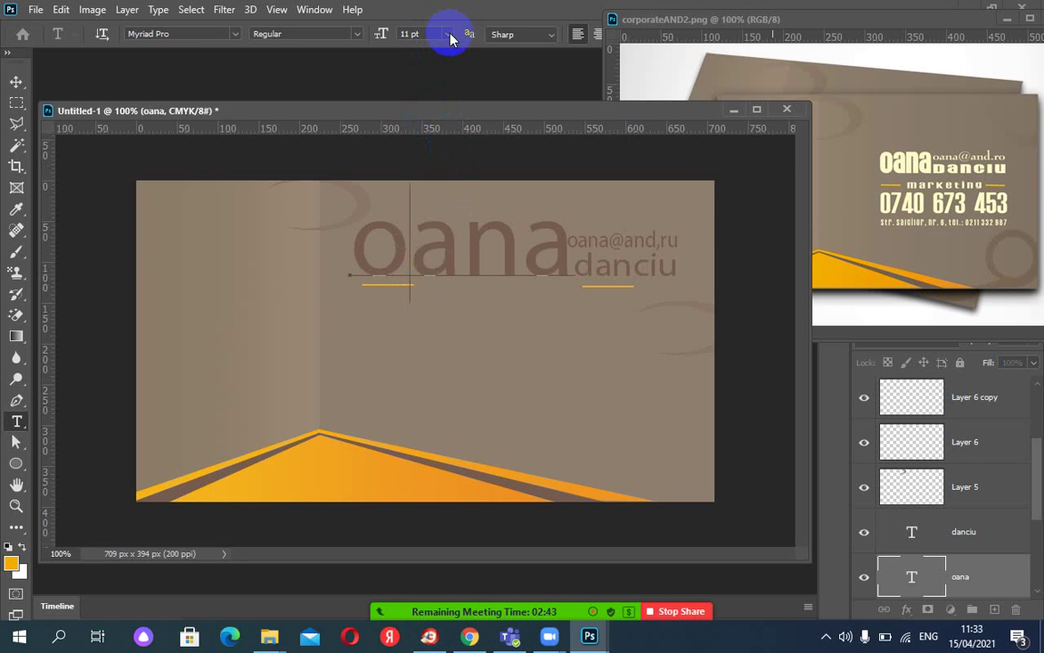
key(ctrl+minus)
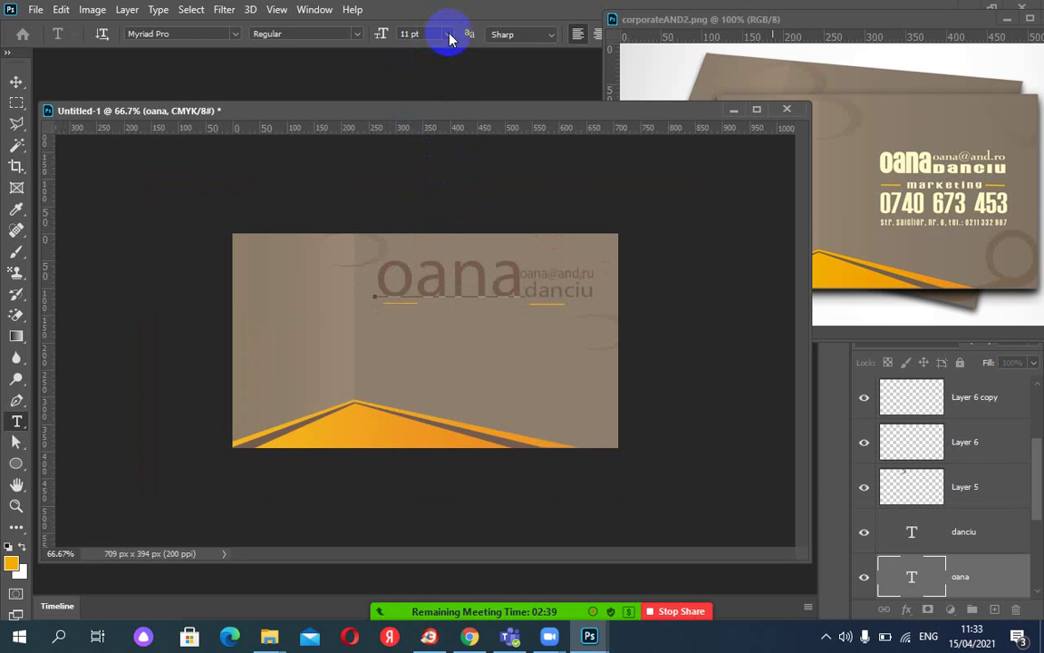
click(18, 83)
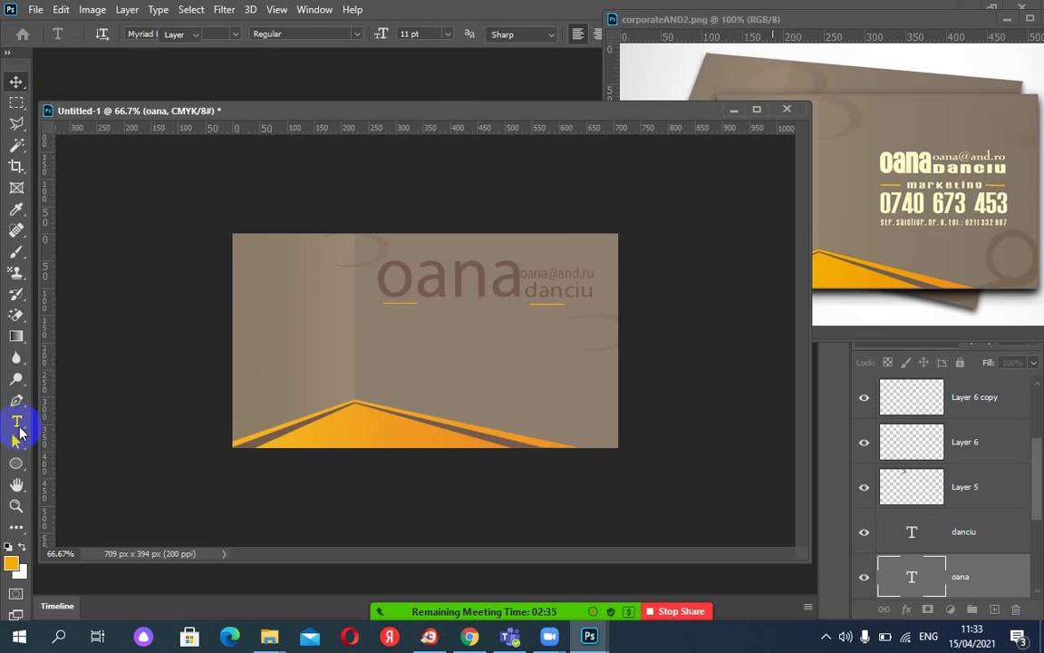
click(18, 423)
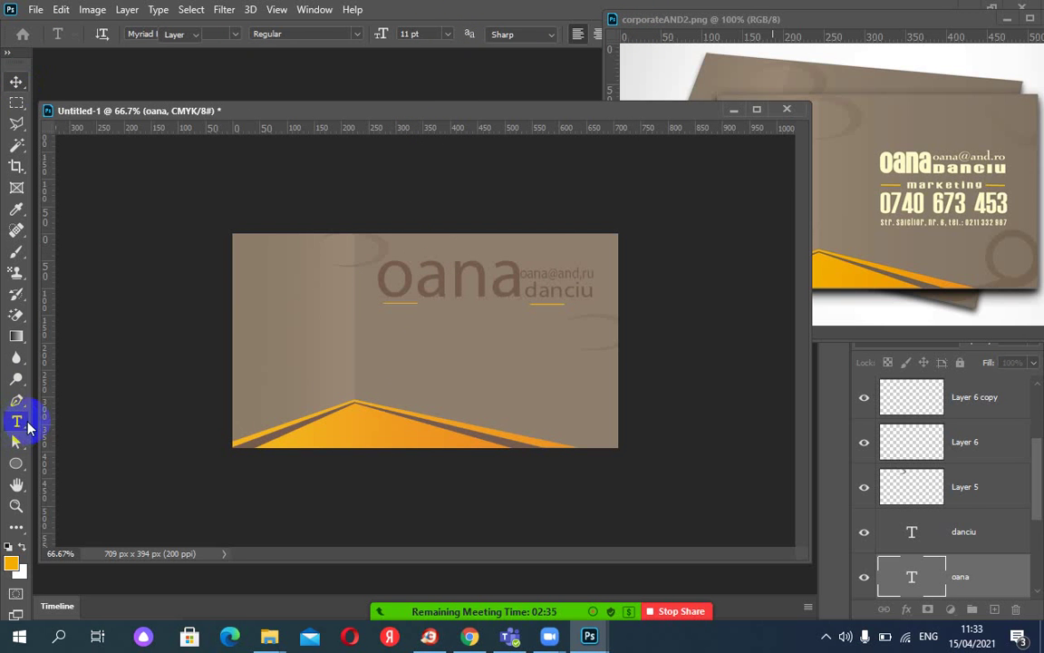
click(386, 372)
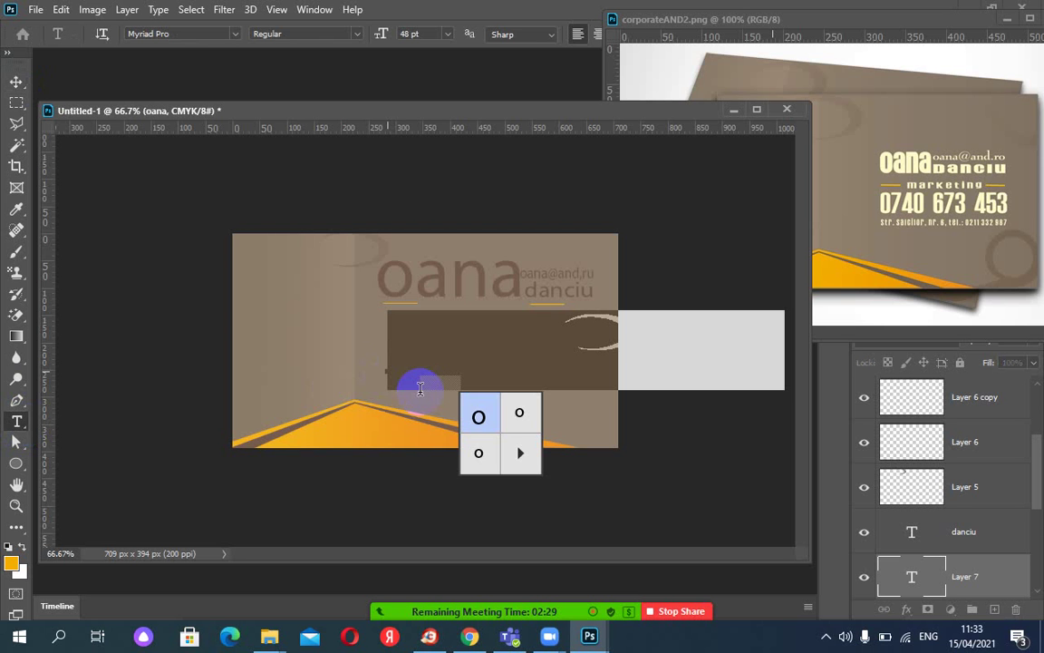
Replace the placeholder text with 'marketing' at 11 pt.
click(447, 35)
click(425, 119)
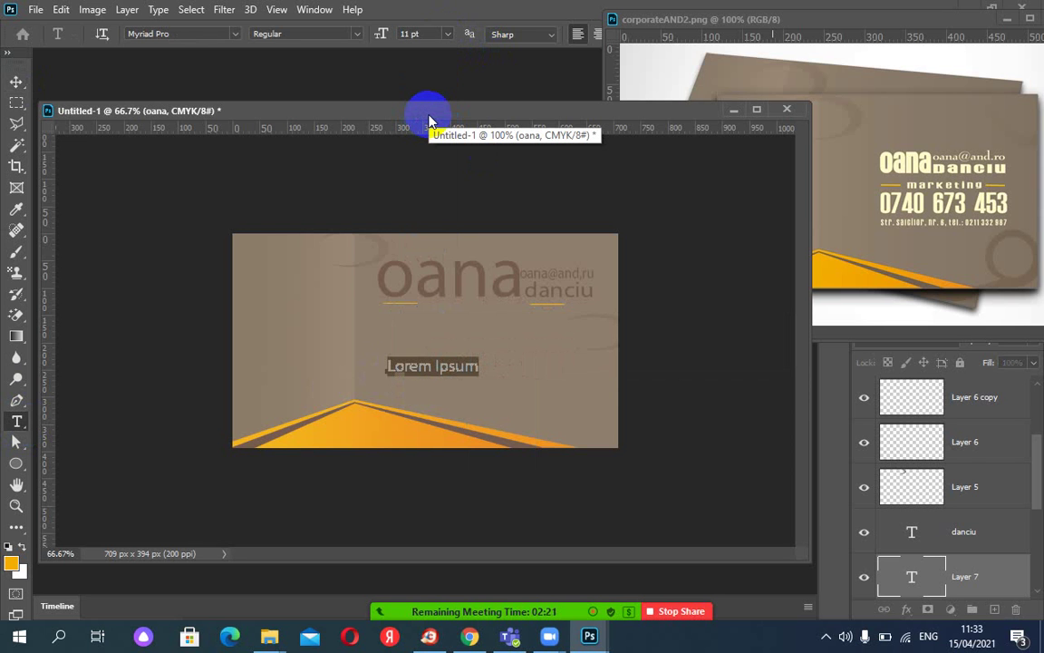
key(Left)
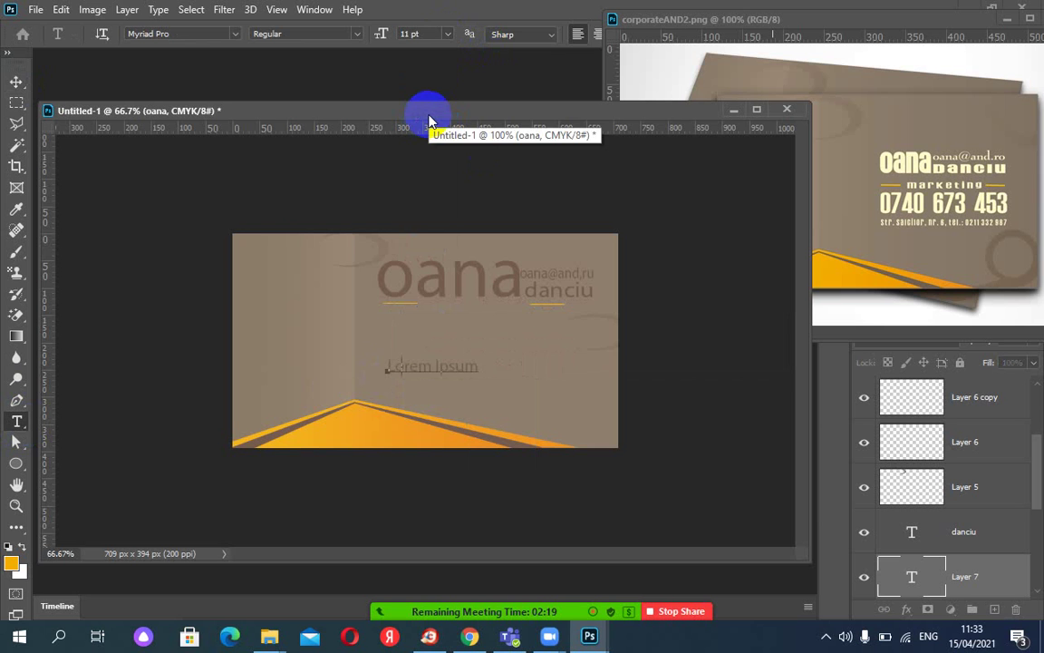
key(ctrl+a)
text(marketing)
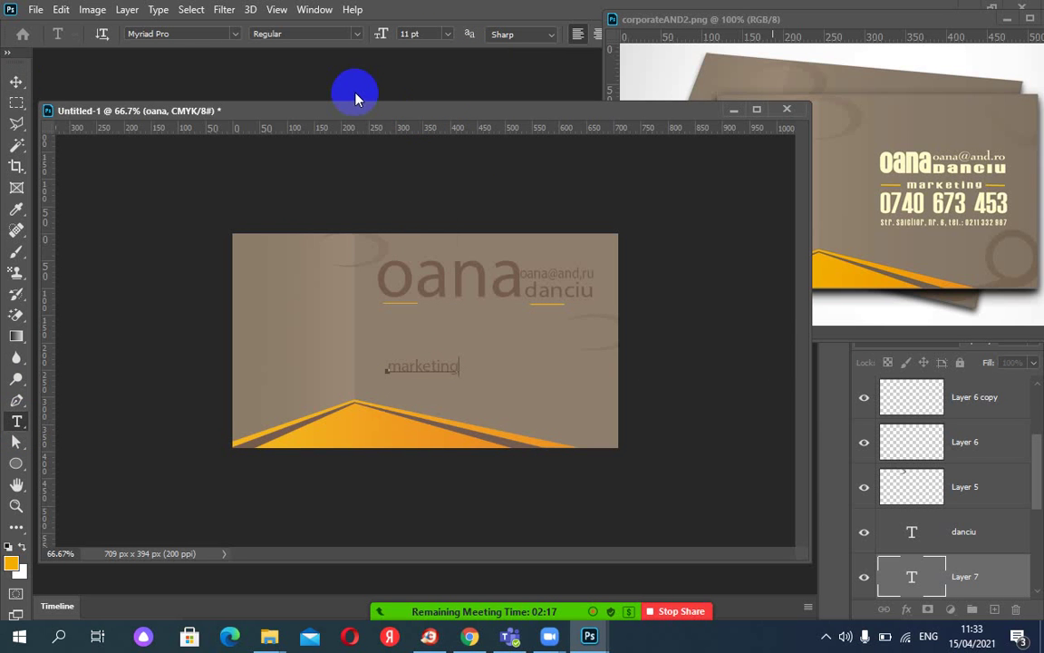
click(16, 82)
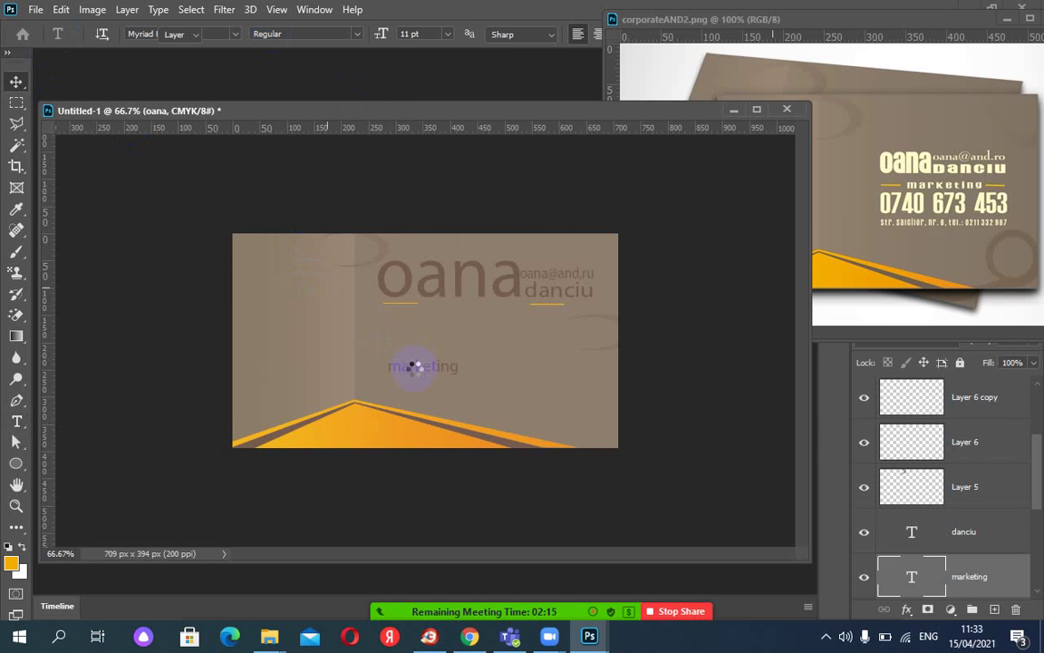
click(412, 366)
drag(422, 376, 458, 315)
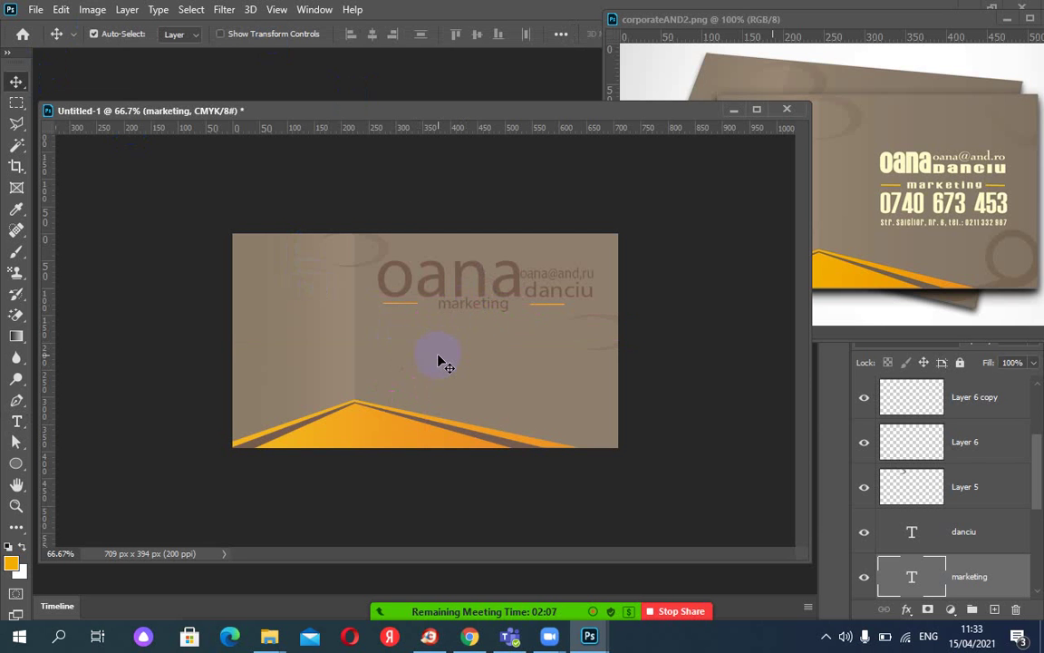
click(1006, 23)
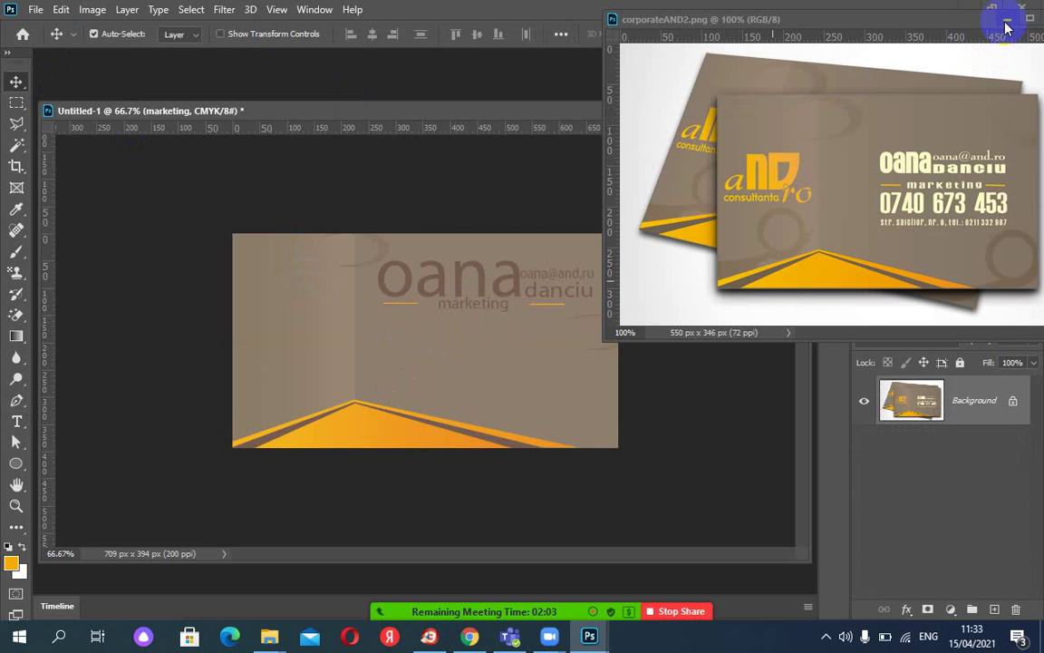
click(1002, 19)
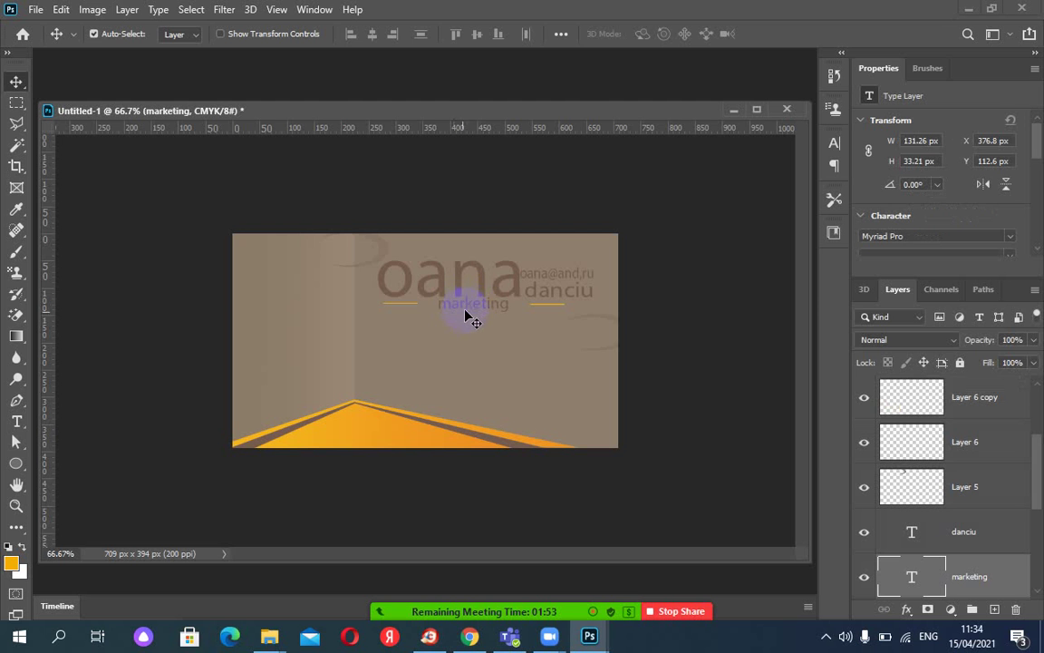
key(t)
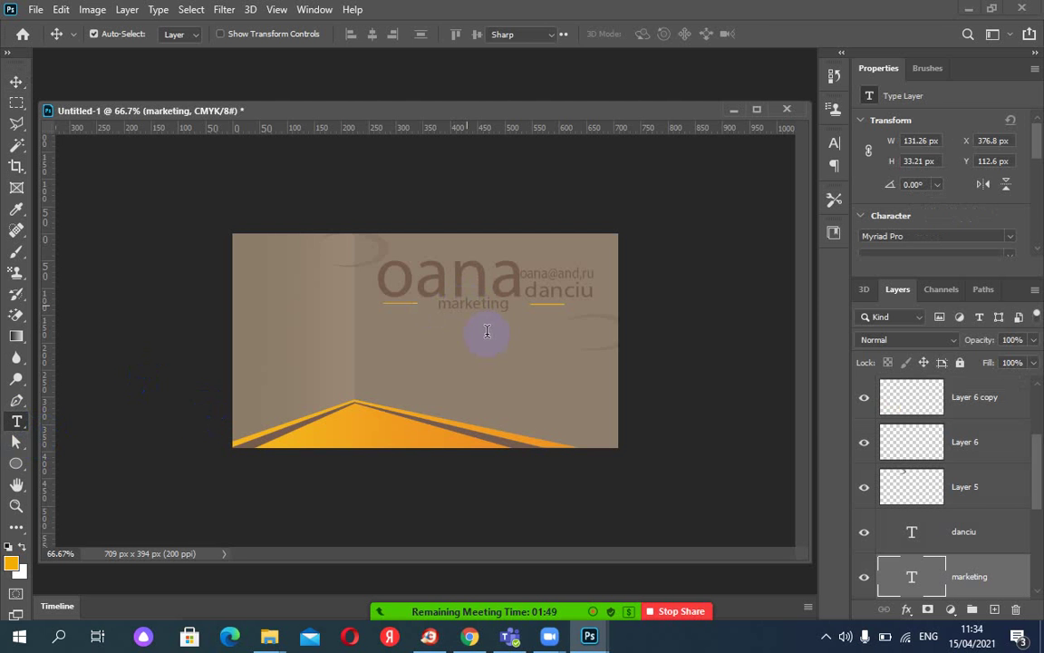
Recolour the word 'marketing' a pale beige via the Character panel colour swatch.
double_click(465, 303)
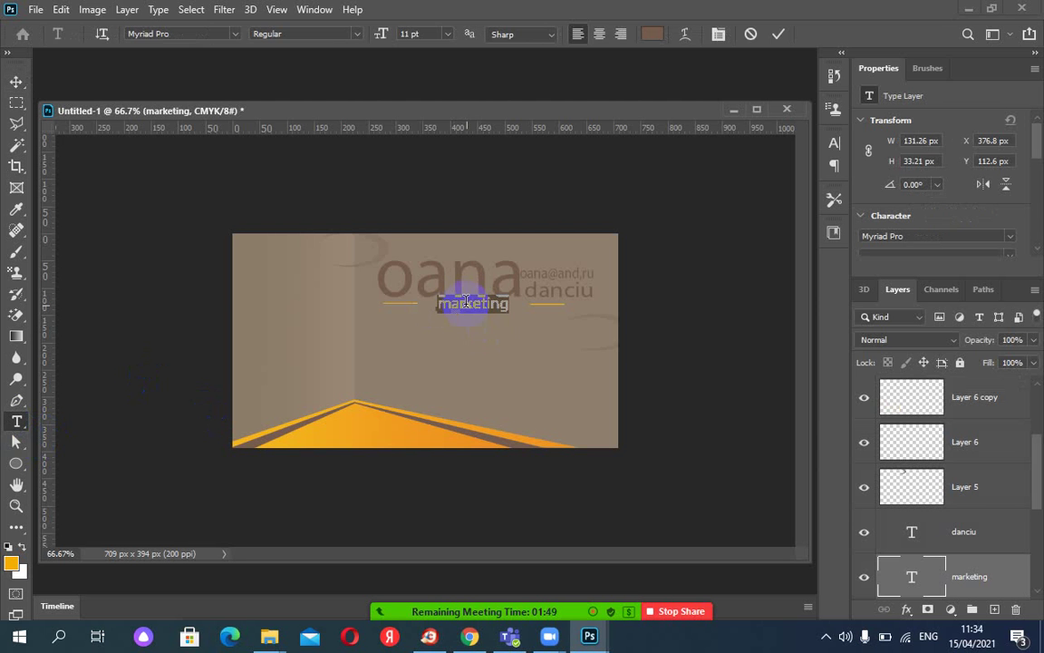
click(718, 33)
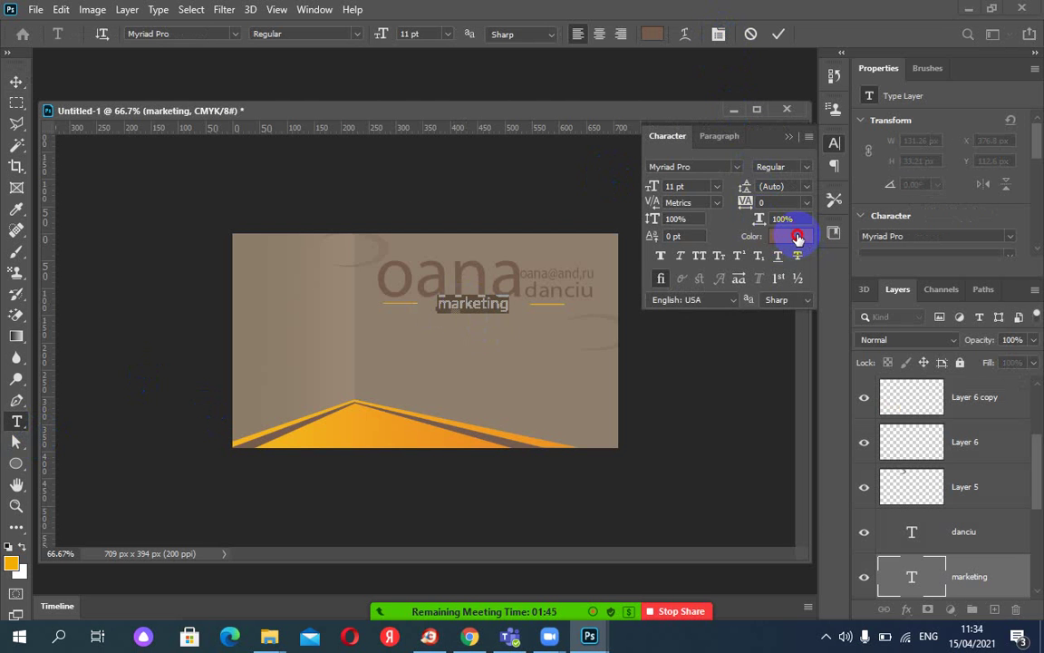
click(796, 236)
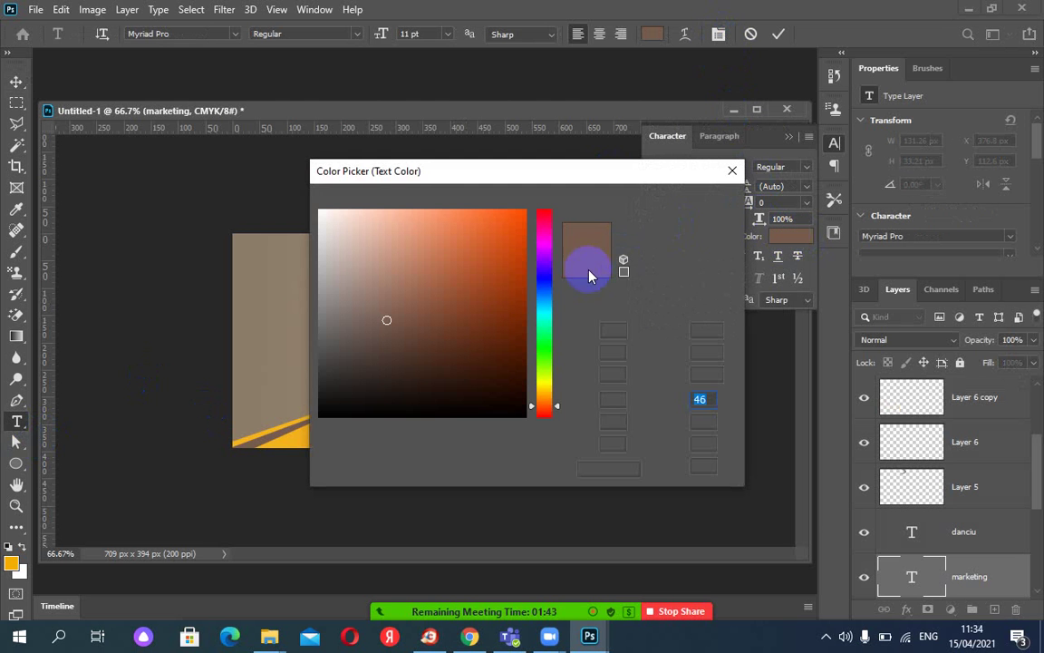
click(343, 263)
click(689, 202)
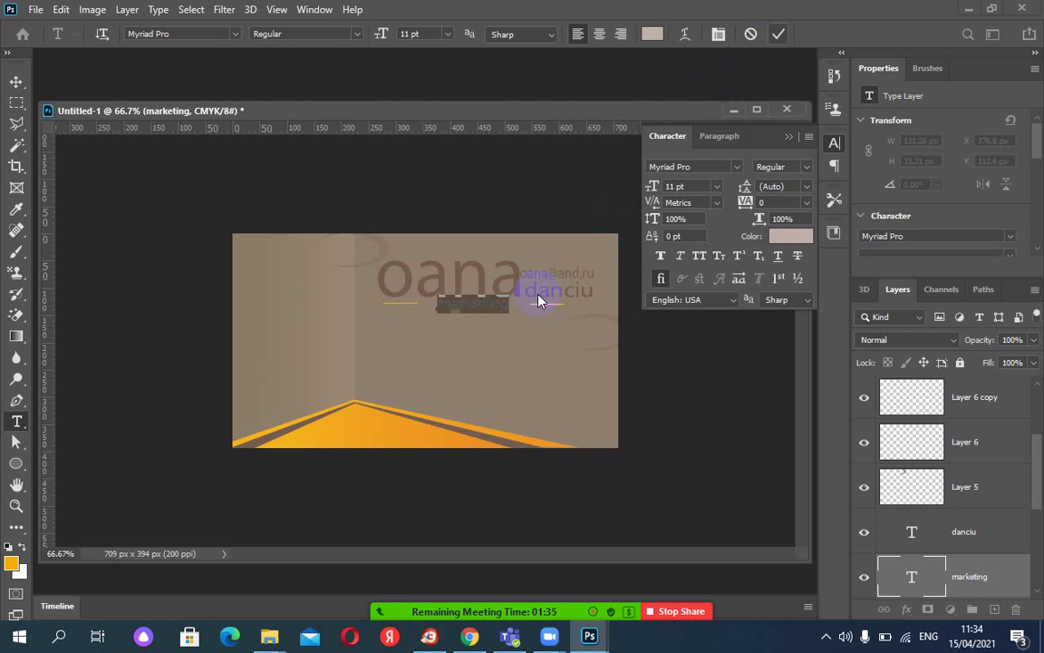
key(ctrl+Return)
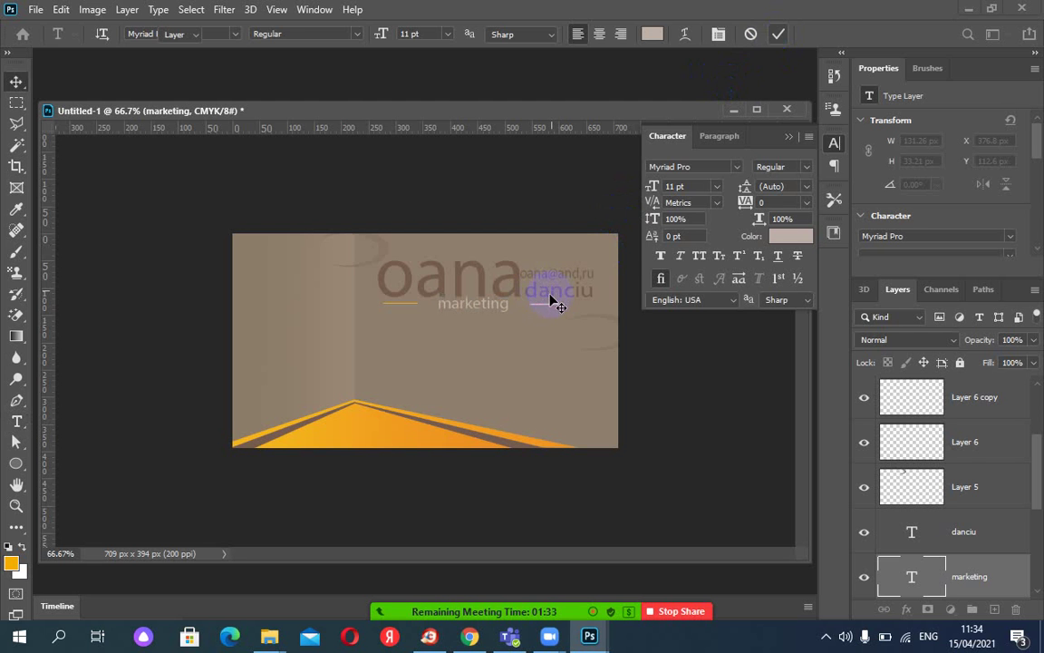
key(v)
click(553, 298)
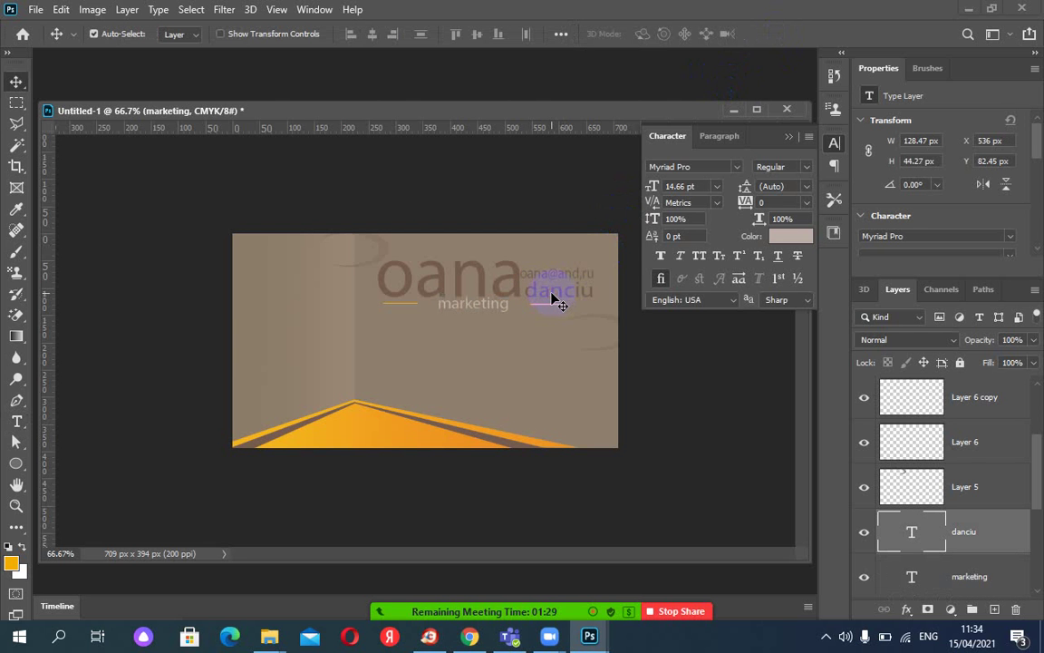
key(t)
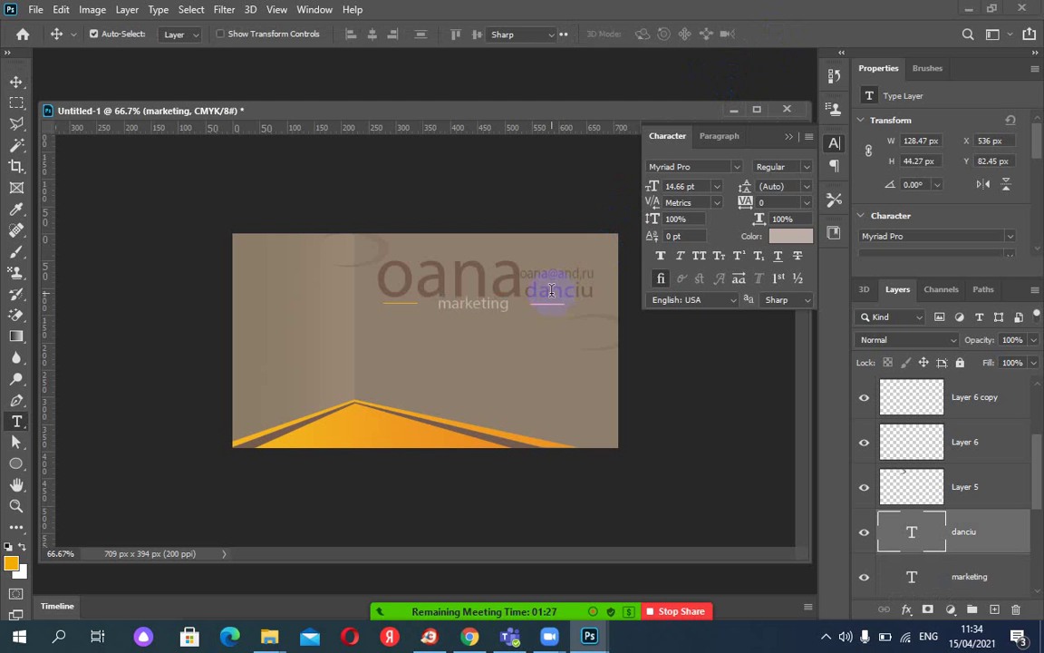
double_click(551, 290)
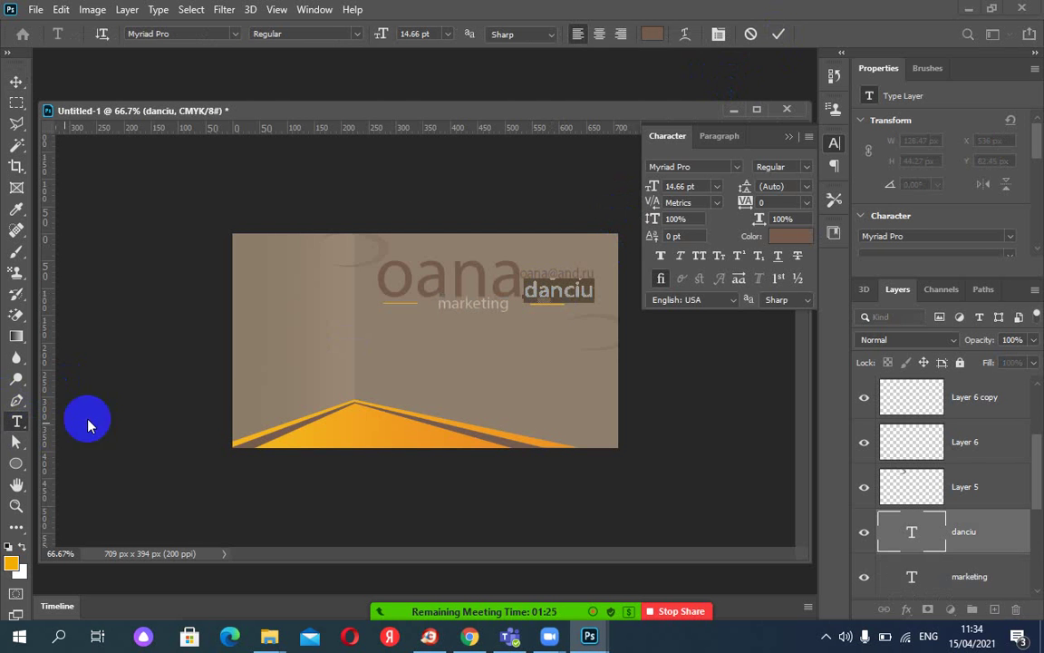
click(660, 258)
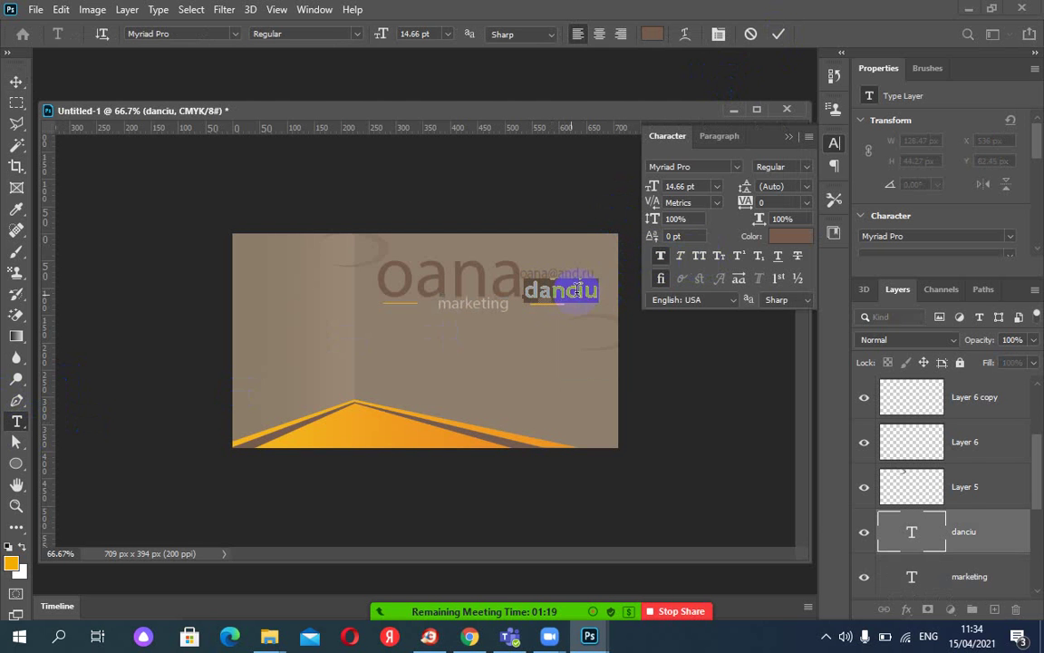
click(699, 258)
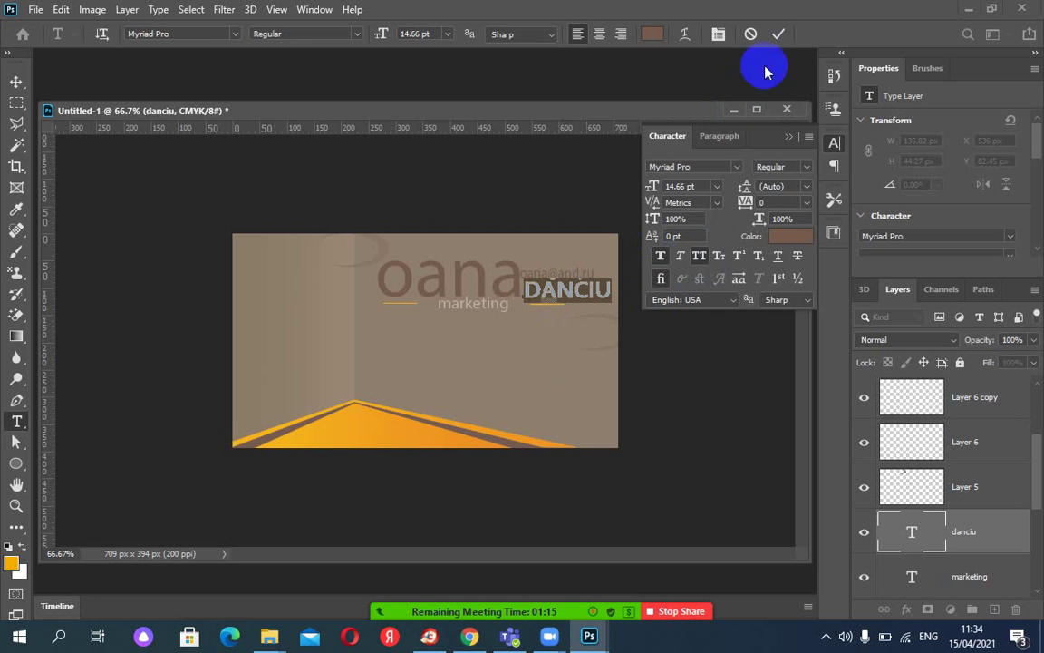
click(778, 34)
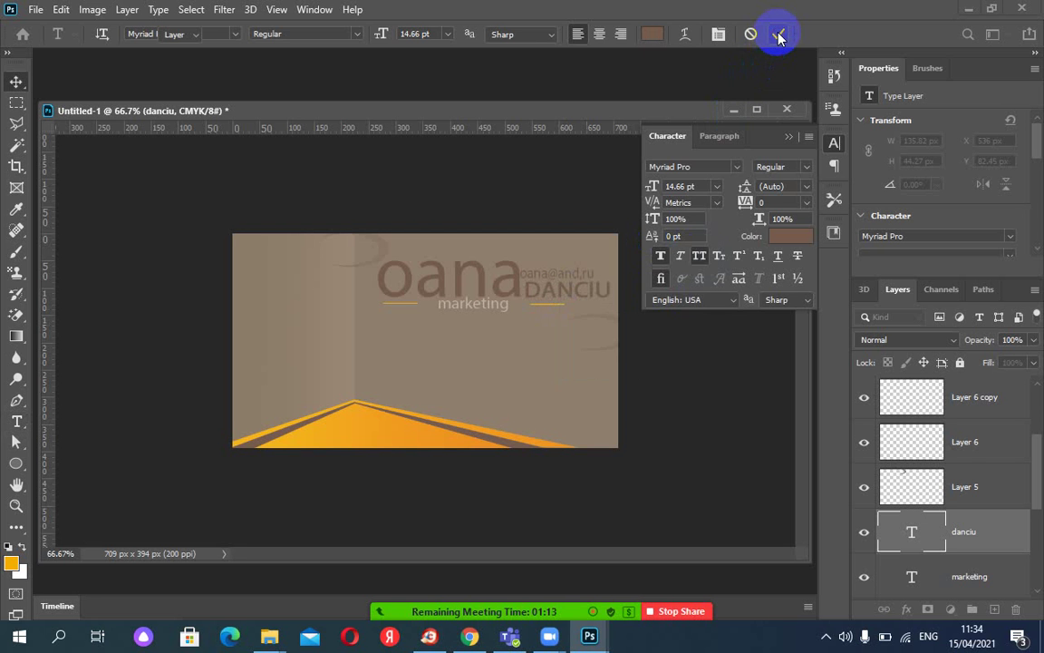
key(v)
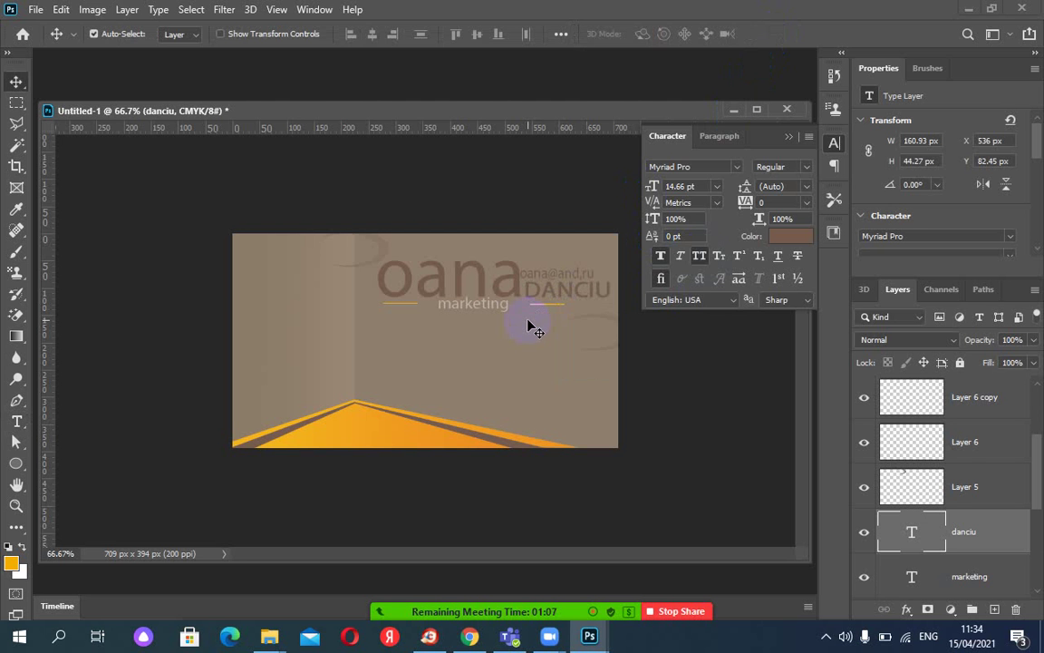
click(789, 137)
drag(537, 114, 554, 73)
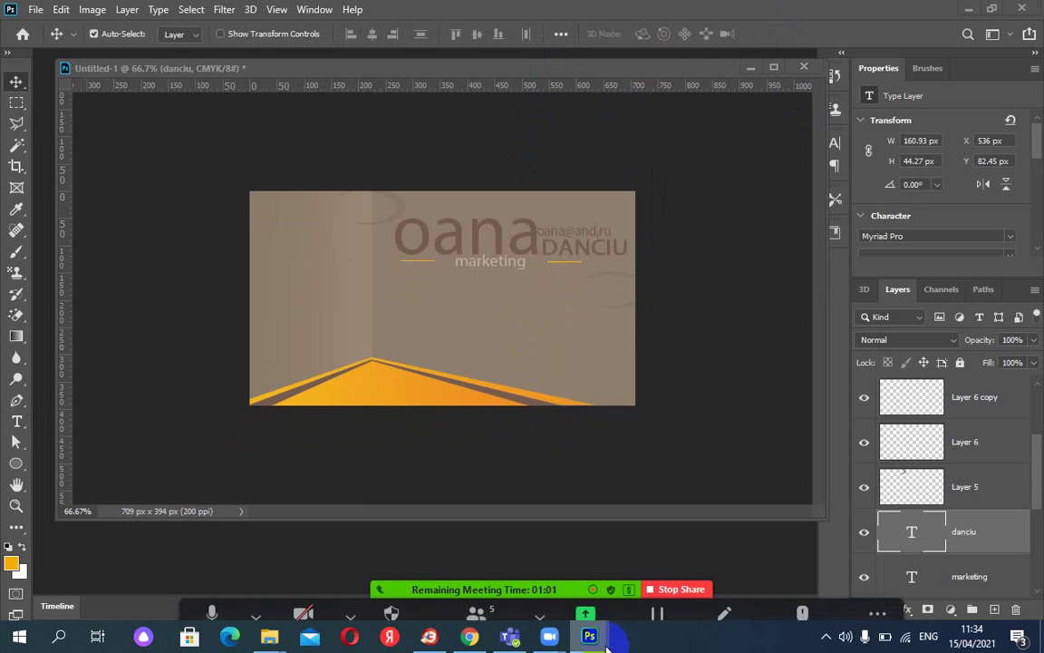
Show the corporateAND2.png reference and place the Untitled-1 card window beside it.
mouse_move(591, 634)
click(744, 566)
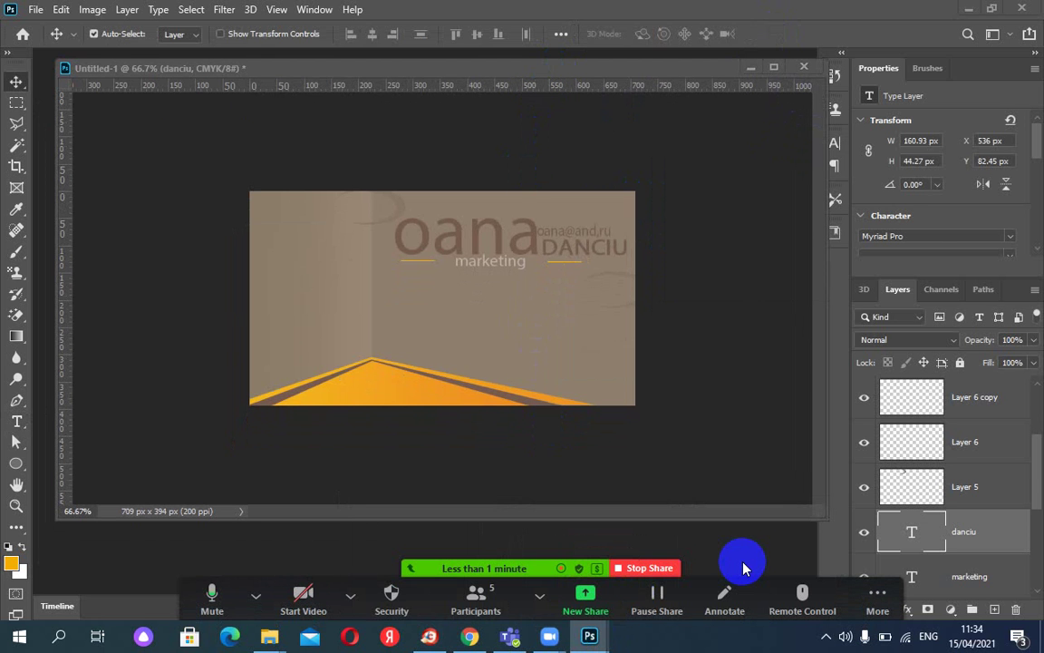
click(568, 76)
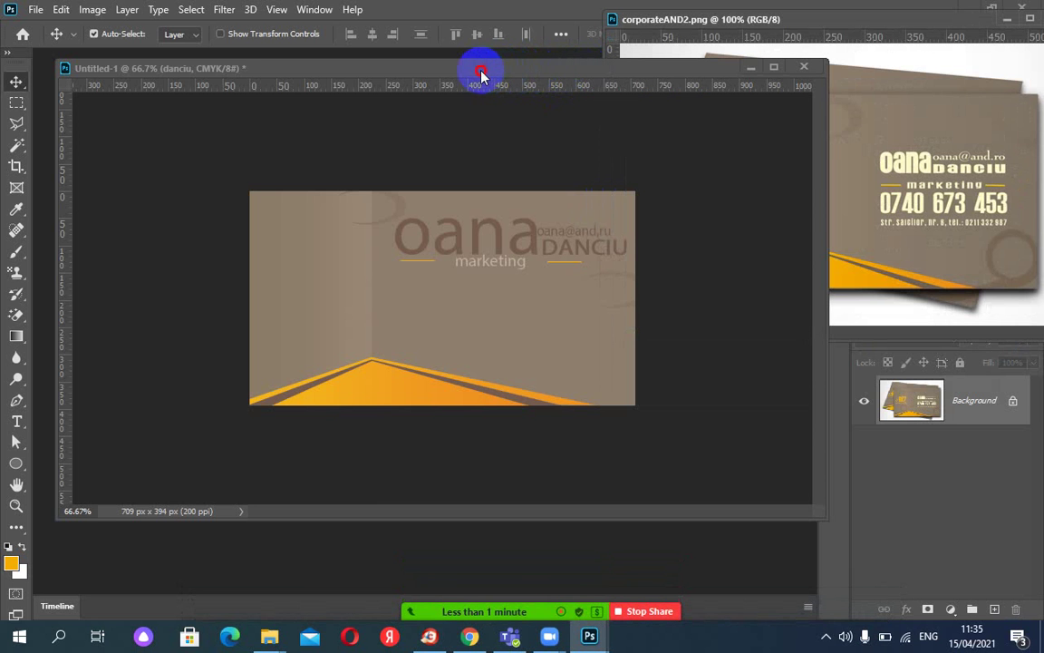
click(540, 73)
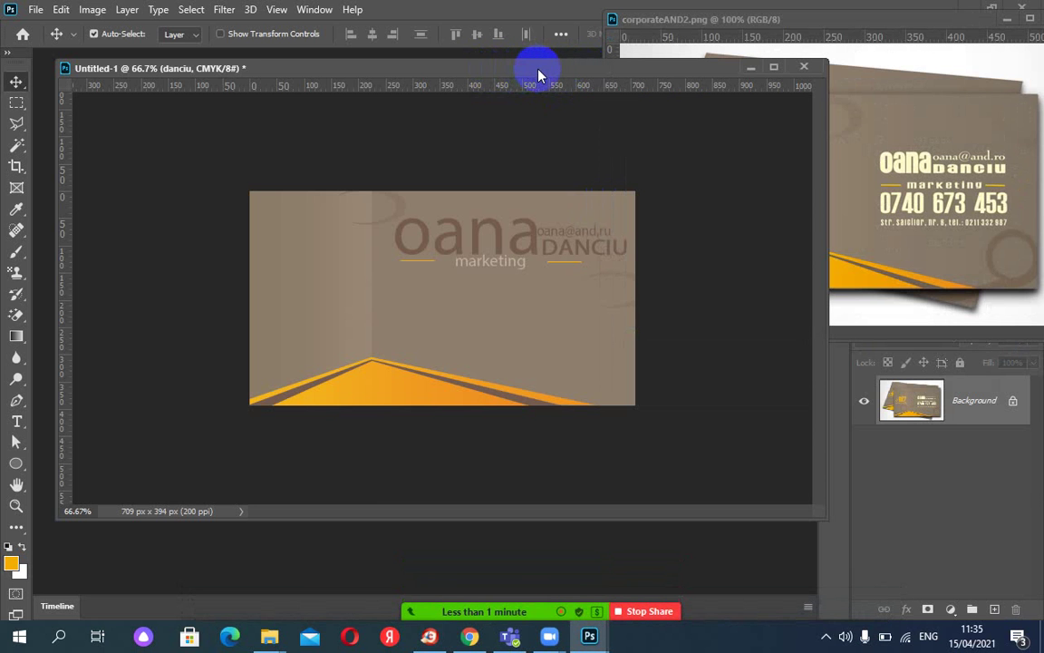
drag(541, 74, 420, 78)
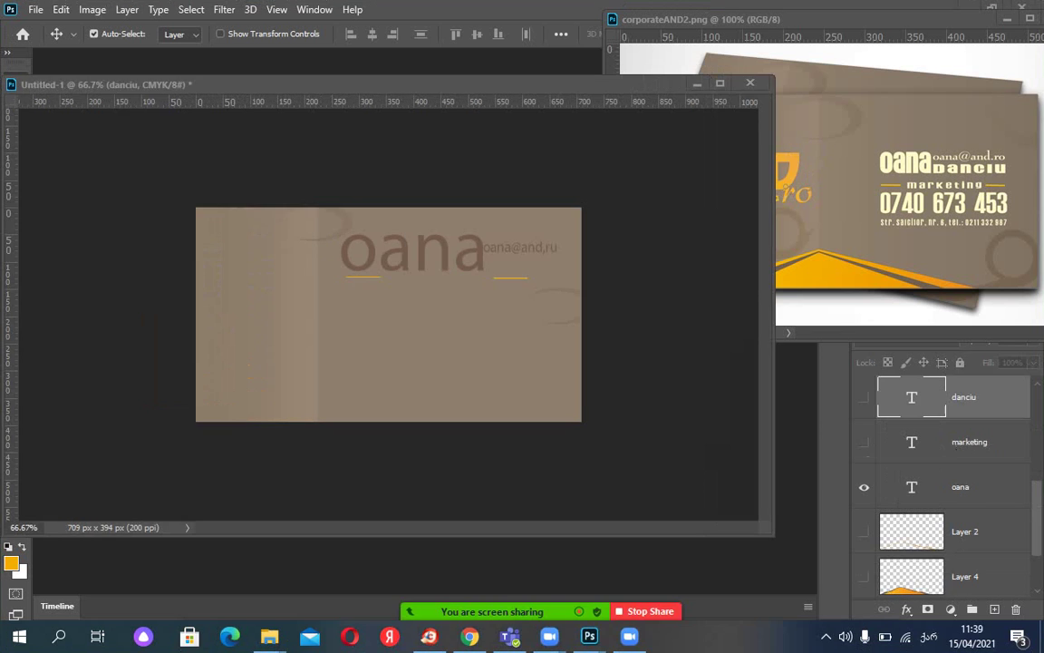
Hide Layer 1's tan background in the Layers panel so the card shows white.
scroll(894, 485, down, 2)
scroll(888, 480, up, 2)
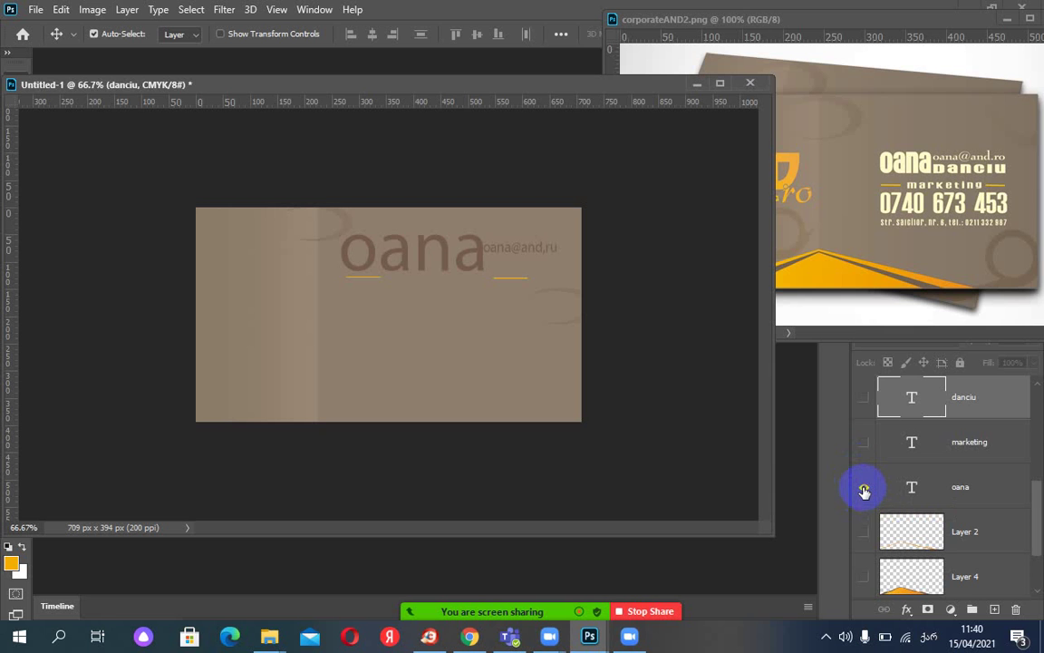
scroll(868, 497, down, 2)
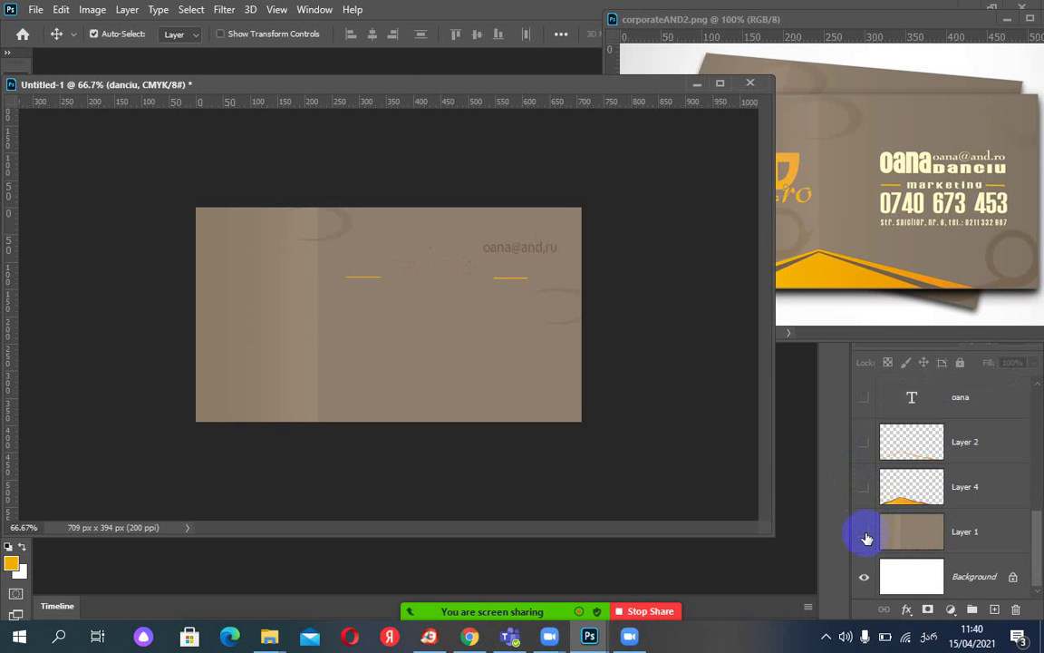
click(866, 538)
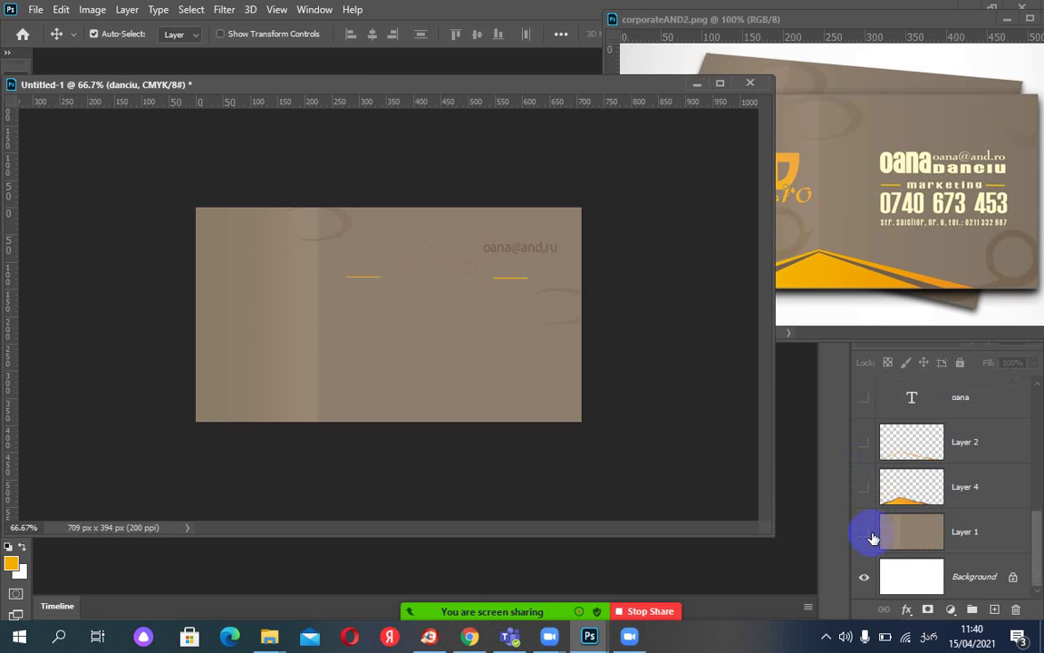
Add a new empty Layer 7 and narrow and reposition the document window.
click(994, 609)
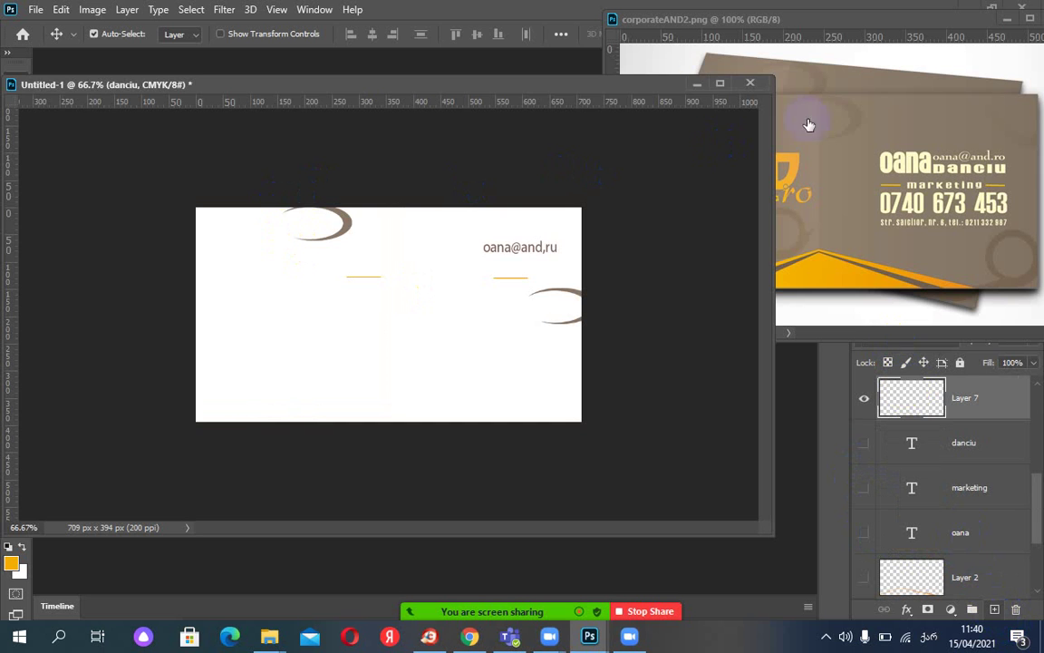
click(550, 86)
drag(525, 84, 513, 85)
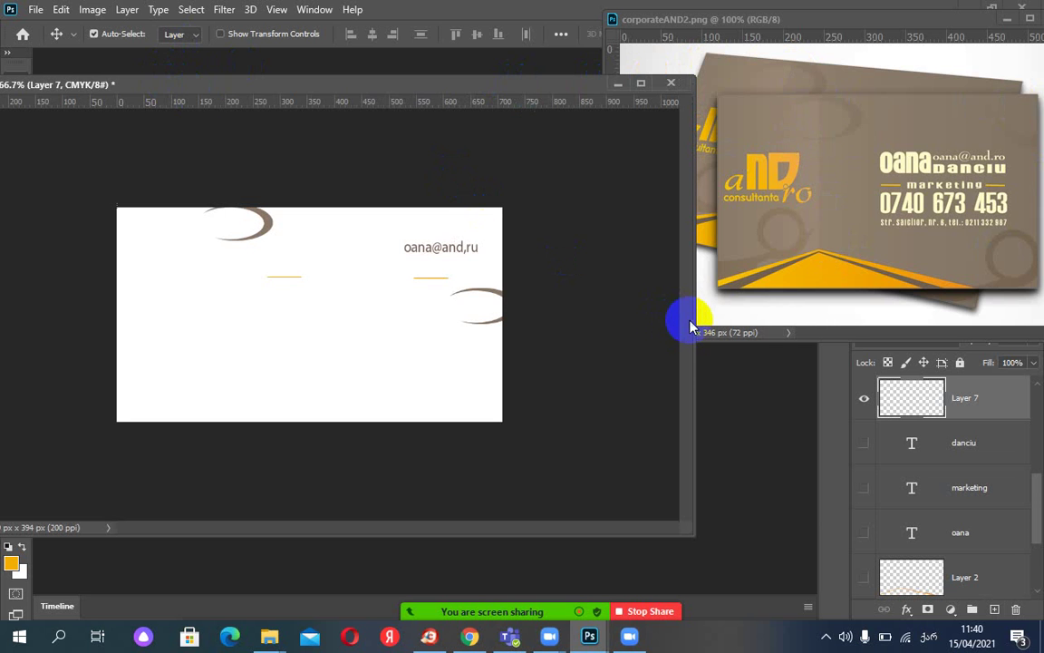
drag(690, 319, 515, 254)
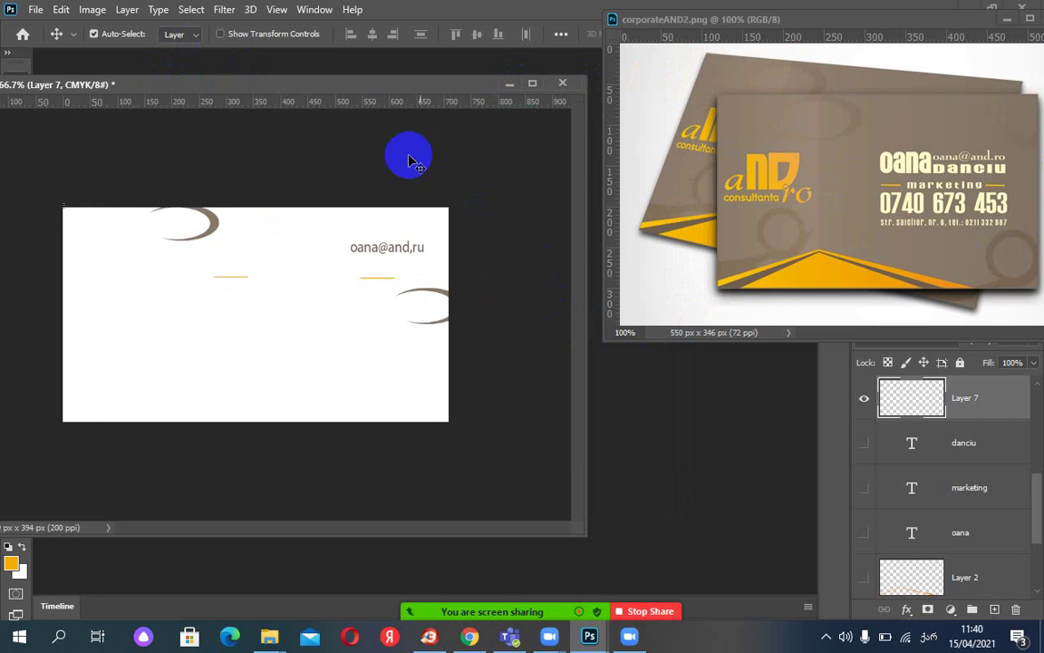
drag(344, 86, 455, 86)
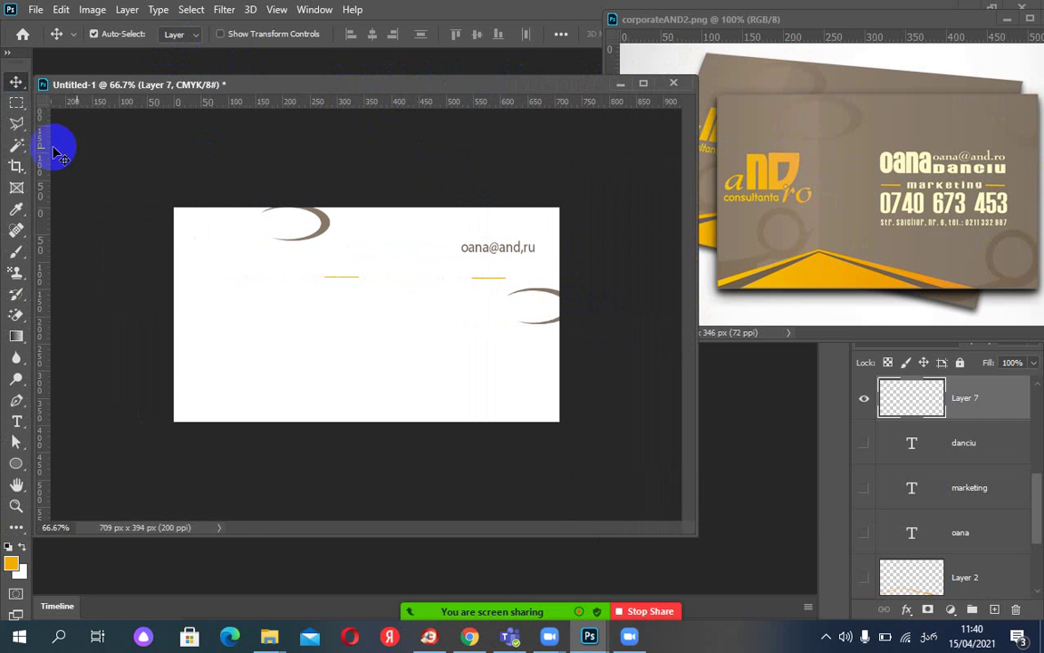
Draw a 480 × 394 px rectangular selection over the card's right side.
click(16, 104)
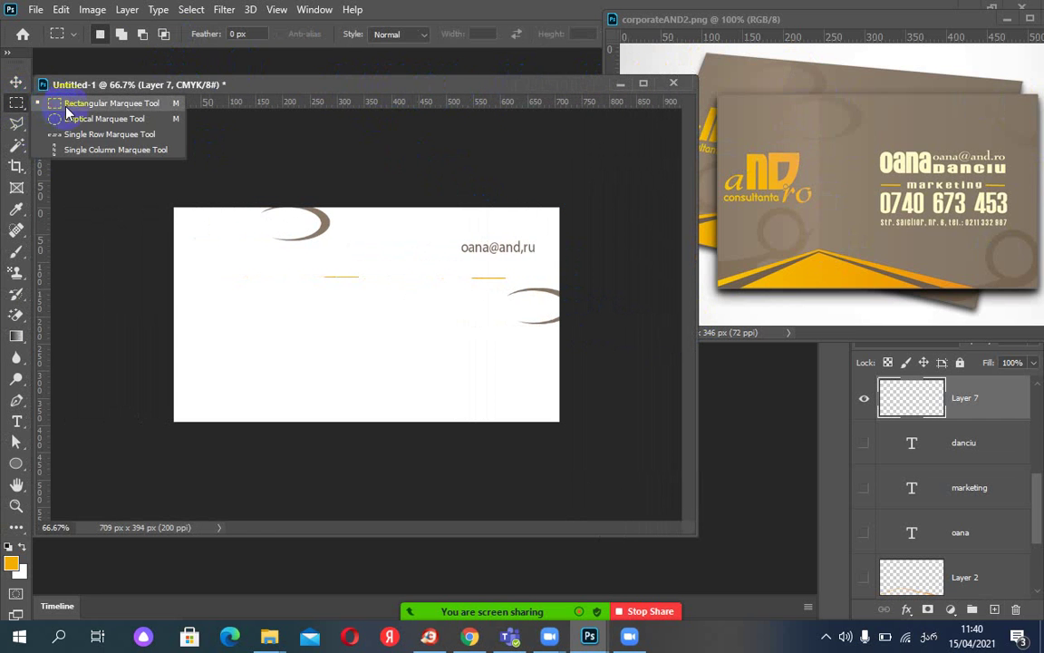
click(55, 104)
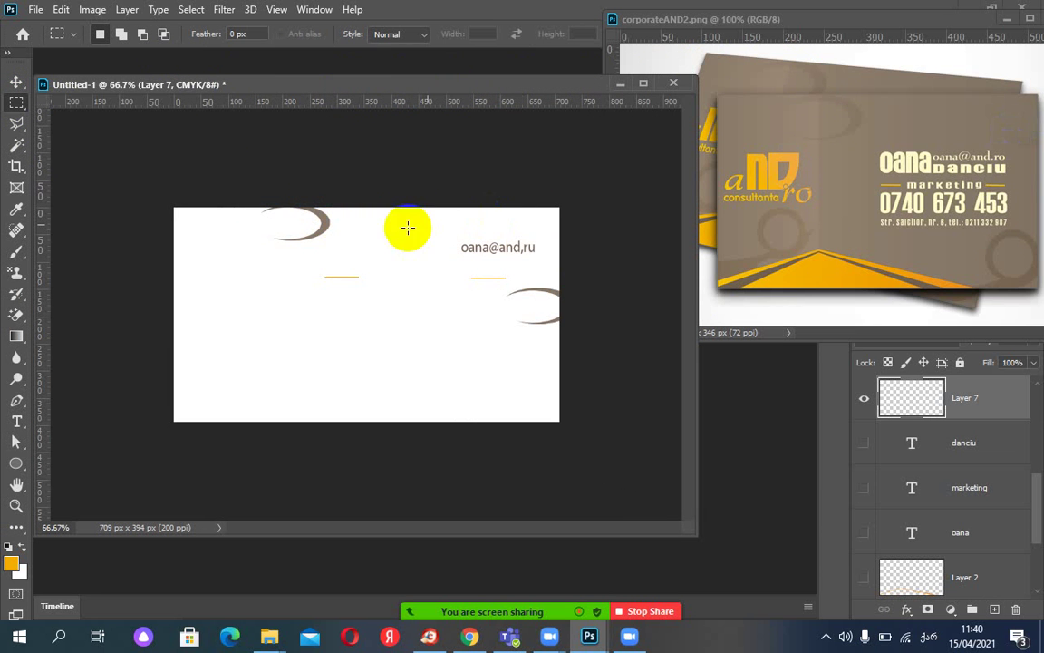
click(298, 203)
drag(297, 203, 559, 420)
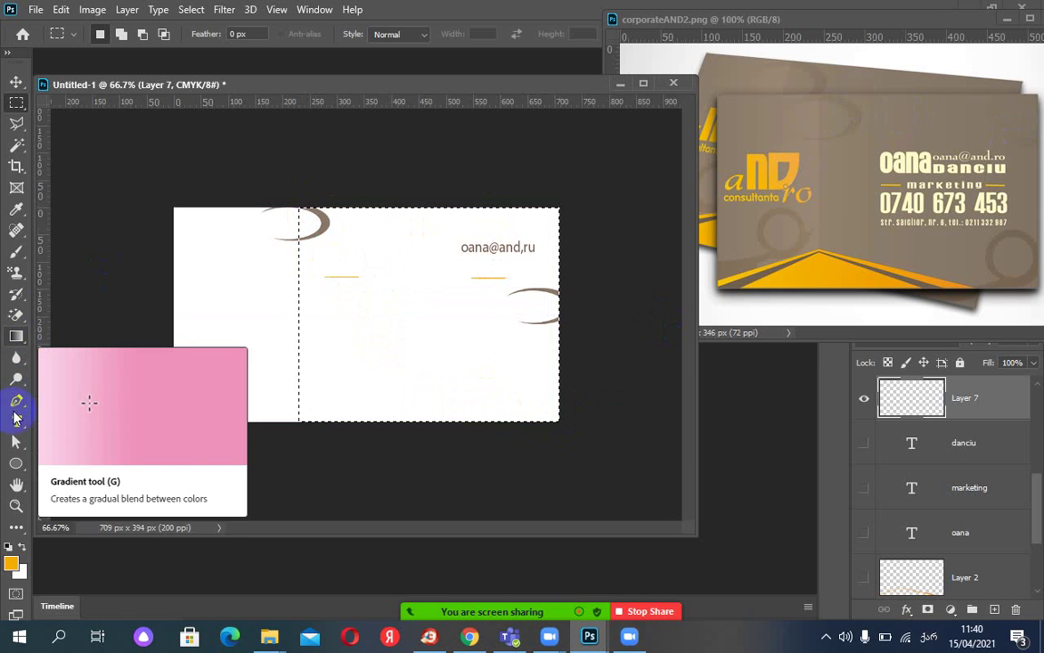
Fill the selection on Layer 7 with tan sampled from the reference card.
click(18, 211)
click(898, 106)
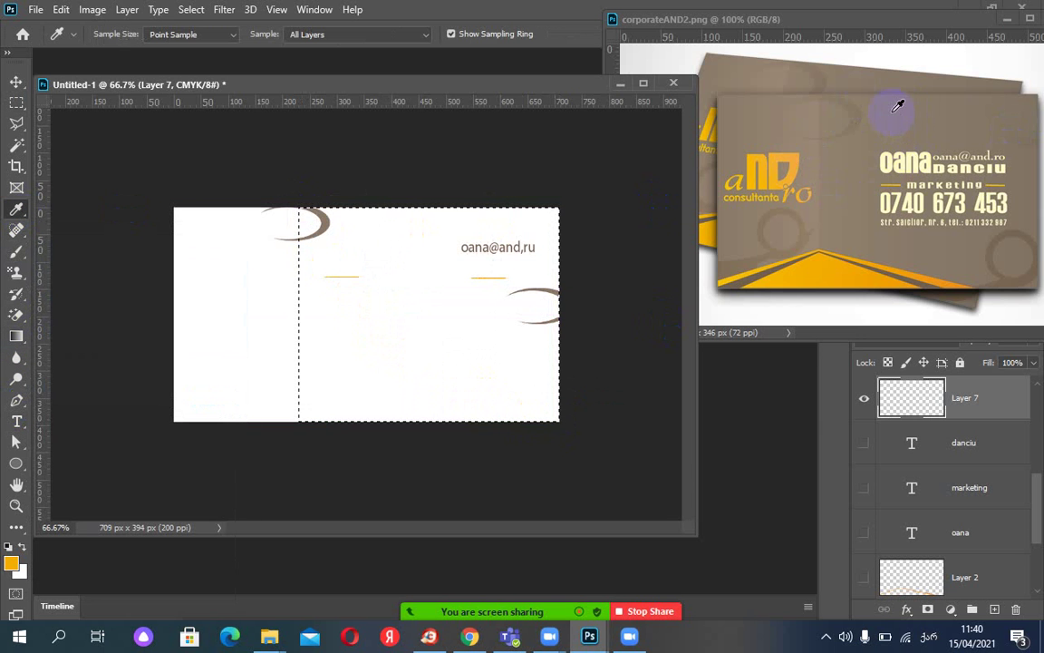
click(924, 399)
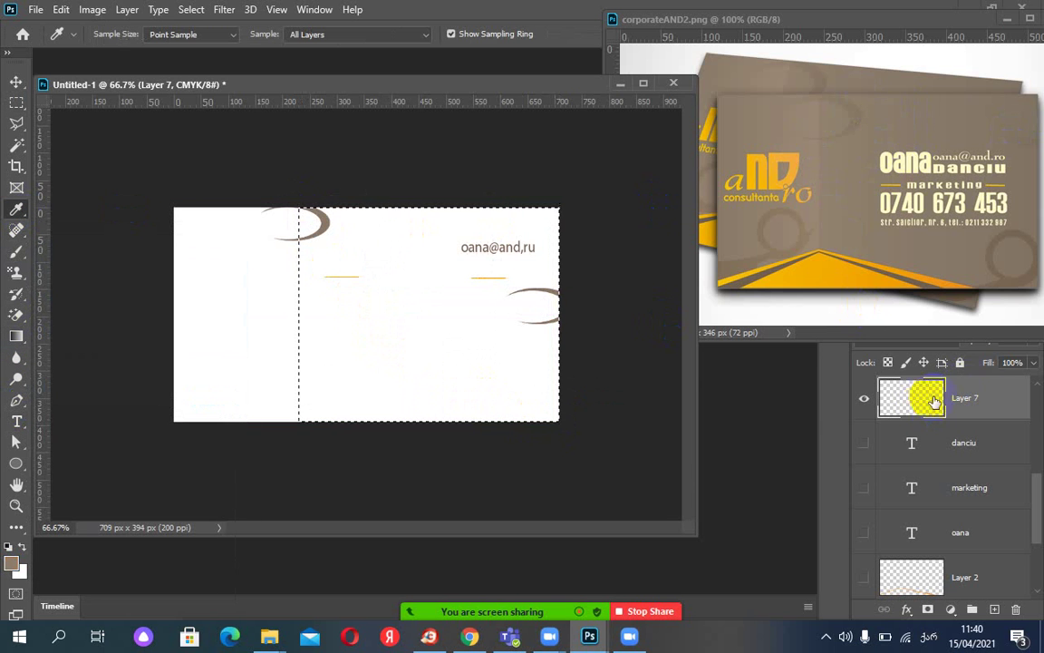
click(383, 256)
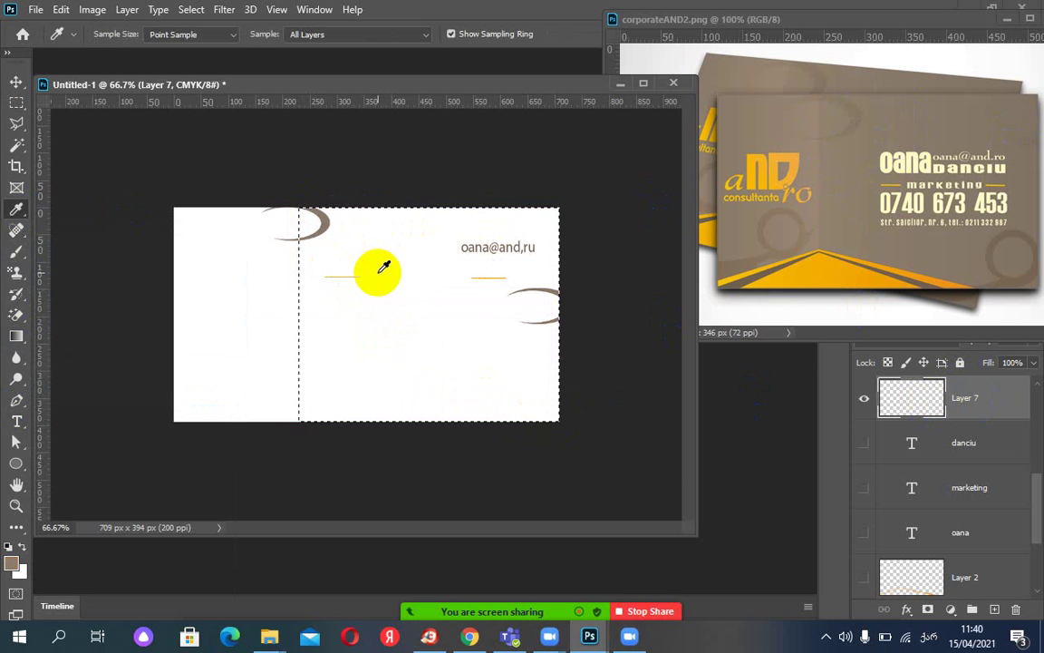
key(alt+BackSpace)
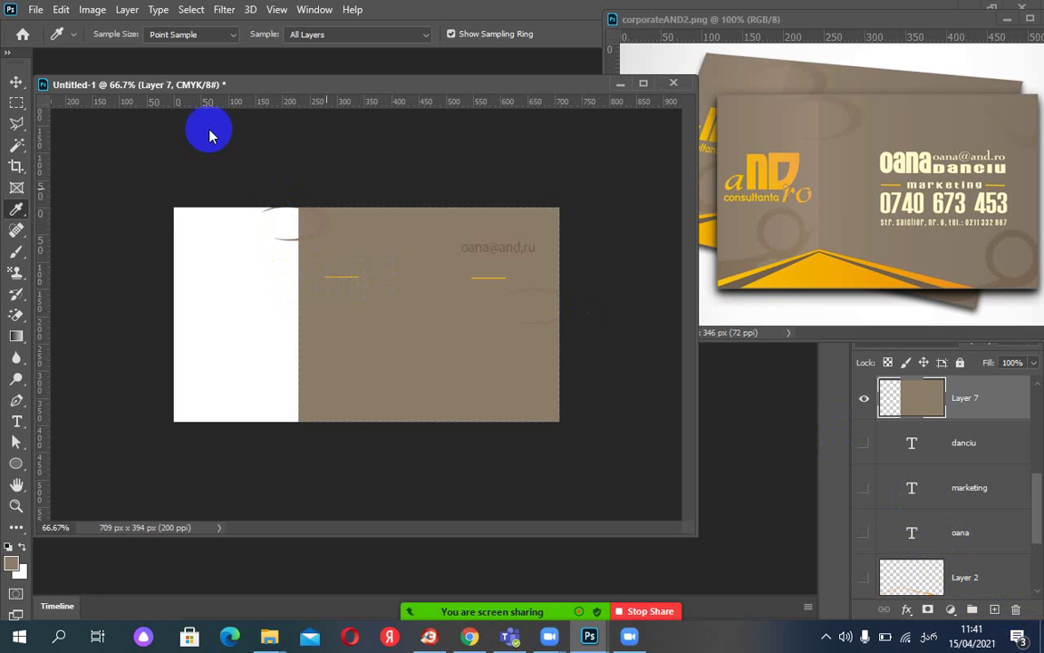
Select the white strip on the card's left and sample a brown from the reference.
click(13, 104)
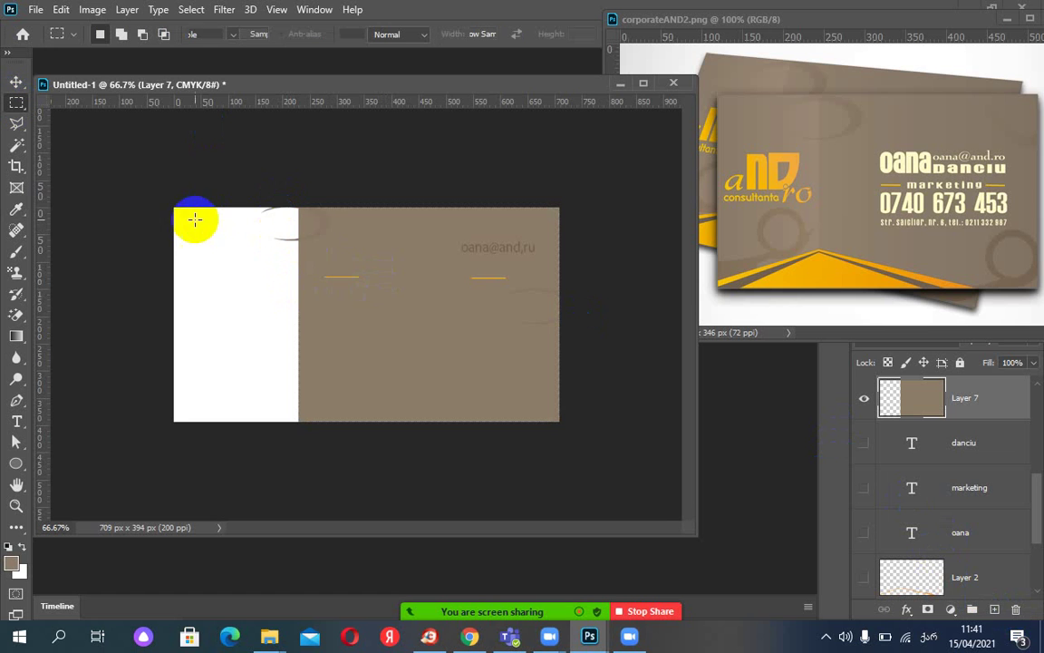
drag(171, 204, 299, 424)
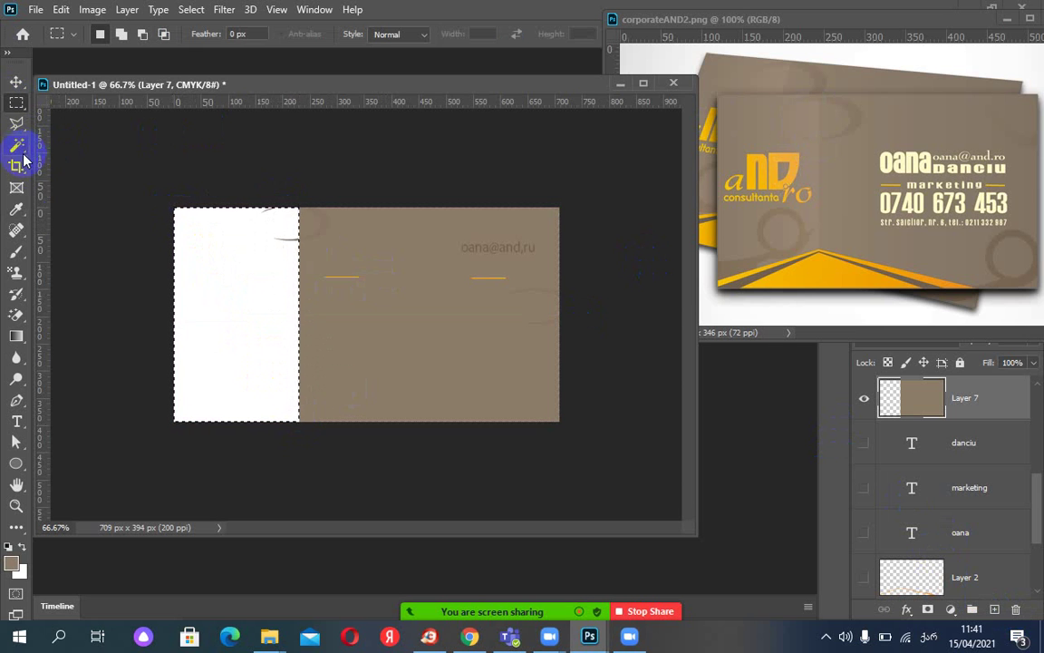
click(14, 218)
drag(792, 122, 230, 323)
Fill the left strip with the sampled brown, then sample further tan and brown shades.
key(alt+BackSpace)
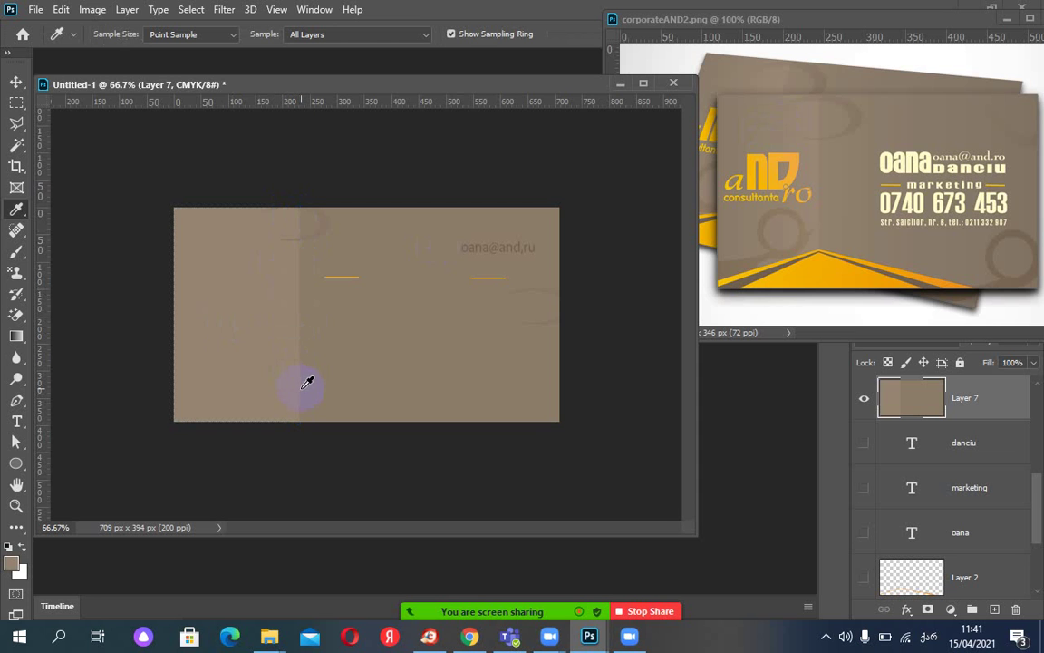
drag(356, 362, 774, 146)
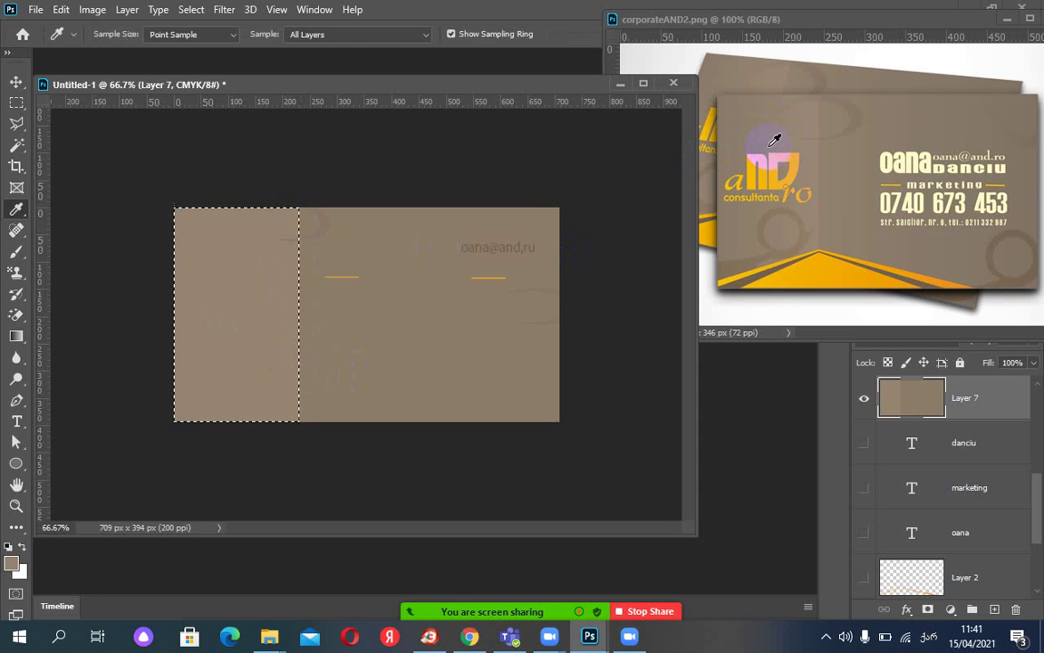
drag(771, 134, 764, 140)
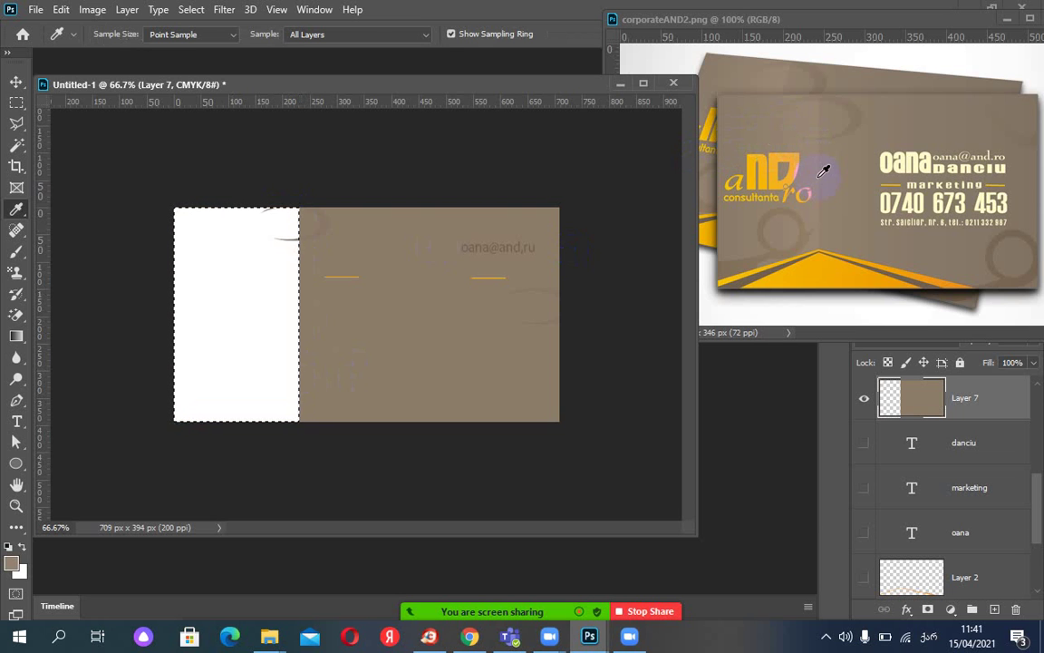
drag(816, 156, 710, 136)
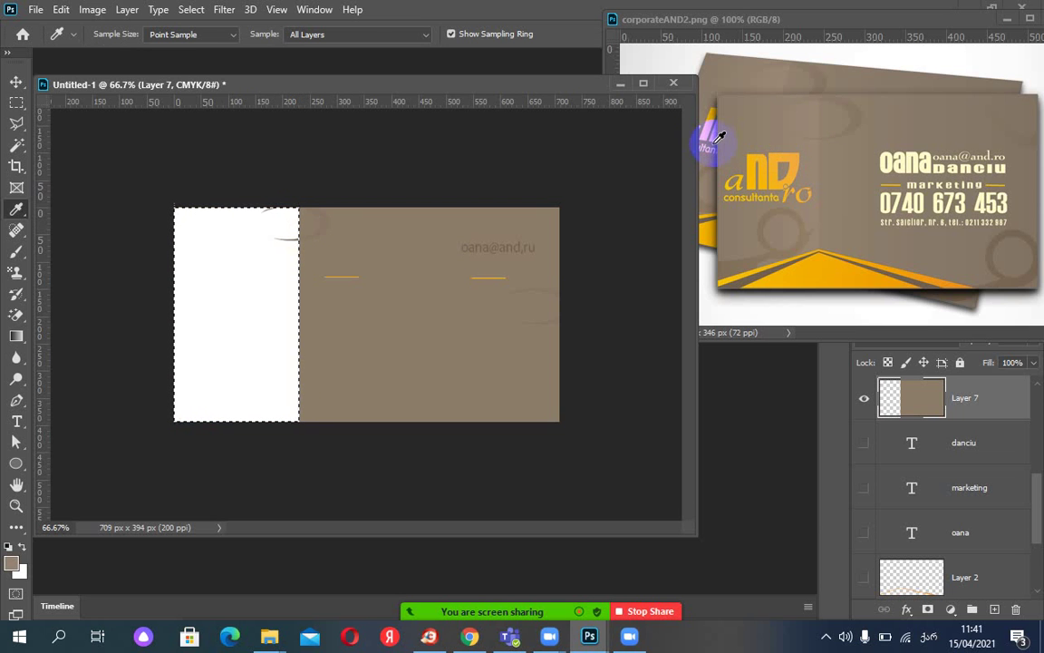
click(302, 211)
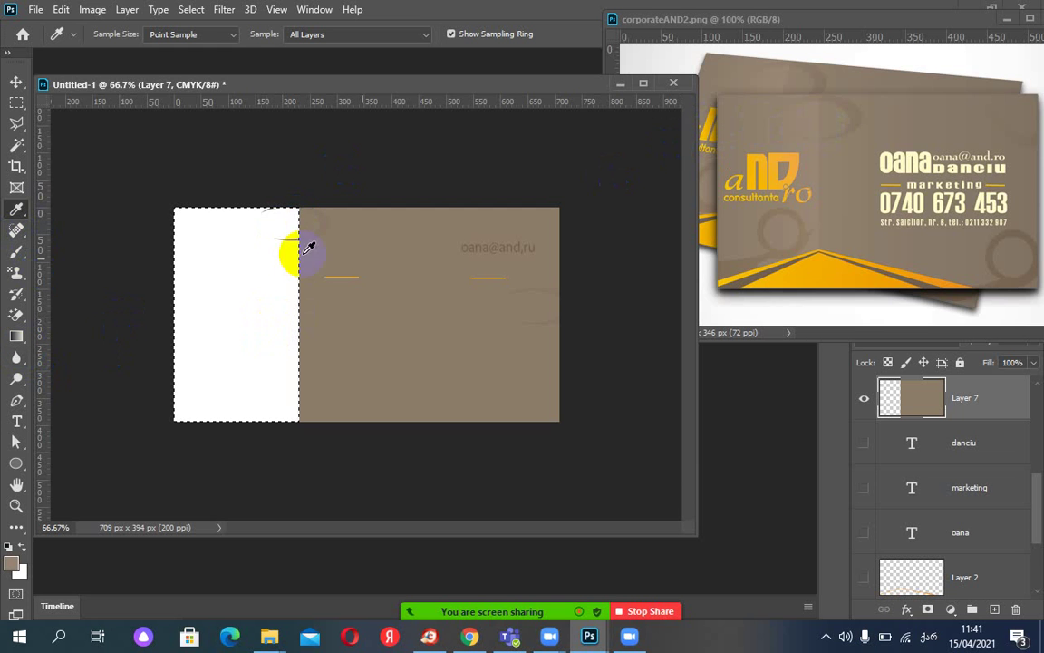
click(184, 303)
click(306, 324)
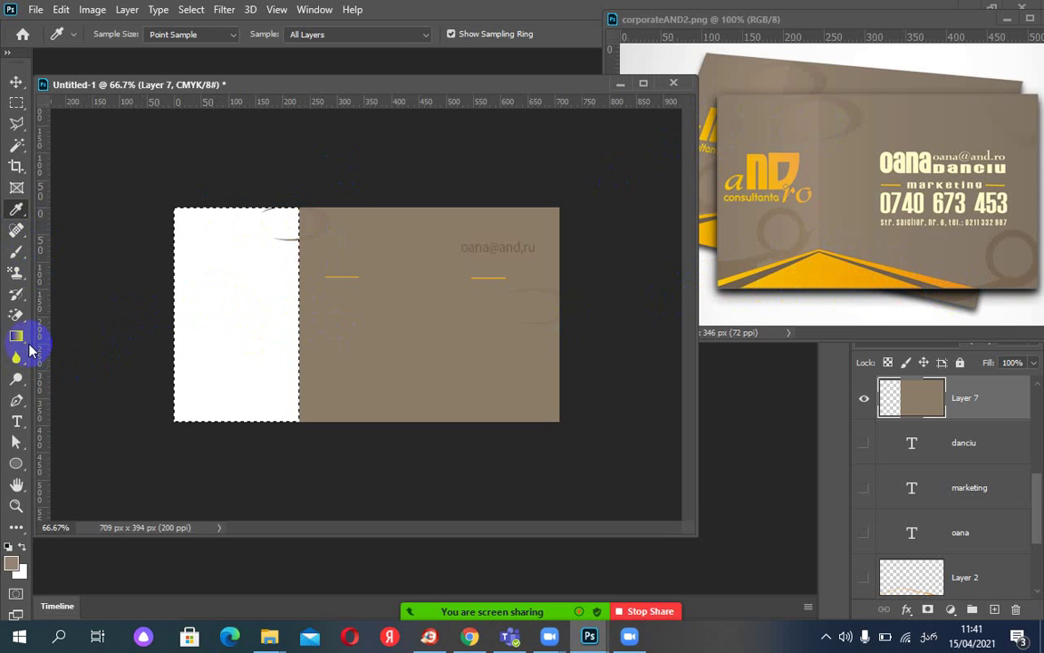
In the Gradient Editor, set both colour stops to tan shades sampled from the reference.
click(15, 337)
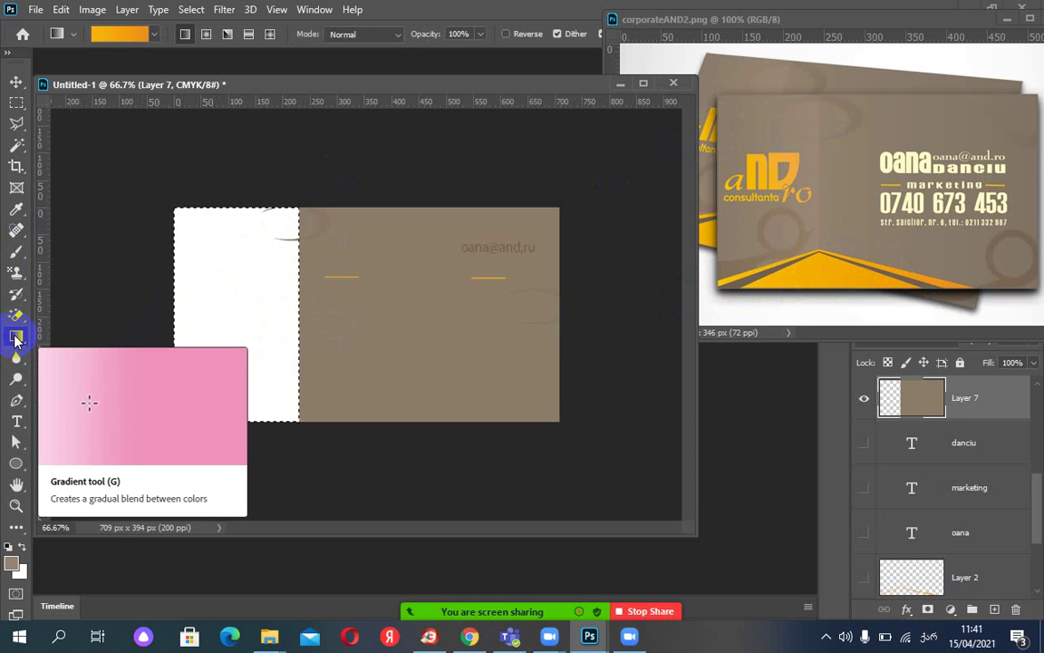
click(112, 36)
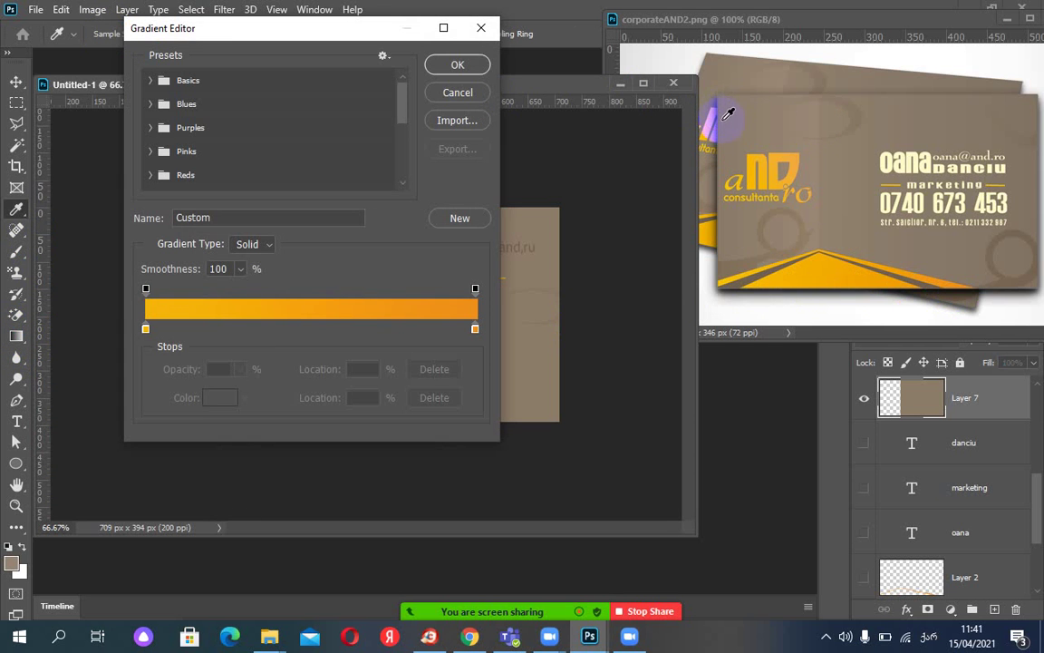
click(146, 329)
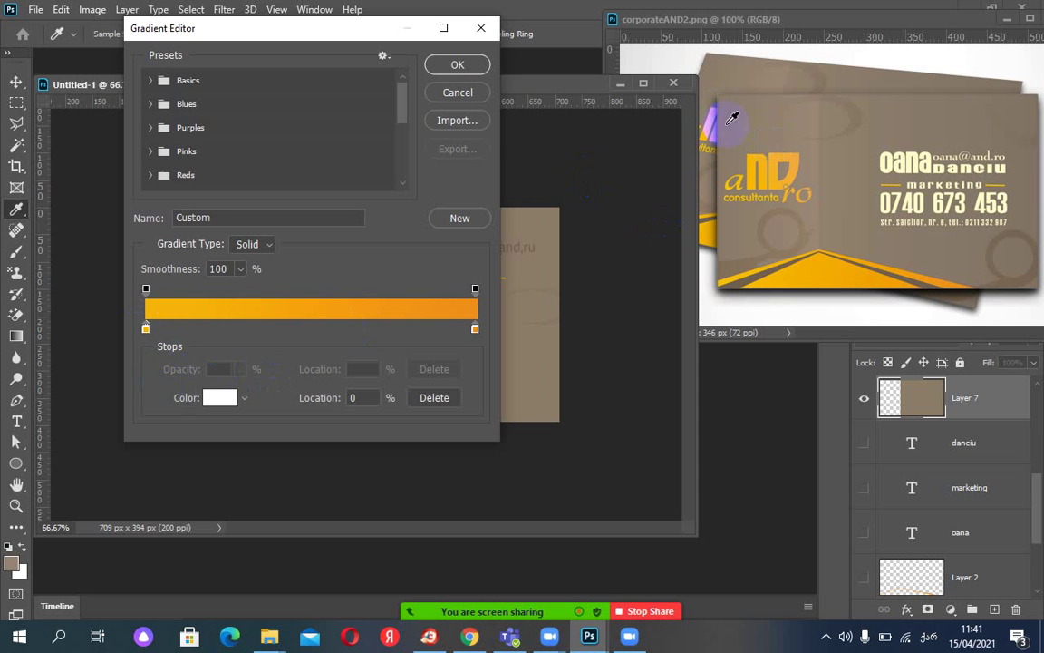
click(727, 94)
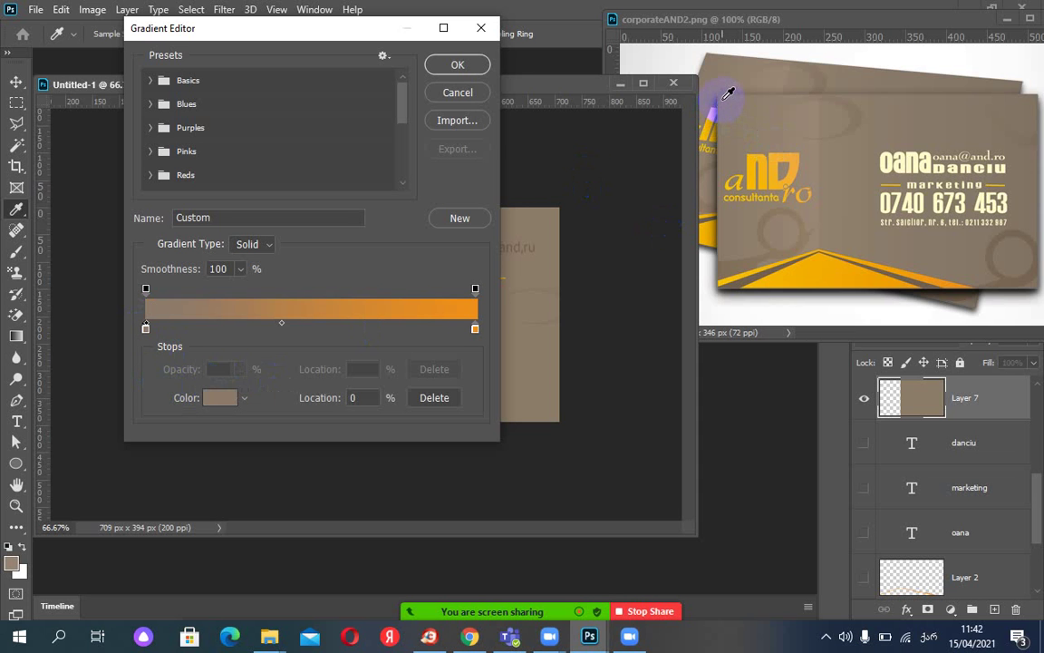
click(474, 329)
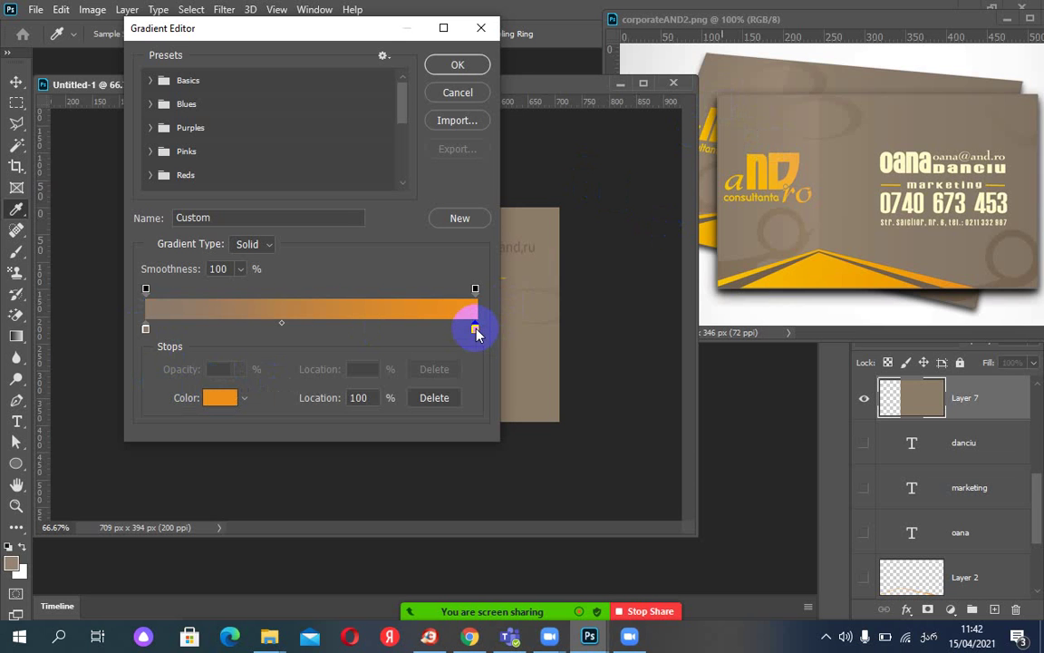
click(821, 161)
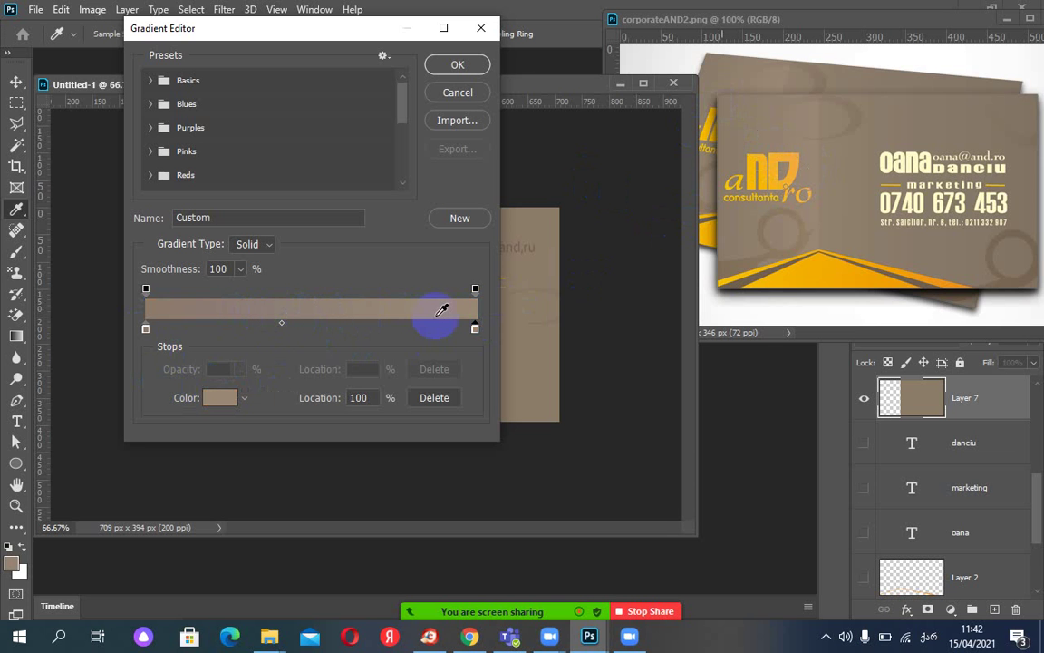
click(458, 65)
Fill the left strip with the tan gradient, deselect, and show Layer 4's orange wedge.
drag(175, 319, 304, 337)
key(ctrl+d)
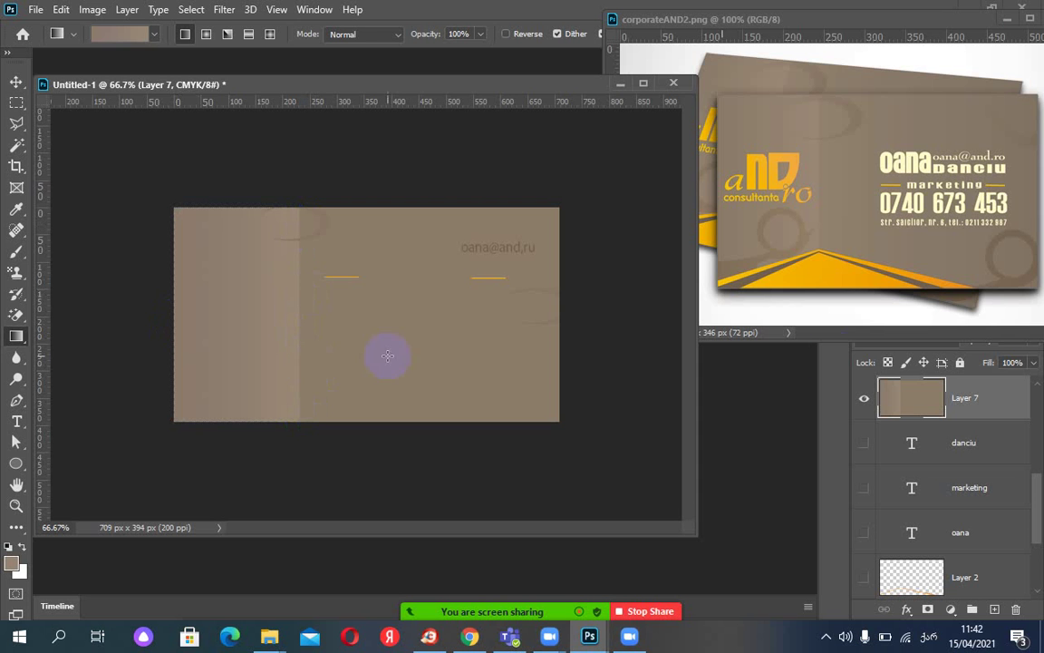
drag(1035, 515, 1040, 563)
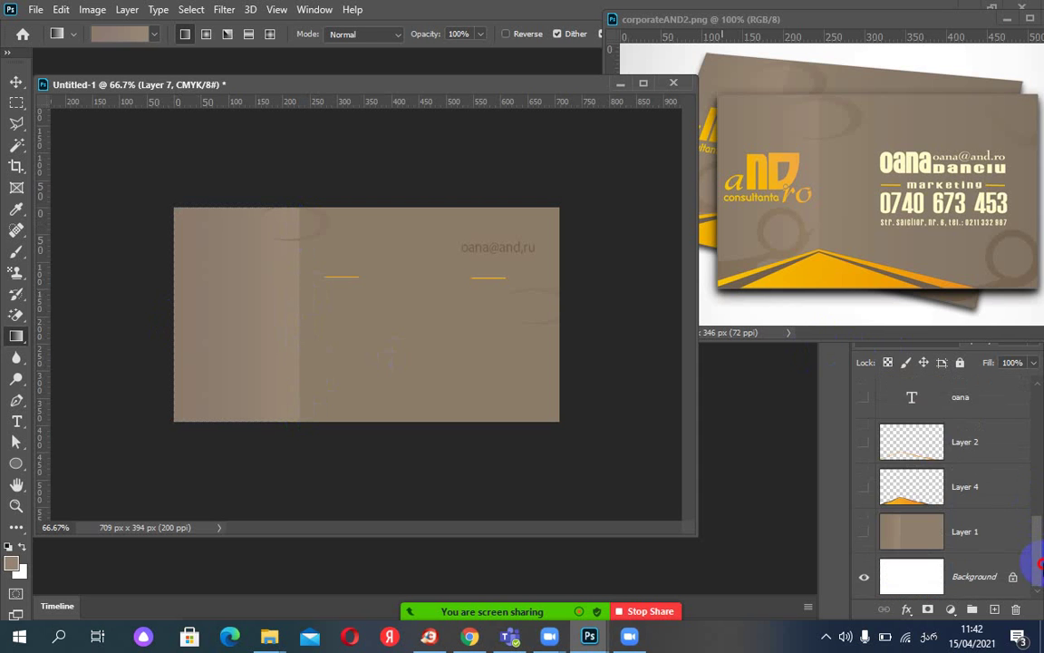
click(864, 489)
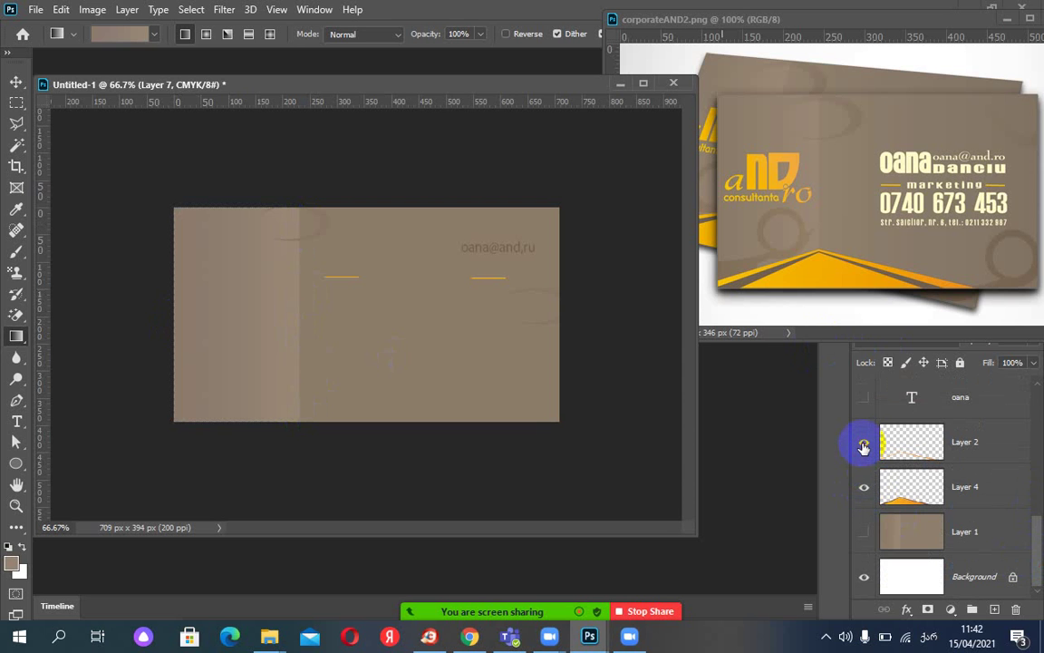
drag(1040, 566, 1040, 438)
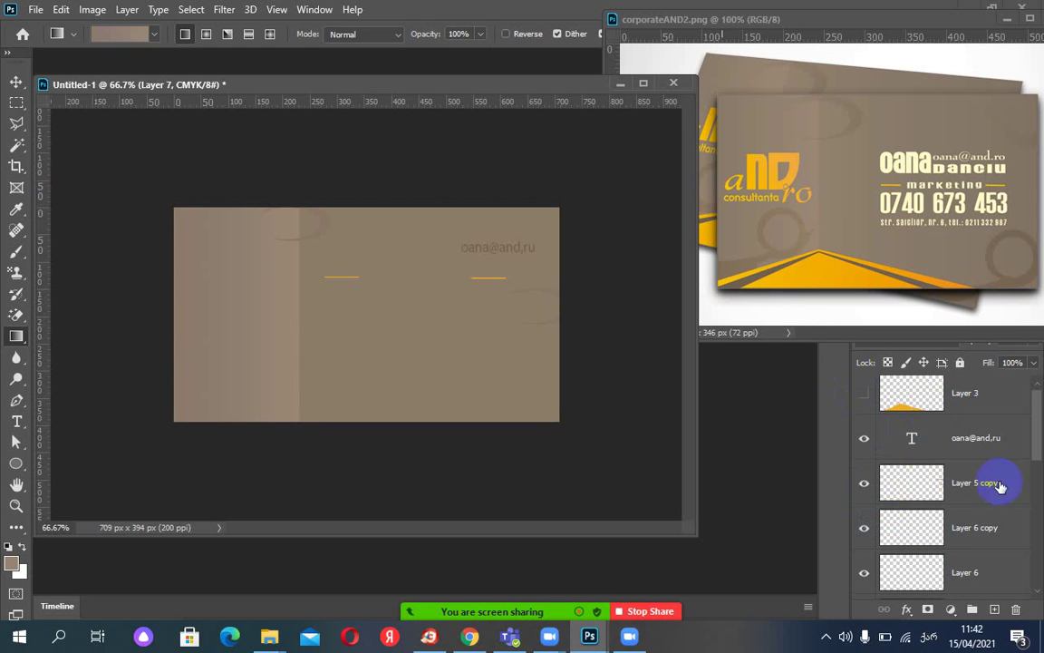
drag(1034, 415, 1037, 518)
click(865, 445)
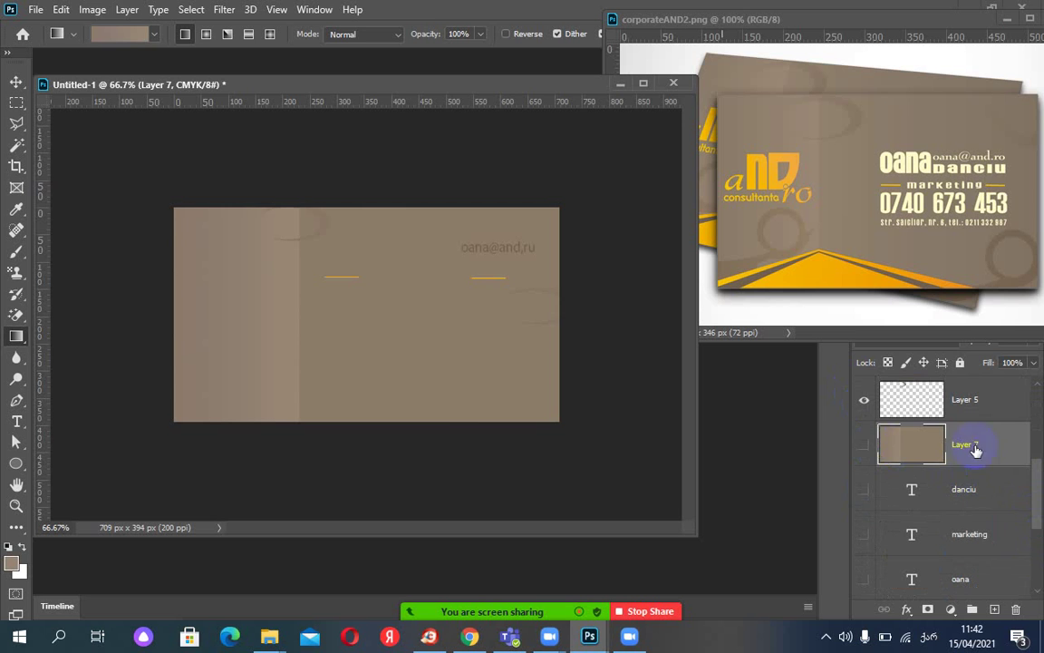
drag(1034, 478, 1038, 546)
click(863, 532)
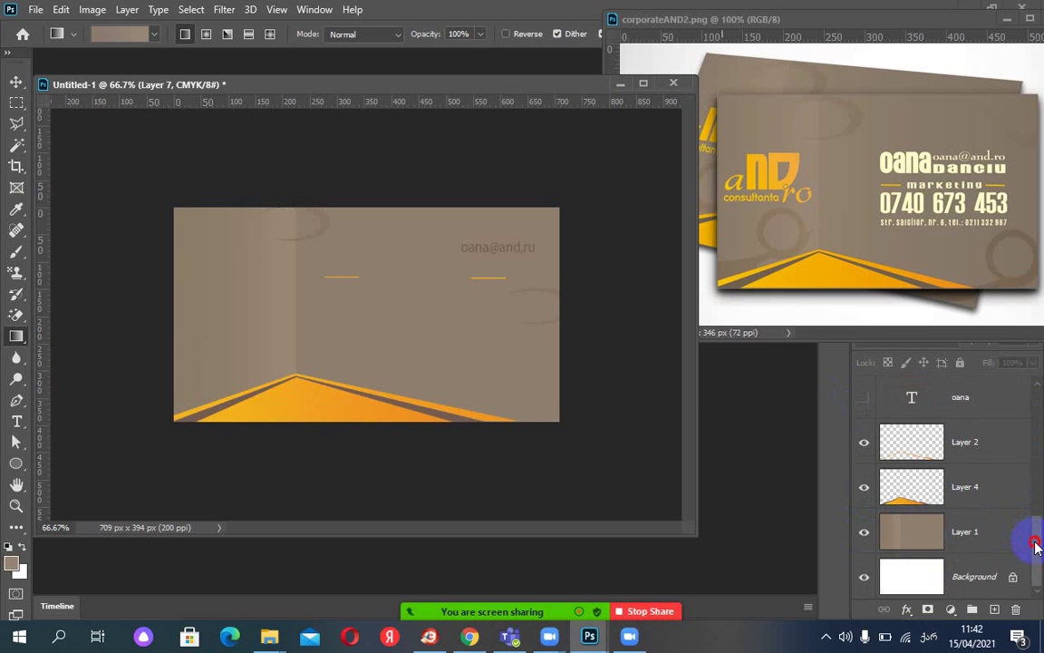
drag(1035, 543, 1034, 508)
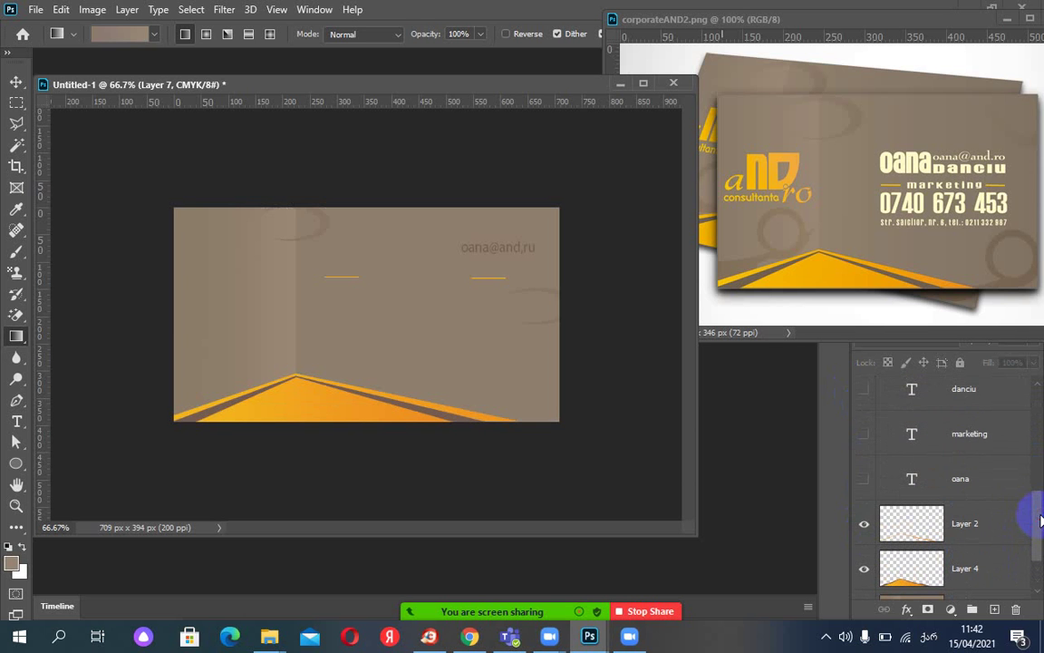
click(864, 434)
click(863, 389)
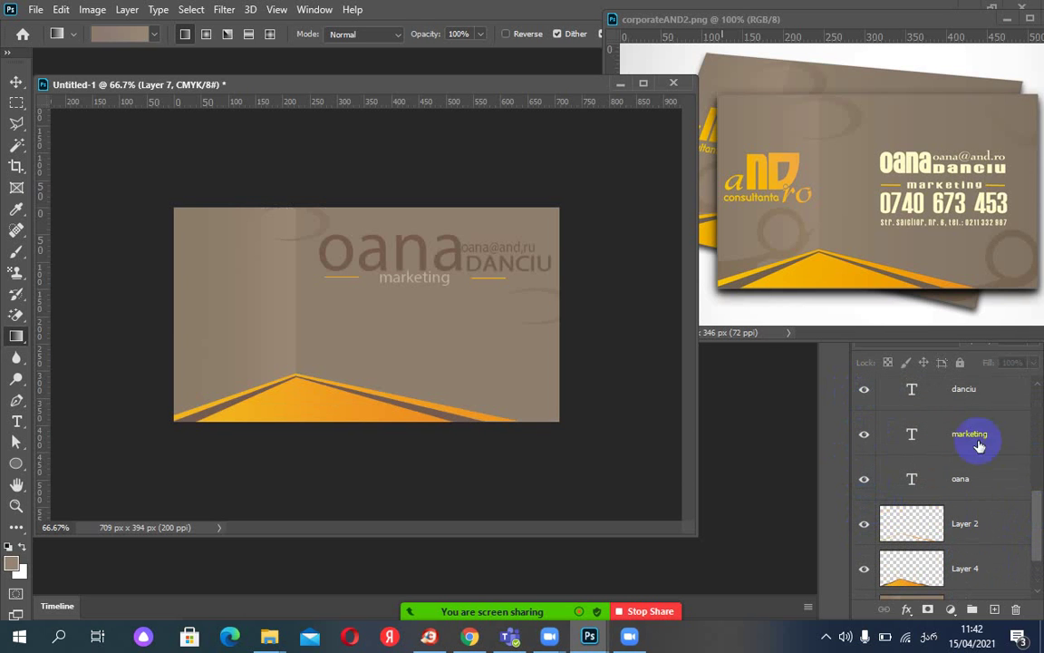
drag(1039, 523, 1039, 408)
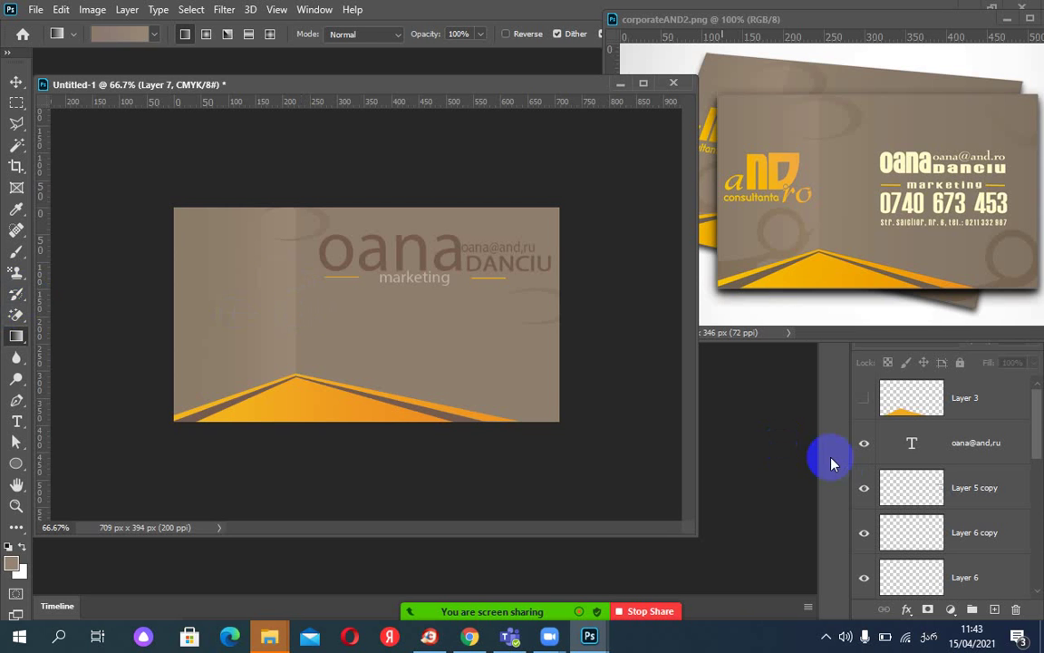
Select Layer 1 at the bottom of the Layers panel.
drag(1038, 435, 1039, 474)
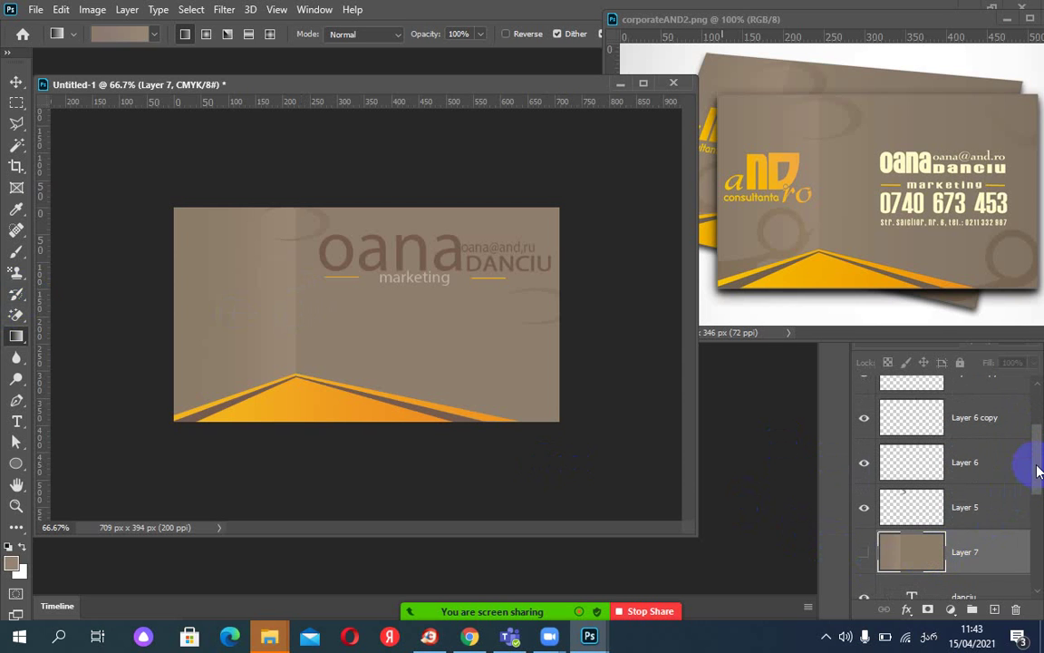
click(1040, 566)
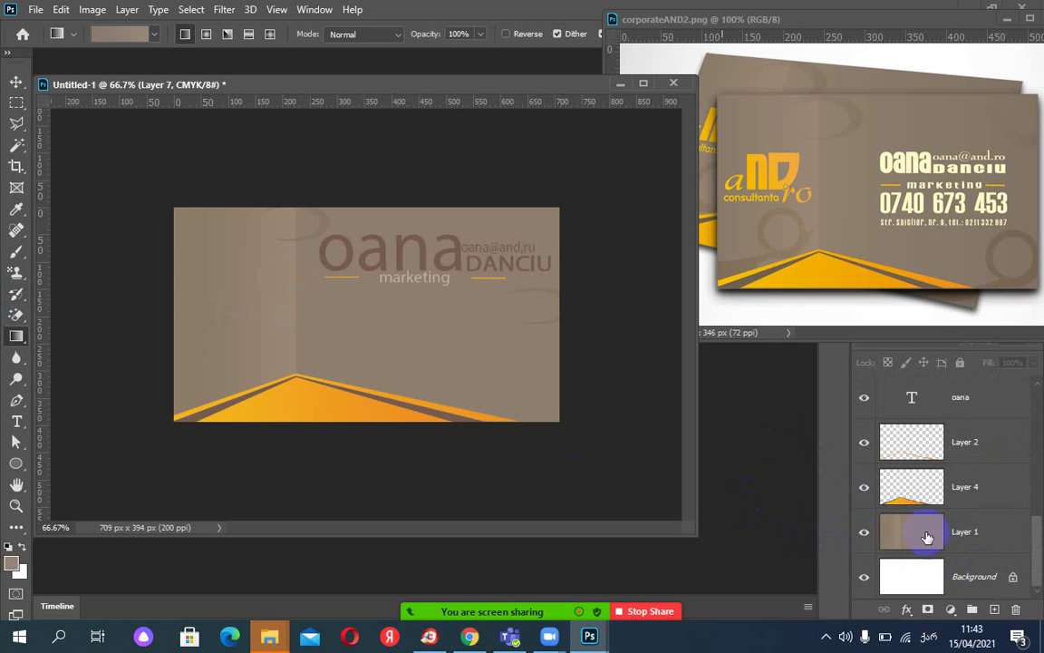
click(934, 534)
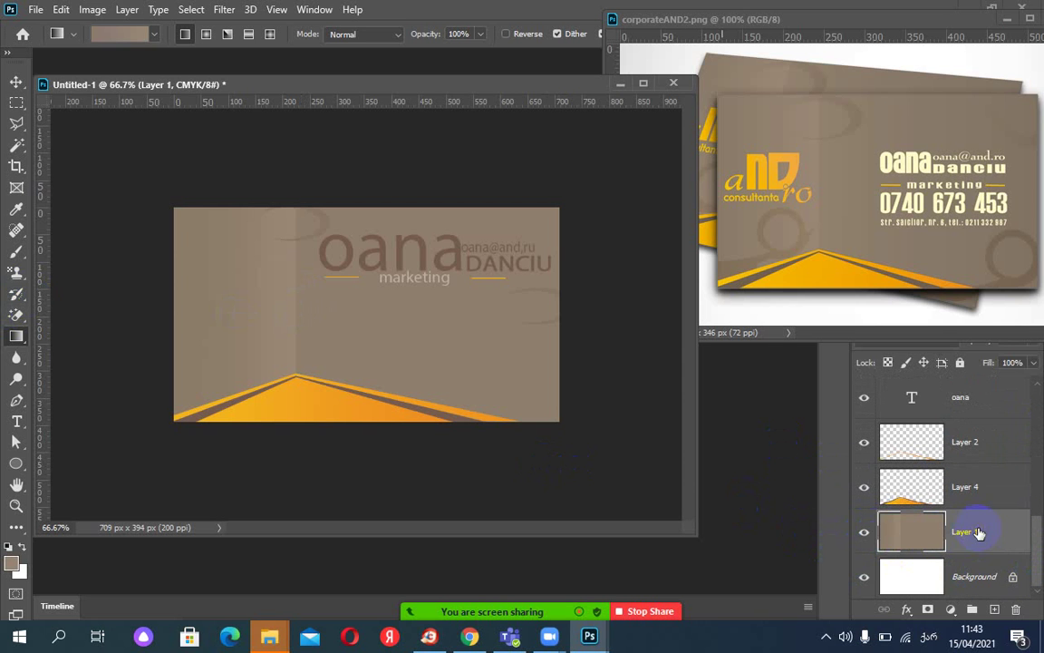
Choose the Pen Tool, add a vertical guide on the card, and hide all guides.
click(14, 406)
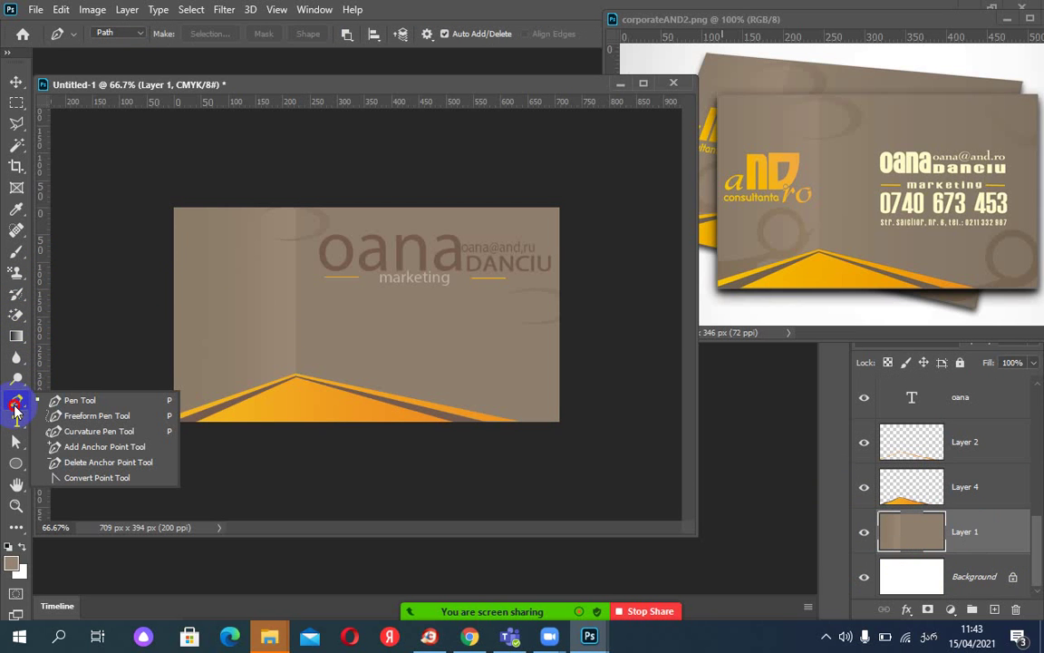
drag(15, 409, 72, 407)
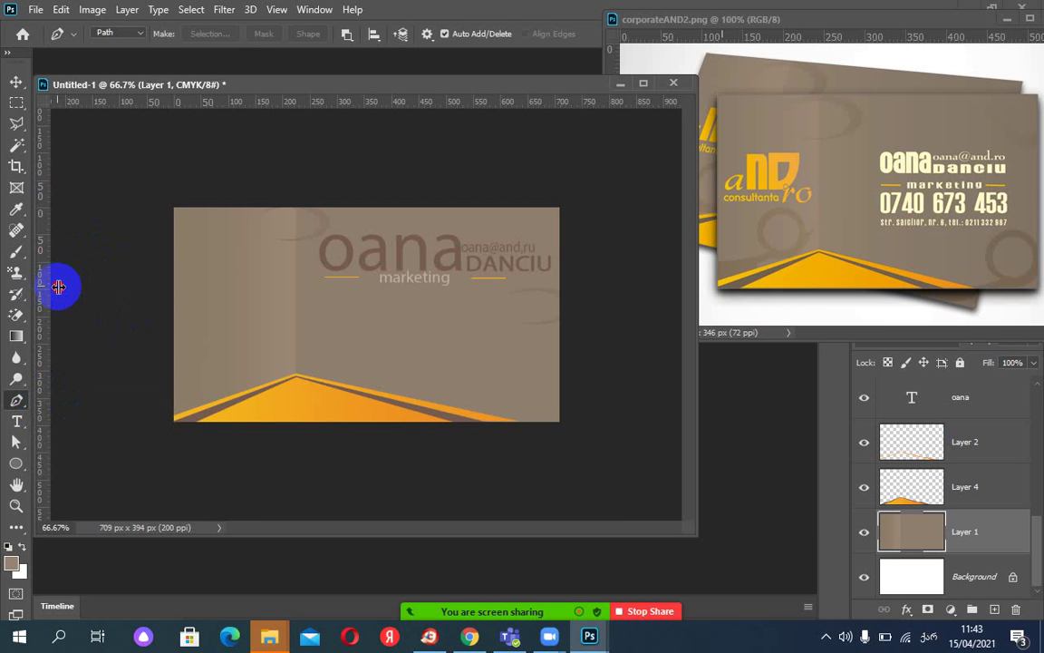
drag(58, 287, 213, 298)
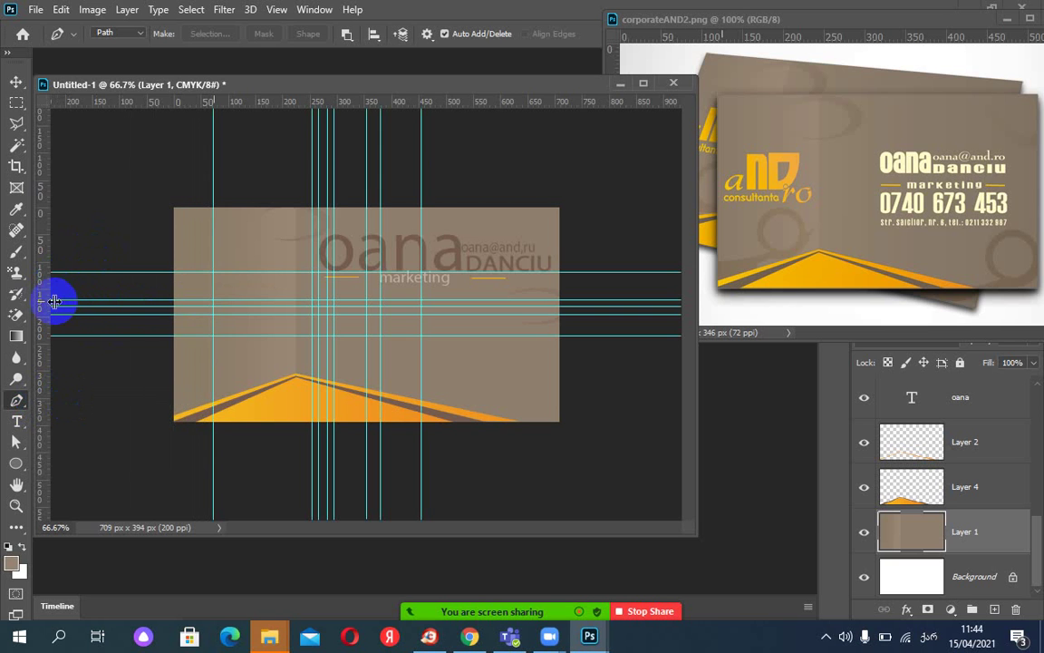
click(277, 10)
mouse_move(344, 319)
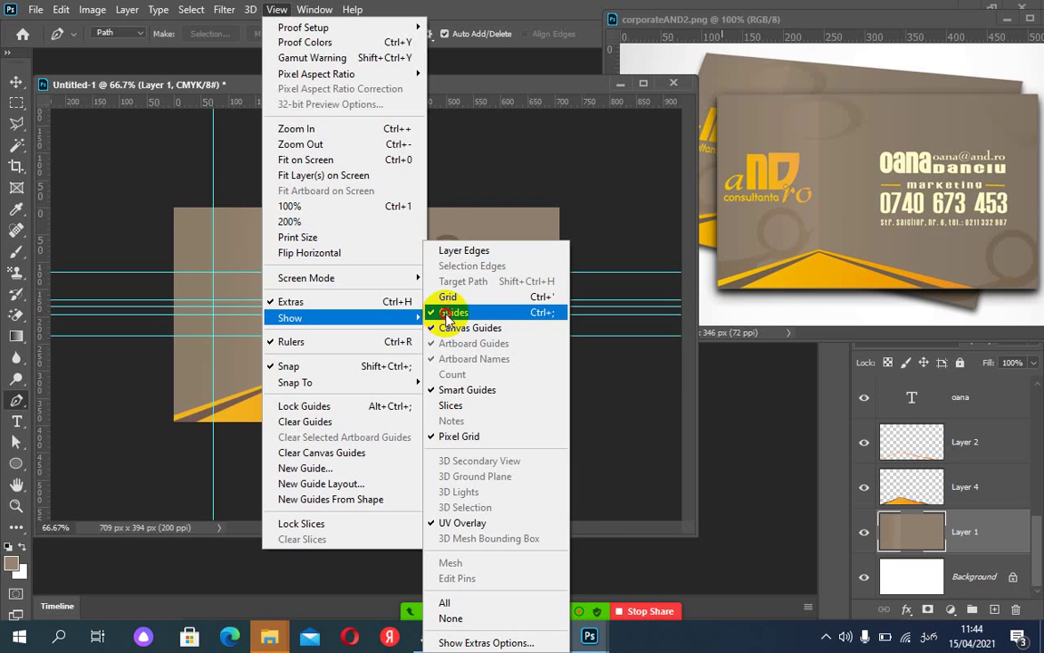
click(447, 312)
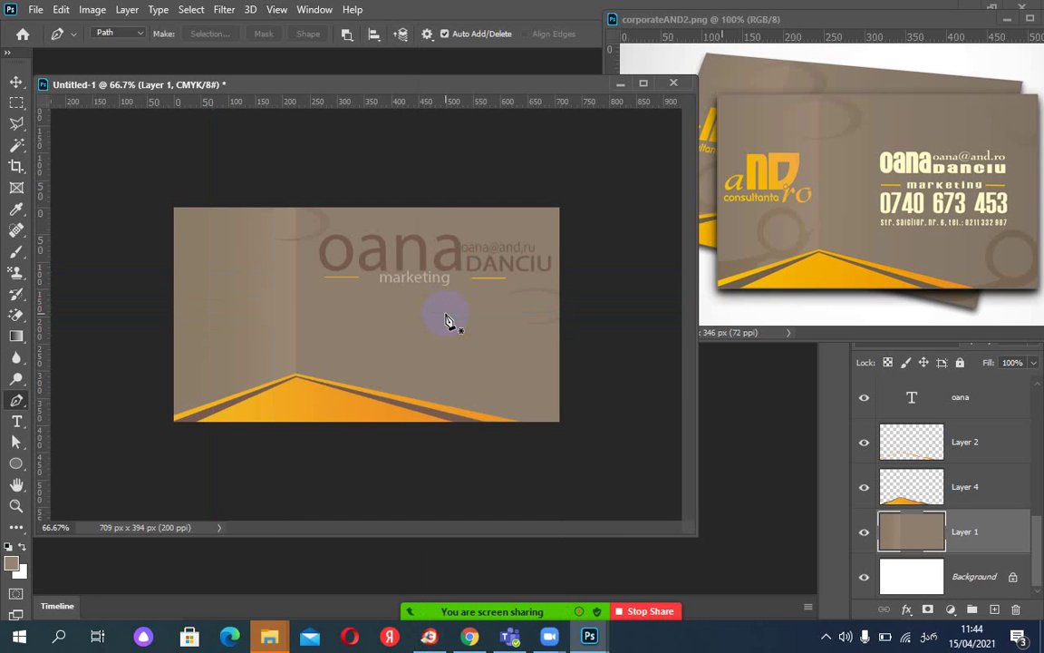
Draw a five-point L-shaped pen path near the card's top-left.
click(213, 319)
click(206, 258)
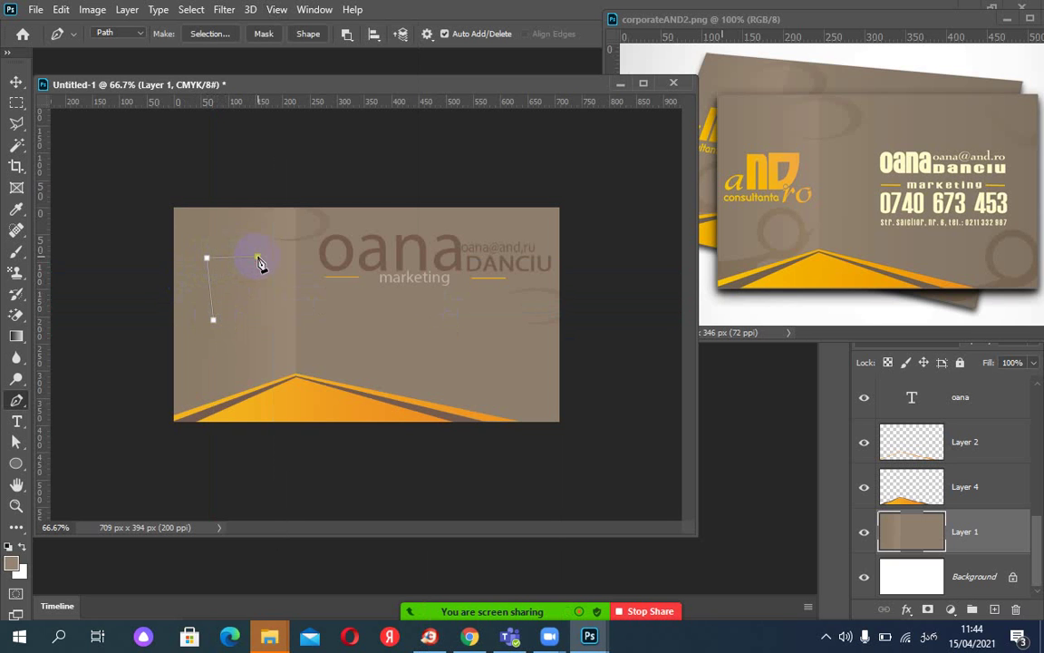
click(258, 257)
click(215, 278)
click(228, 324)
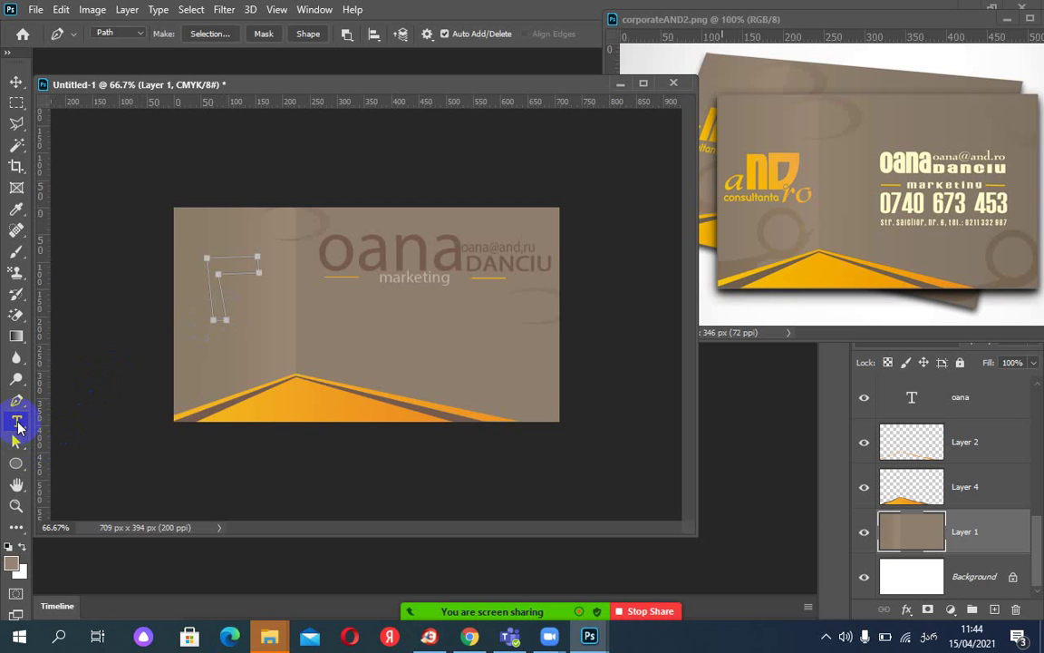
Reshape the L path's anchors with Direct Selection, then choose Make Selection for it.
click(15, 444)
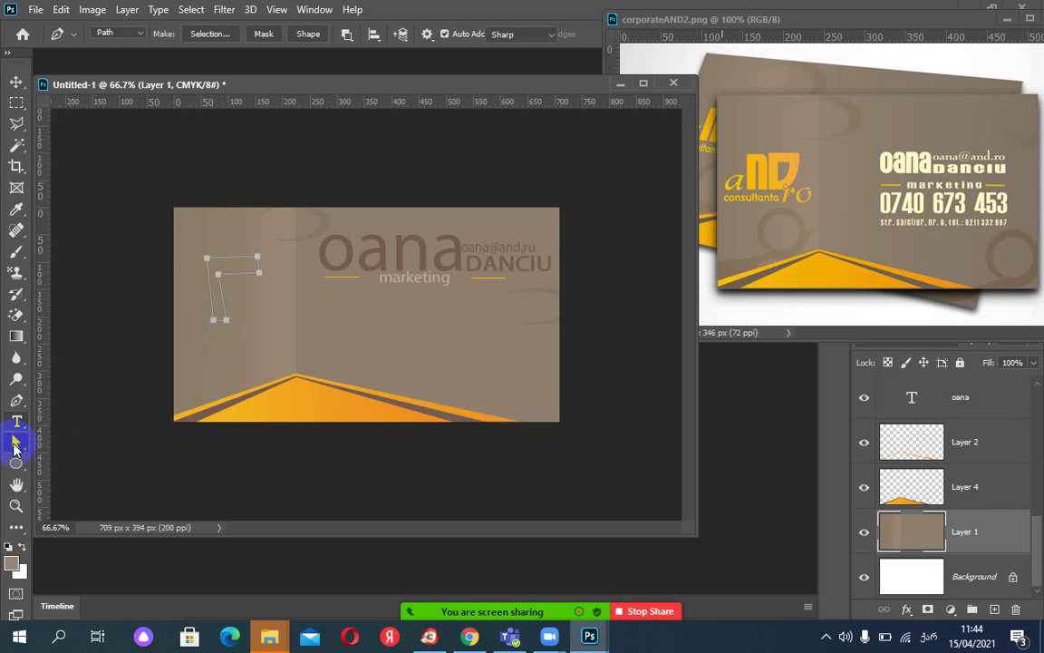
click(15, 442)
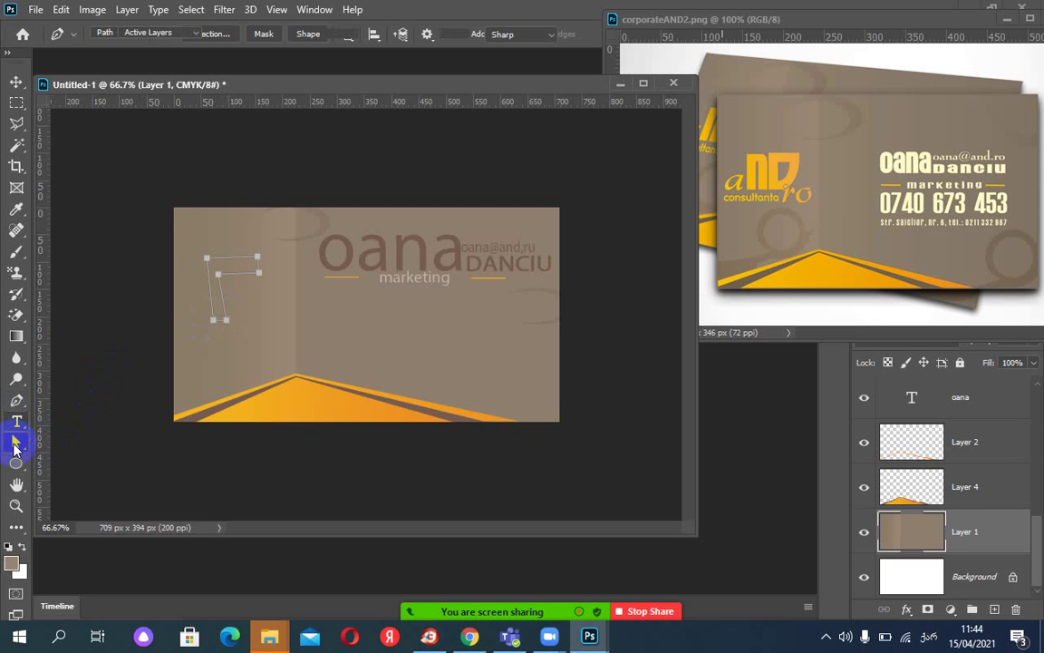
click(217, 280)
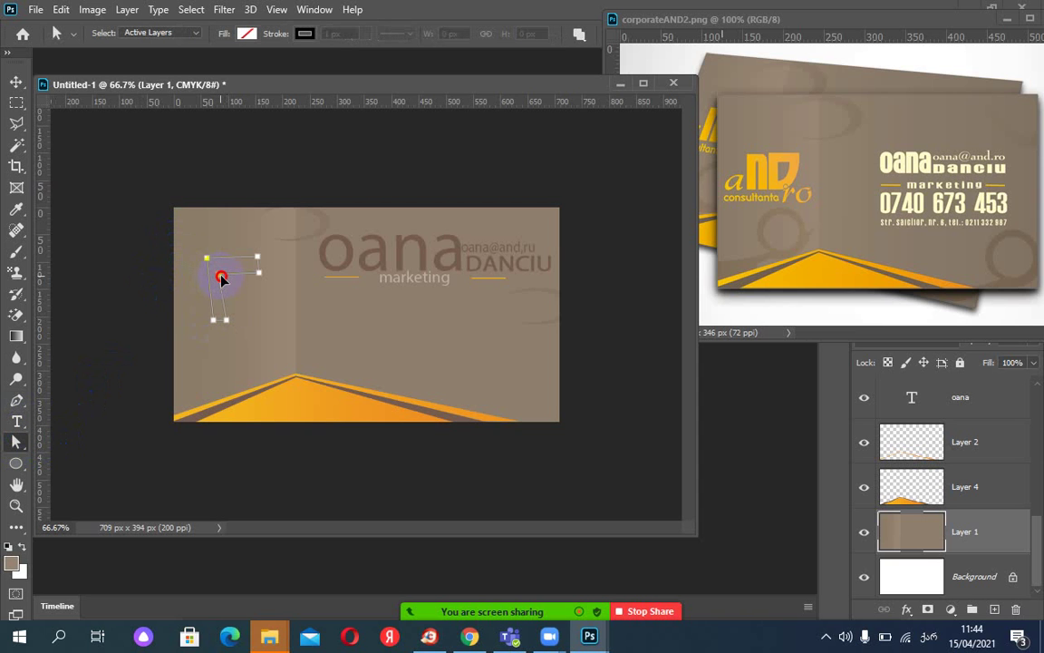
drag(224, 279, 211, 261)
click(224, 275)
click(224, 274)
click(258, 276)
drag(258, 276, 258, 270)
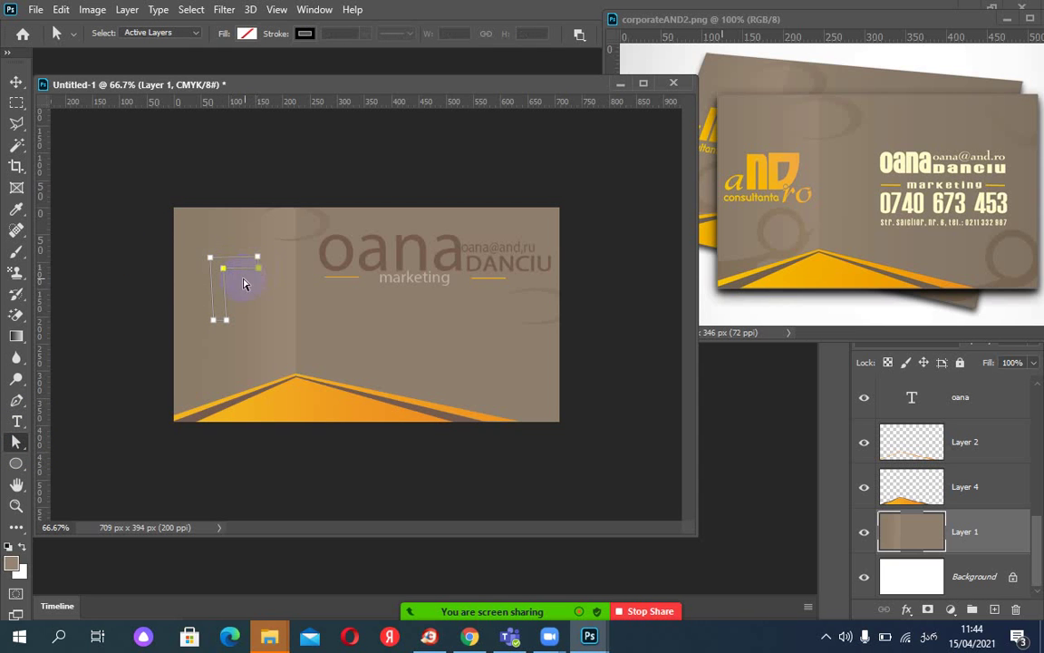
click(223, 270)
click(238, 258)
right_click(234, 263)
click(288, 326)
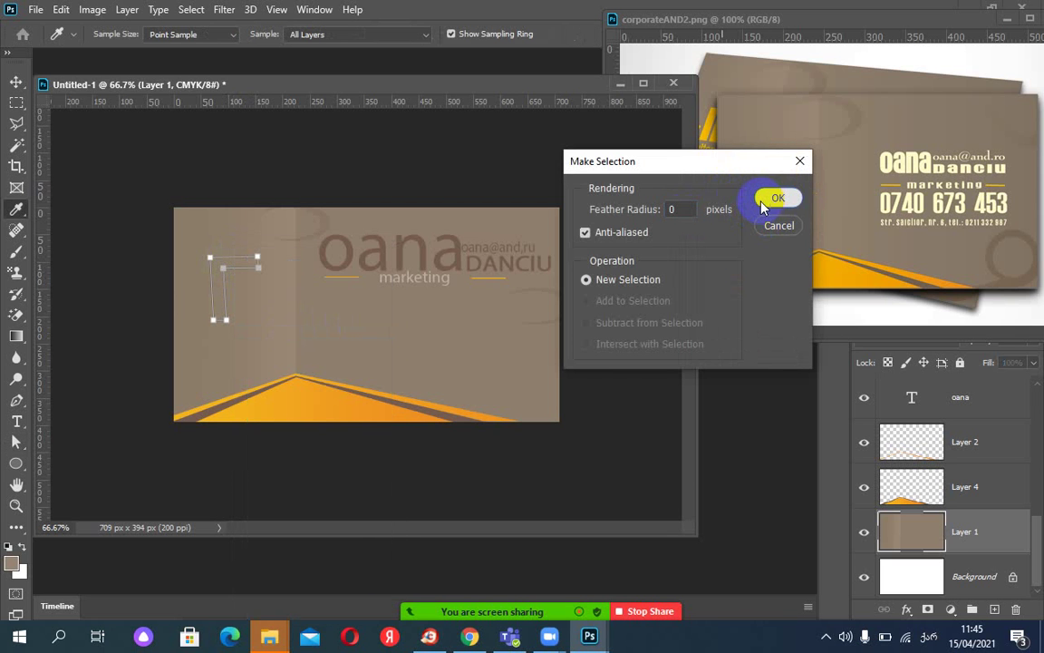
Turn the path into a selection, invert it so only the L is selected, and add empty Layer 8.
click(768, 203)
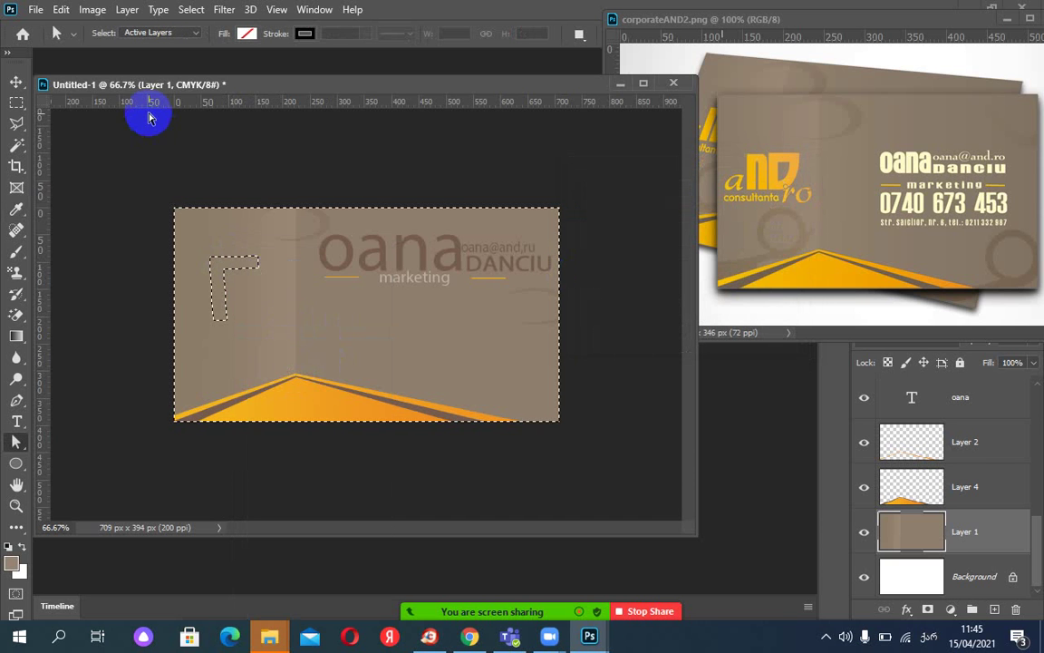
click(191, 11)
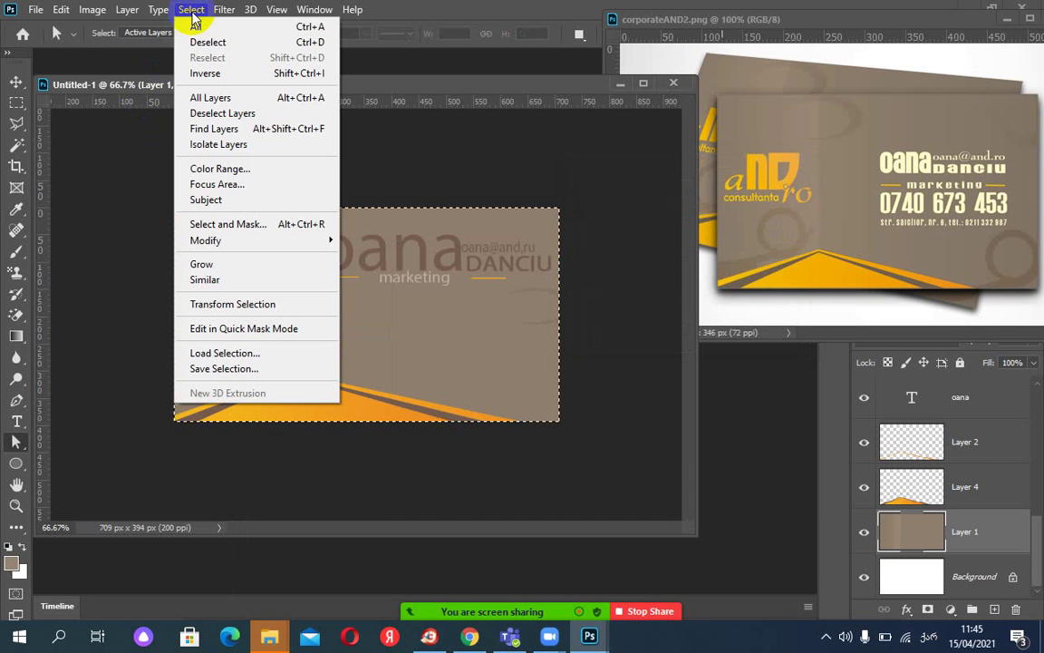
mouse_move(216, 247)
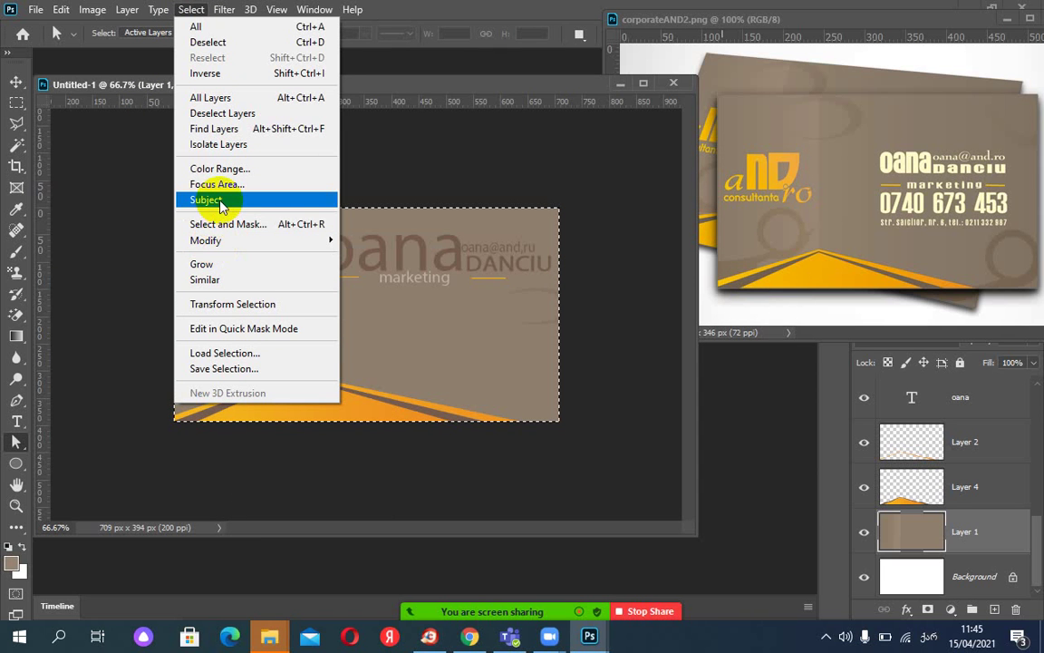
click(204, 74)
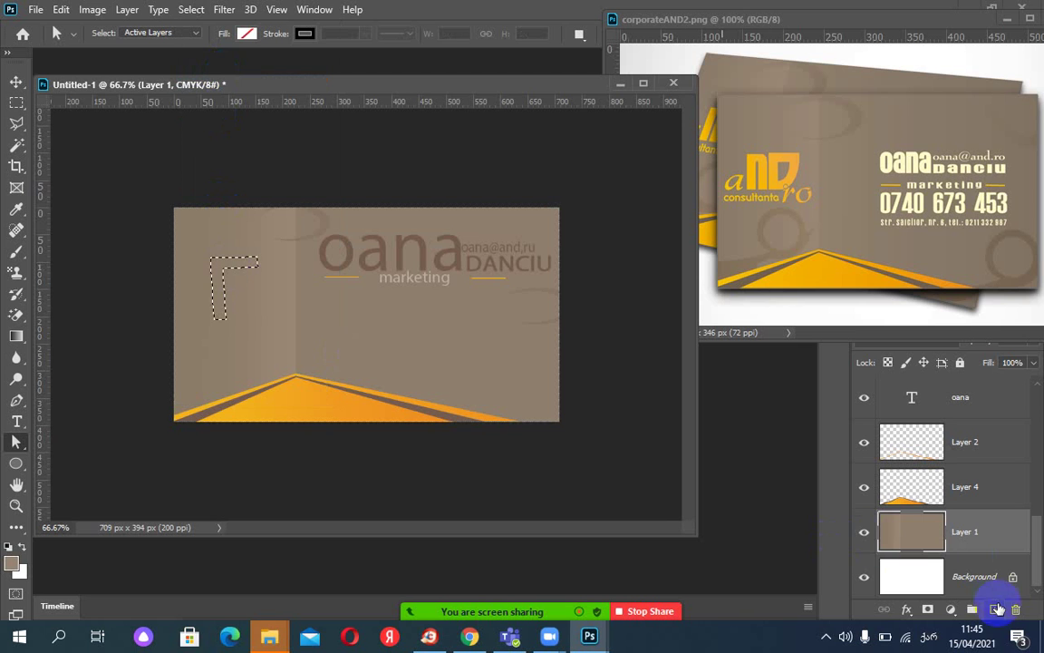
click(997, 609)
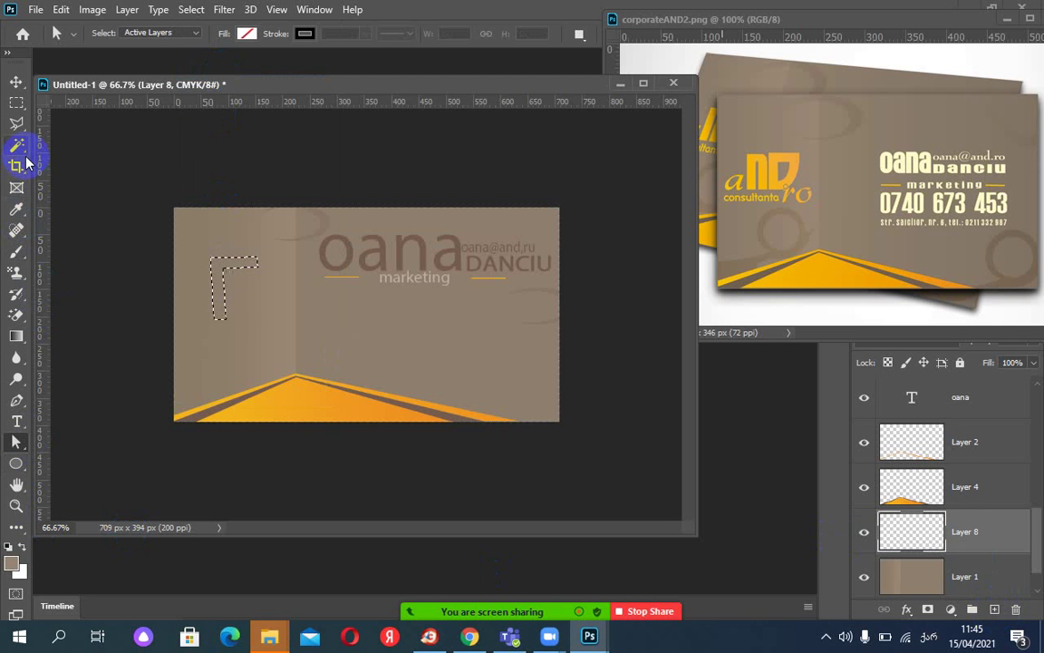
click(17, 207)
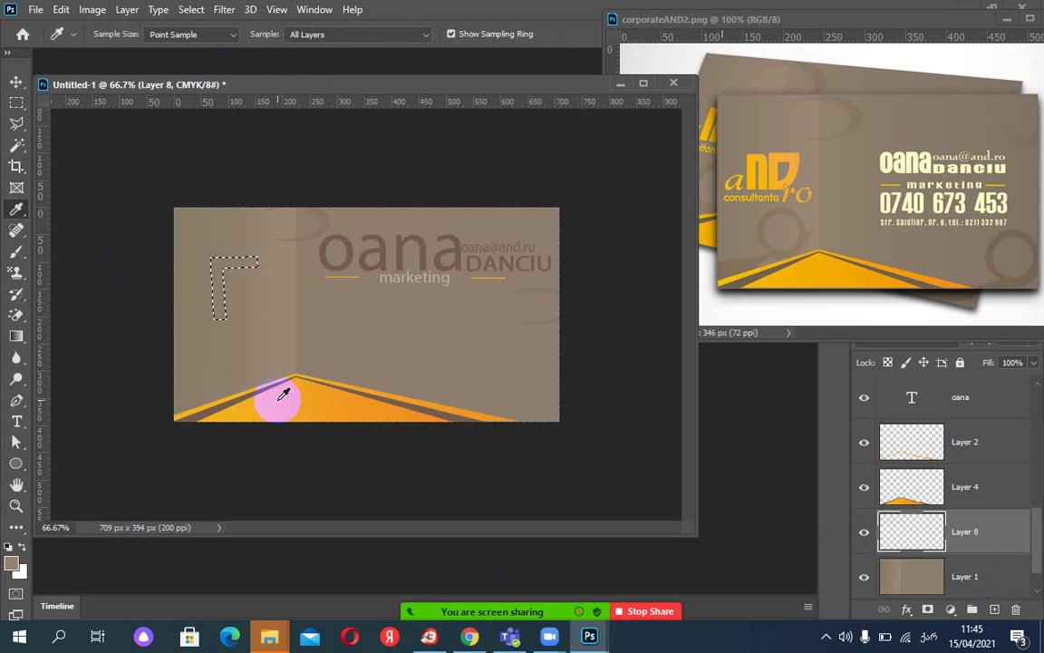
Fill the L selection on Layer 8 with the bottom stripe's orange, then deselect.
click(283, 394)
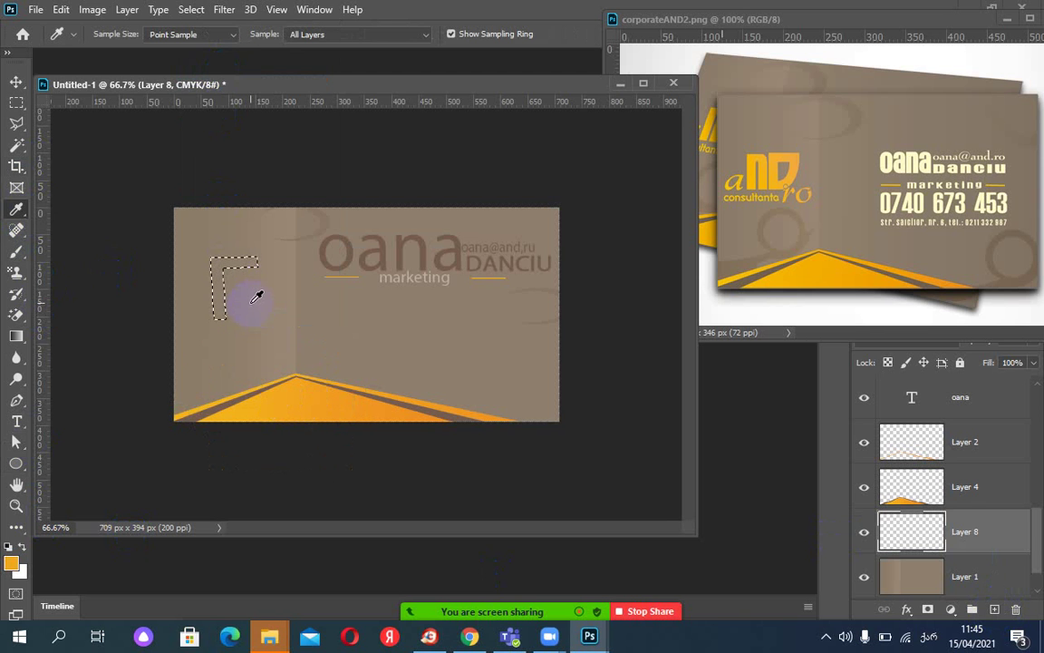
key(alt+BackSpace)
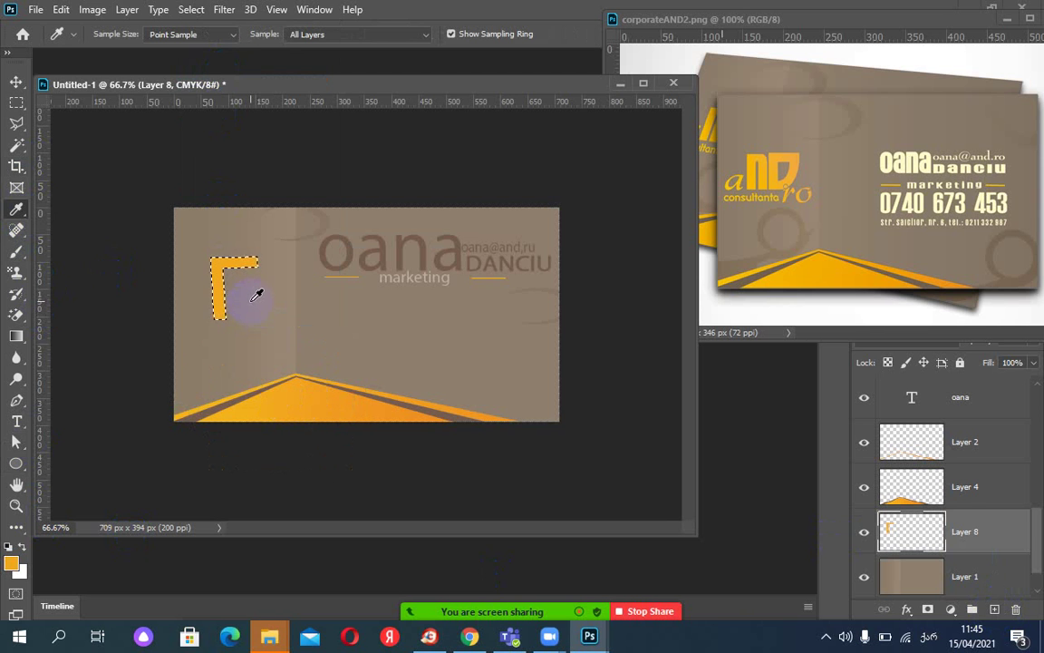
key(ctrl+d)
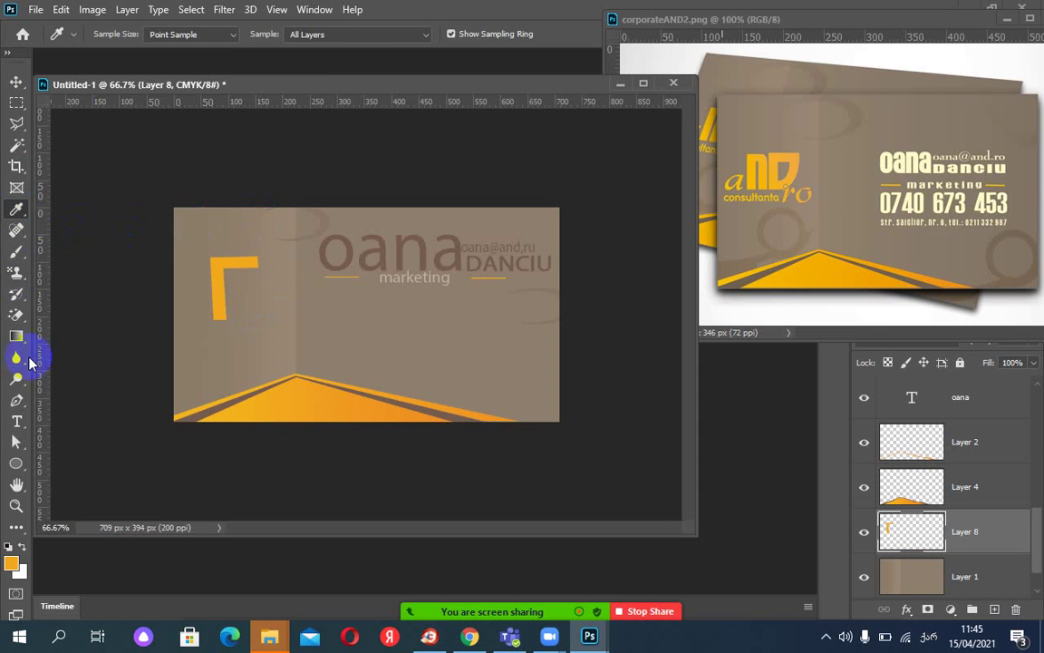
click(16, 400)
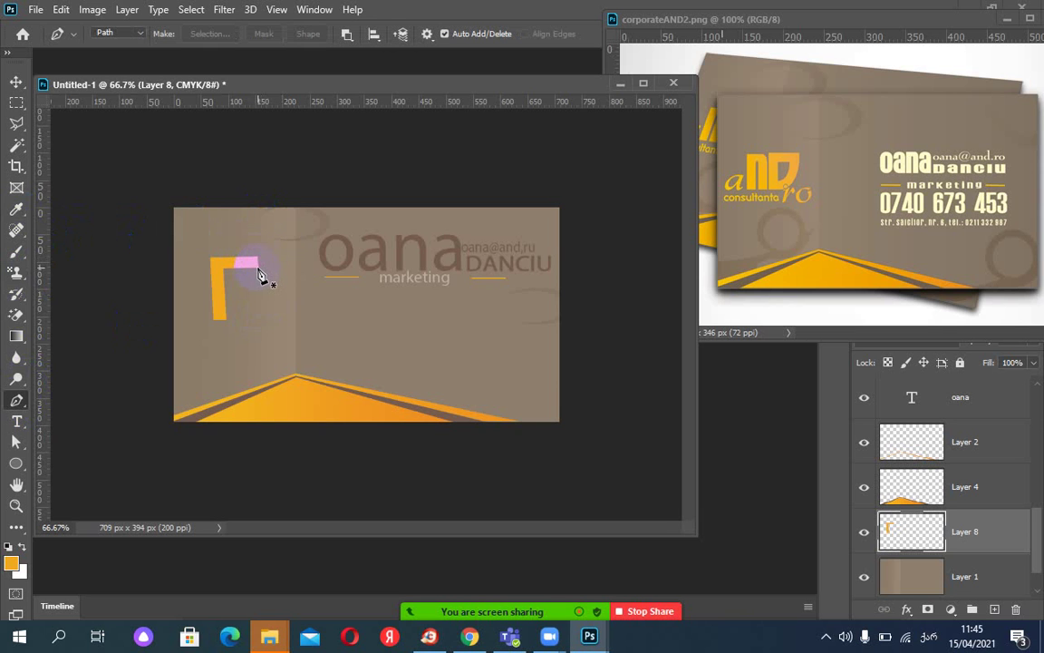
click(258, 268)
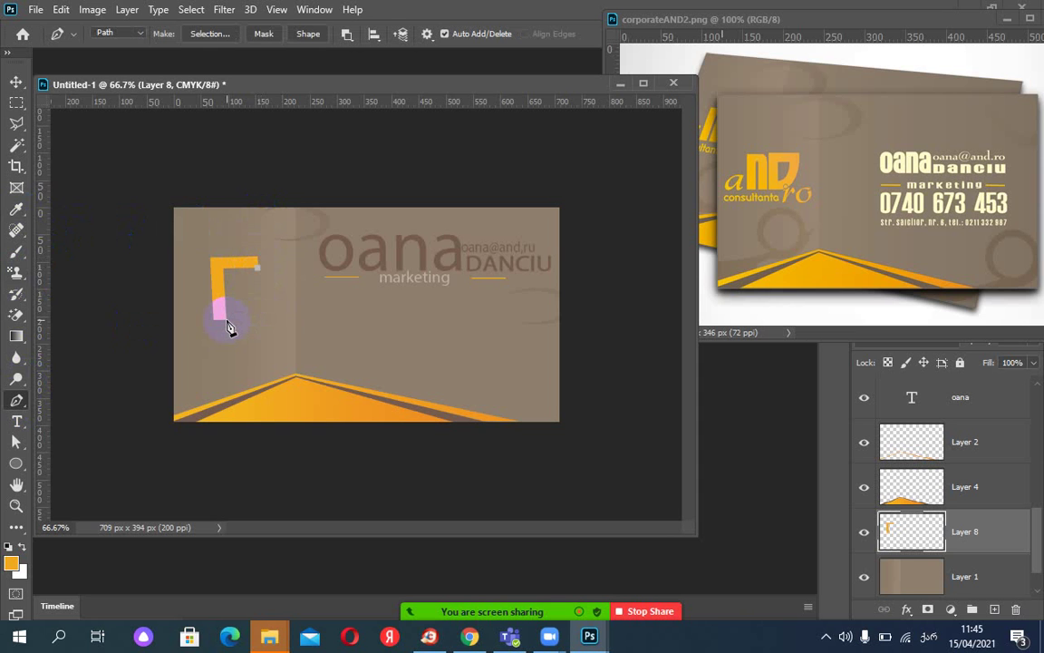
key(ctrl+z)
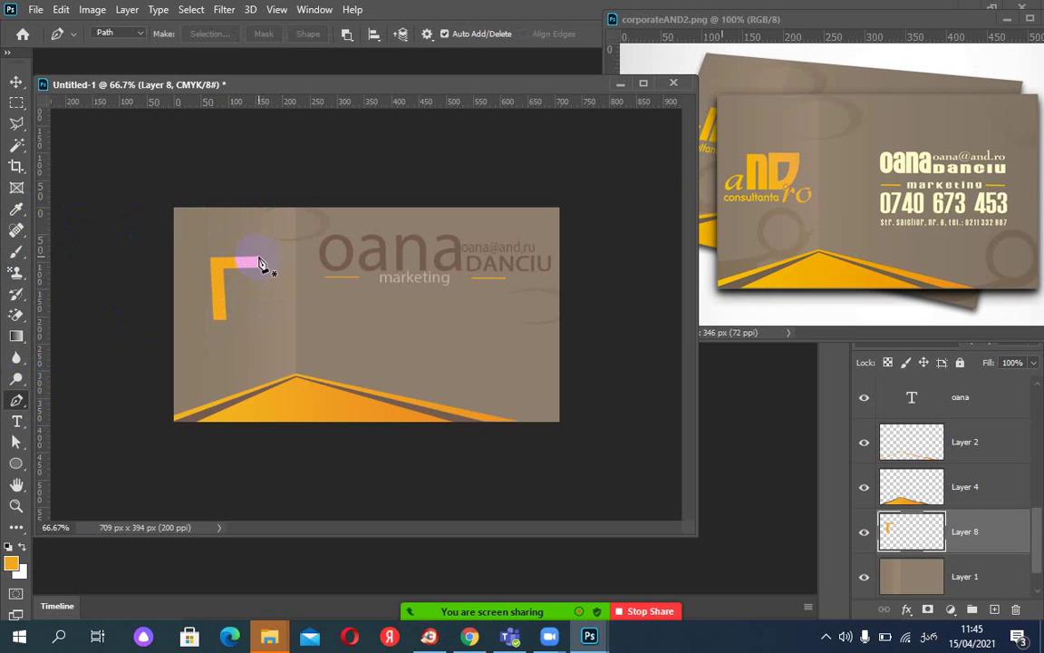
click(257, 260)
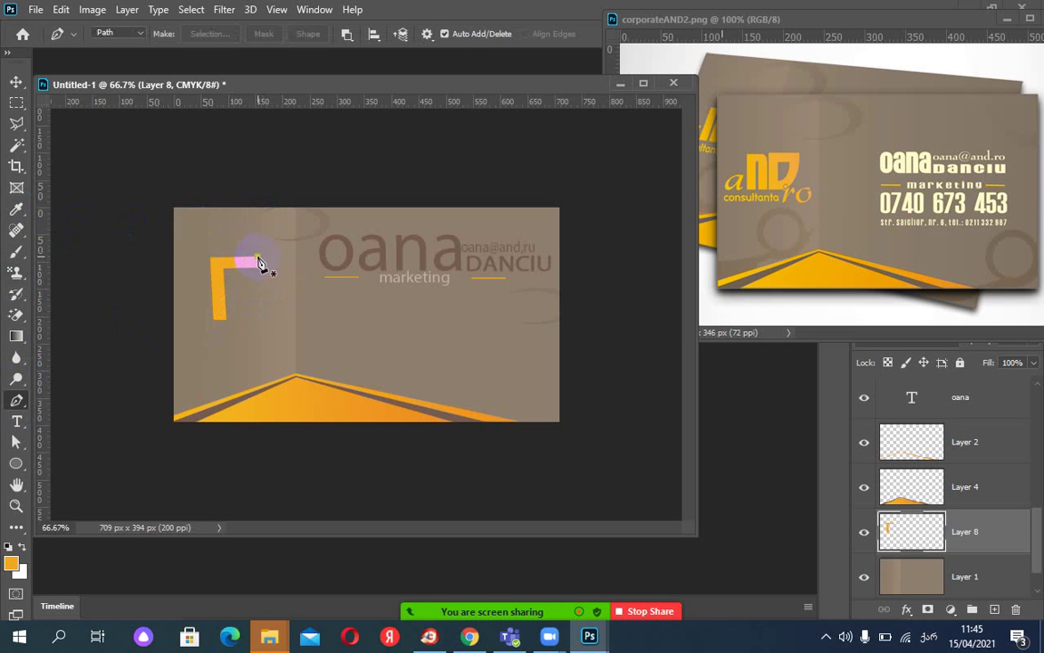
drag(216, 321, 204, 319)
ctrl+click(221, 310)
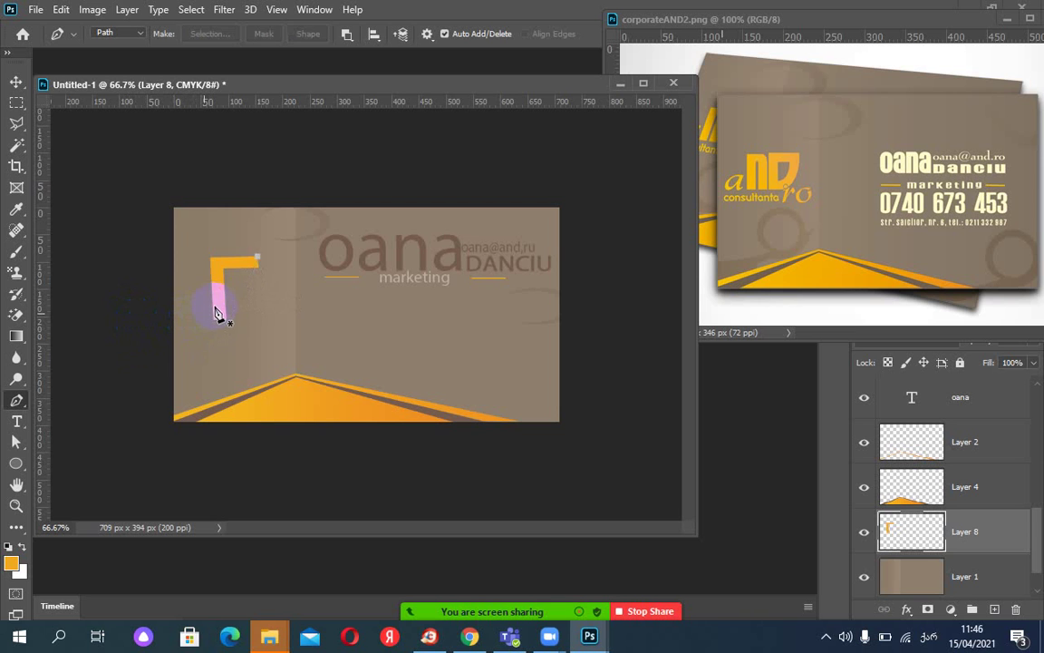
key(ctrl+e)
click(253, 283)
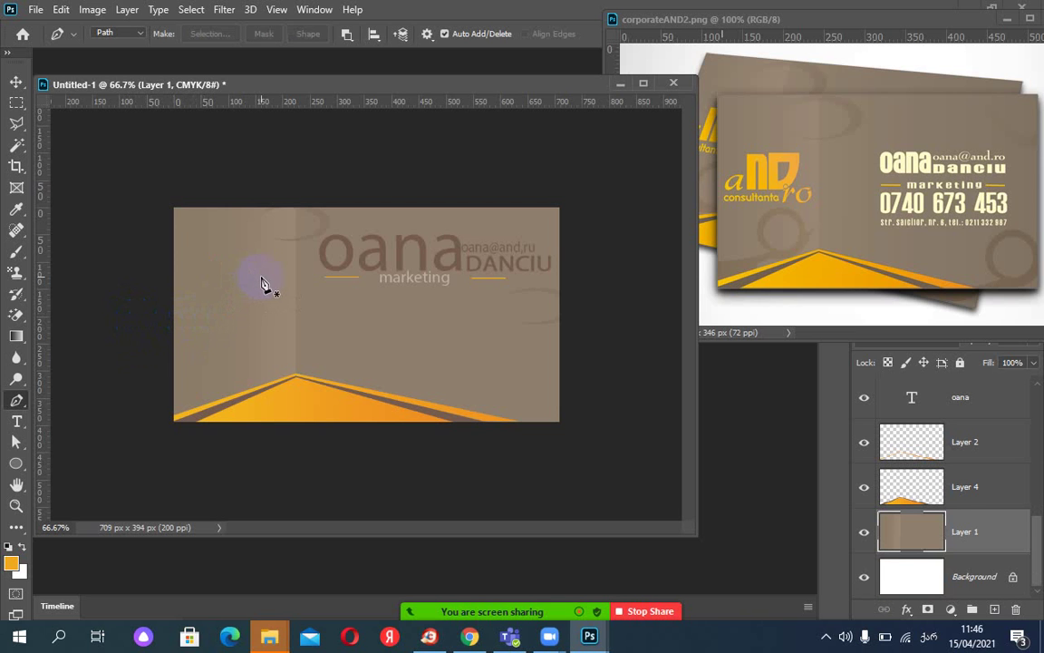
key(ctrl+z)
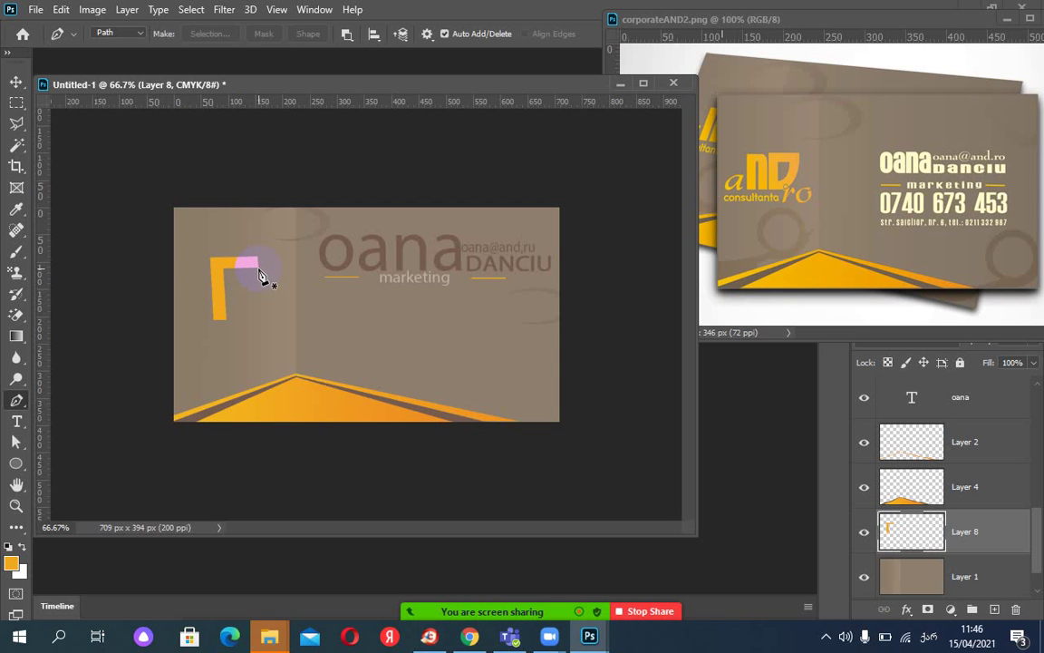
click(259, 268)
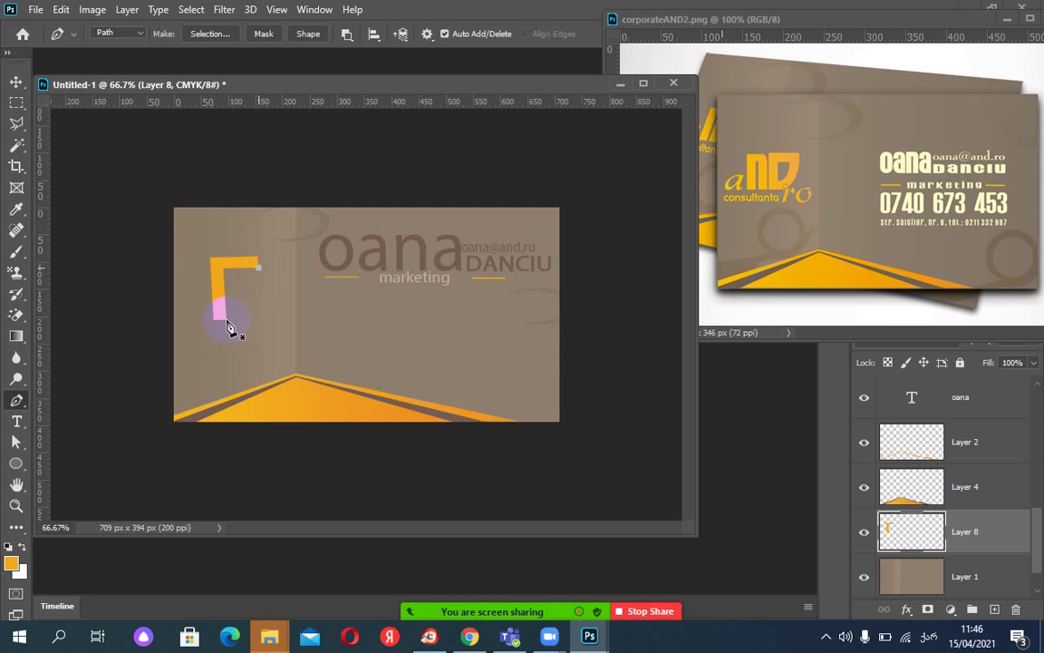
drag(227, 323, 196, 335)
drag(195, 336, 196, 334)
key(Escape)
key(Escape)
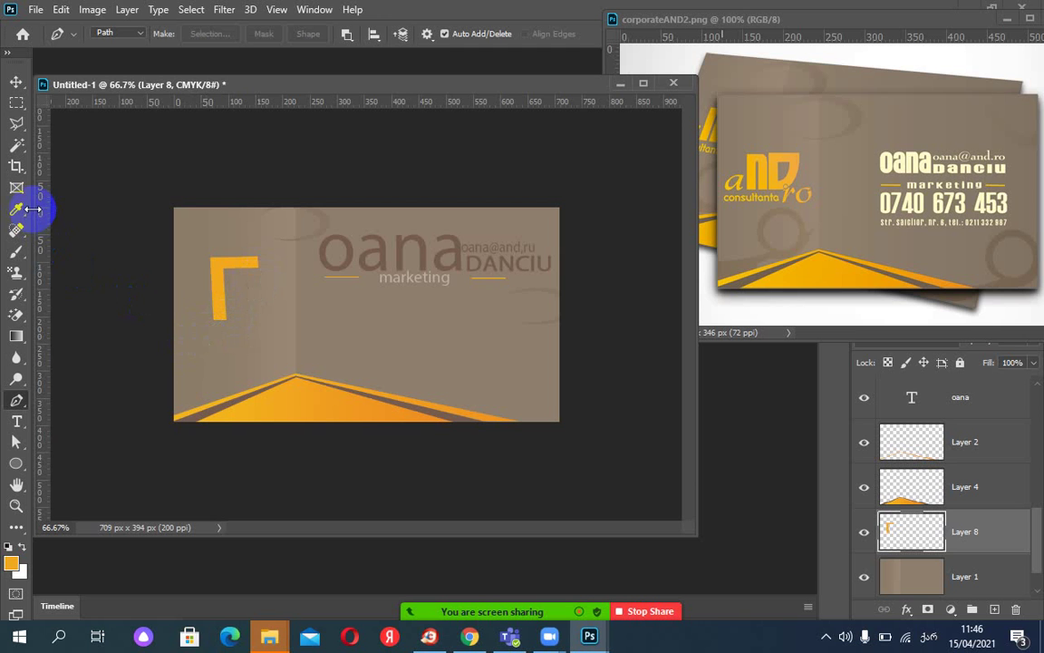
Draw a circular selection over the L, enlarge it slightly, and add new Layer 9 for the circle.
click(19, 105)
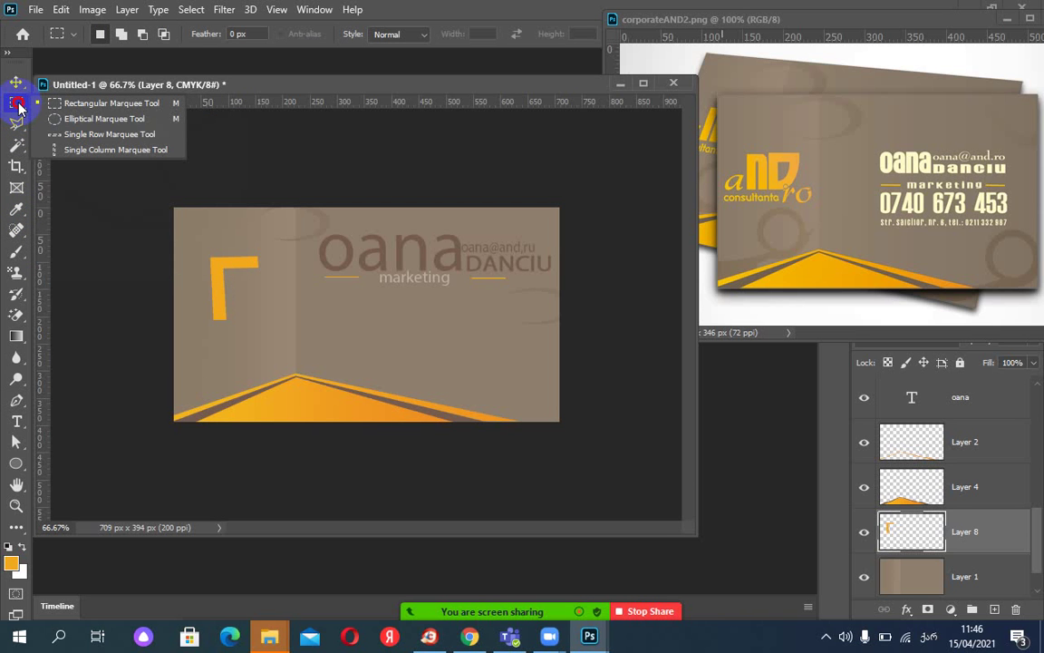
drag(19, 106, 74, 117)
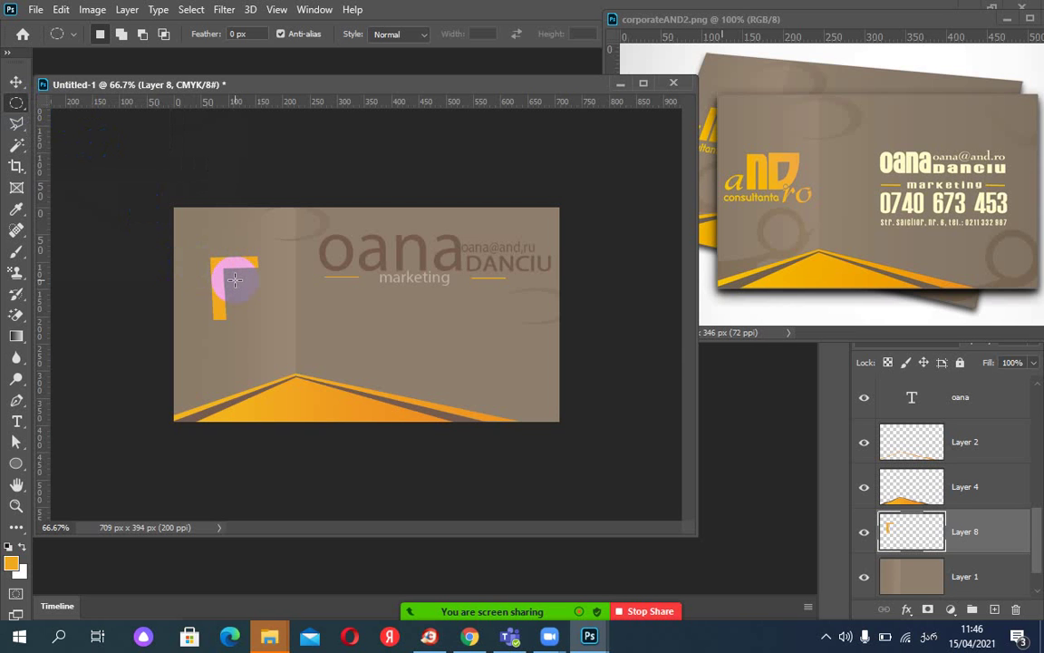
drag(234, 279, 270, 358)
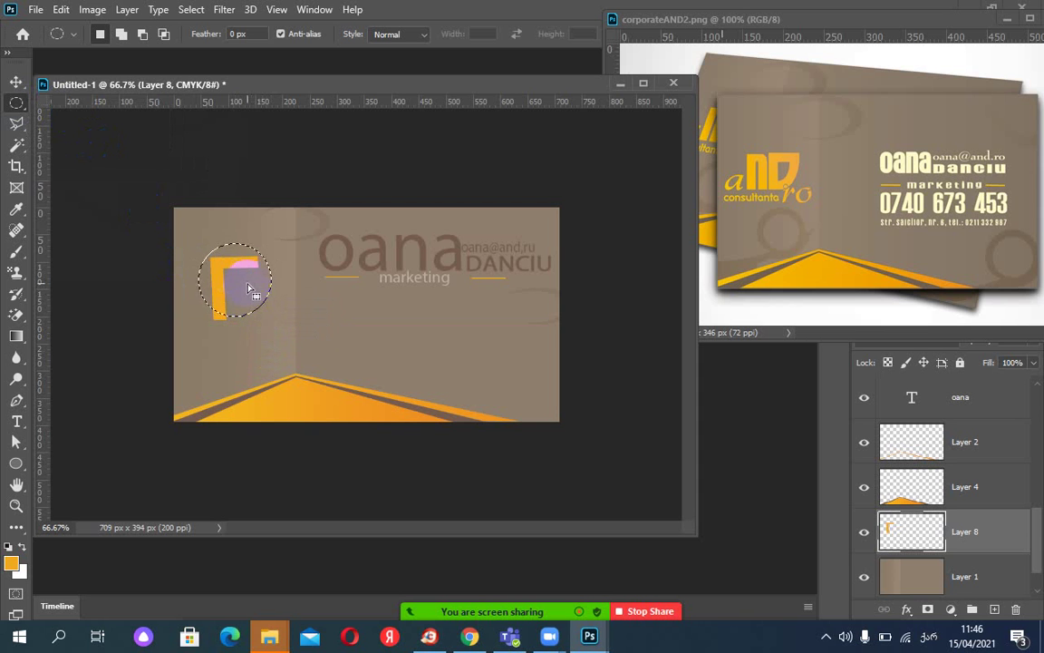
drag(252, 290, 248, 290)
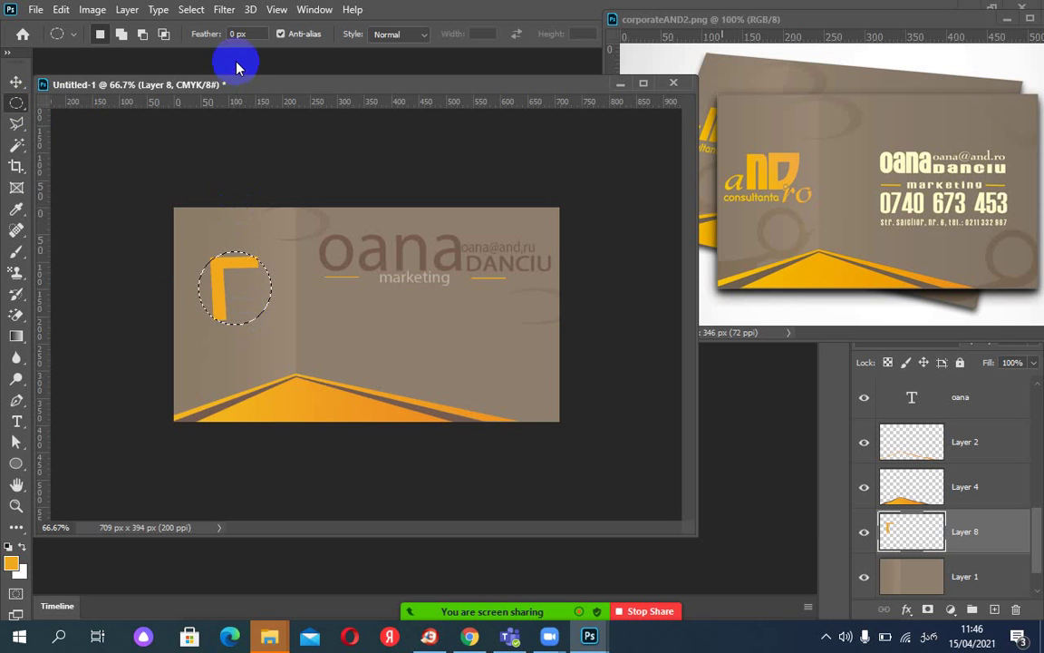
click(191, 10)
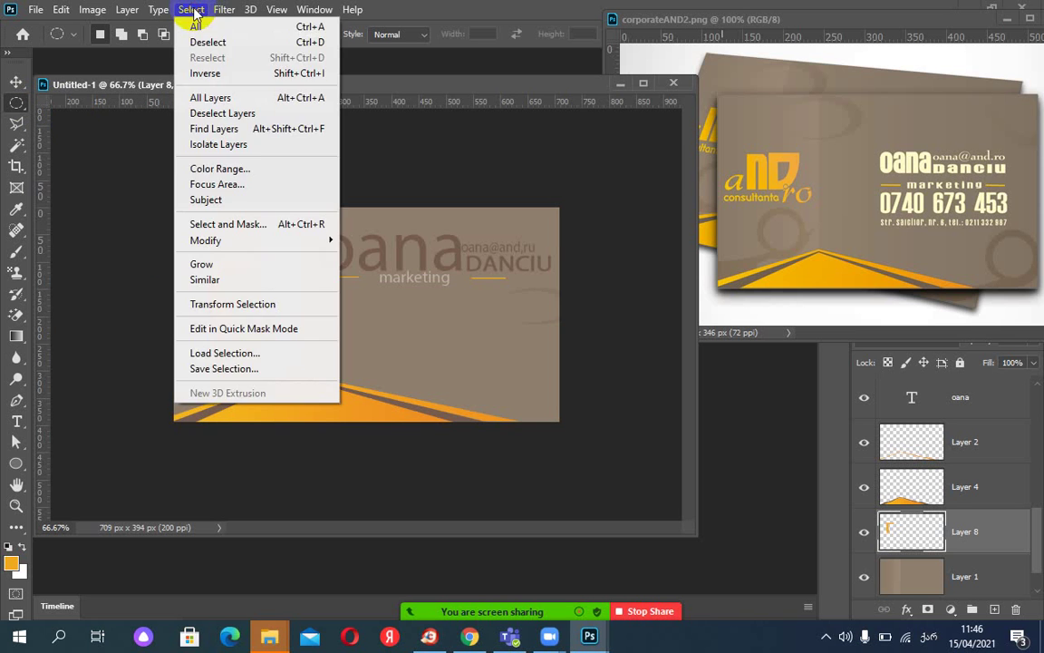
click(261, 304)
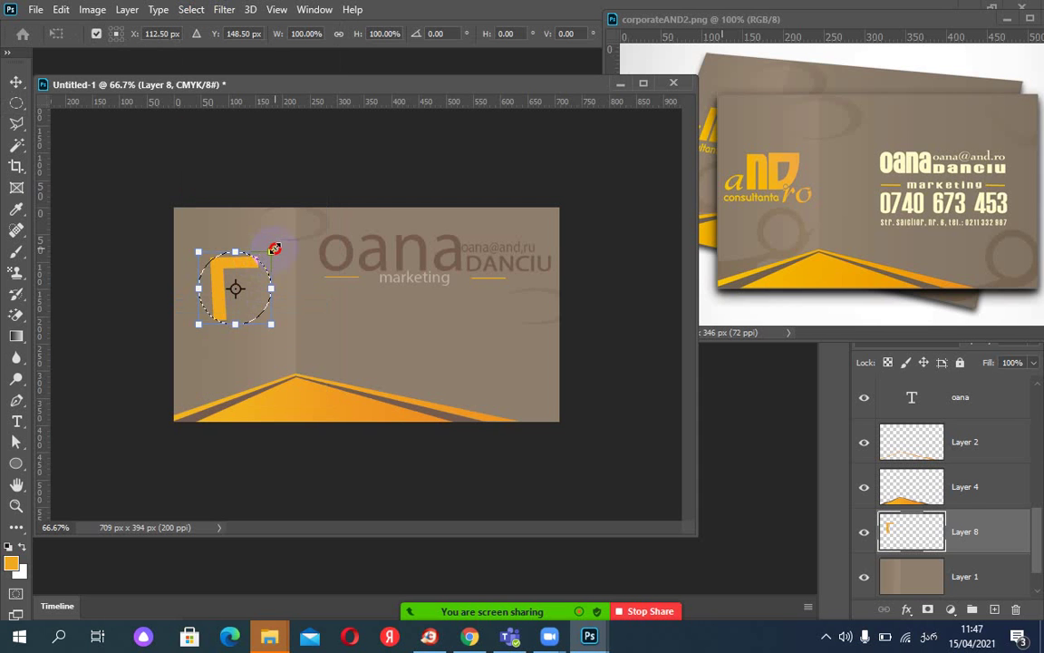
drag(272, 251, 276, 244)
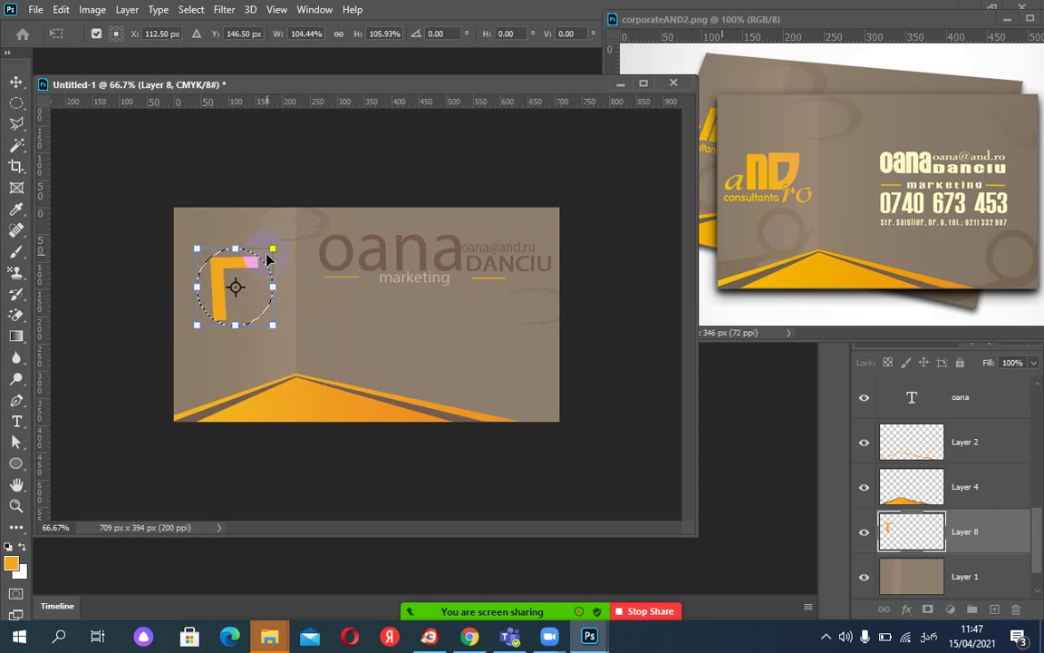
key(Return)
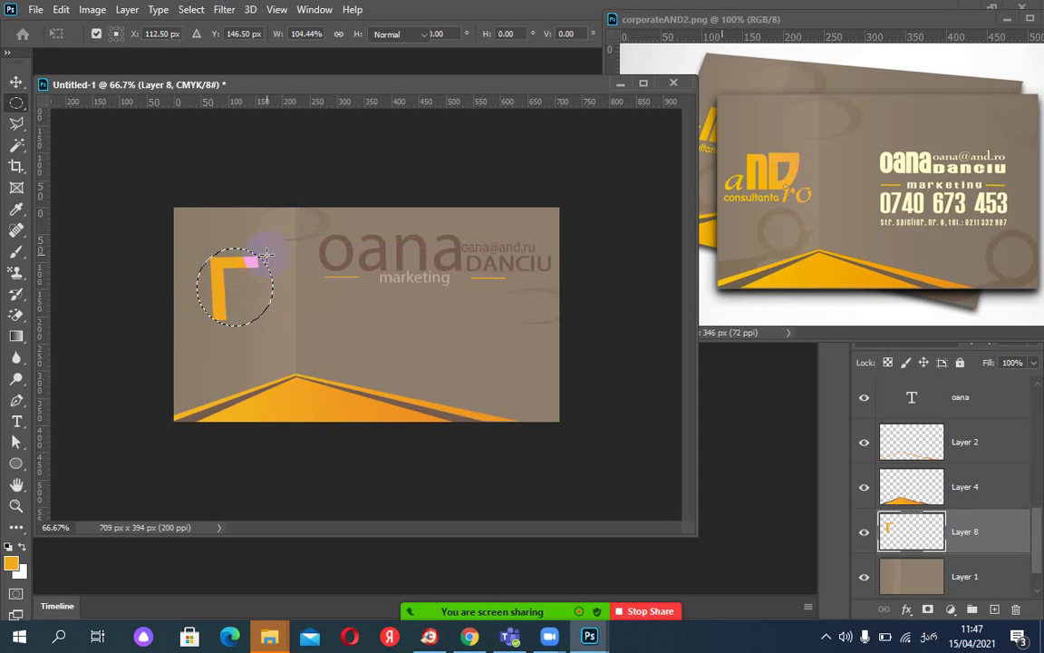
click(994, 609)
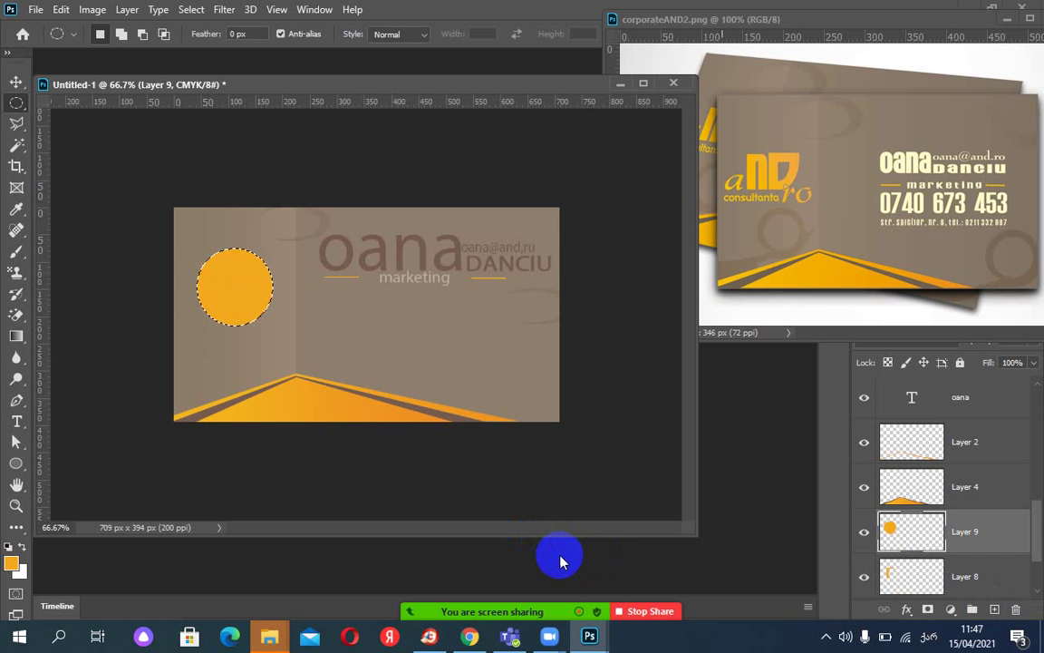
Restore the circle selection and offset it slightly up and left.
click(357, 424)
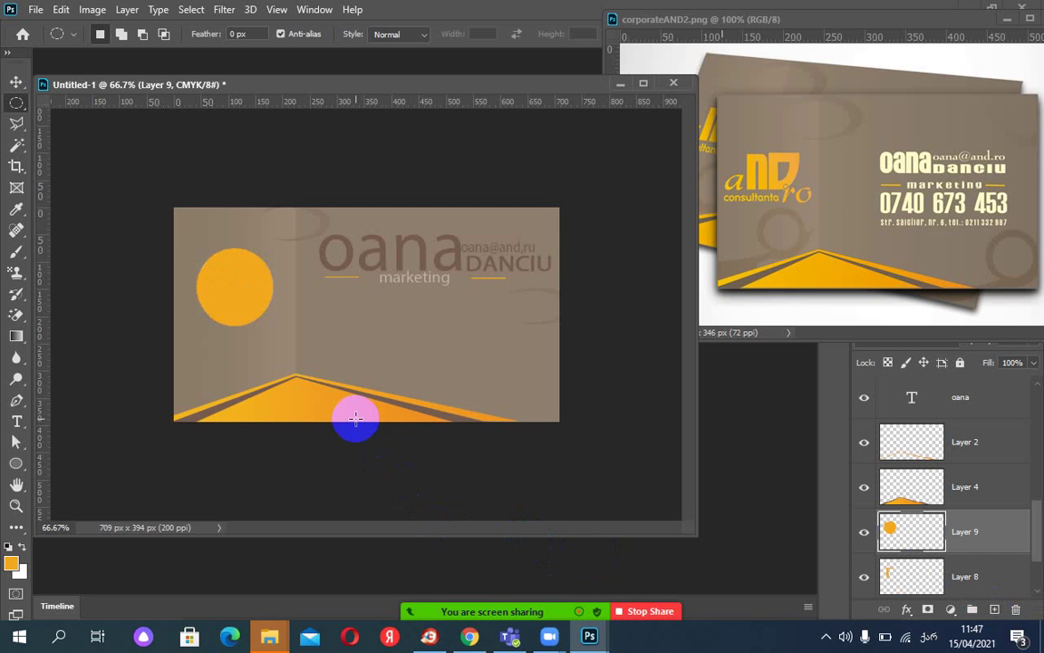
key(ctrl+z)
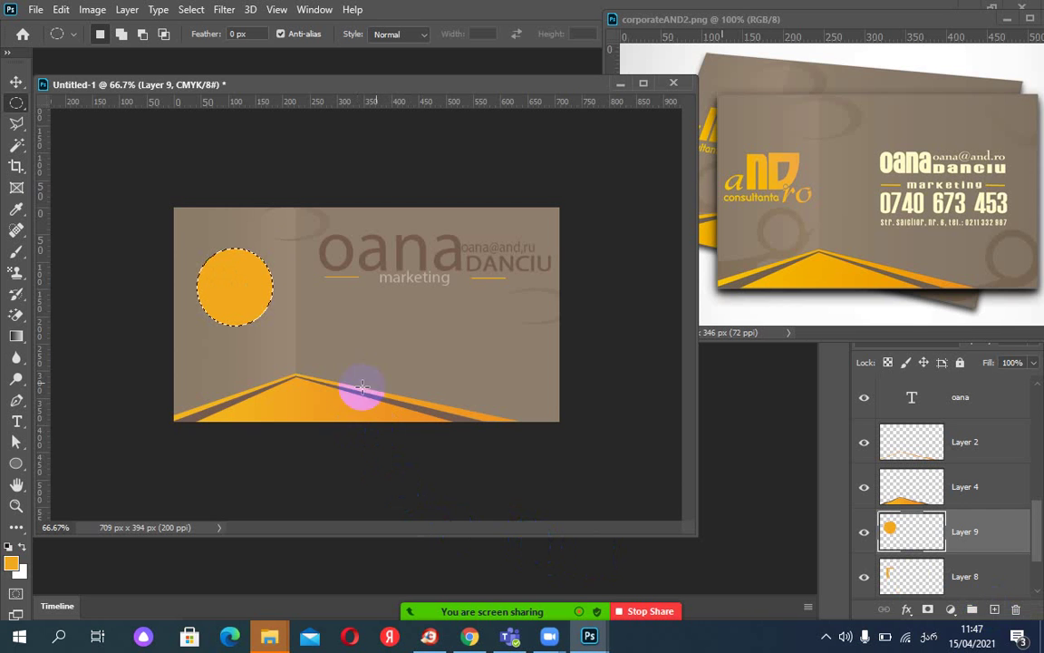
drag(254, 288, 243, 282)
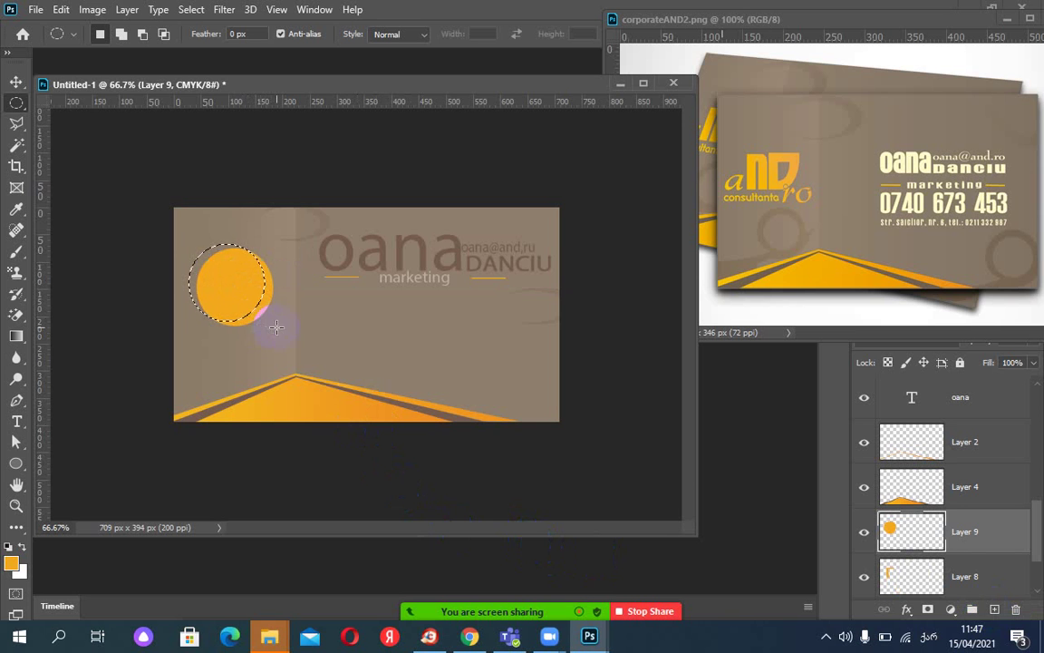
Move Layer 8 above Layer 9 and fill its L shape with white.
drag(938, 531, 939, 520)
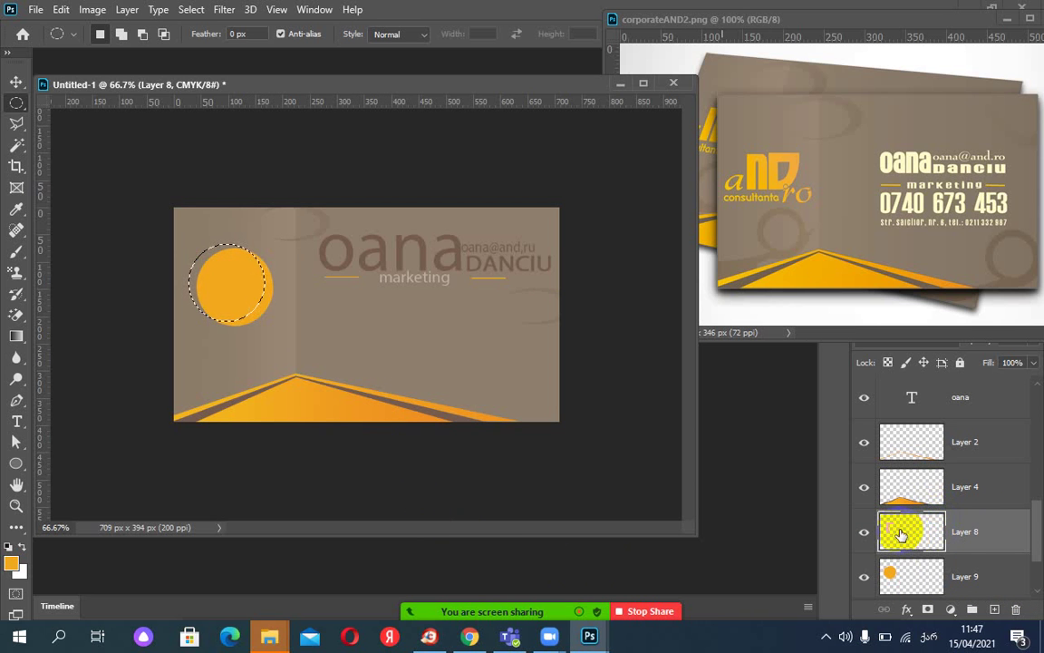
ctrl+click(900, 535)
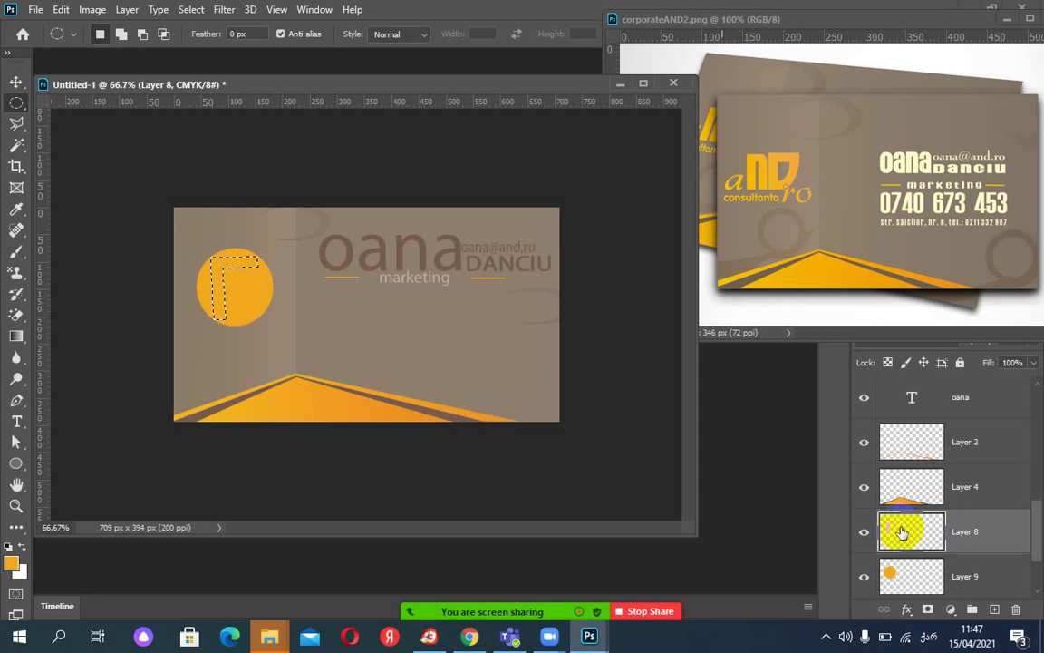
key(ctrl+BackSpace)
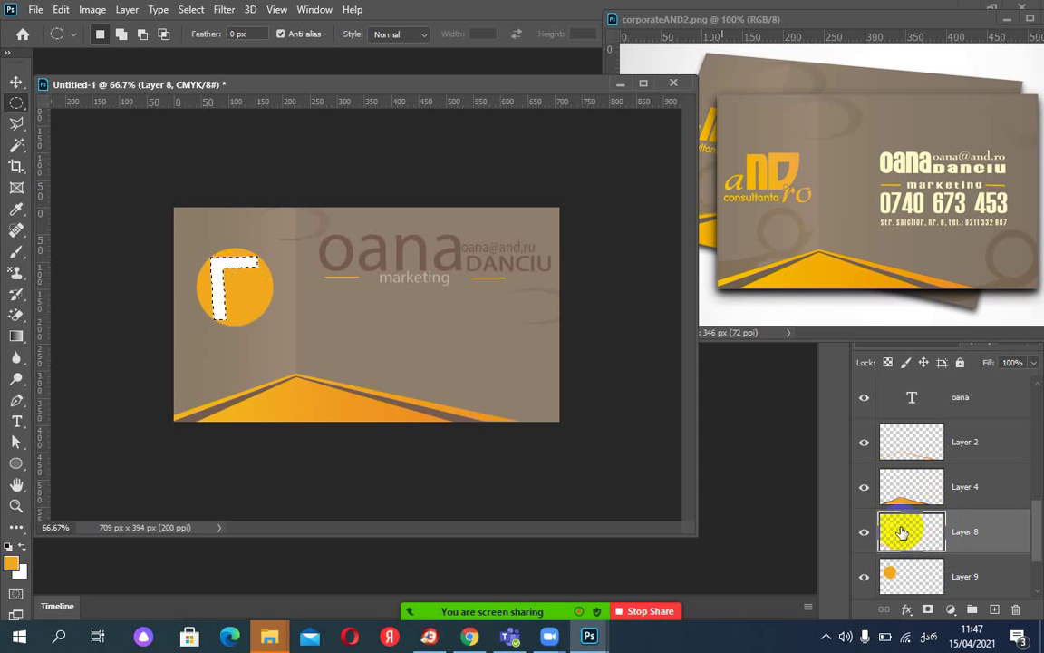
key(ctrl+d)
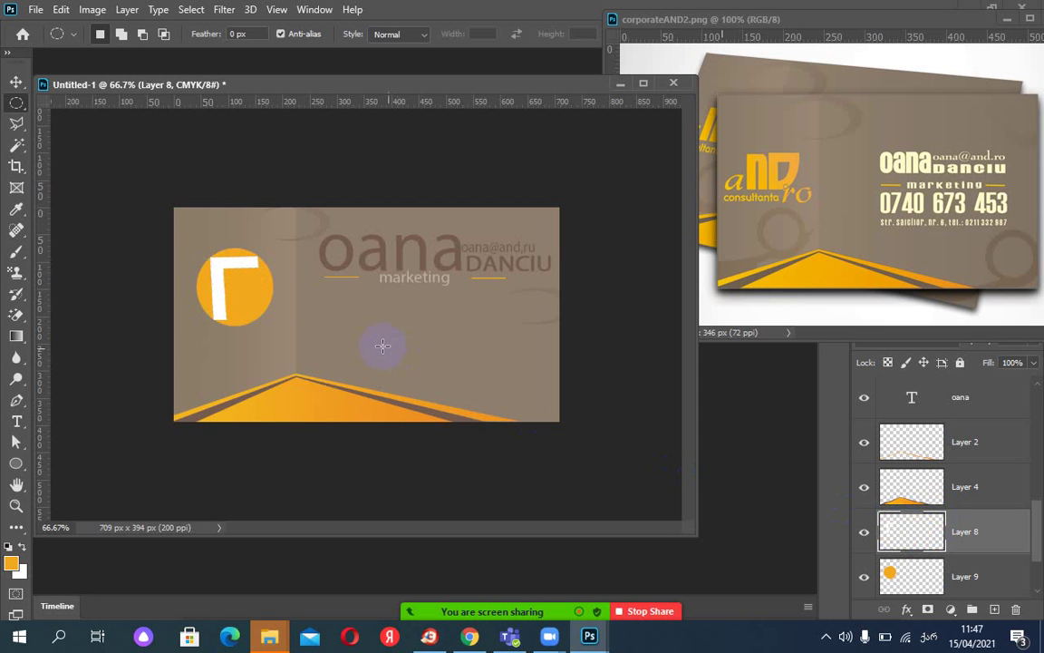
ctrl+click(909, 587)
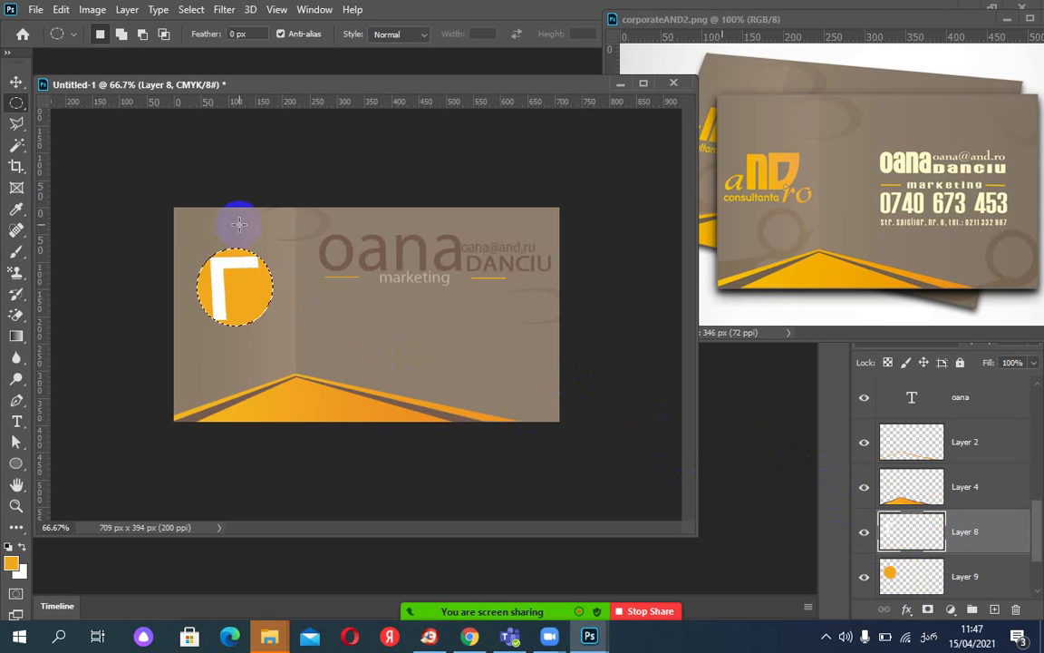
Shift the circle selection up-left and enlarge it slightly with Transform Selection.
drag(253, 295, 241, 289)
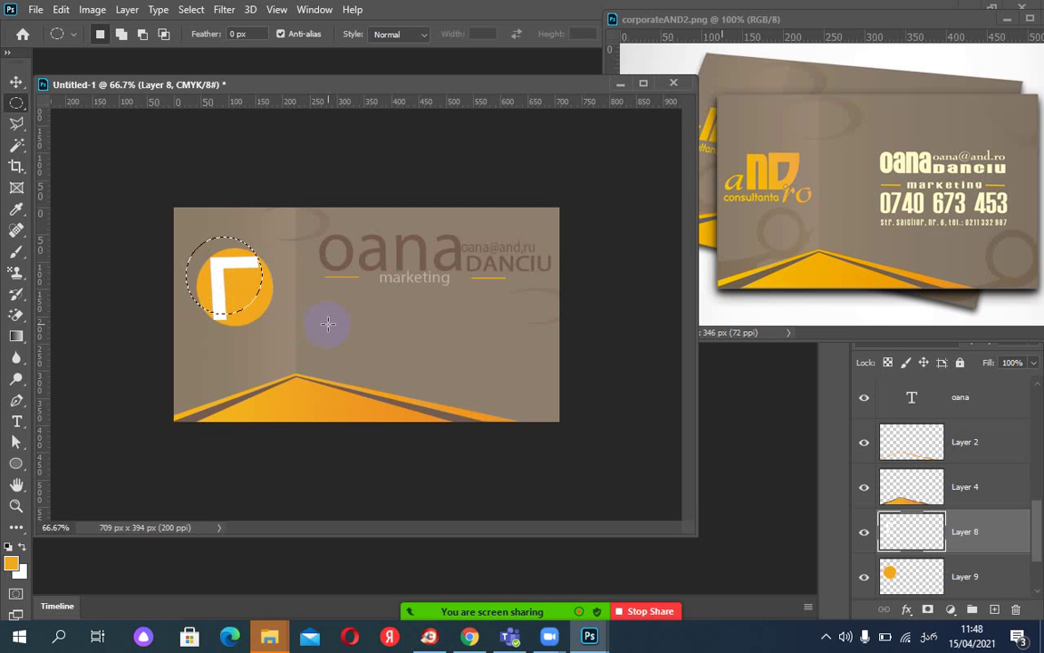
click(192, 10)
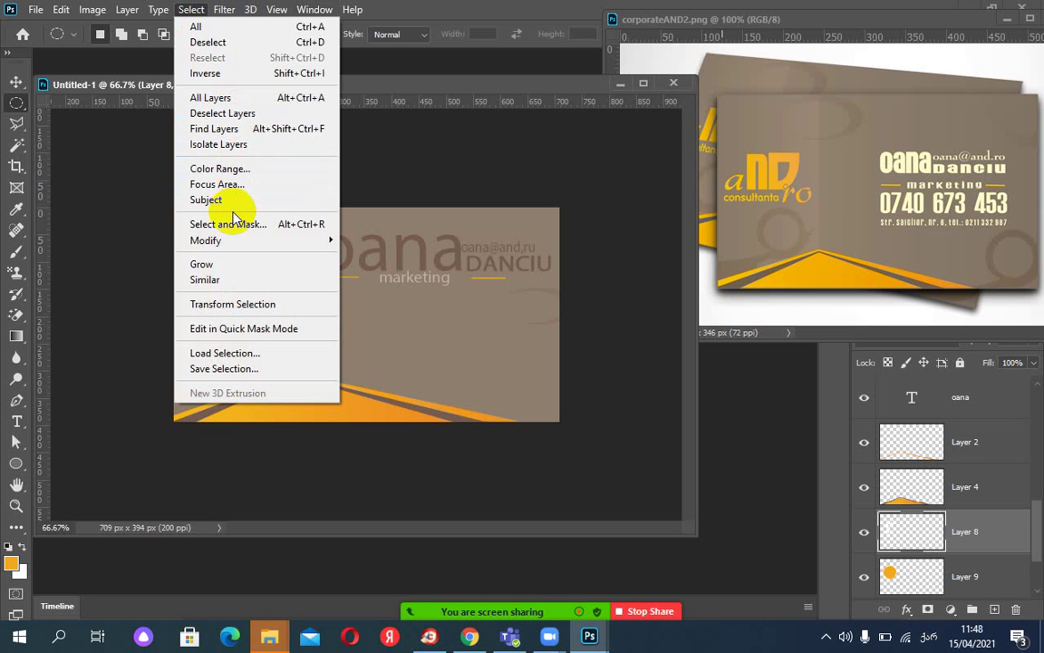
click(254, 304)
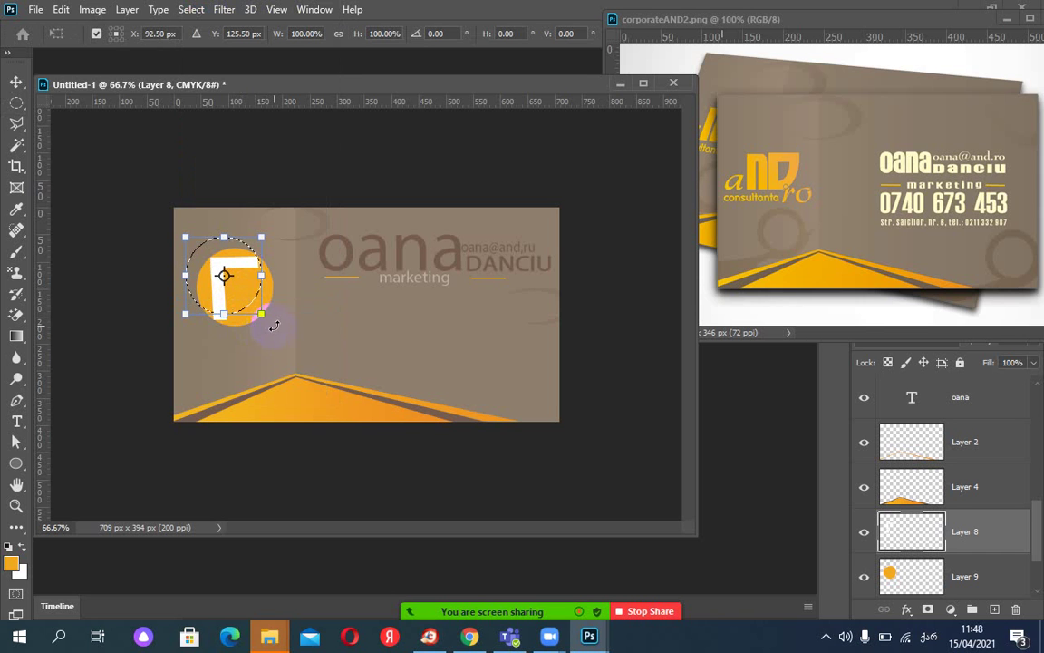
drag(265, 316, 264, 314)
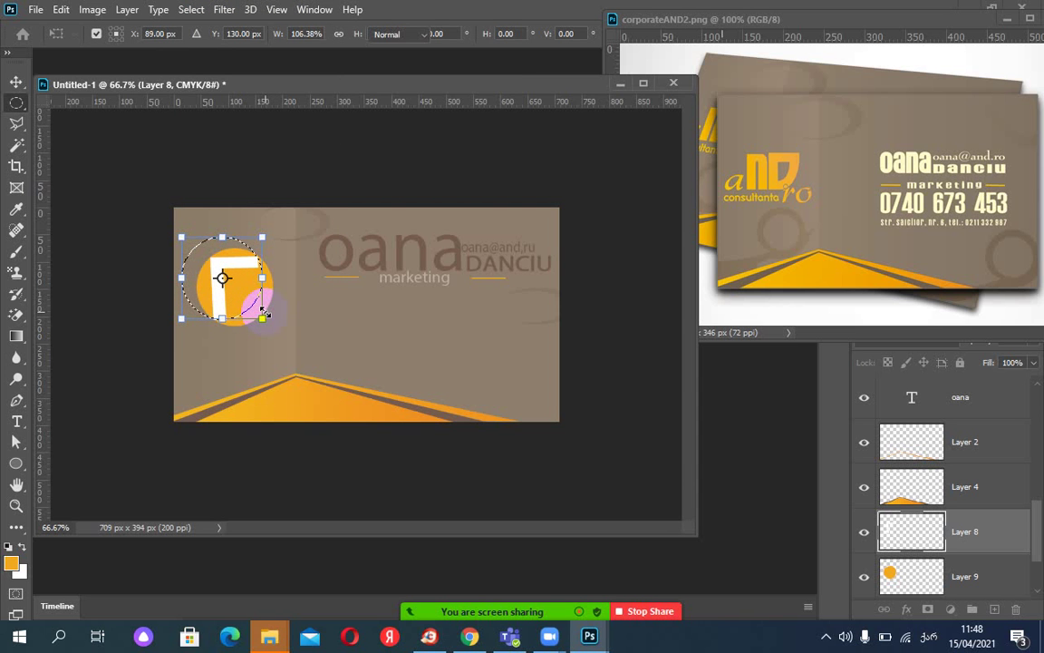
key(Return)
Delete the selected area from Layer 9's orange circle, leaving a thin crescent beside the L.
key(Delete)
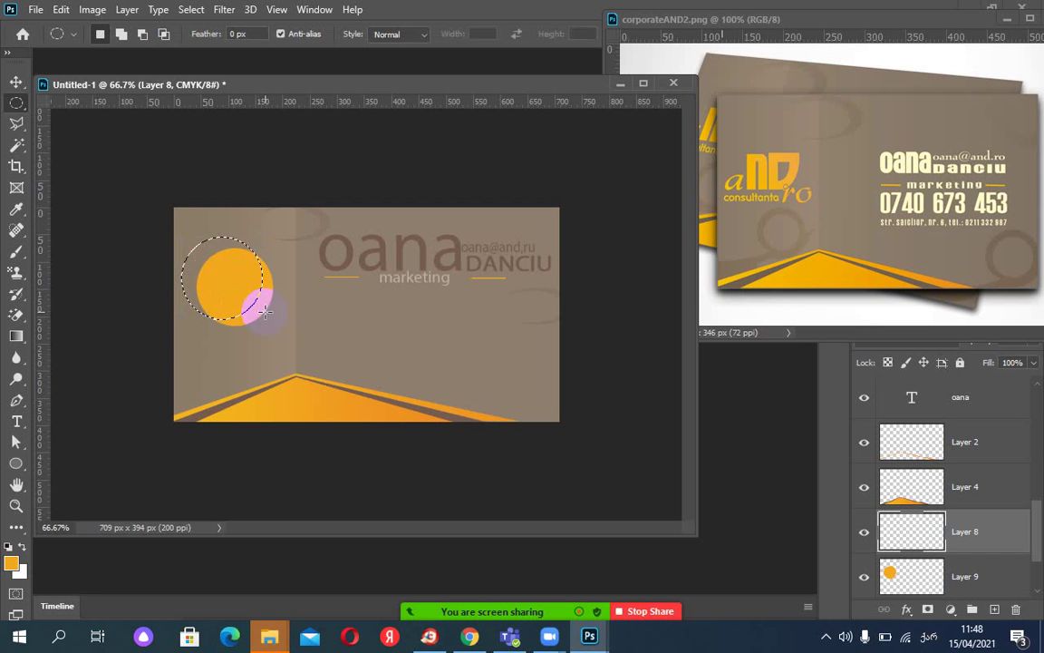
key(ctrl+z)
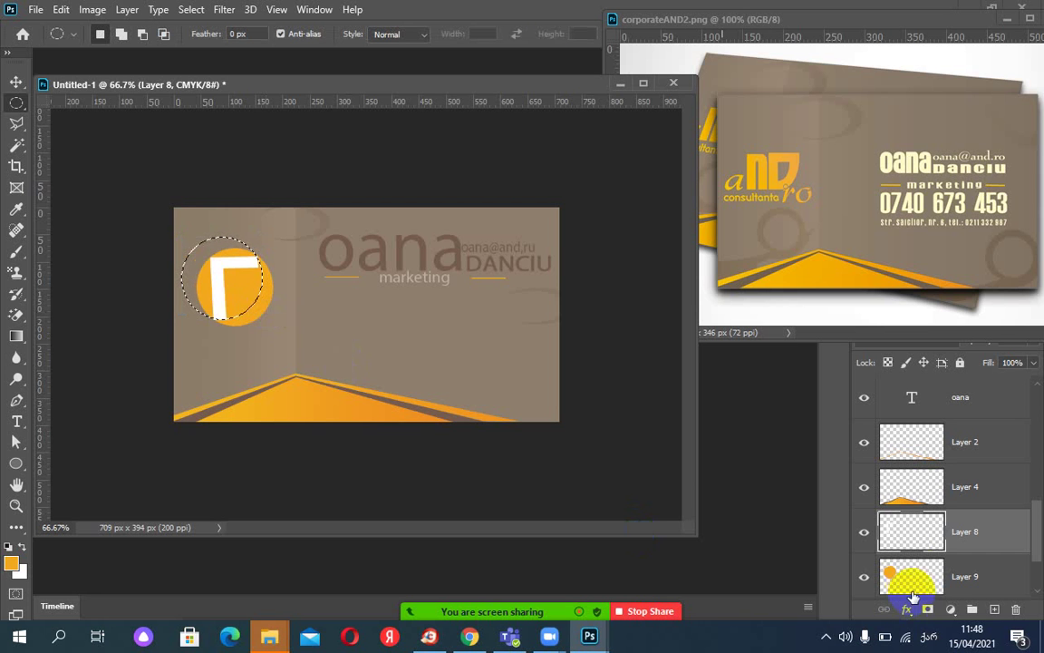
click(914, 575)
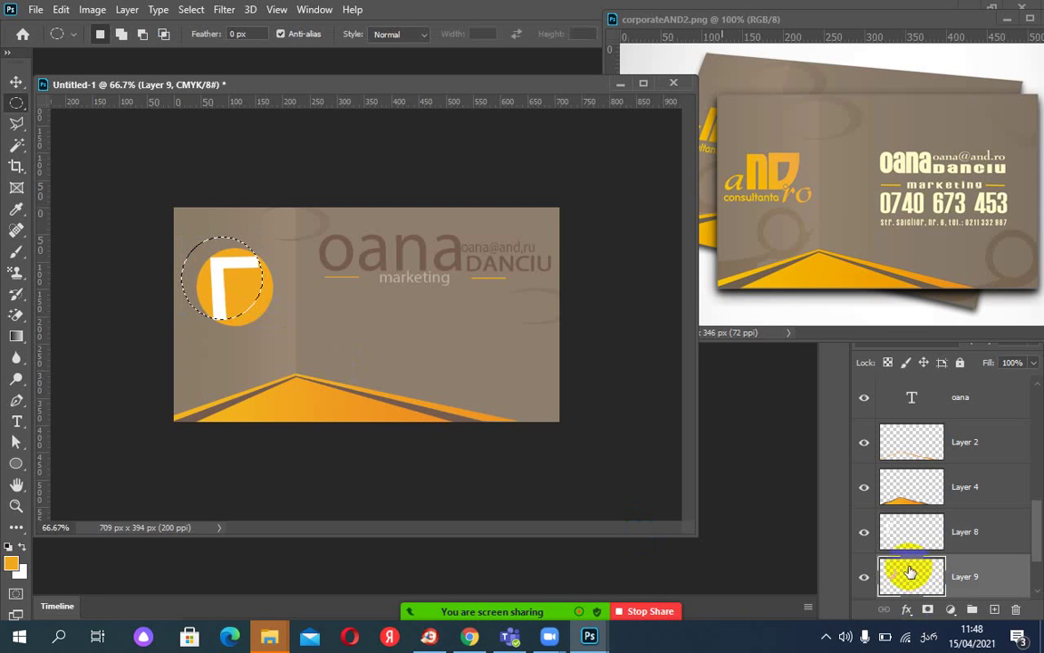
drag(914, 574, 764, 518)
key(ctrl+d)
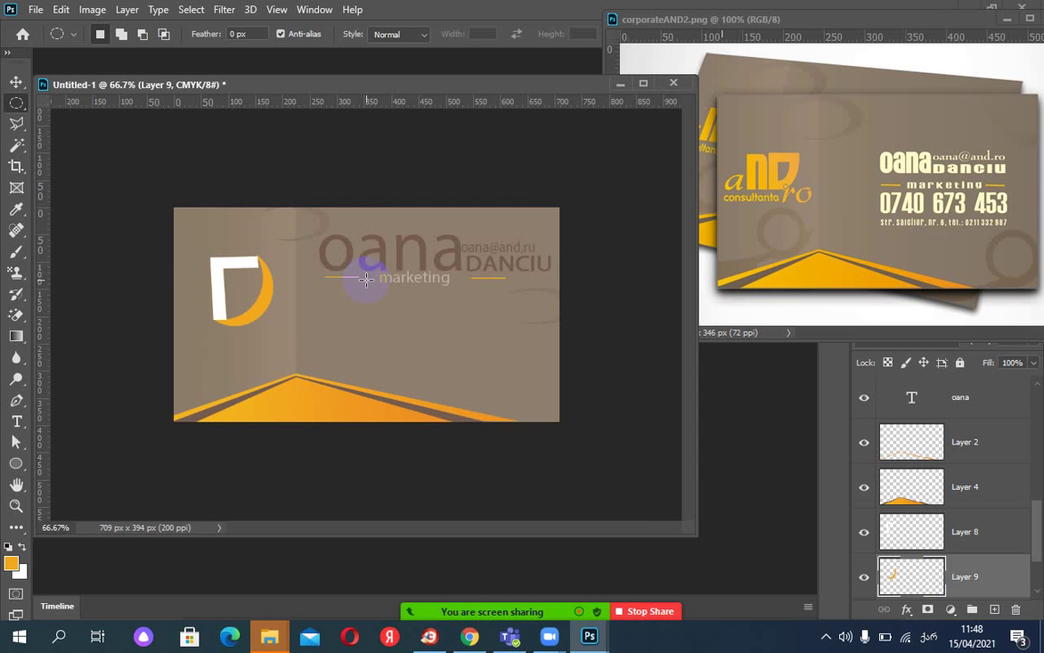
Nudge the orange crescent left and fill Layer 8's white L with orange.
click(16, 82)
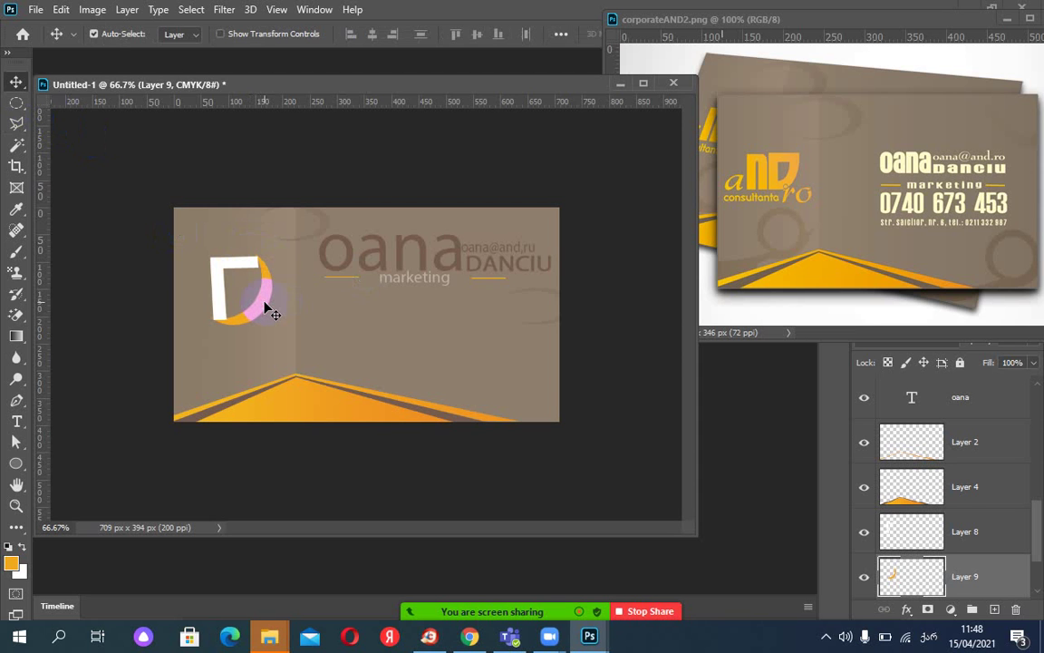
key(Left)
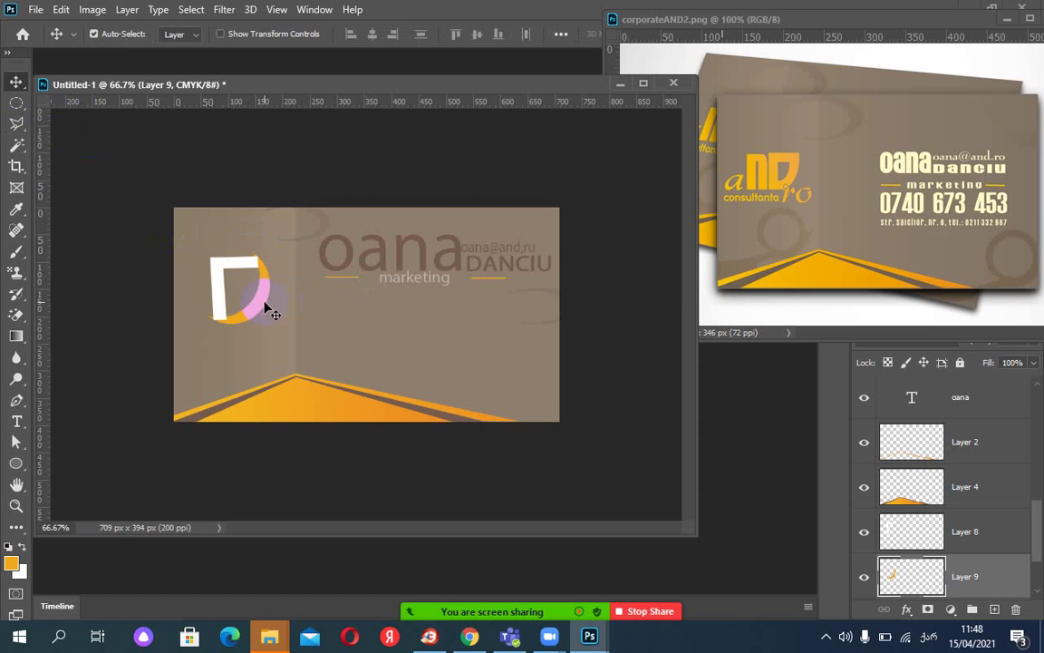
ctrl+click(907, 541)
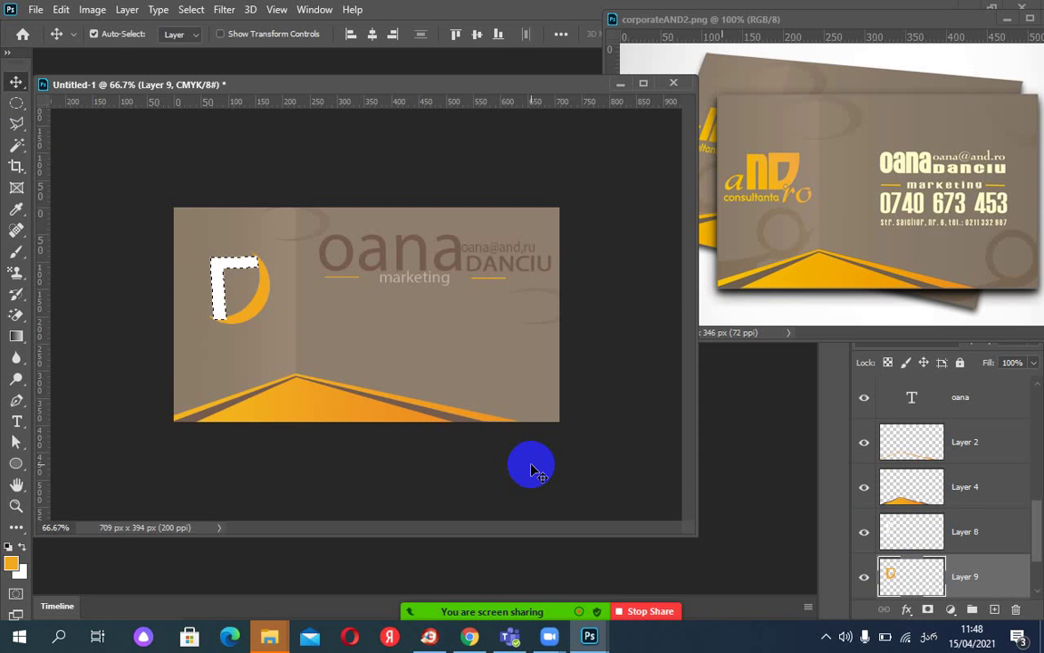
click(947, 569)
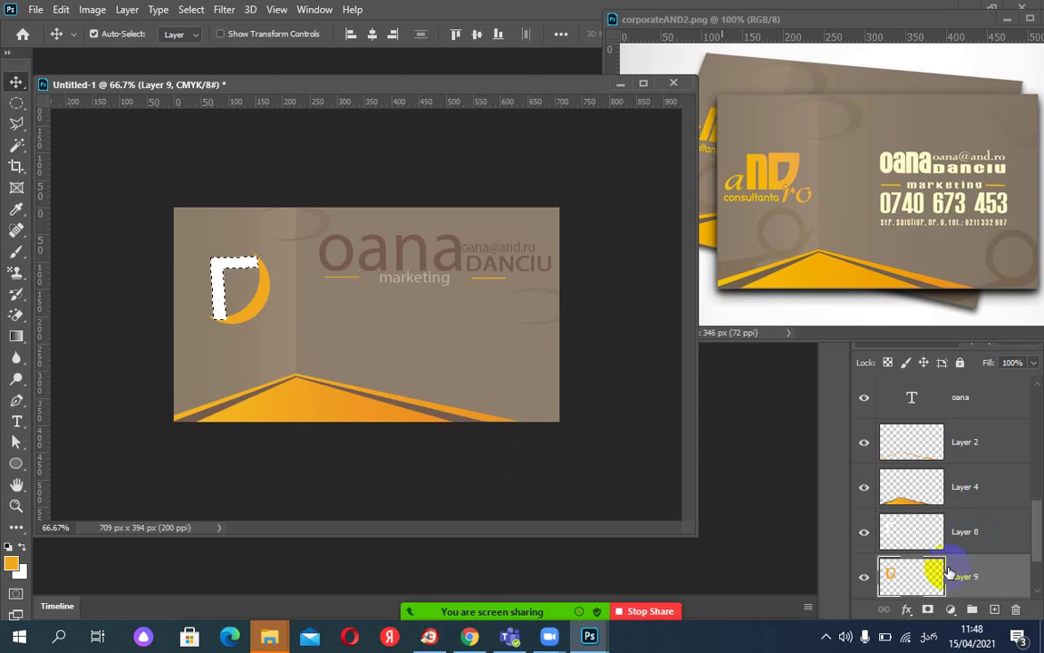
click(903, 533)
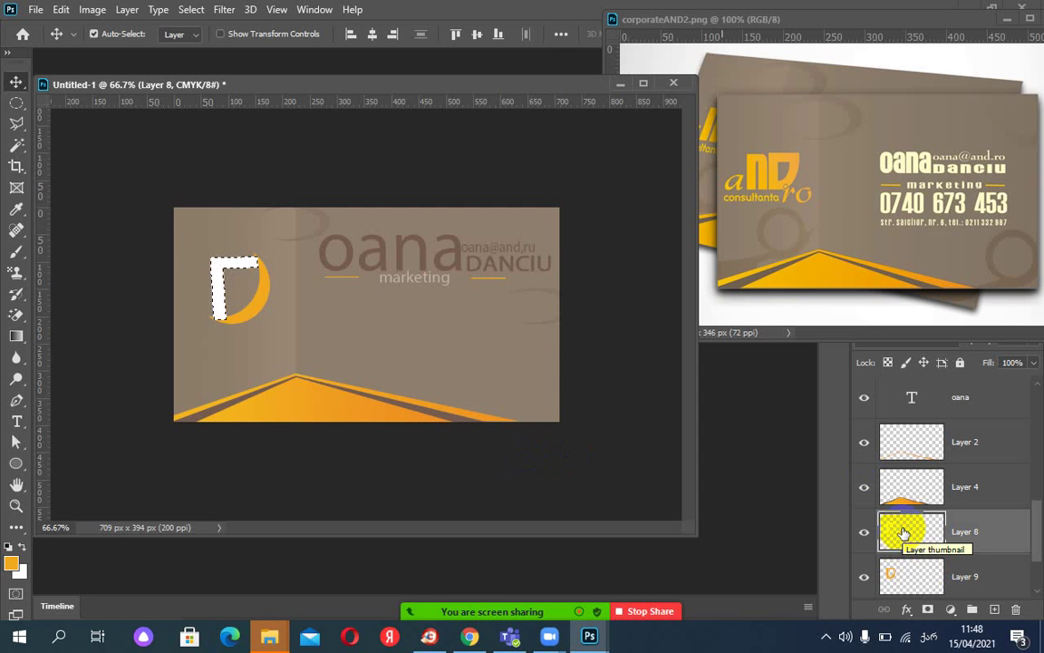
key(Delete)
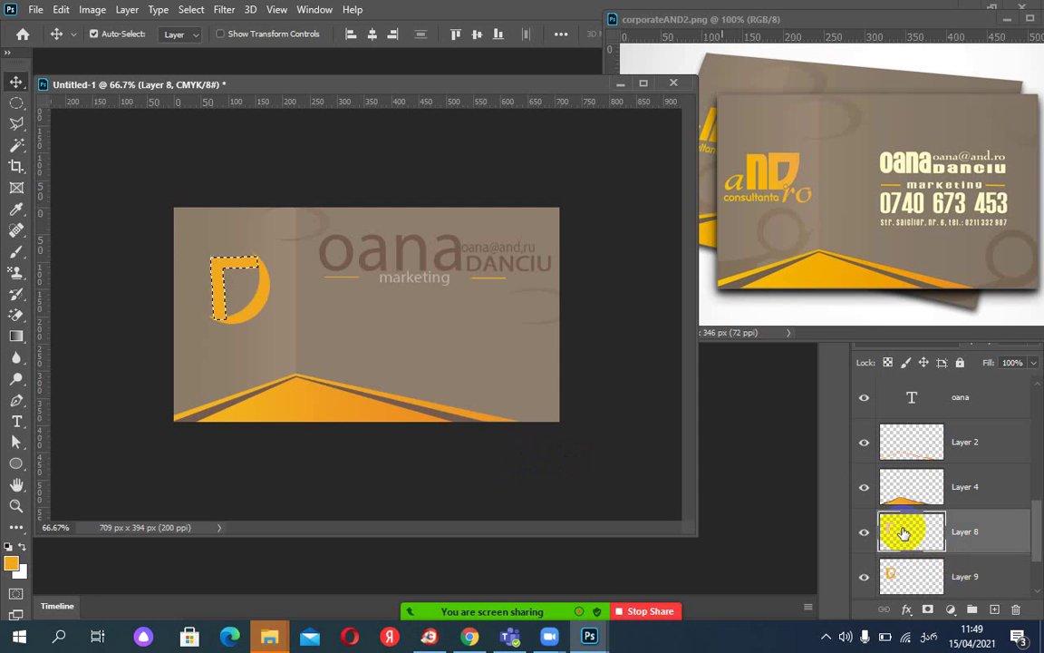
key(ctrl+d)
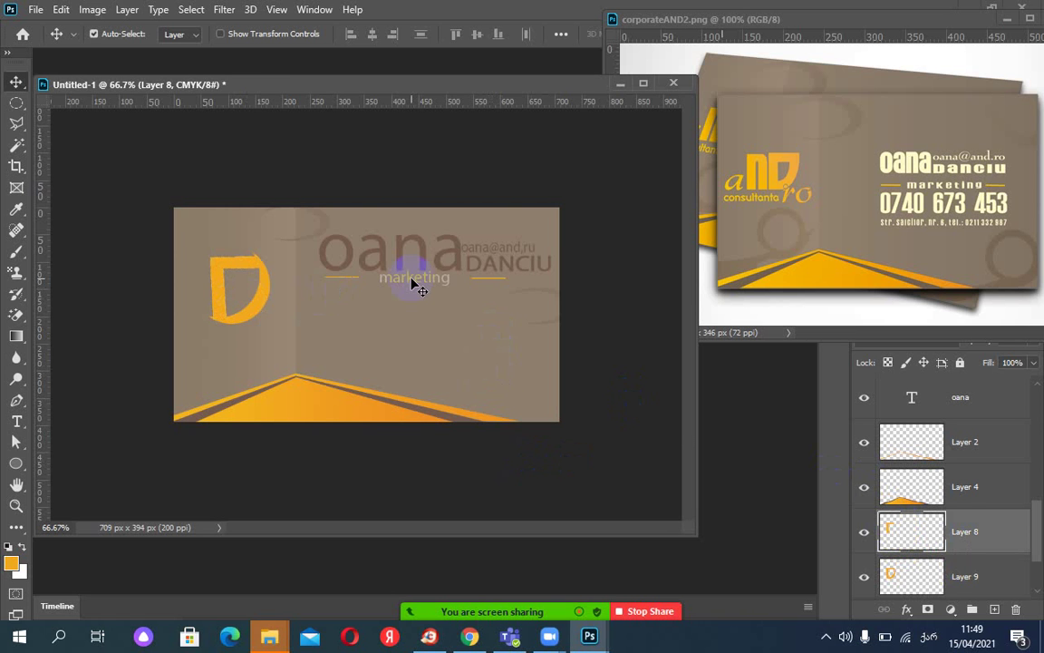
Zoom in on the D logo, choose the Eraser, and move Layer 9 above Layer 8.
key(ctrl+plus)
key(ctrl+plus)
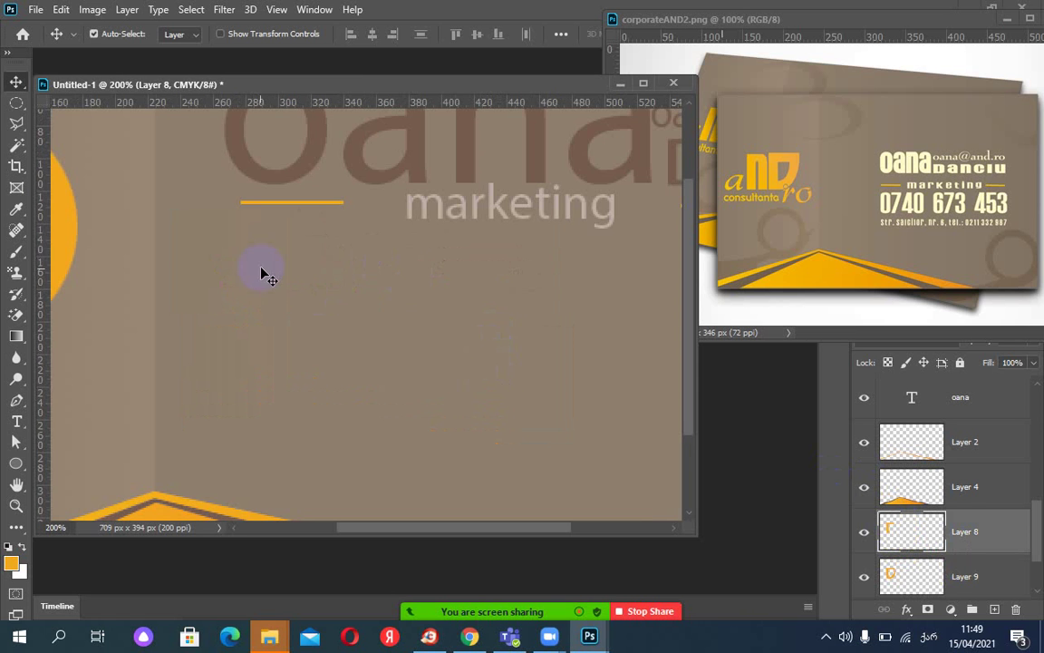
drag(333, 338, 537, 394)
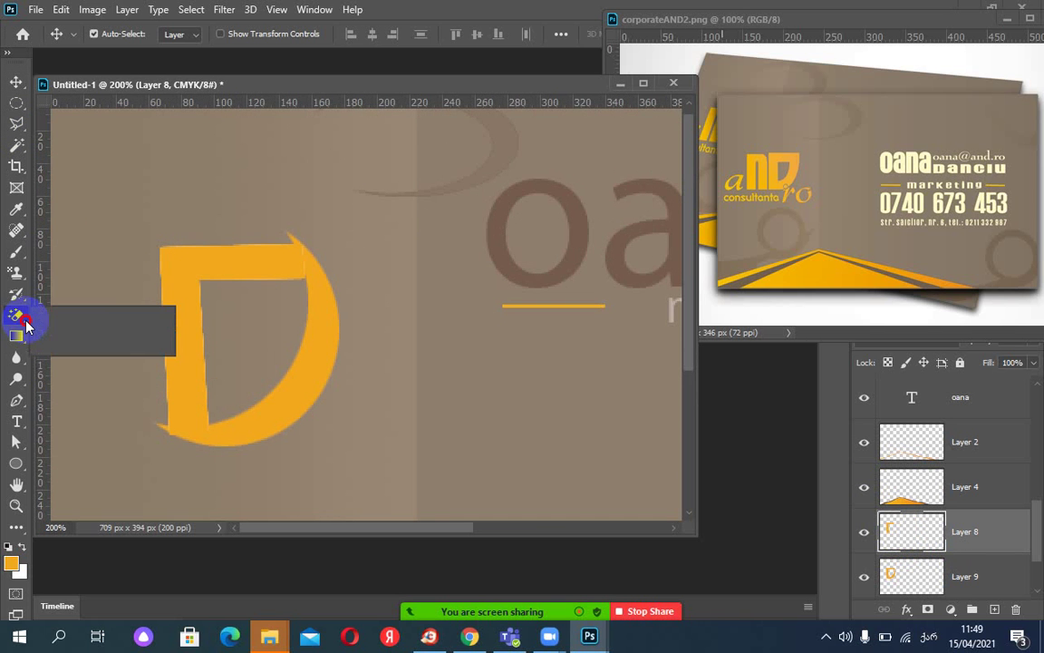
drag(25, 327, 86, 313)
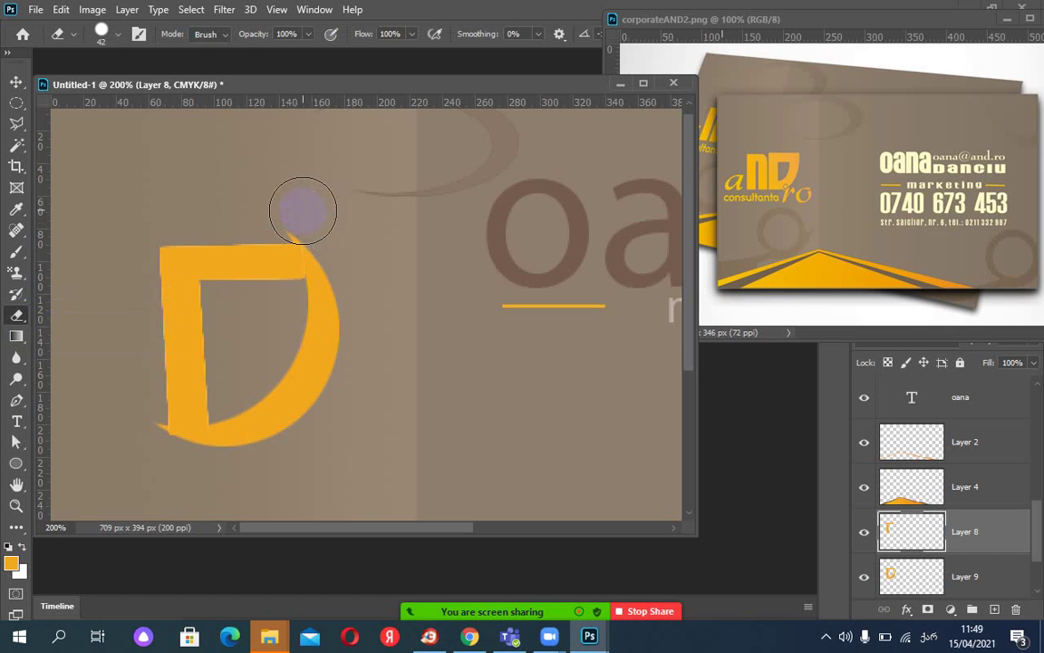
click(918, 578)
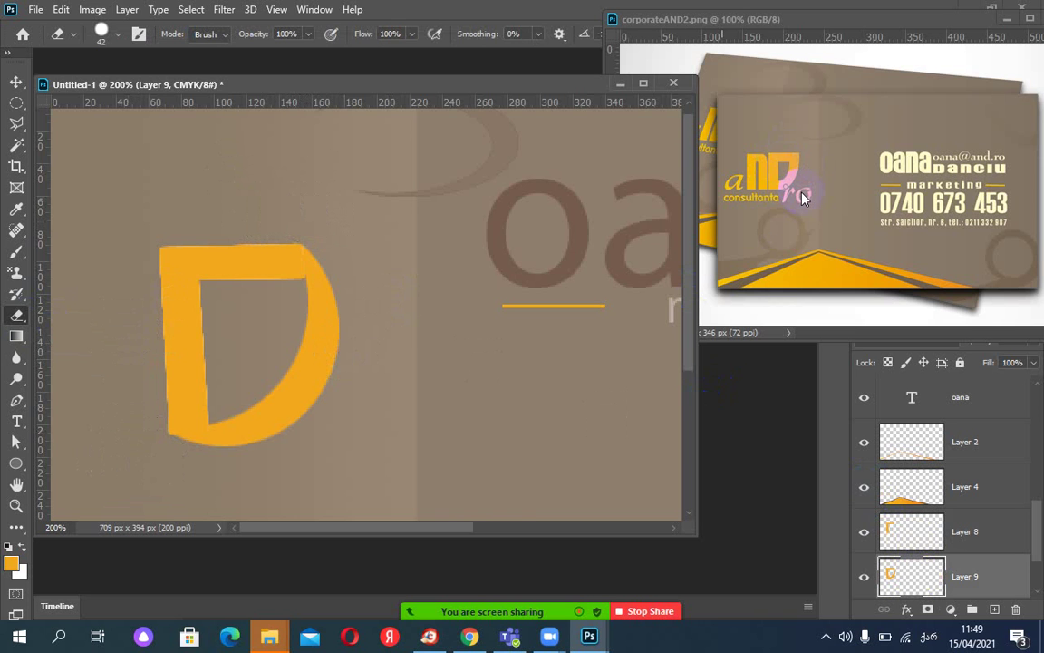
click(949, 530)
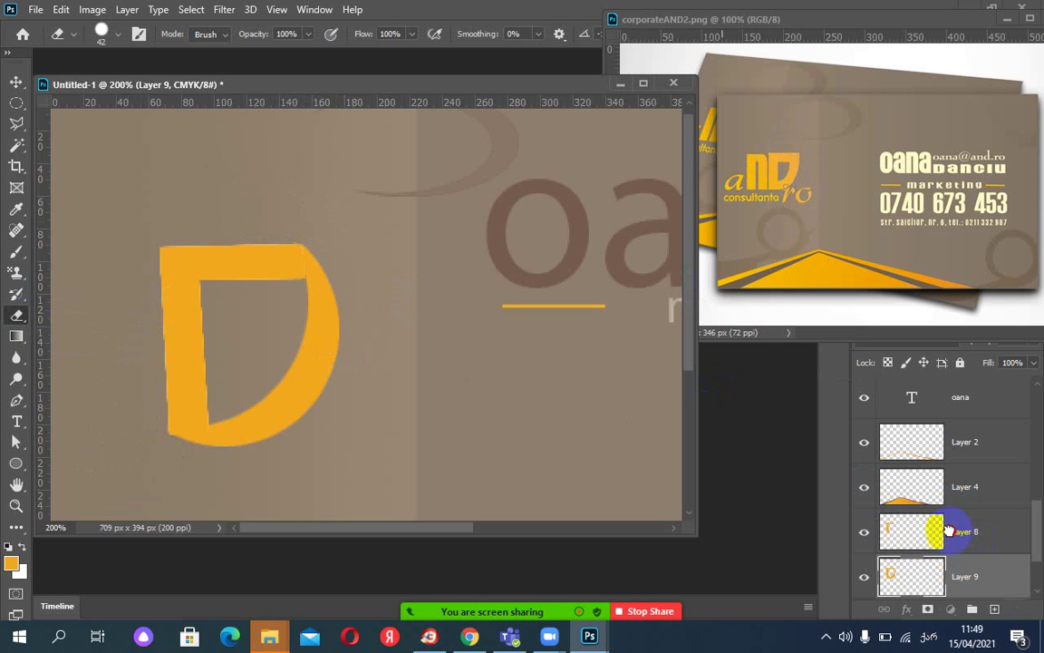
drag(949, 530, 947, 516)
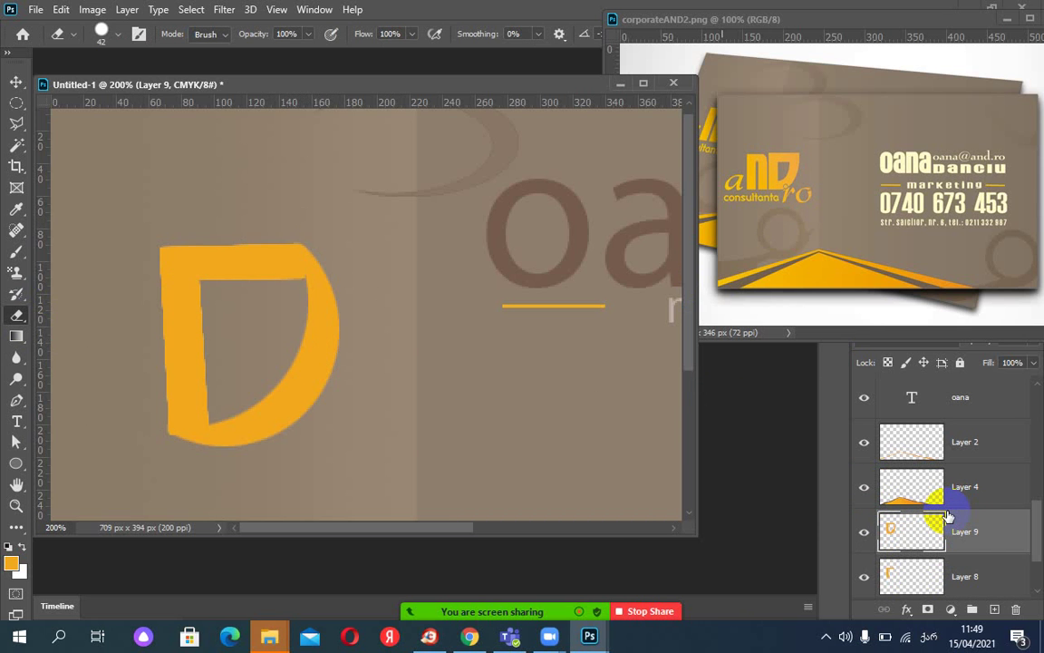
Set the eraser to a 42 px brush and erase a stray bit from the D's edge.
key(ctrl+minus)
key(ctrl+minus)
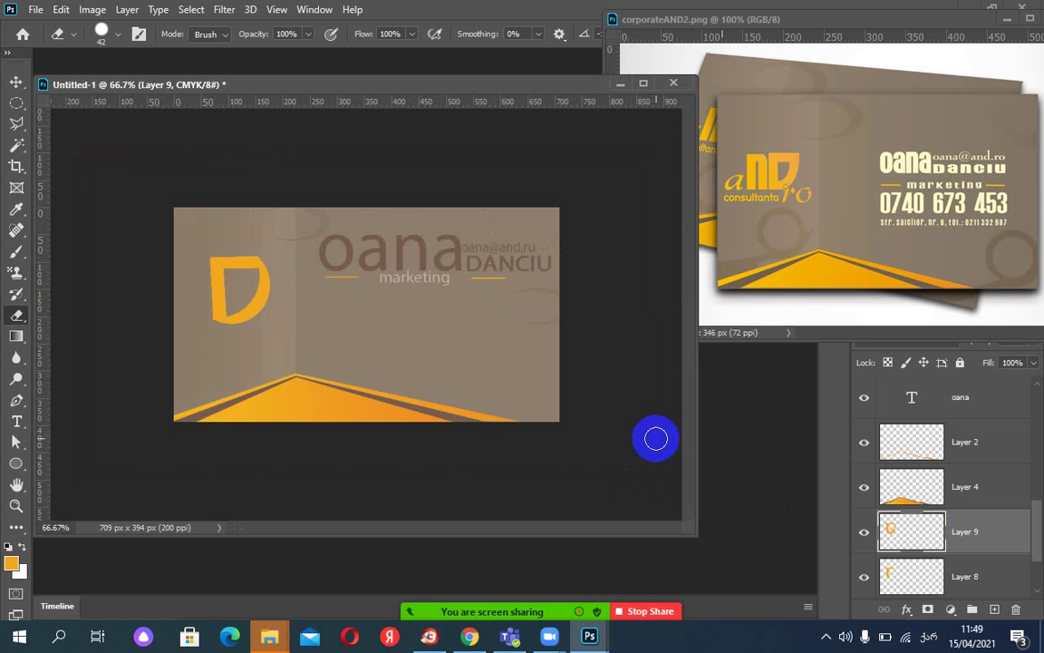
click(776, 62)
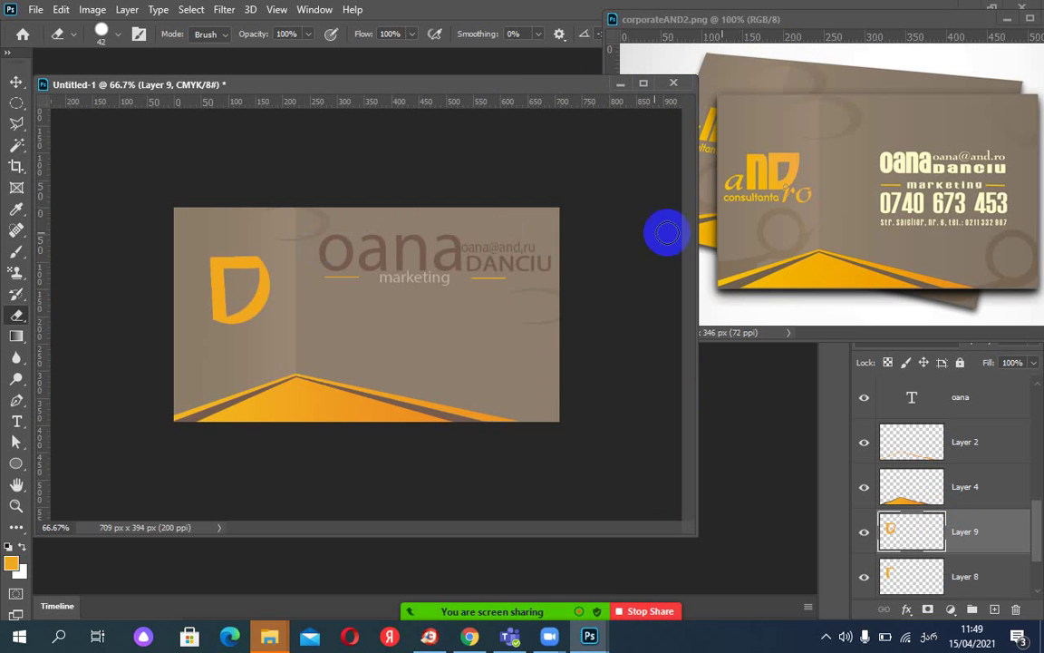
drag(260, 268, 281, 306)
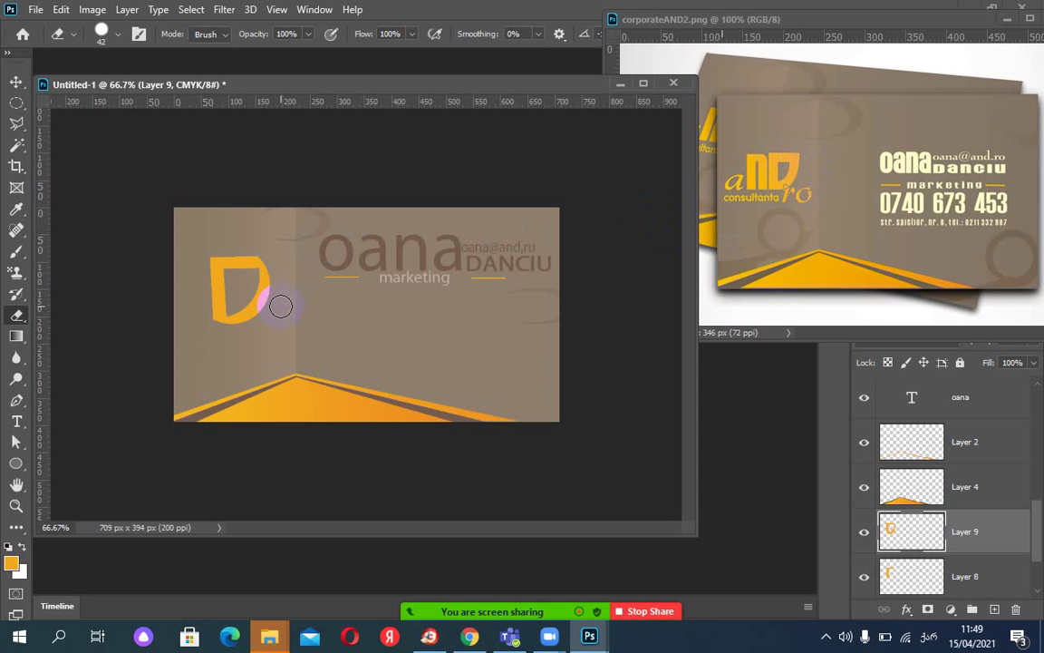